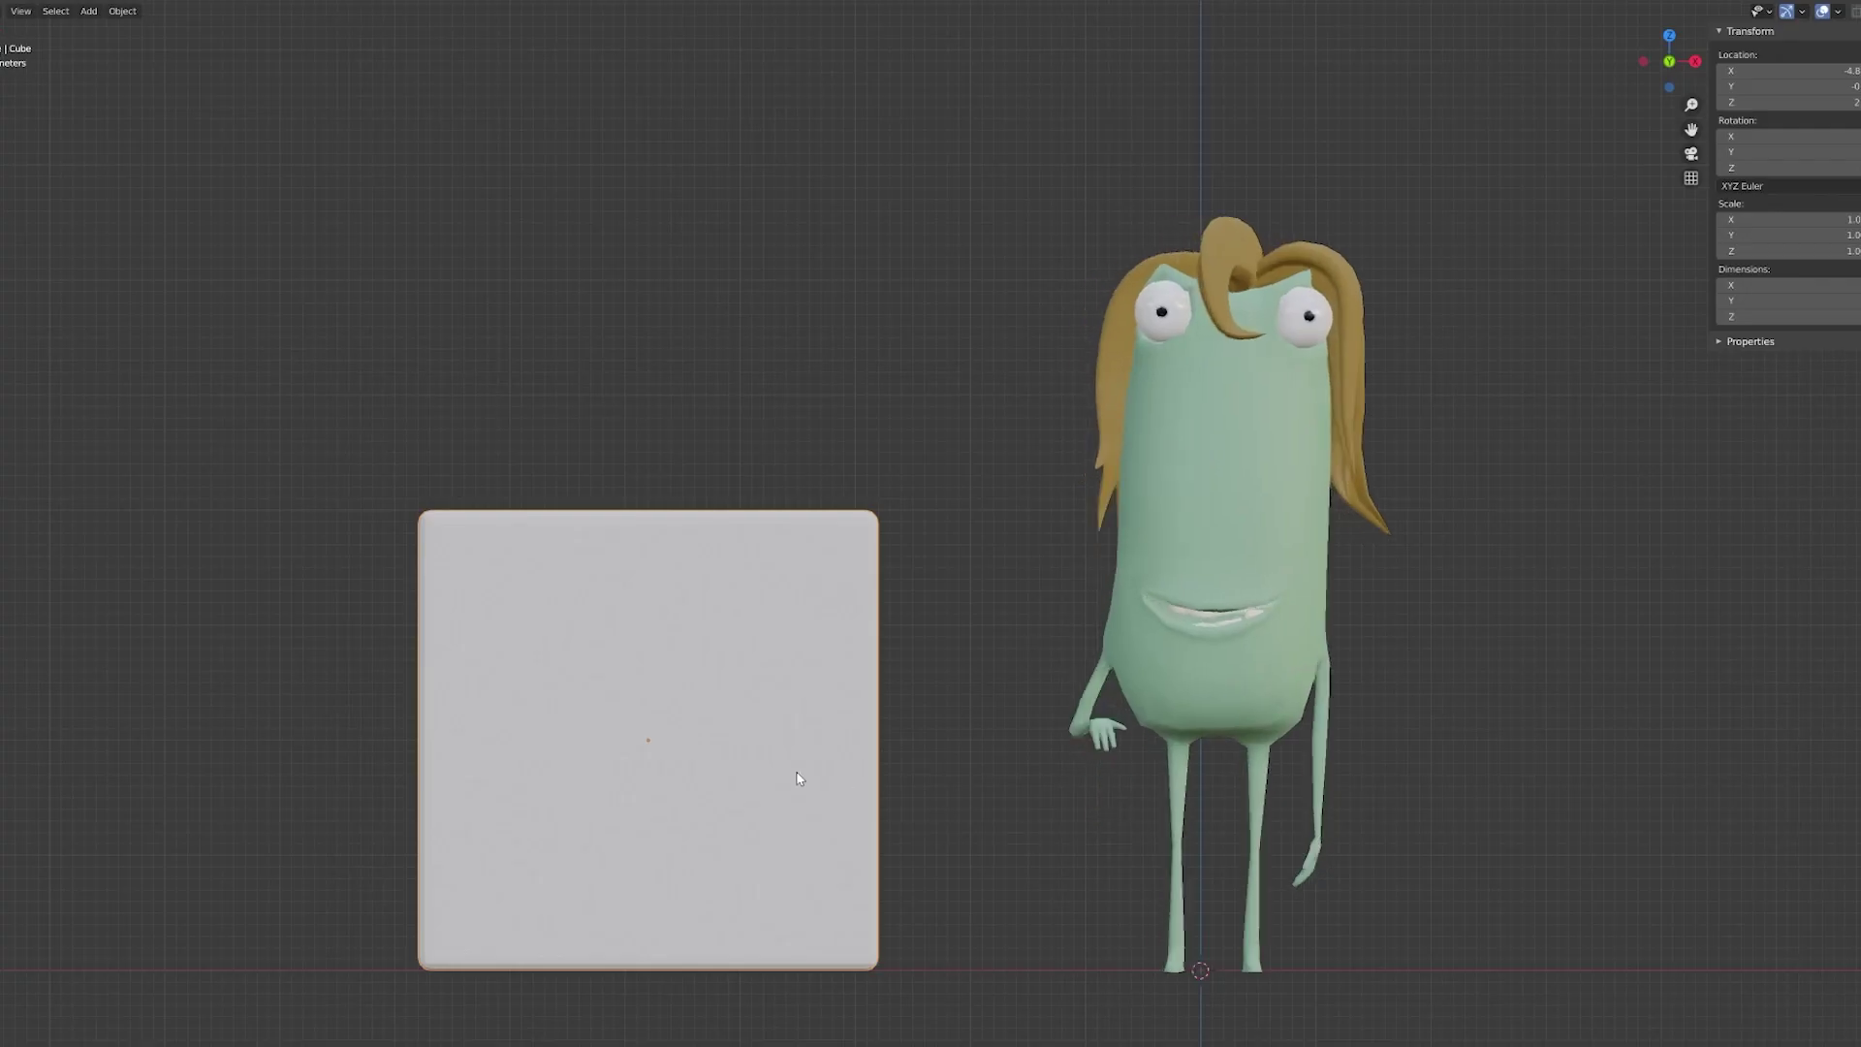
# - Try to delete the cube standing beside the character
pyautogui.press('x')
pyautogui.click(746, 757)
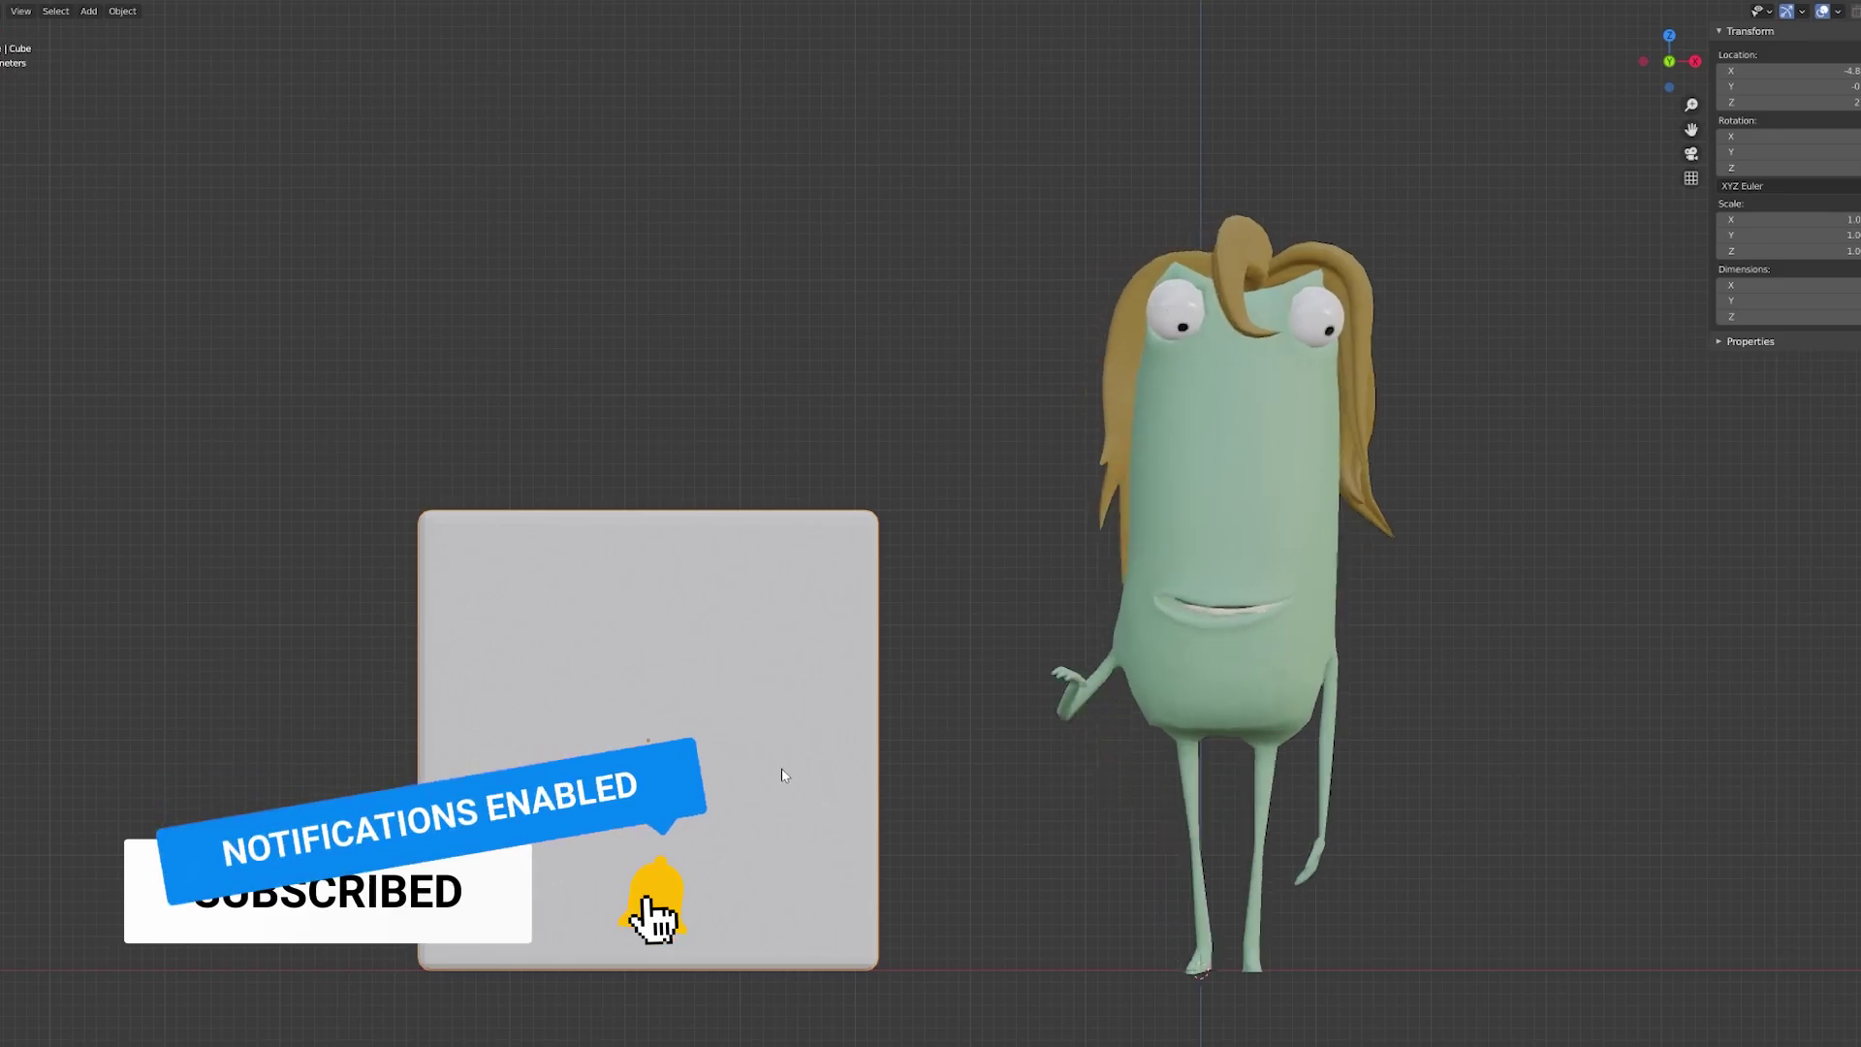
pyautogui.press('Delete')
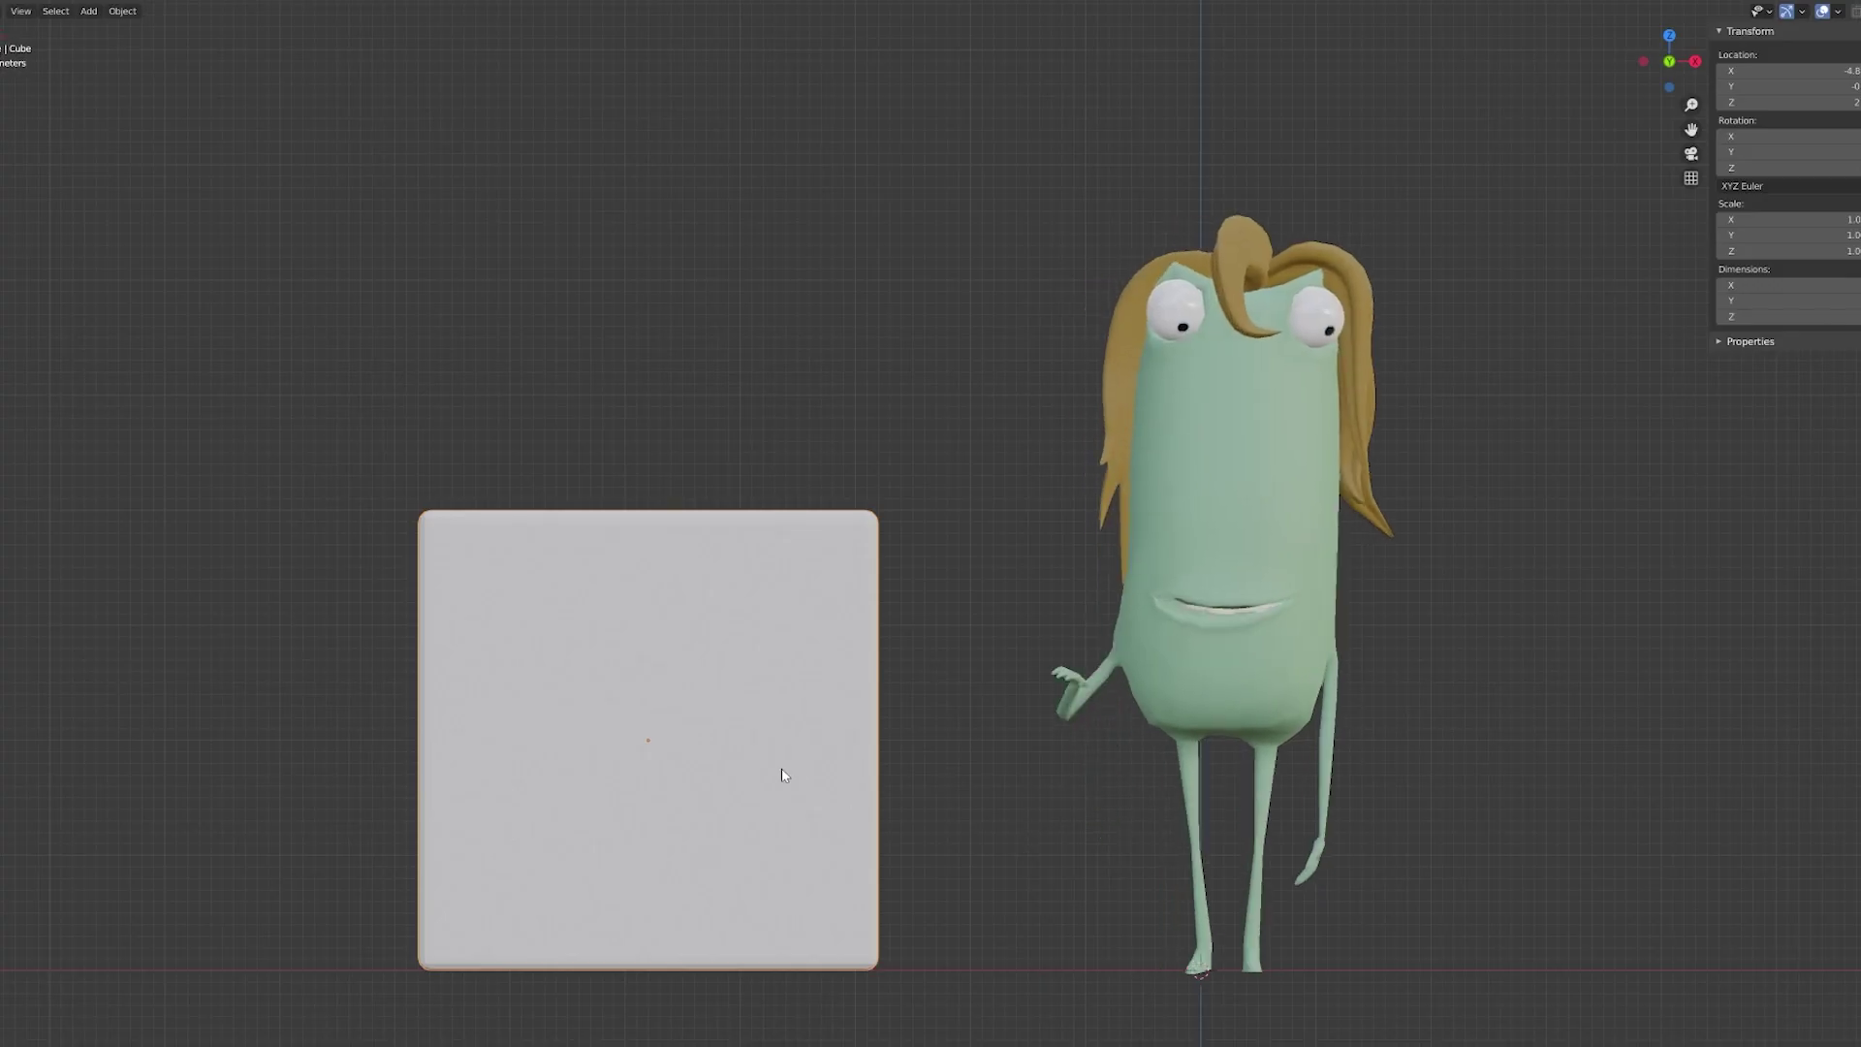
pyautogui.press('x')
pyautogui.click(742, 752)
pyautogui.press('x')
pyautogui.click(743, 755)
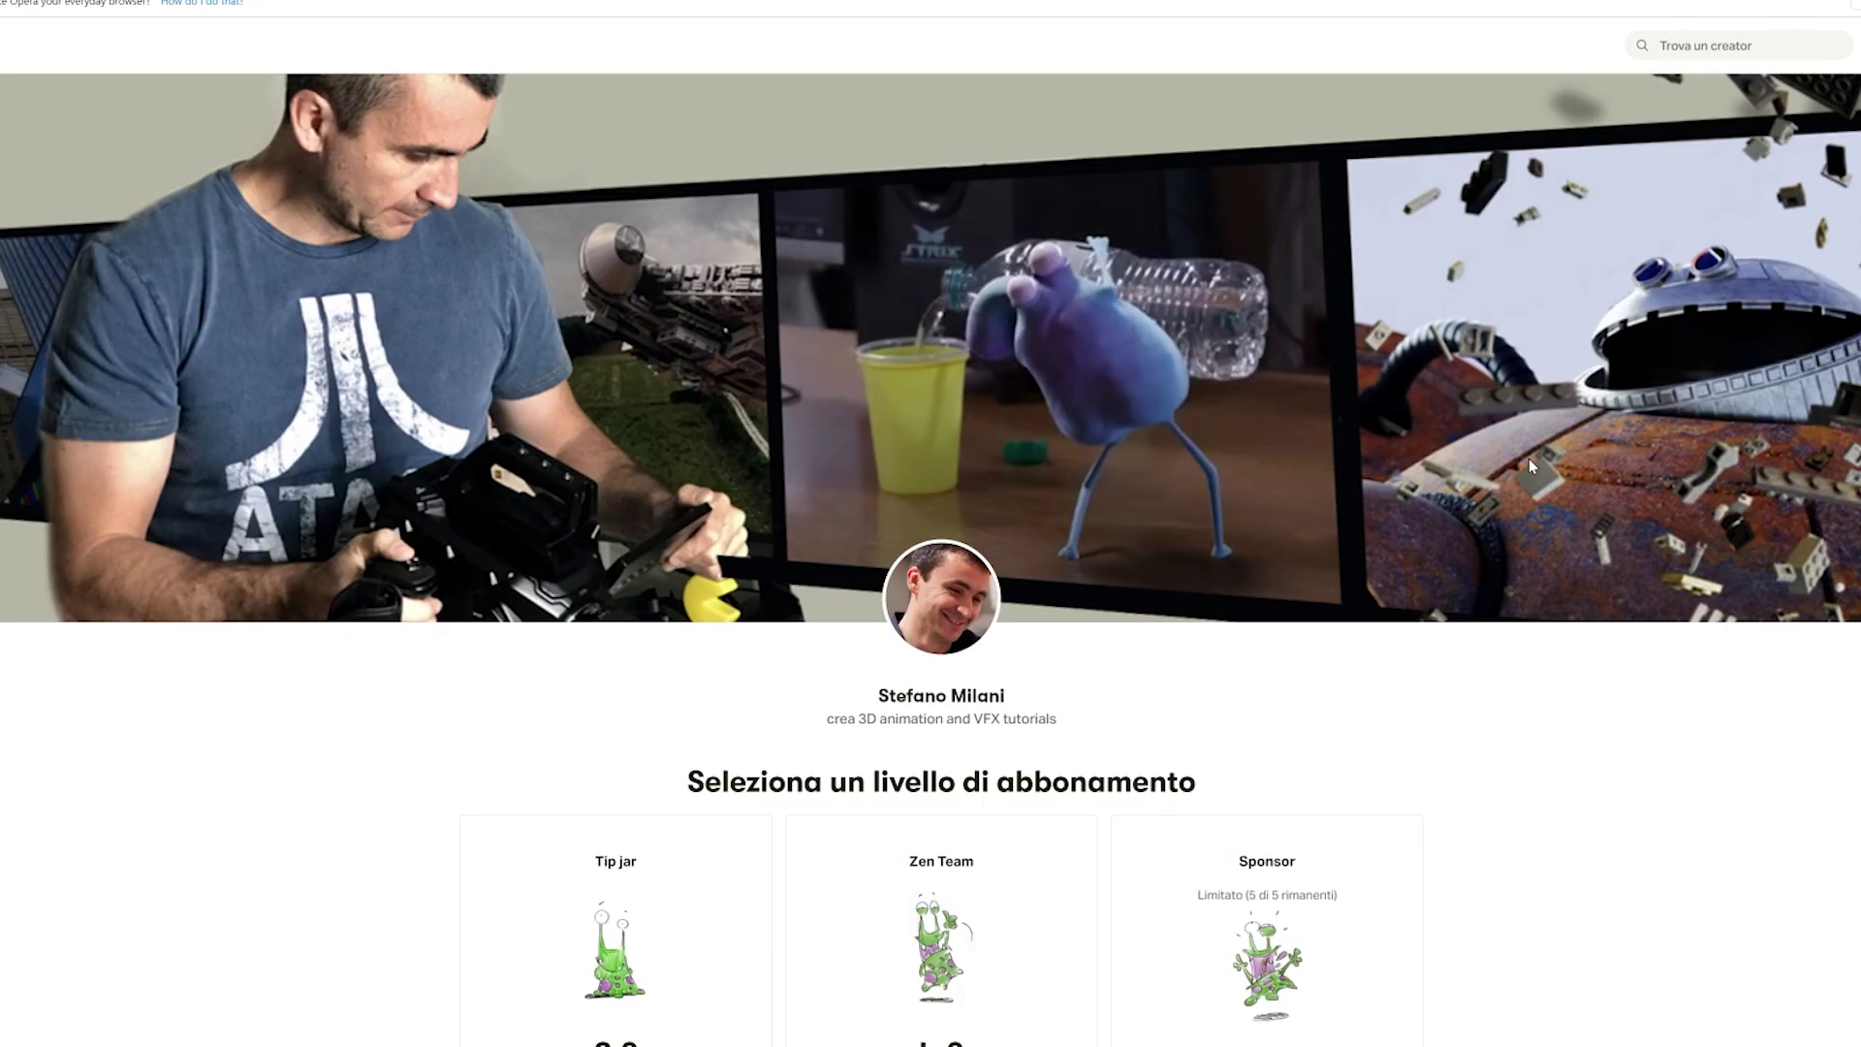
pyautogui.scroll(-6, 1551, 457)
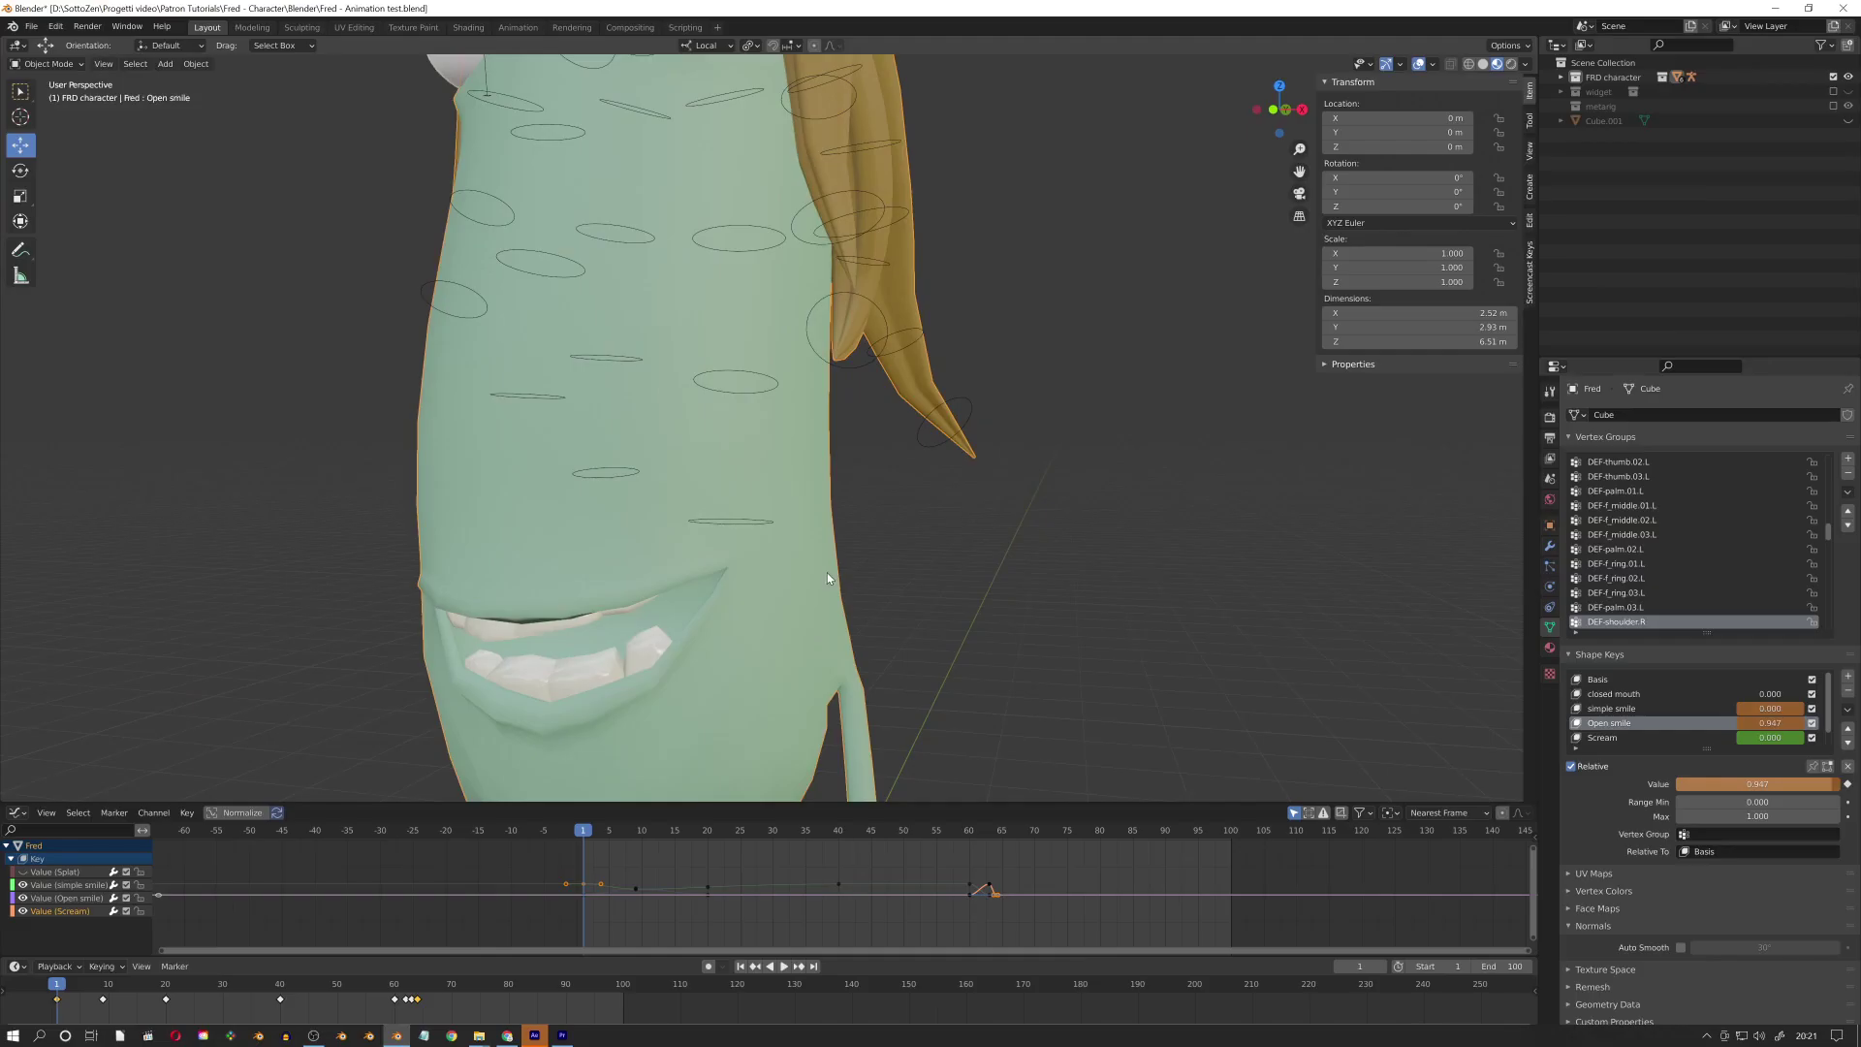
# - Set the character's Open smile shape key value to 1.000
pyautogui.moveTo(827, 572); pyautogui.dragTo(887, 581, button='middle')
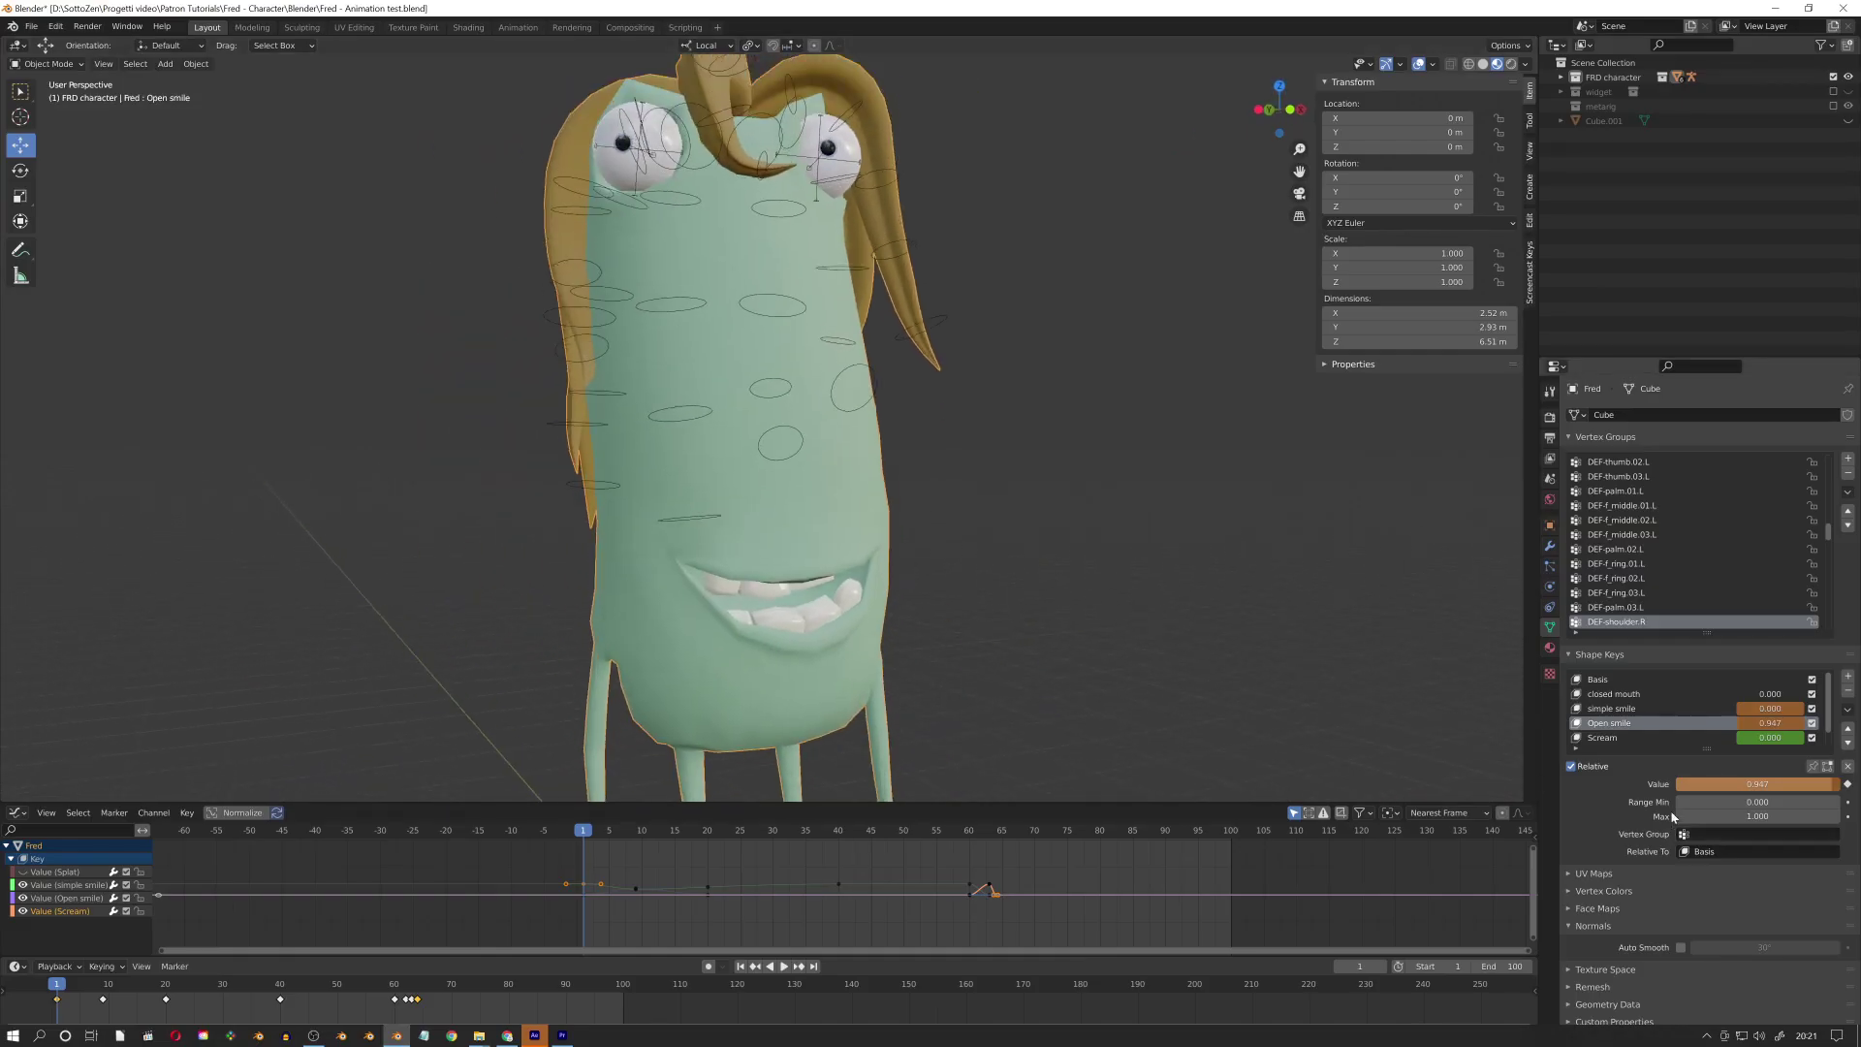
pyautogui.moveTo(1830, 789)
pyautogui.mouseDown()
pyautogui.moveTo(1711, 785)
pyautogui.moveTo(1837, 785)
pyautogui.mouseUp()
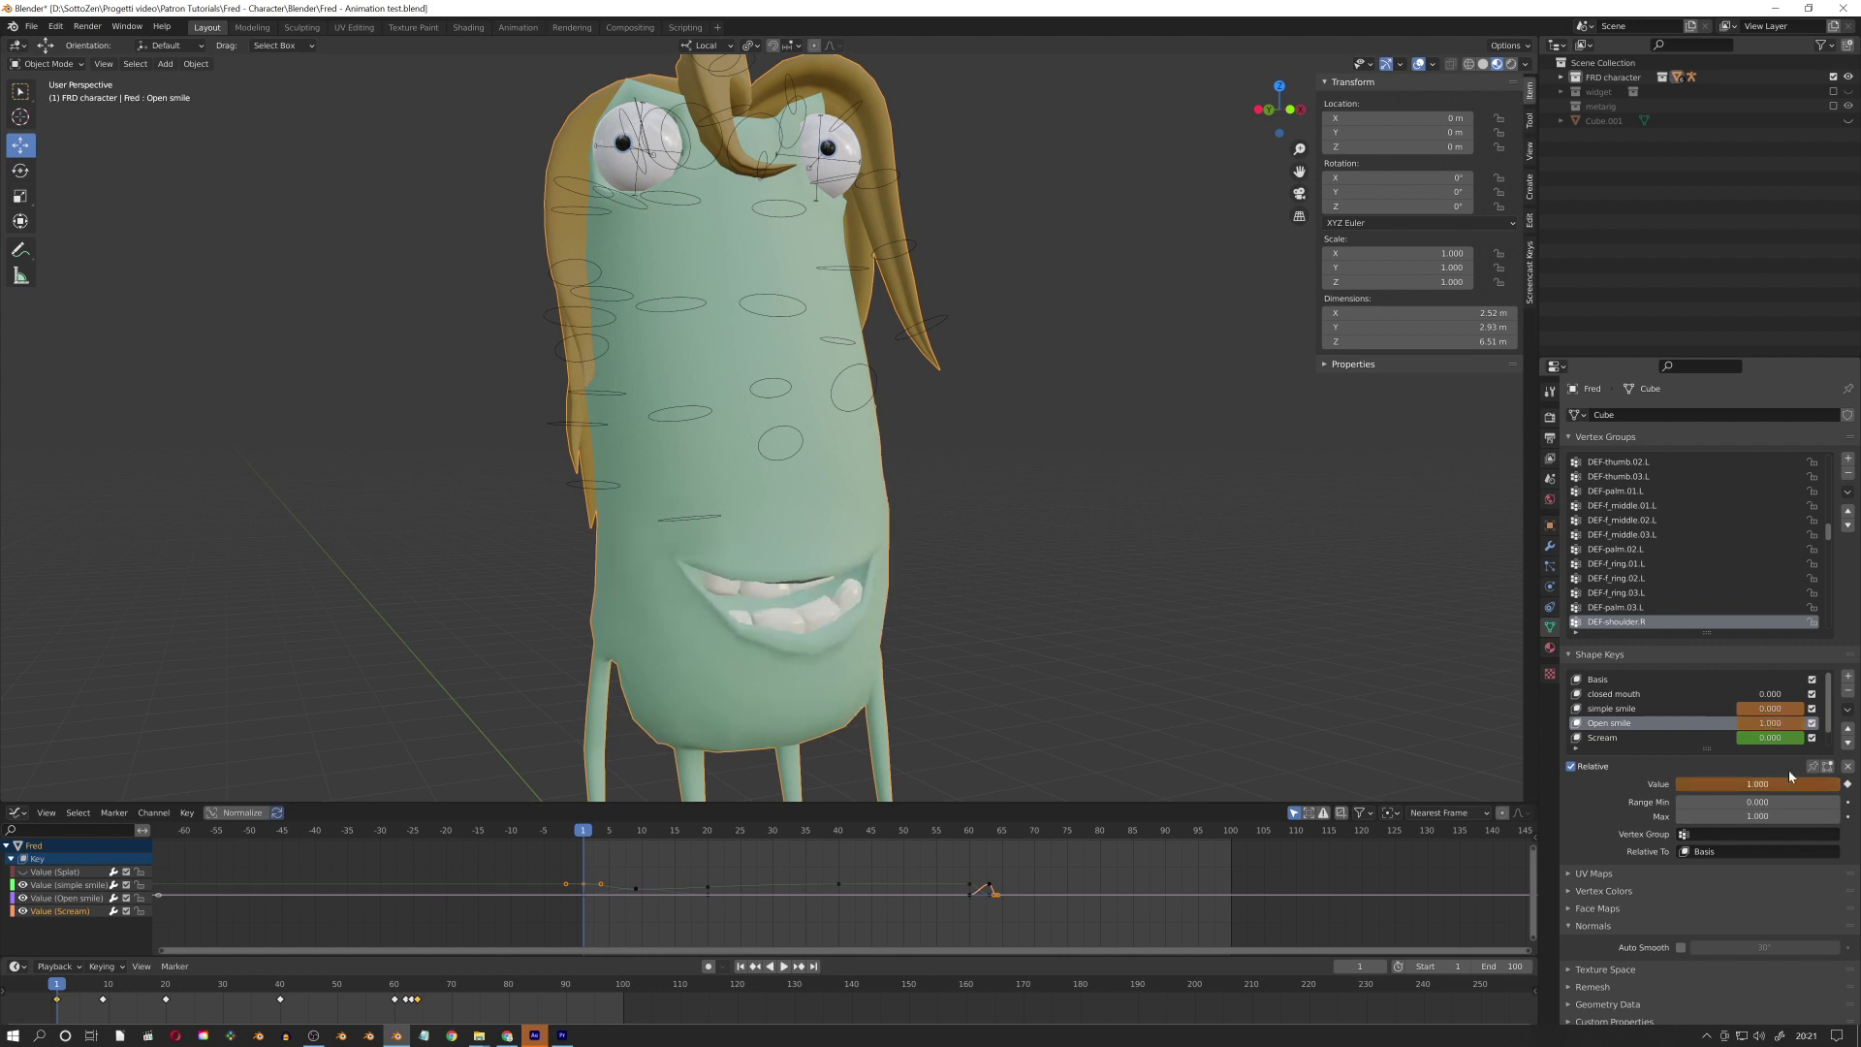
pyautogui.scroll(-4, 973, 516)
pyautogui.moveTo(973, 516); pyautogui.dragTo(851, 520, button='middle')
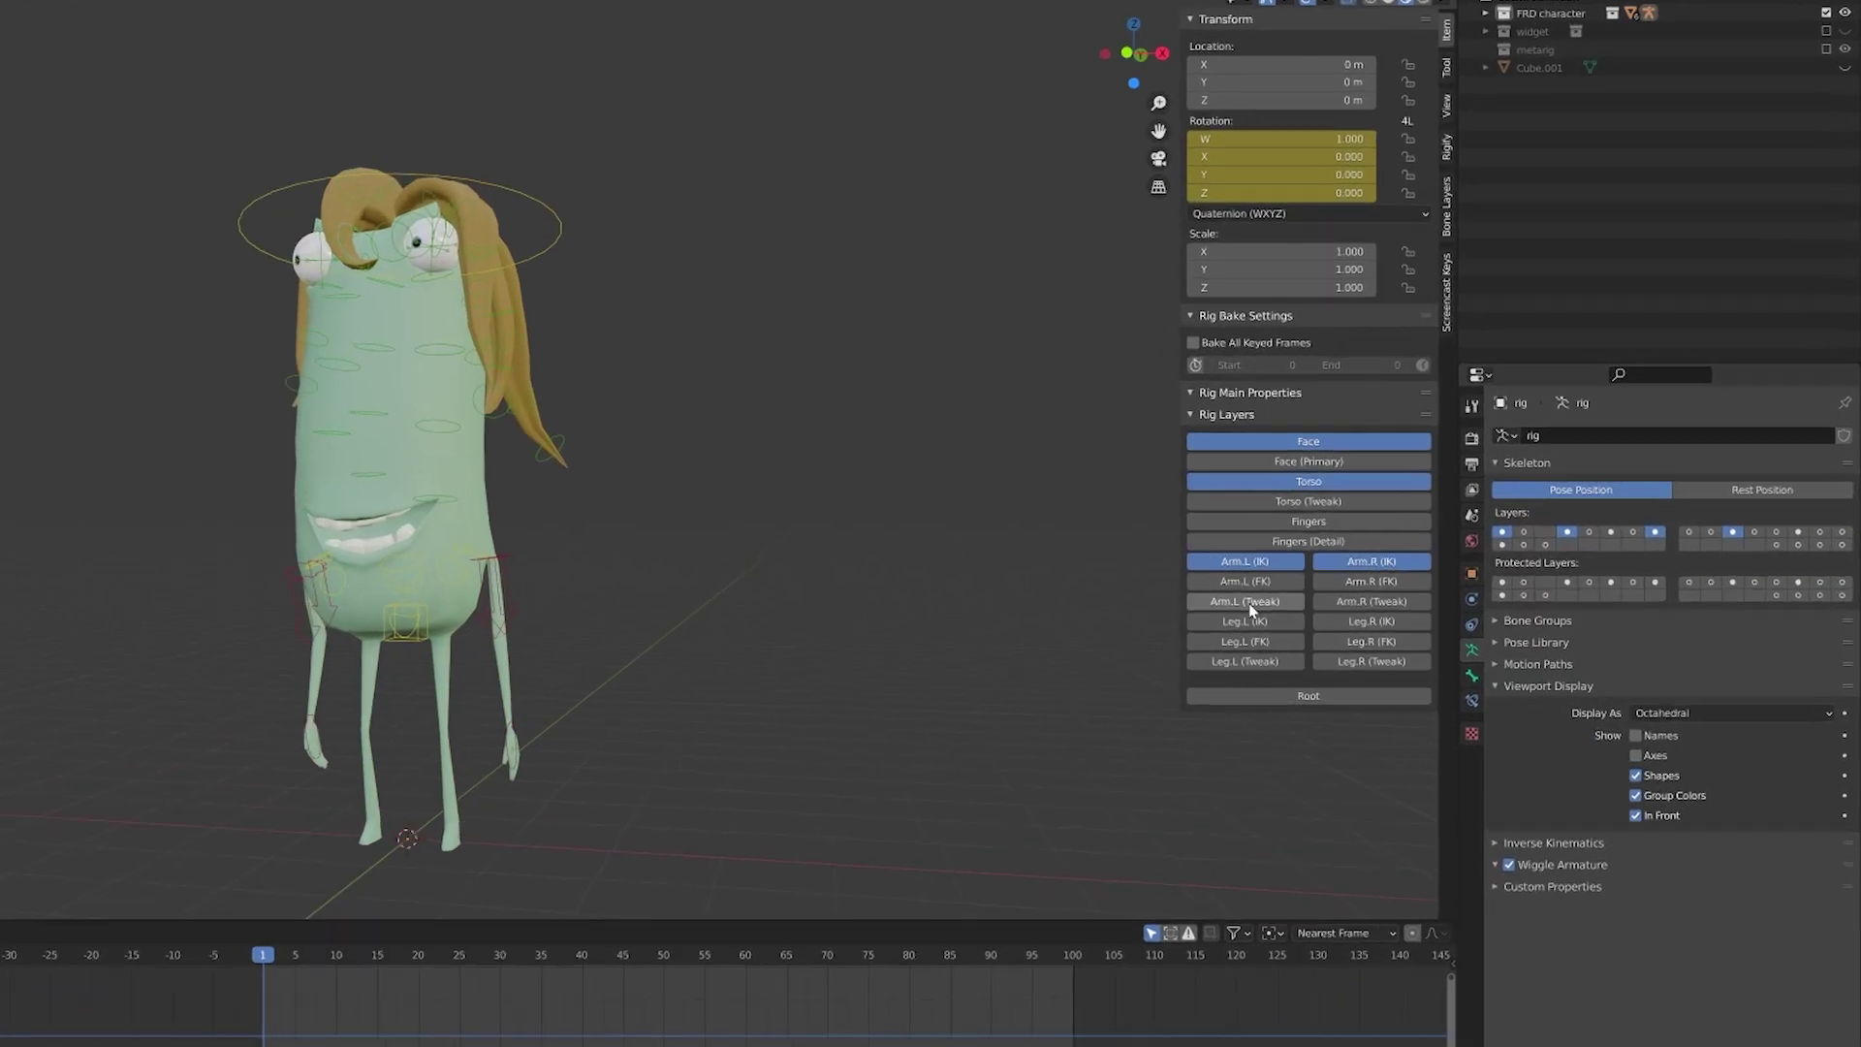
# - Turn on the Leg.L (IK), Leg.R (IK), Root and Fingers rig layers
pyautogui.click(1245, 621)
pyautogui.click(1371, 621)
pyautogui.click(1308, 695)
pyautogui.click(1308, 520)
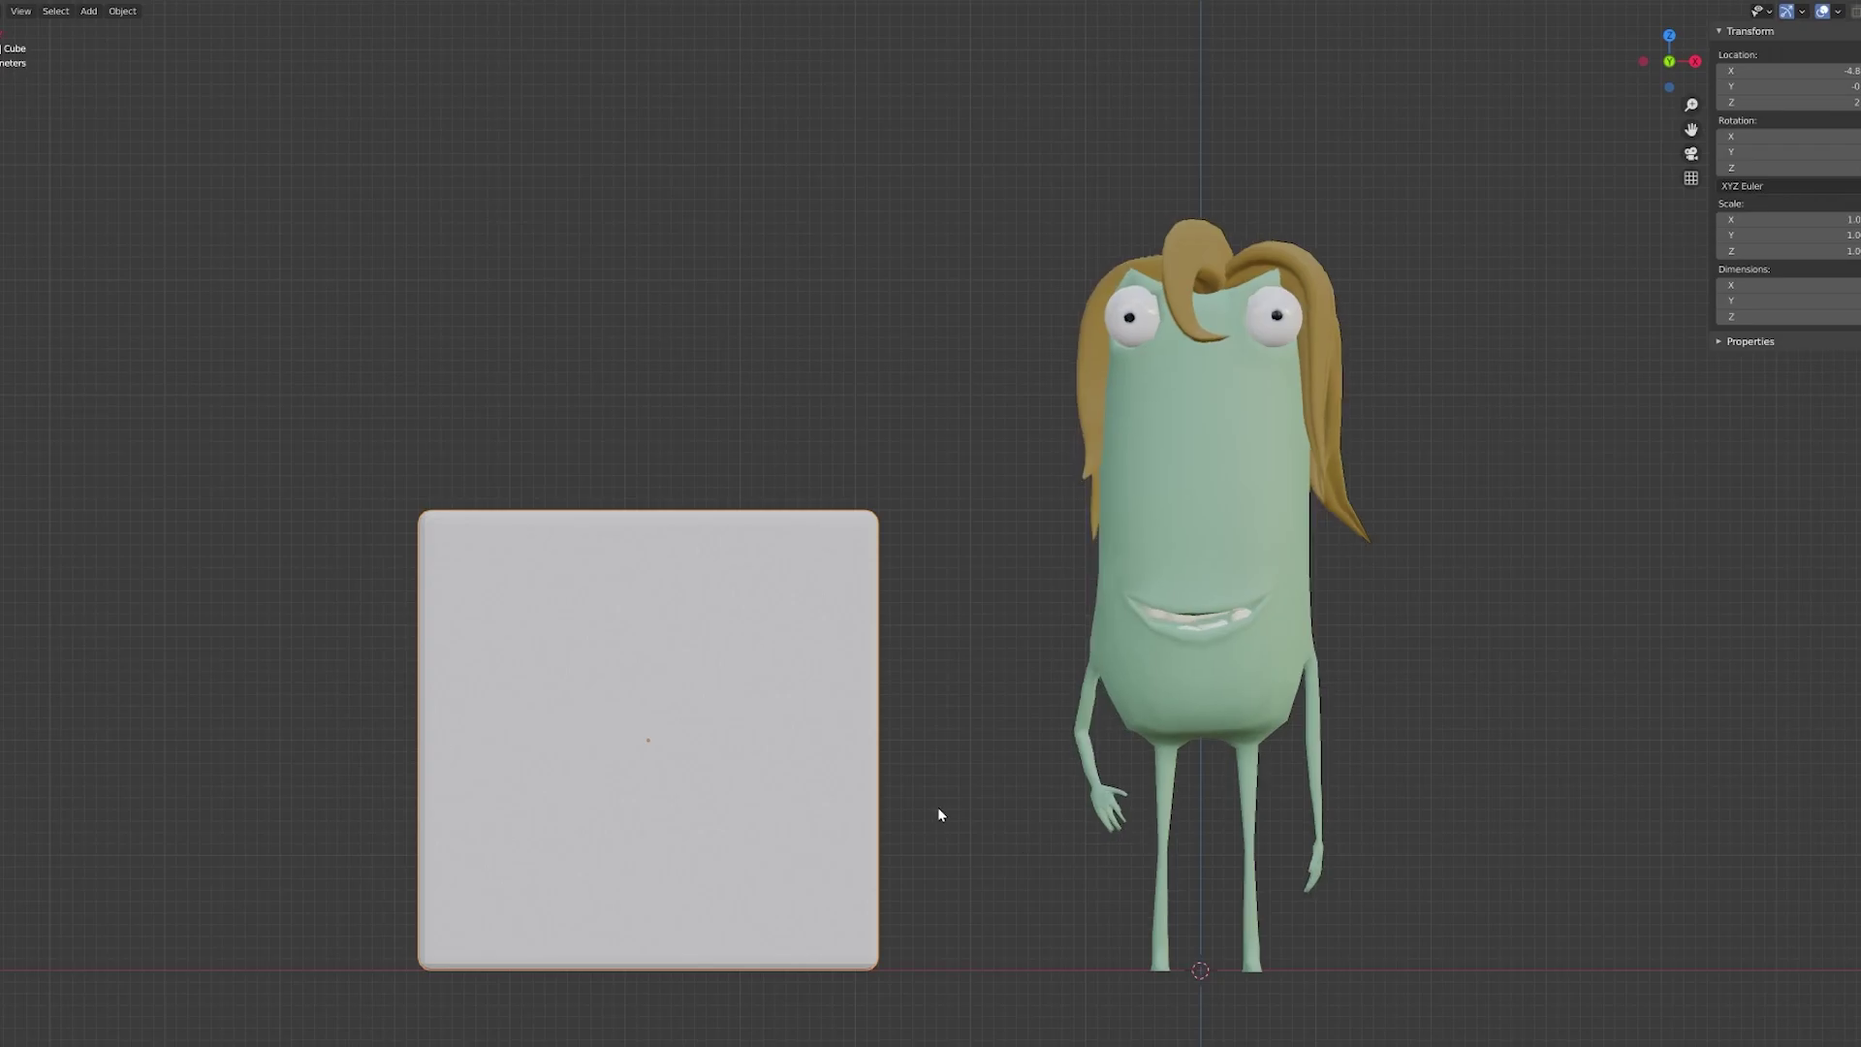
# - Attempt once more to delete the cube beside the character
pyautogui.press('x')
pyautogui.click(742, 754)
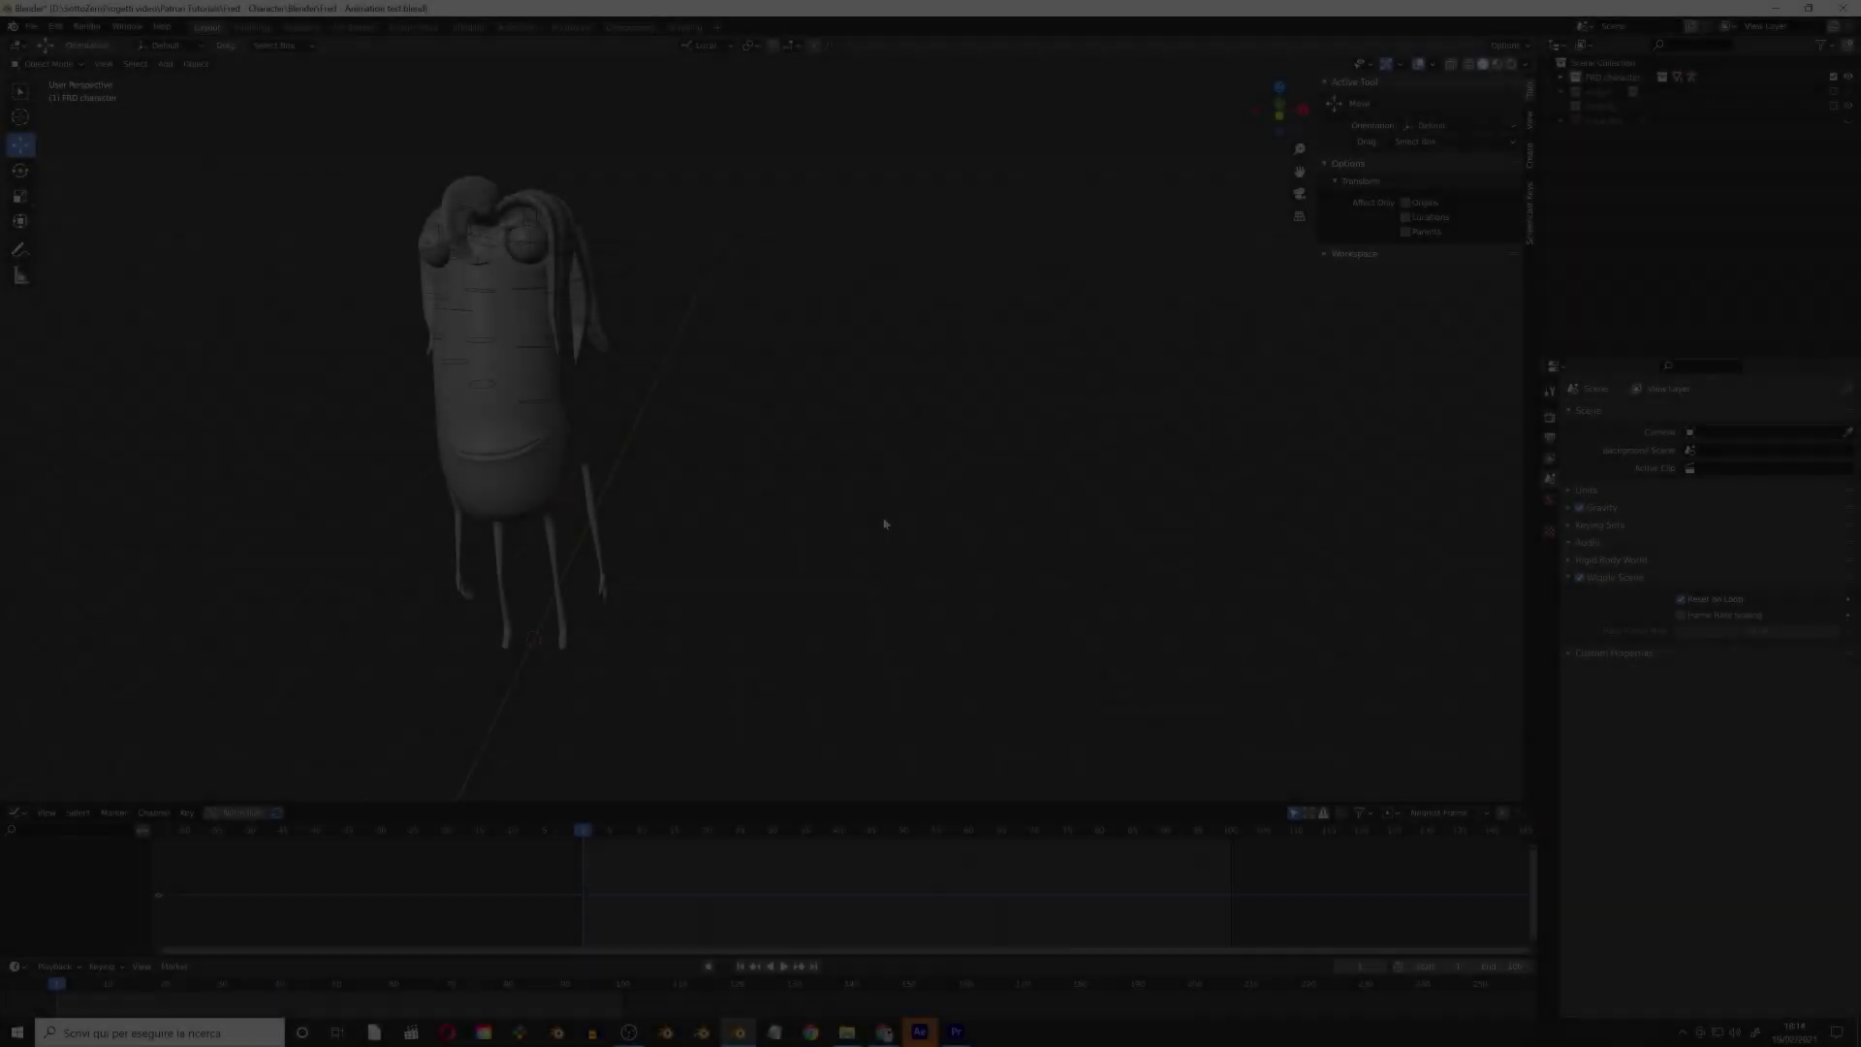
# - Add a UV sphere and move it beside the character to about X 5.02 m, Y 0.90 m, Z 3.39 m
pyautogui.hotkey('shift', 'a')
pyautogui.click(881, 558)
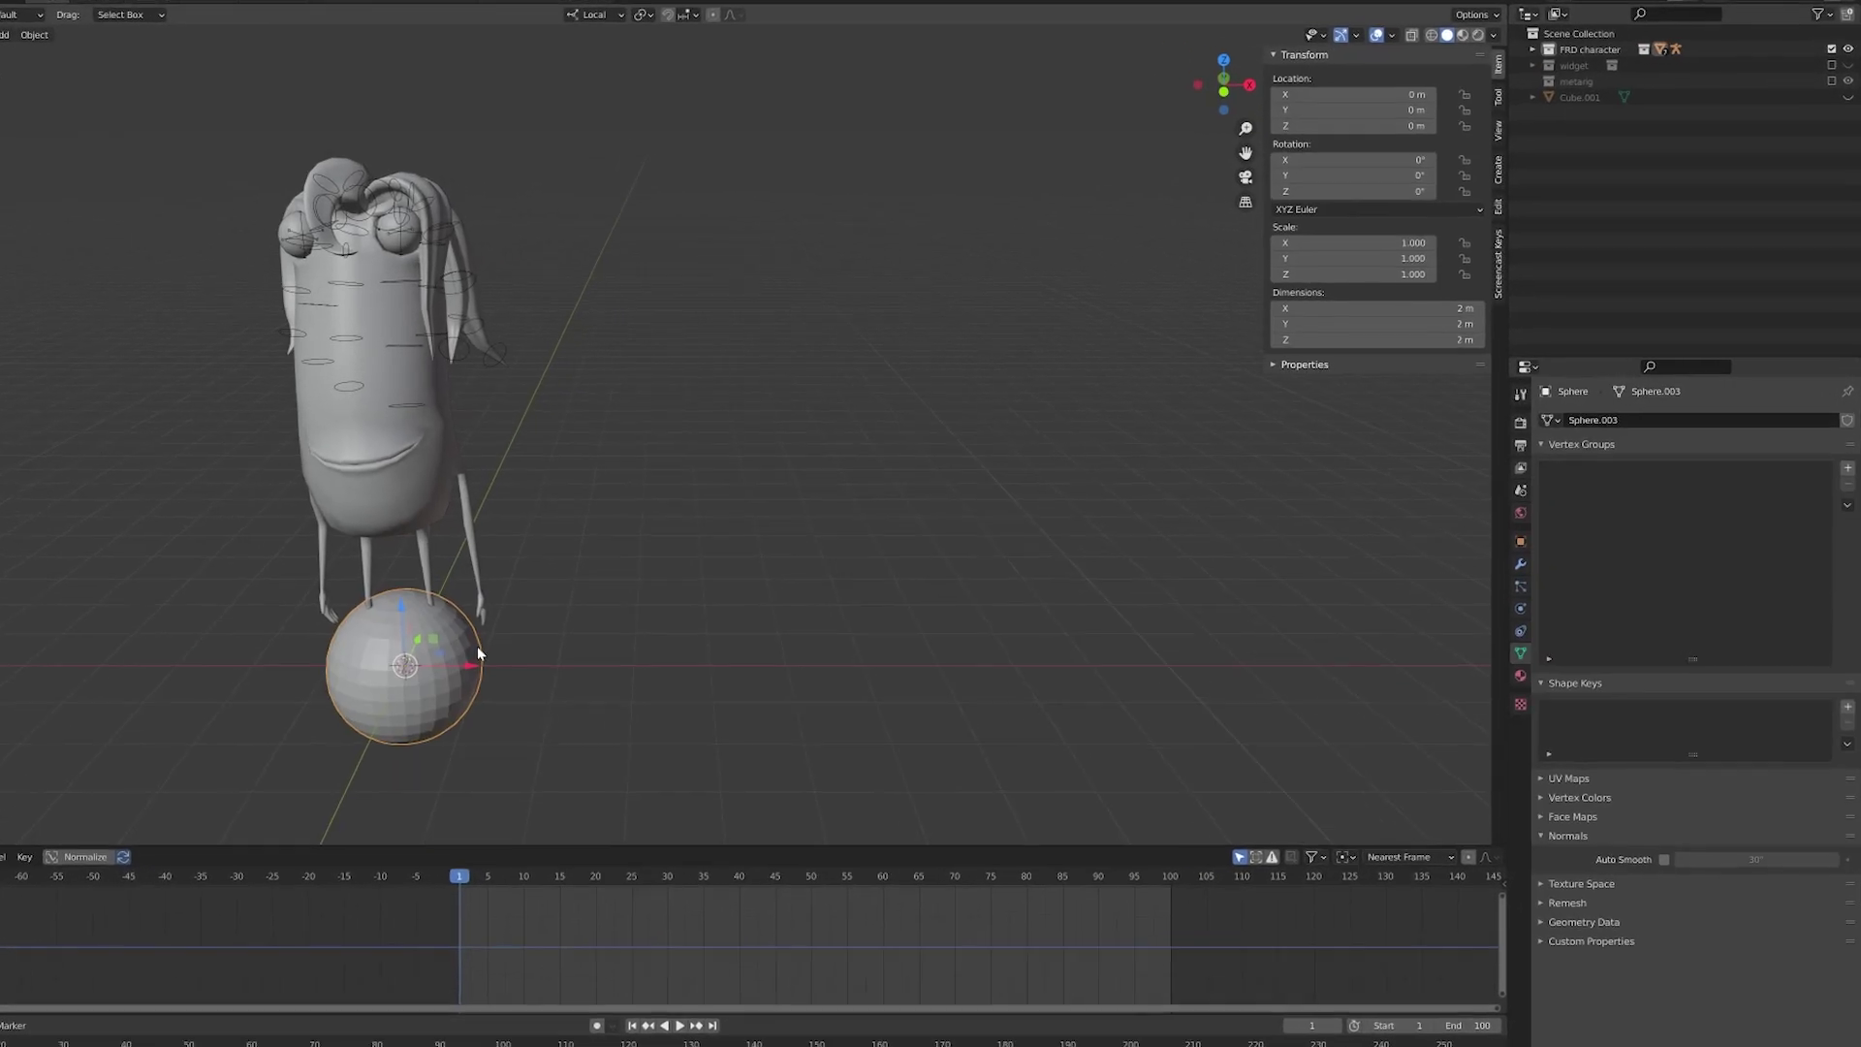
pyautogui.press('g')
pyautogui.click(970, 354)
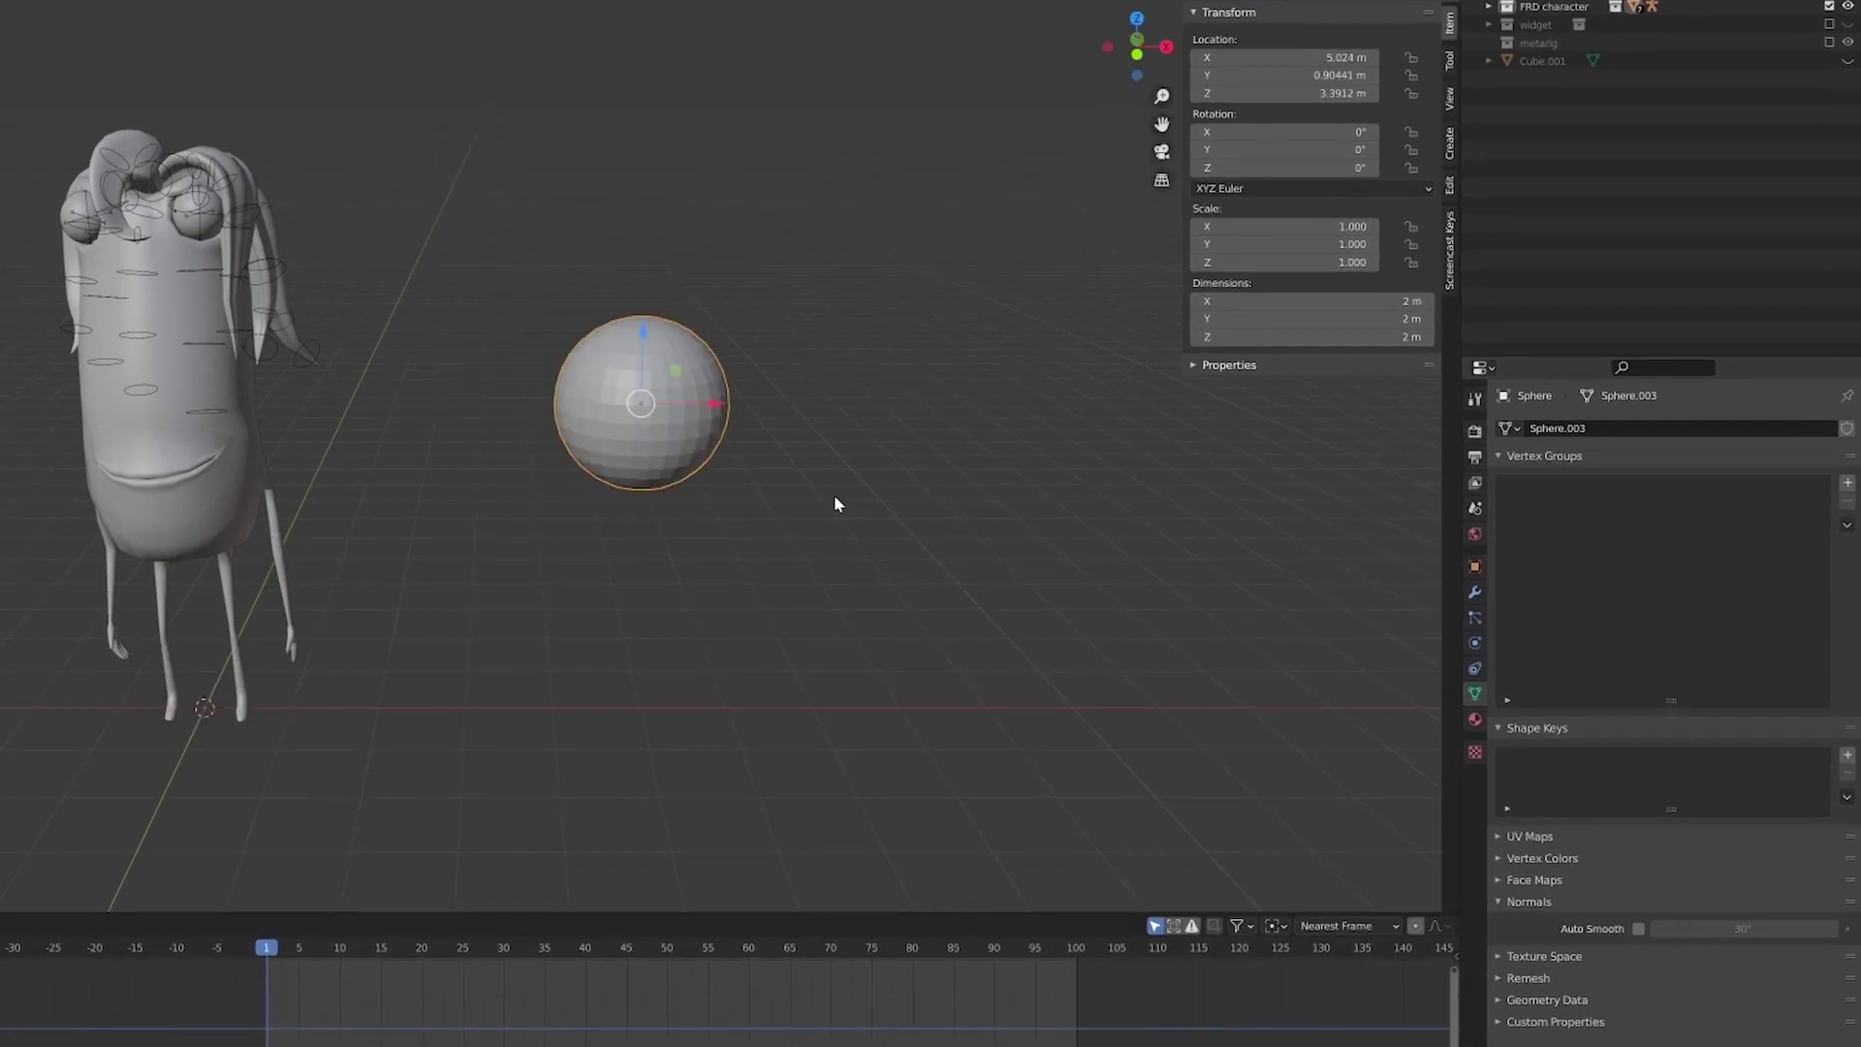
# - Frame the sphere in the viewport and shade it smooth
pyautogui.press('KP_Decimal')
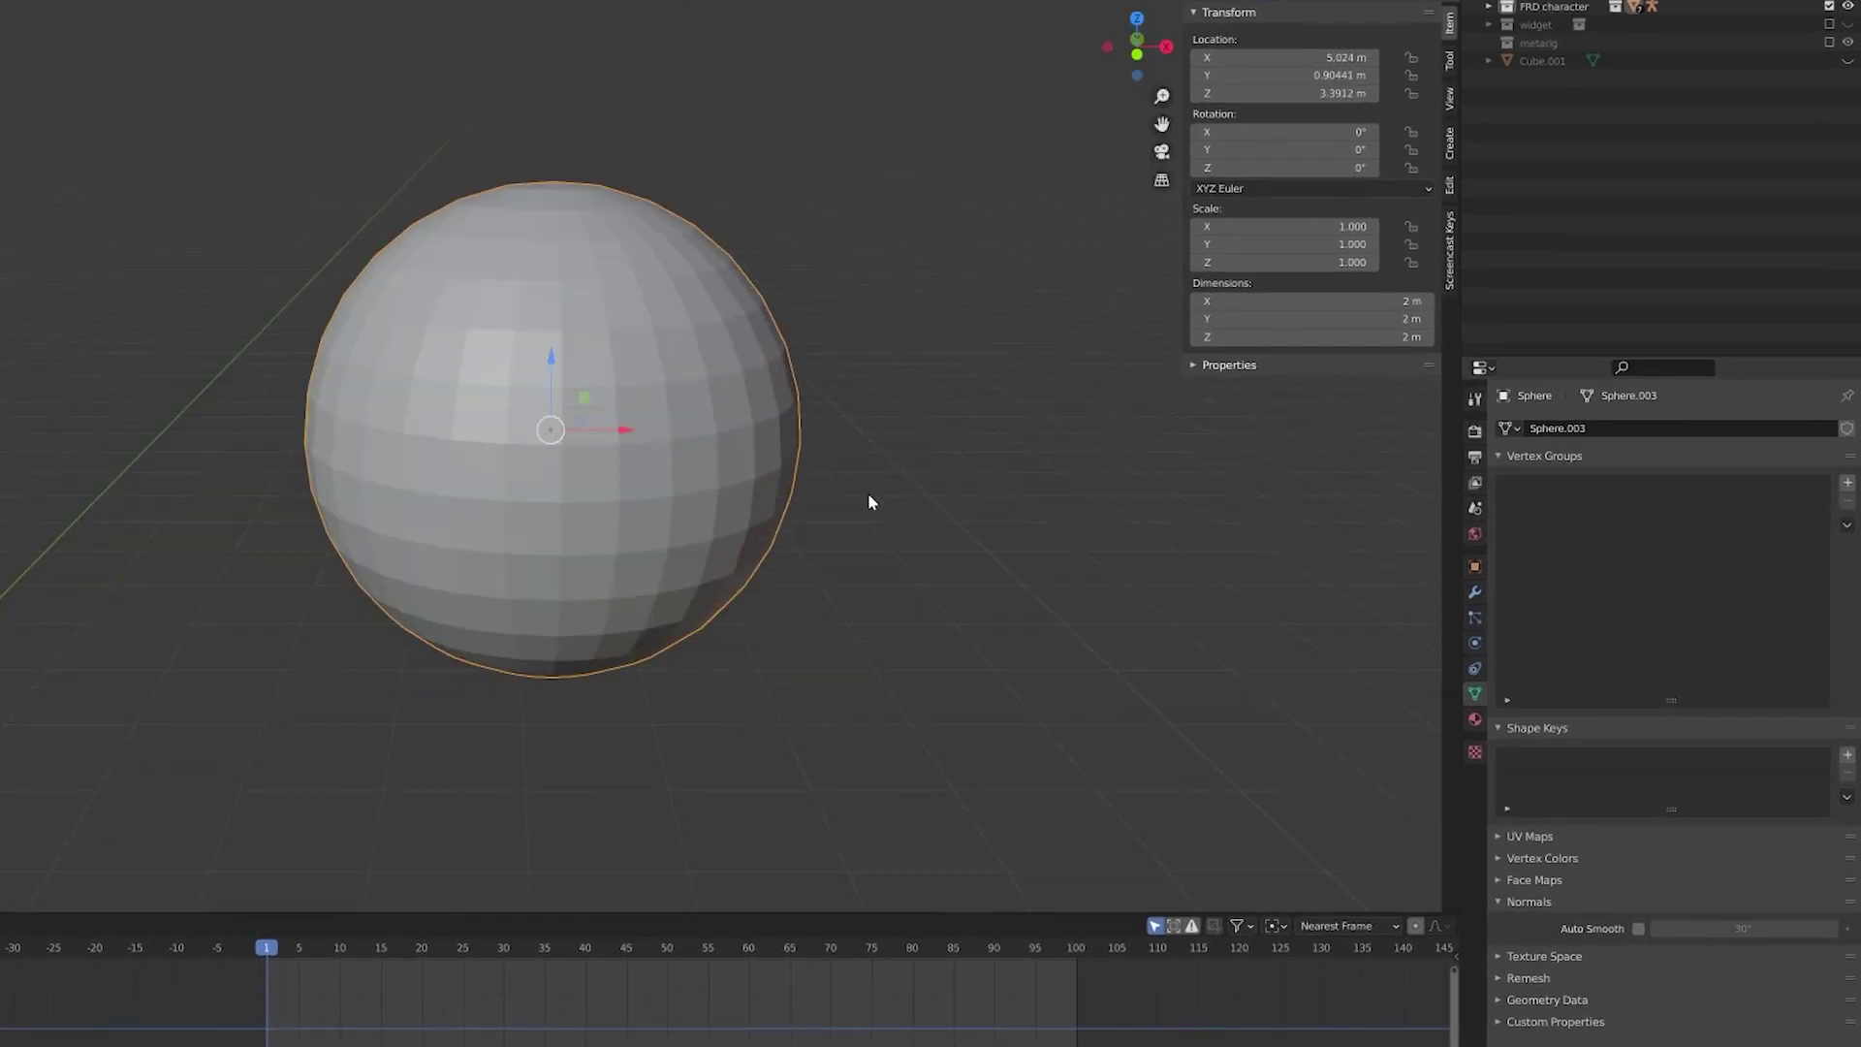
pyautogui.scroll(-2, 805, 498)
pyautogui.moveTo(737, 503); pyautogui.dragTo(693, 501, button='middle')
pyautogui.rightClick(589, 487)
pyautogui.click(596, 488)
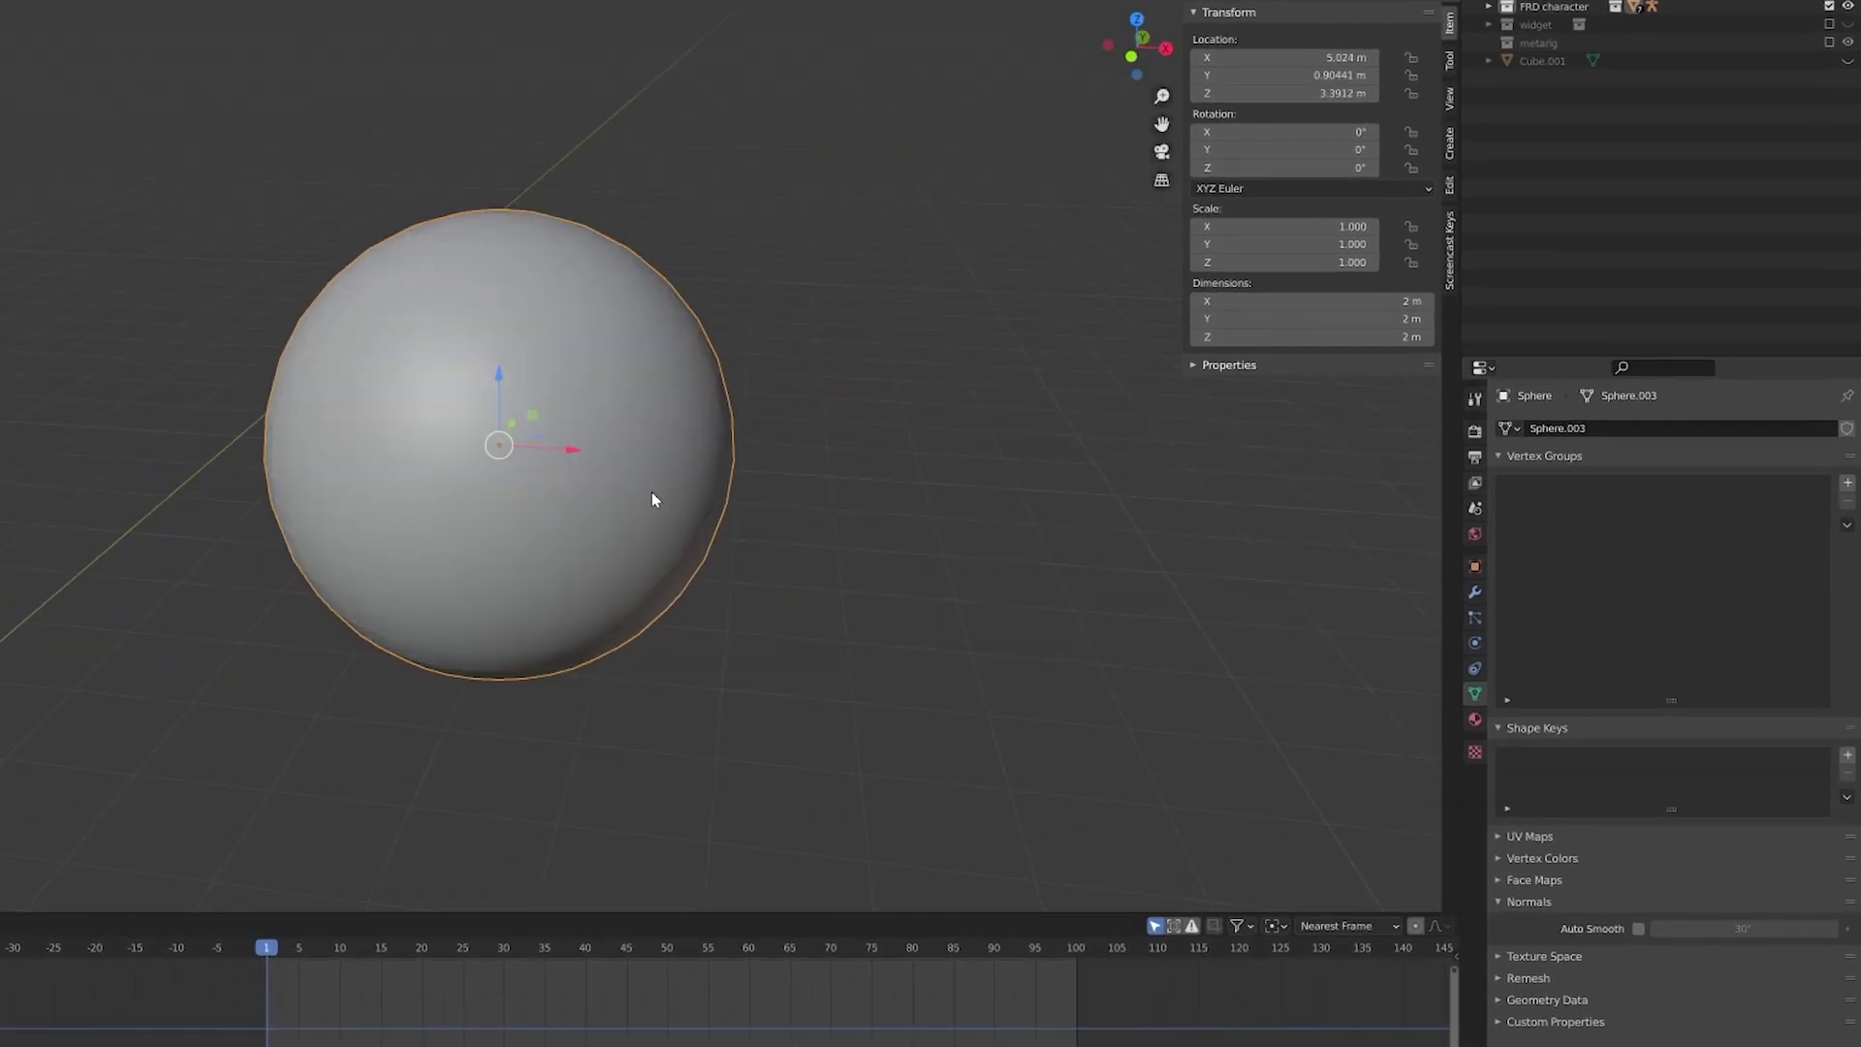
# - Add Basis and Key 1 shape keys to the sphere and open its mesh for editing in edge select mode
pyautogui.click(1847, 755)
pyautogui.click(1846, 755)
pyautogui.press('Tab')
pyautogui.press('2')
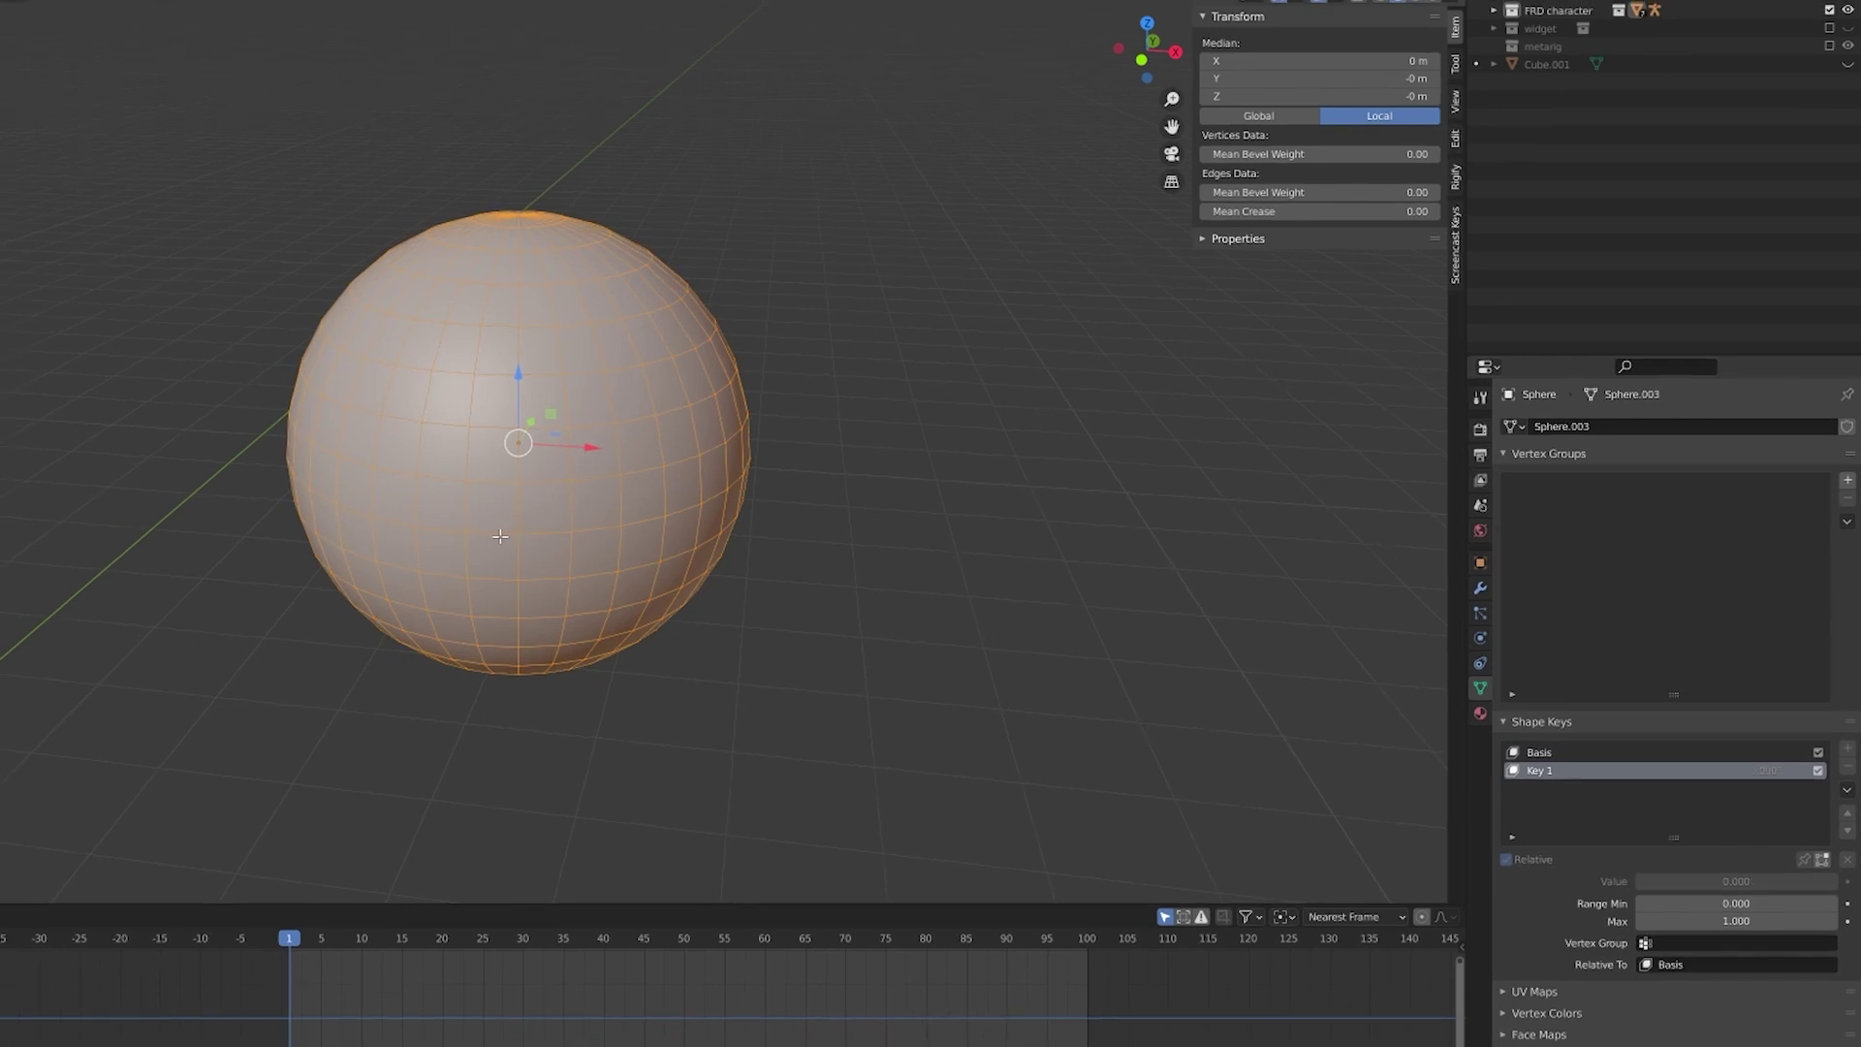
# - In Key 1, pinch the sphere's middle edge loop inward without scaling Z, using smooth proportional editing, and test the key's value
pyautogui.keyDown('alt'); pyautogui.click(482, 537); pyautogui.keyUp('alt')
pyautogui.moveTo(582, 496); pyautogui.dragTo(593, 476, button='middle')
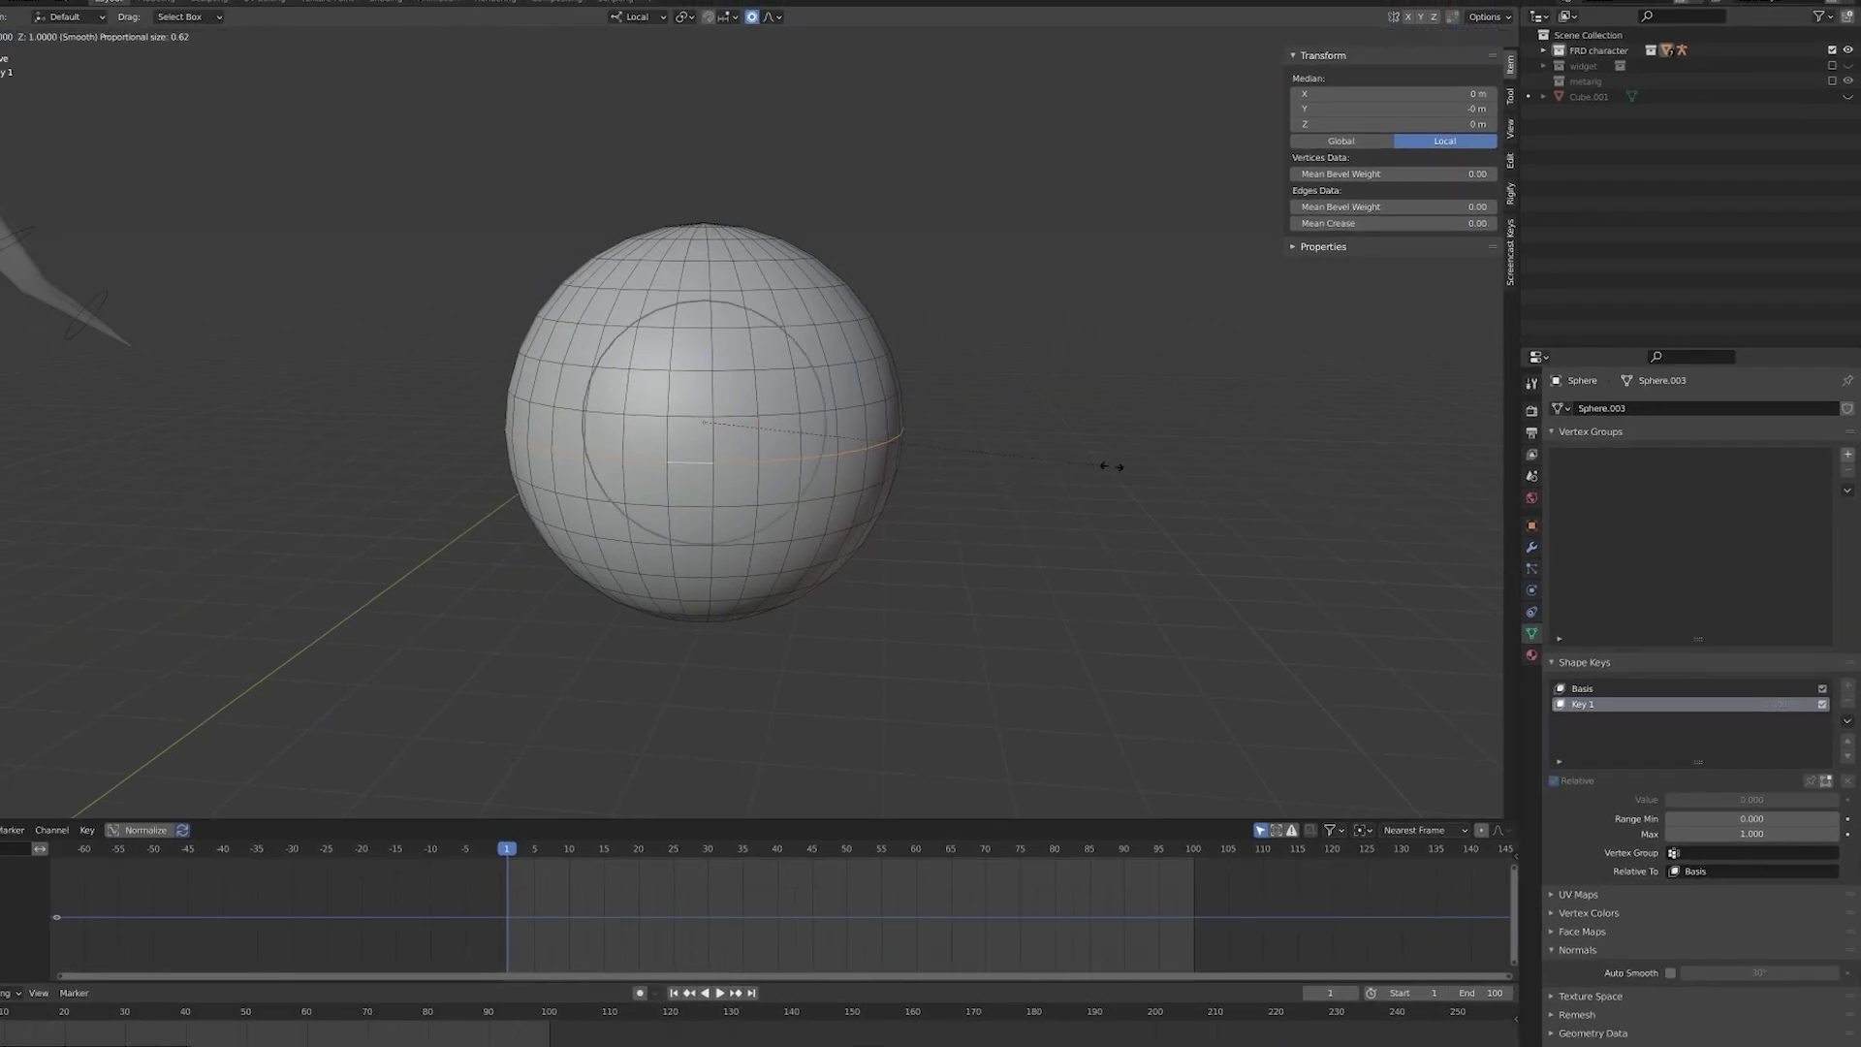
pyautogui.hotkey('shift', 'z')
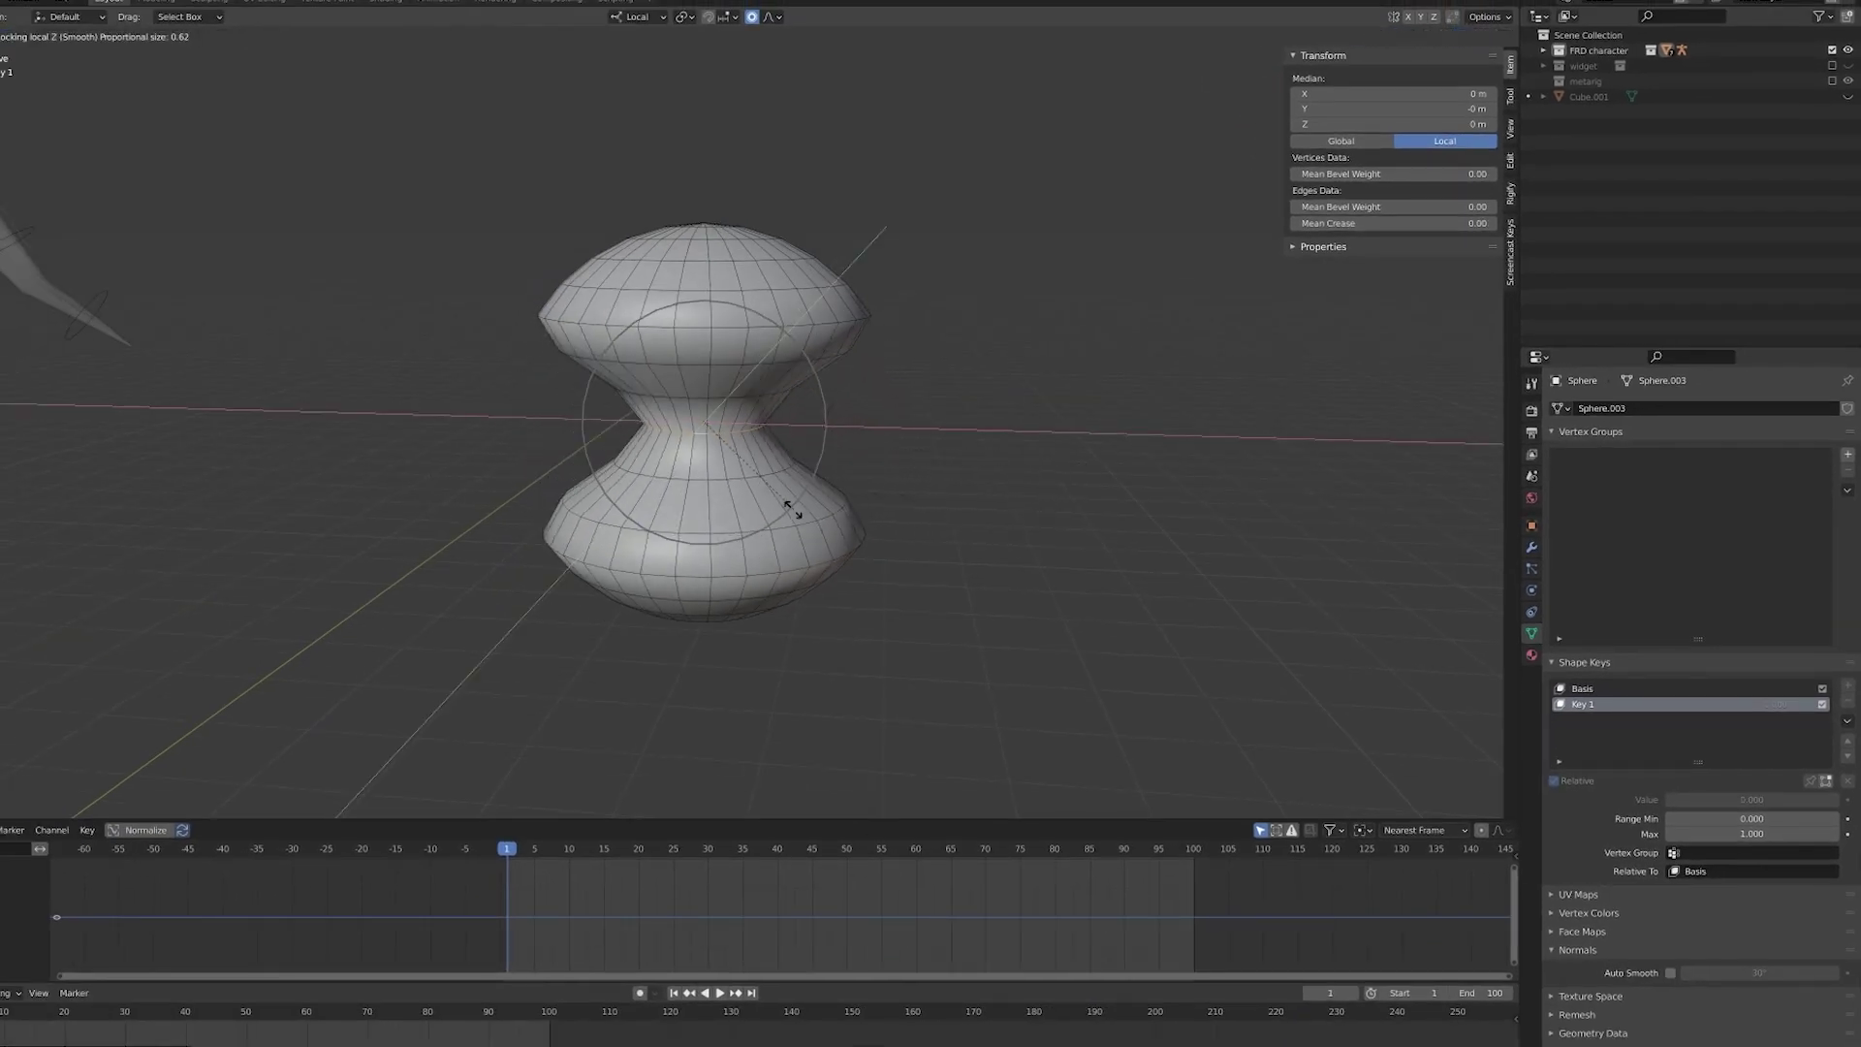
pyautogui.click(719, 469)
pyautogui.press('Tab')
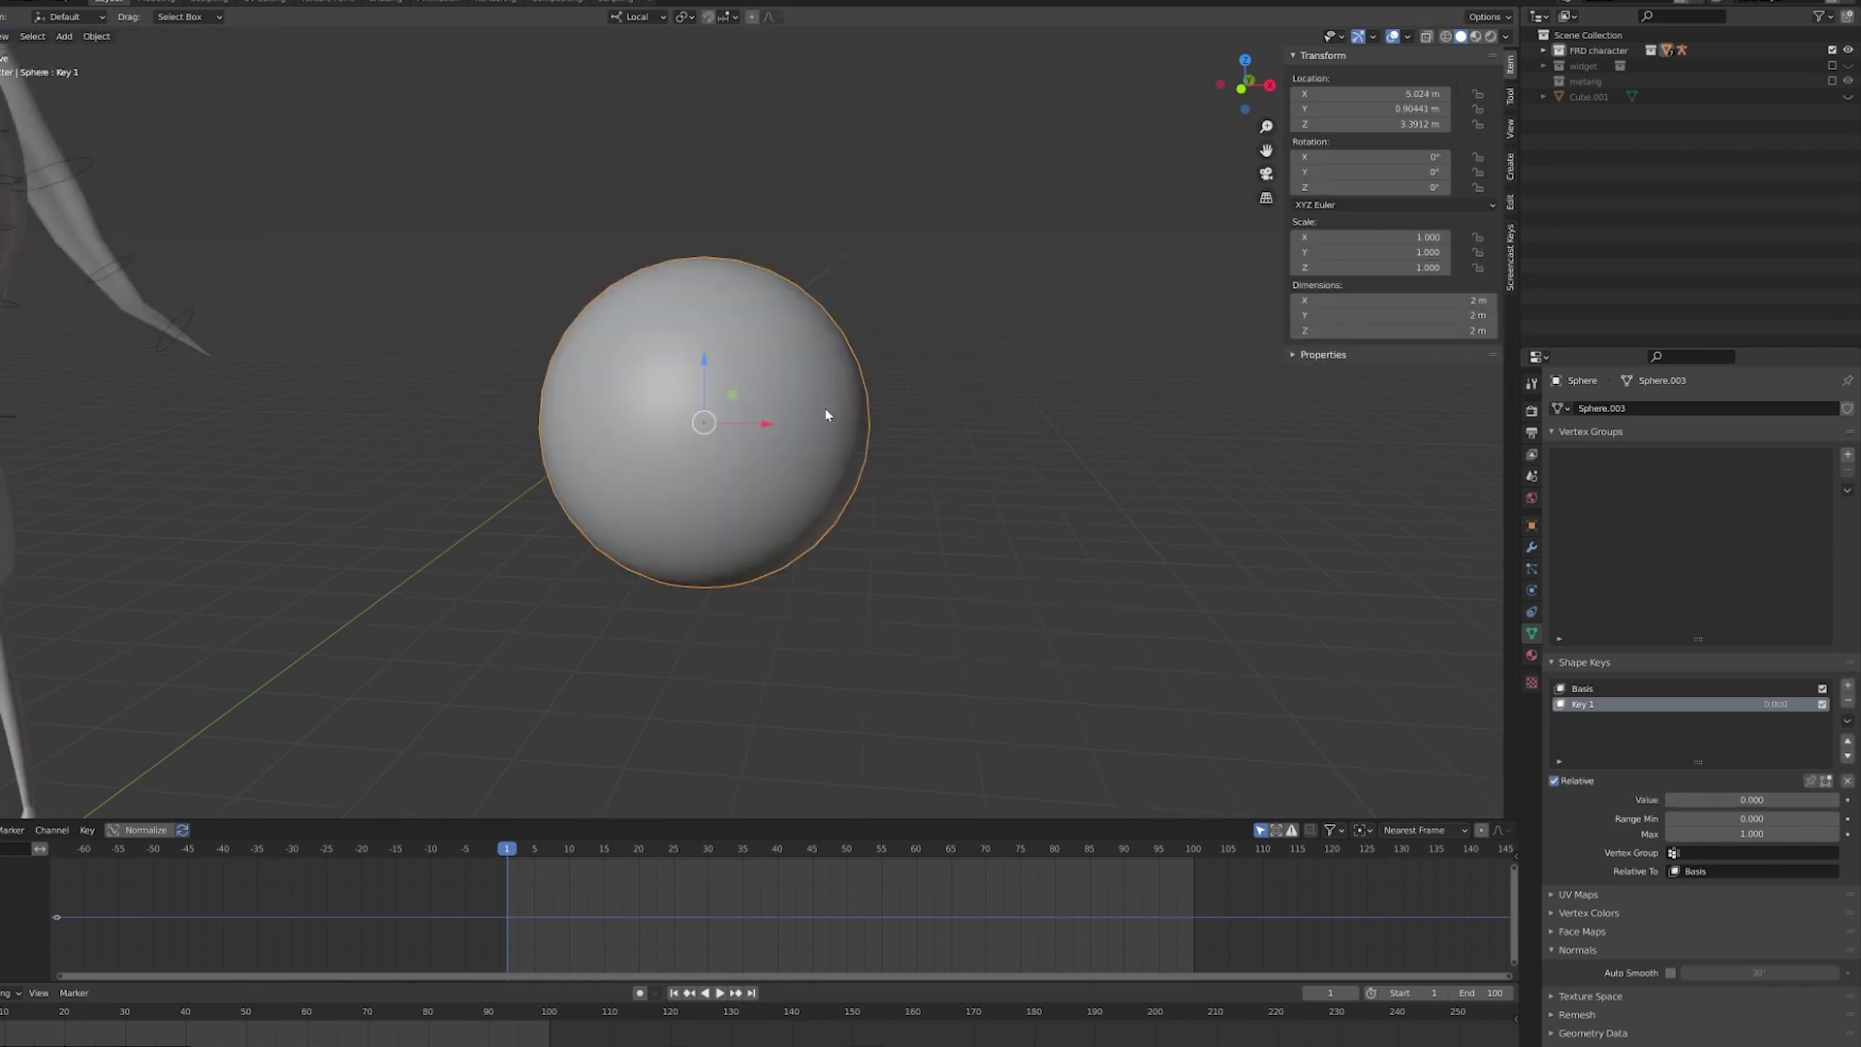
pyautogui.moveTo(1706, 799); pyautogui.dragTo(1666, 799)
# - In the Key 2 shape key, stretch the sphere's top and bottom pole vertices apart along Z with smooth proportional editing
pyautogui.press('Tab')
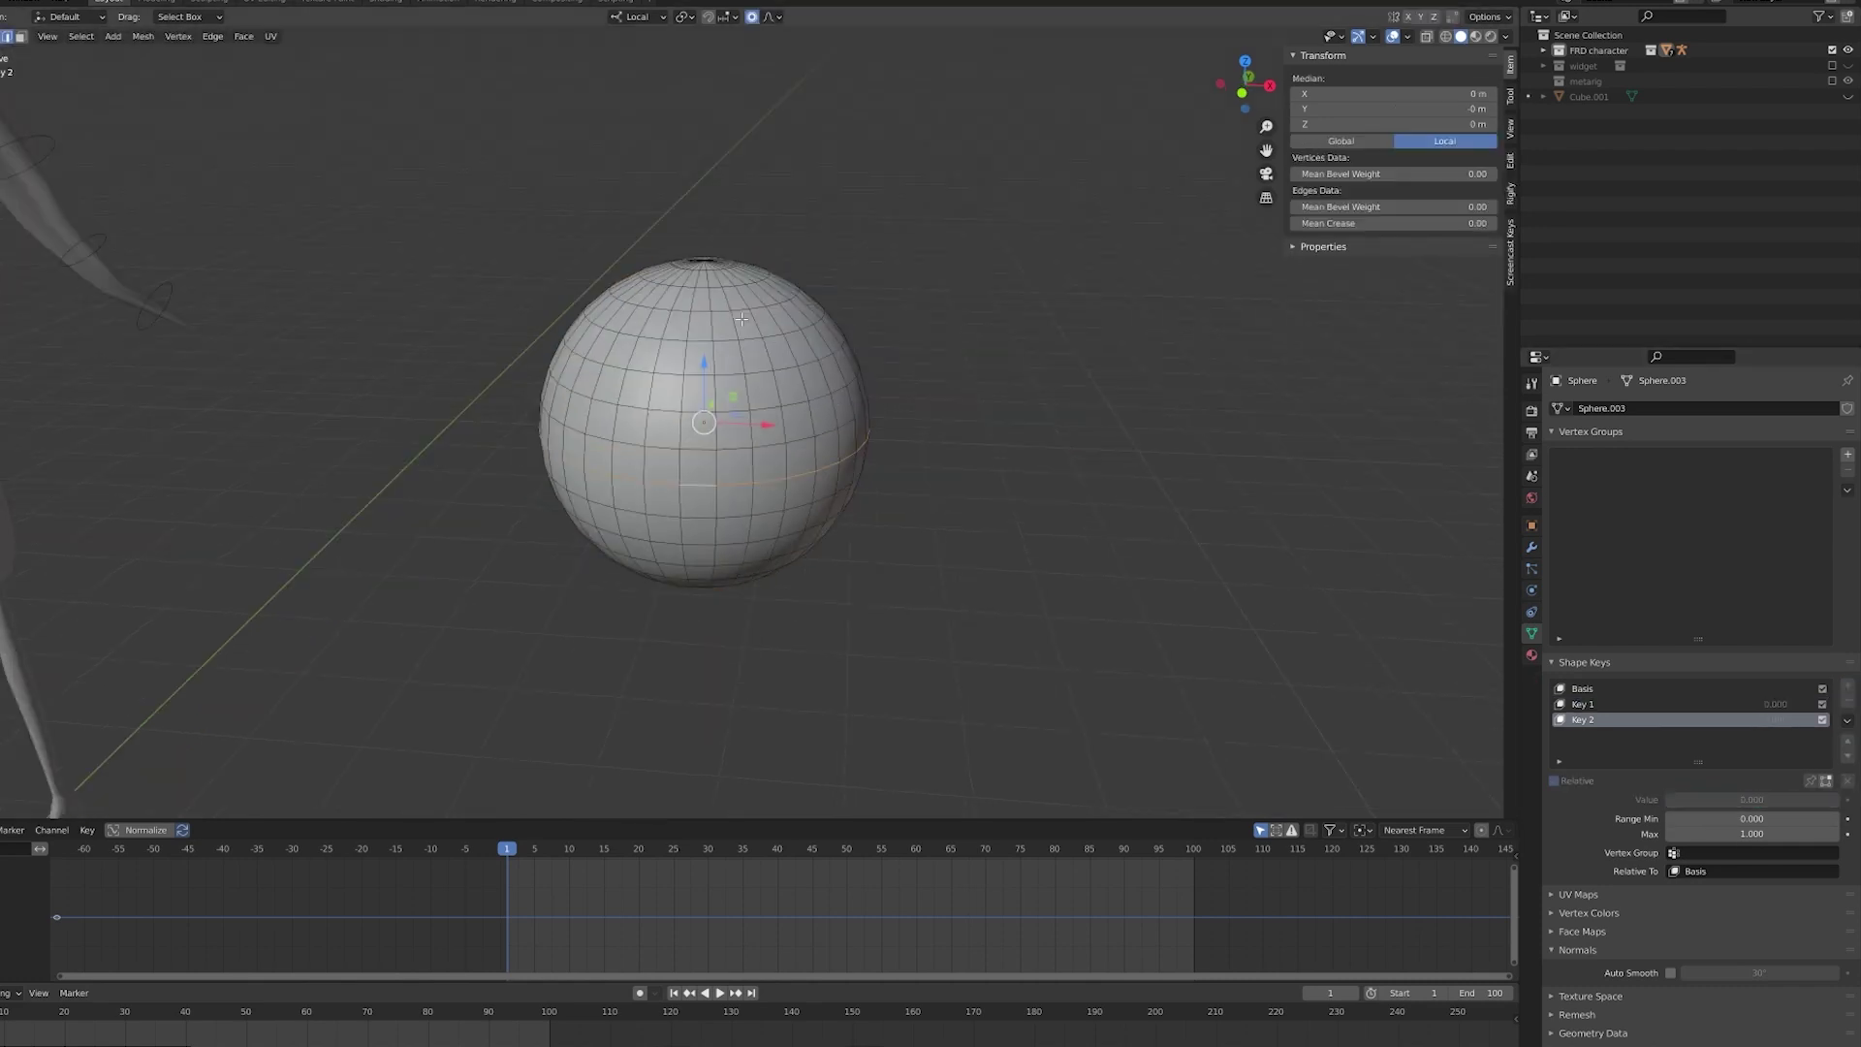
pyautogui.moveTo(737, 320); pyautogui.dragTo(783, 268, button='middle')
pyautogui.hotkey('alt', 'a')
pyautogui.click(704, 266)
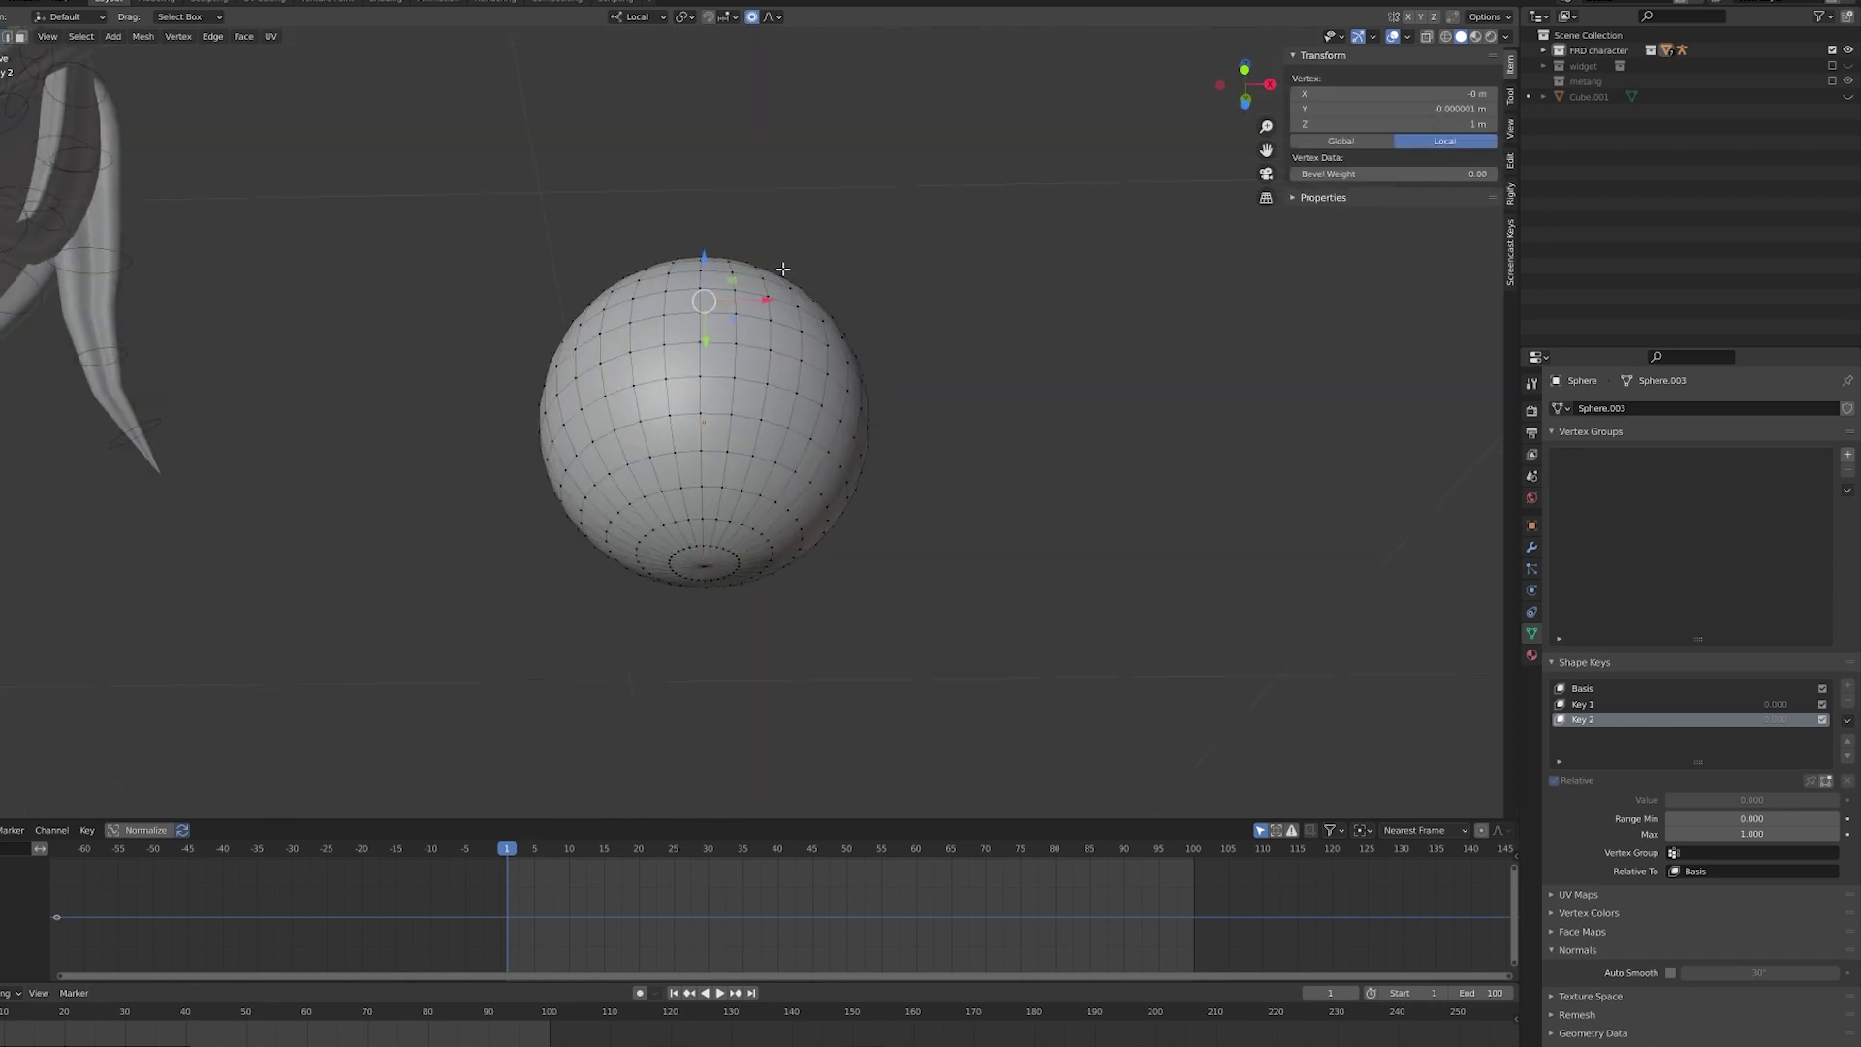
pyautogui.keyDown('shift'); pyautogui.click(698, 563); pyautogui.keyUp('shift')
pyautogui.press('KP_1')
pyautogui.press('s')
pyautogui.press('z')
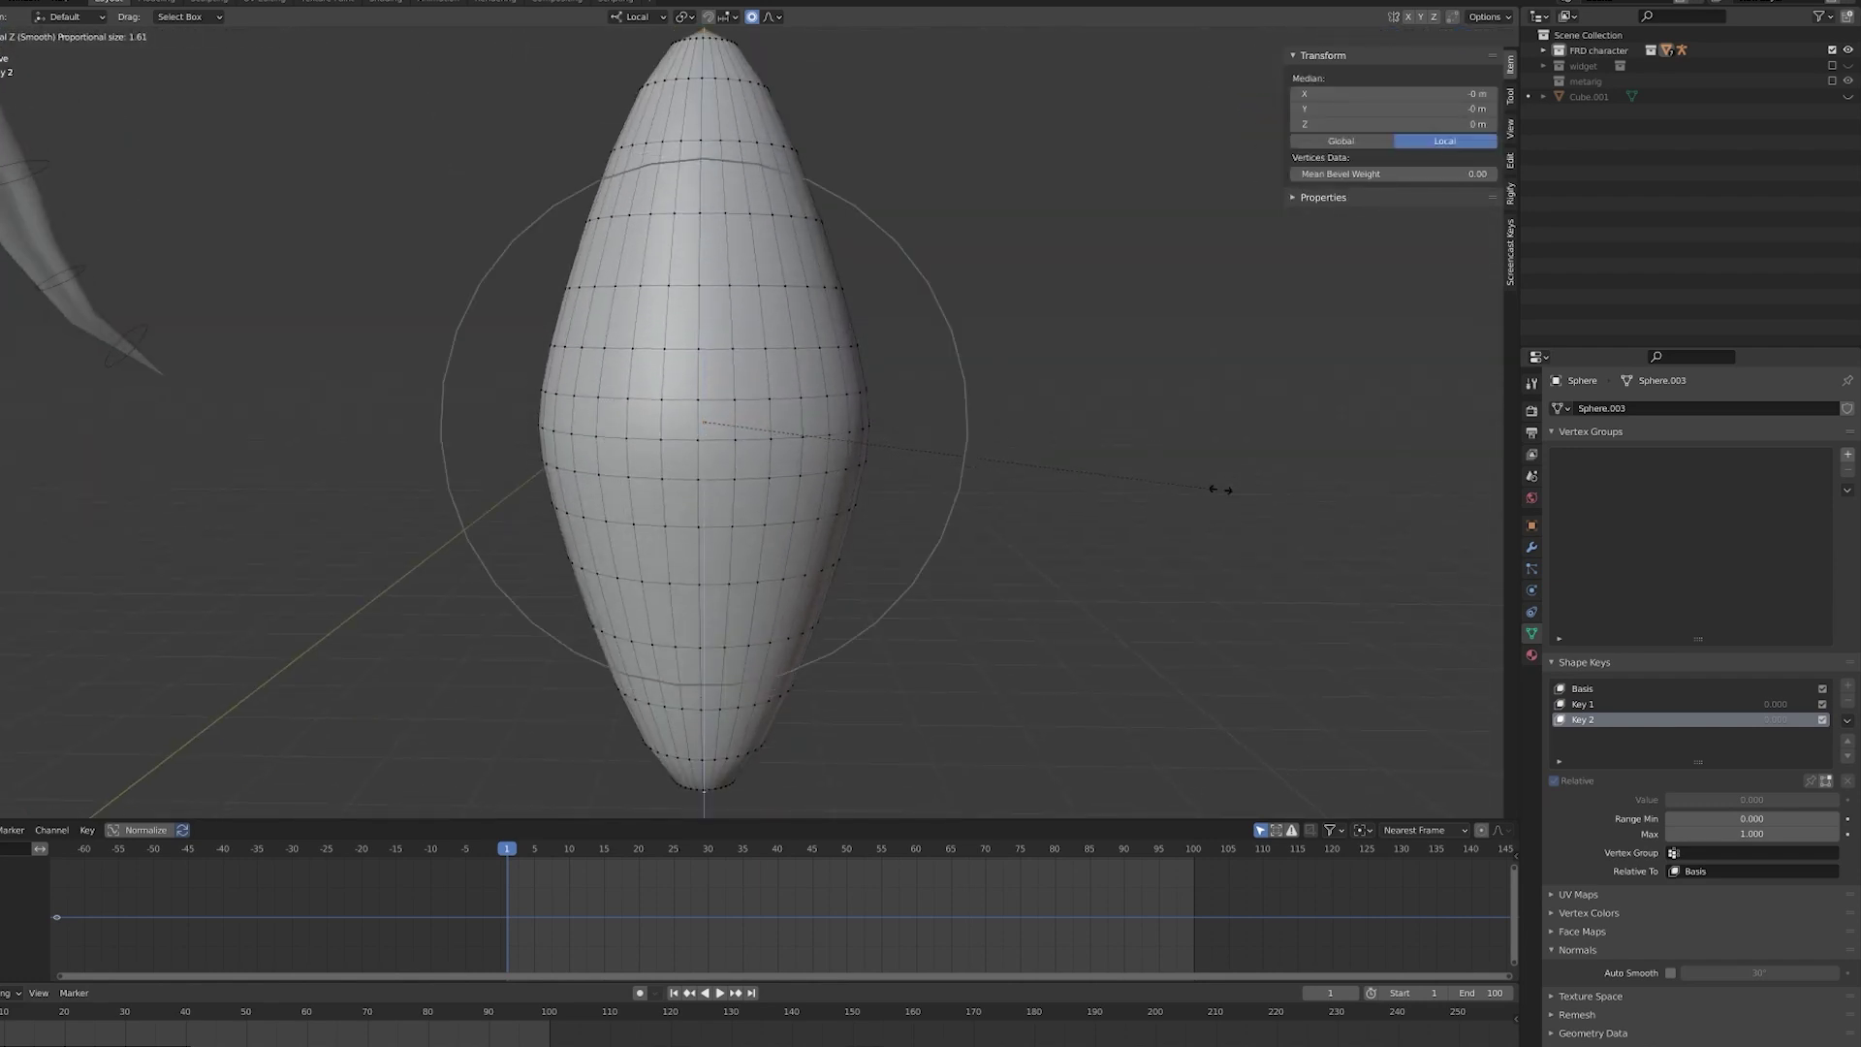
pyautogui.scroll(-5, 1221, 490)
pyautogui.click(1247, 490)
pyautogui.press('Tab')
# - Set the sphere's Key 2 value to 1.000 and adjust the Key 1 value to blend both shapes
pyautogui.moveTo(1678, 800); pyautogui.dragTo(1839, 801)
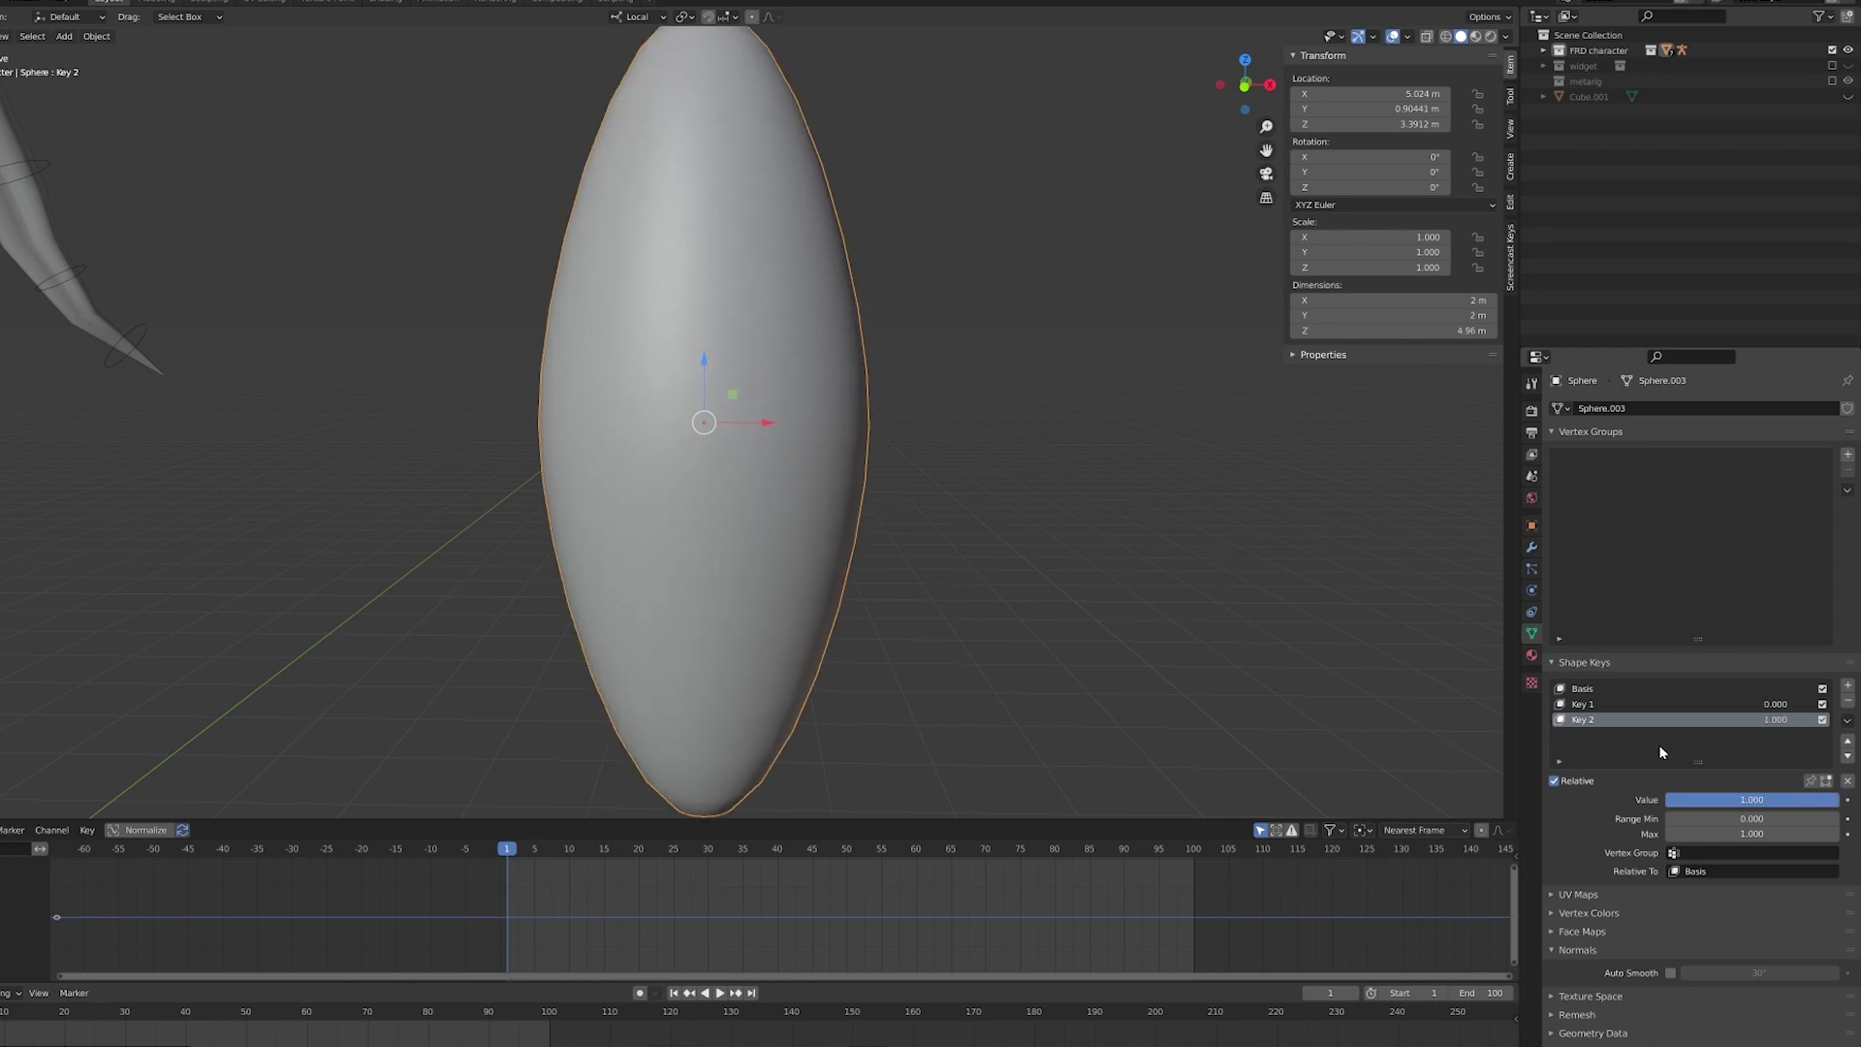
pyautogui.click(1660, 704)
pyautogui.moveTo(1673, 799)
pyautogui.mouseDown()
pyautogui.moveTo(1783, 798)
pyautogui.moveTo(1692, 799)
pyautogui.mouseUp()
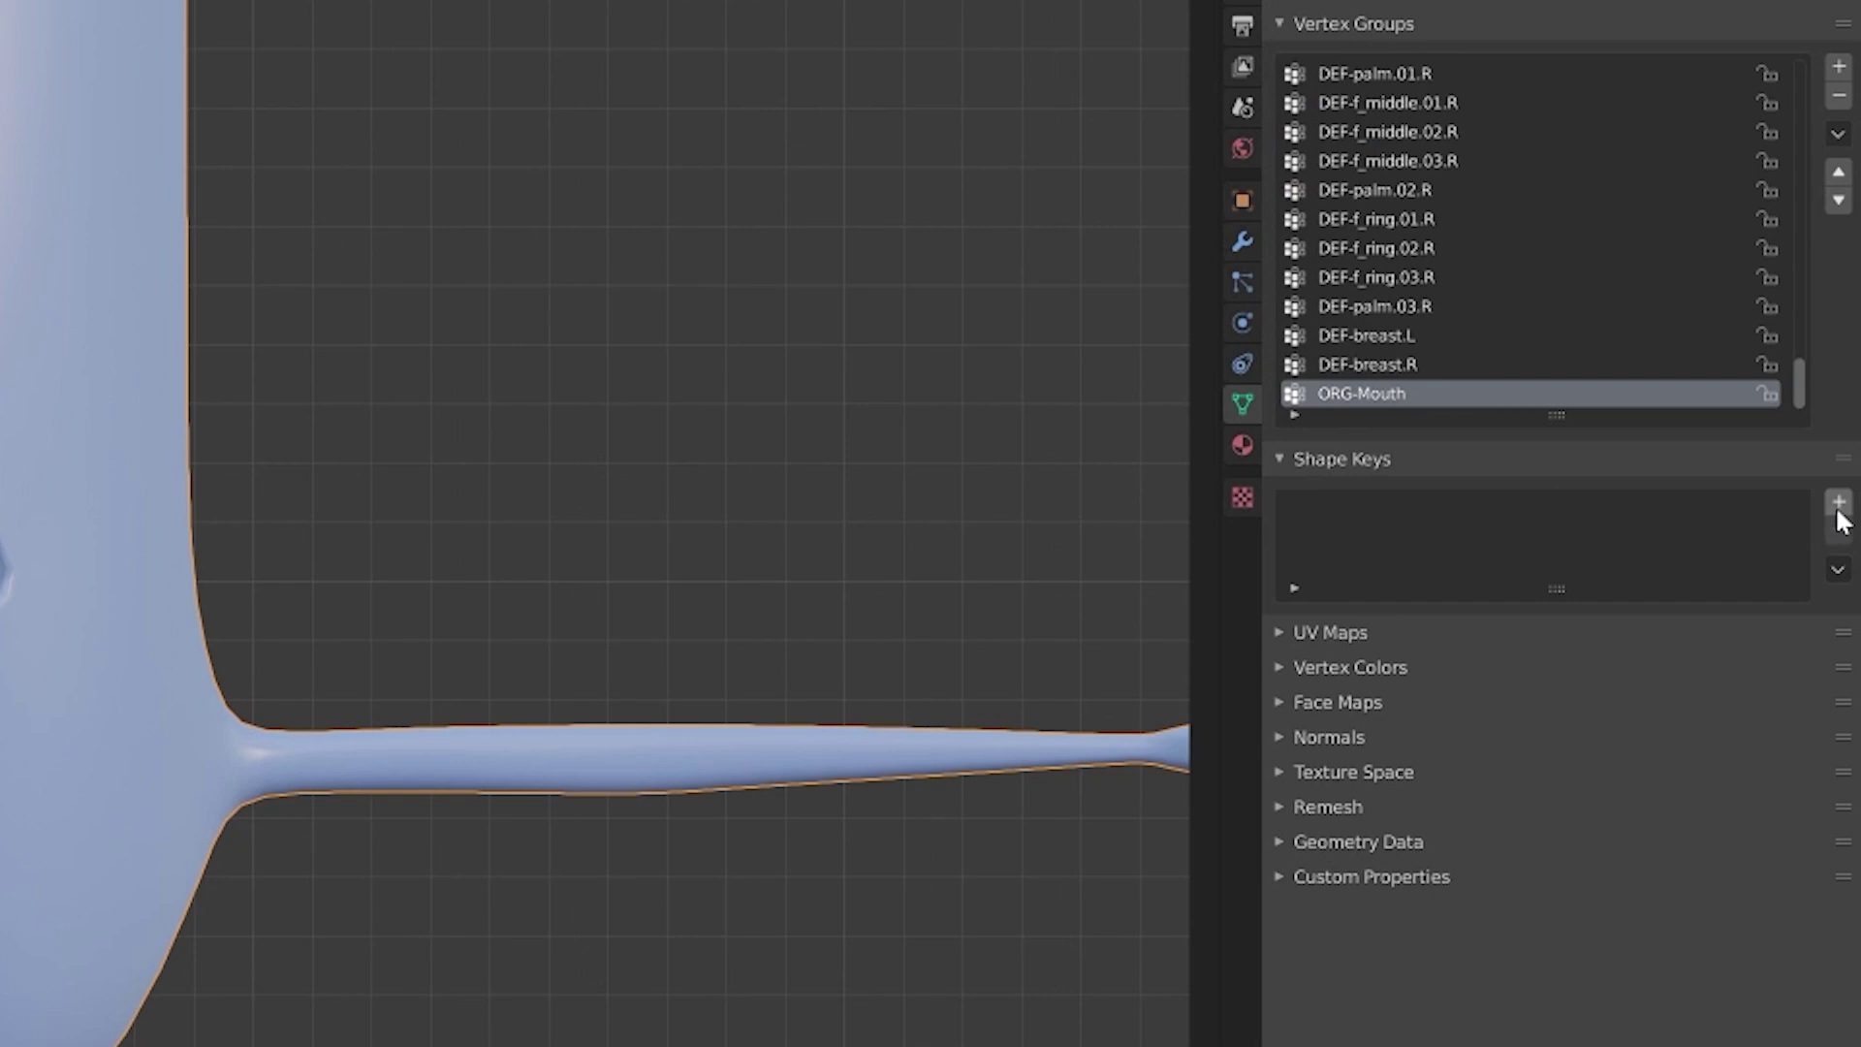
# - Add Basis and Key 1 shape keys to Fred's body mesh and enter Edit Mode on Key 1
pyautogui.click(1848, 676)
pyautogui.click(1848, 675)
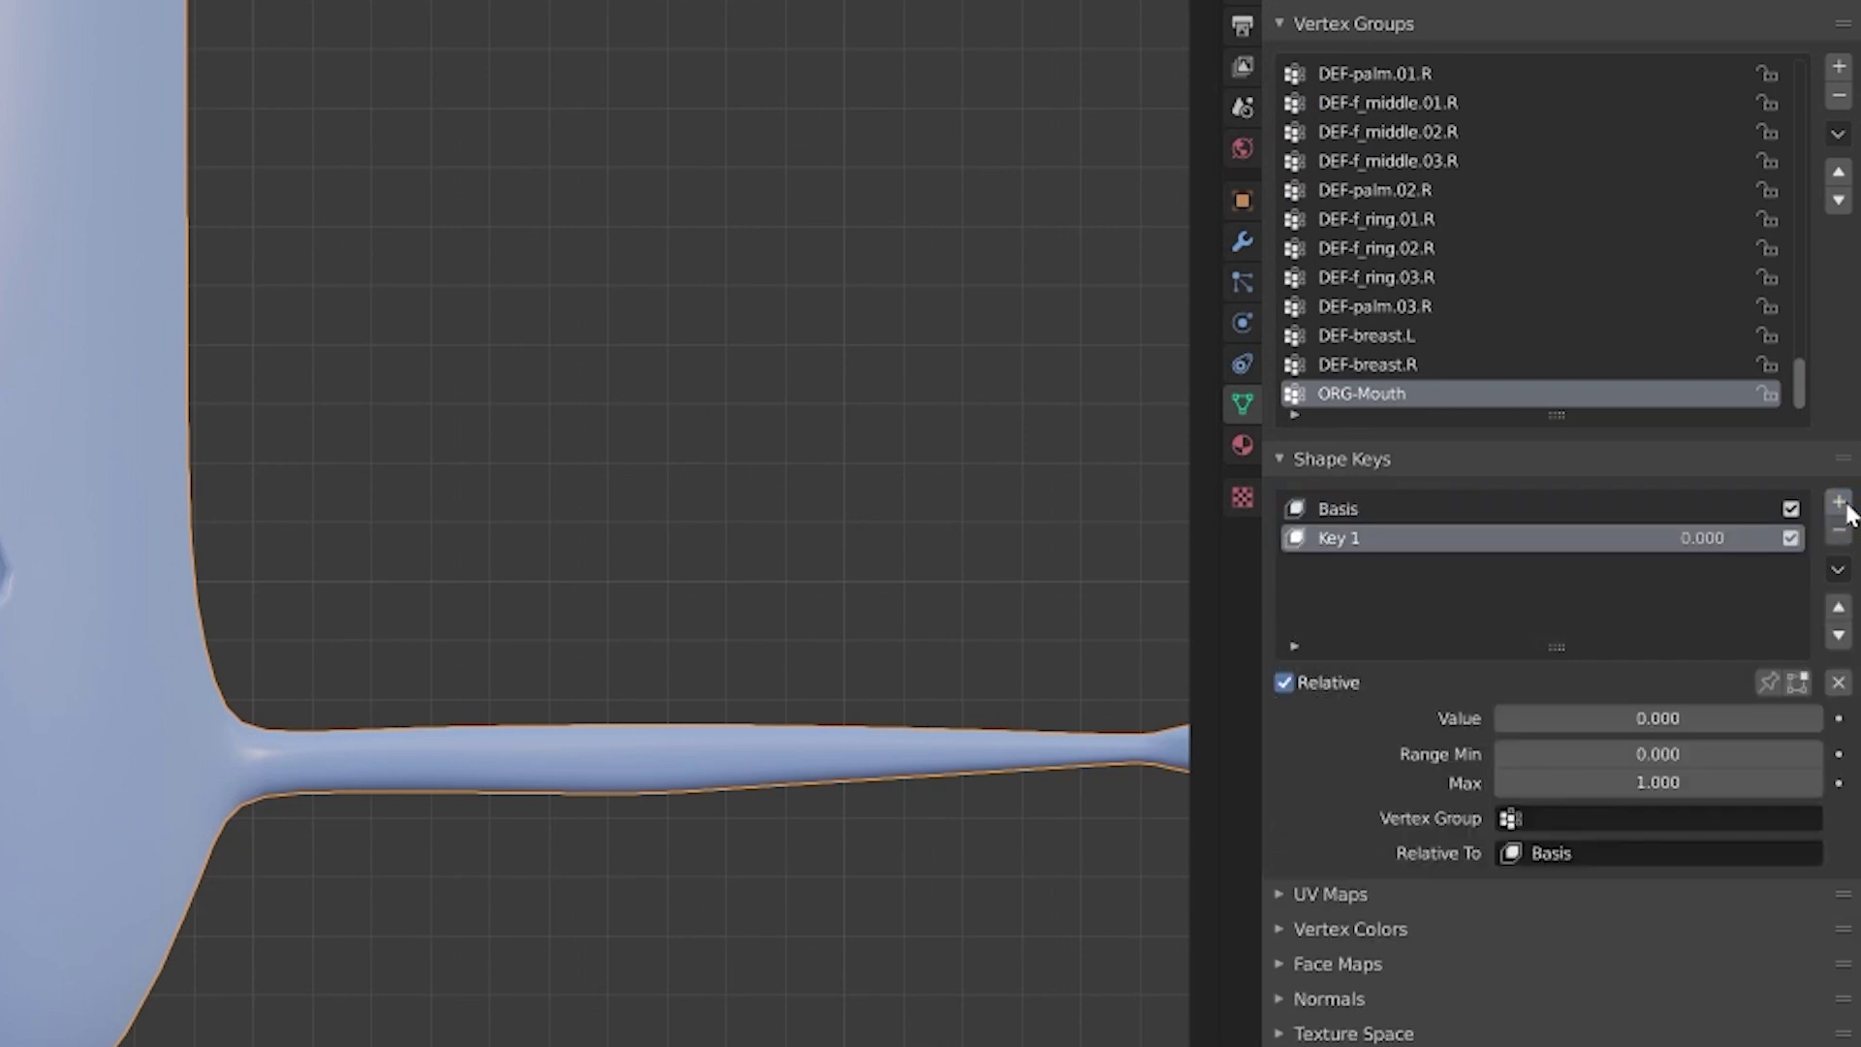
pyautogui.press('Tab')
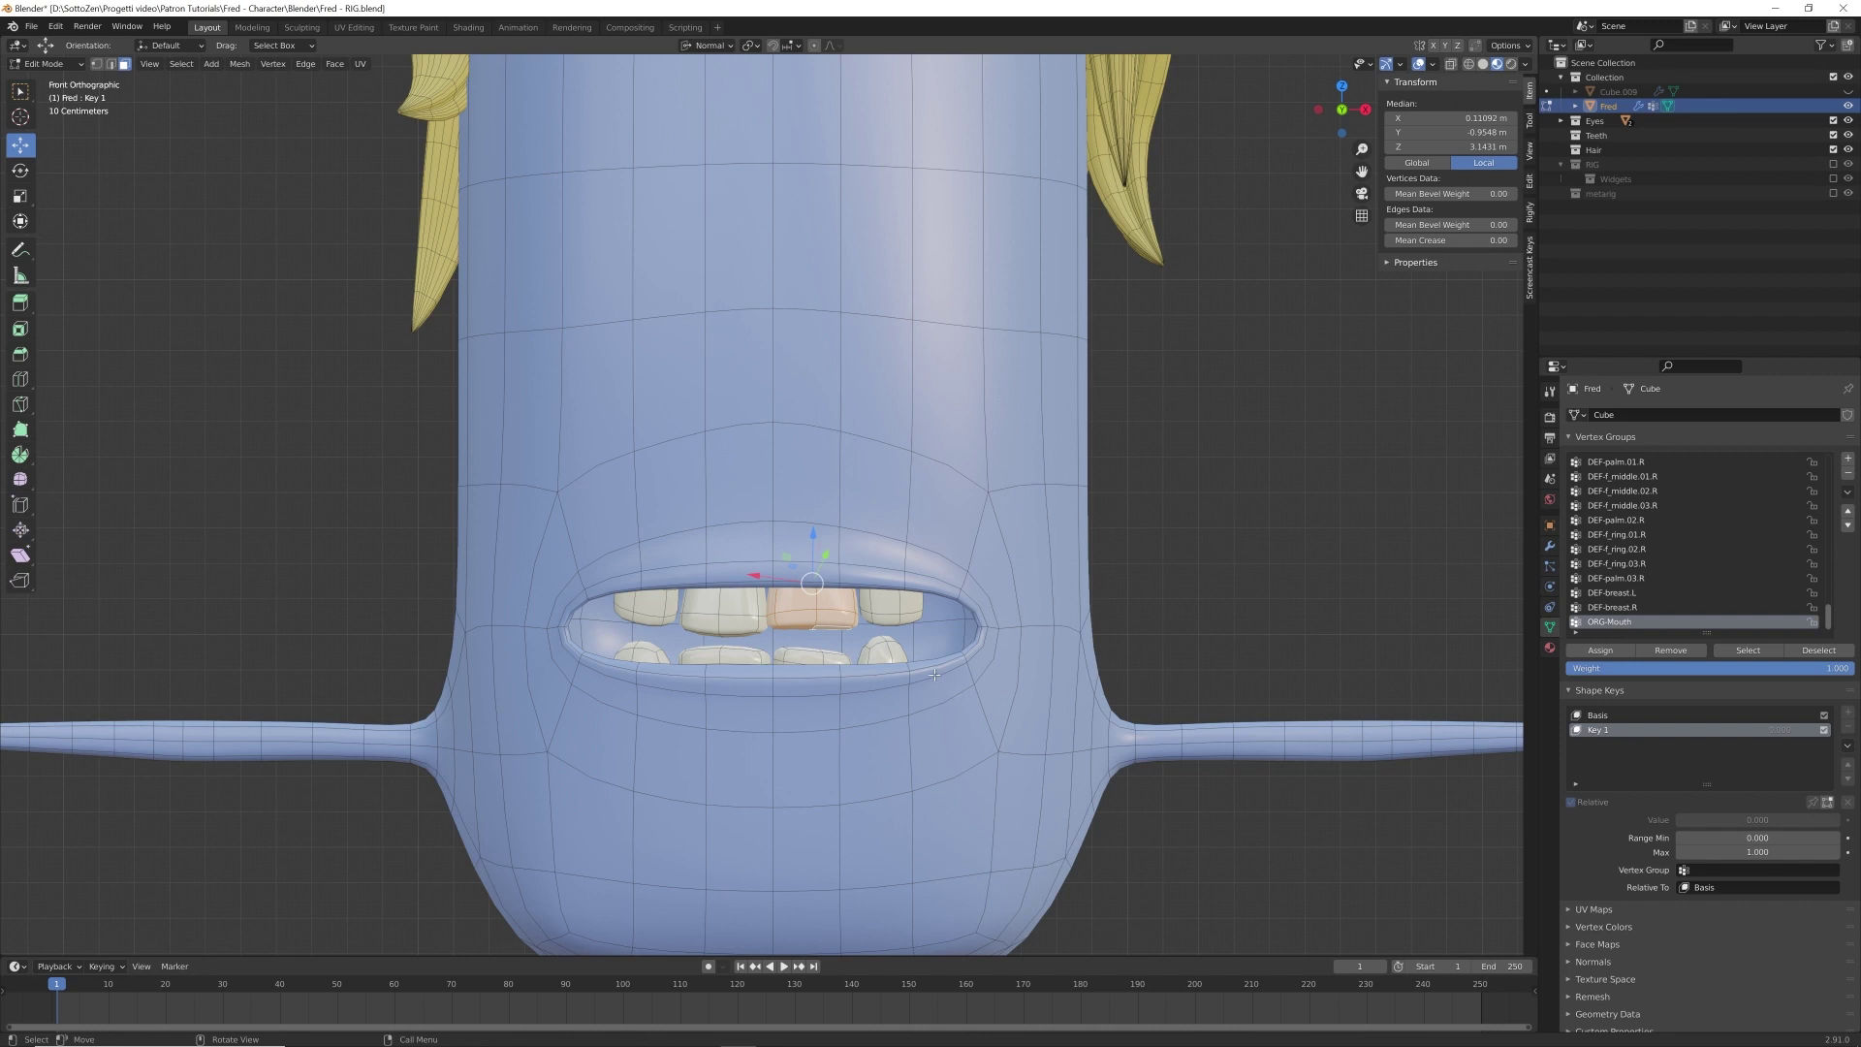
# - Select the middle of Fred's lower lip and enable proportional editing in the right orthographic view
pyautogui.moveTo(934, 673); pyautogui.dragTo(807, 700, button='middle')
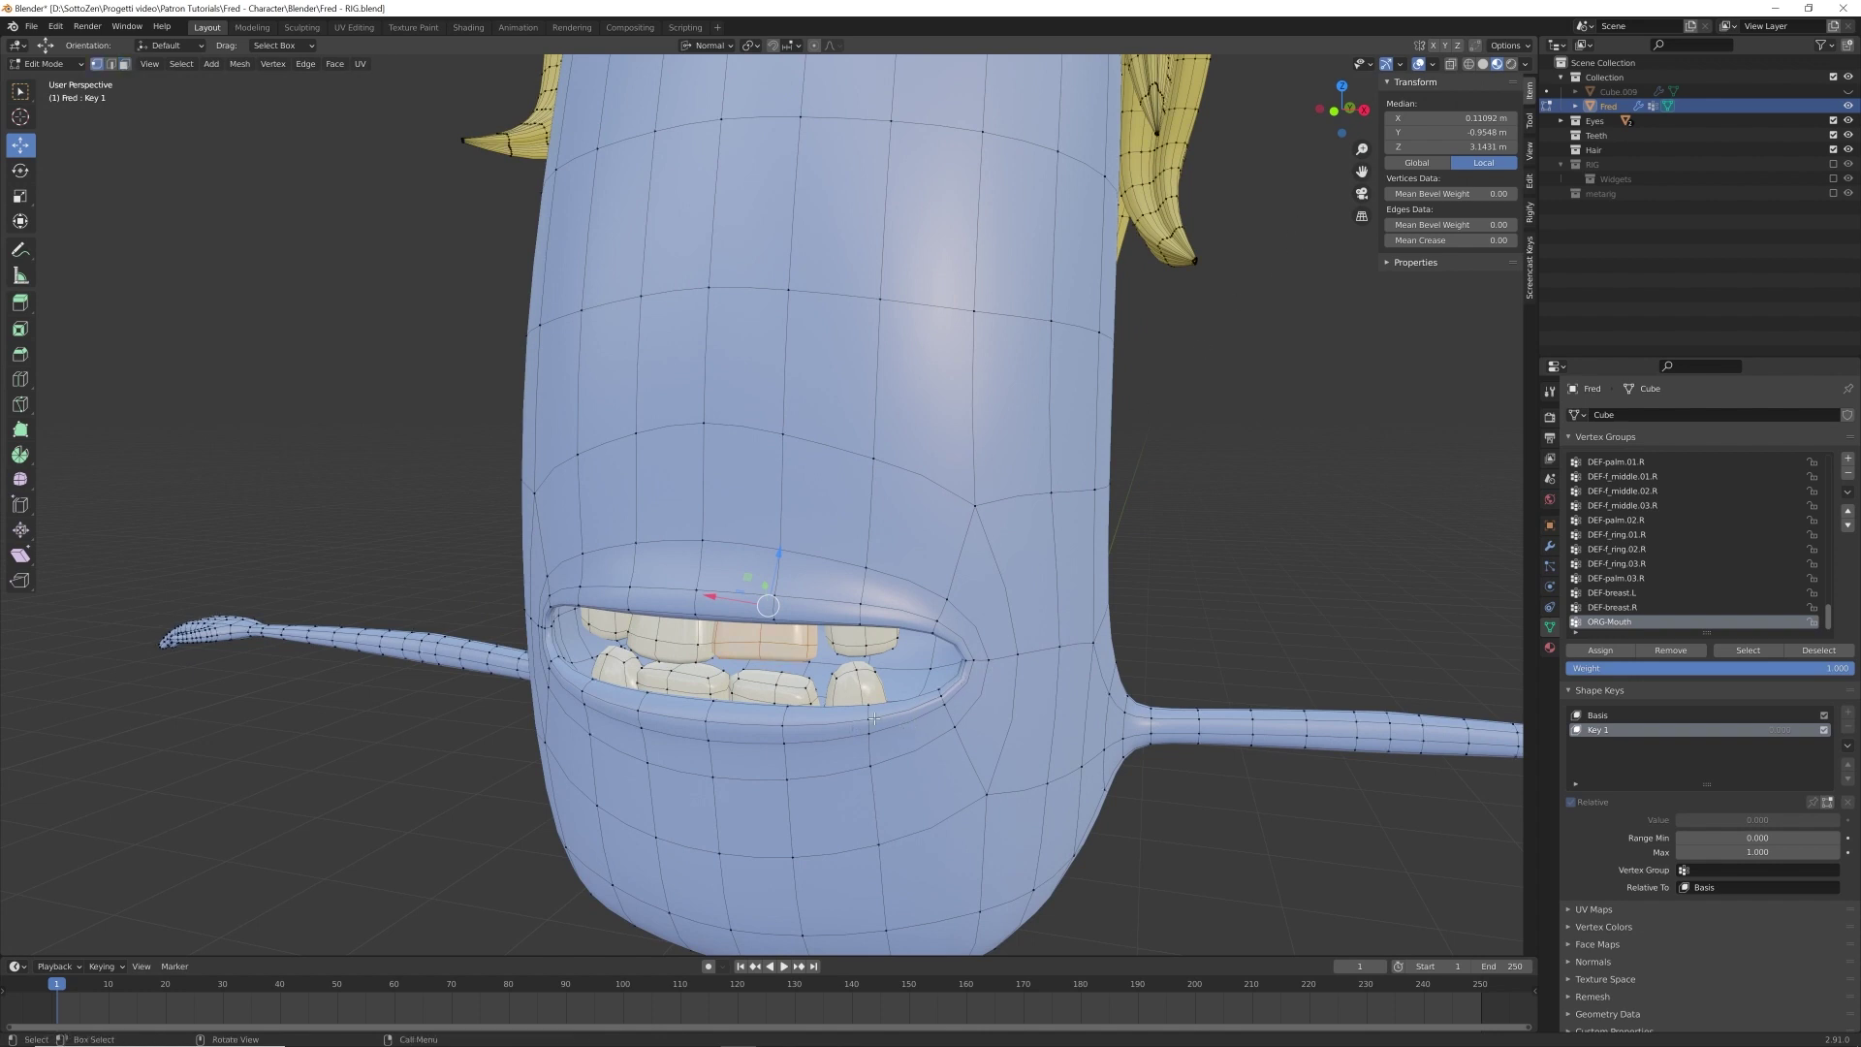
pyautogui.moveTo(873, 719); pyautogui.dragTo(780, 657, button='middle')
pyautogui.click(794, 716)
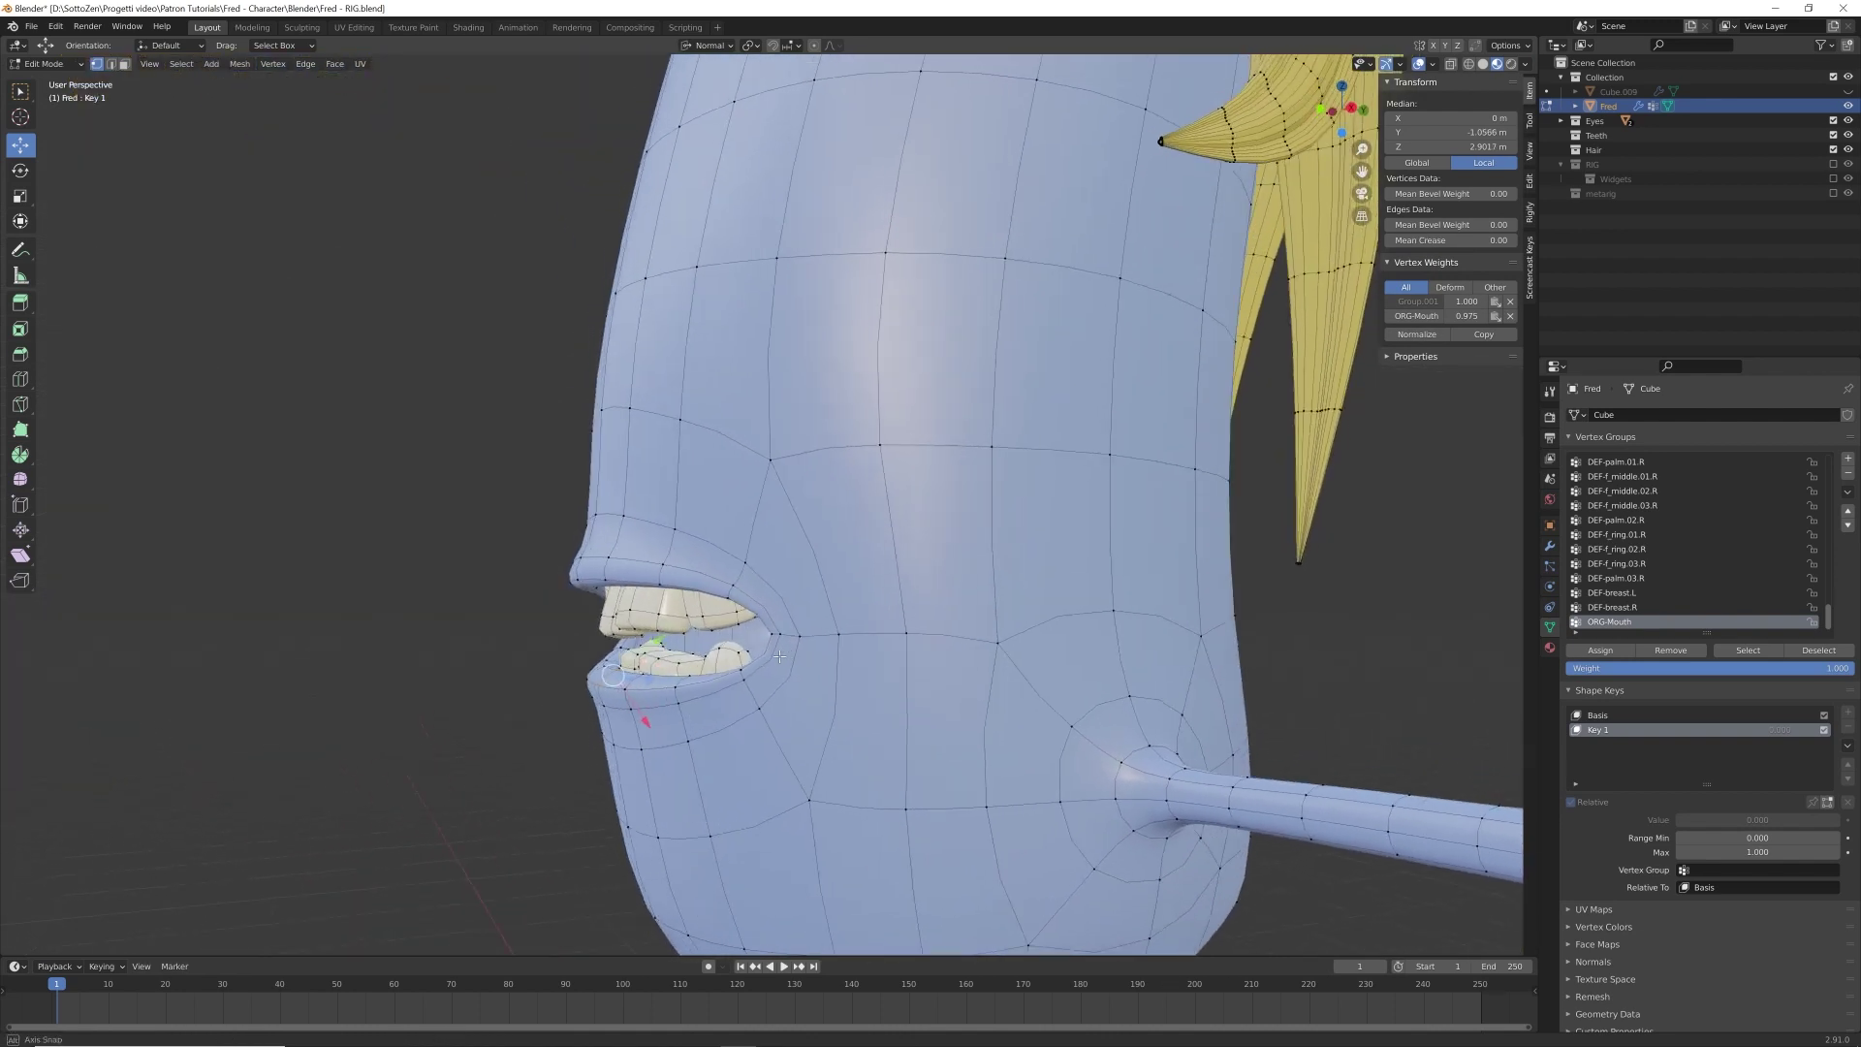
pyautogui.press('KP_3')
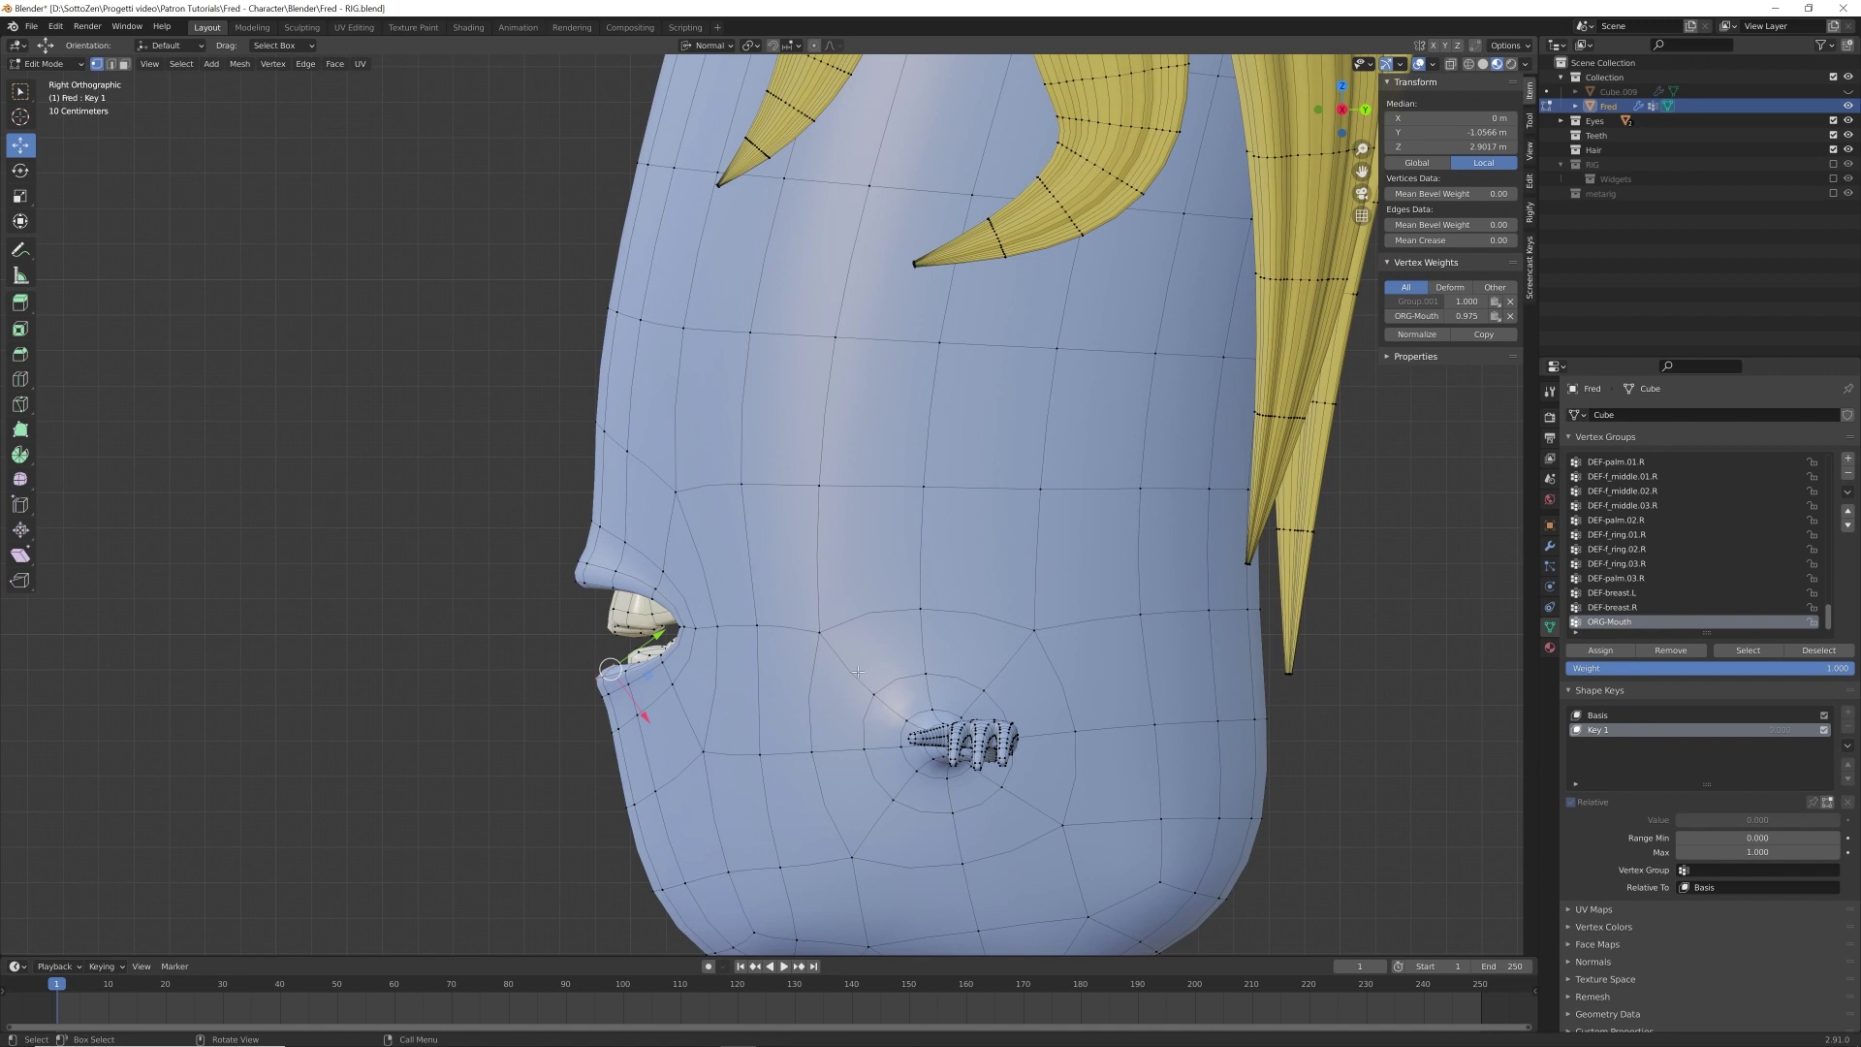
pyautogui.moveTo(798, 681)
pyautogui.mouseDown(button='middle')
pyautogui.moveTo(822, 692)
pyautogui.moveTo(804, 684)
pyautogui.mouseUp(button='middle')
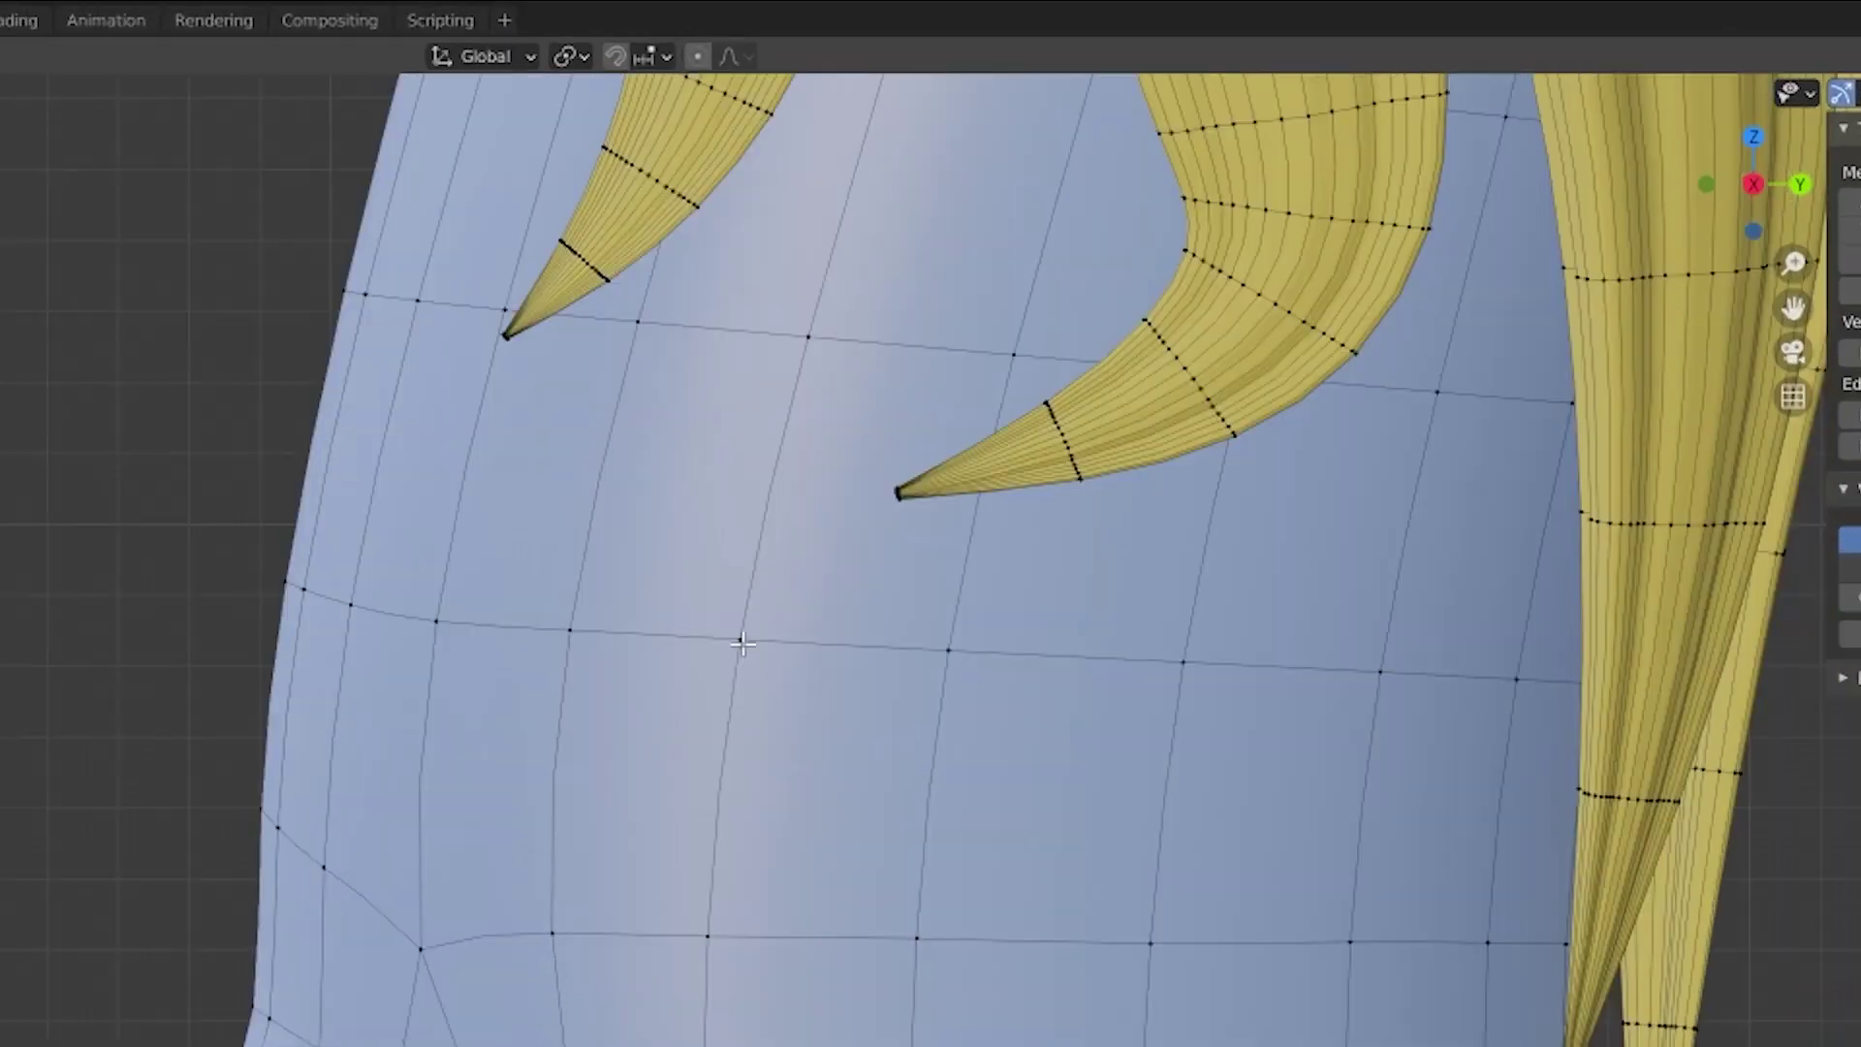
pyautogui.click(750, 57)
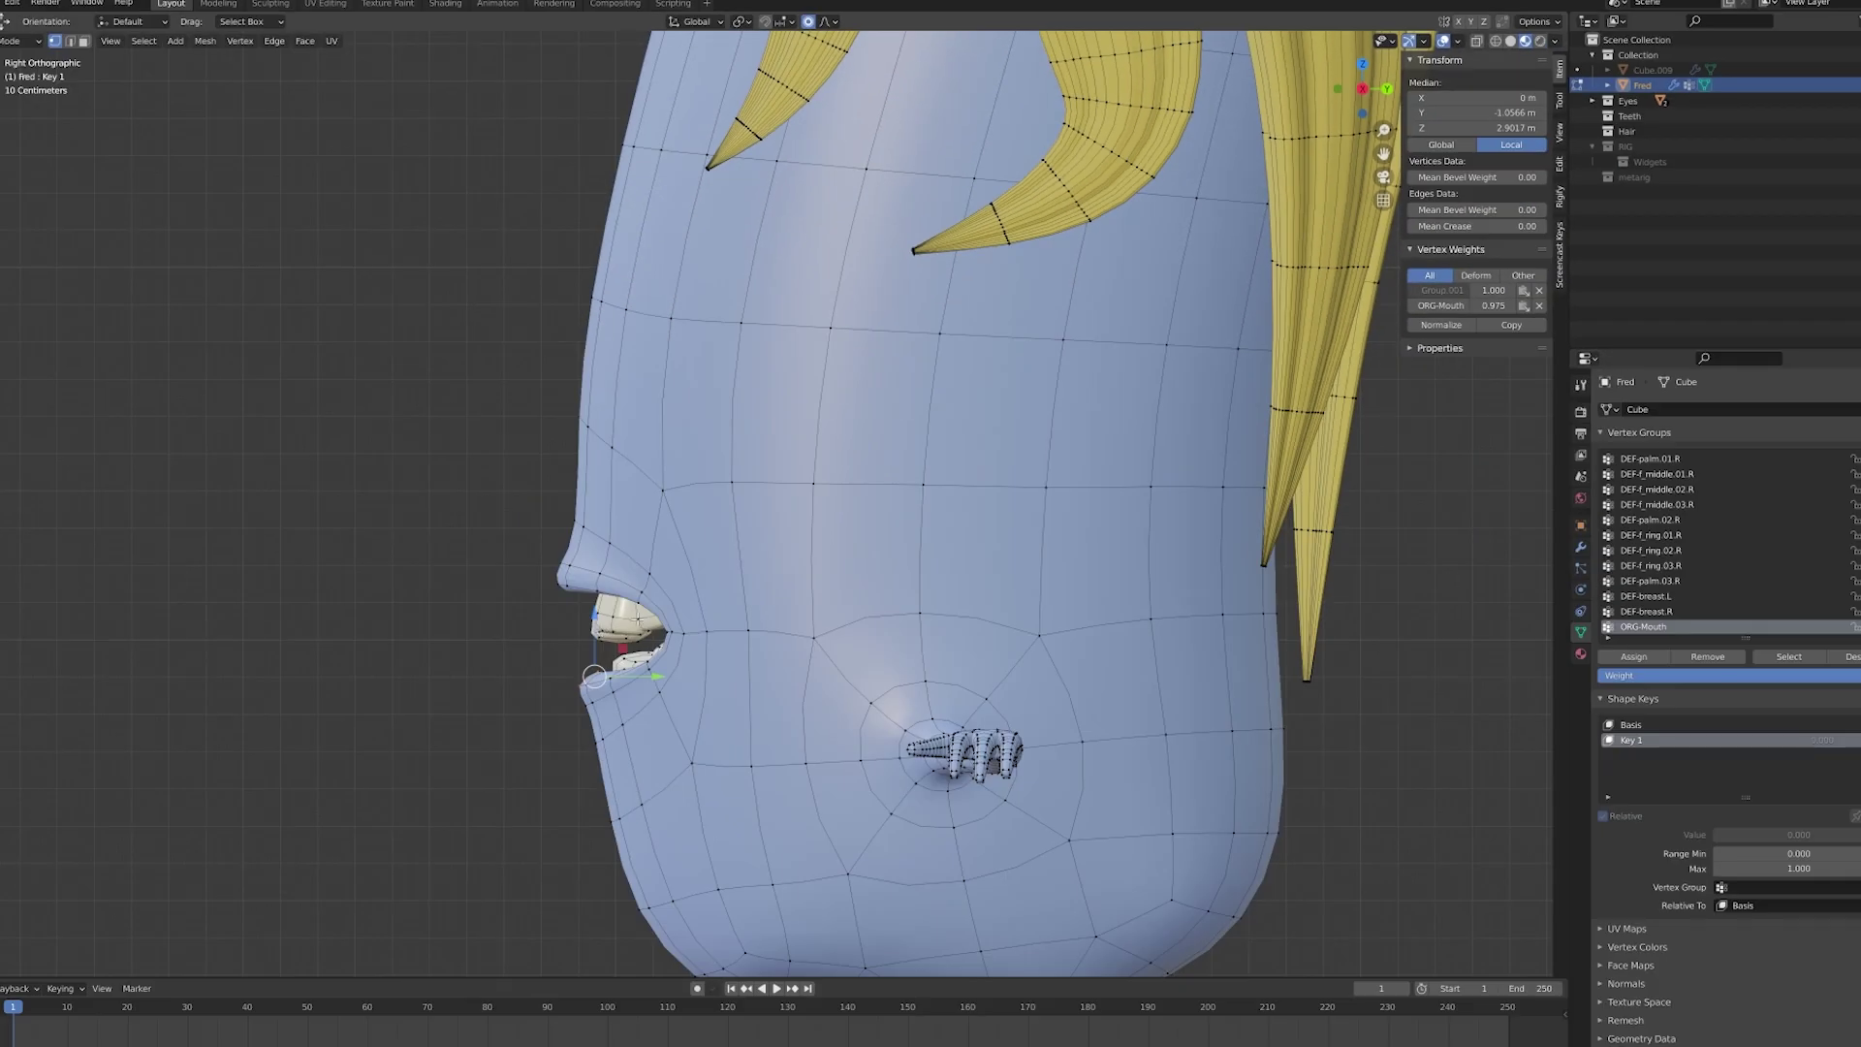
# - In wireframe shading, select the vertices at the back of the mouth and snap the 3D cursor to them
pyautogui.hotkey('shift', 'z')
pyautogui.click(810, 640)
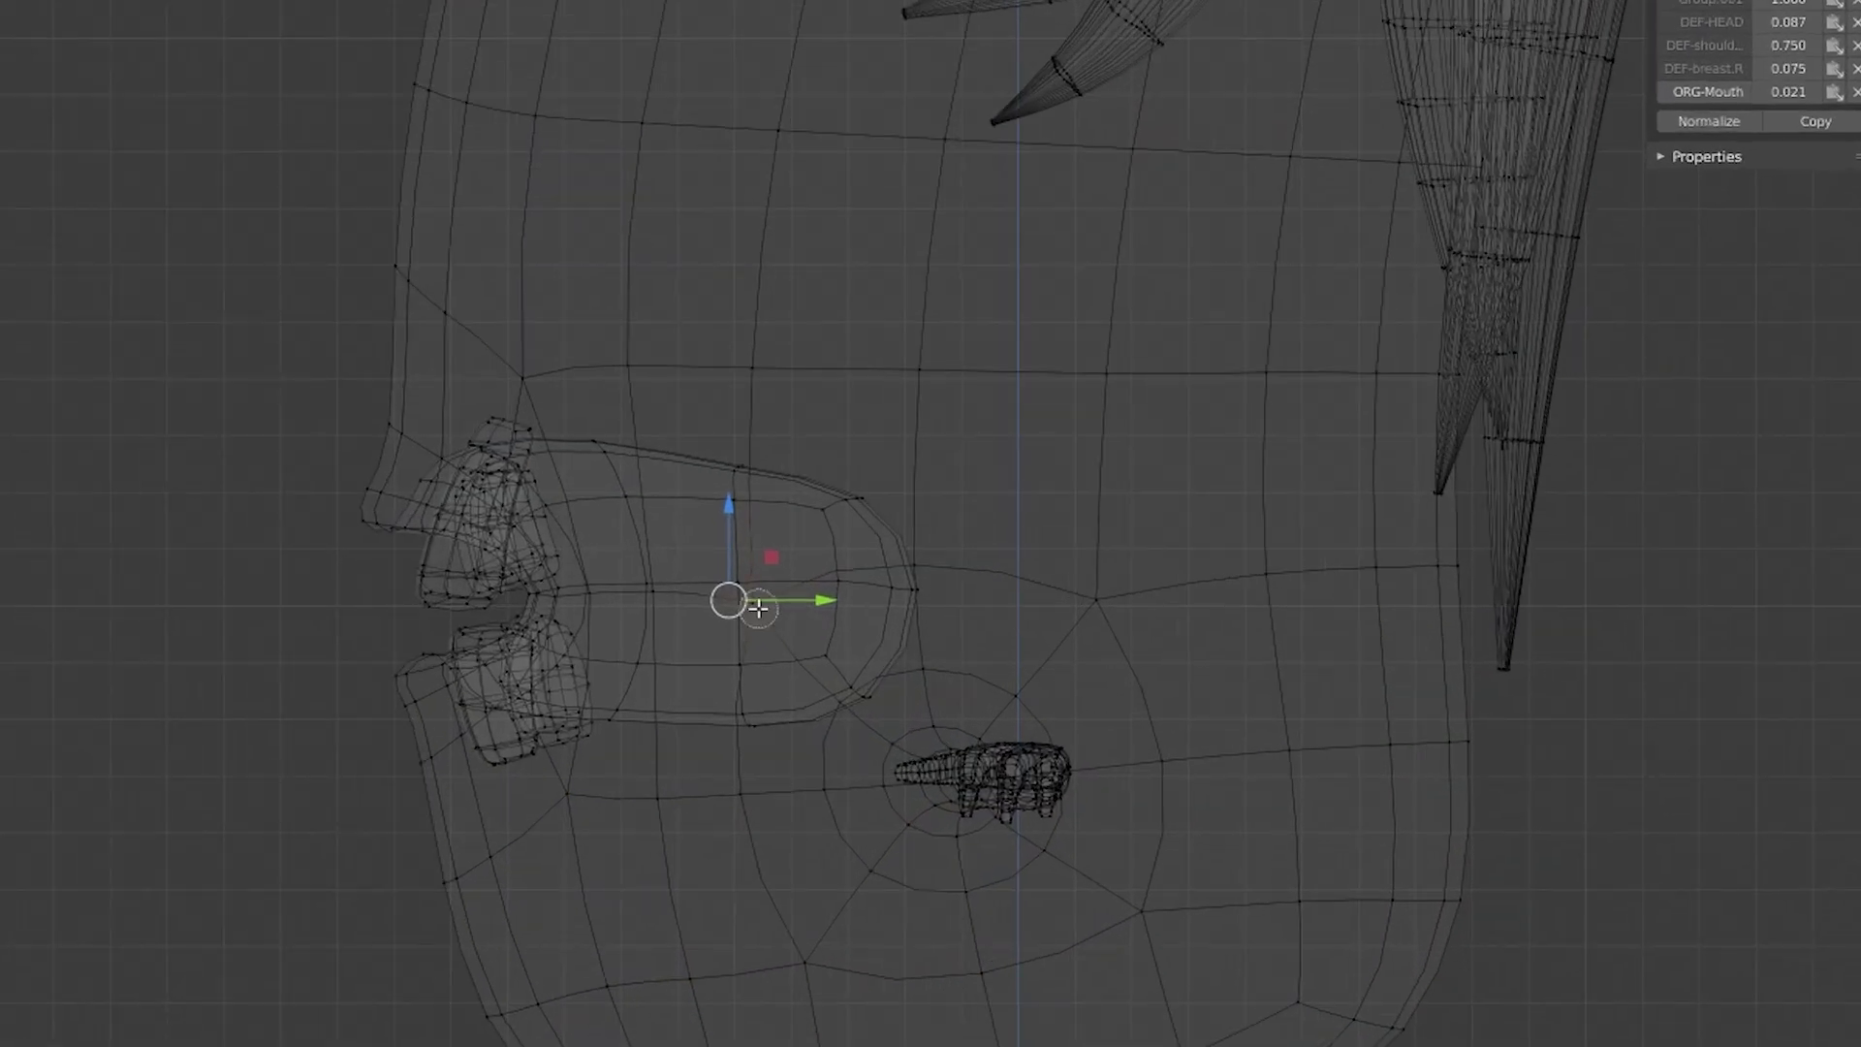
pyautogui.moveTo(758, 622); pyautogui.dragTo(804, 654, button='middle')
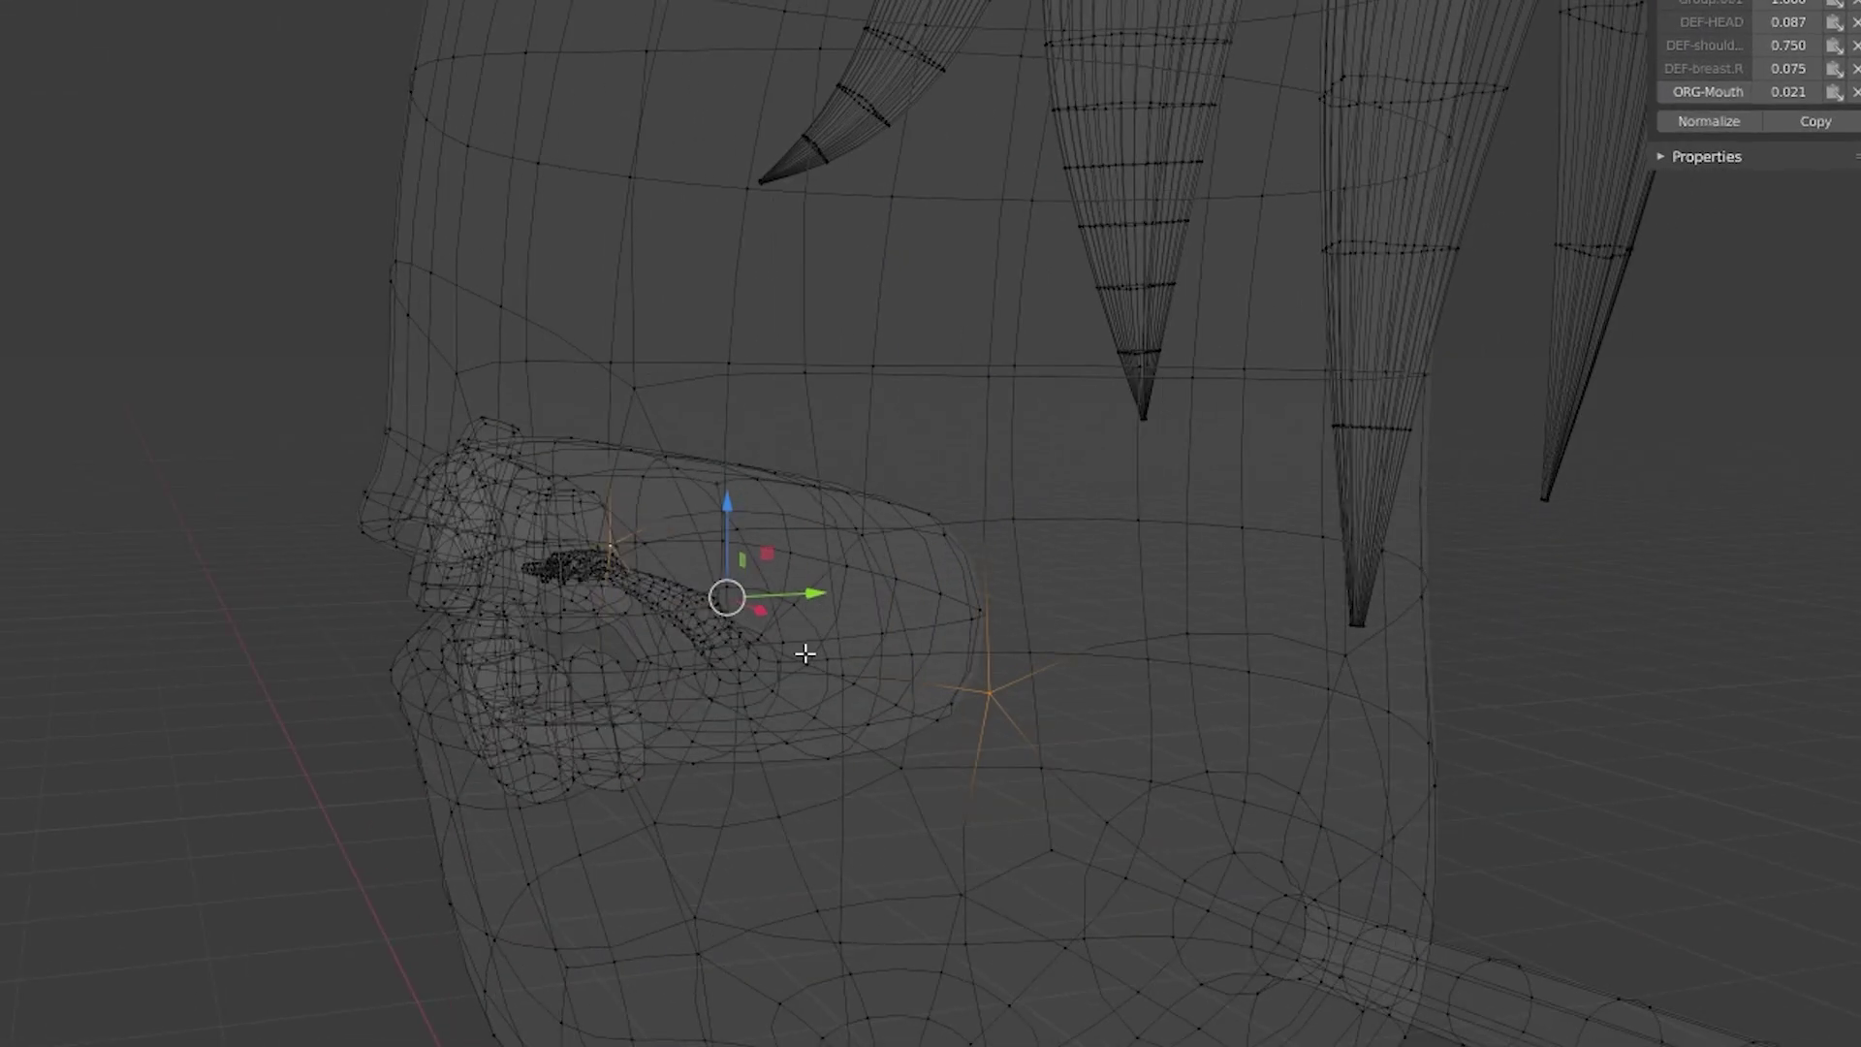
pyautogui.hotkey('shift', 's')
pyautogui.click(801, 787)
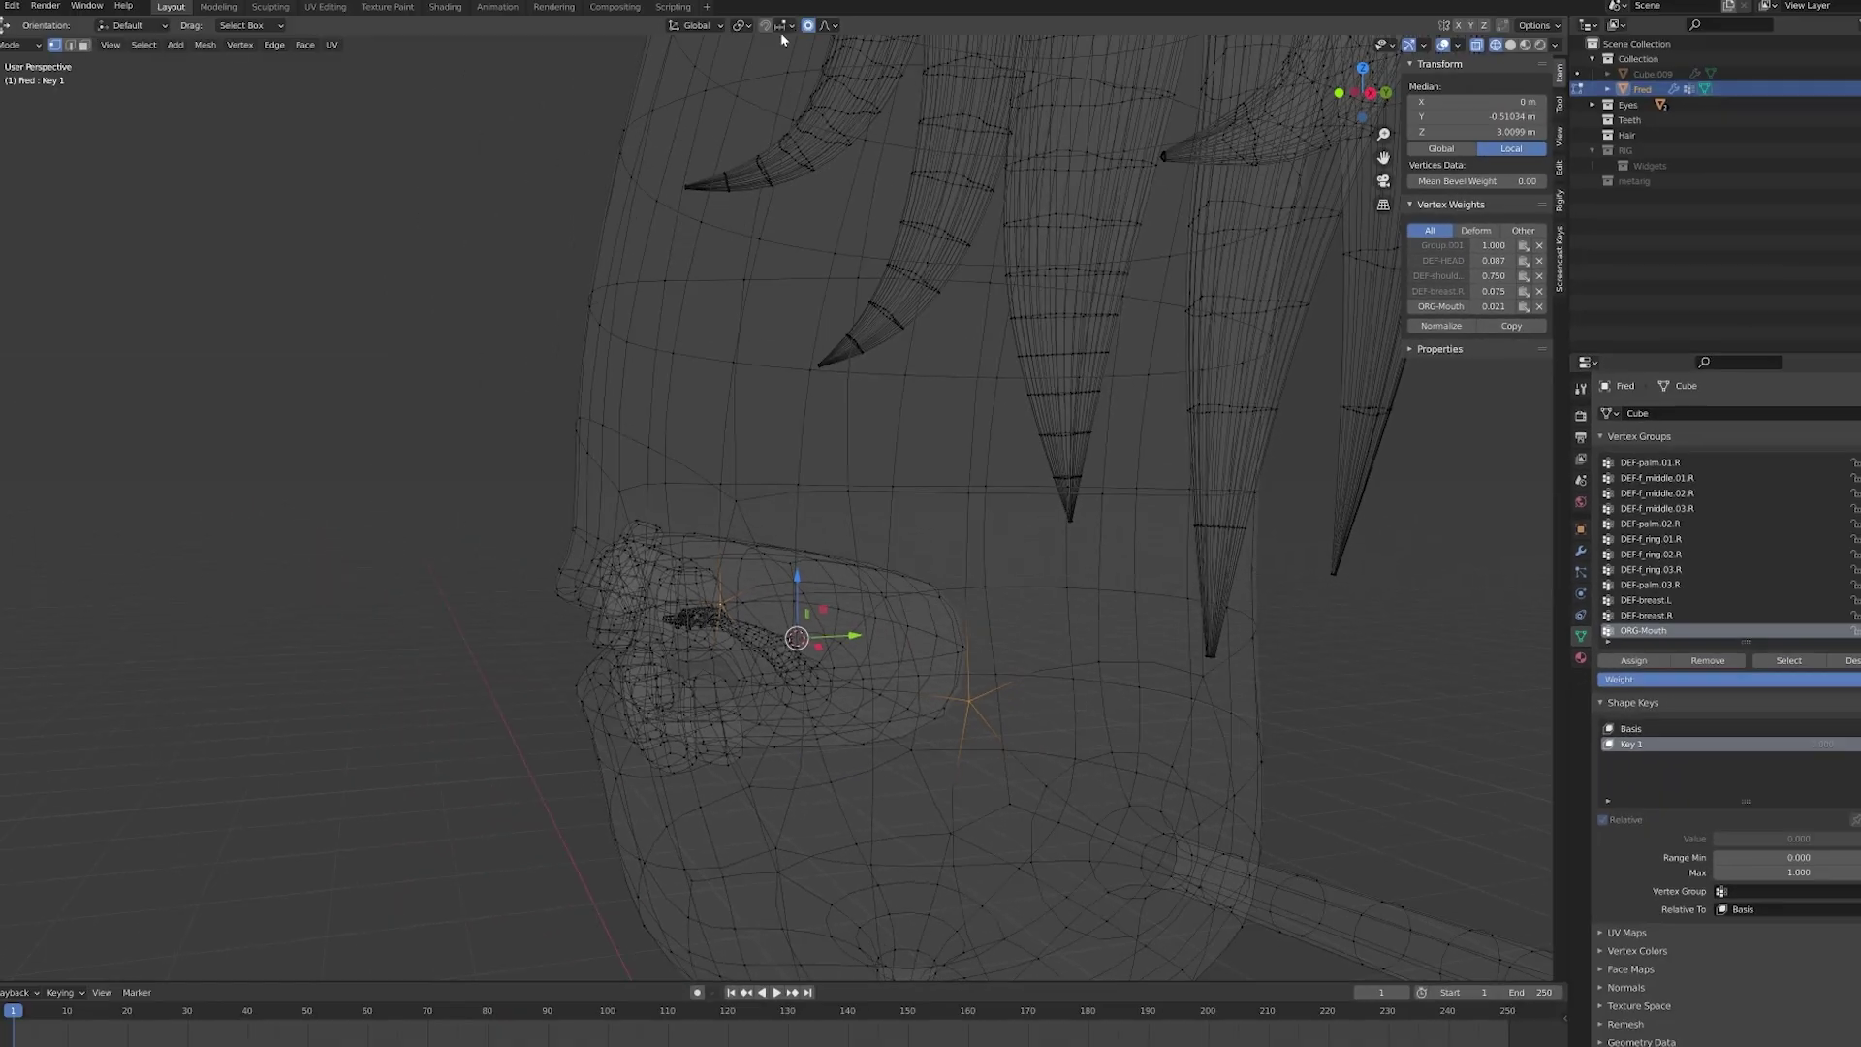
# - Set the transform pivot point to 3D Cursor and clear the selection in the right orthographic view
pyautogui.click(748, 27)
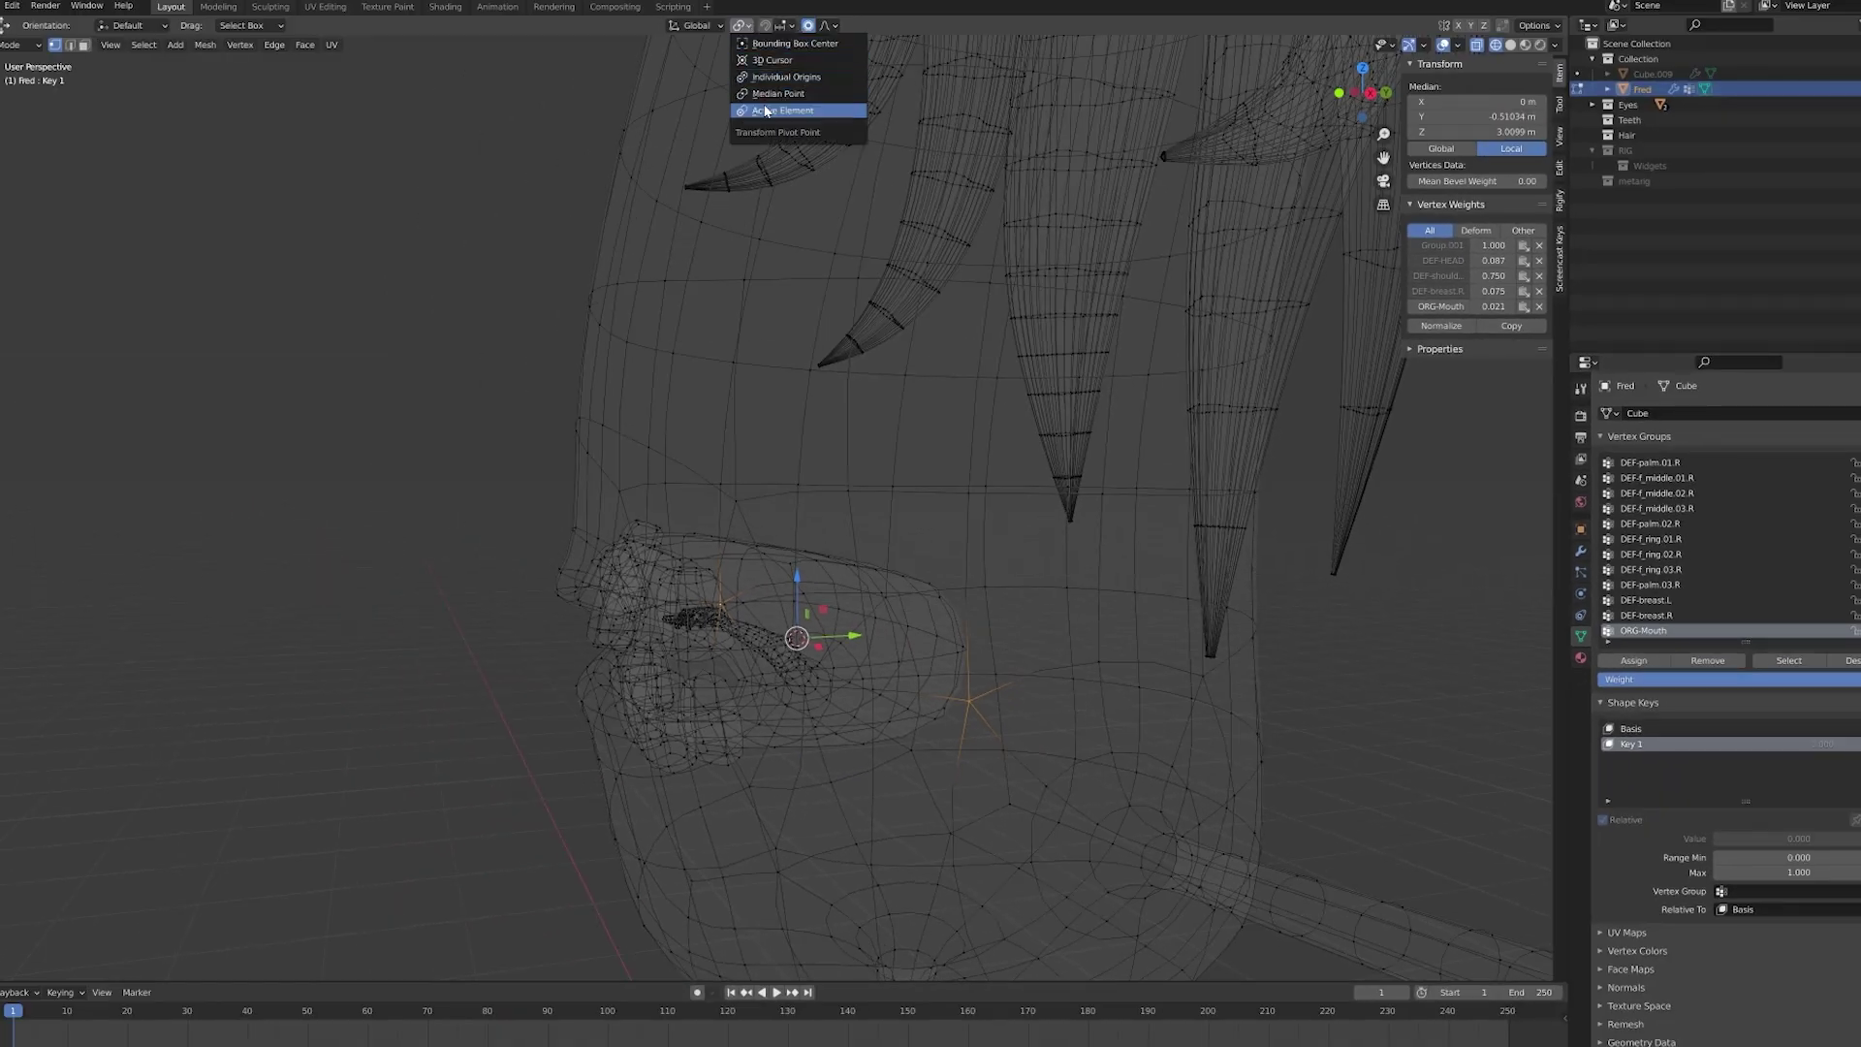
pyautogui.click(777, 62)
pyautogui.press('KP_3')
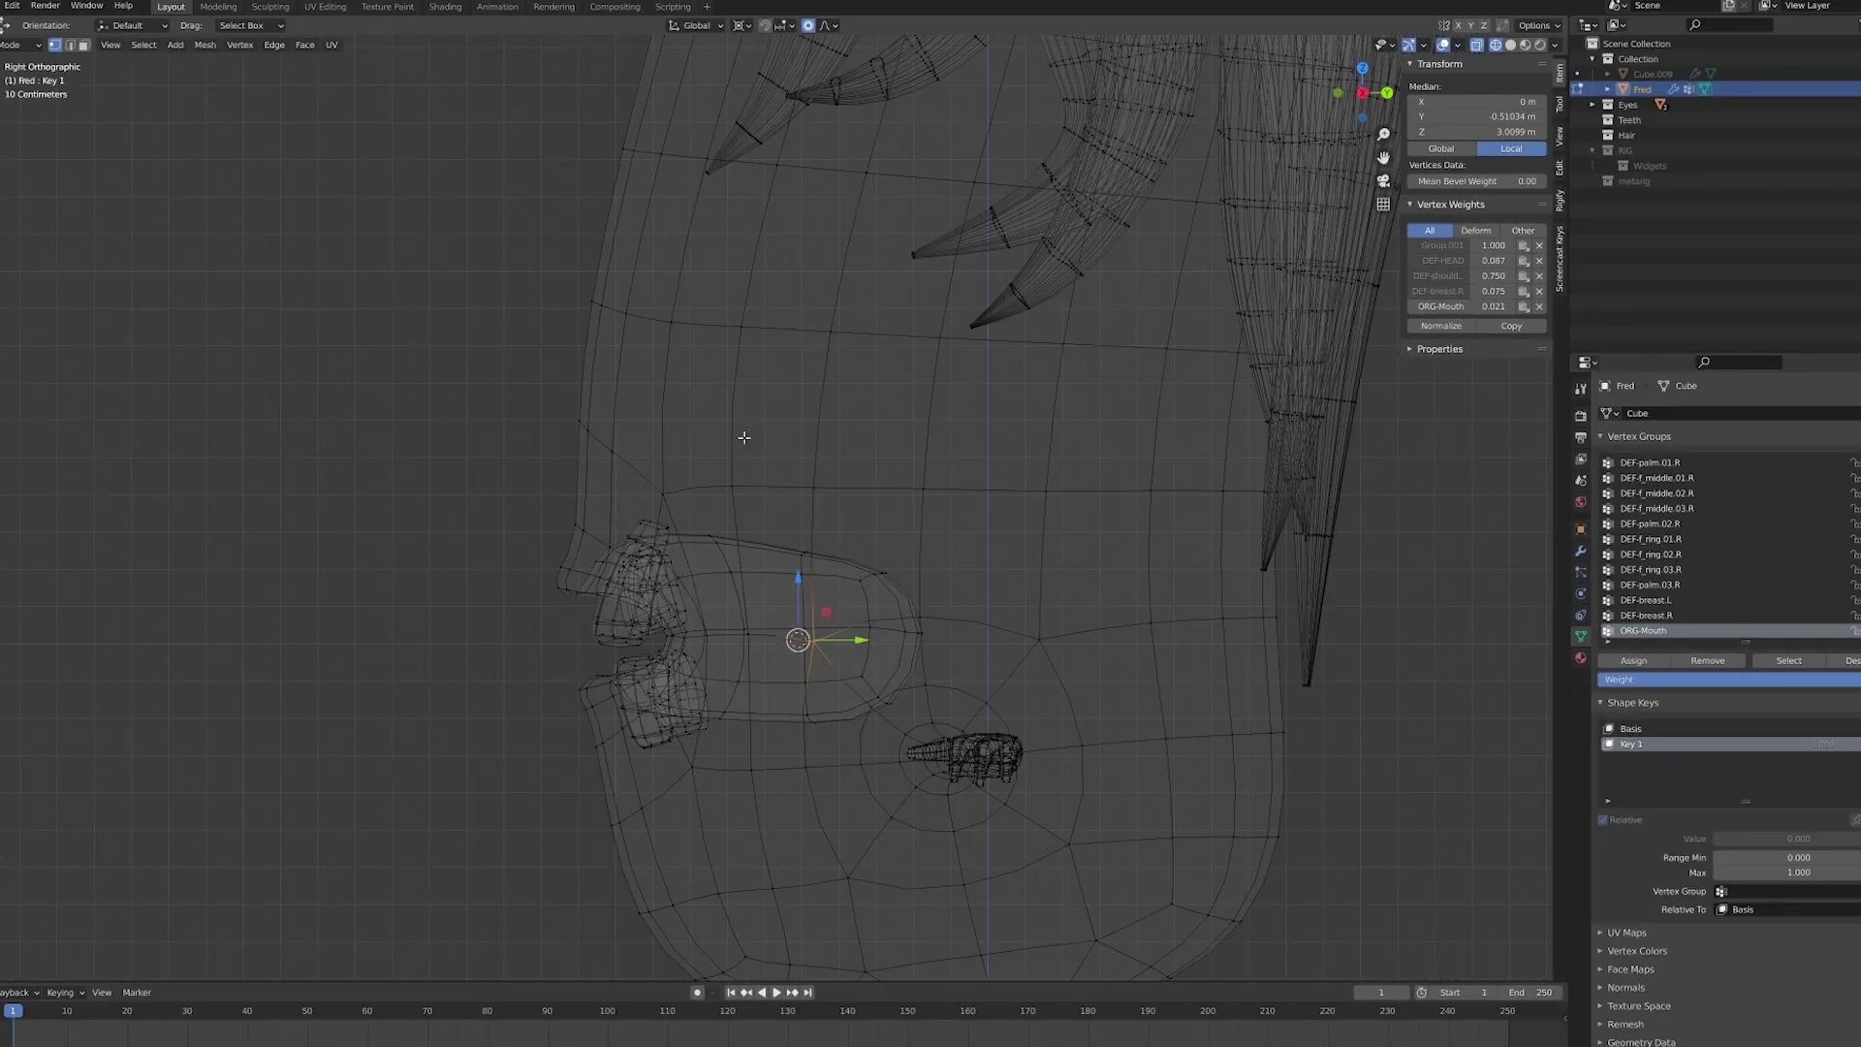
pyautogui.hotkey('alt', 'a')
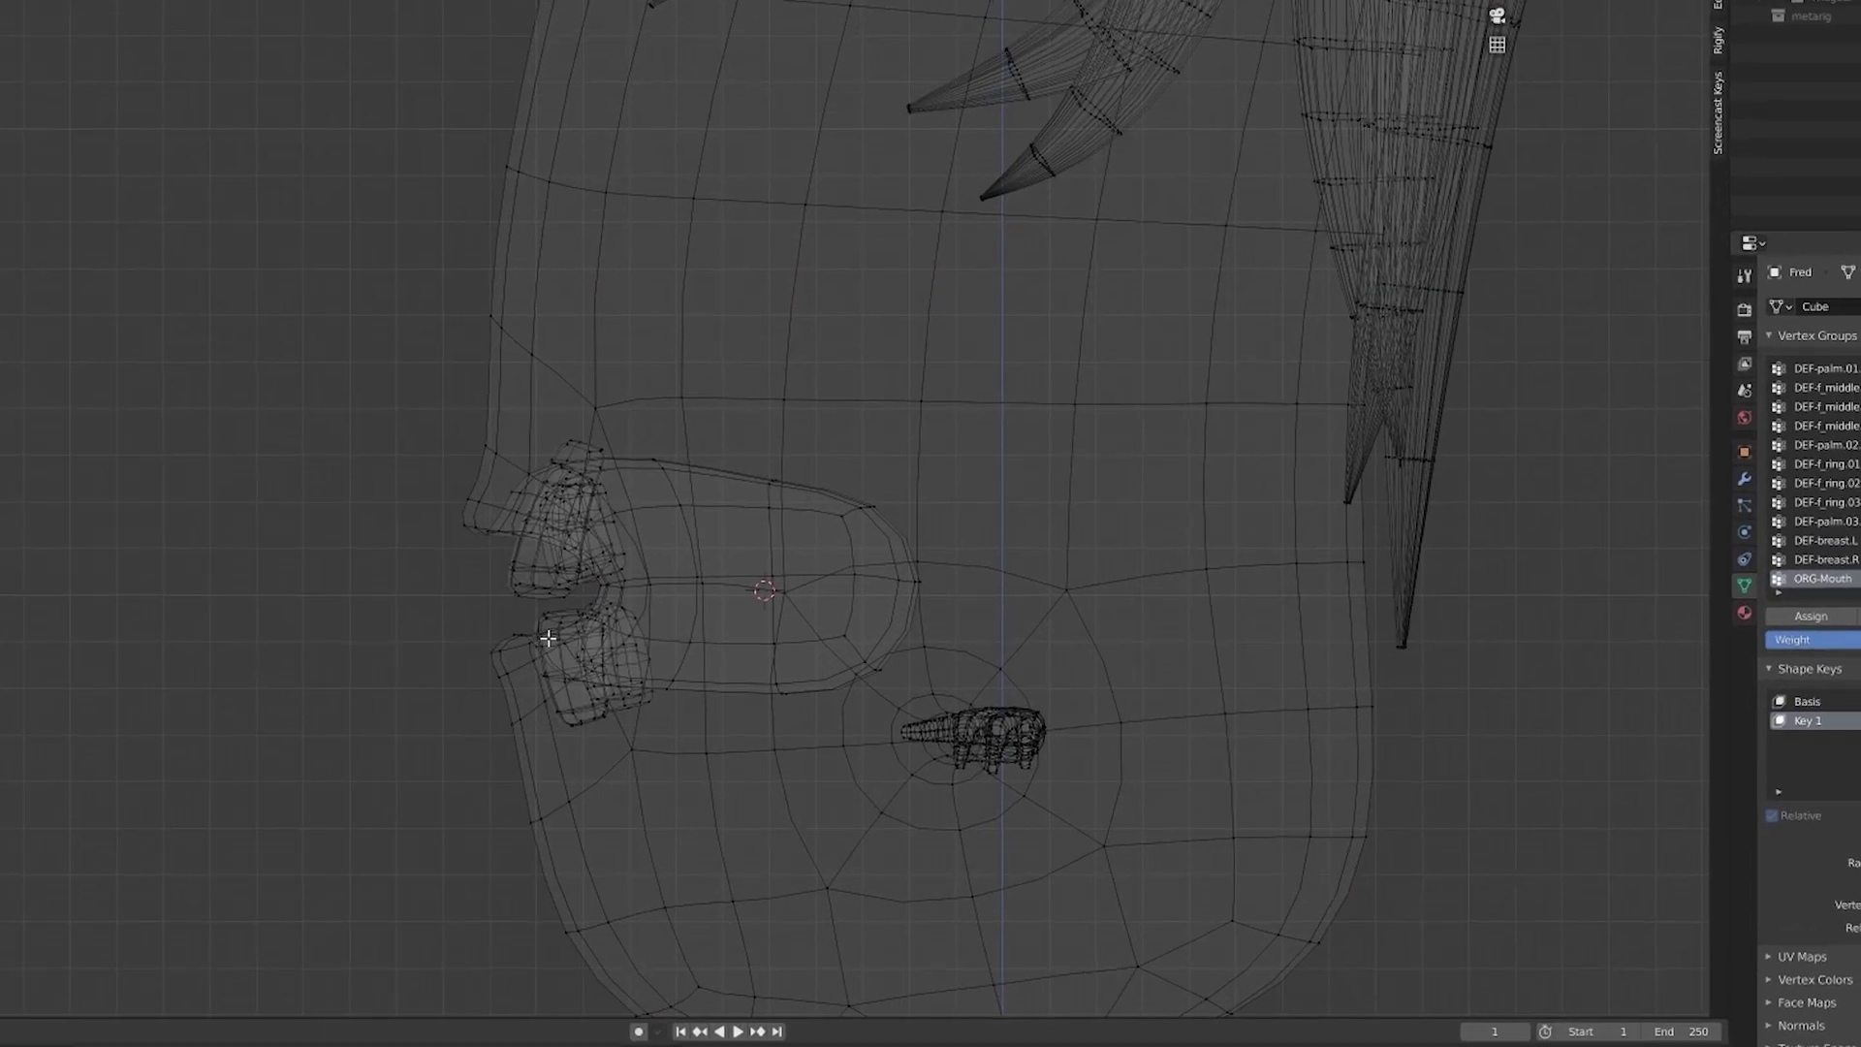
# - Select the middle of Fred's lower lip, including its inner faces, for editing in the right orthographic view
pyautogui.hotkey('shift', 'z')
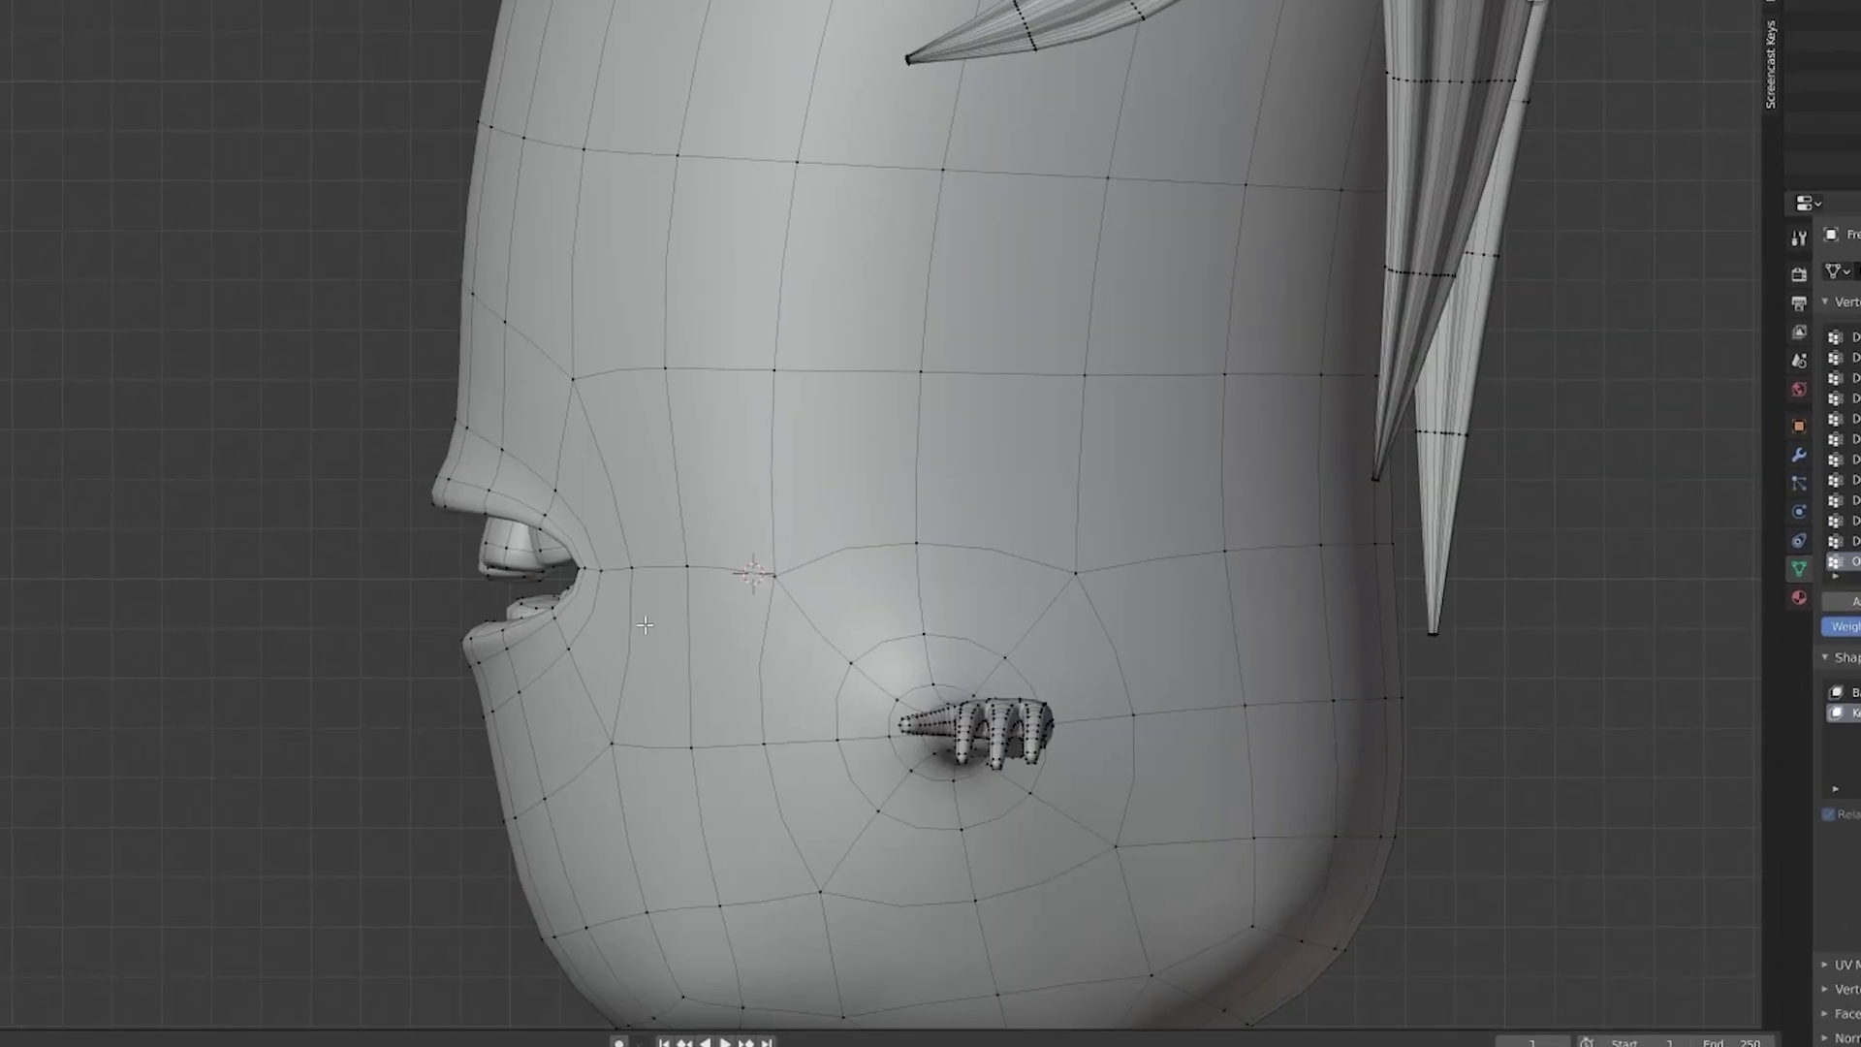
pyautogui.moveTo(547, 638); pyautogui.dragTo(793, 652, button='middle')
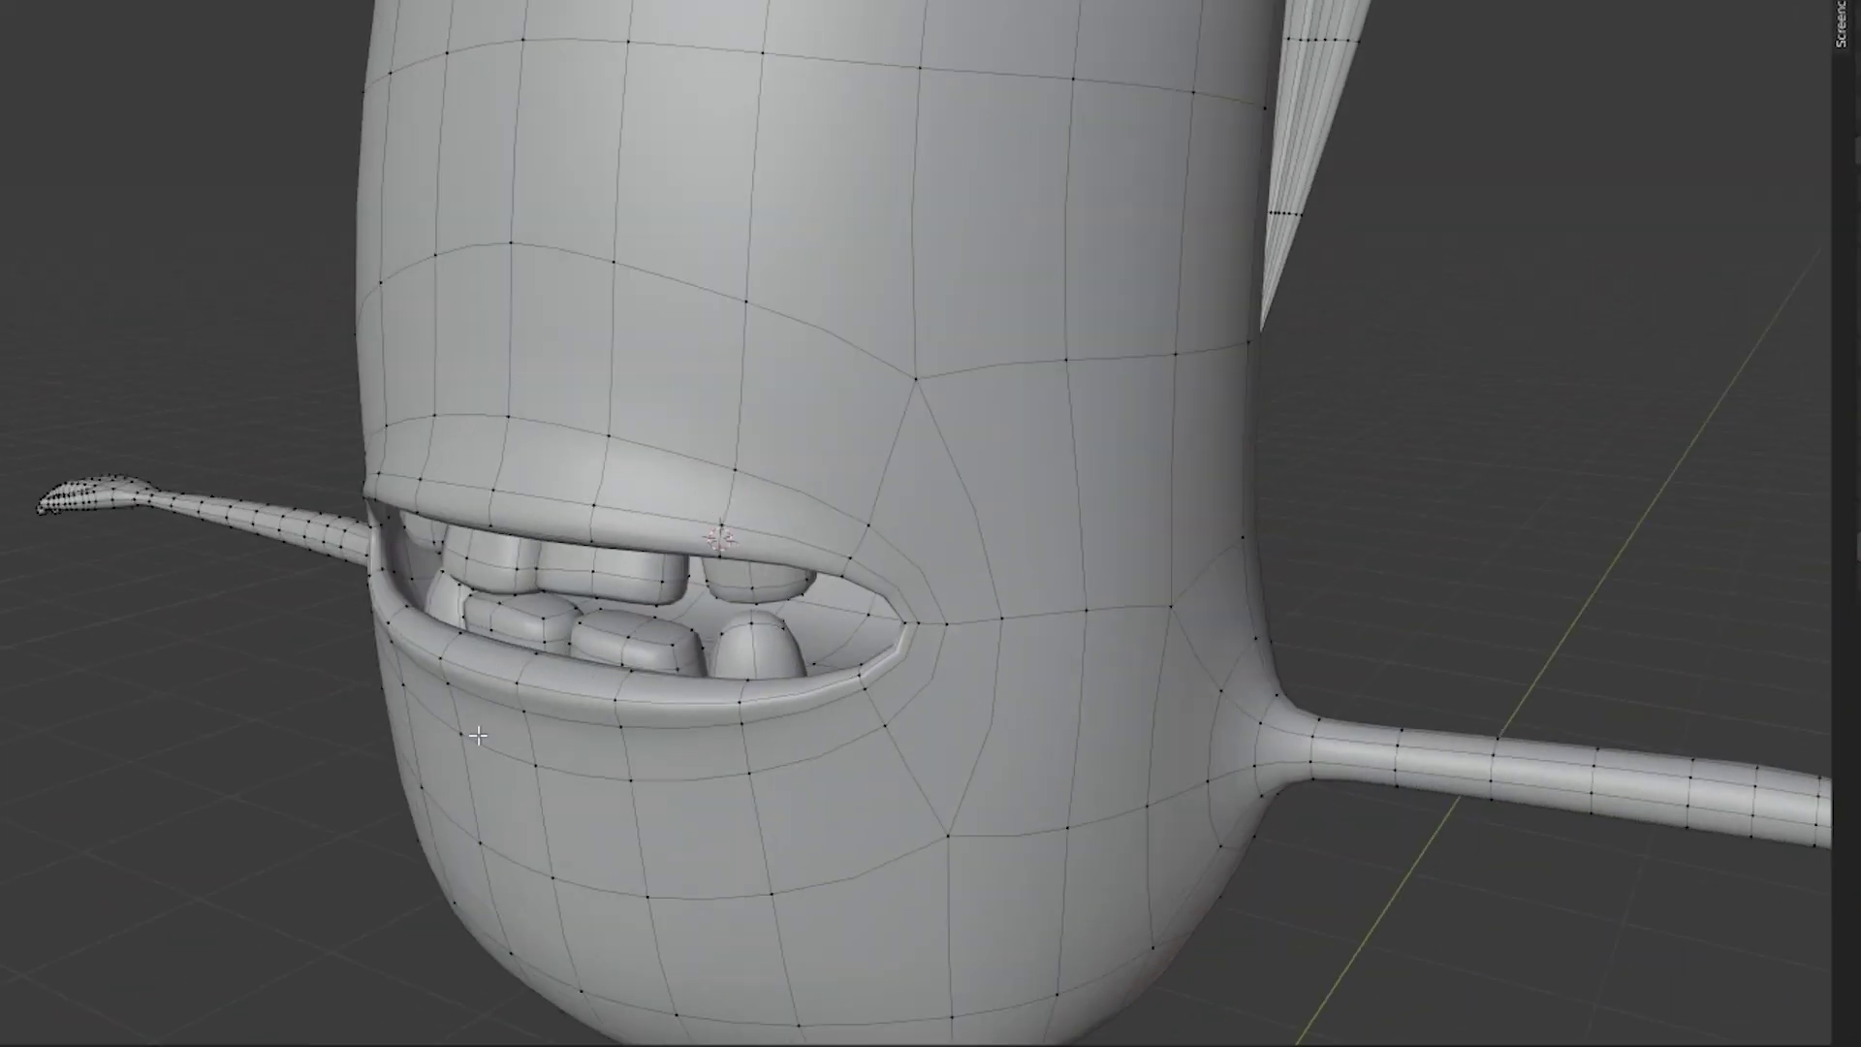
pyautogui.click(518, 698)
pyautogui.moveTo(535, 657); pyautogui.dragTo(495, 647, button='middle')
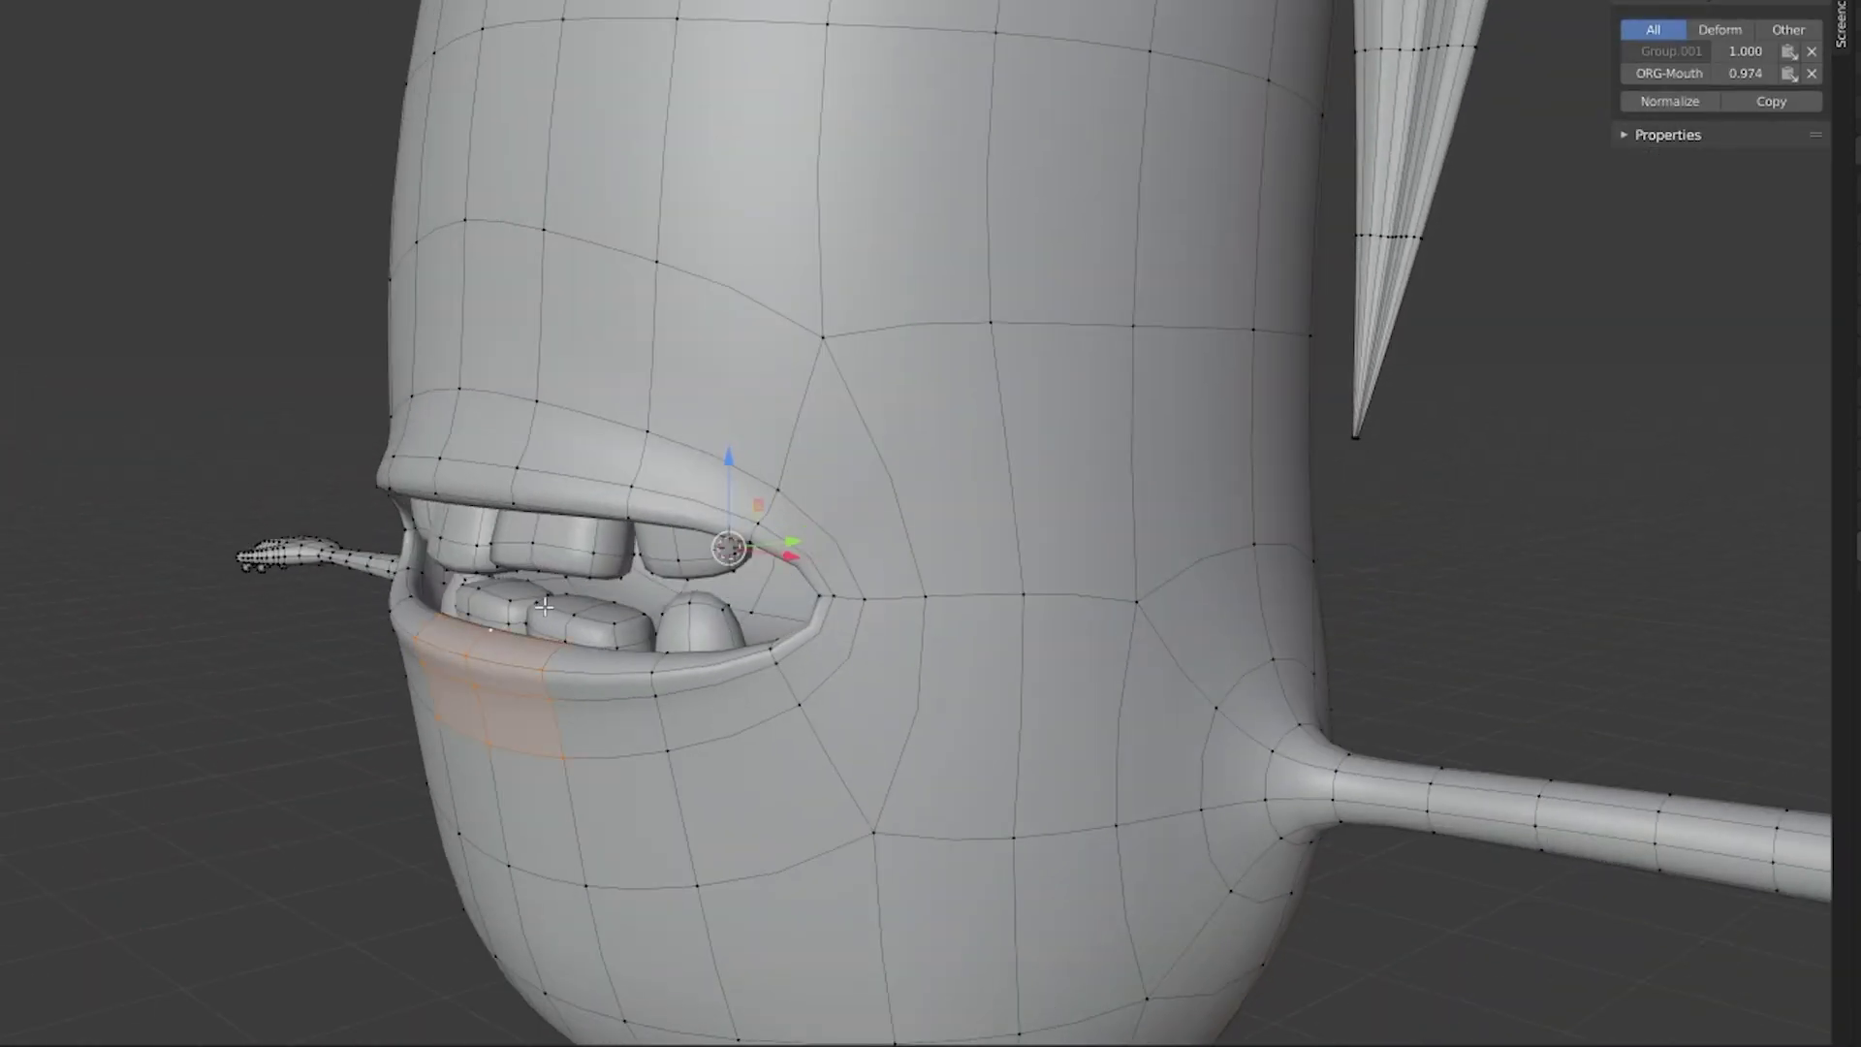
pyautogui.press('KP_3')
pyautogui.press('z')
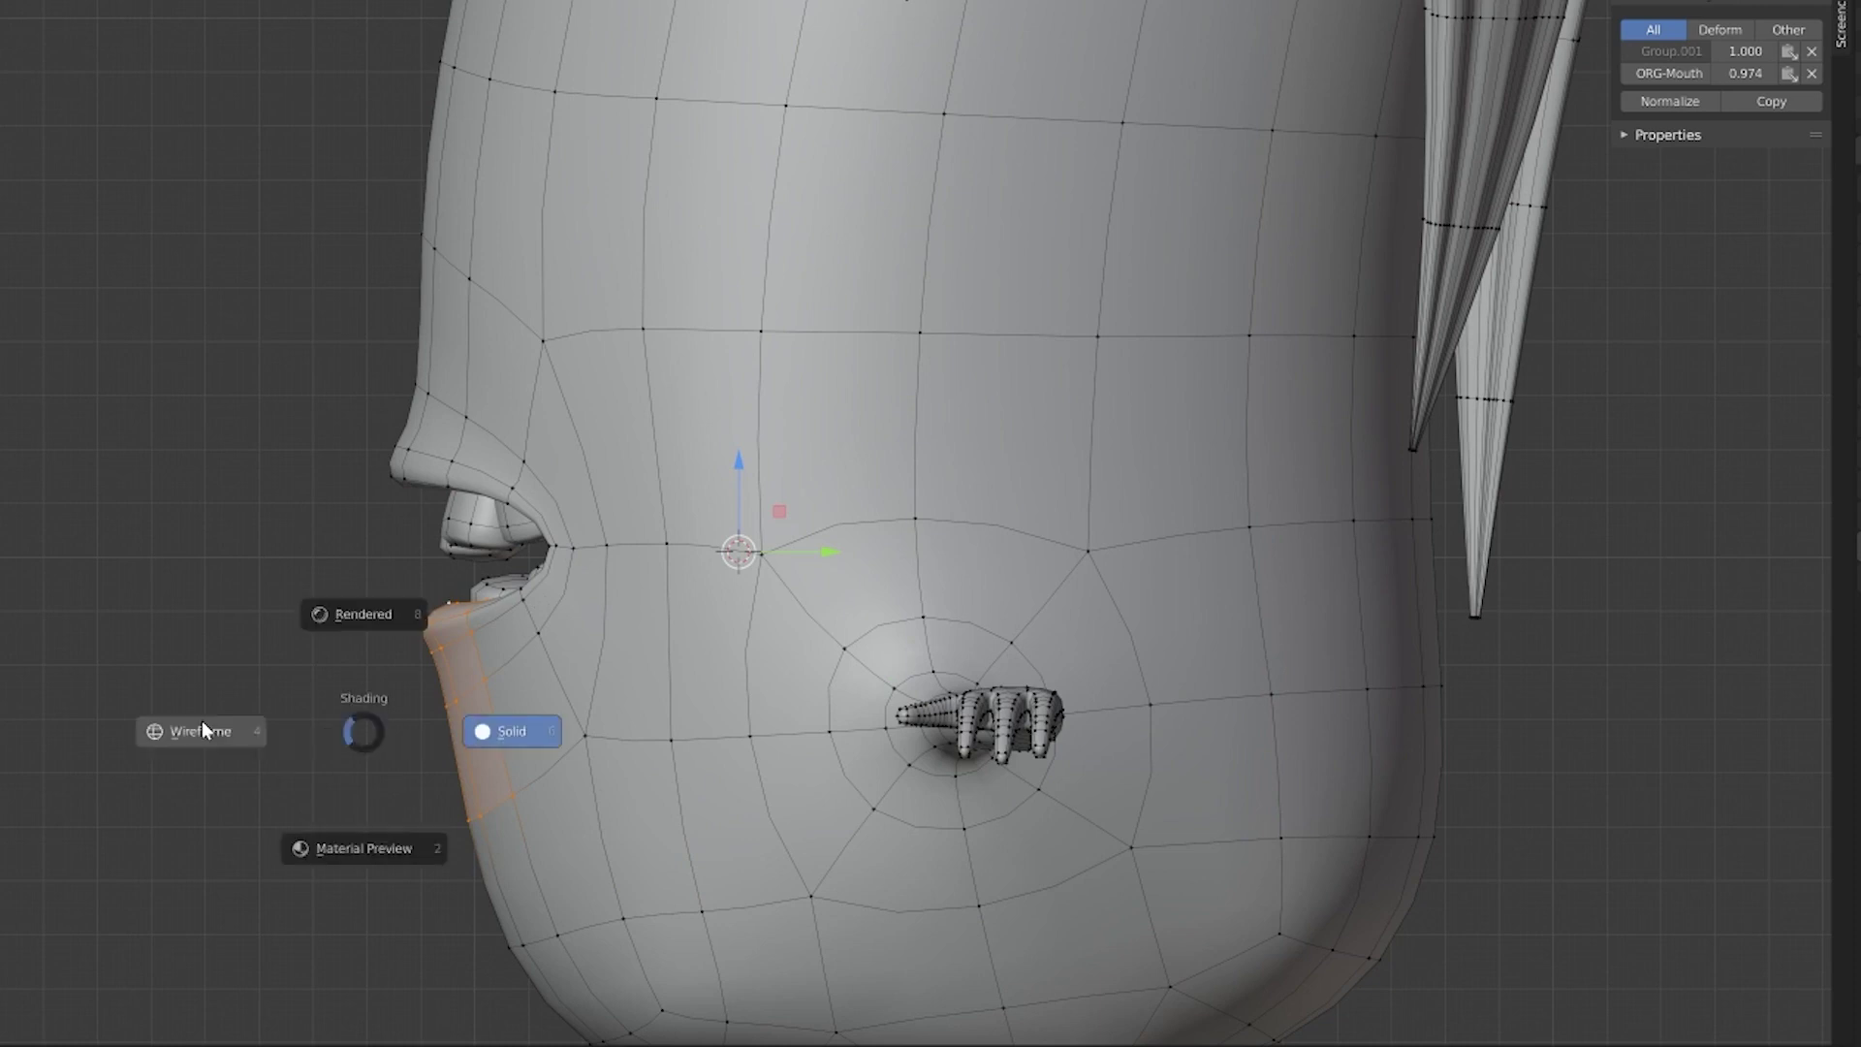
pyautogui.click(503, 757)
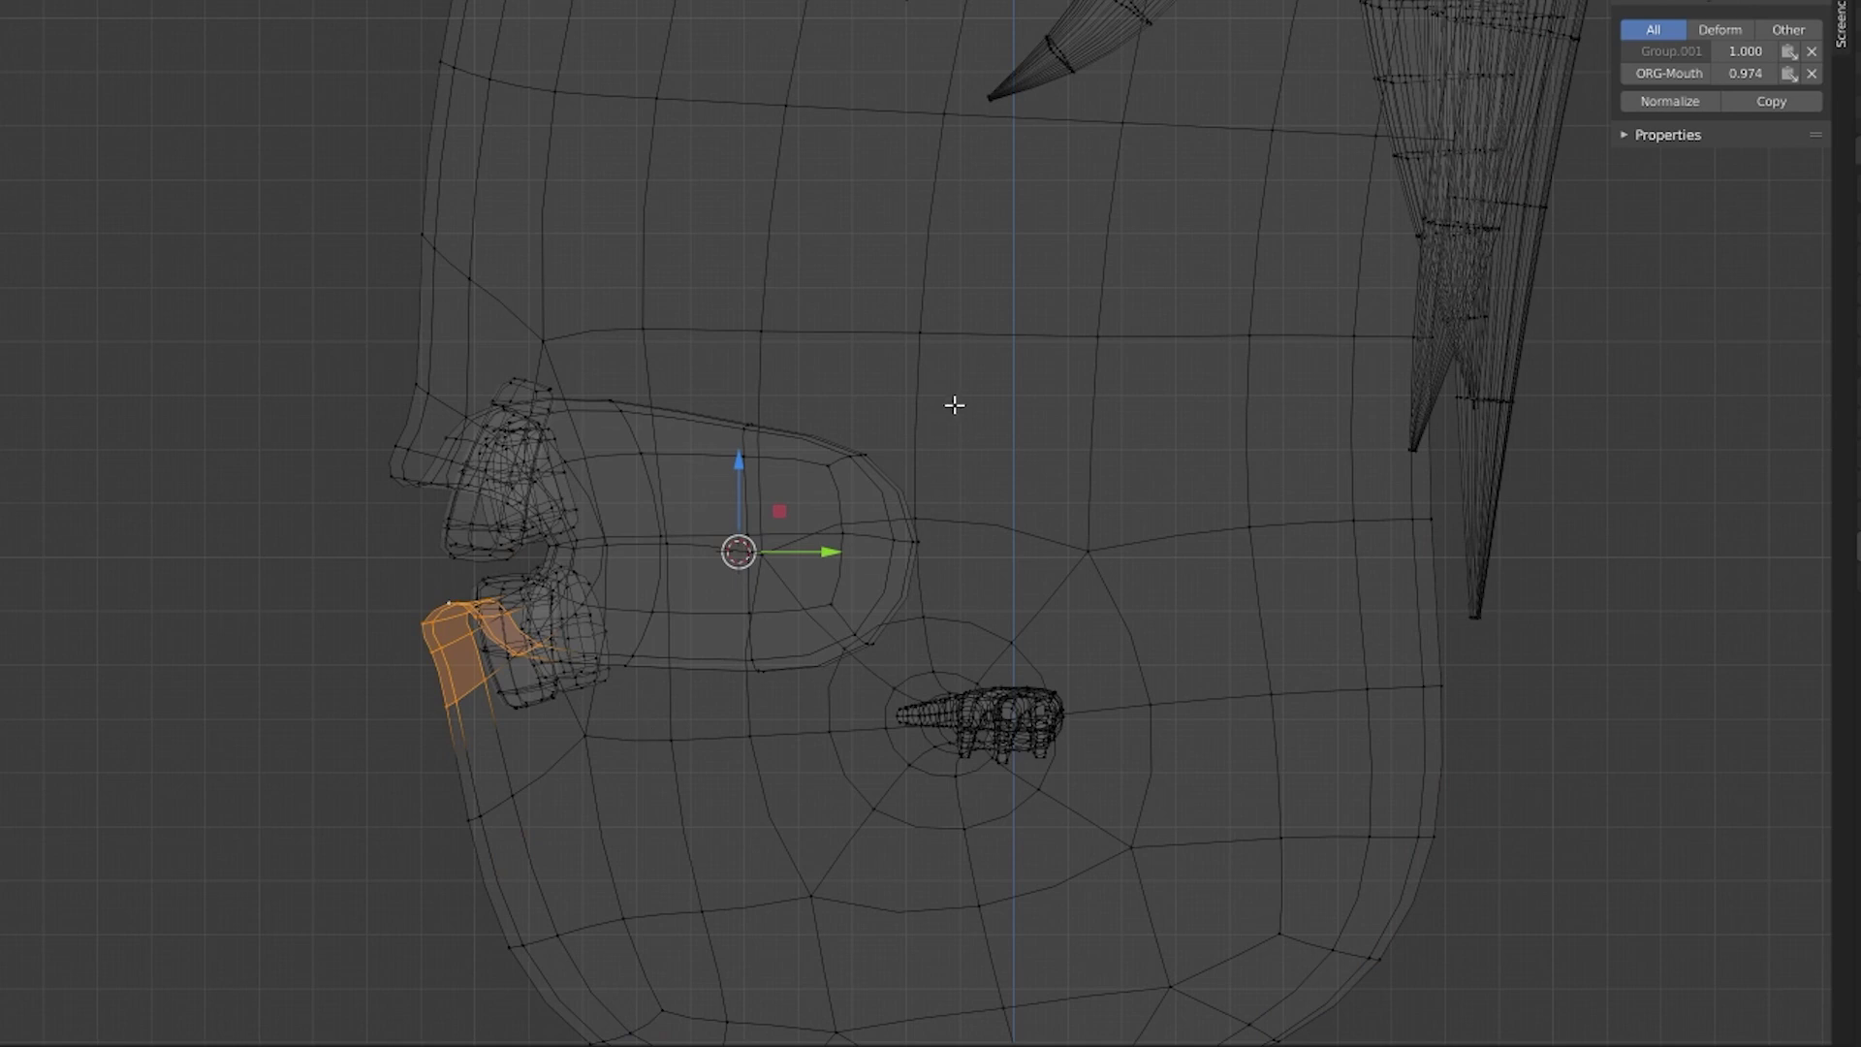
pyautogui.click(967, 452)
# - Rotate the lower lip upward around the 3D cursor and shift it slightly forward using proportional editing
pyautogui.press('z')
pyautogui.click(1050, 462)
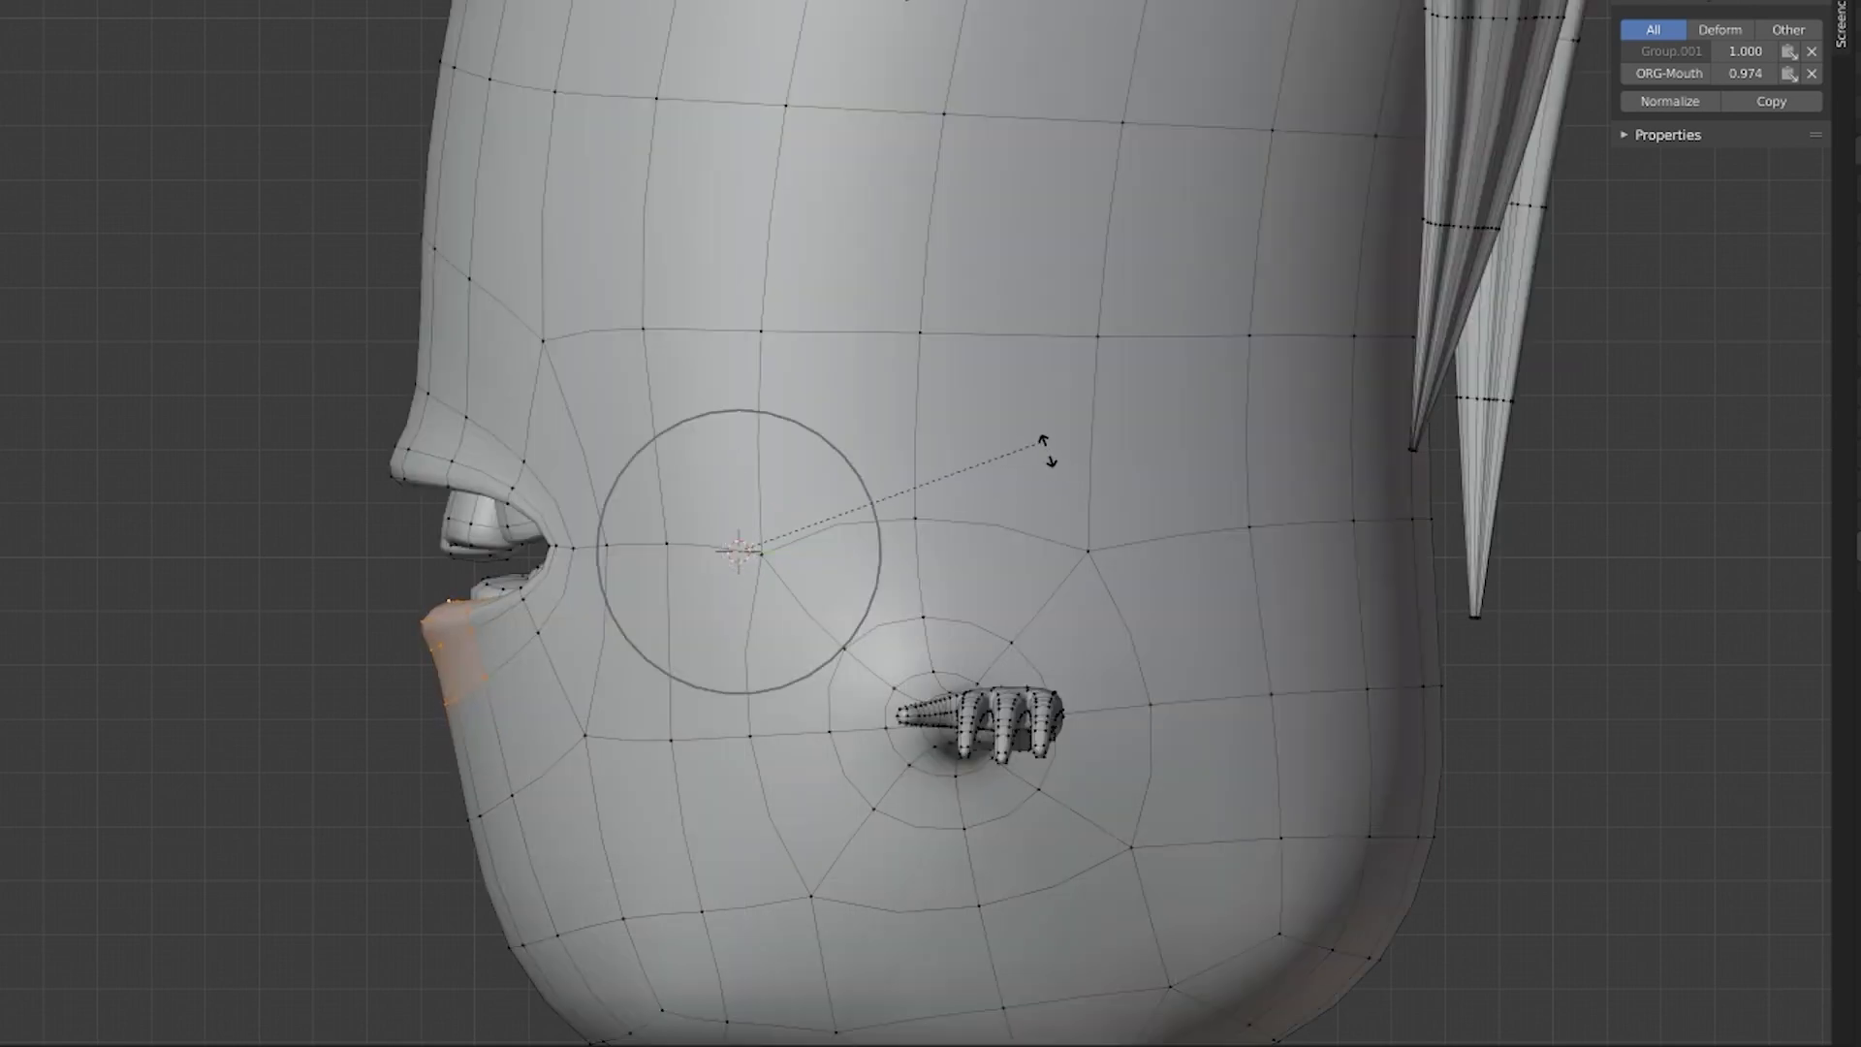
pyautogui.scroll(-2, 1052, 470)
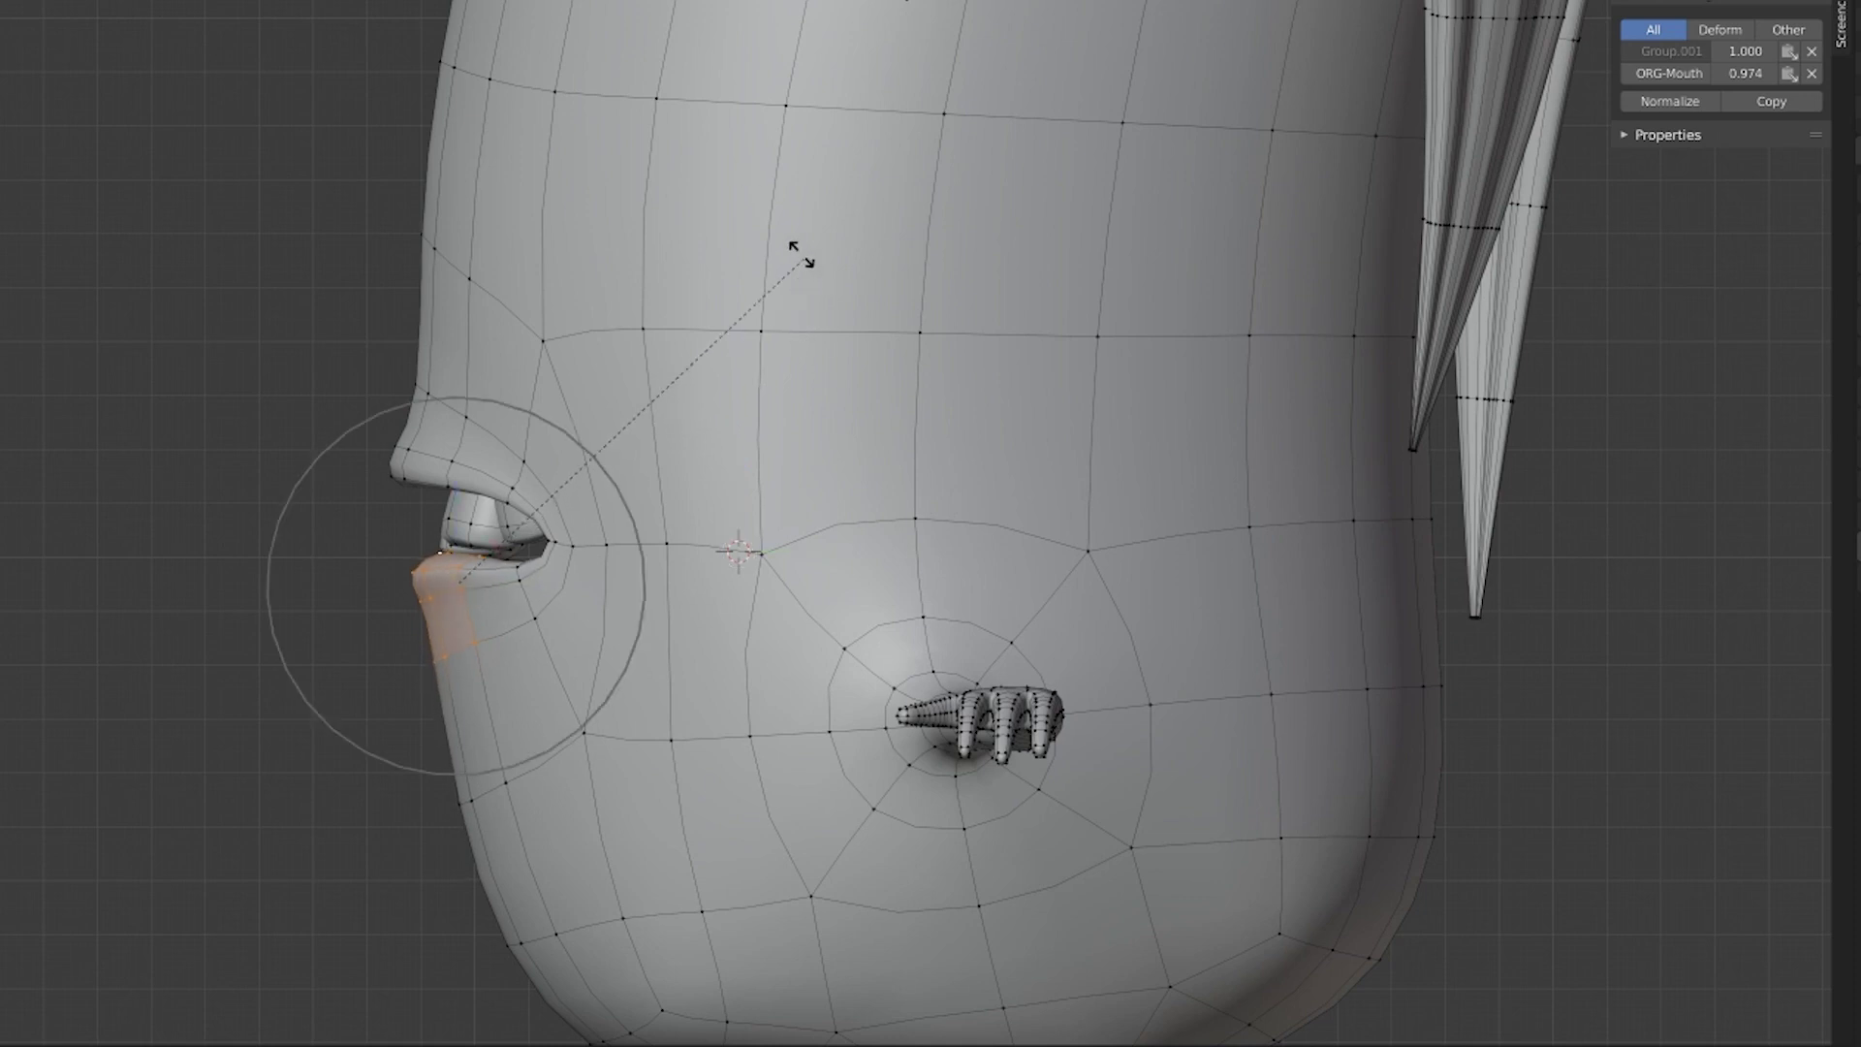
pyautogui.press('g')
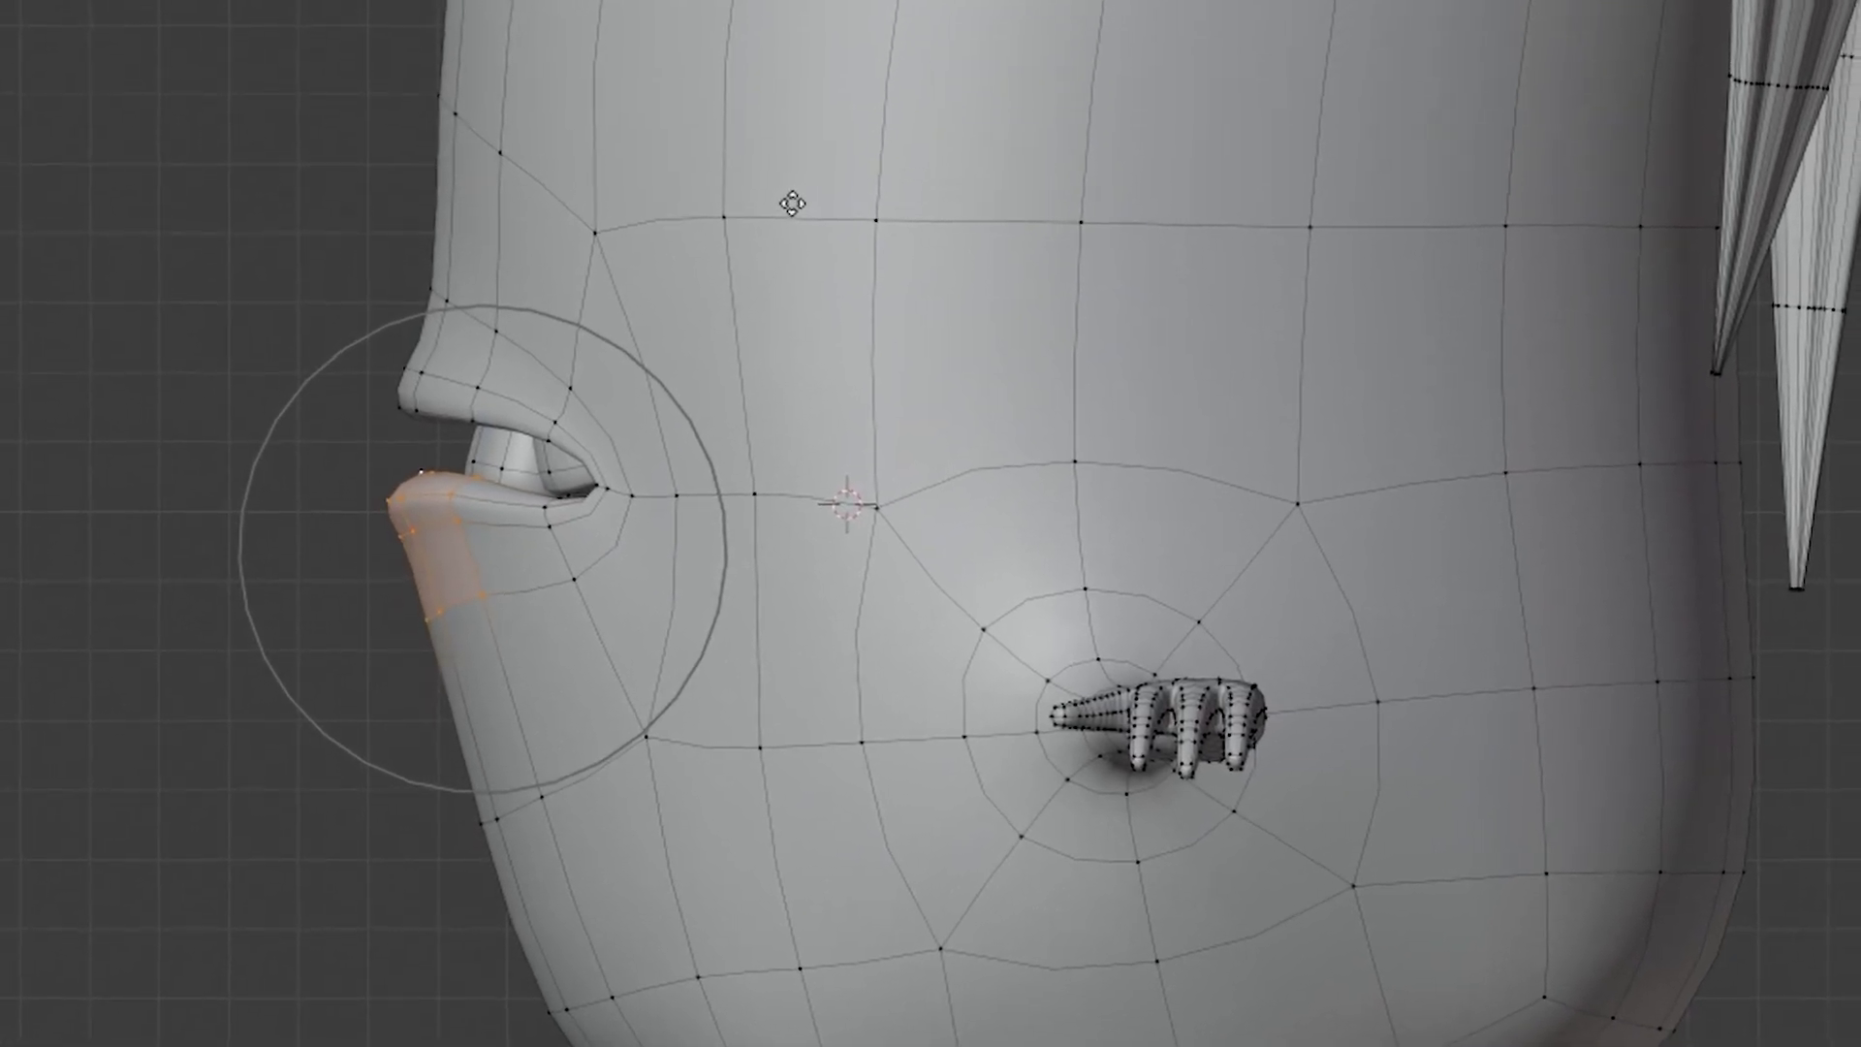
pyautogui.click(789, 202)
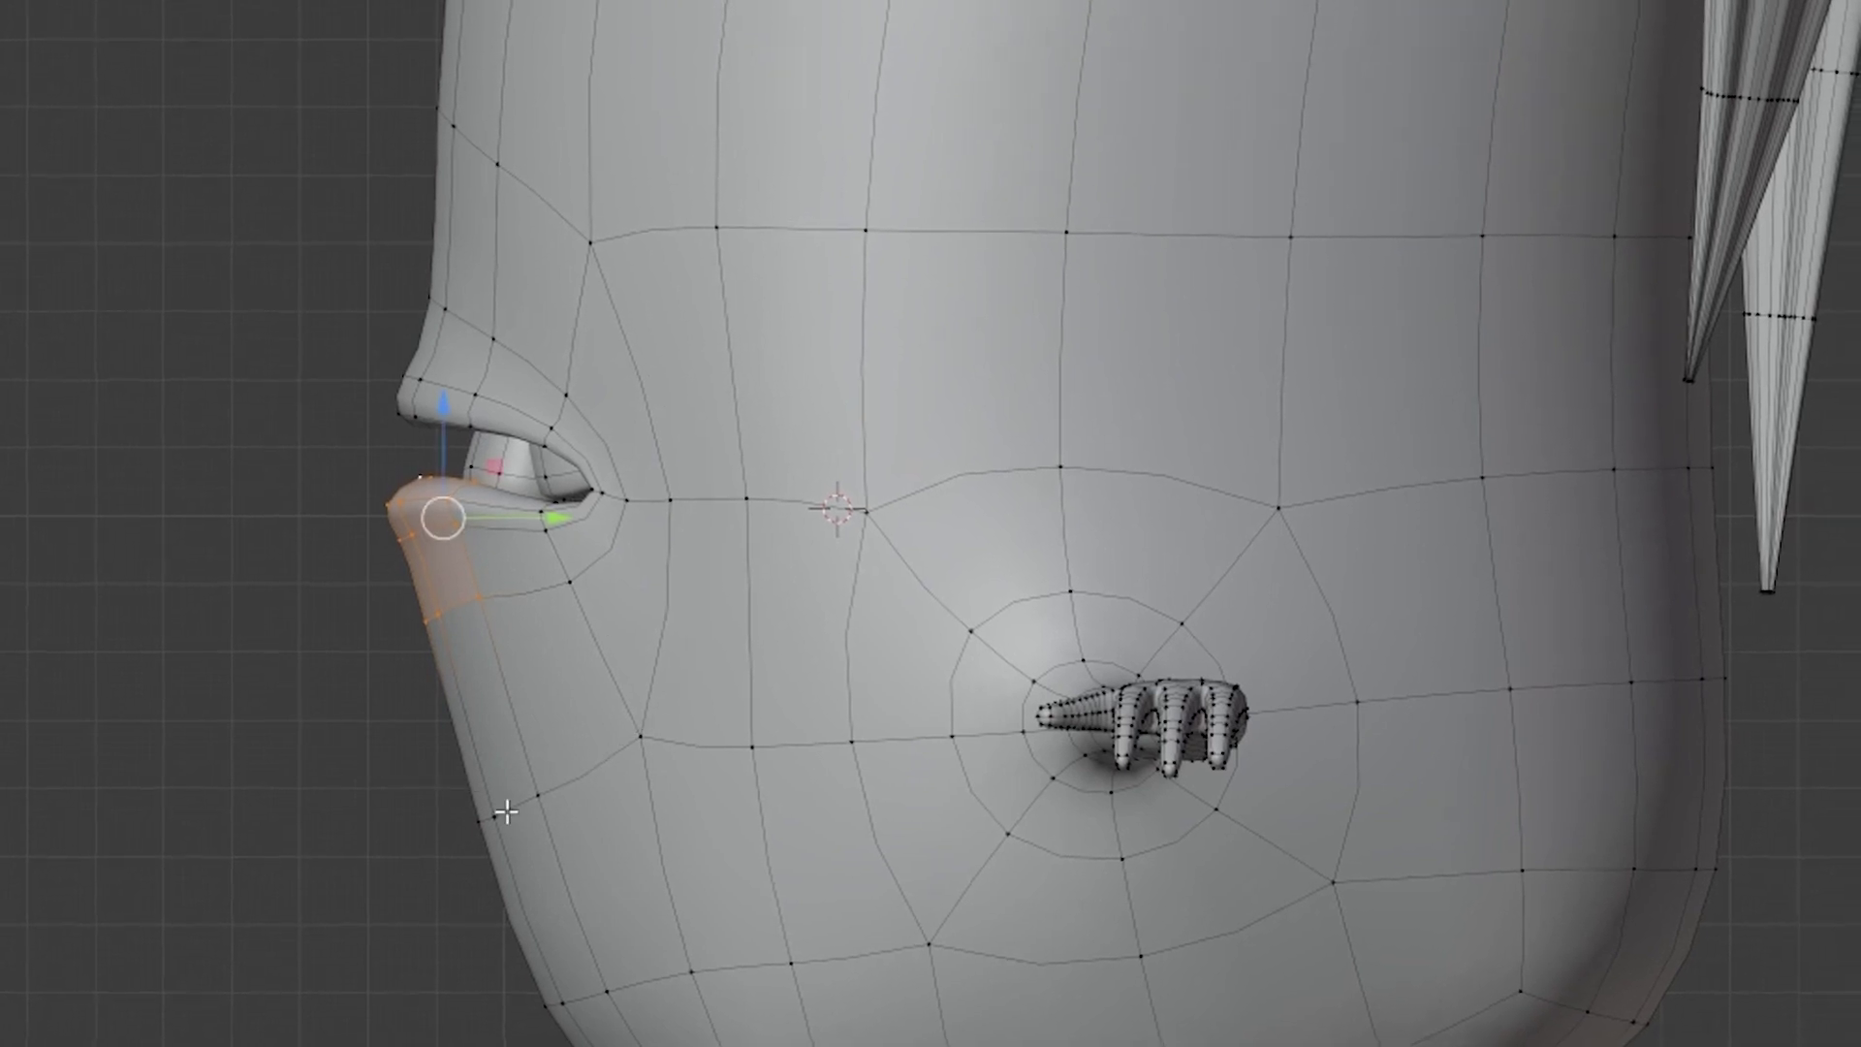
# - Select the front chin vertices and rotate them upward around the 3D cursor with proportional editing
pyautogui.hotkey('alt', 'z')
pyautogui.hotkey('alt', 'a')
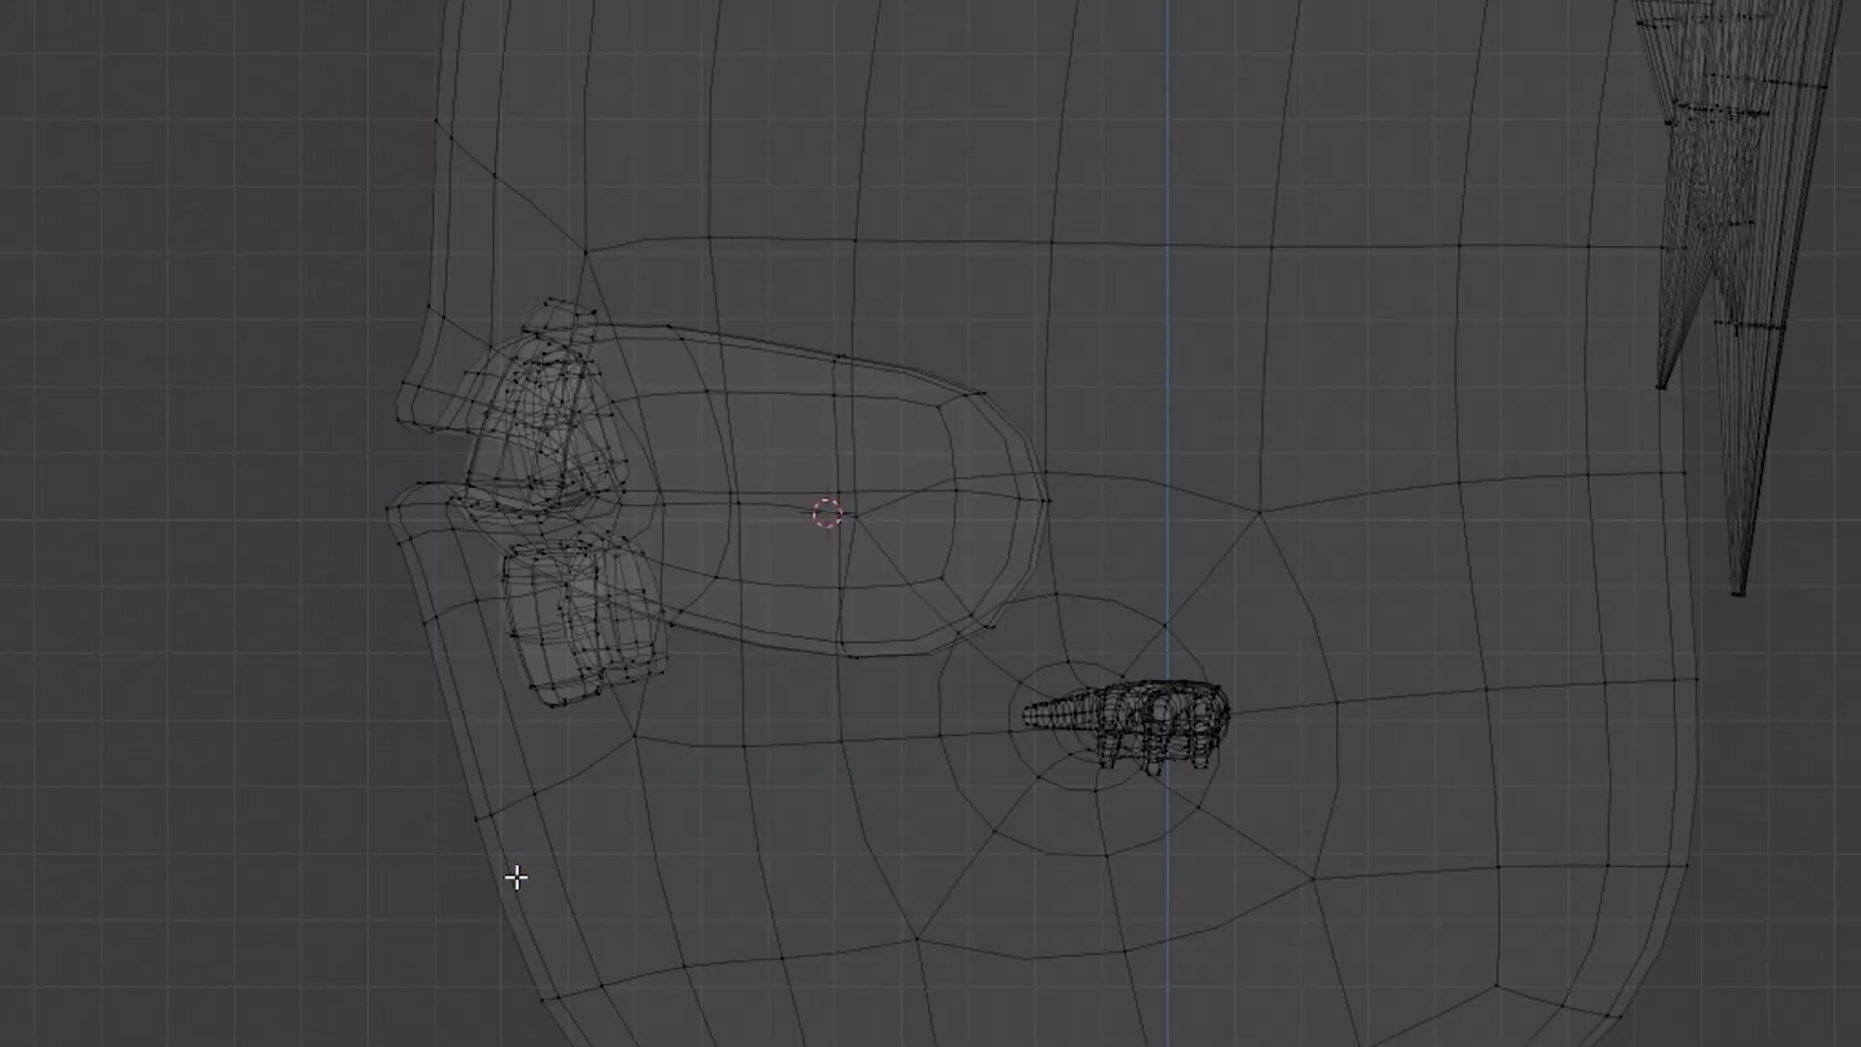
pyautogui.click(494, 856)
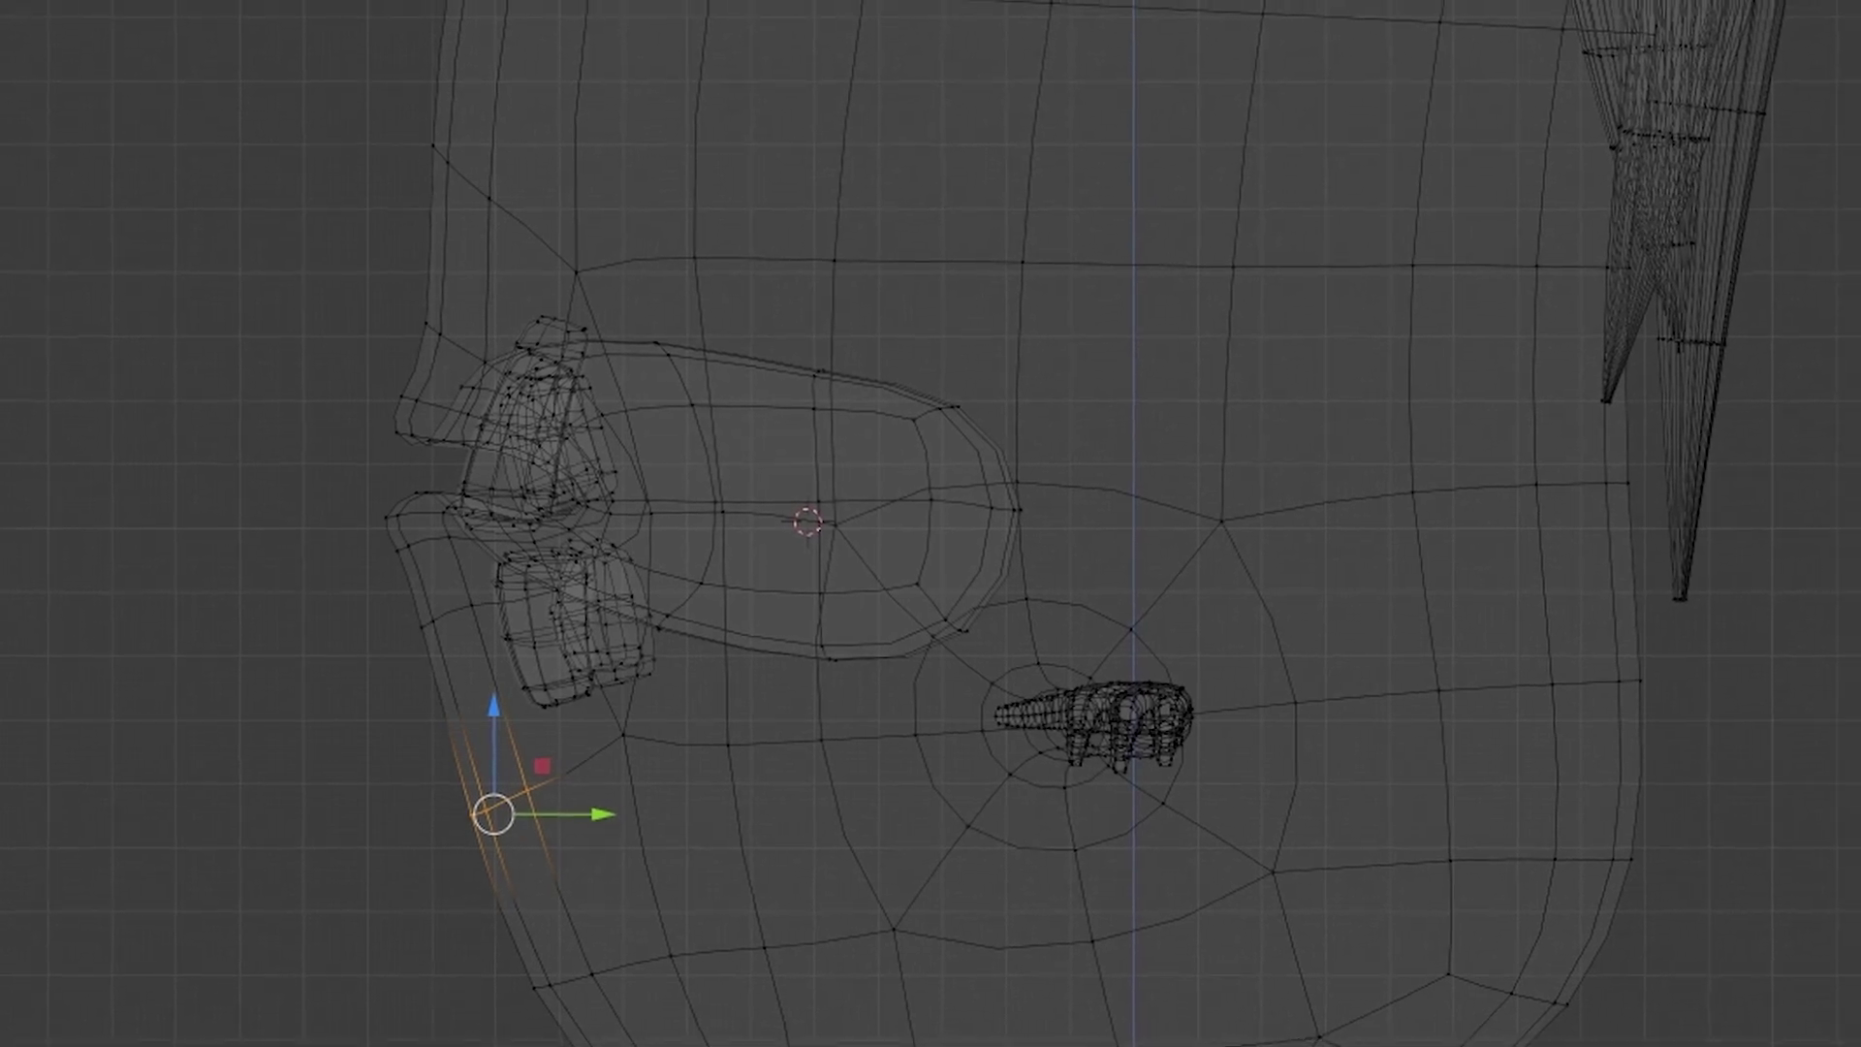
pyautogui.press('.')
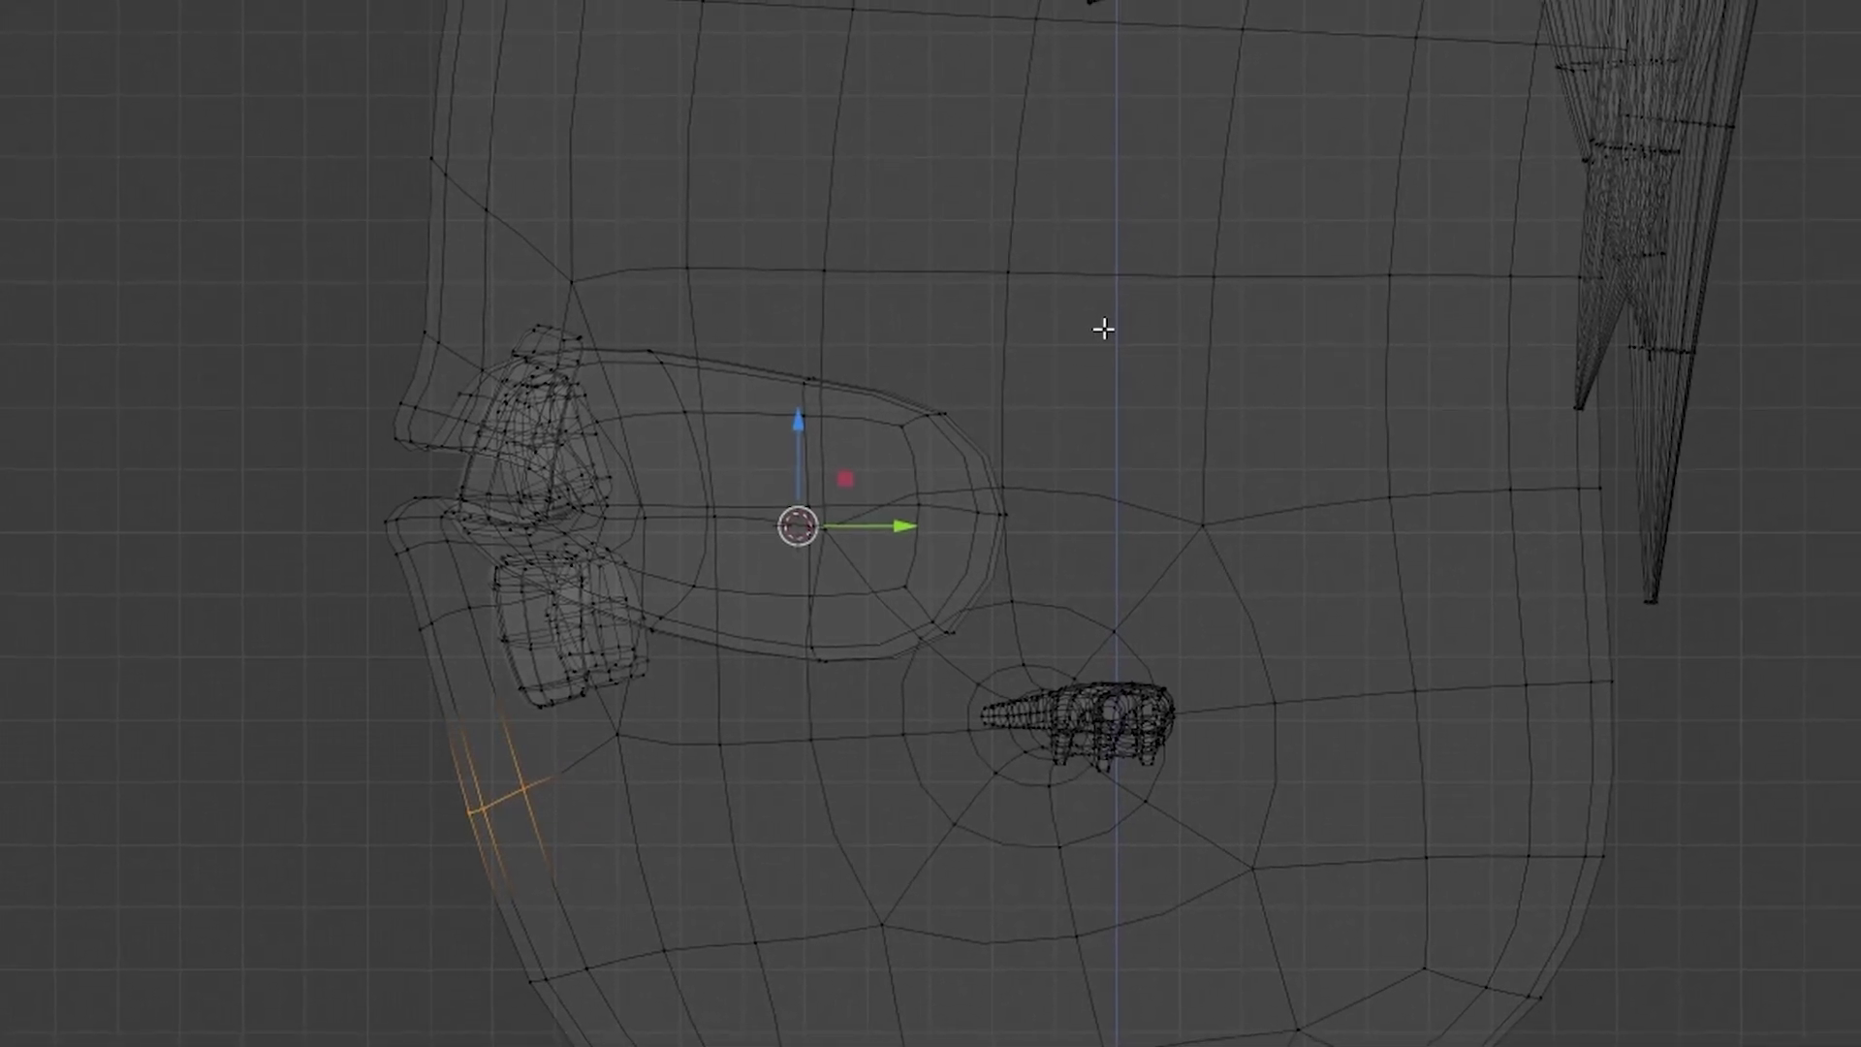
pyautogui.hotkey('shift', 'z')
pyautogui.press('o')
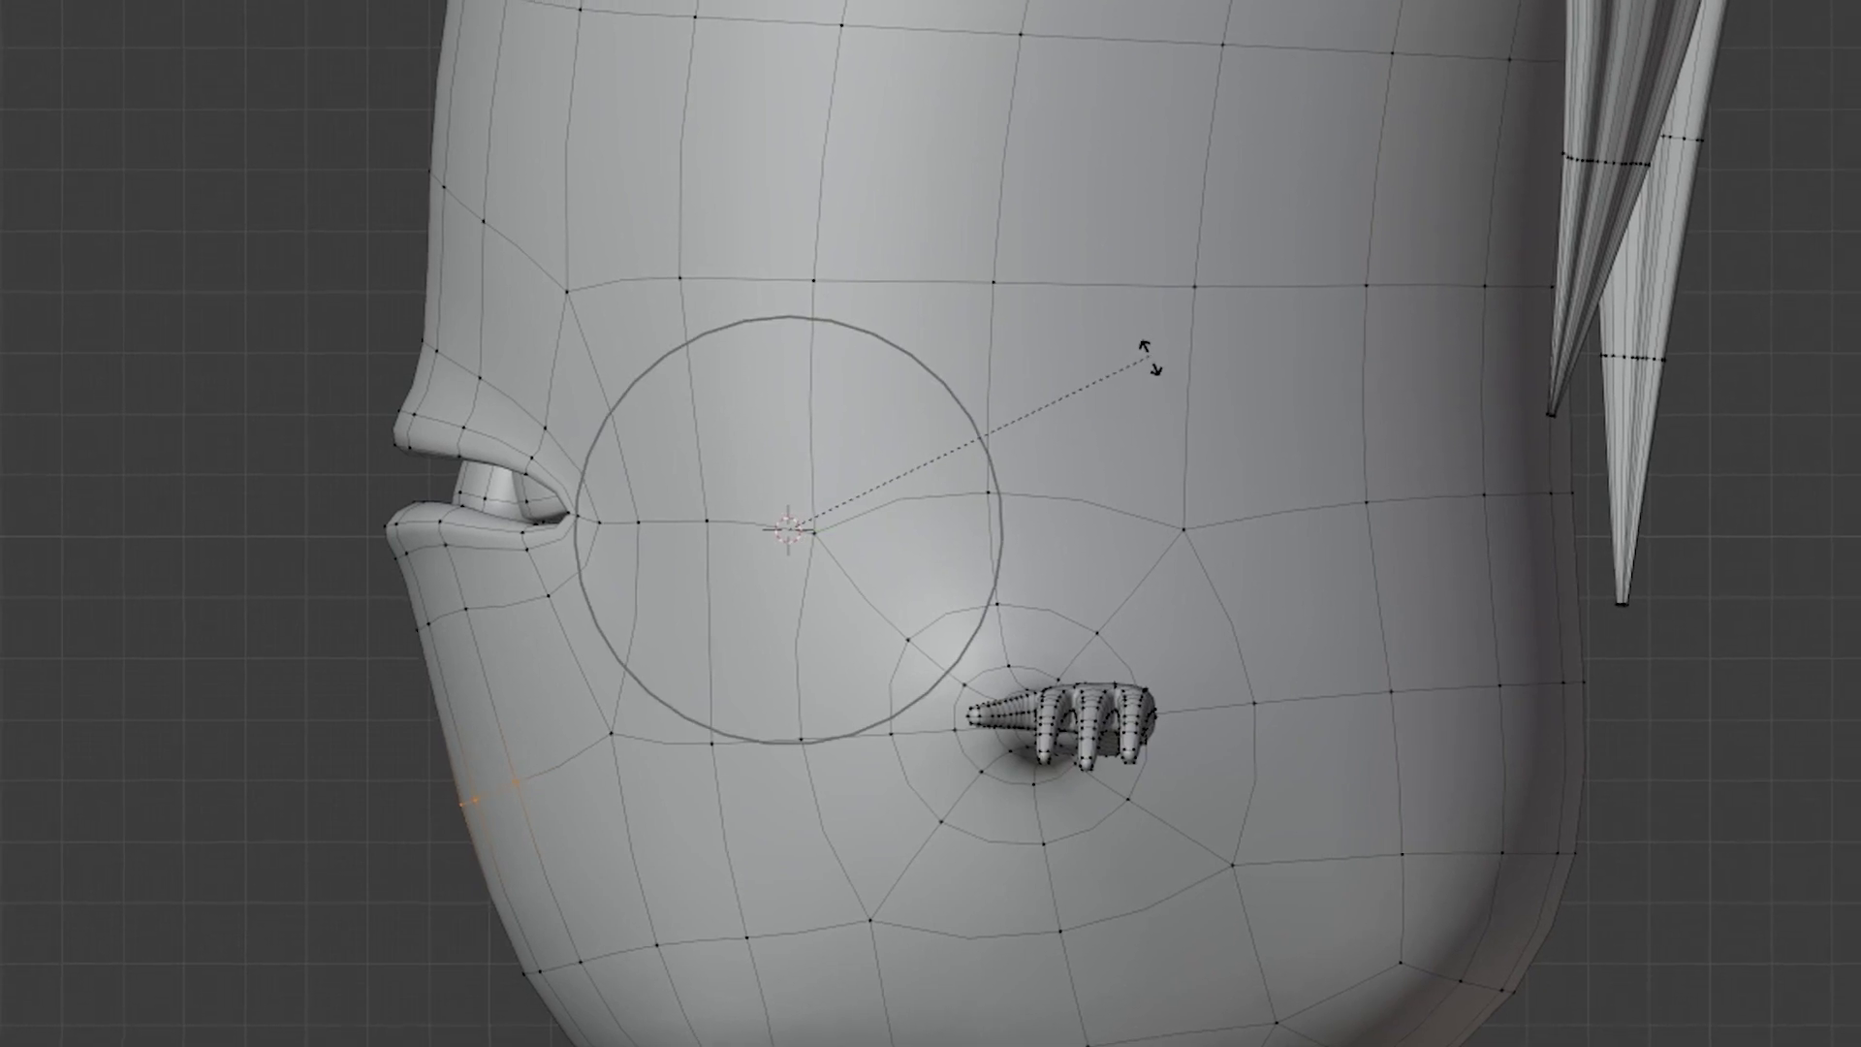
pyautogui.click(1123, 418)
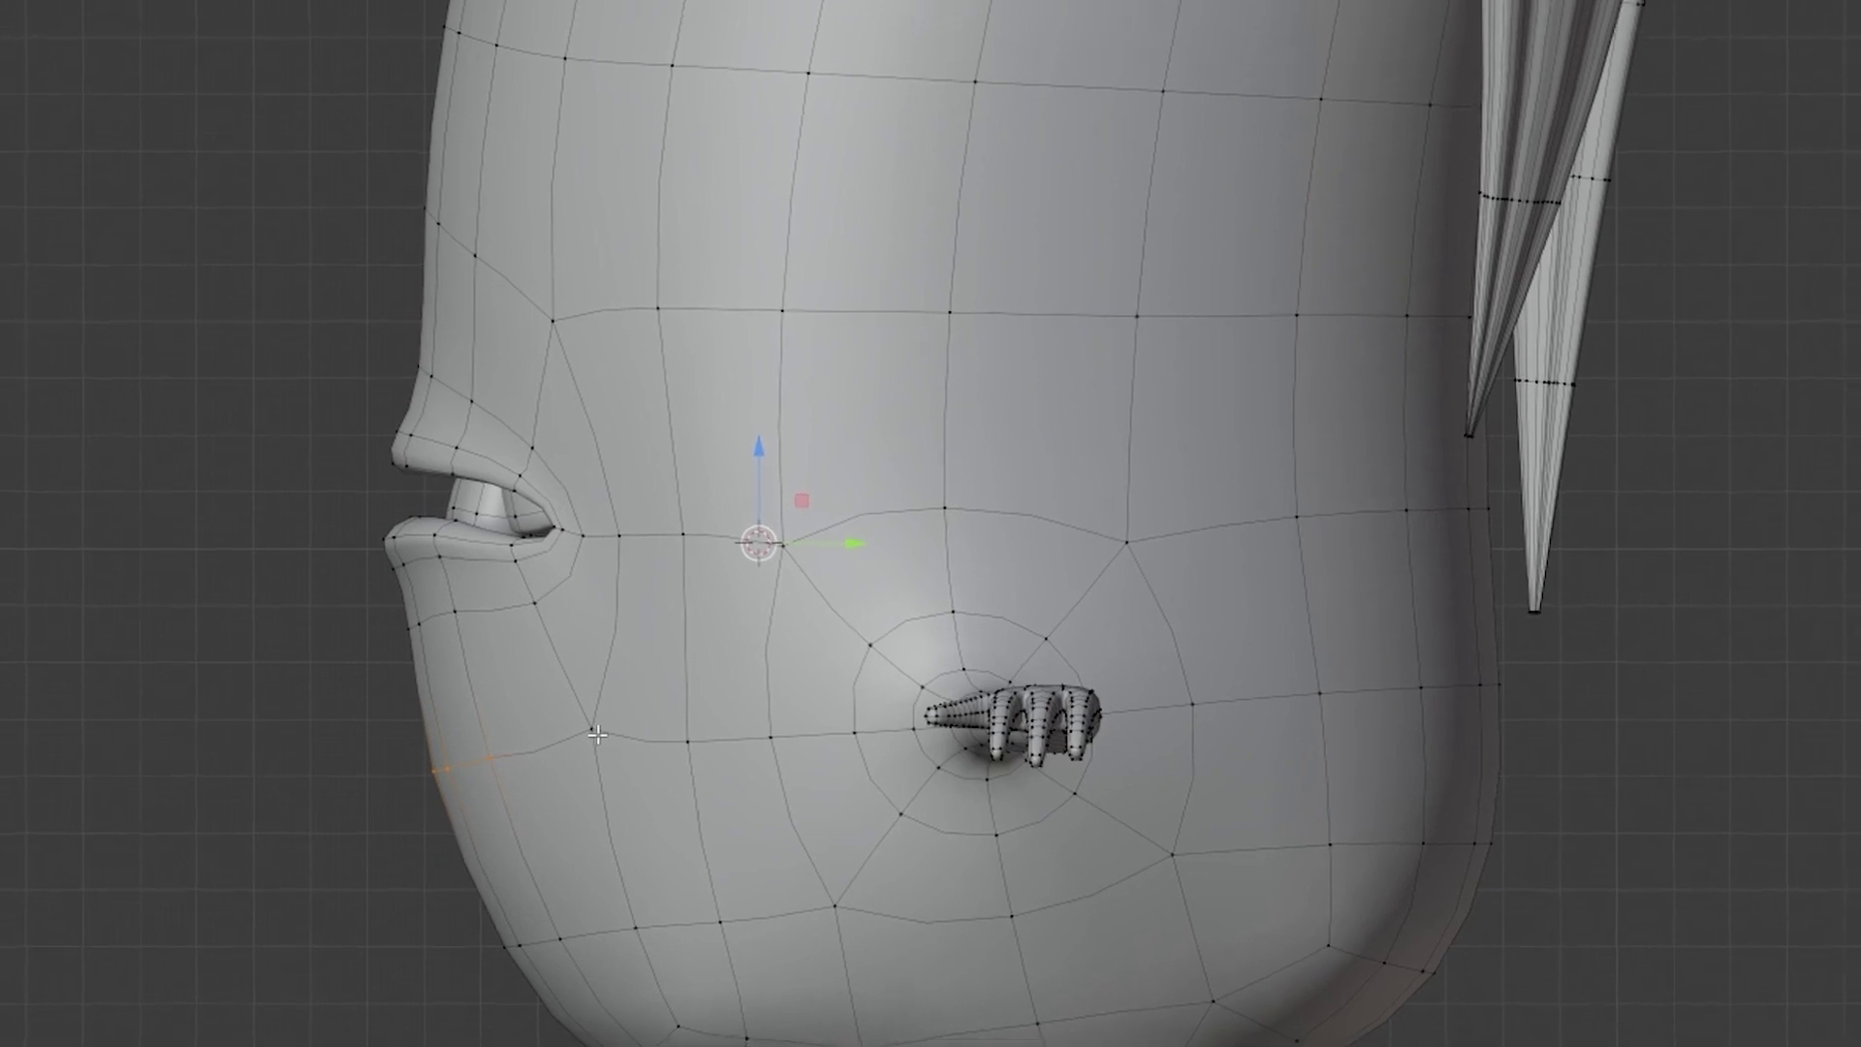
# - Select the jaw vertices below and behind the mouth corners and rotate them up around the 3D cursor with proportional editing
pyautogui.hotkey('alt', 'z')
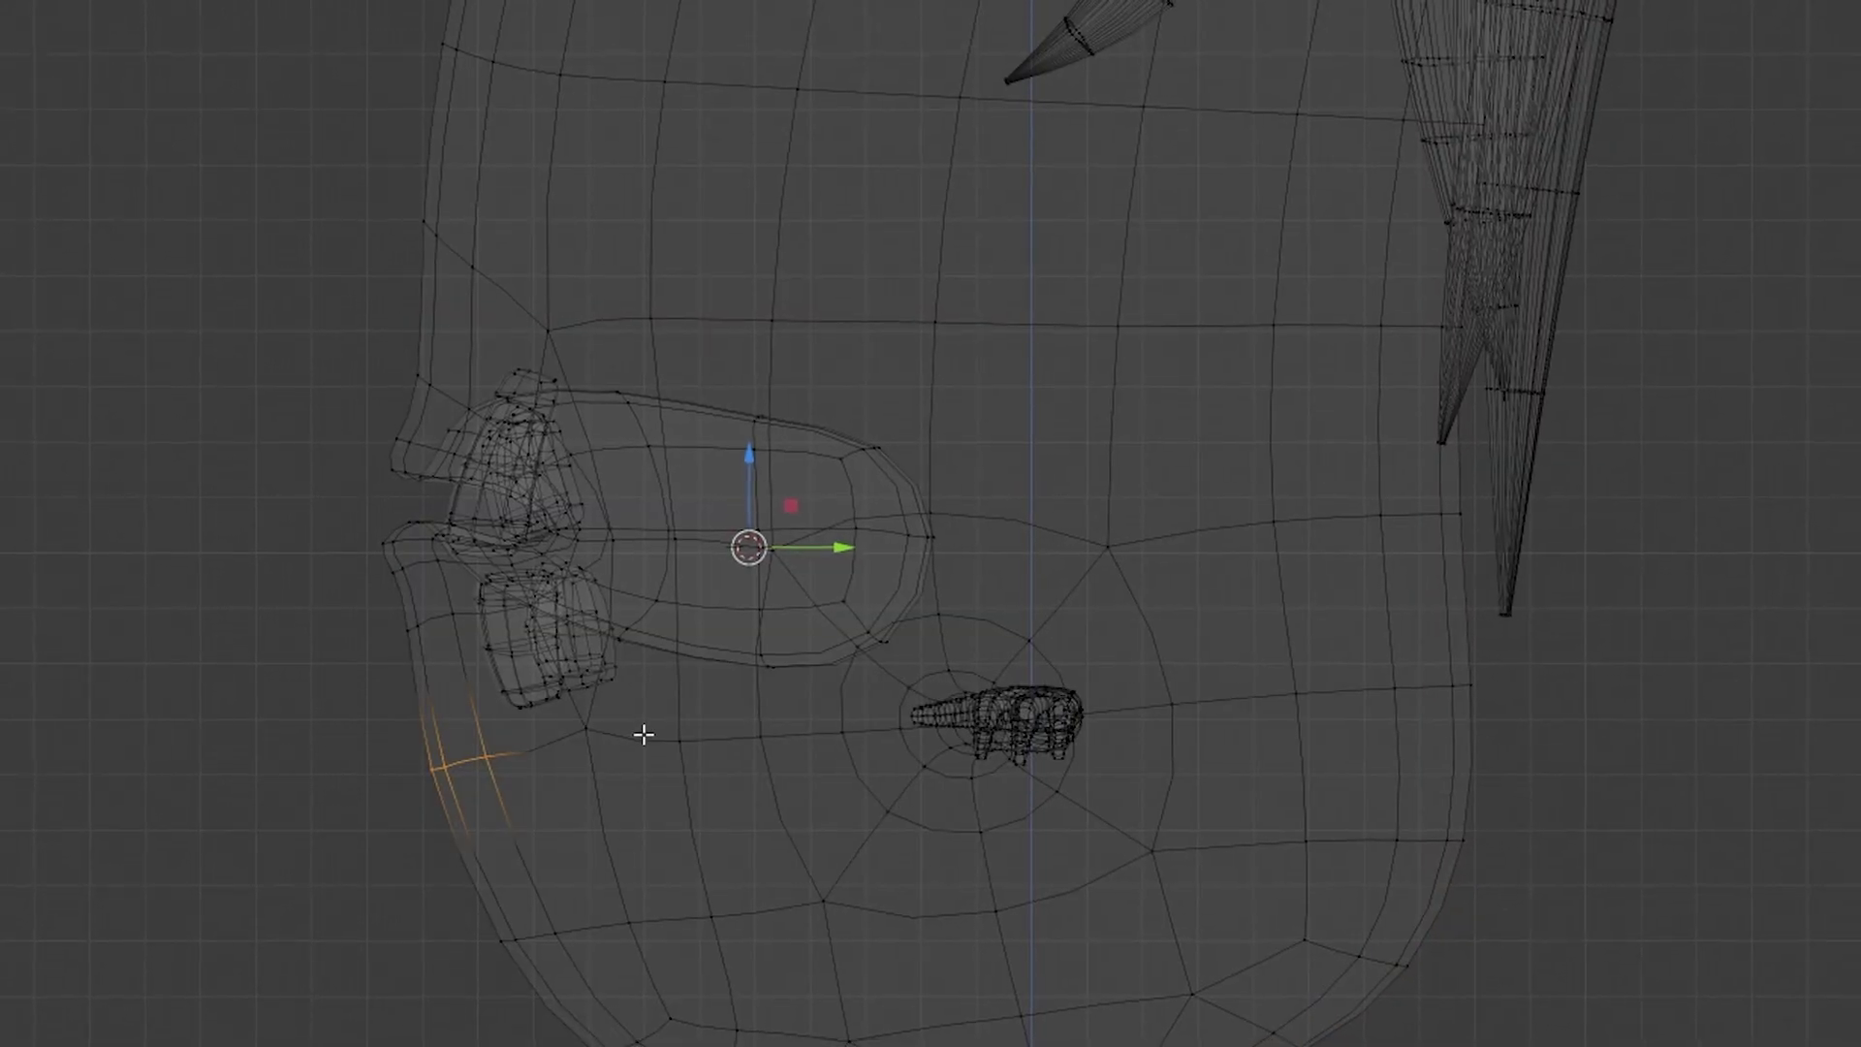
pyautogui.hotkey('alt', 'a')
pyautogui.click(590, 728)
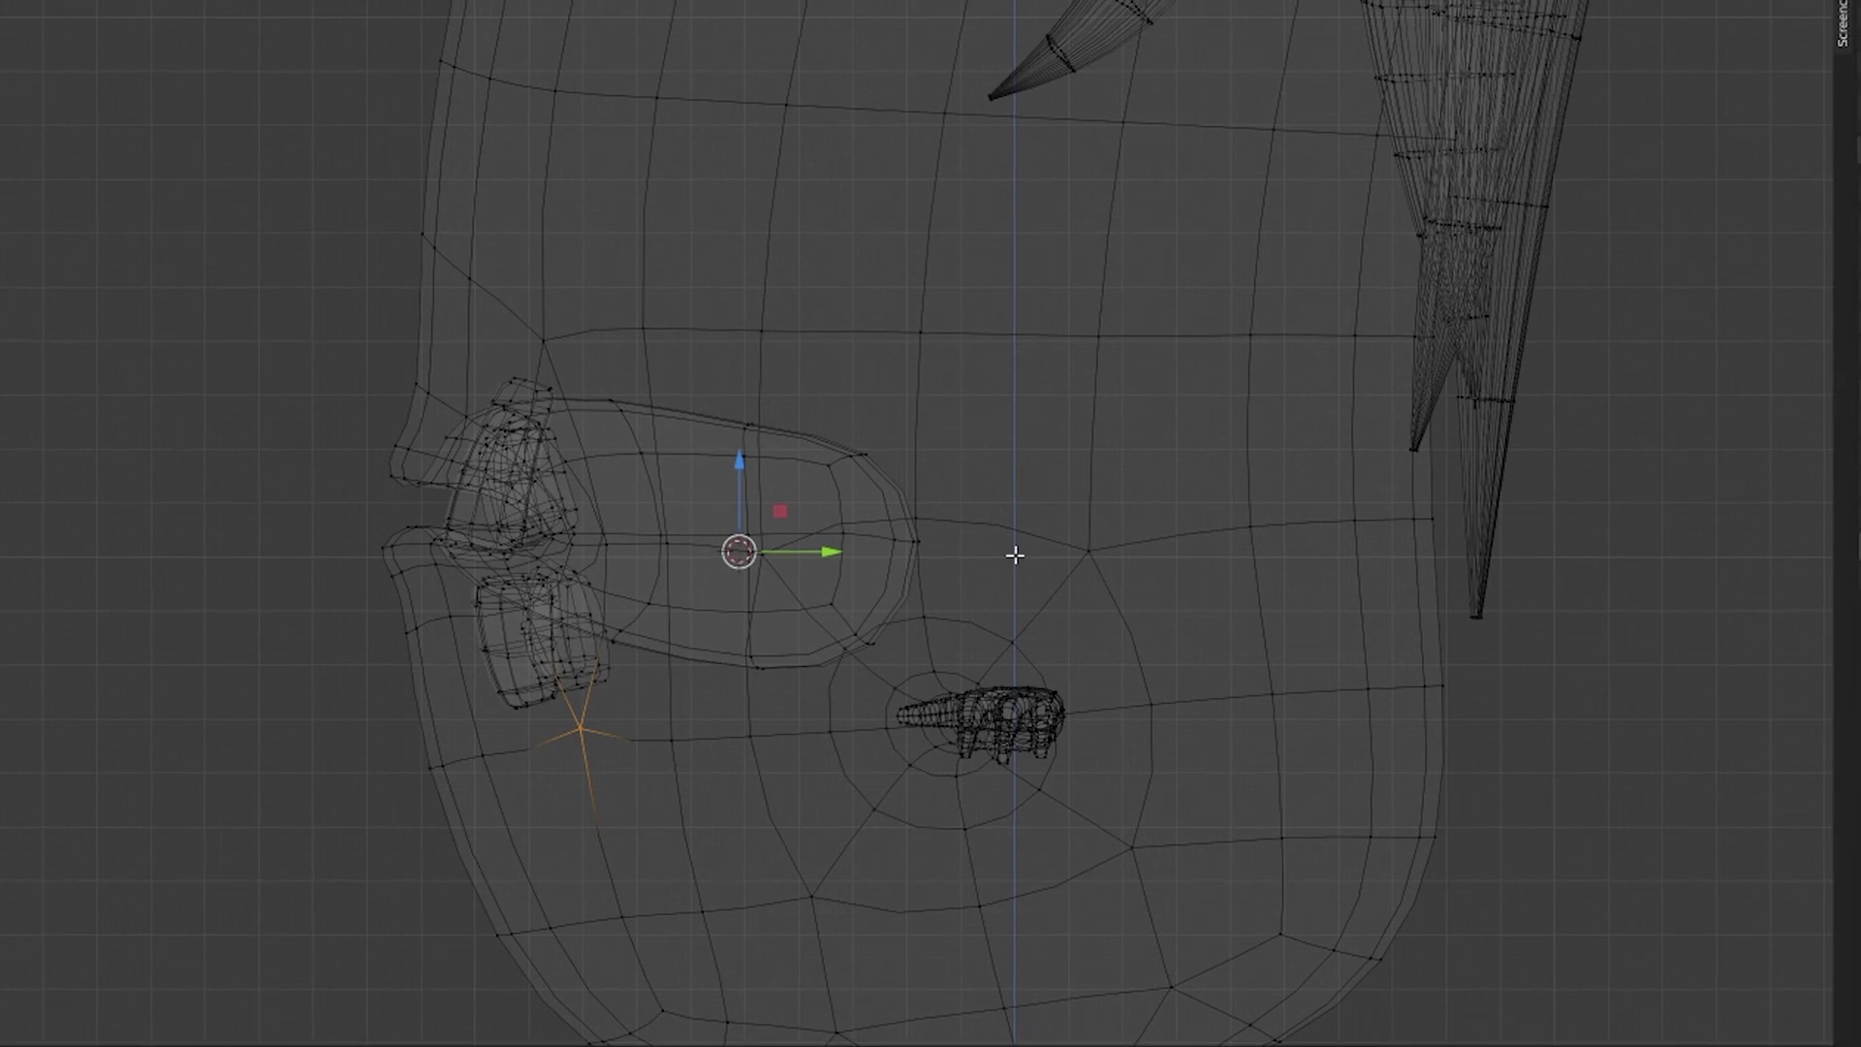
pyautogui.hotkey('alt', 'z')
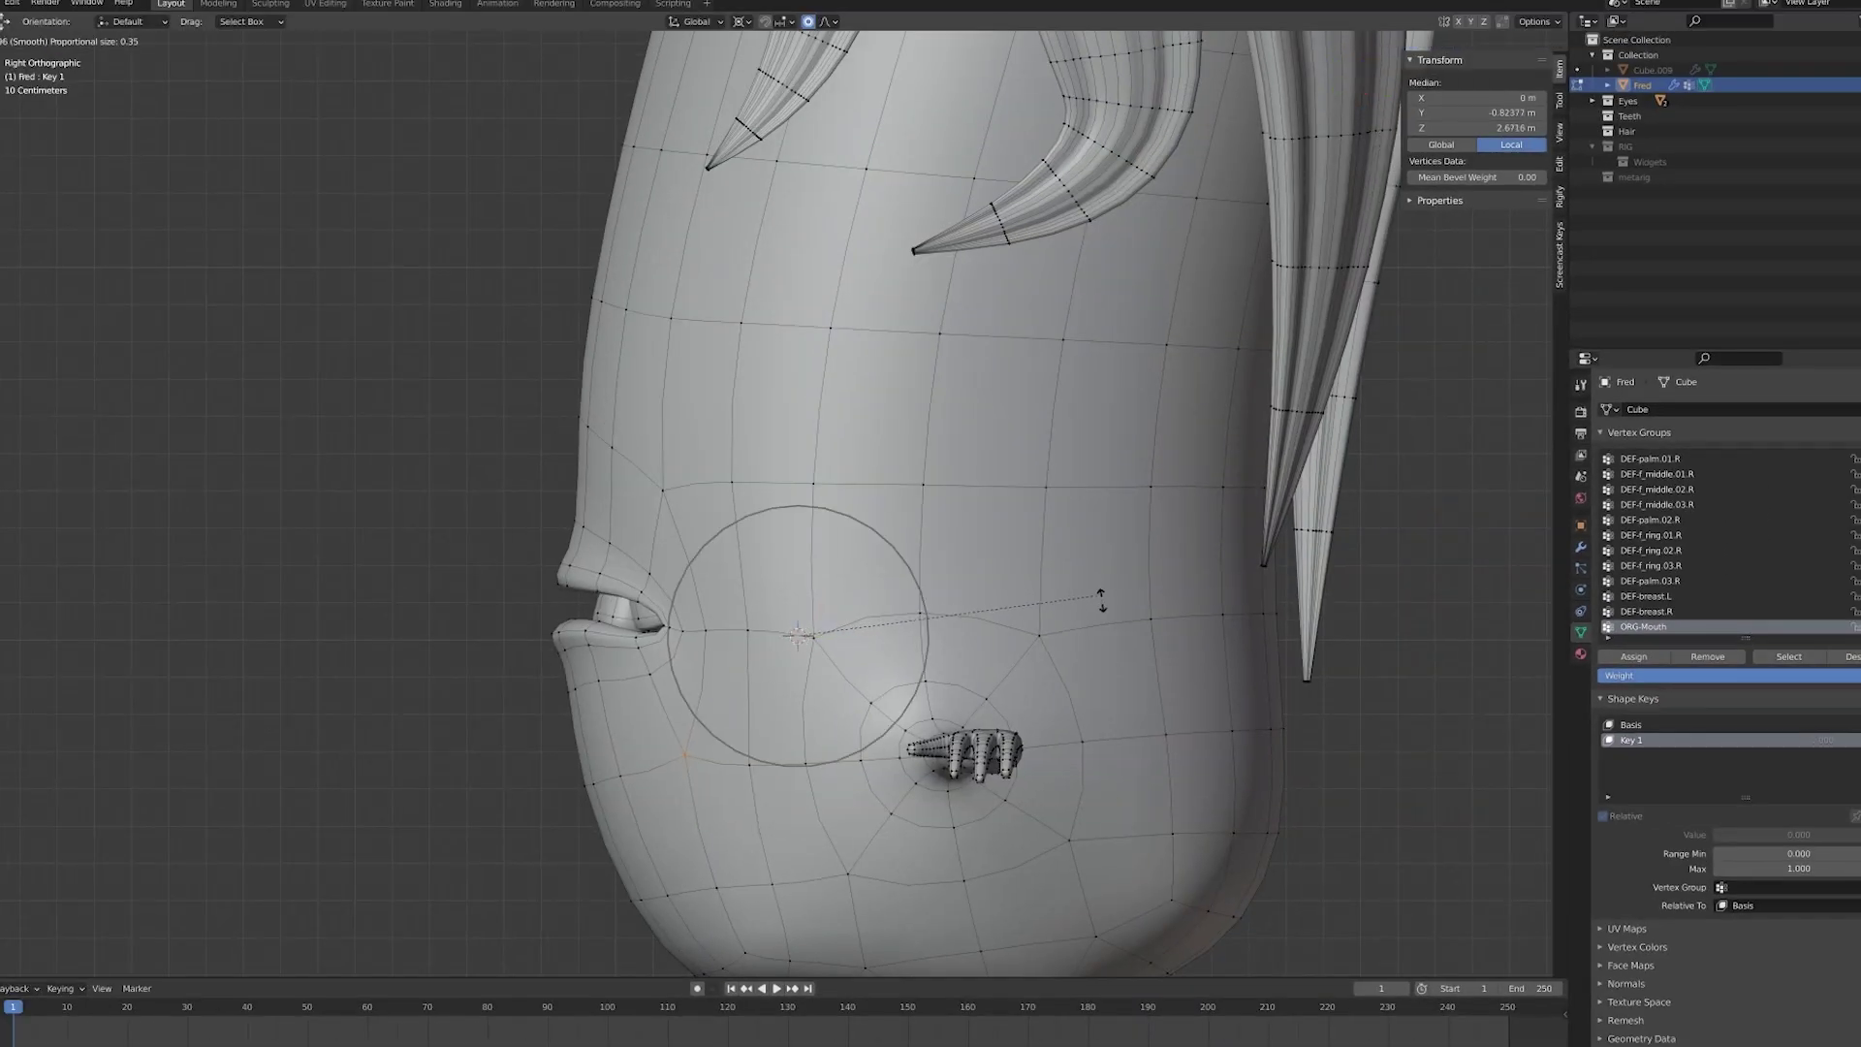
pyautogui.click(1102, 606)
pyautogui.press('g')
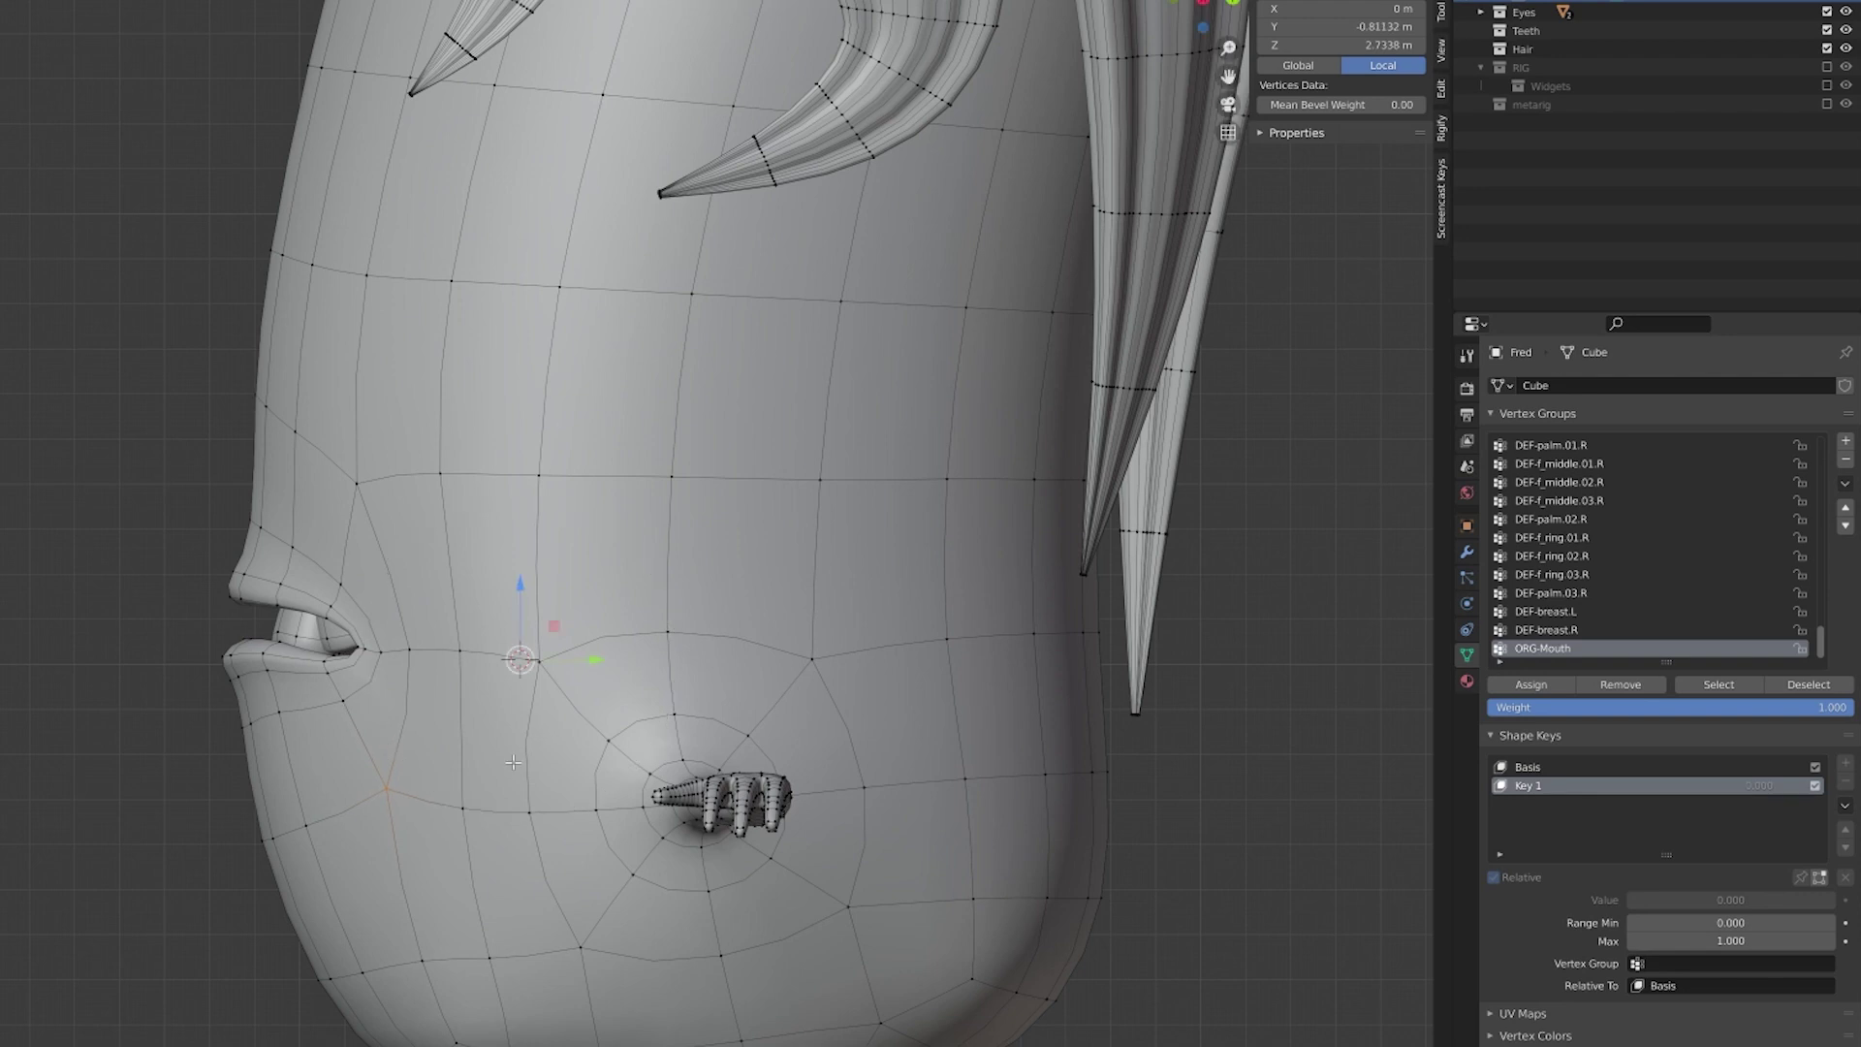
# - Preview Key 1's effect by varying its value in Object Mode and return to Edit Mode
pyautogui.press('Tab')
pyautogui.moveTo(1724, 865); pyautogui.dragTo(1633, 808)
pyautogui.press('Tab')
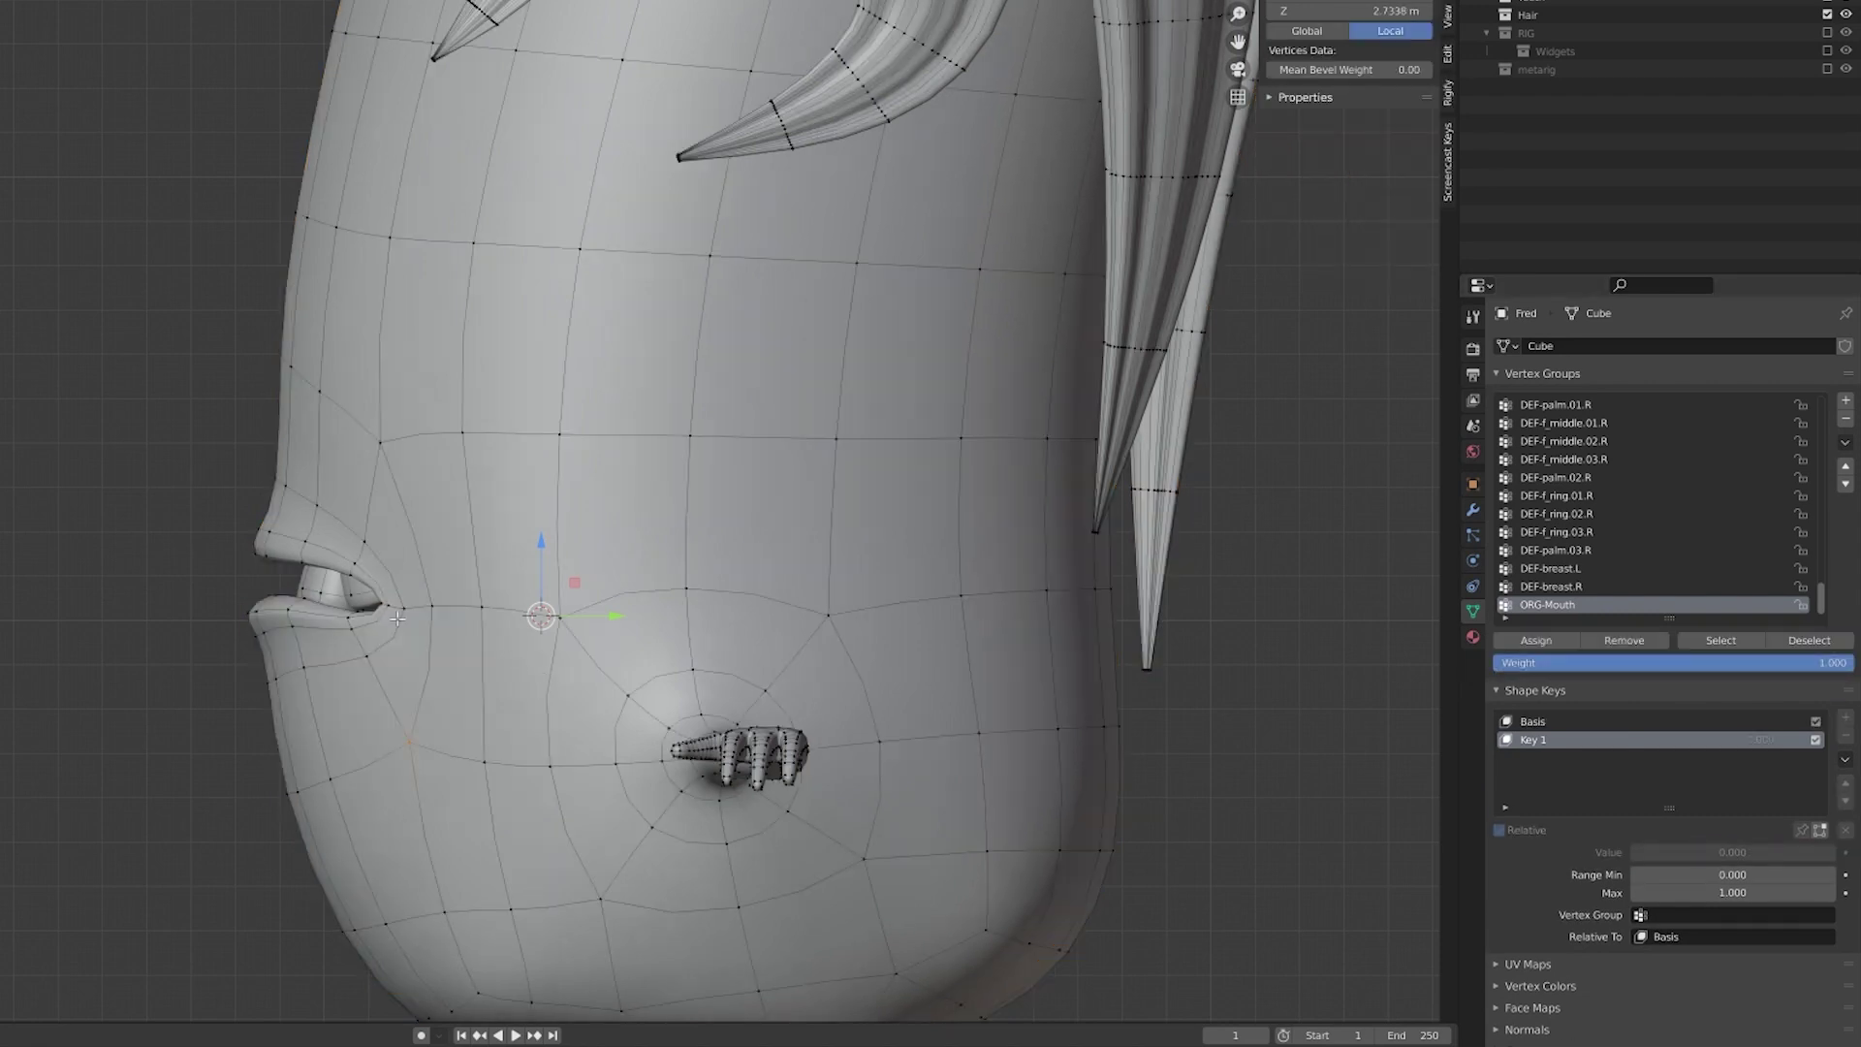
# - Select the middle of Fred's upper lip, including the faces above and inside it, in the right orthographic view
pyautogui.hotkey('shift', 'z')
pyautogui.click(448, 621)
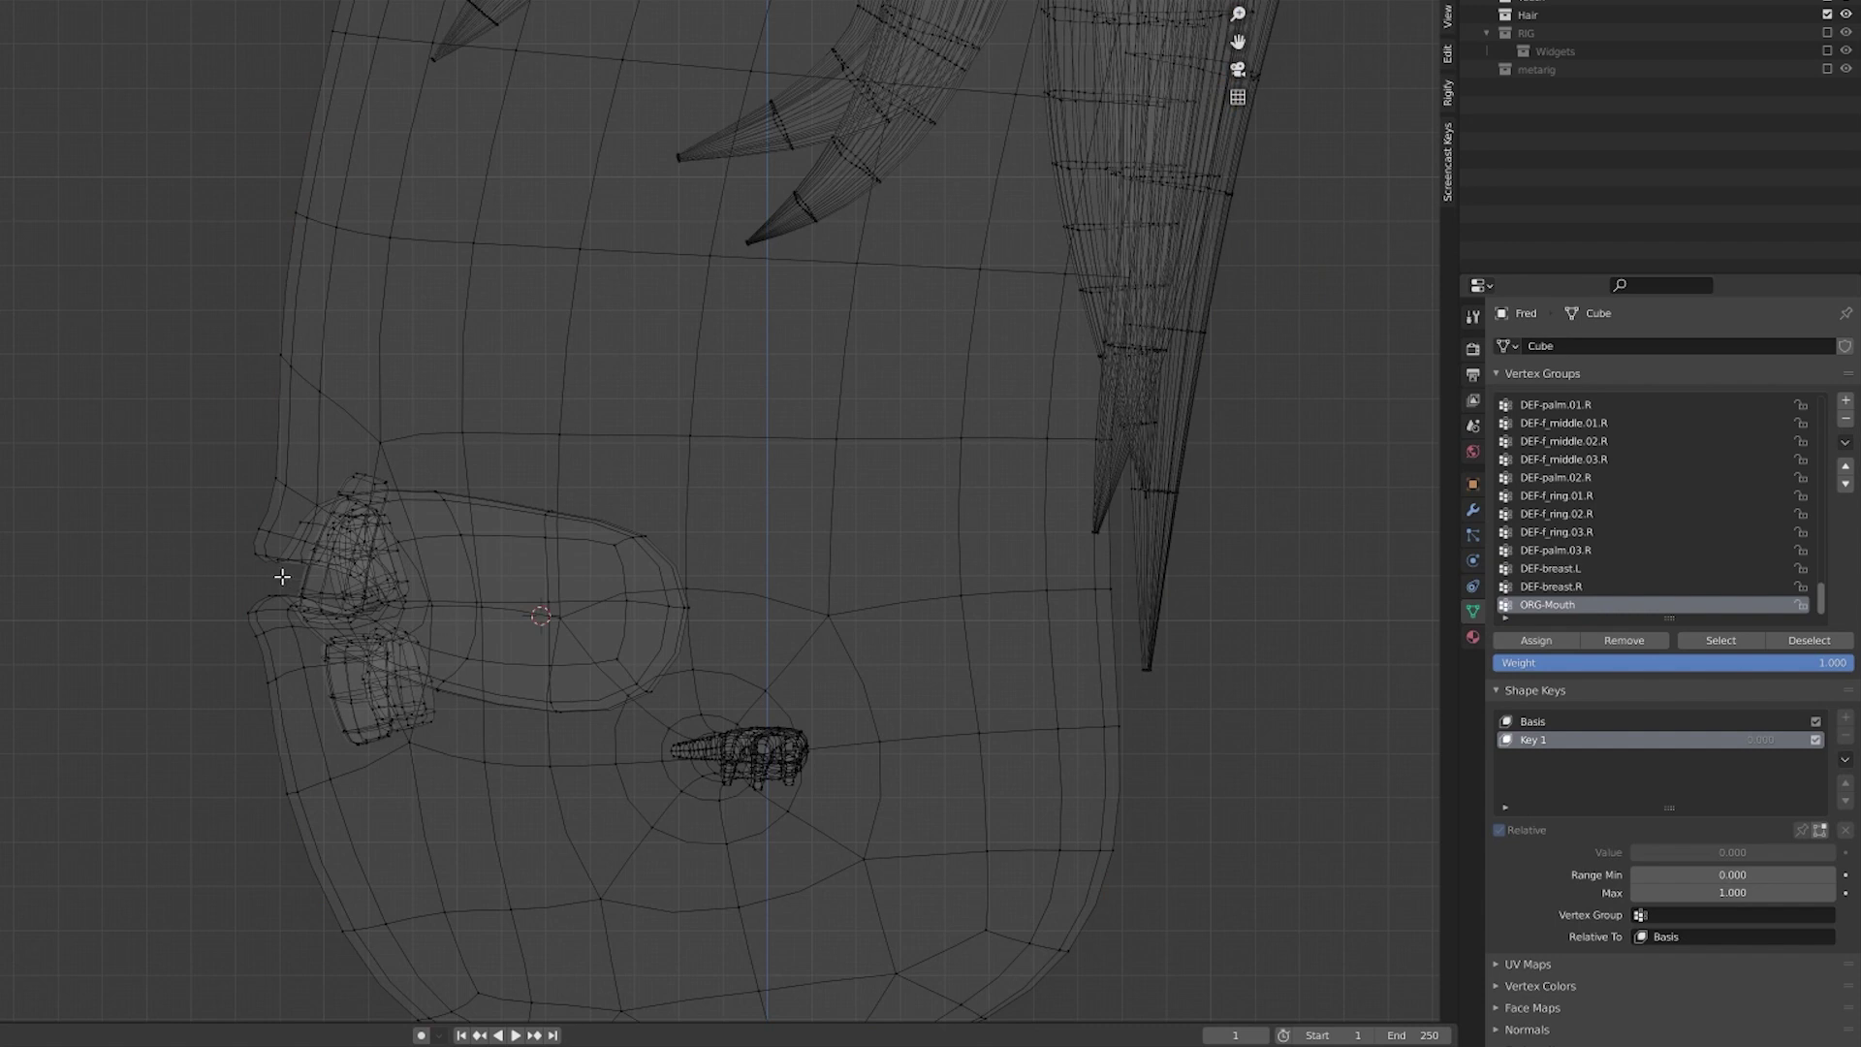
pyautogui.click(254, 531)
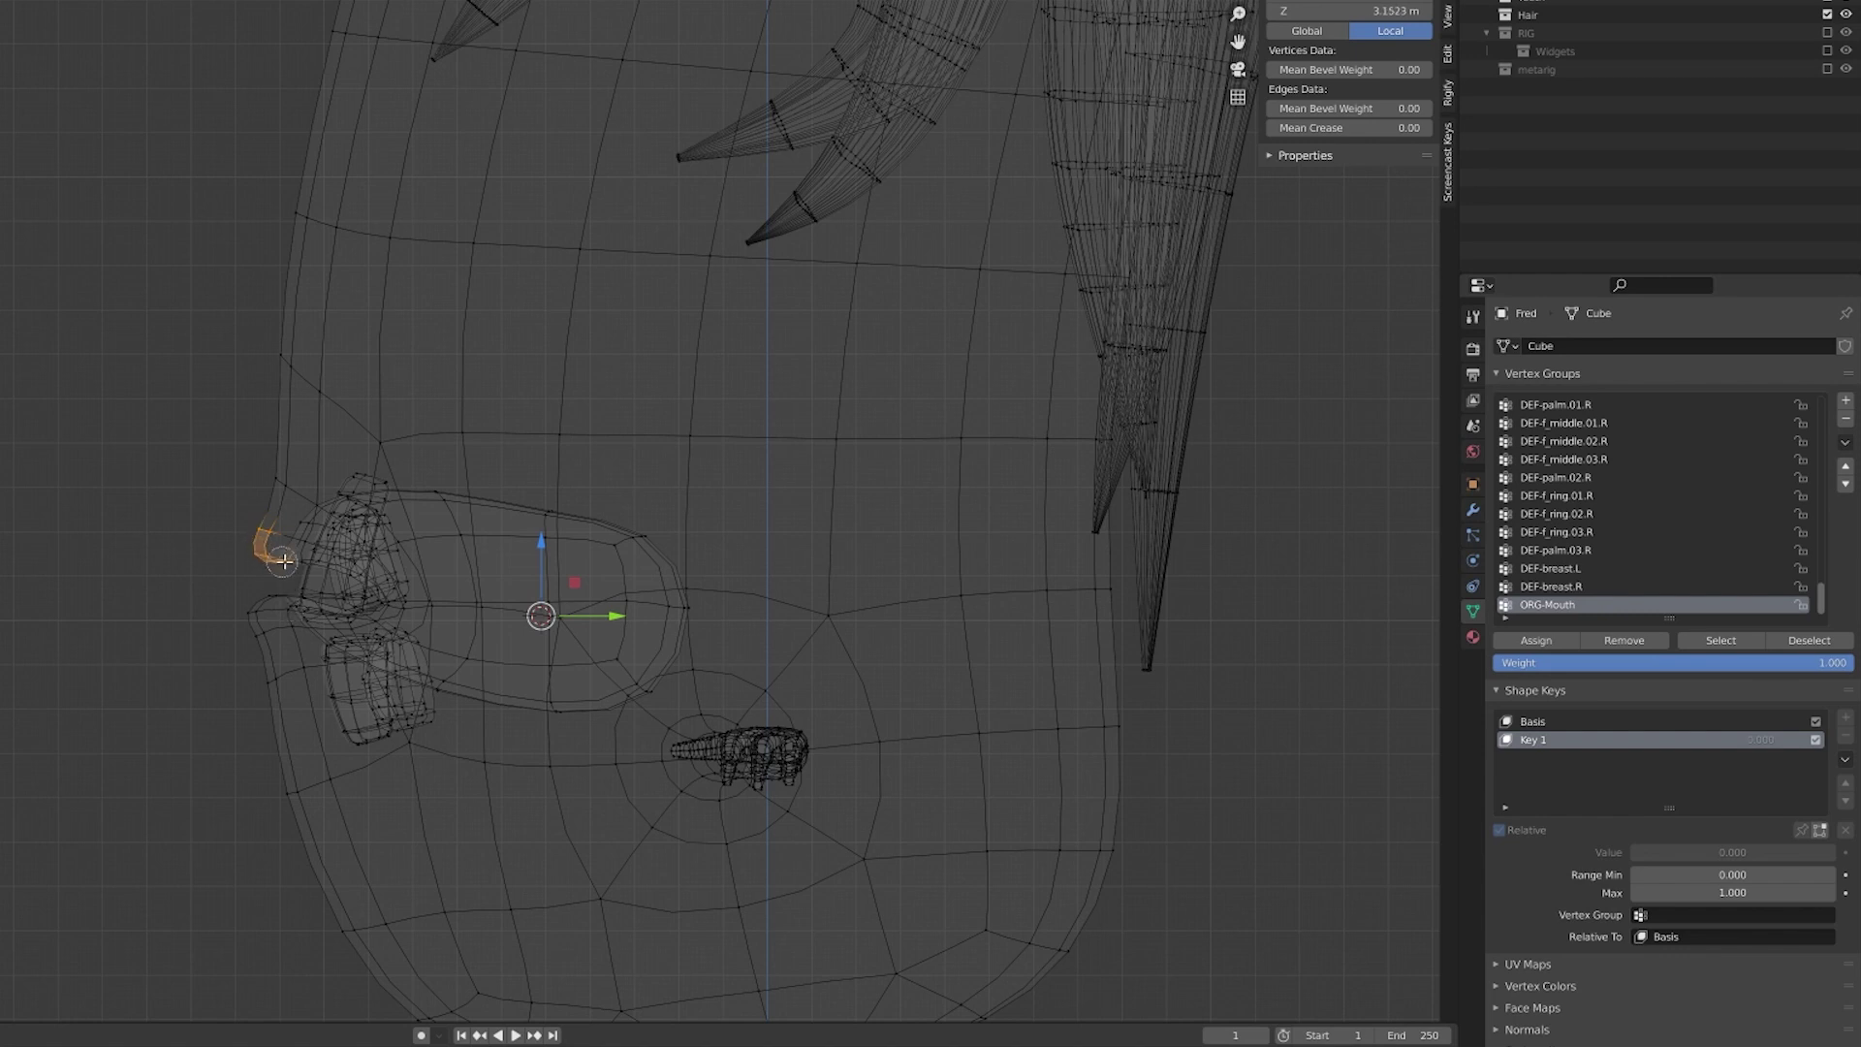
pyautogui.hotkey('shift', 'z')
pyautogui.moveTo(578, 589); pyautogui.dragTo(540, 561, button='middle')
pyautogui.press('KP_3')
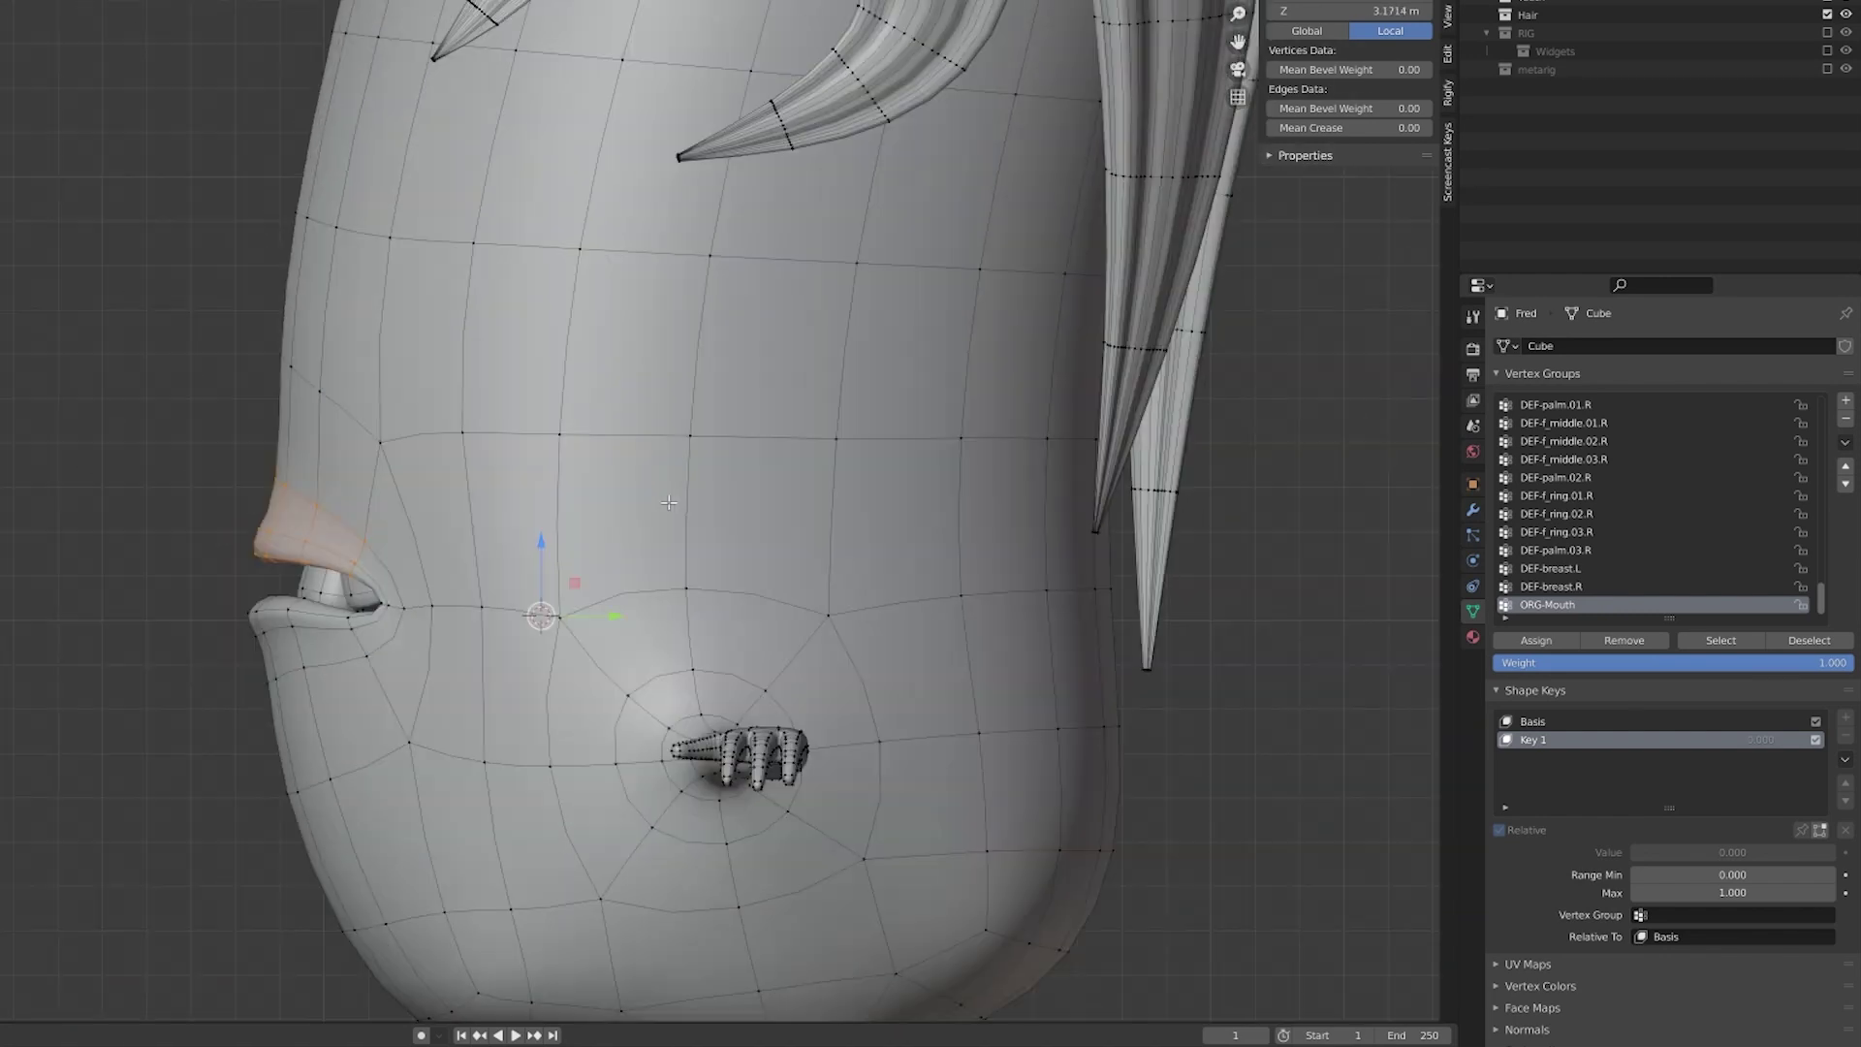
pyautogui.hotkey('shift', 'z')
pyautogui.scroll(1, 437, 594)
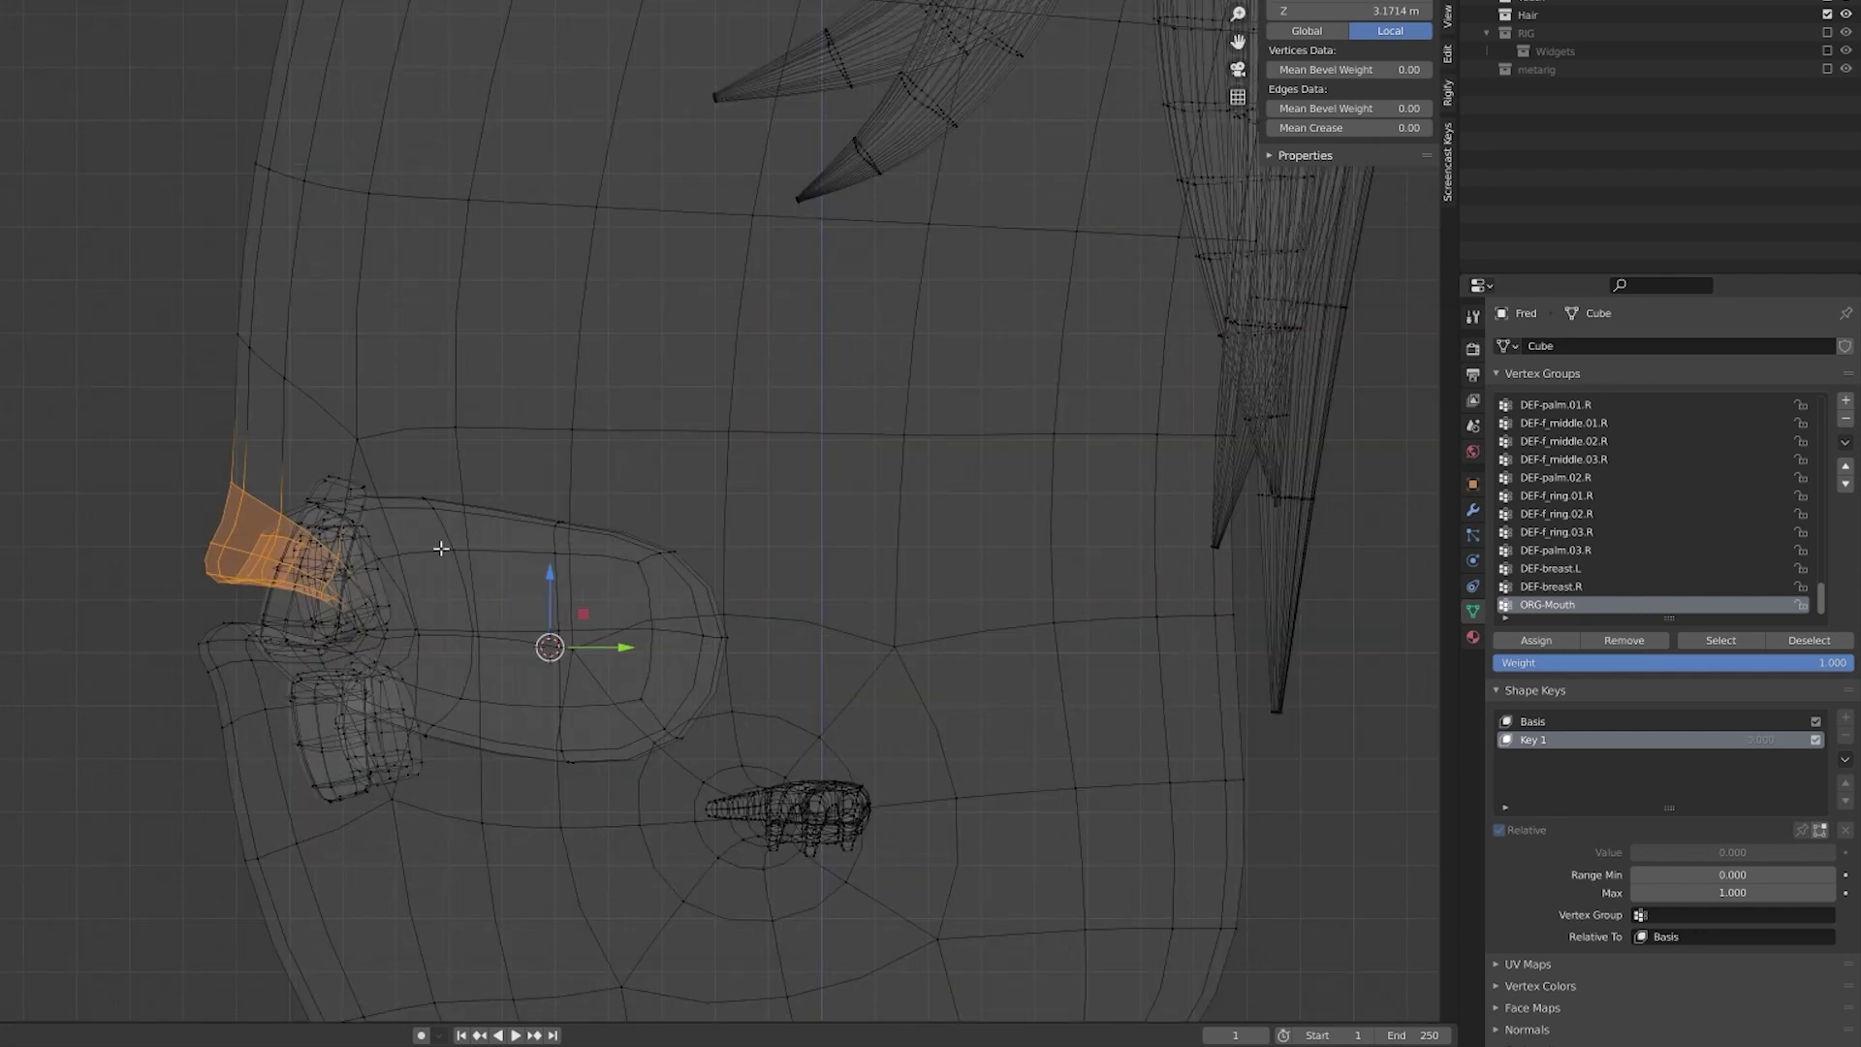
# - Rotate the upper lip down by about 6.21° around the 3D cursor with a proportional size of 0.350
pyautogui.hotkey('shift', 'z')
pyautogui.press('r')
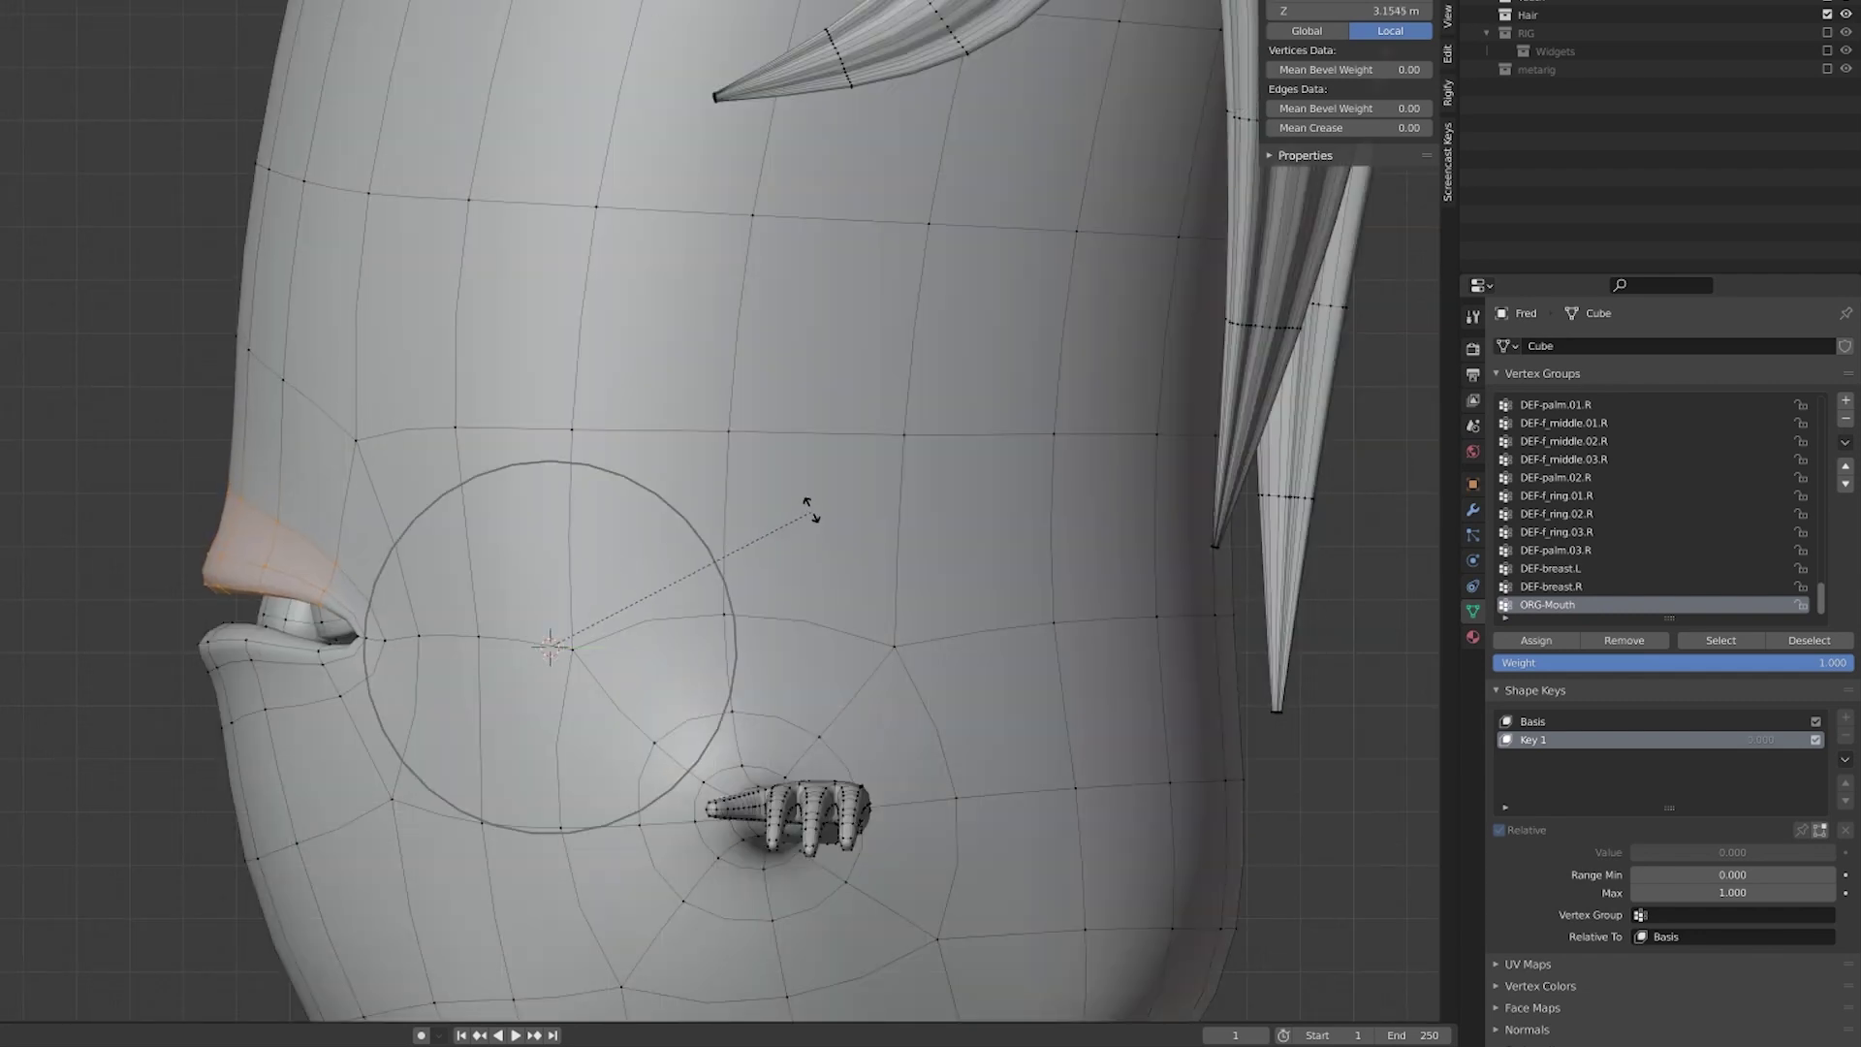
pyautogui.click(800, 487)
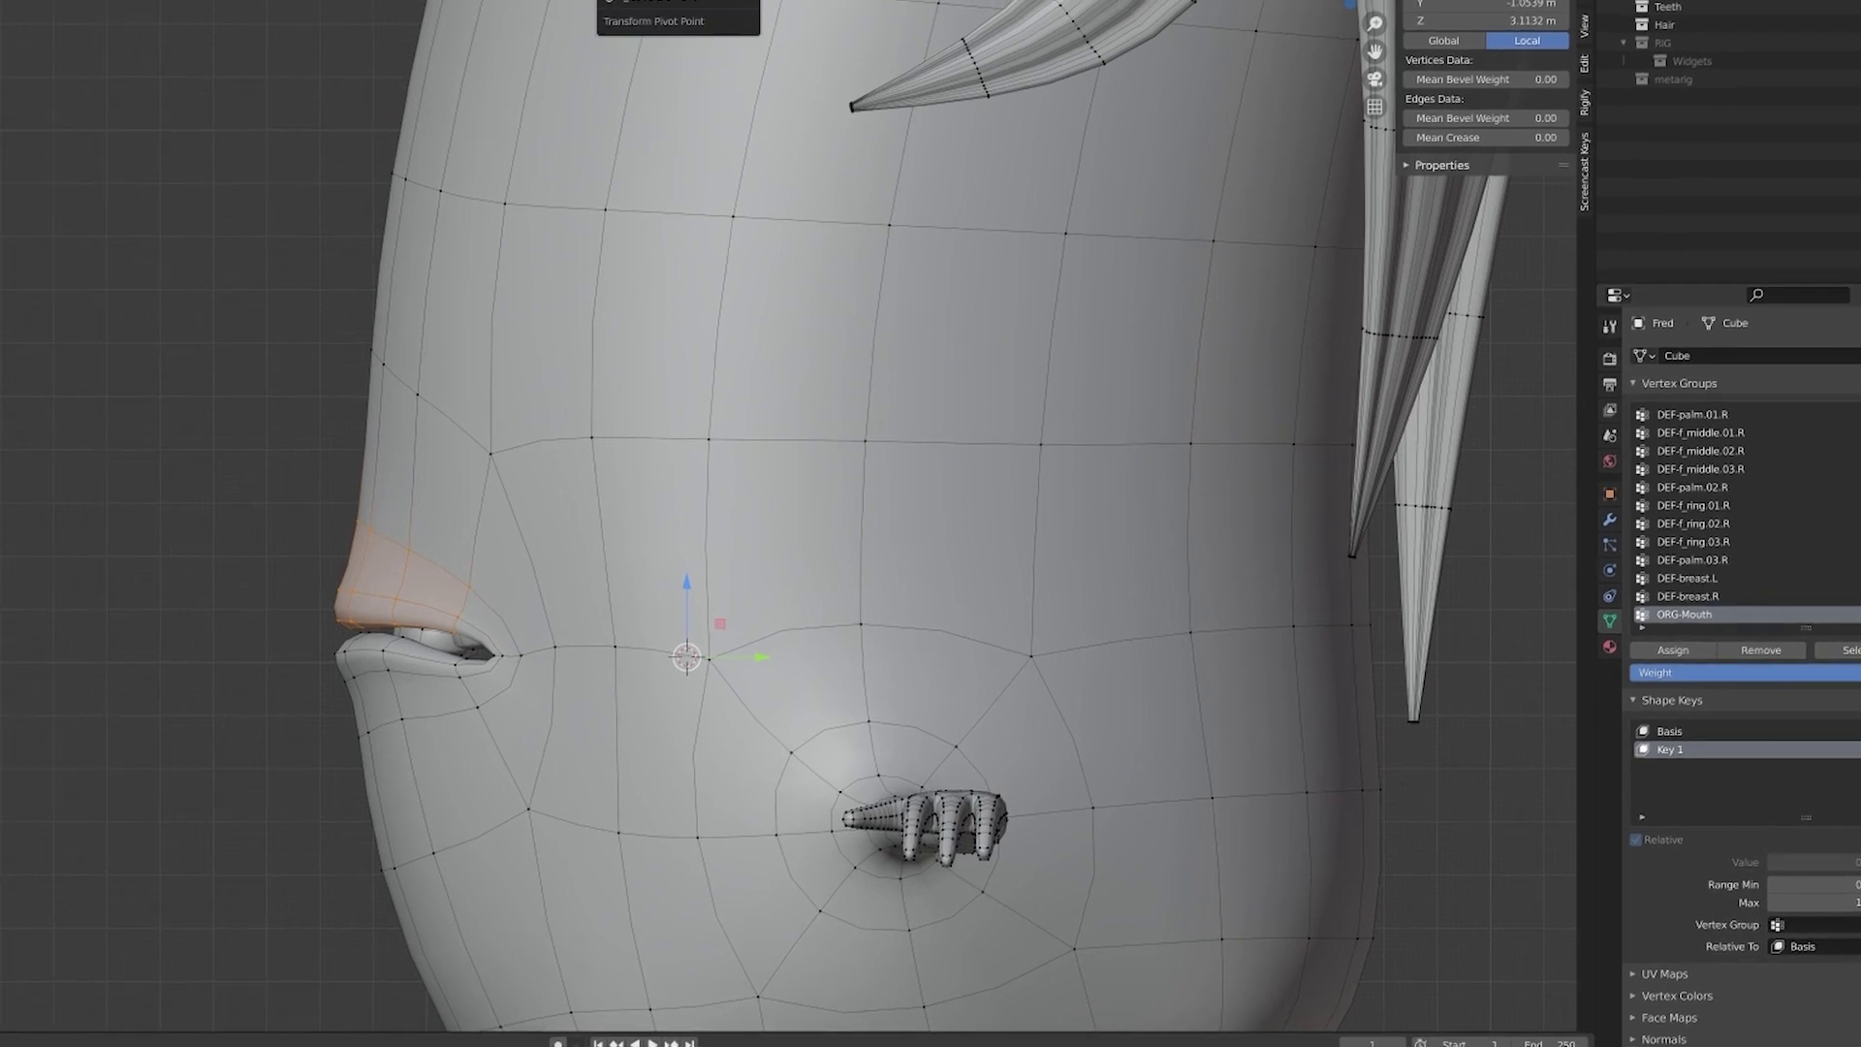
# - Switch the pivot to the selection's centre and rotate the upper lip by about -3.83° with a proportional size of 0.198
pyautogui.click(543, 2)
pyautogui.press('r')
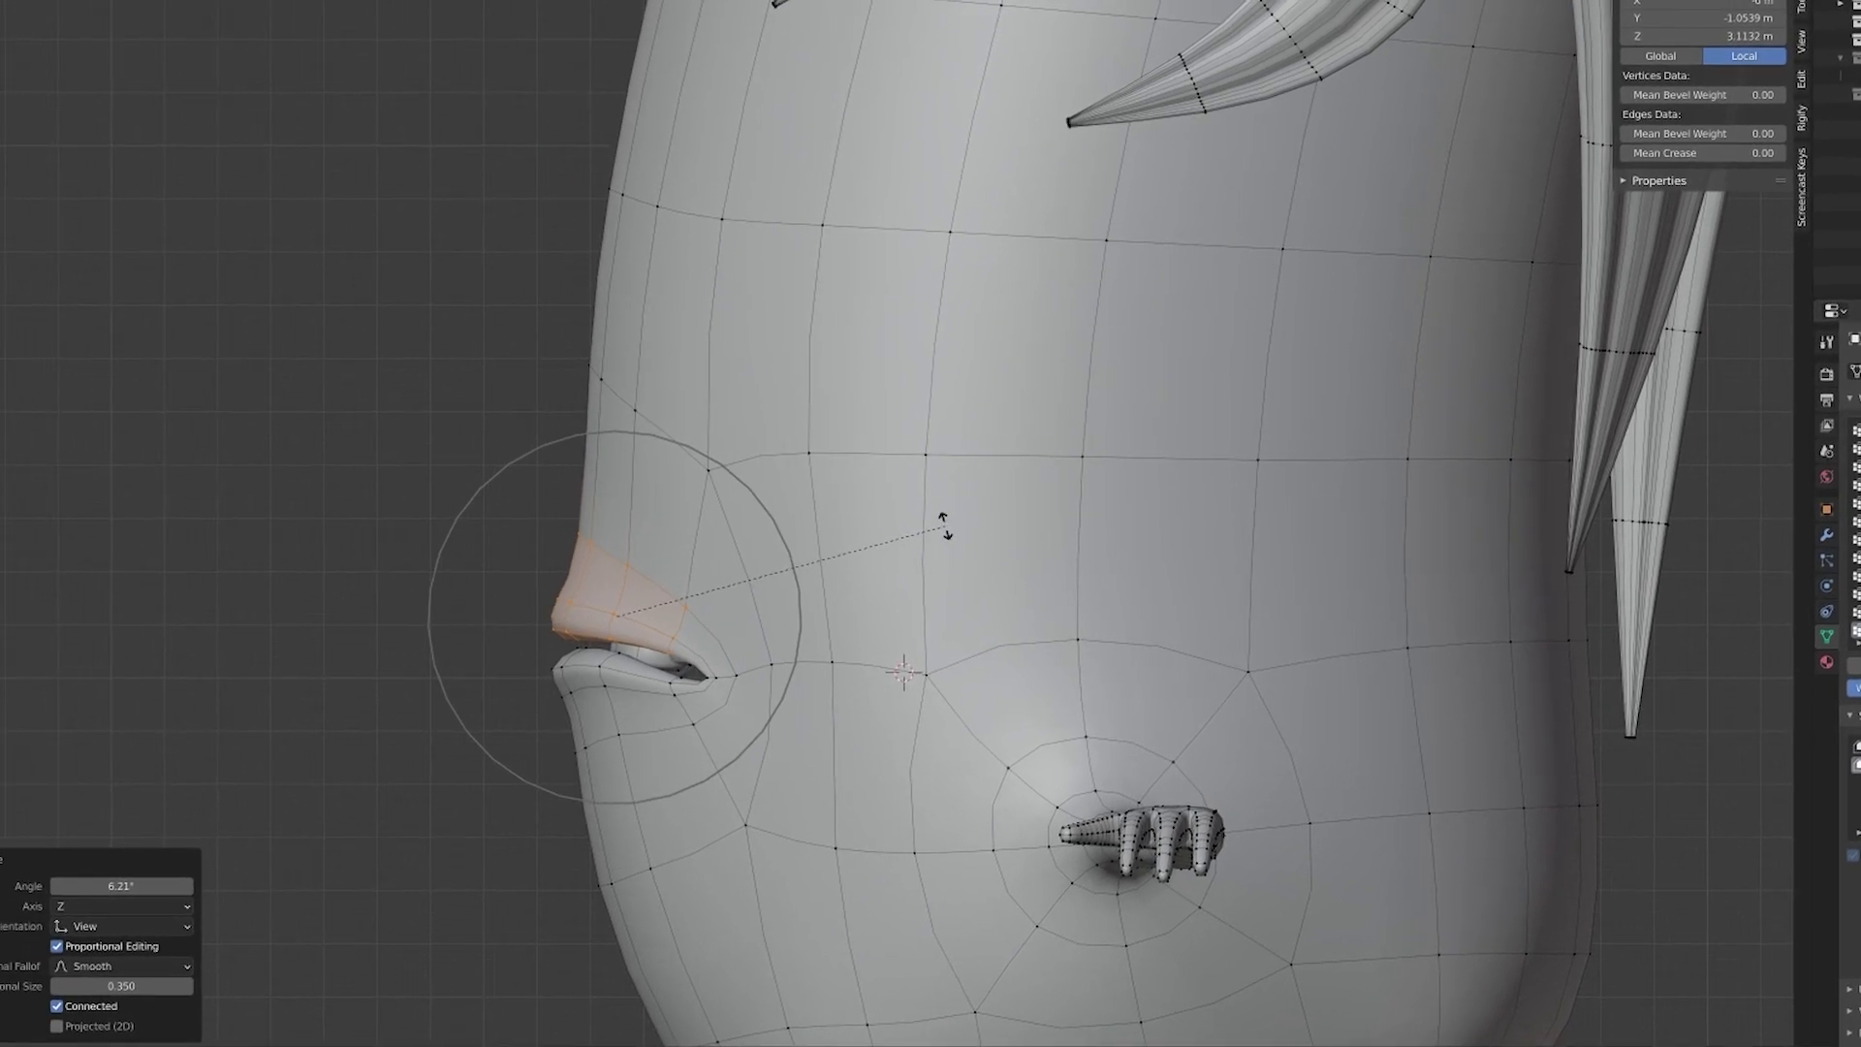
pyautogui.scroll(6, 901, 516)
pyautogui.click(914, 502)
pyautogui.scroll(2, 739, 702)
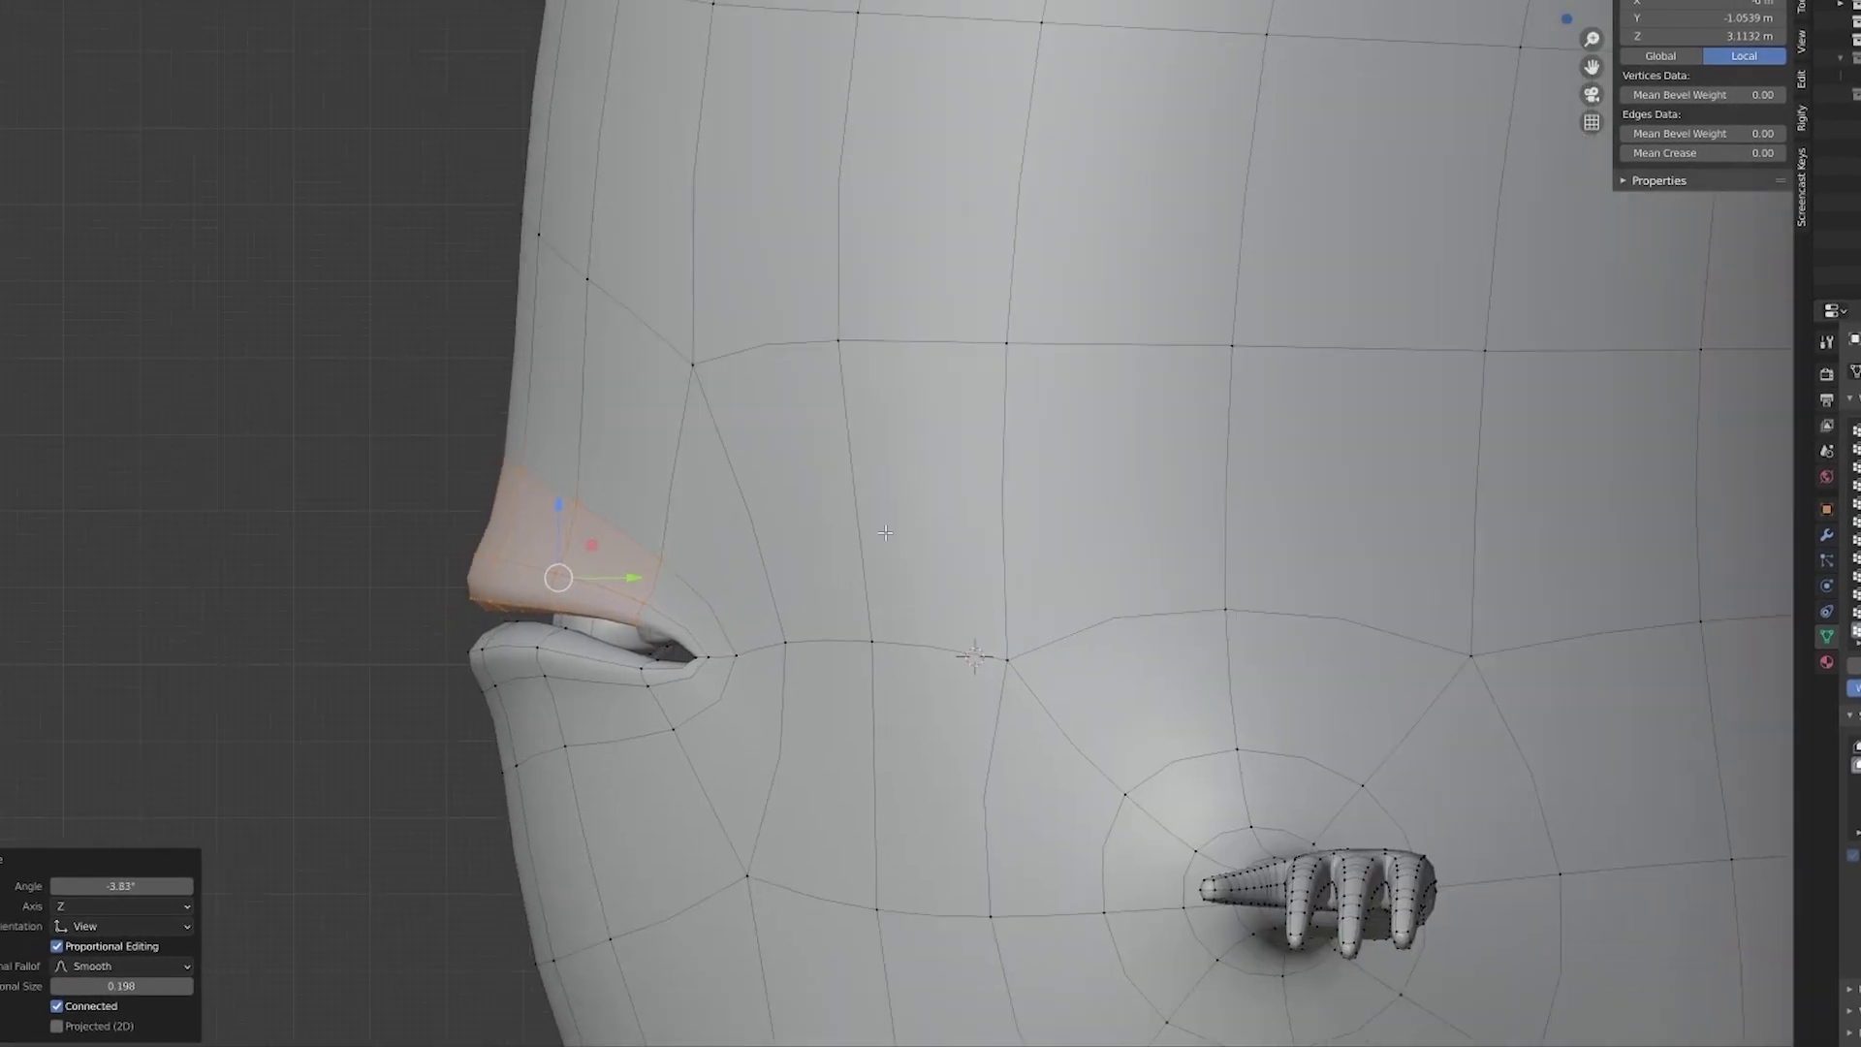
# - Clear the selection and select the lower-lip vertices near both mouth corners in wireframe shading, ending in the right orthographic view
pyautogui.keyDown('shift'); pyautogui.moveTo(739, 701); pyautogui.dragTo(815, 589, button='middle'); pyautogui.keyUp('shift')
pyautogui.hotkey('shift', 'z')
pyautogui.hotkey('alt', 'a')
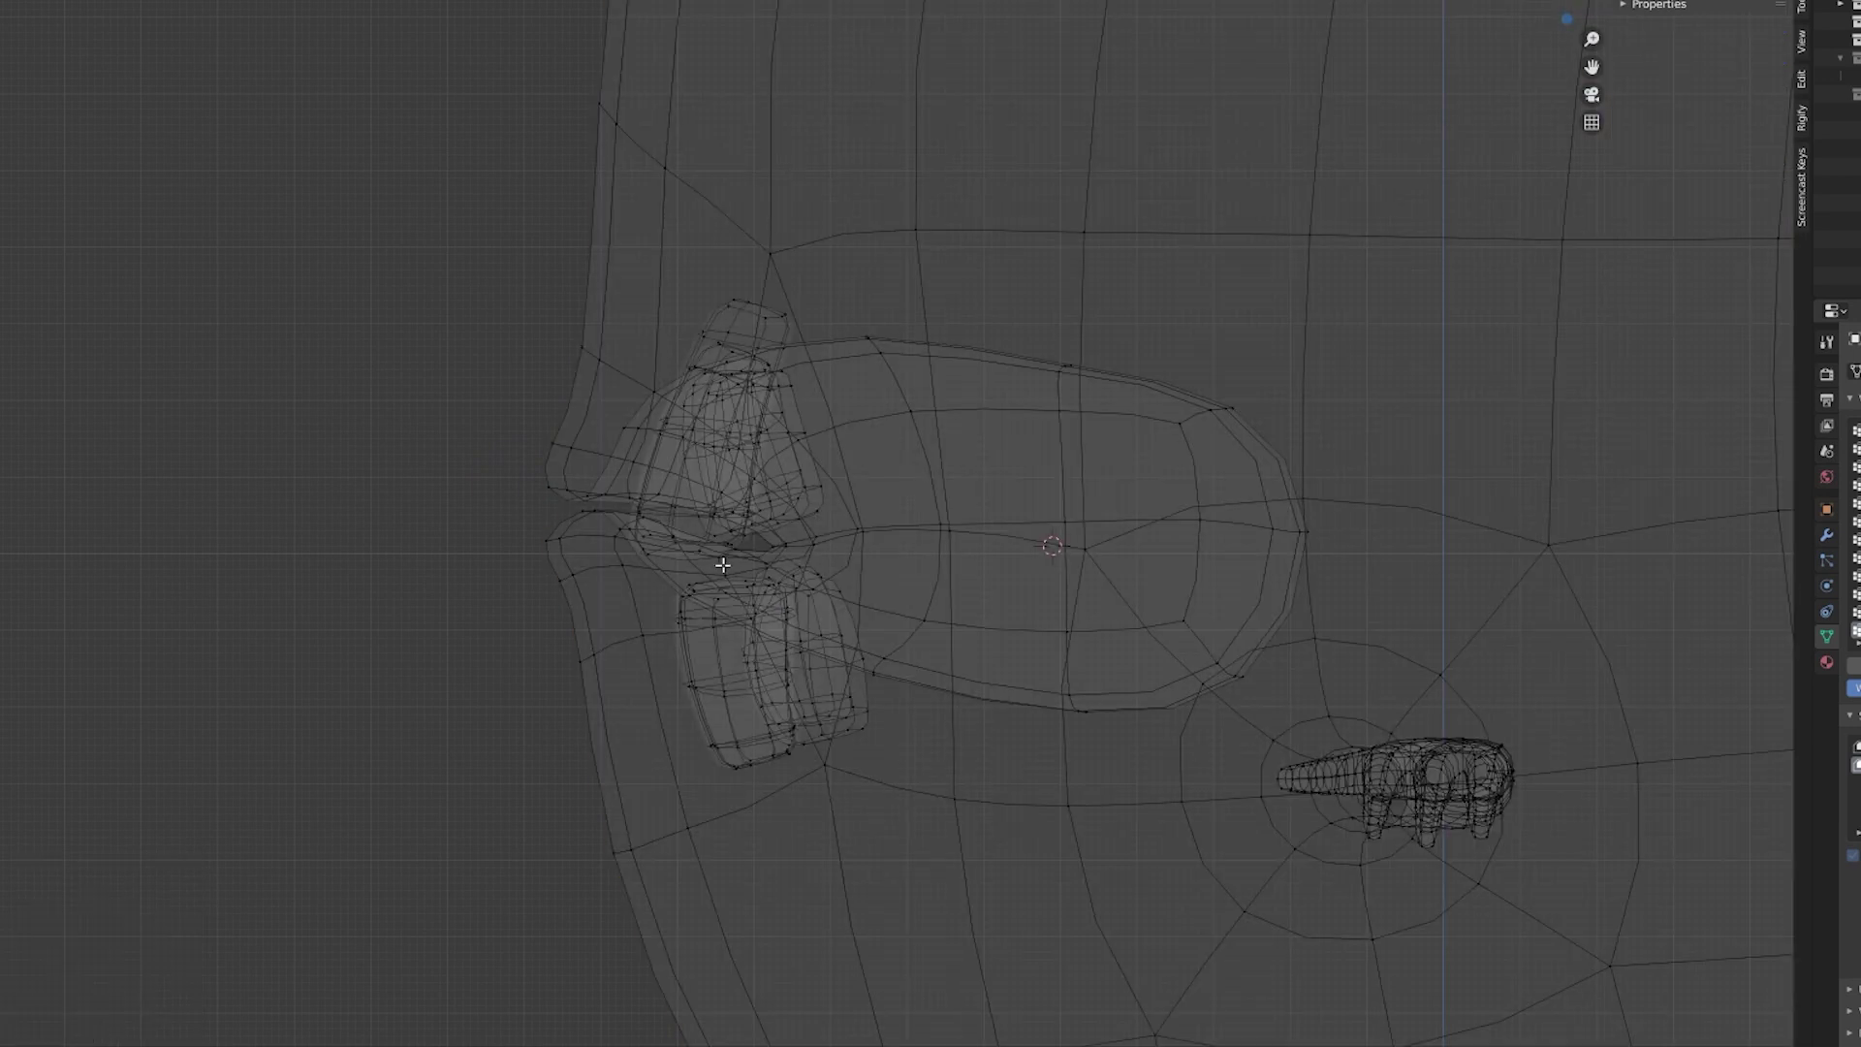
pyautogui.click(724, 566)
pyautogui.moveTo(723, 581); pyautogui.dragTo(735, 558)
pyautogui.rightClick(735, 559)
pyautogui.moveTo(734, 558); pyautogui.dragTo(832, 585, button='middle')
pyautogui.keyDown('shift'); pyautogui.click(828, 587); pyautogui.keyUp('shift')
pyautogui.keyDown('shift'); pyautogui.click(694, 547); pyautogui.keyUp('shift')
pyautogui.moveTo(697, 550); pyautogui.dragTo(725, 499, button='middle')
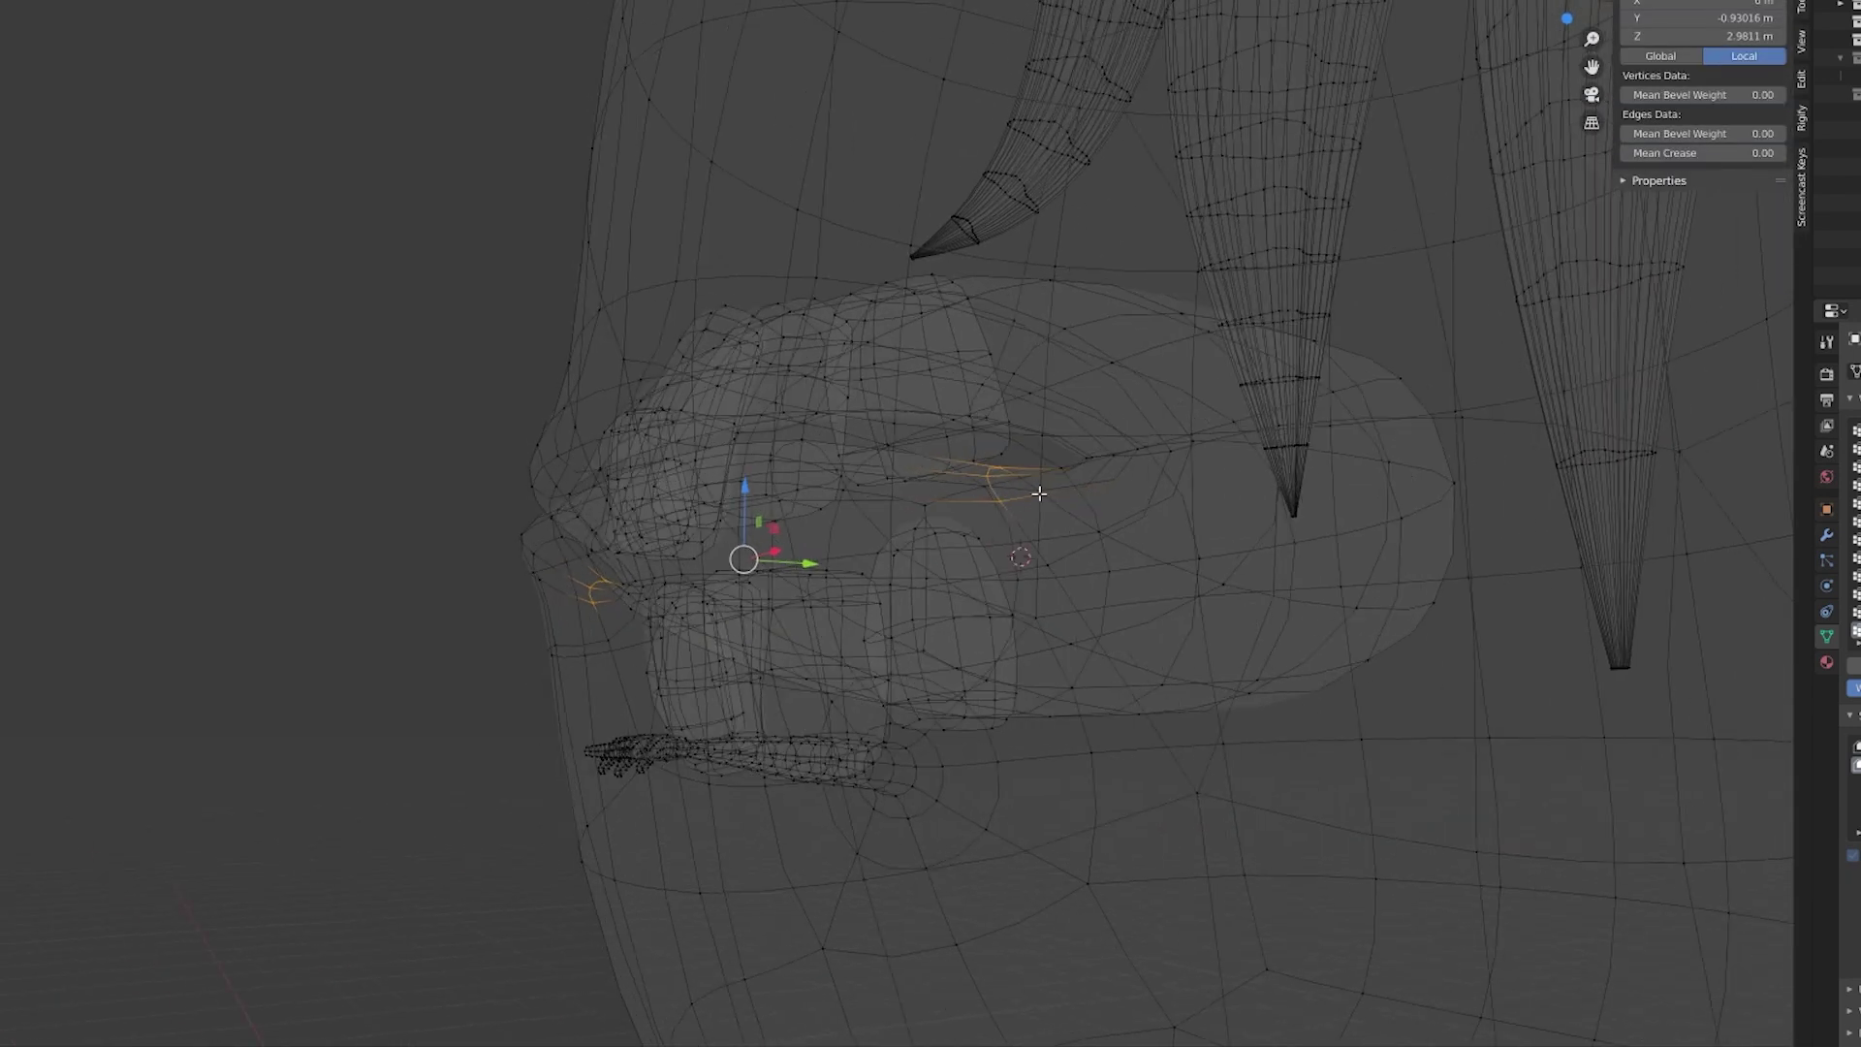
pyautogui.moveTo(617, 626); pyautogui.dragTo(572, 610, button='middle')
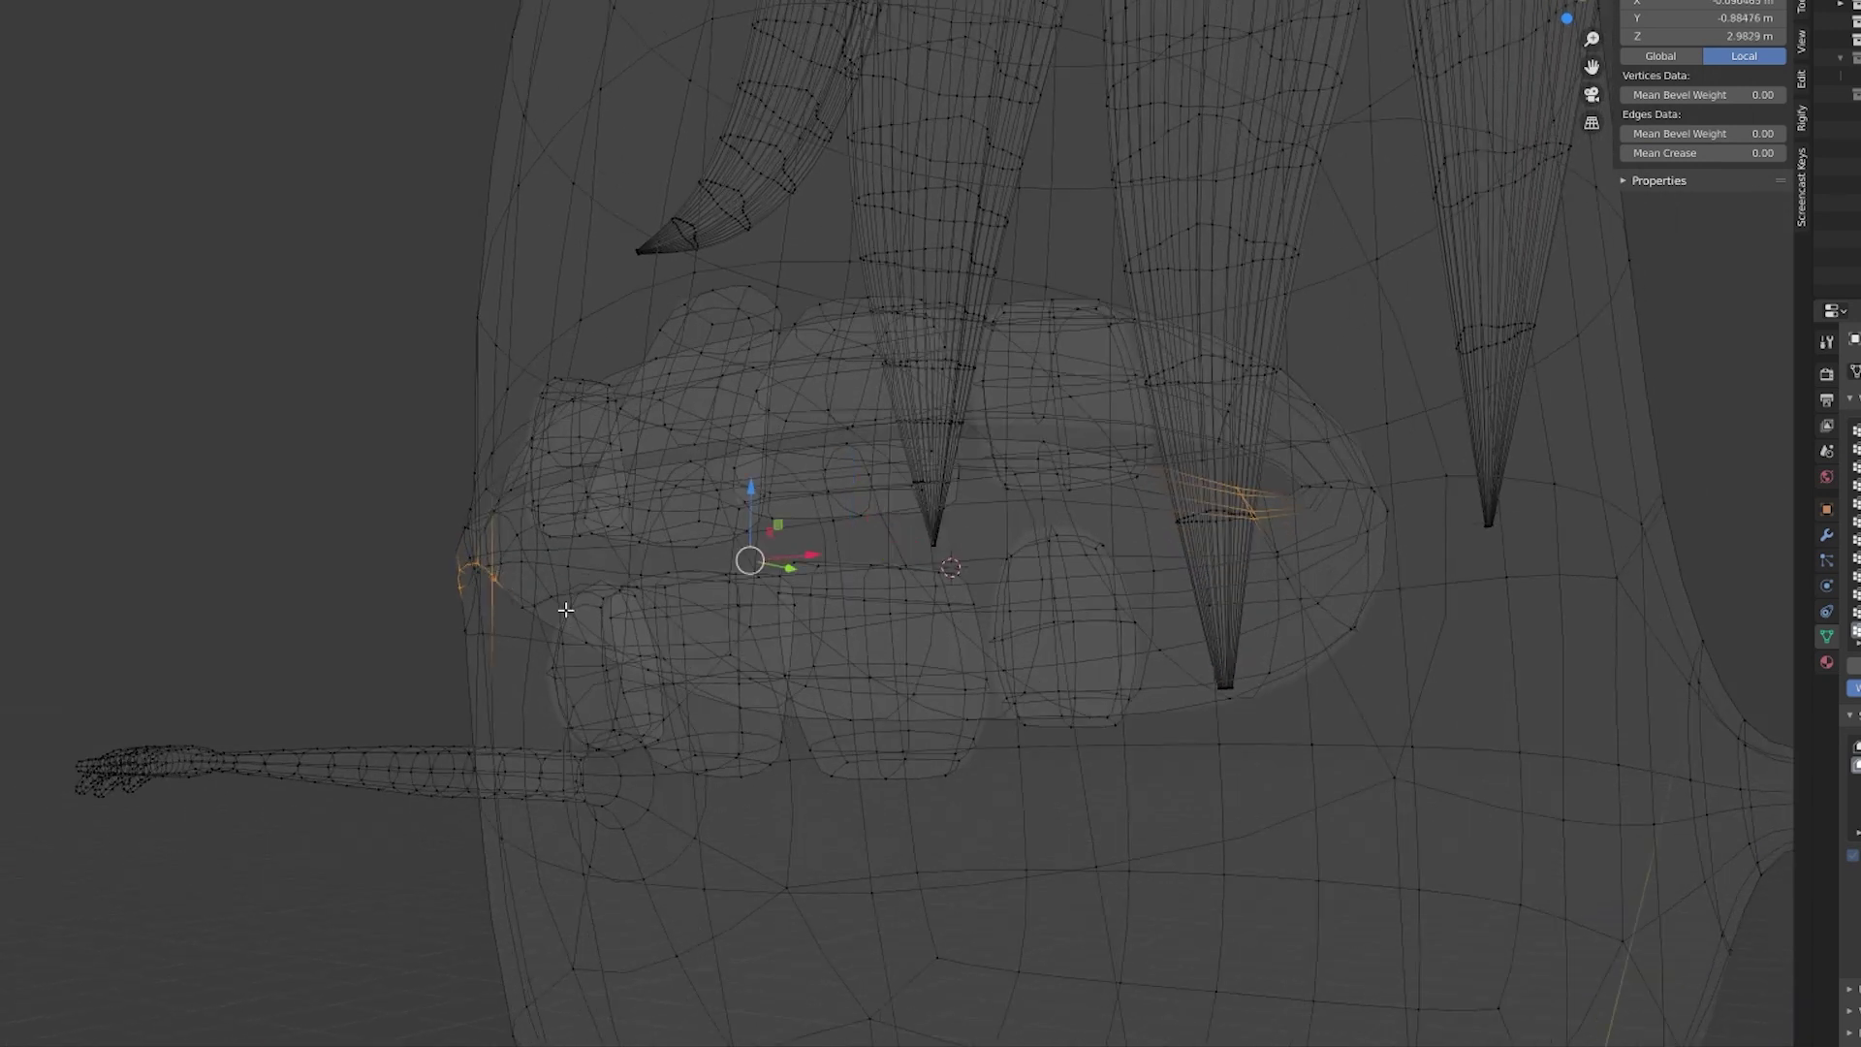
pyautogui.press('KP_1')
pyautogui.keyDown('shift'); pyautogui.click(271, 529); pyautogui.keyUp('shift')
pyautogui.moveTo(490, 525); pyautogui.dragTo(361, 536, button='middle')
pyautogui.press('KP_3')
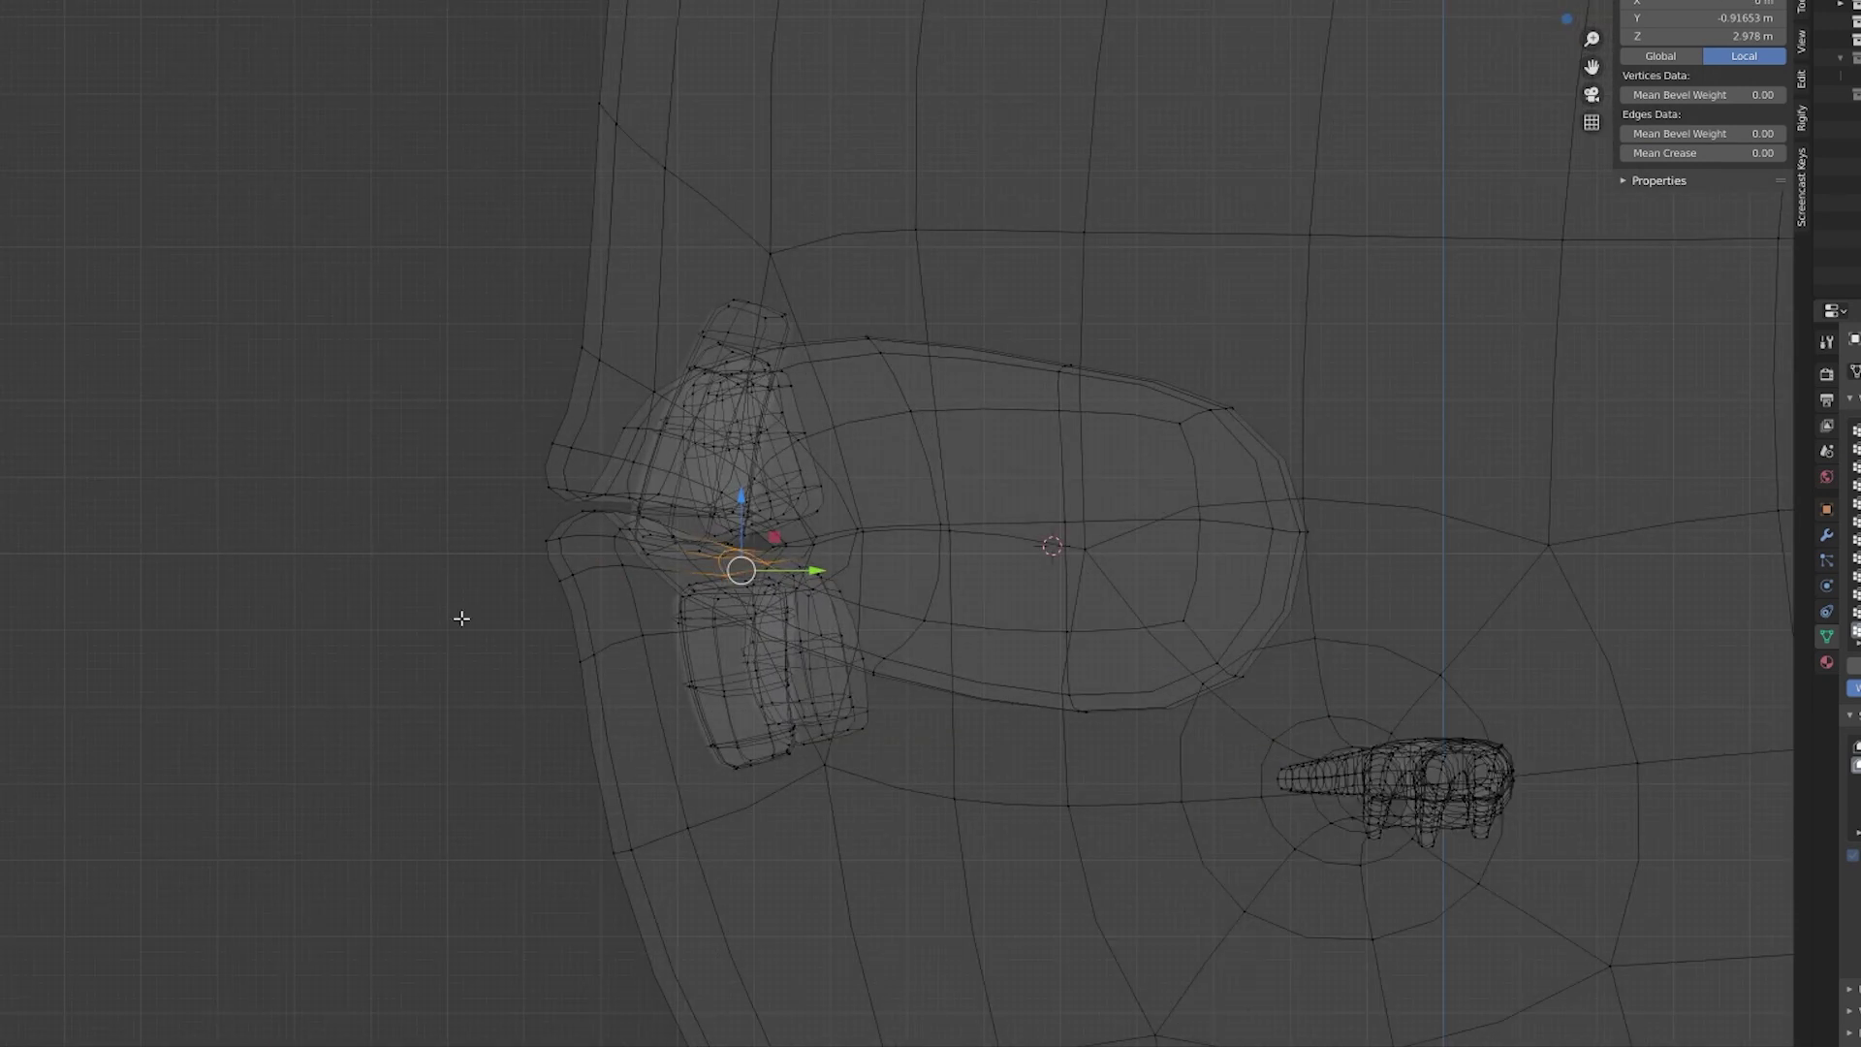
# - Raise the lower-lip vertices near the mouth corners about 0.043 m along Z with a proportional size of 0.123
pyautogui.hotkey('shift', 'z')
pyautogui.press('g')
pyautogui.press('z')
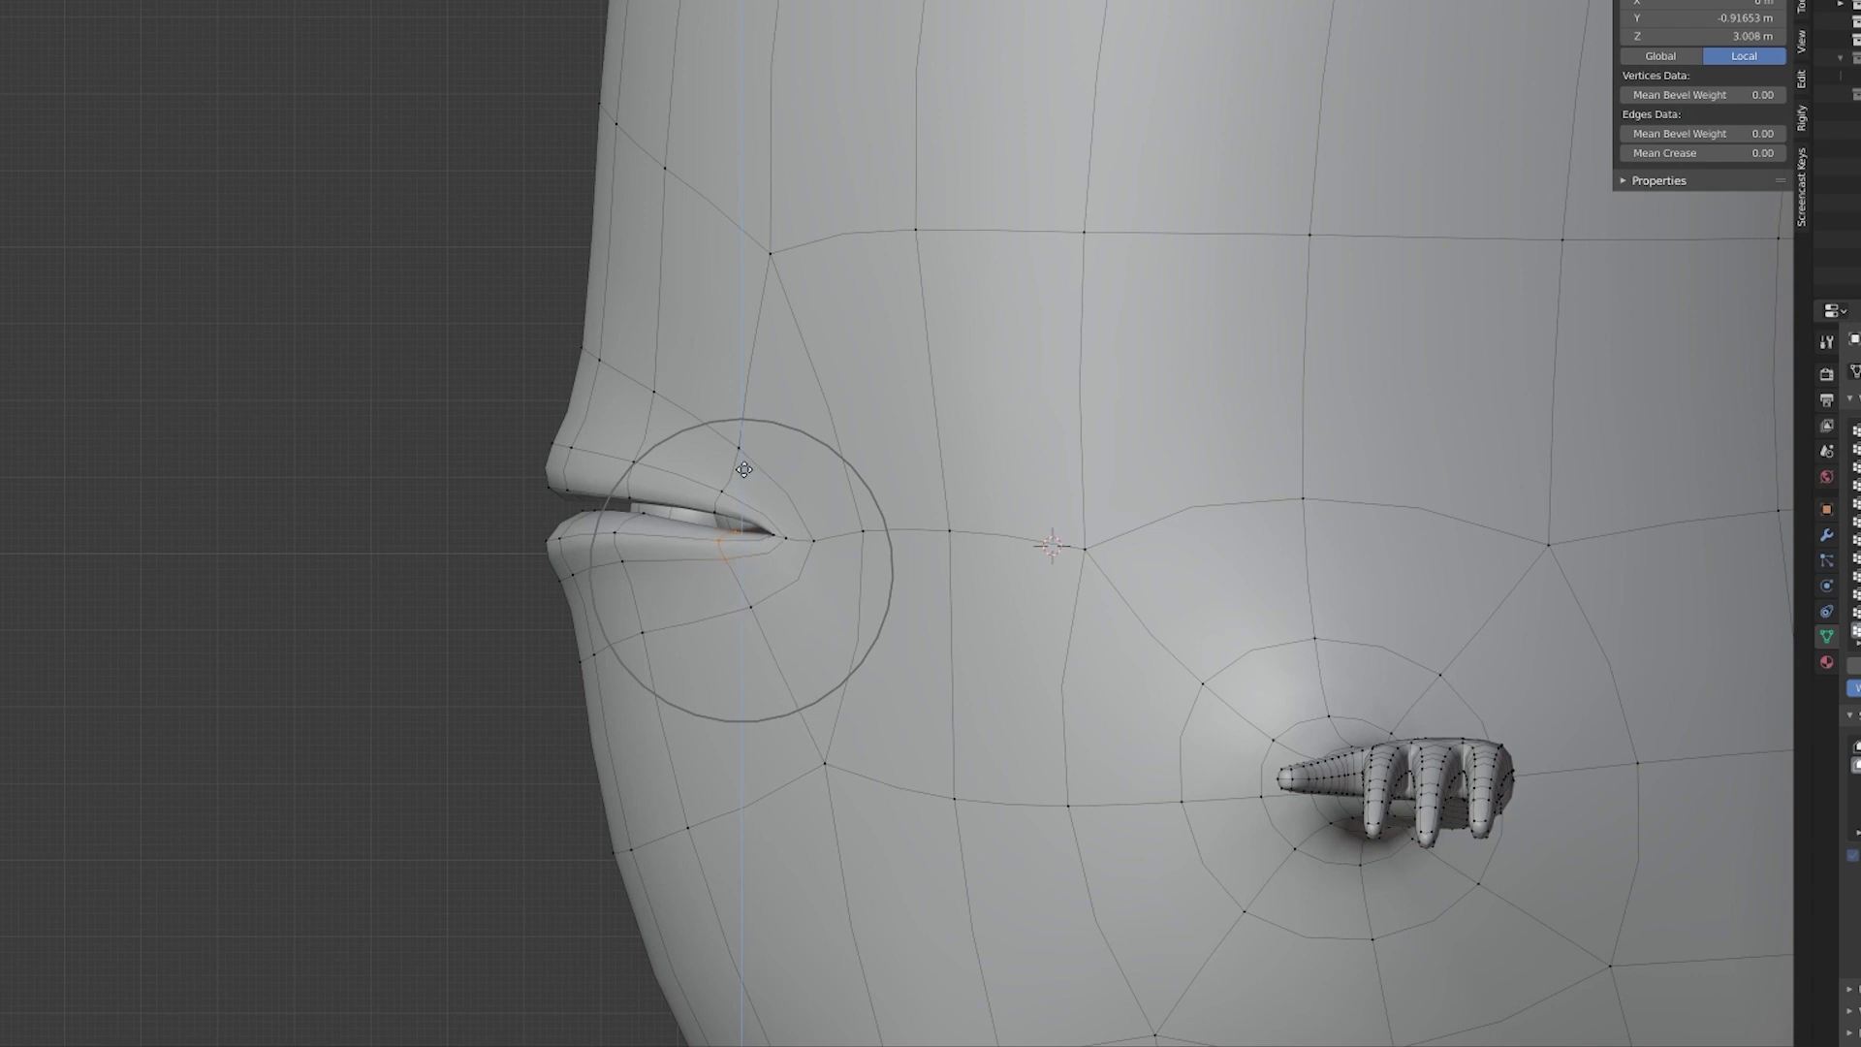
pyautogui.scroll(3, 743, 475)
pyautogui.click(746, 462)
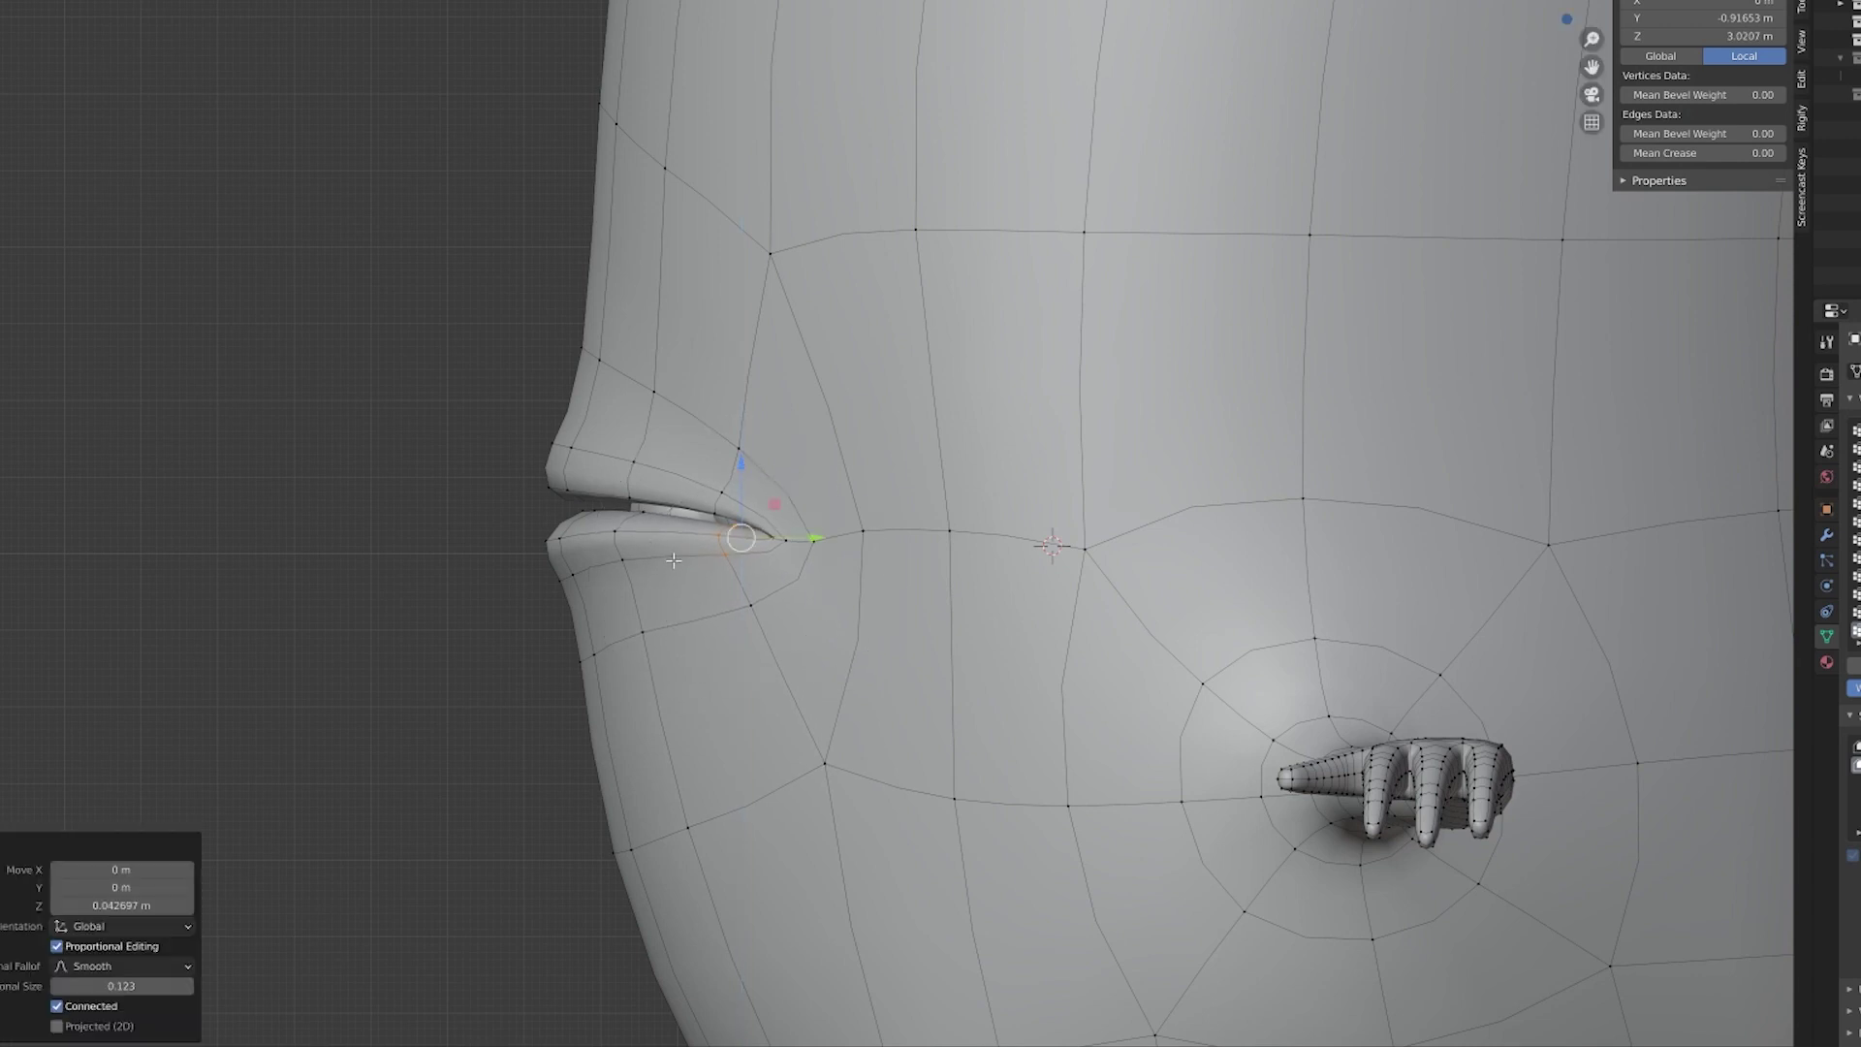
# - Select the vertices across the middle of the lower lip in the front orthographic view
pyautogui.moveTo(709, 617); pyautogui.dragTo(919, 641, button='middle')
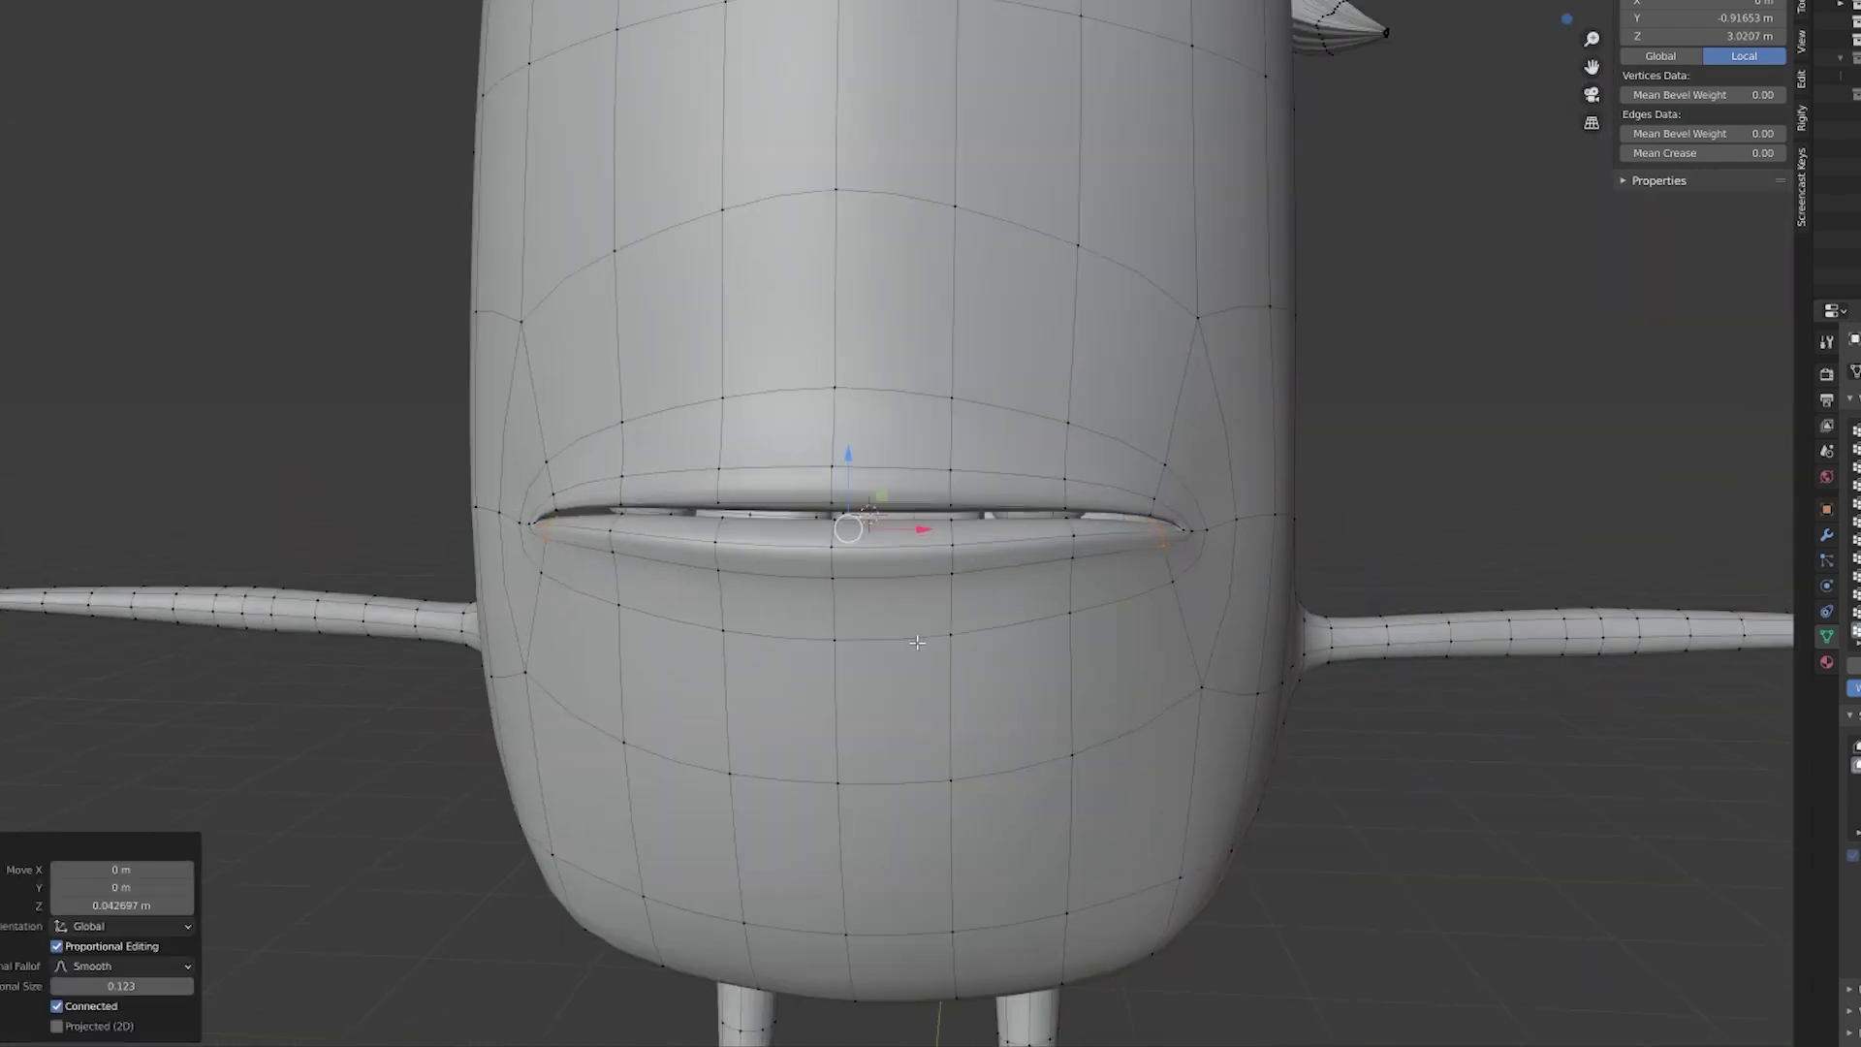
pyautogui.scroll(3, 806, 610)
pyautogui.press('KP_1')
pyautogui.click(857, 553)
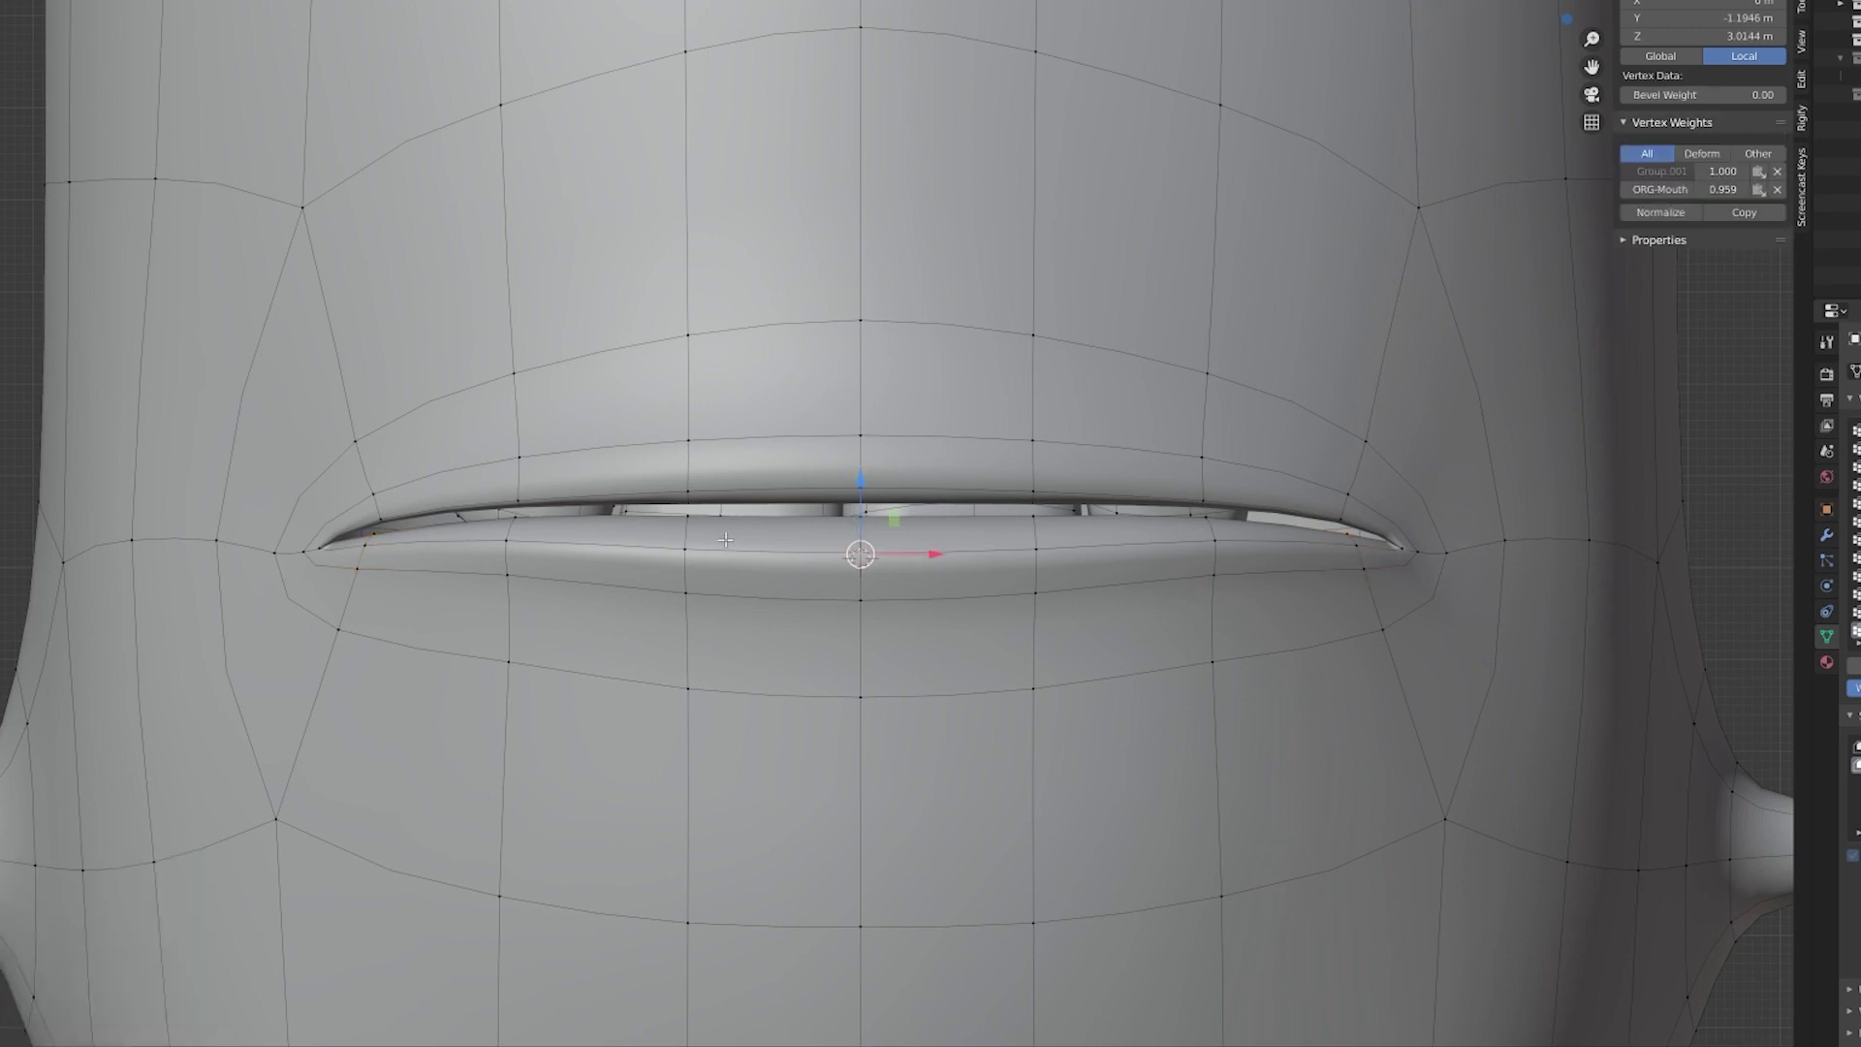
pyautogui.keyDown('shift'); pyautogui.click(859, 517); pyautogui.keyUp('shift')
pyautogui.keyDown('shift'); pyautogui.click(687, 549); pyautogui.keyUp('shift')
pyautogui.keyDown('shift'); pyautogui.click(861, 600); pyautogui.keyUp('shift')
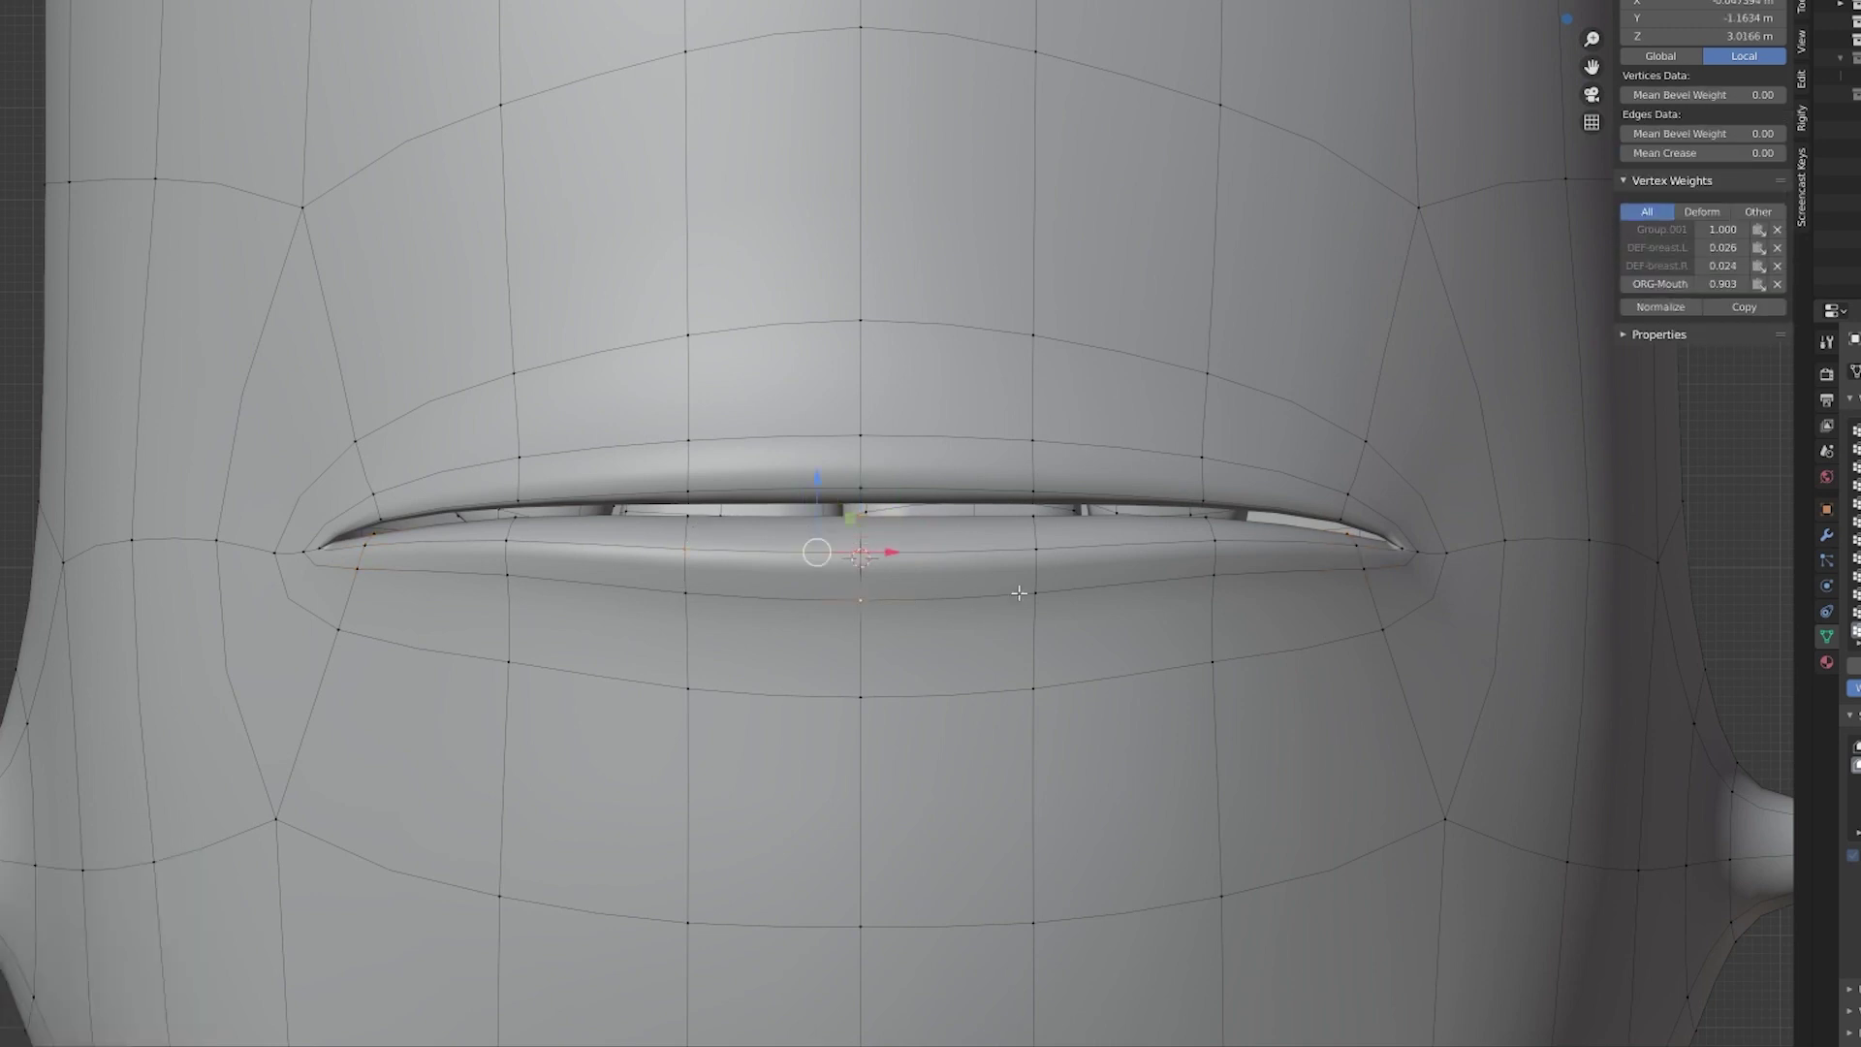
pyautogui.keyDown('shift'); pyautogui.click(1034, 532); pyautogui.keyUp('shift')
pyautogui.keyDown('shift'); pyautogui.click(1033, 592); pyautogui.keyUp('shift')
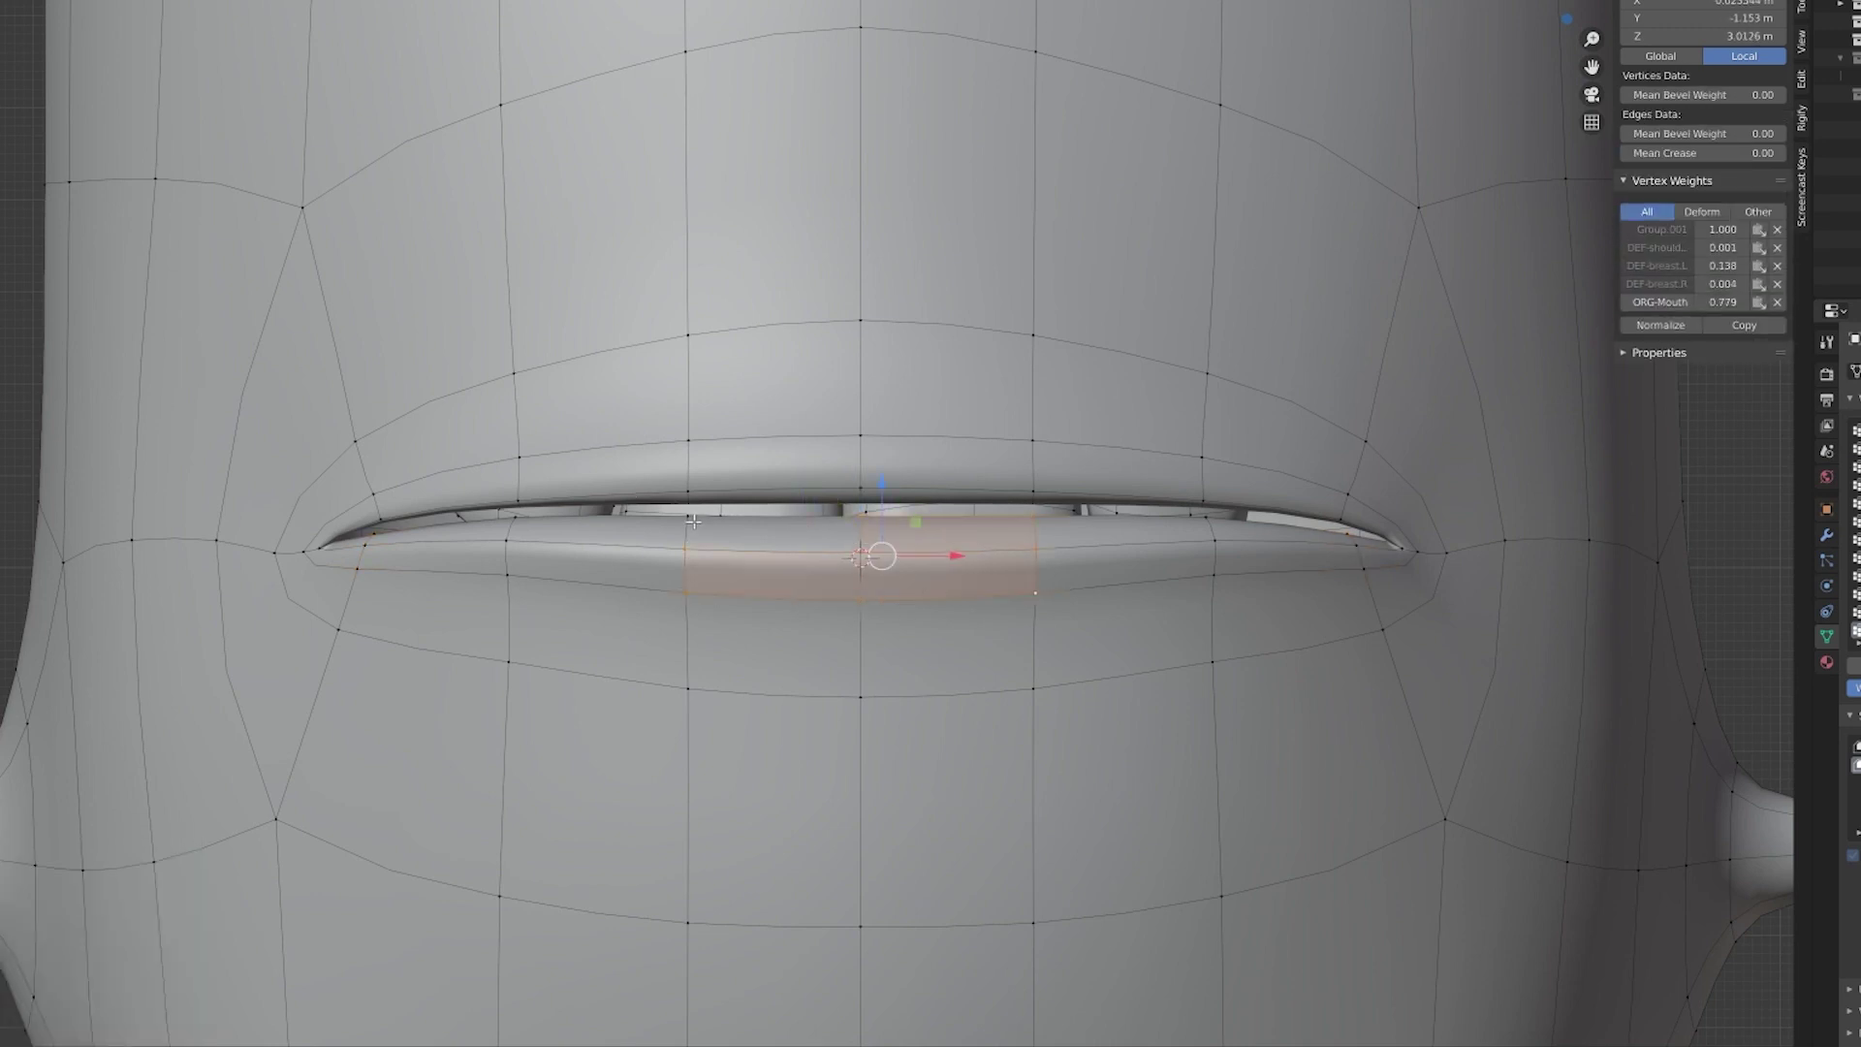
pyautogui.keyDown('shift'); pyautogui.click(687, 517); pyautogui.keyUp('shift')
# - Grow the lower-lip selection outward and deselect the row of faces below the lip
pyautogui.press('KP_3')
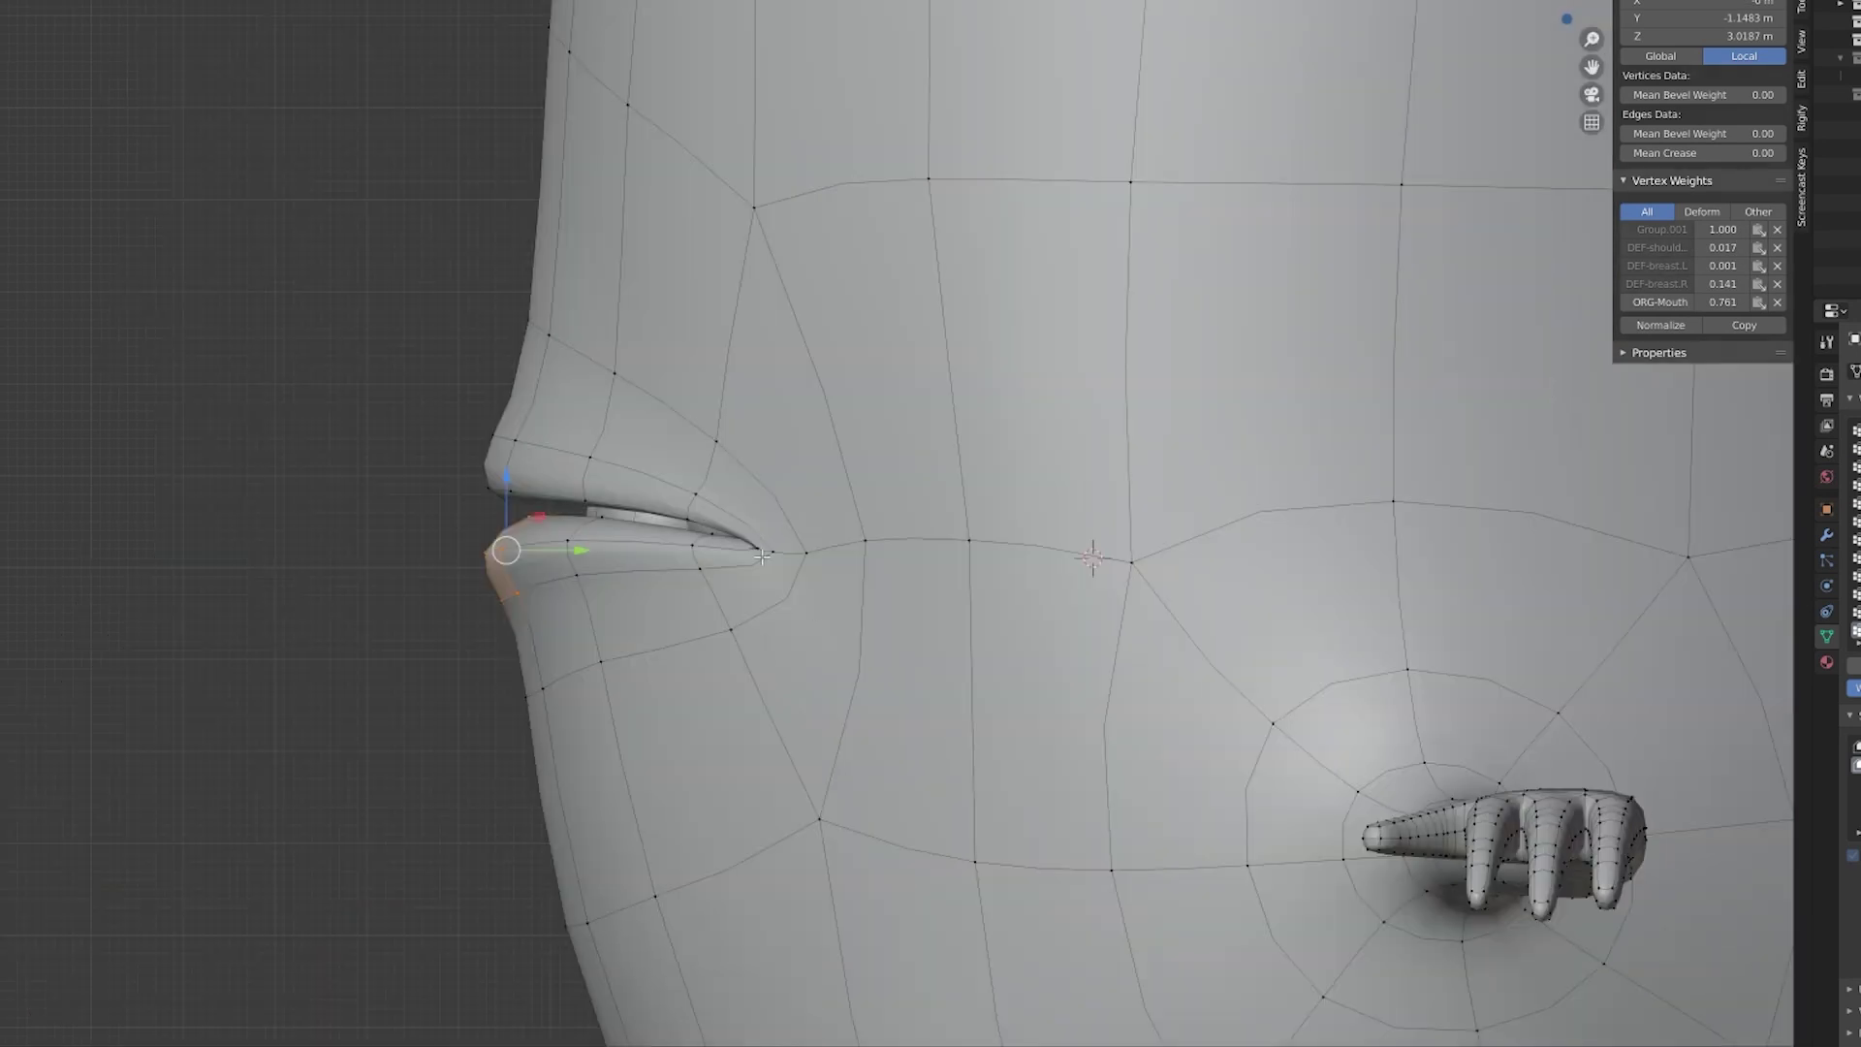
pyautogui.hotkey('alt', 'z')
pyautogui.press('ctrl+KP_Add')
pyautogui.press('ctrl+KP_Subtract')
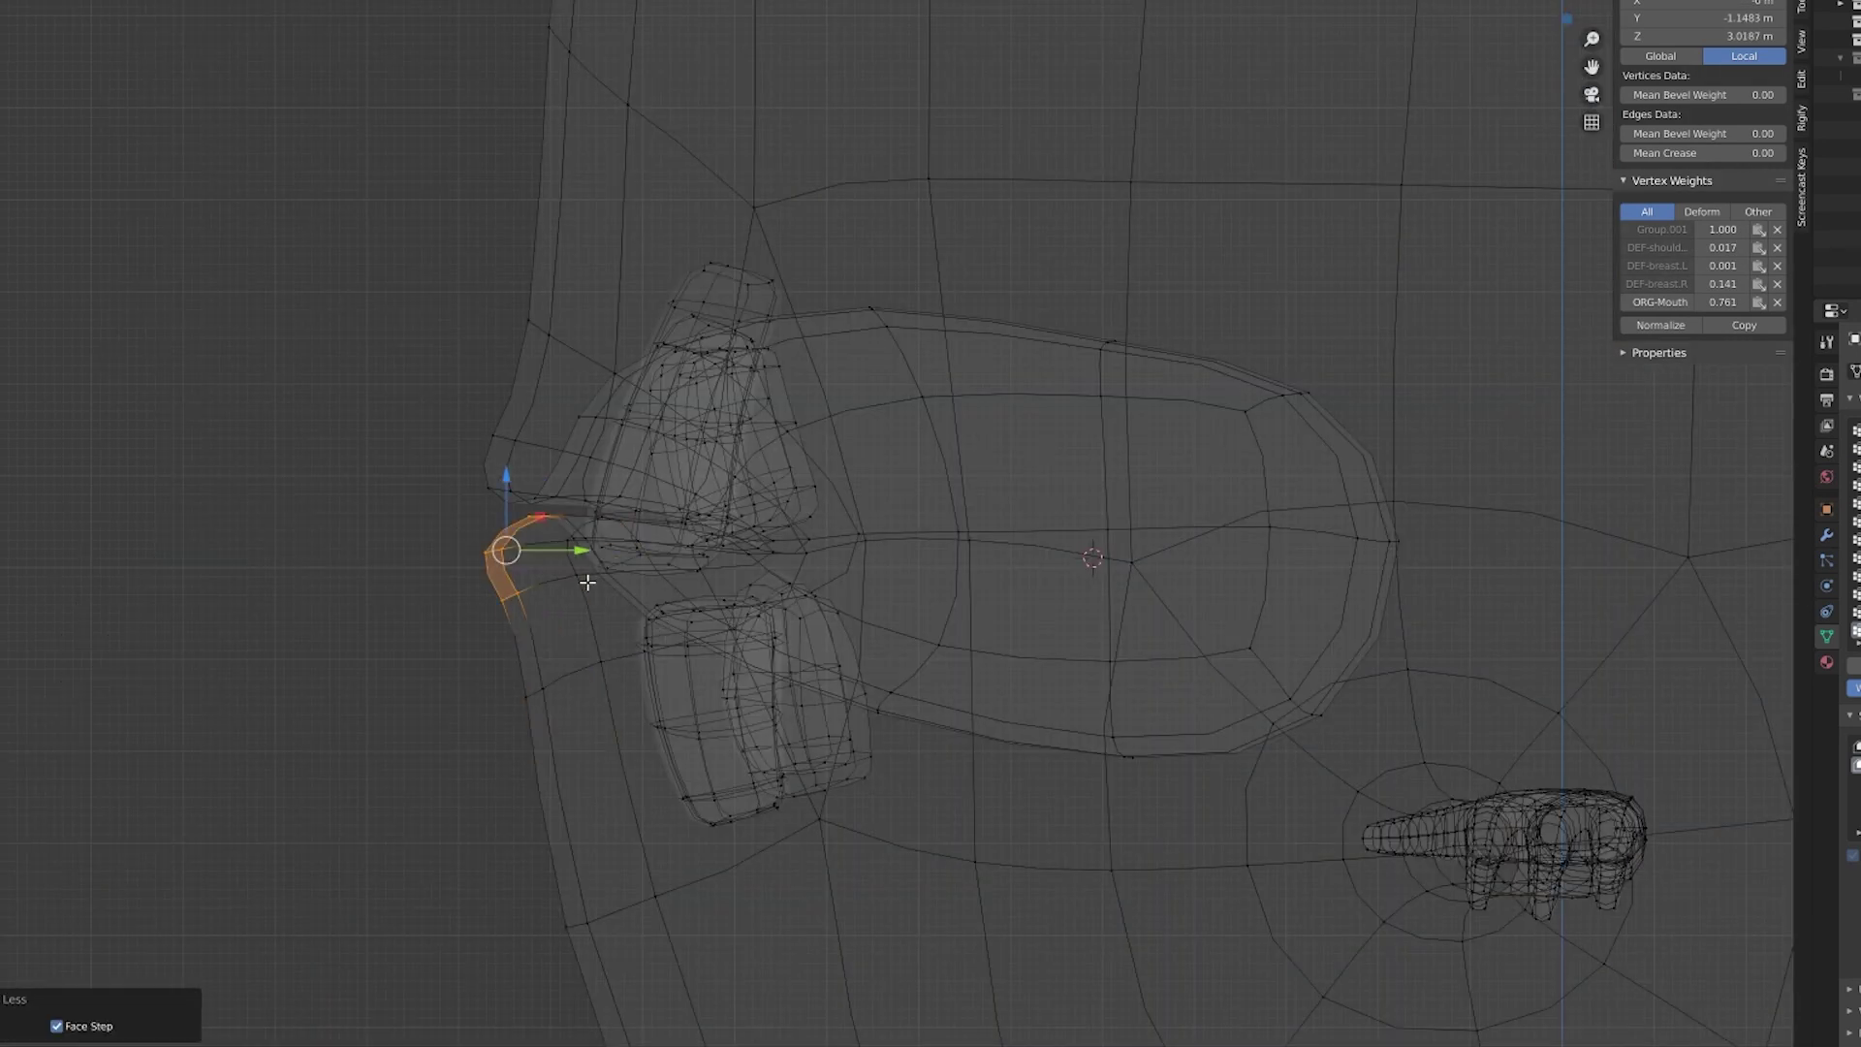
pyautogui.press('ctrl+KP_Add')
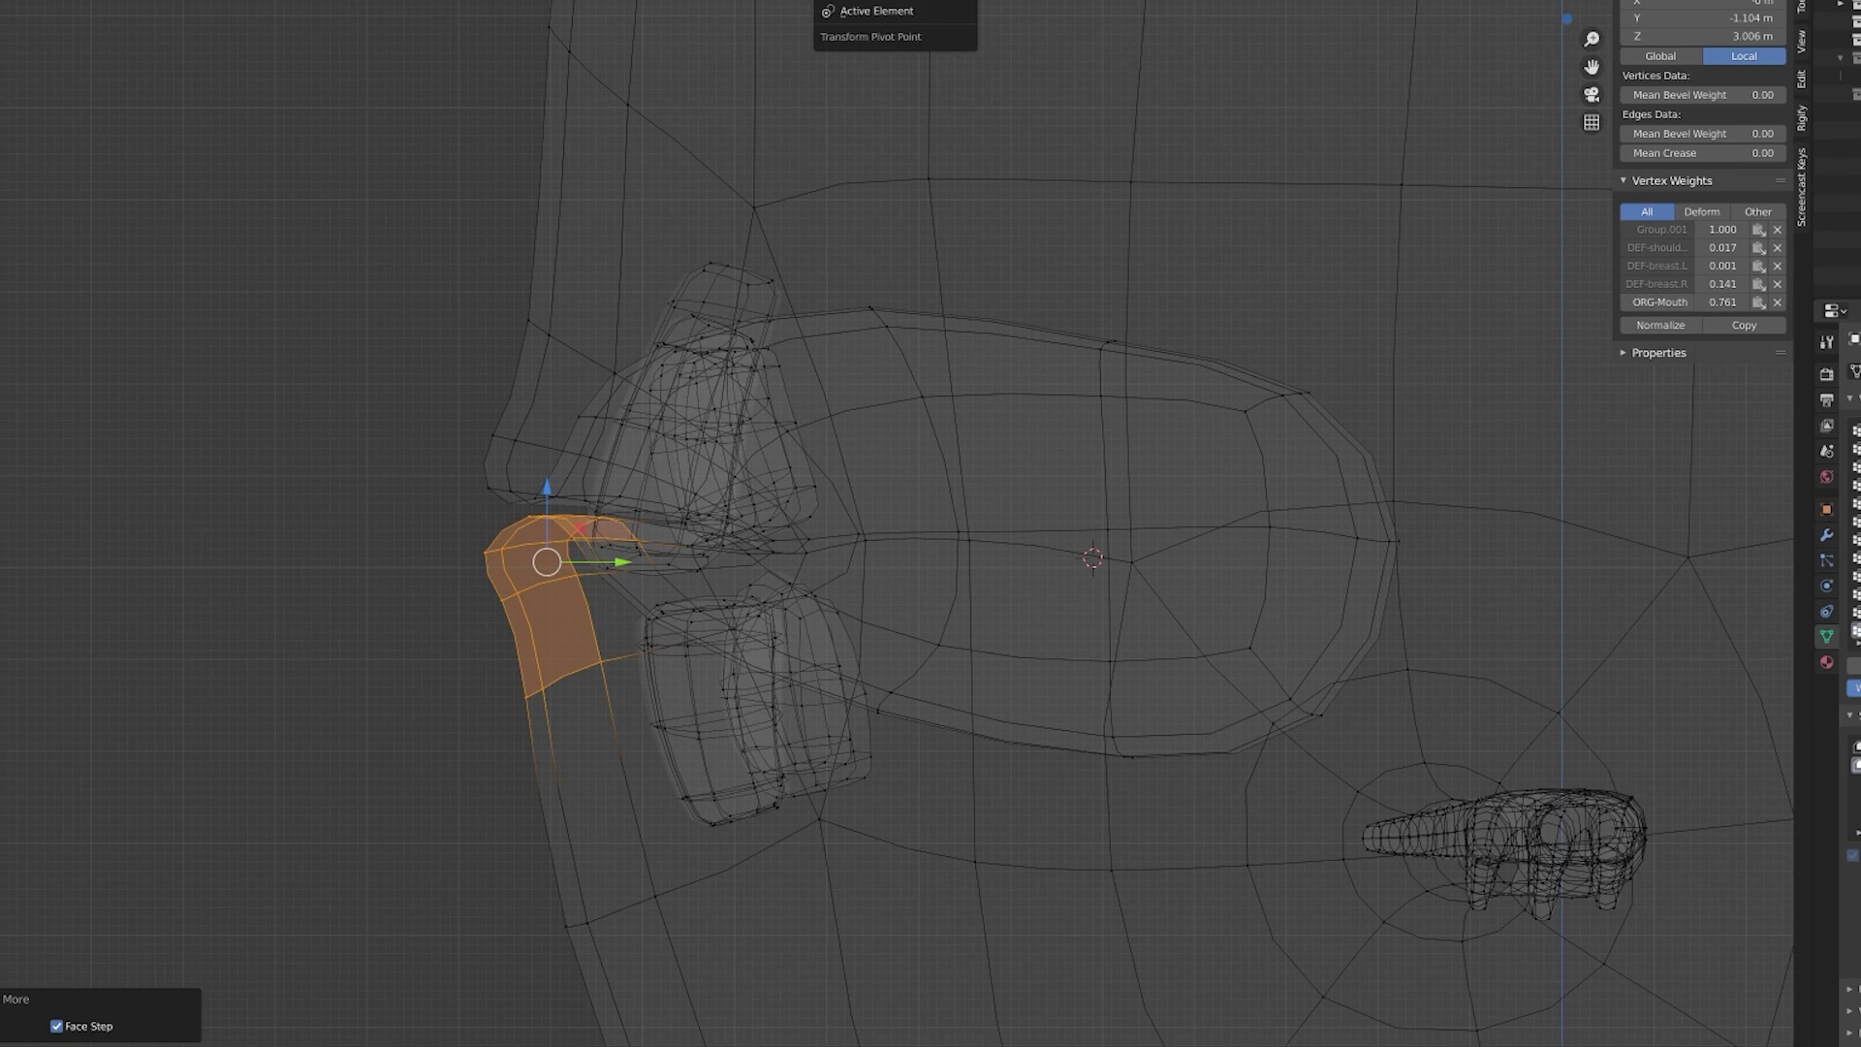
pyautogui.hotkey('alt', 'z')
pyautogui.press('KP_1')
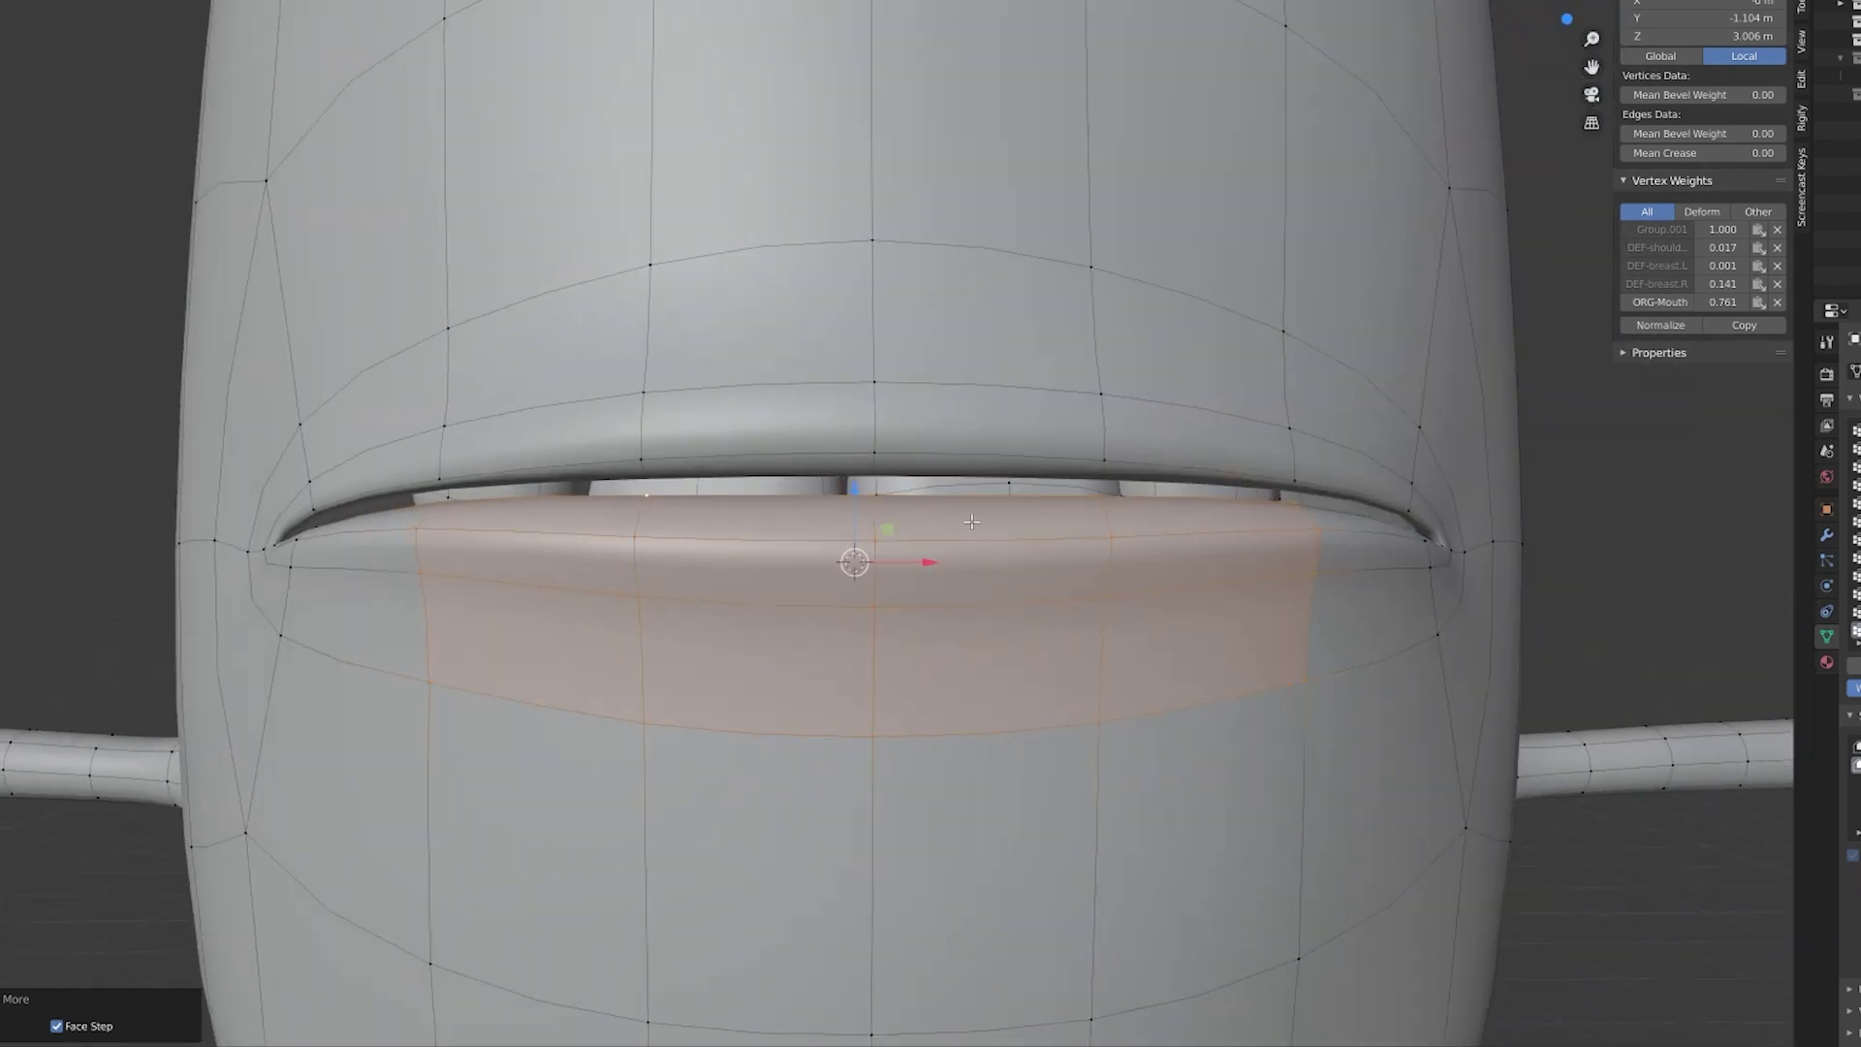
pyautogui.moveTo(973, 522); pyautogui.dragTo(960, 500, button='middle')
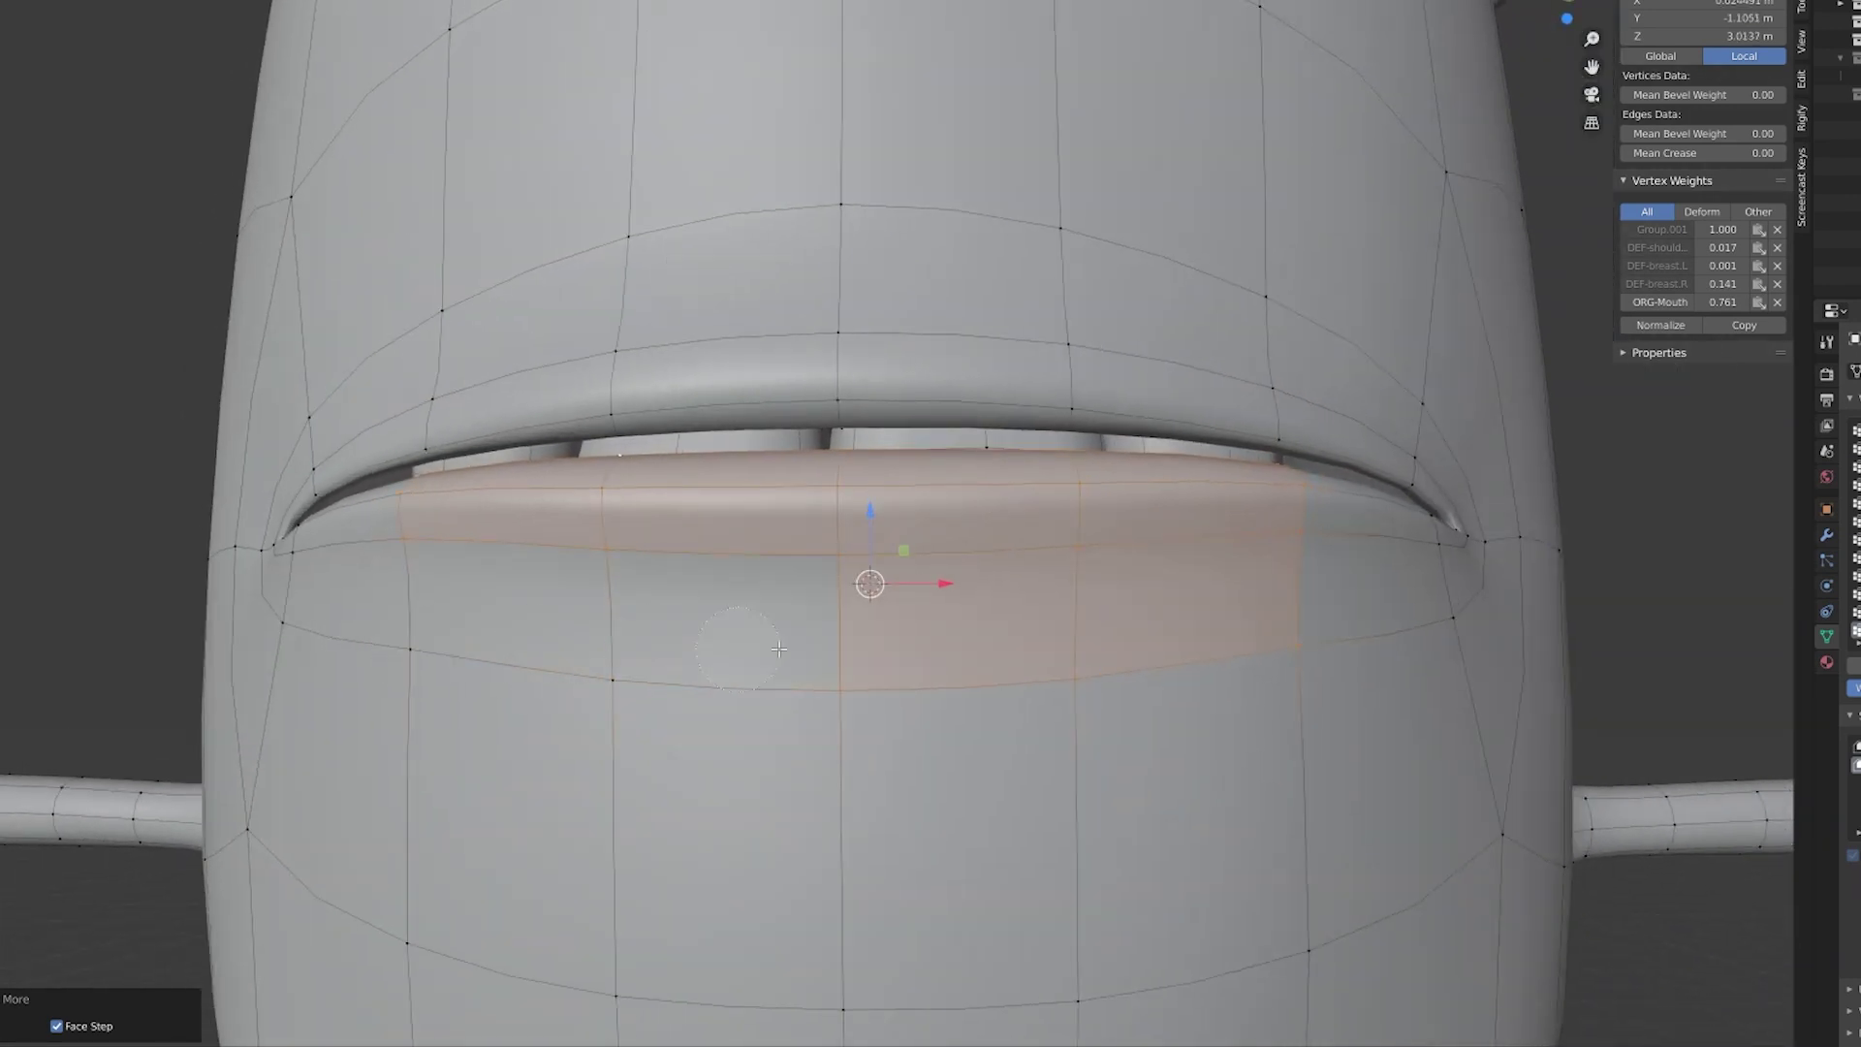
pyautogui.scroll(-3, 1303, 634)
# - Rotate the lower lip by about -1.55° around the 3D cursor in the right view with a proportional size of 0.123
pyautogui.press('KP_3')
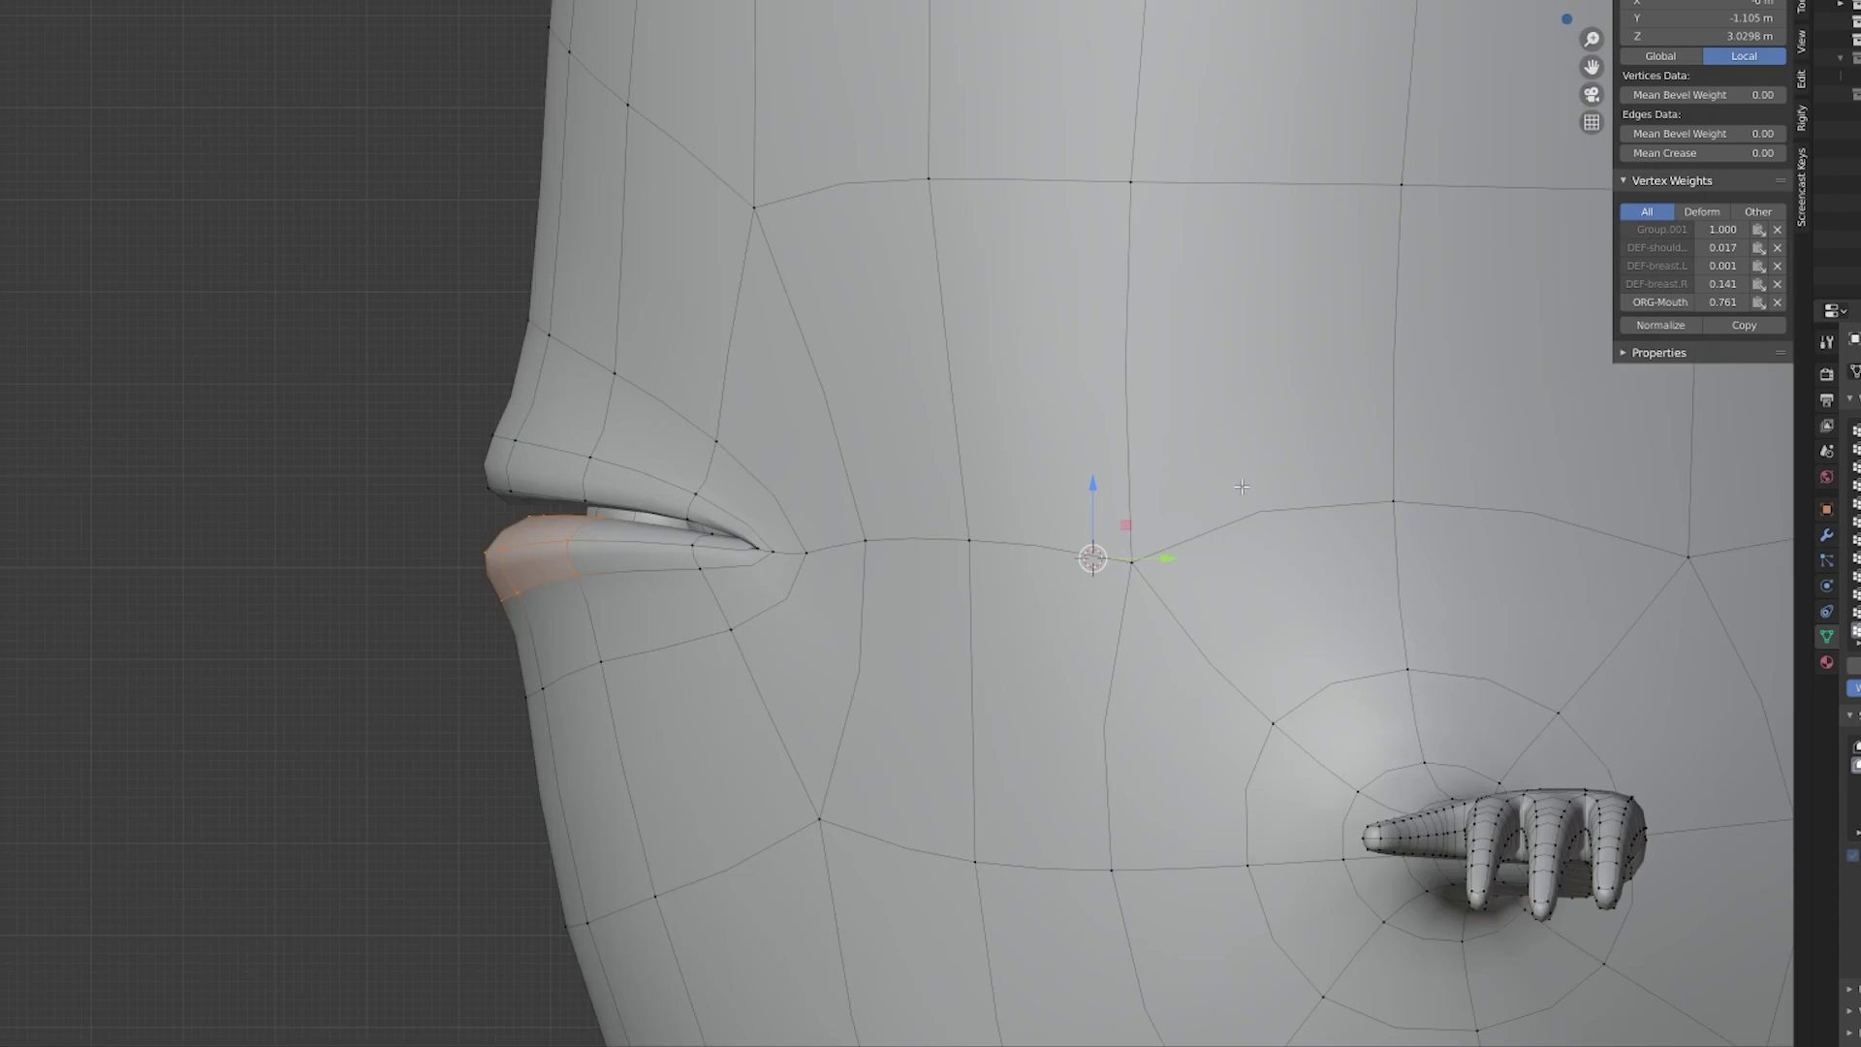
pyautogui.press('s')
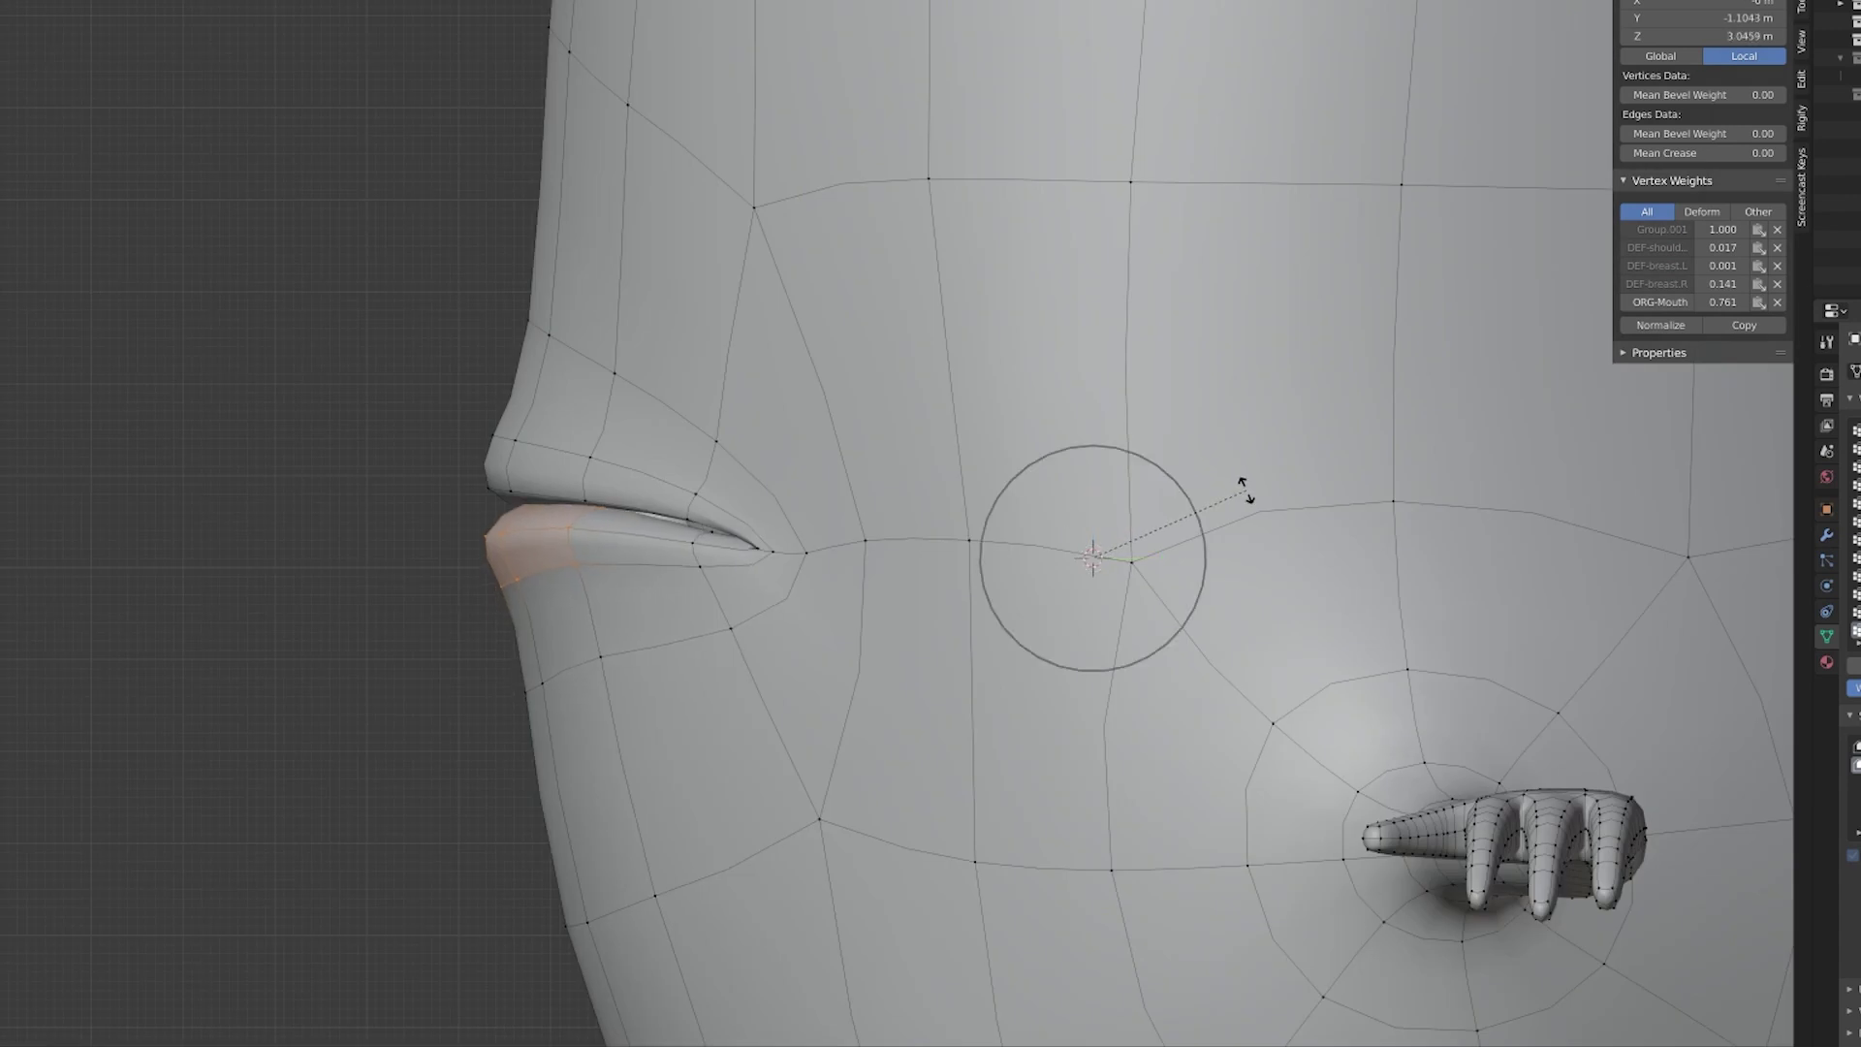
pyautogui.click(1245, 491)
# - Select the lower-lip vertices near one mouth corner in wireframe shading
pyautogui.hotkey('shift', 'z')
pyautogui.scroll(2, 619, 611)
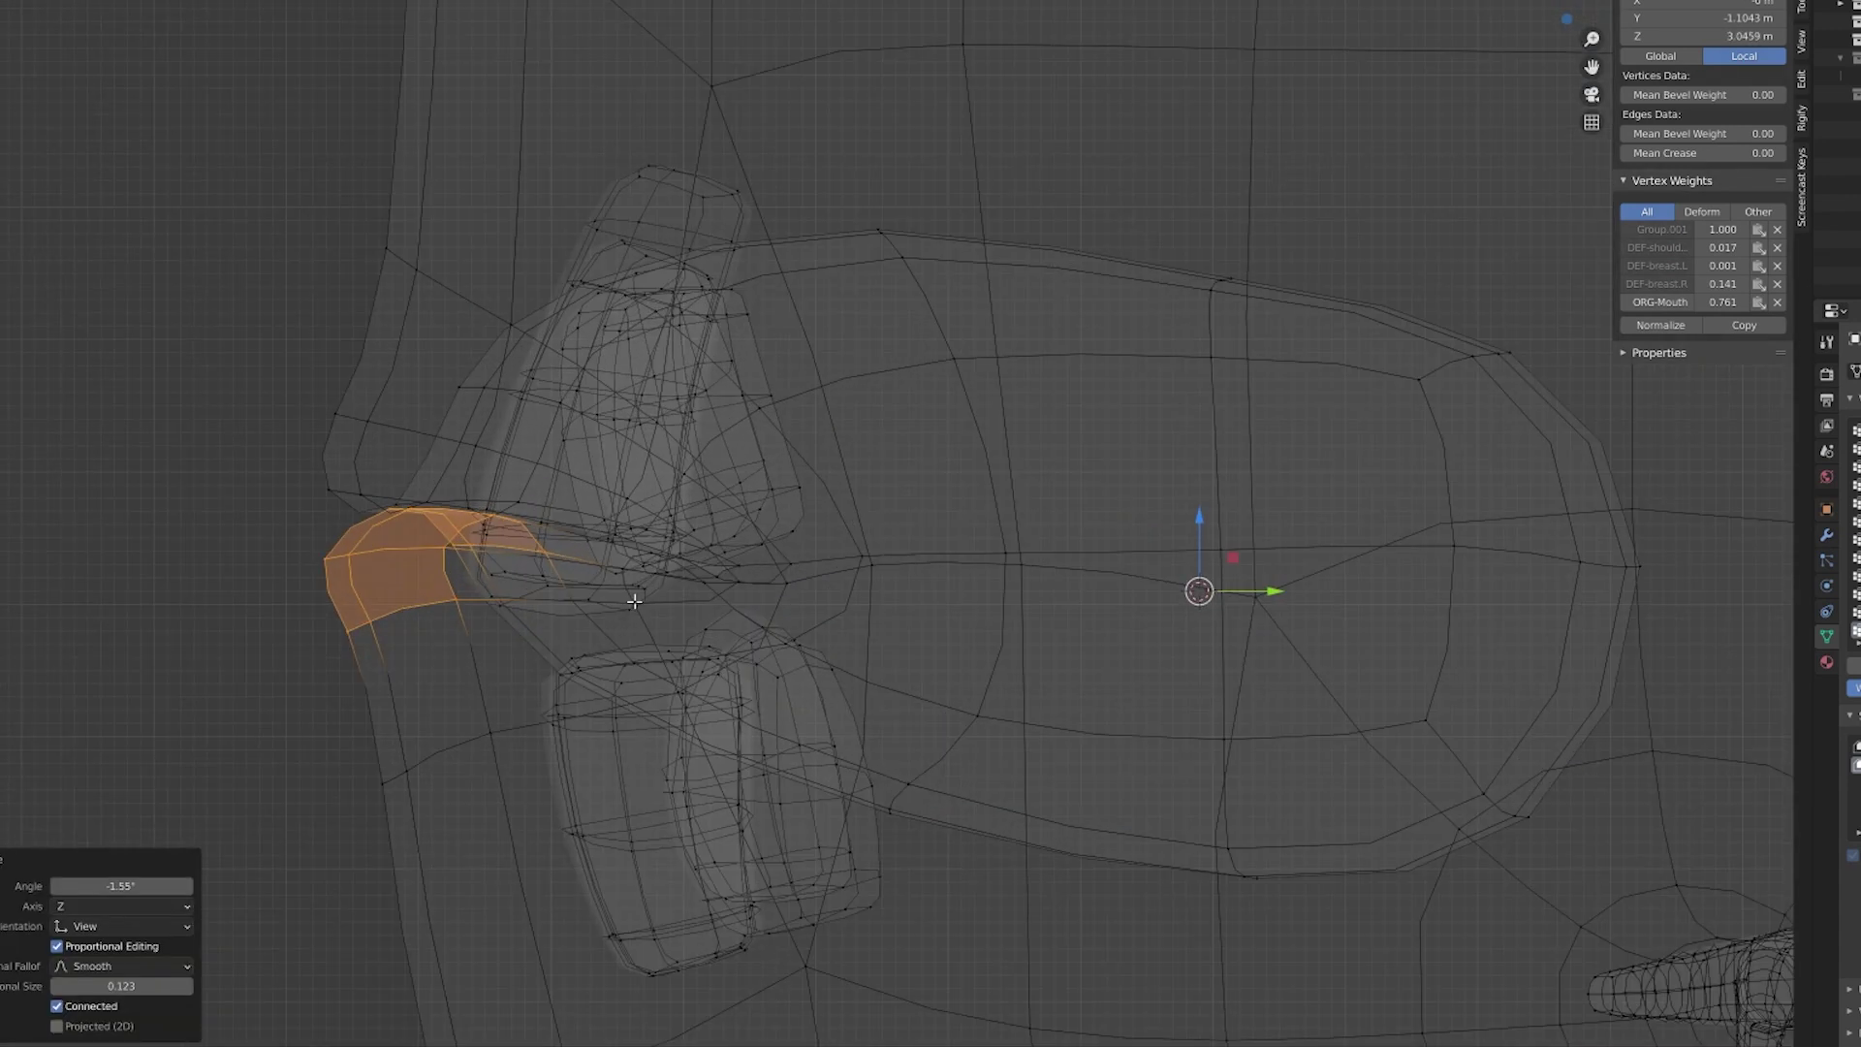
pyautogui.click(633, 600)
pyautogui.keyDown('shift'); pyautogui.click(625, 568); pyautogui.keyUp('shift')
pyautogui.keyDown('shift'); pyautogui.click(647, 558); pyautogui.keyUp('shift')
pyautogui.moveTo(647, 559); pyautogui.dragTo(669, 619, button='middle')
pyautogui.press('KP_3')
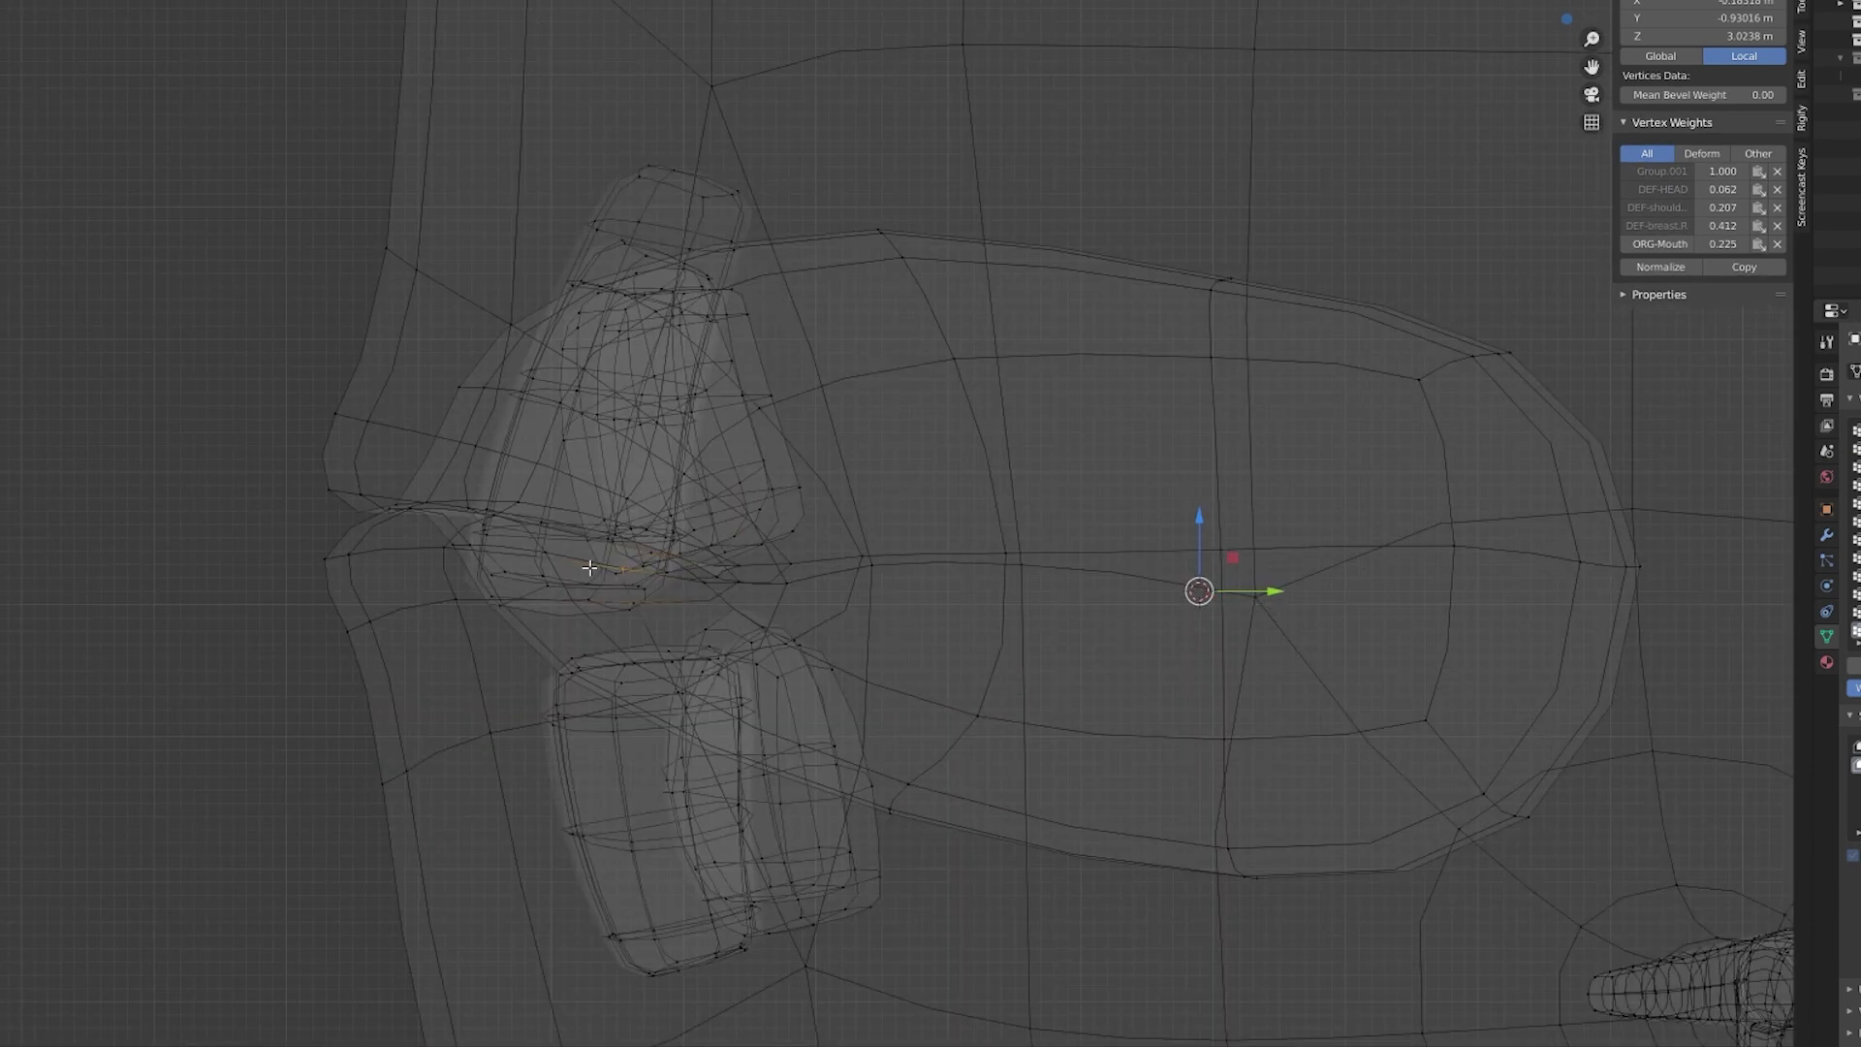
# - Extend the selection with circle select to the matching lower-lip vertices near both mouth corners
pyautogui.scroll(3, 640, 624)
pyautogui.press('c')
pyautogui.scroll(-5, 506, 692)
pyautogui.moveTo(485, 690)
pyautogui.mouseDown()
pyautogui.moveTo(469, 677)
pyautogui.moveTo(498, 610)
pyautogui.moveTo(542, 611)
pyautogui.mouseUp()
pyautogui.rightClick(572, 630)
pyautogui.scroll(-1, 603, 650)
pyautogui.press('KP_1')
pyautogui.scroll(-2, 714, 557)
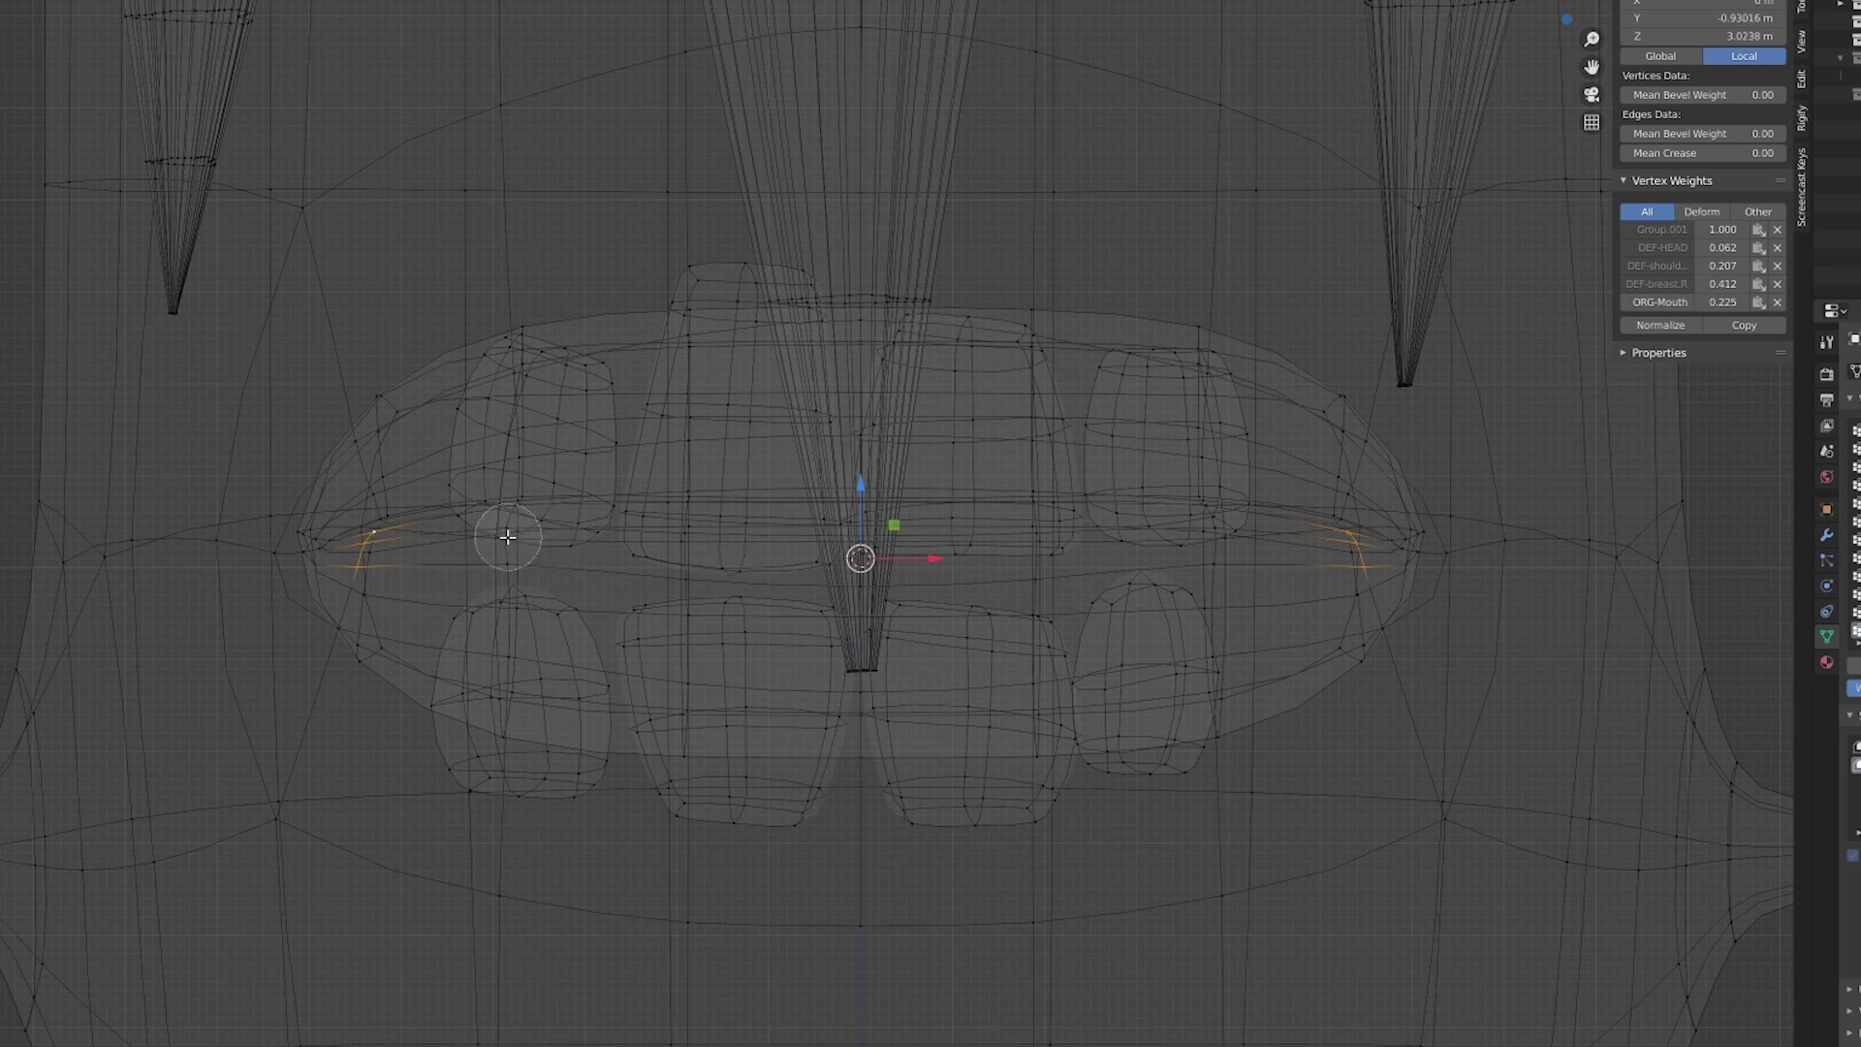
pyautogui.press('KP_3')
pyautogui.scroll(2, 933, 669)
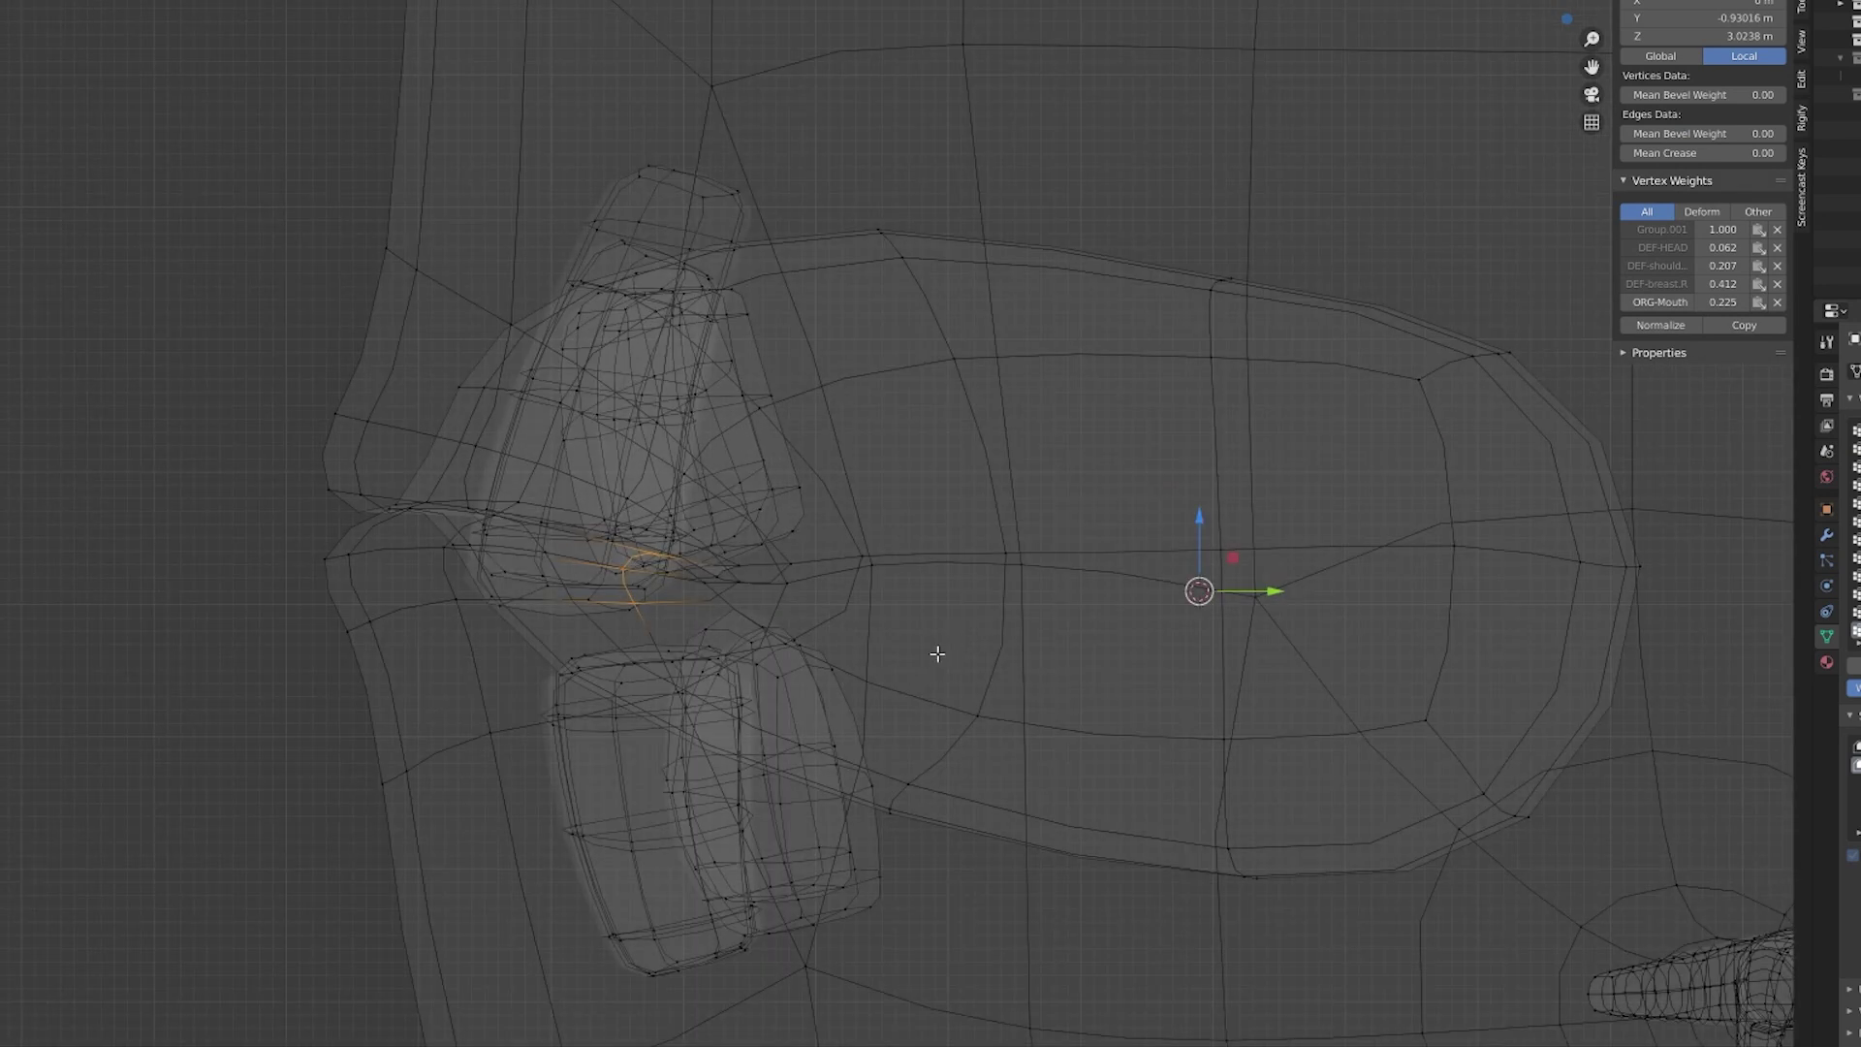
# - Rotate the vertices near the mouth corners by about -2.47° around the 3D cursor with a proportional size of 0.123
pyautogui.scroll(1, 938, 654)
pyautogui.hotkey('shift', 'z')
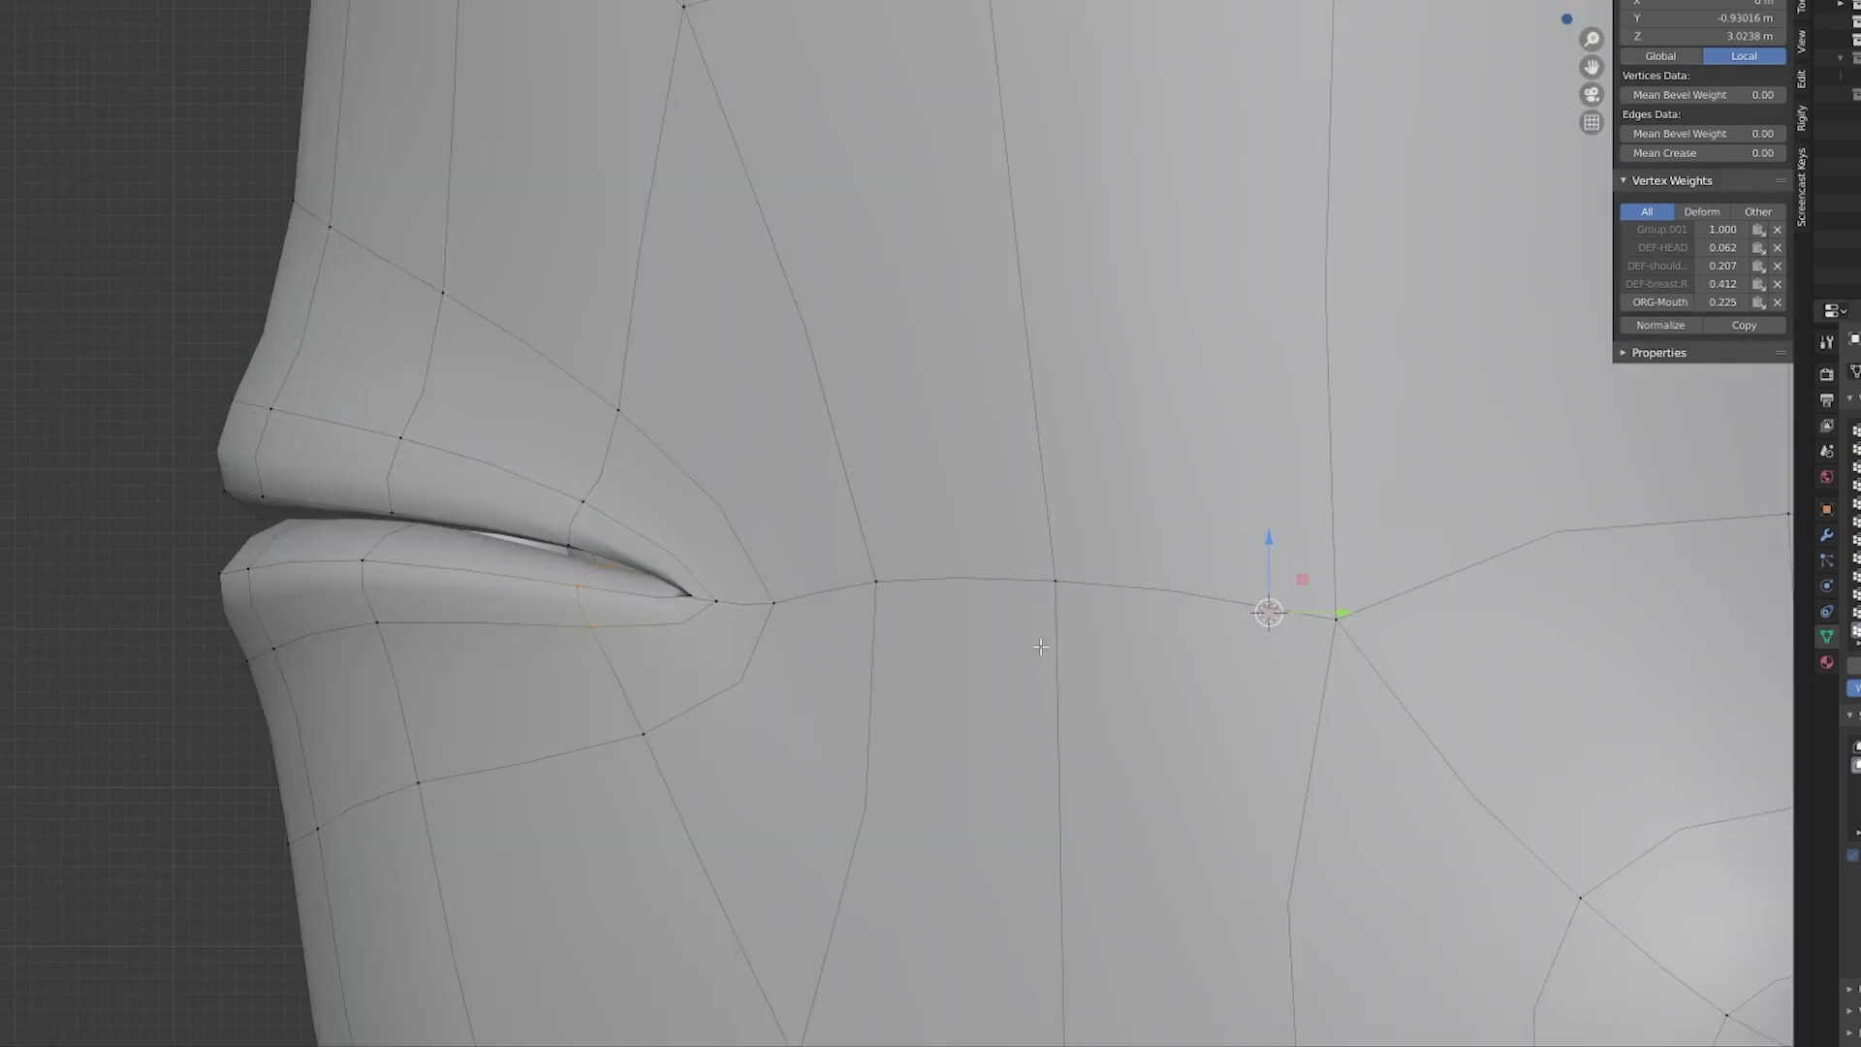
pyautogui.keyDown('shift'); pyautogui.moveTo(1383, 622); pyautogui.dragTo(1336, 623, button='middle'); pyautogui.keyUp('shift')
pyautogui.press('g')
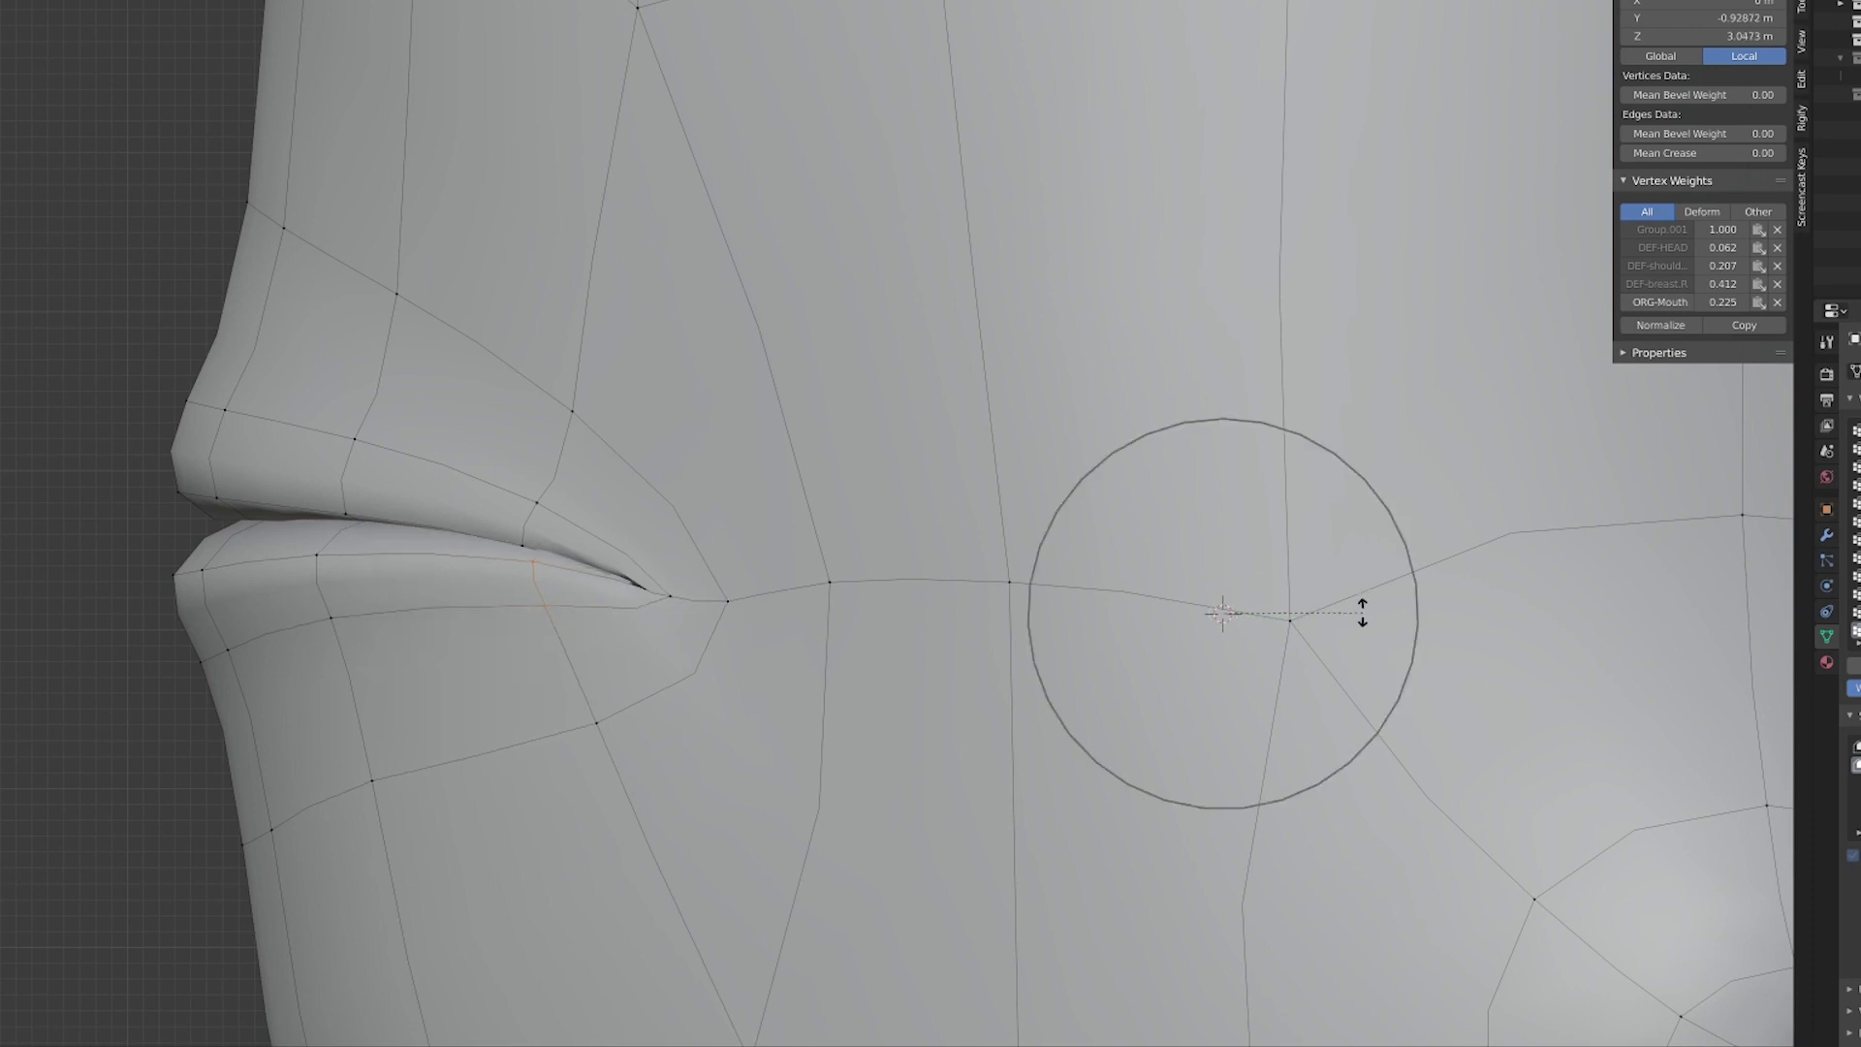
pyautogui.click(1363, 611)
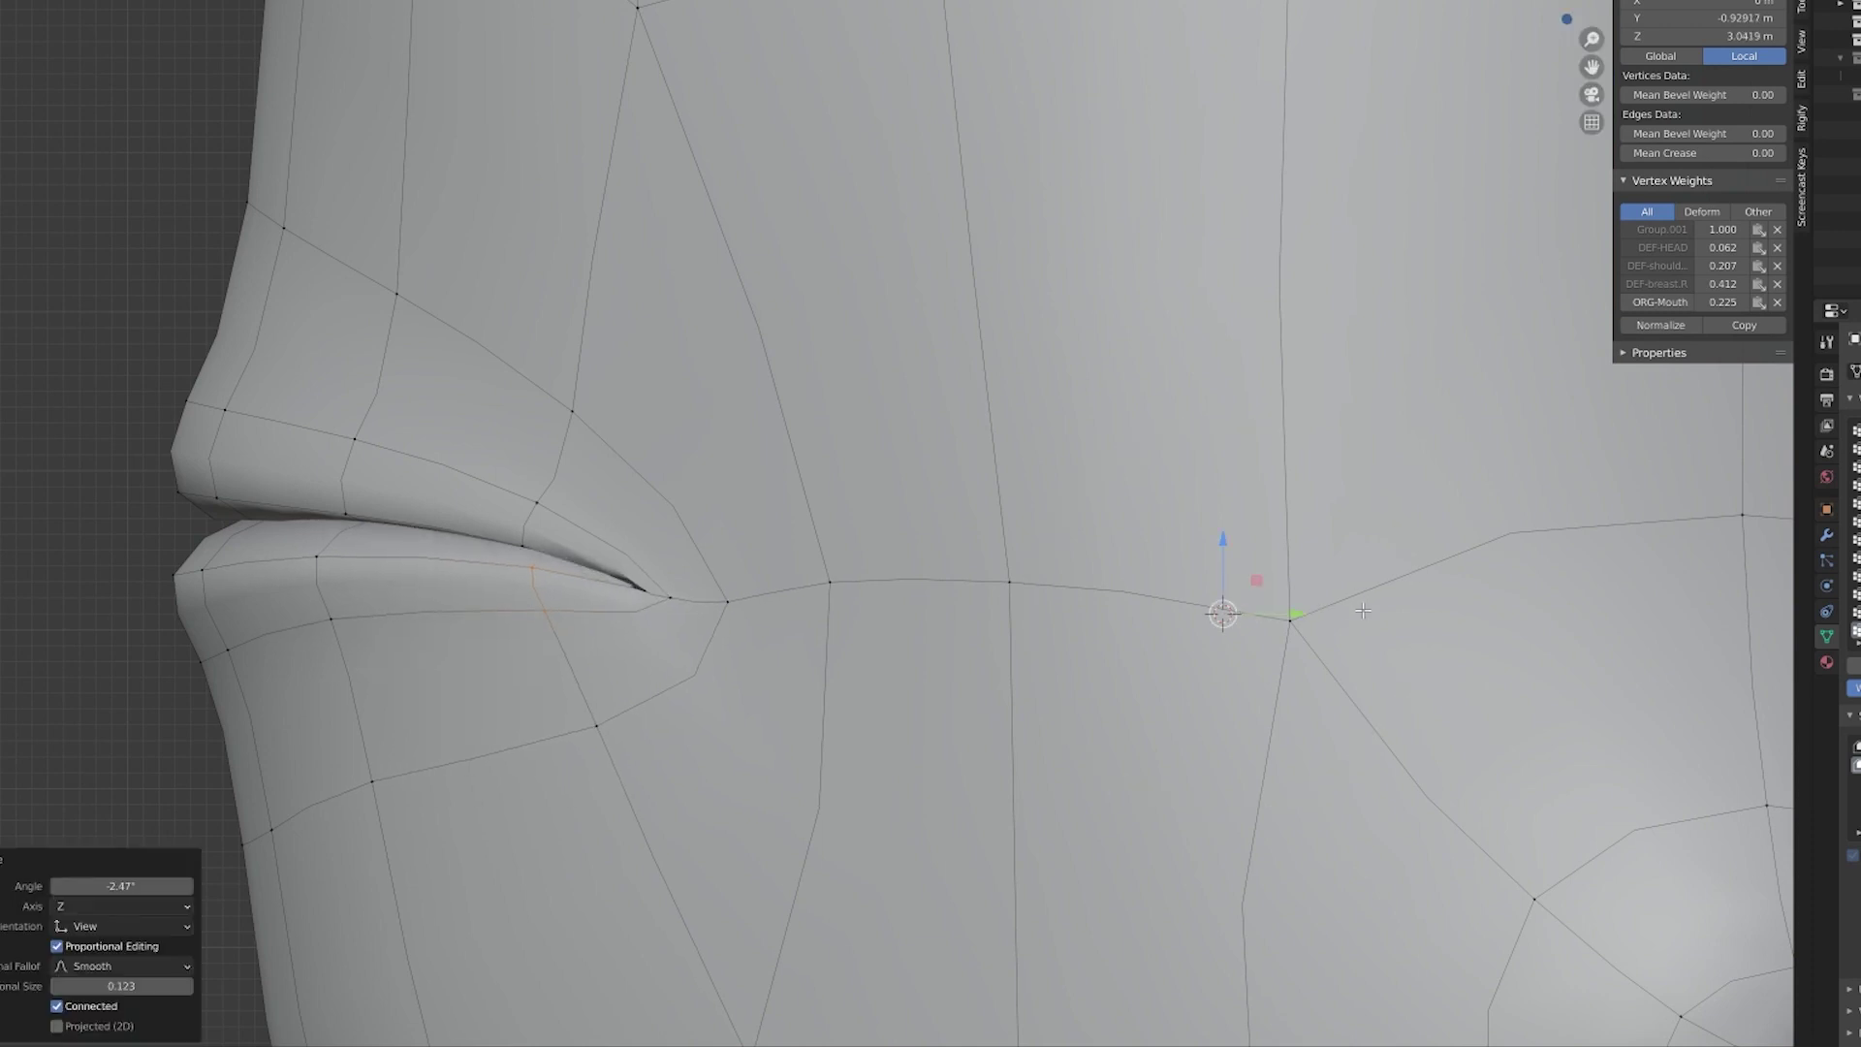
# - Clear the selection and select only the vertices at the tips of both mouth corners through the mesh
pyautogui.click(669, 598)
pyautogui.hotkey('alt', 'z')
pyautogui.press('c')
pyautogui.click(681, 608)
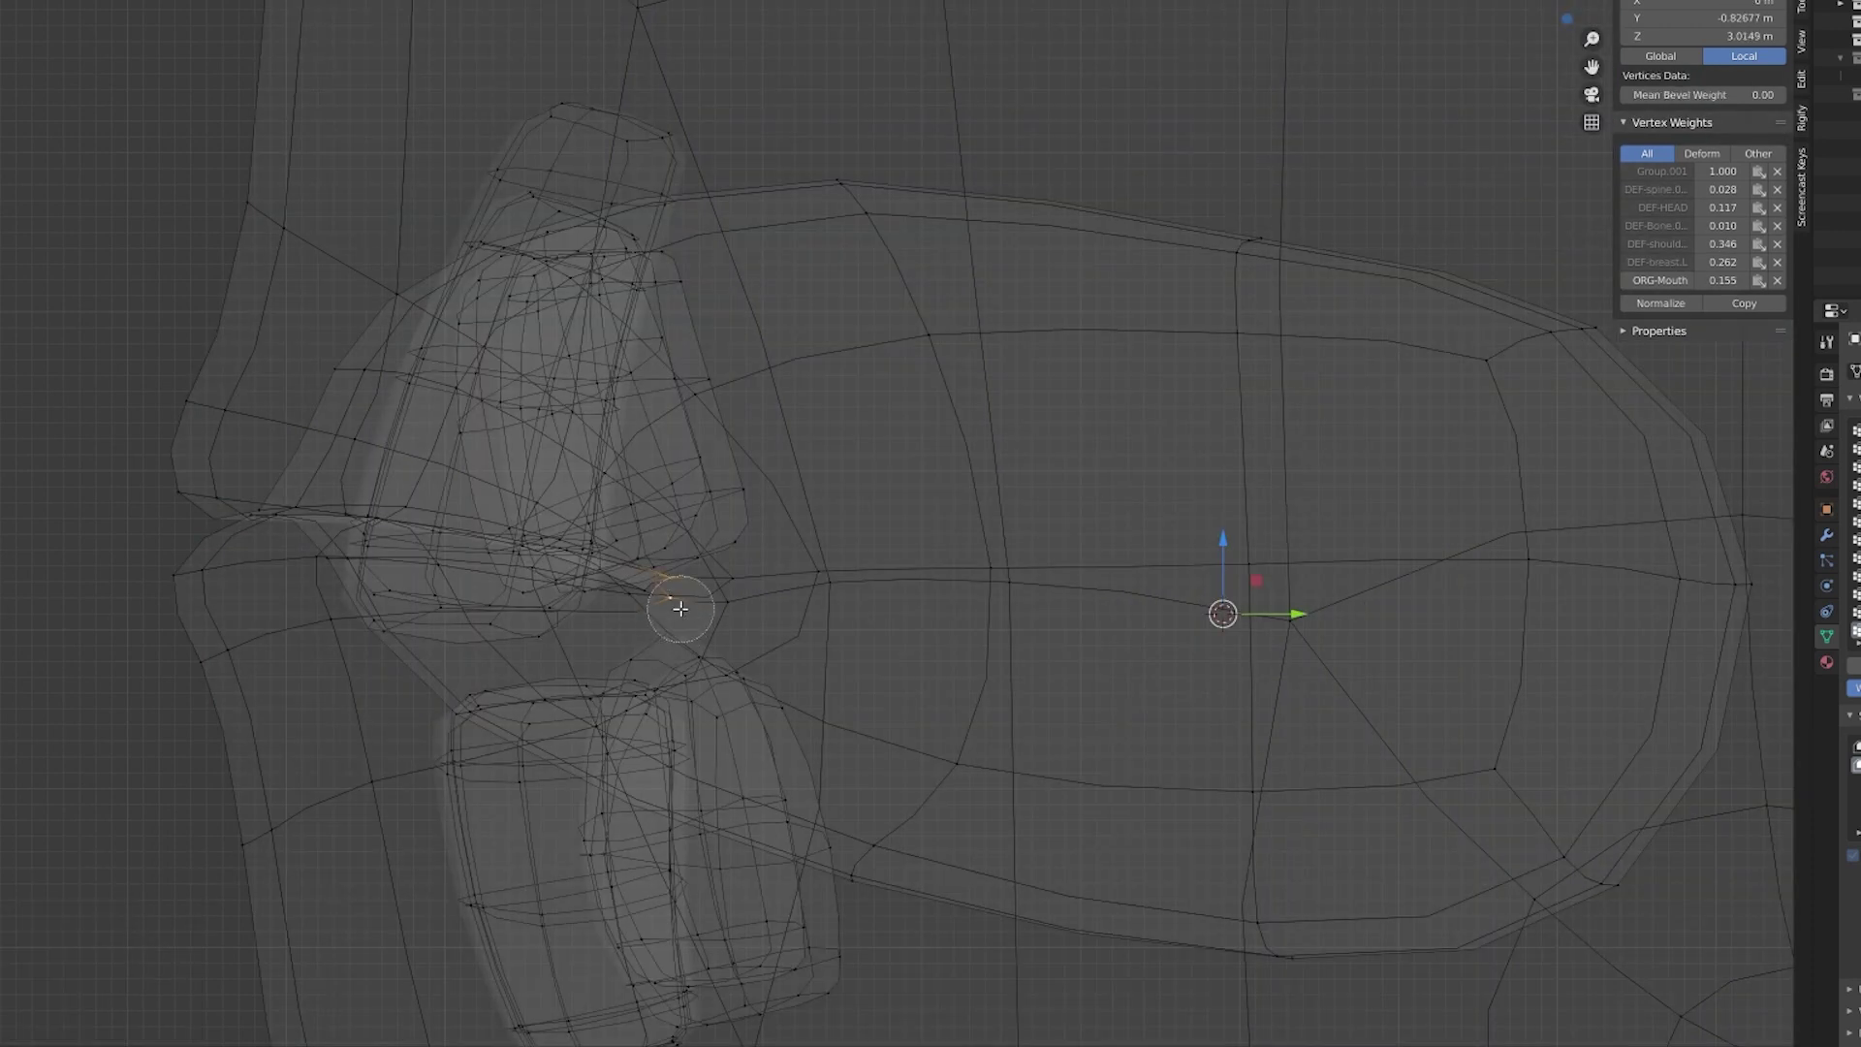
pyautogui.scroll(3, 679, 611)
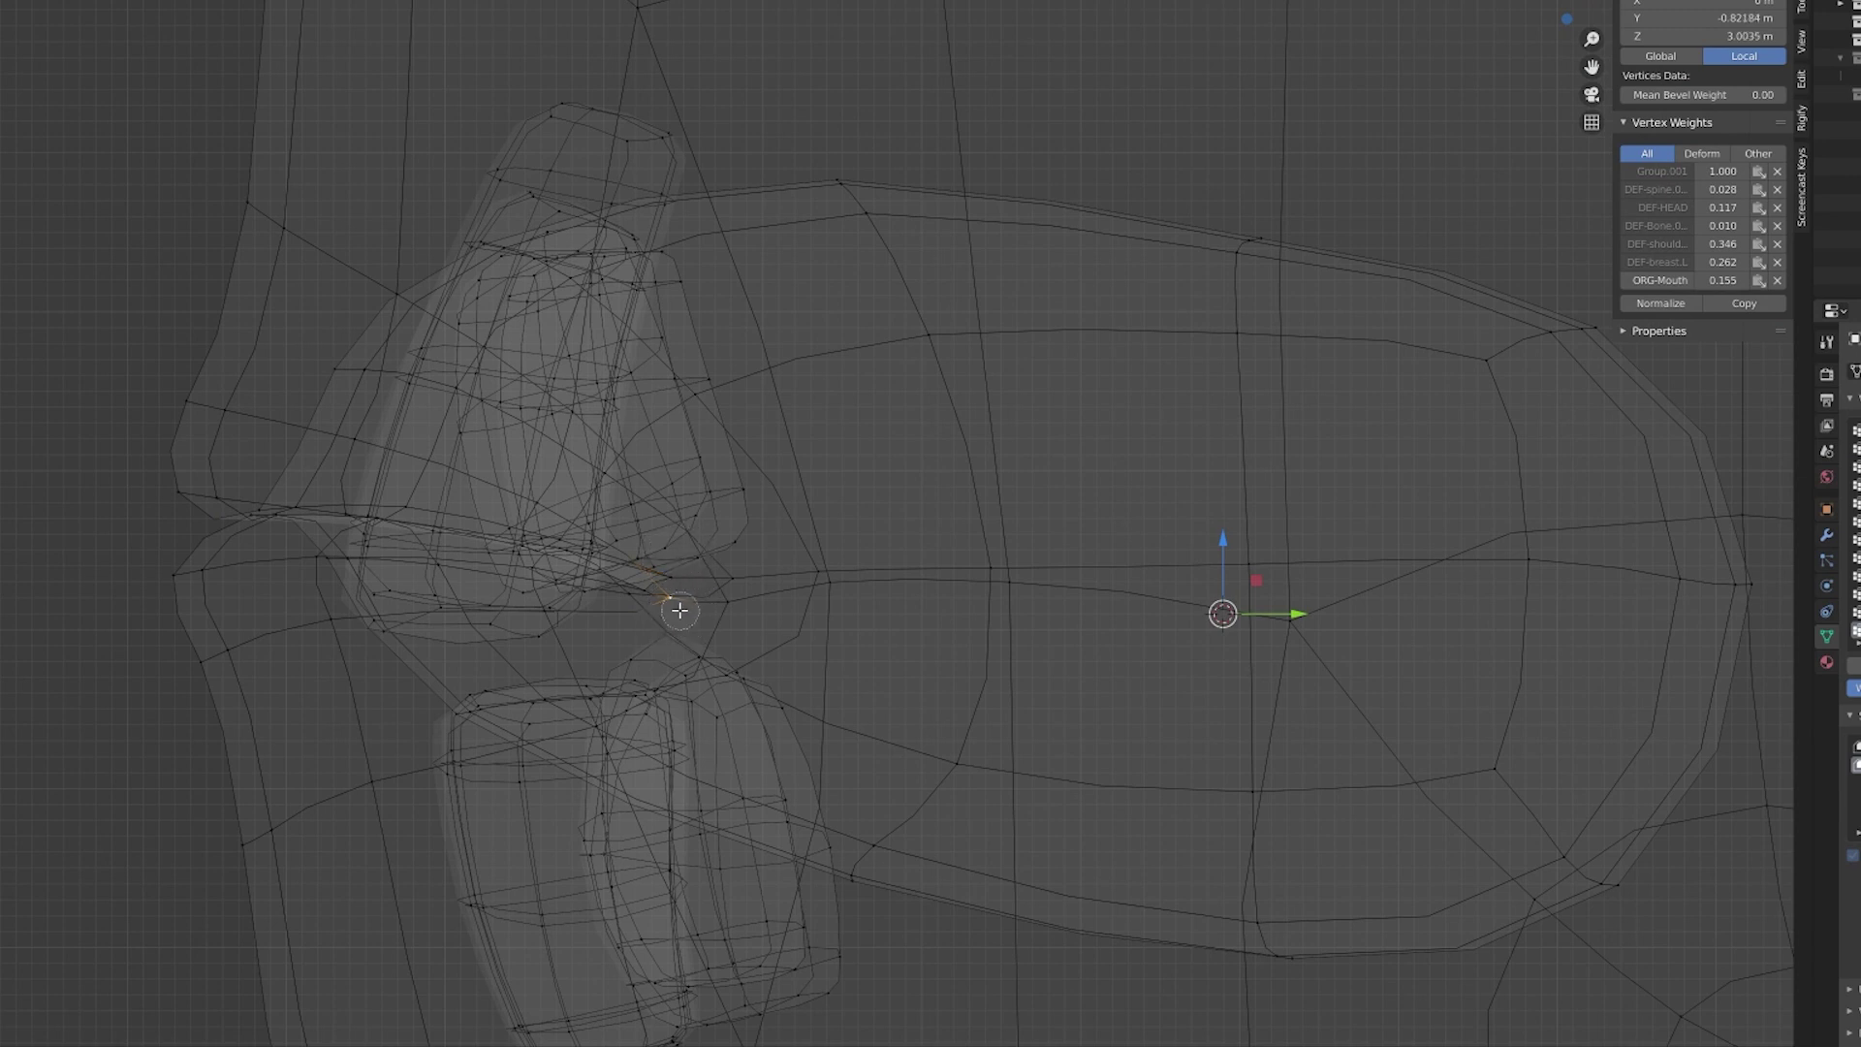
pyautogui.rightClick(672, 601)
pyautogui.hotkey('alt', 'a')
pyautogui.click(672, 602)
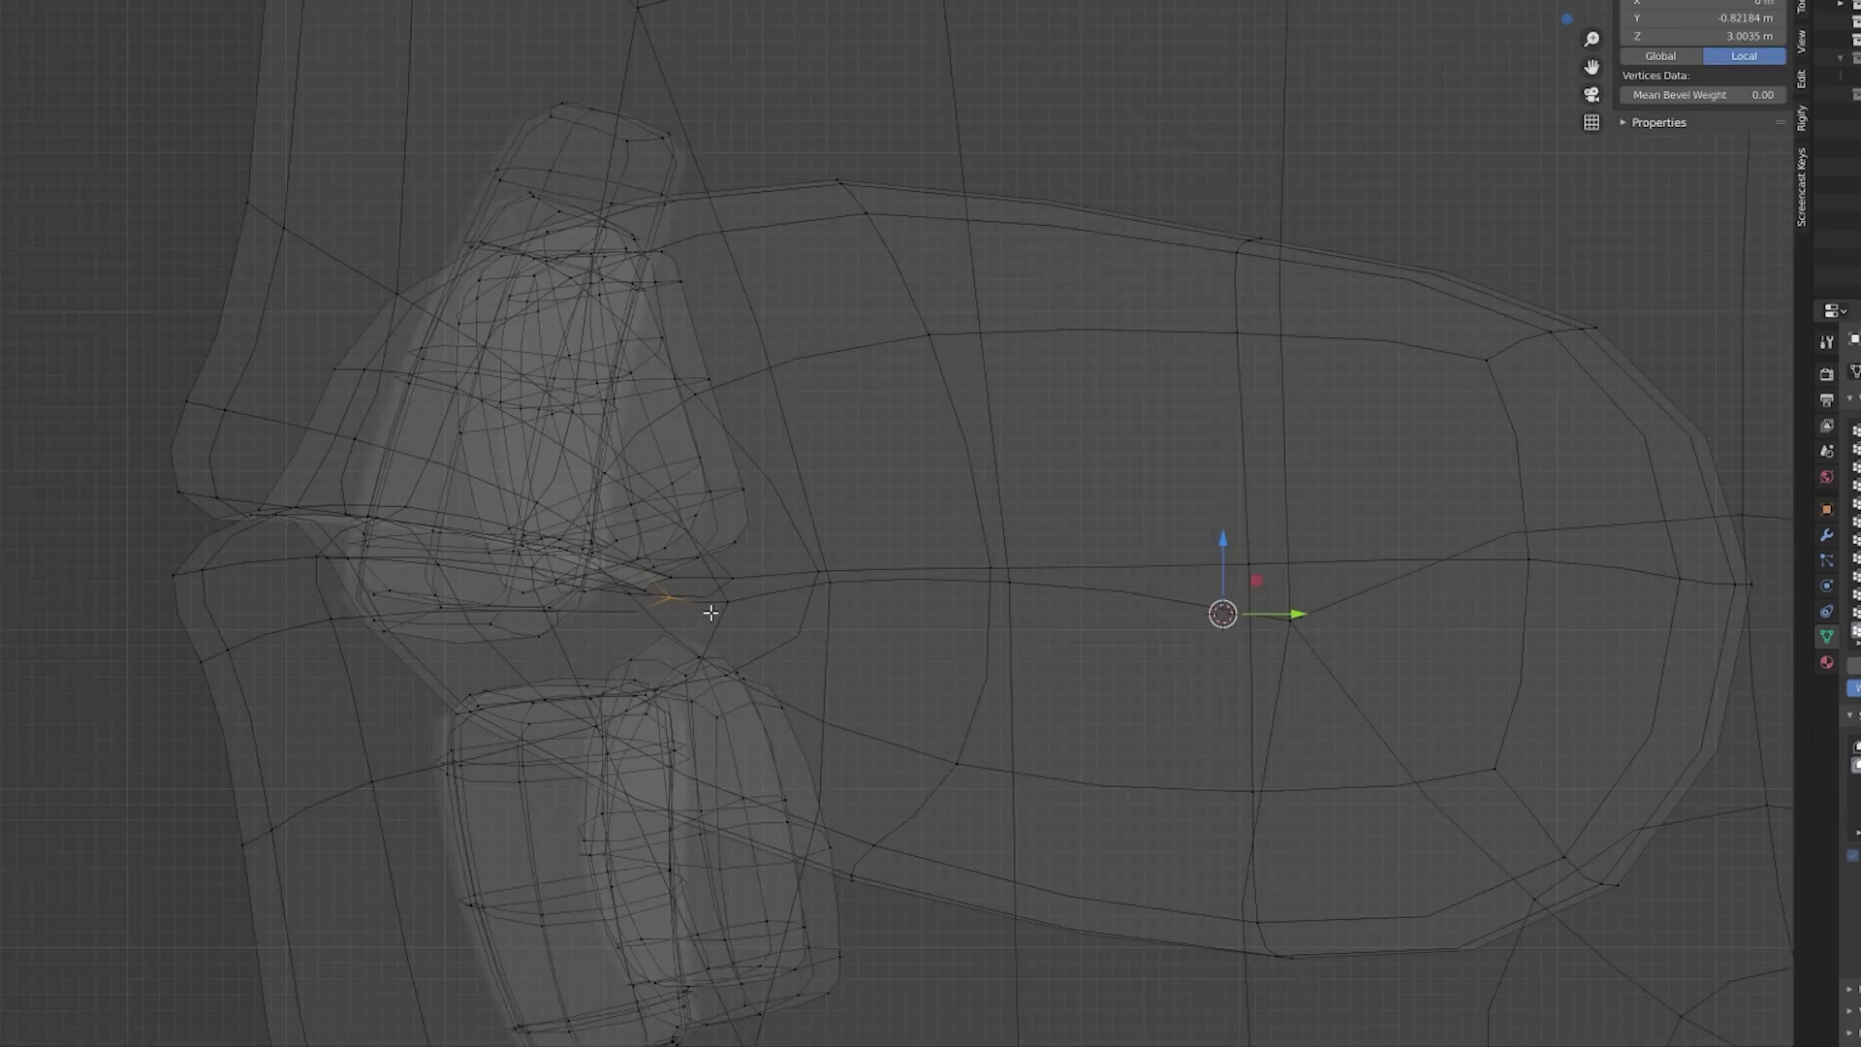
# - Move the mouth-corner vertices about 0.006 m along Y and 0.013 m along Z with a proportional size of 0.057
pyautogui.hotkey('alt', 'z')
pyautogui.press('g')
pyautogui.scroll(8, 927, 678)
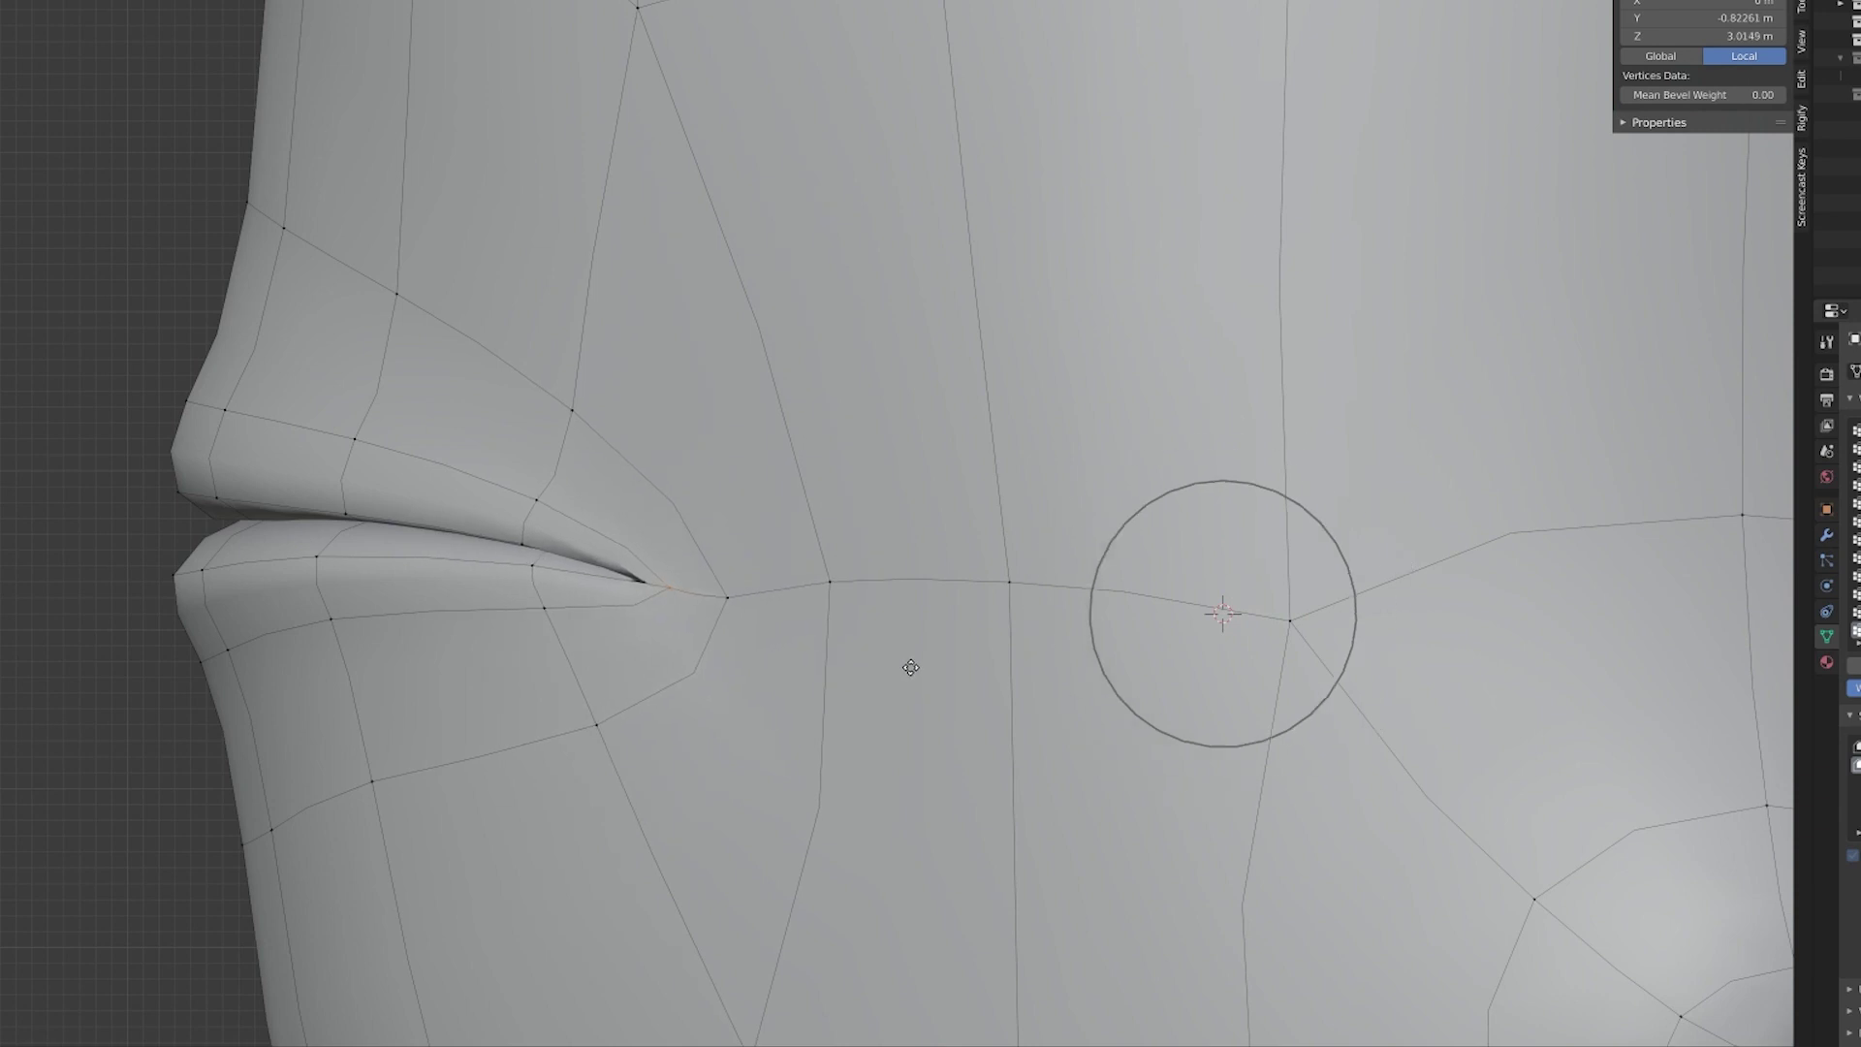
pyautogui.click(922, 664)
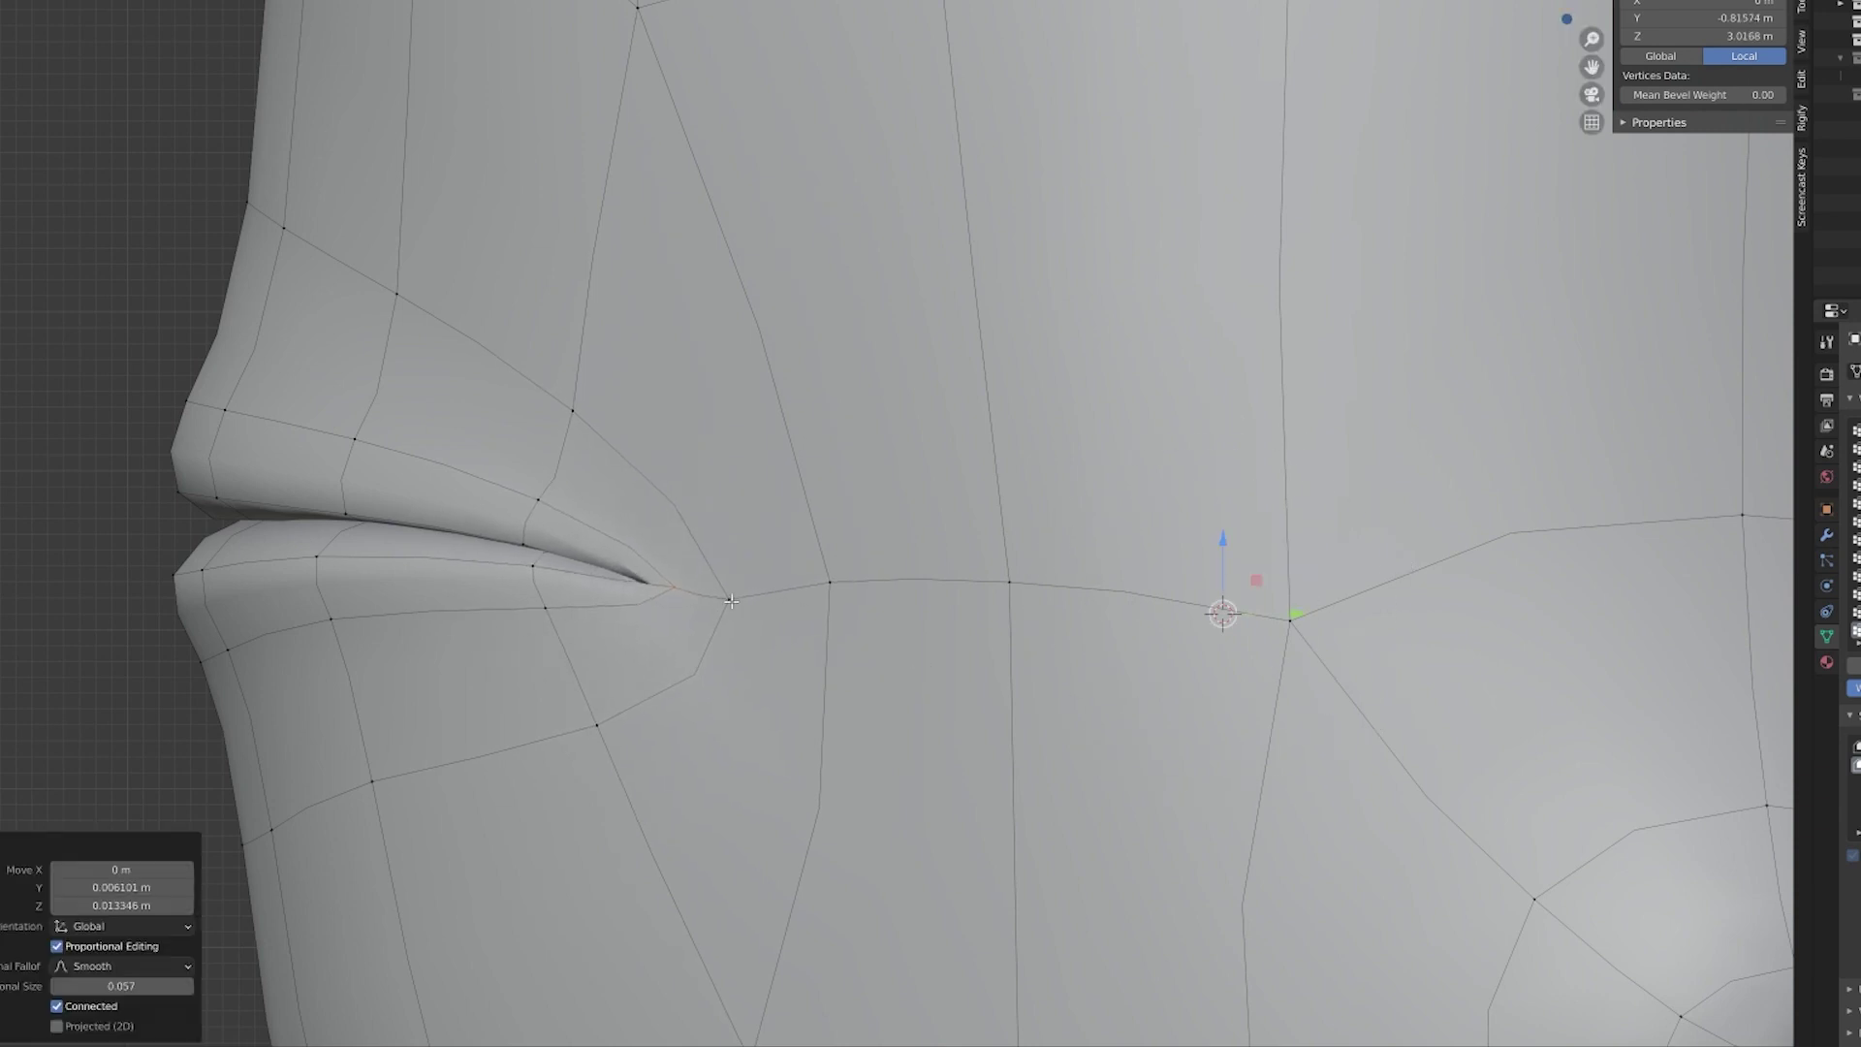
# - Select the vertices just behind both mouth corners and raise them slightly with proportional editing
pyautogui.hotkey('alt', 'z')
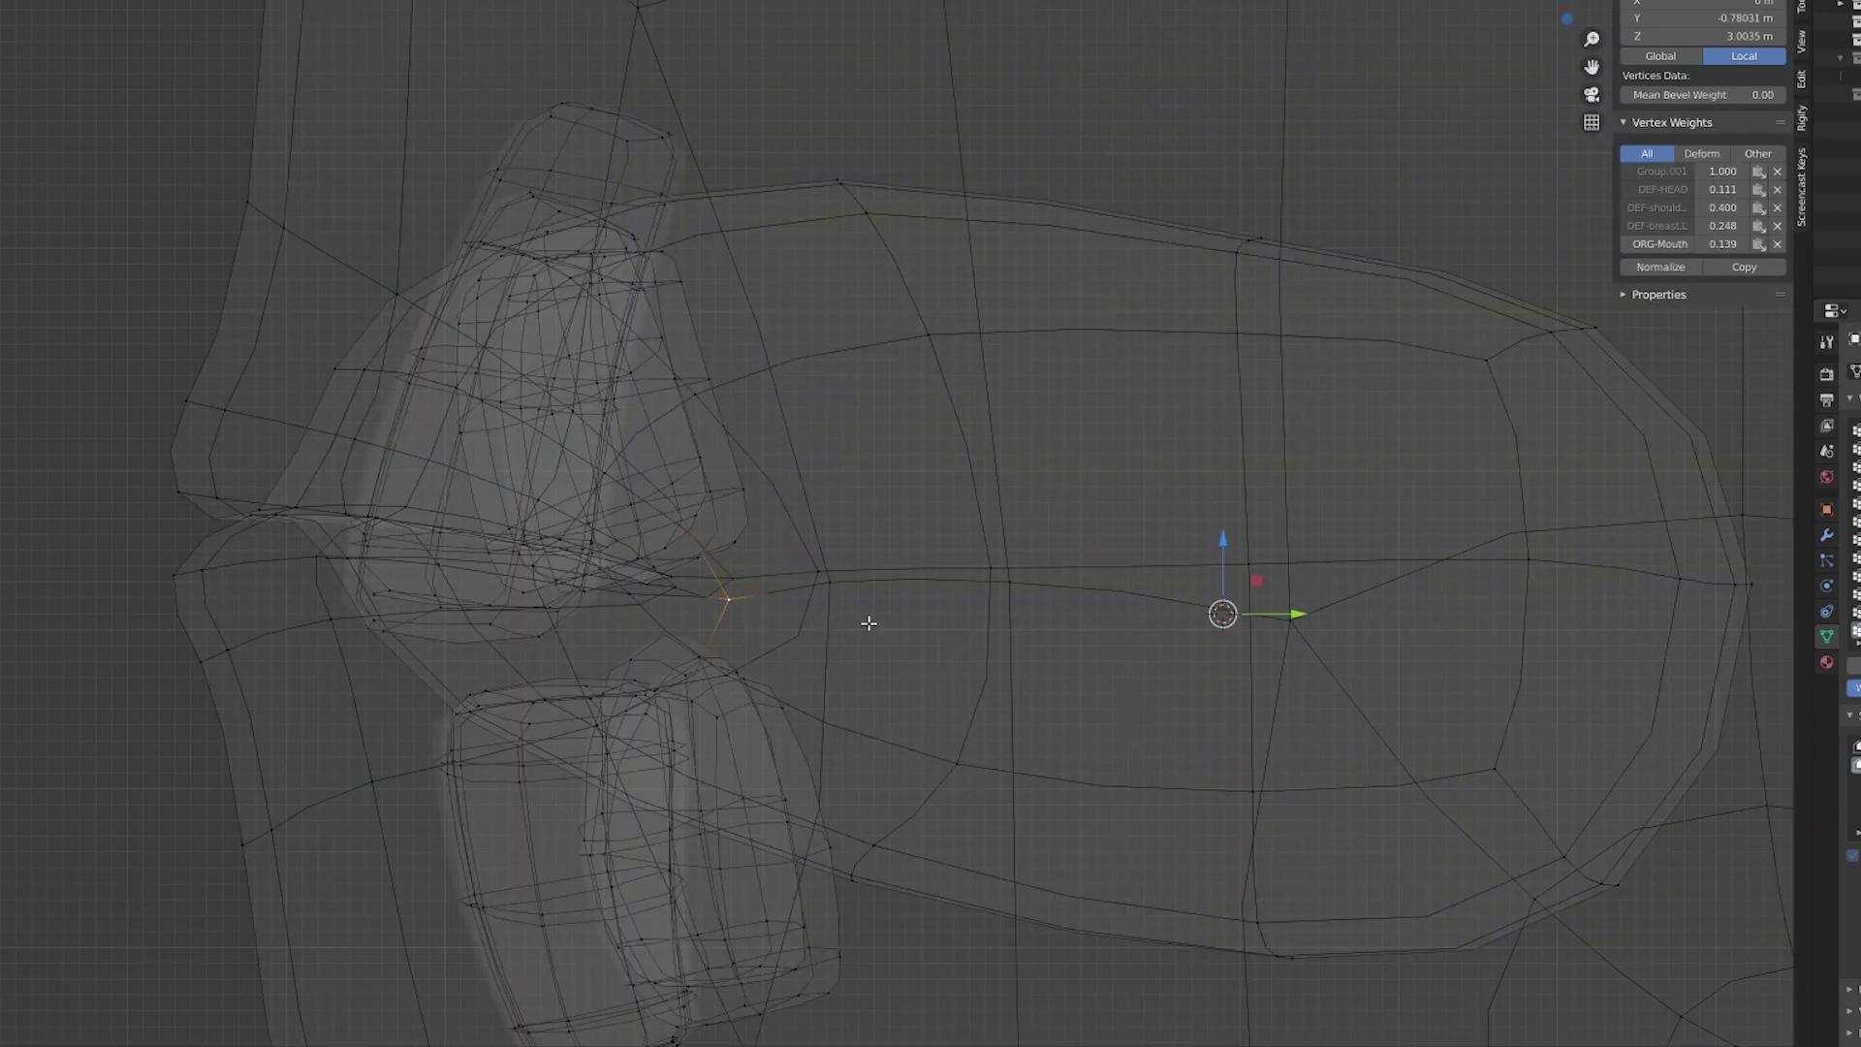
pyautogui.hotkey('alt', 'z')
pyautogui.press('g')
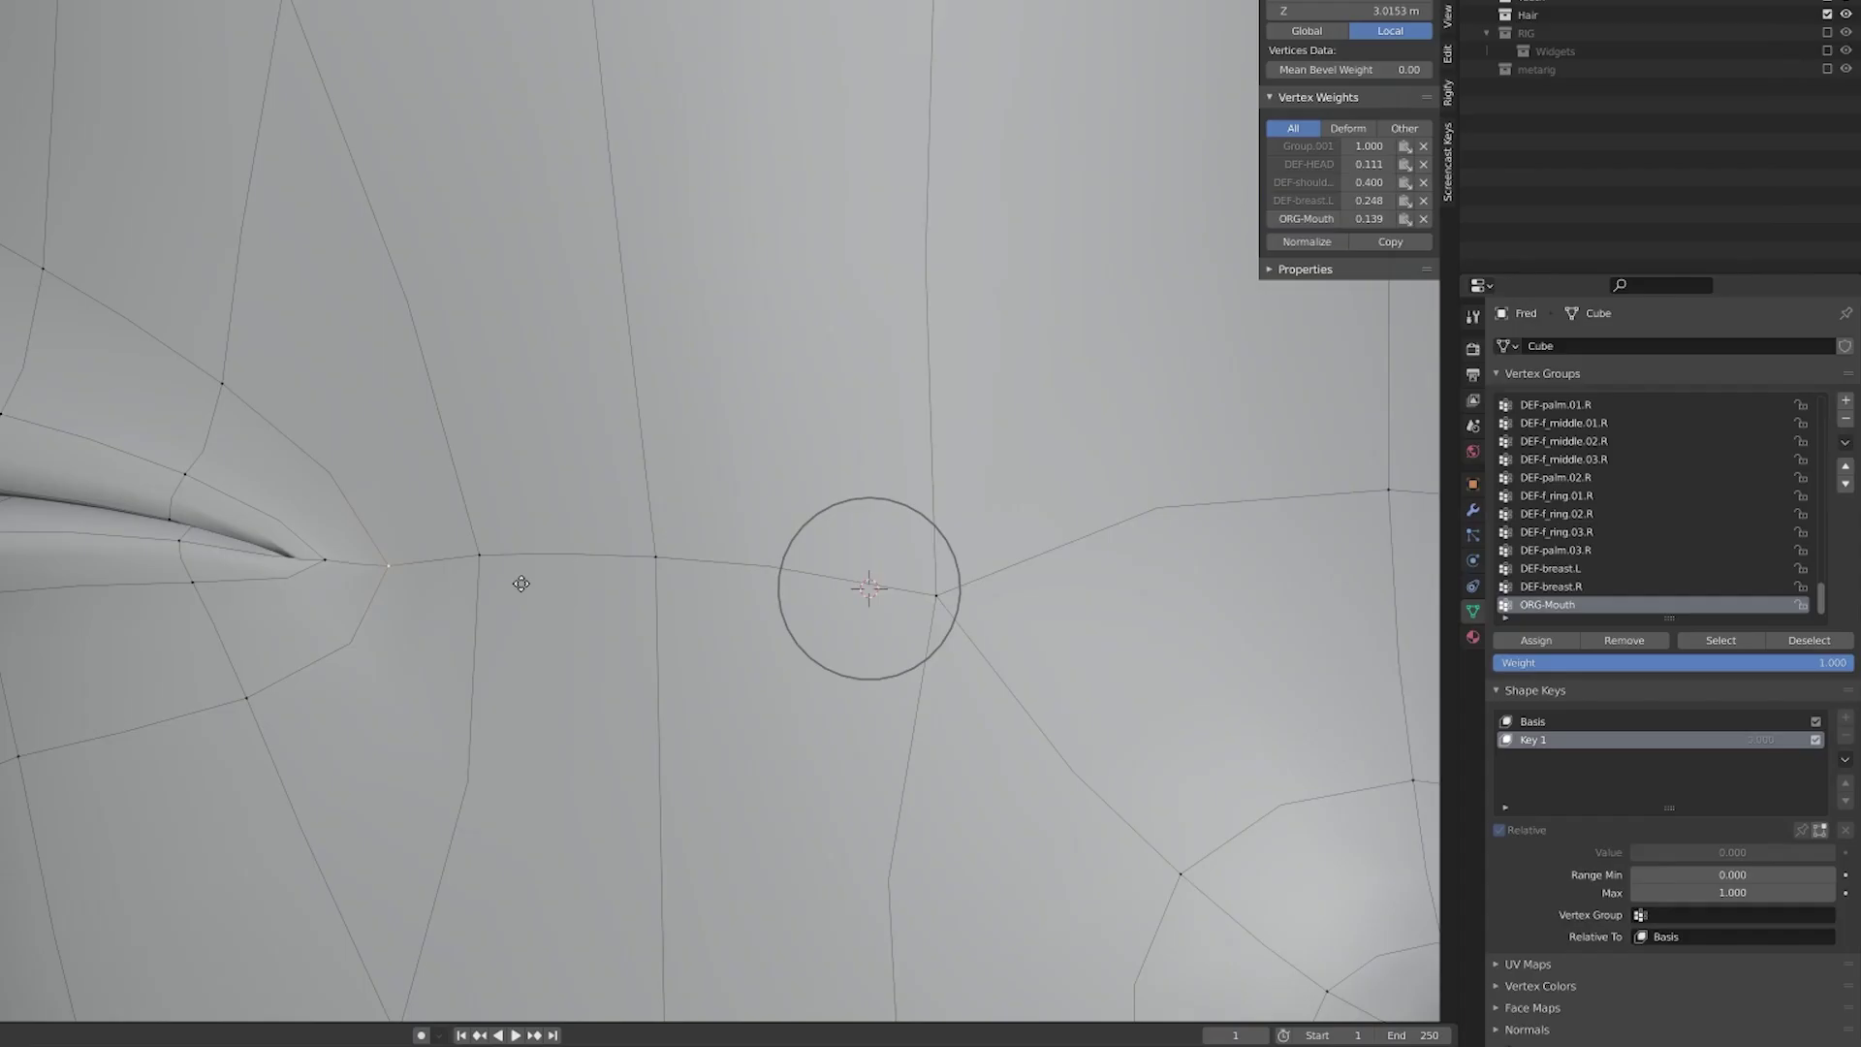
pyautogui.click(881, 607)
# - Clear the selection, return to Object Mode and scrub Key 1's value to preview the mouth closing
pyautogui.scroll(-8, 645, 788)
pyautogui.moveTo(644, 788); pyautogui.dragTo(740, 764, button='middle')
pyautogui.scroll(-1, 740, 764)
pyautogui.press('a')
pyautogui.scroll(-3, 744, 763)
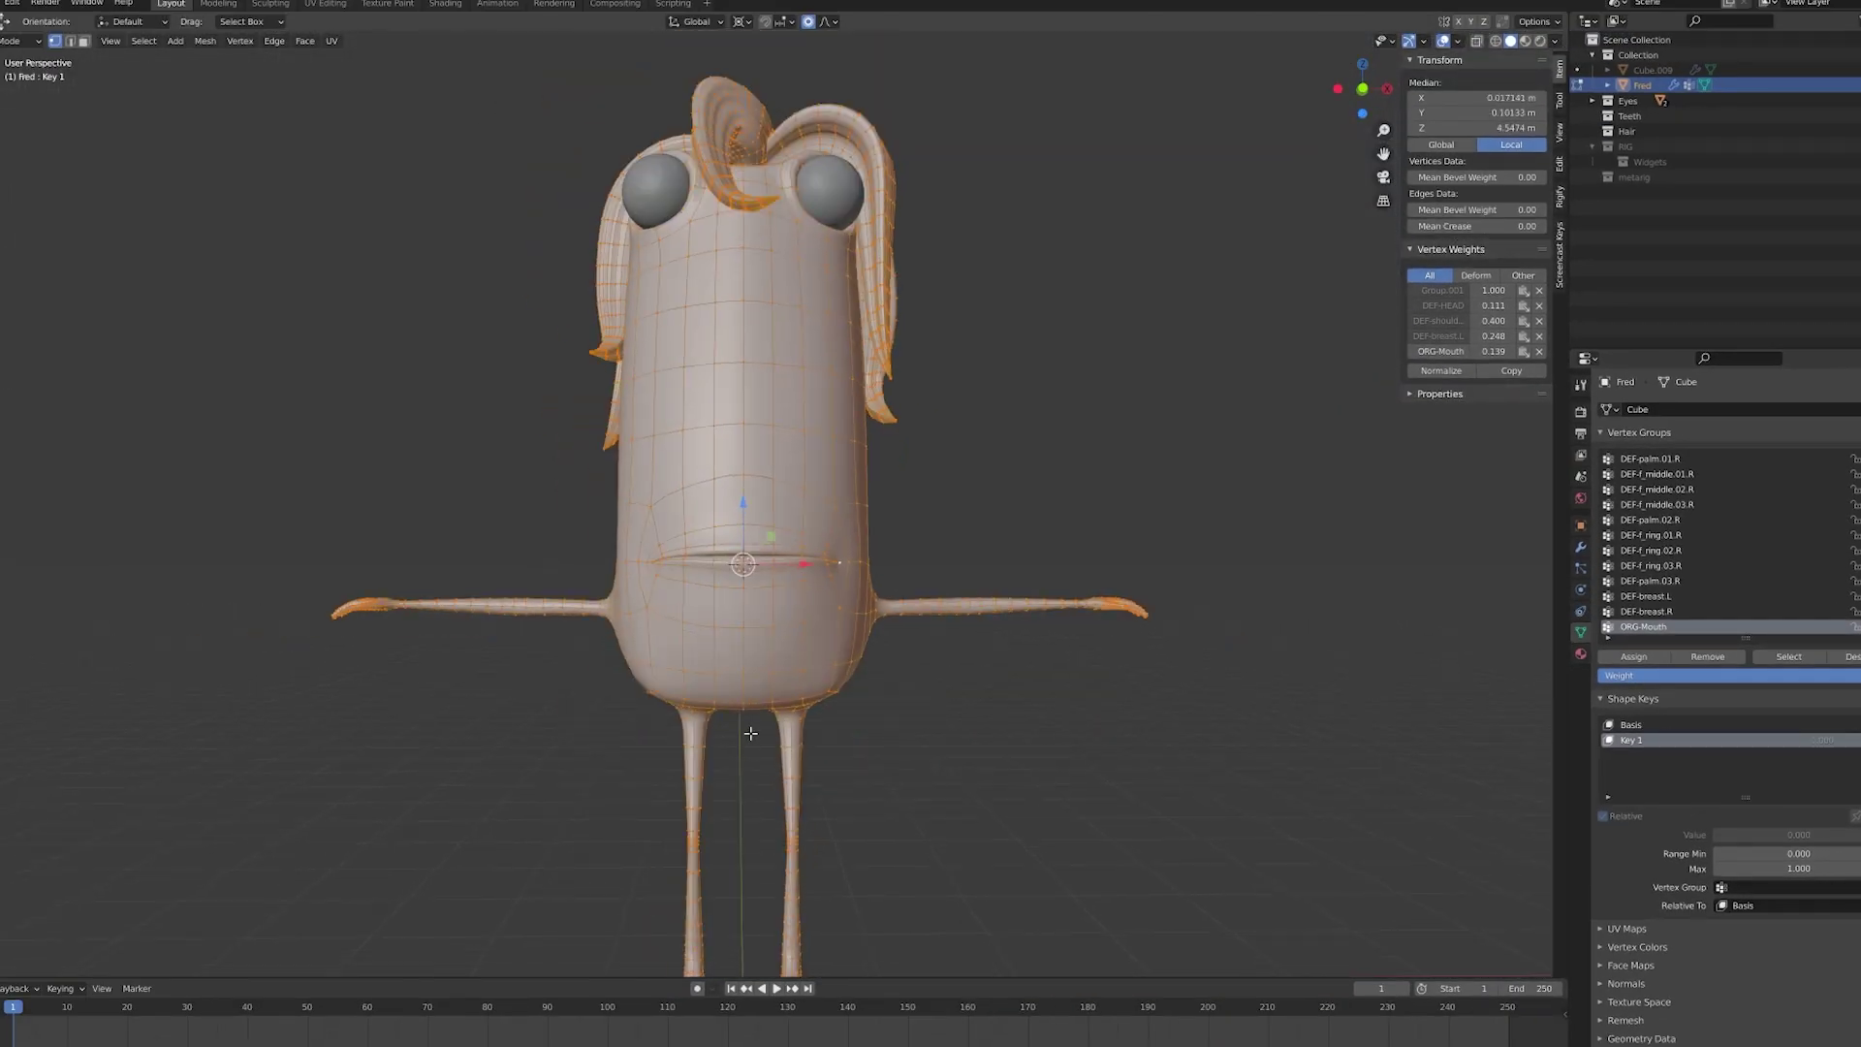
pyautogui.scroll(1, 720, 795)
pyautogui.hotkey('alt', 'a')
pyautogui.scroll(5, 725, 766)
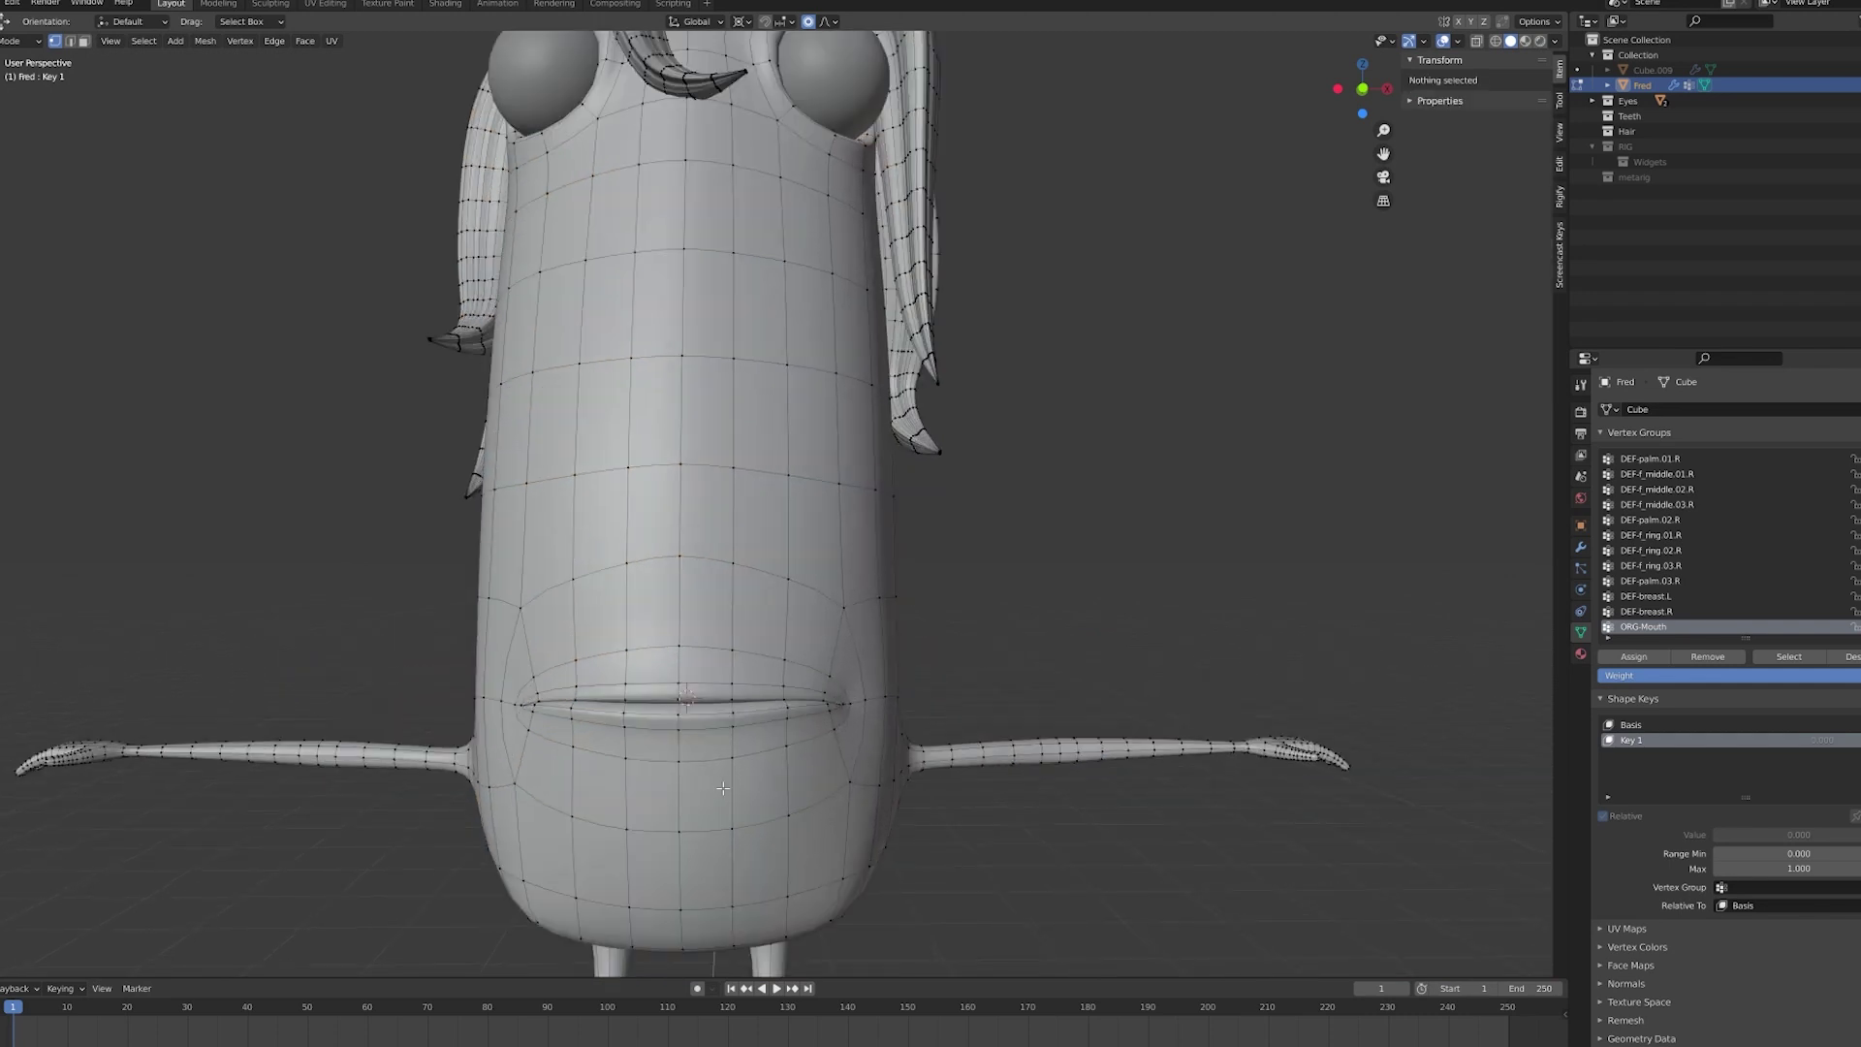
pyautogui.press('Tab')
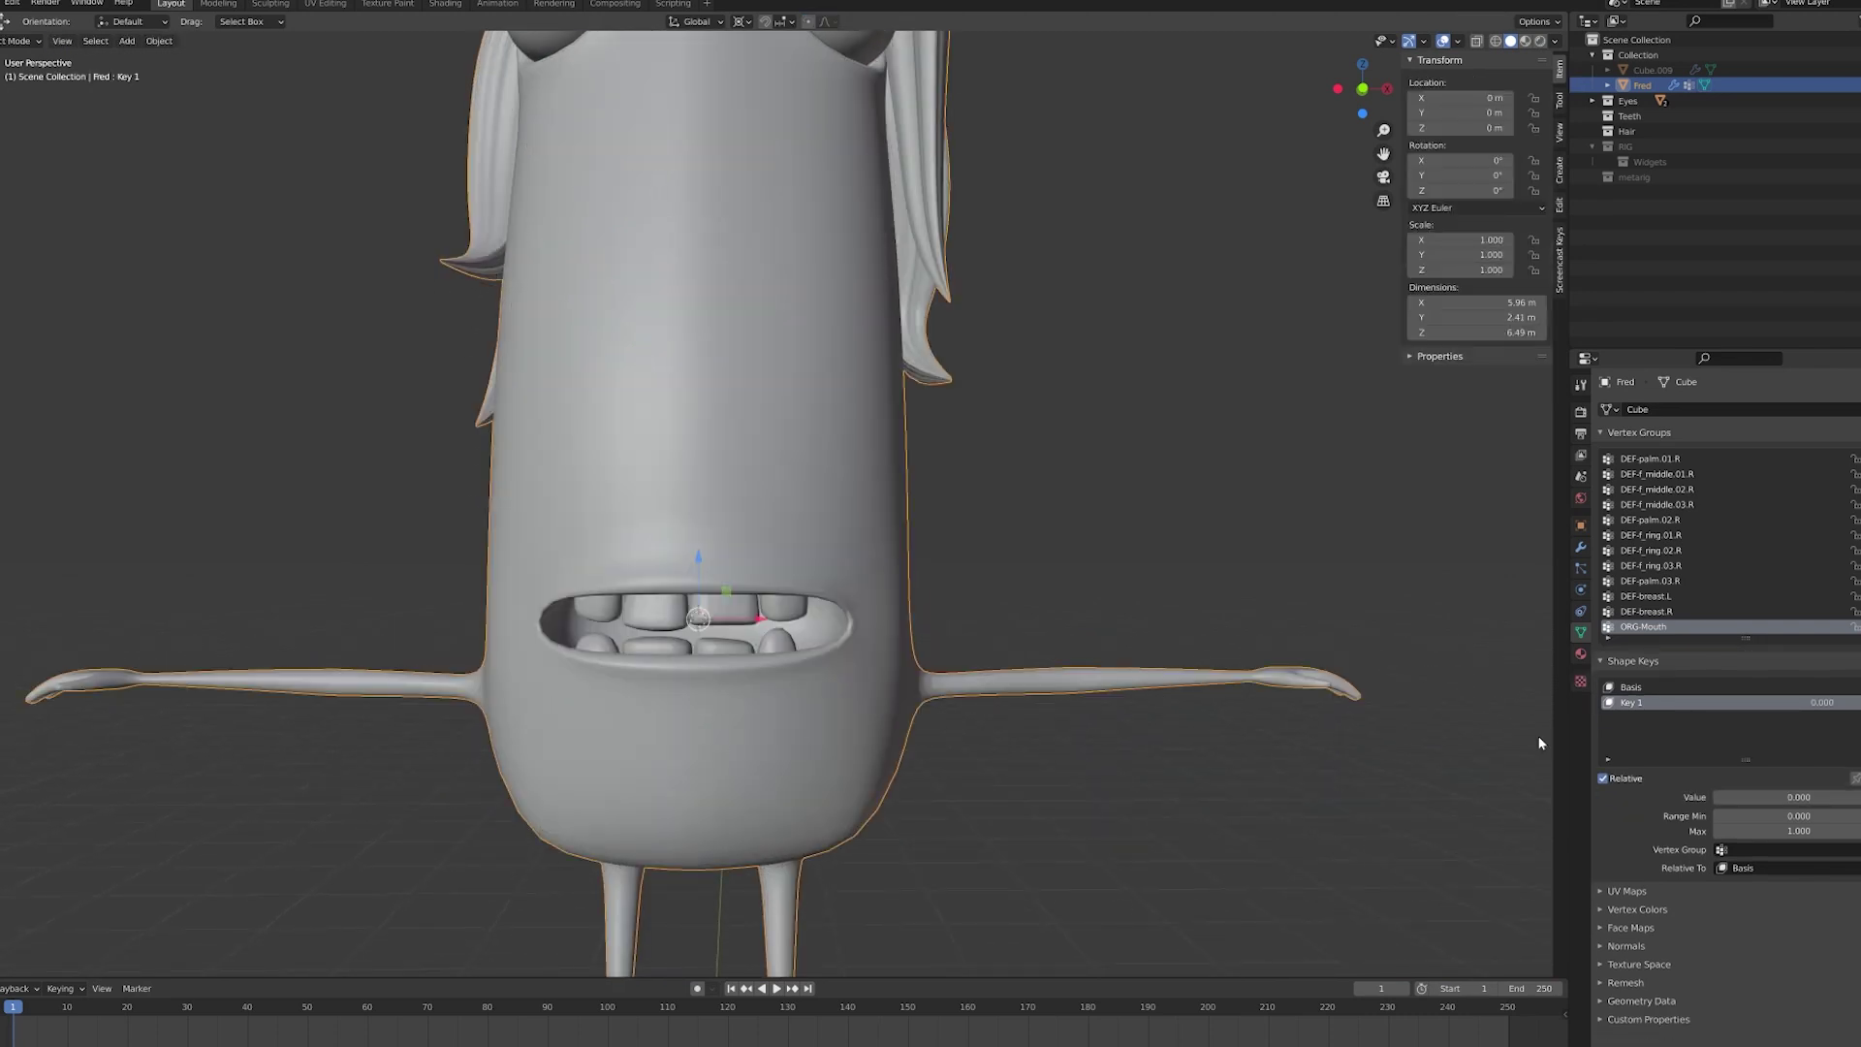
pyautogui.moveTo(1745, 797); pyautogui.dragTo(1832, 797)
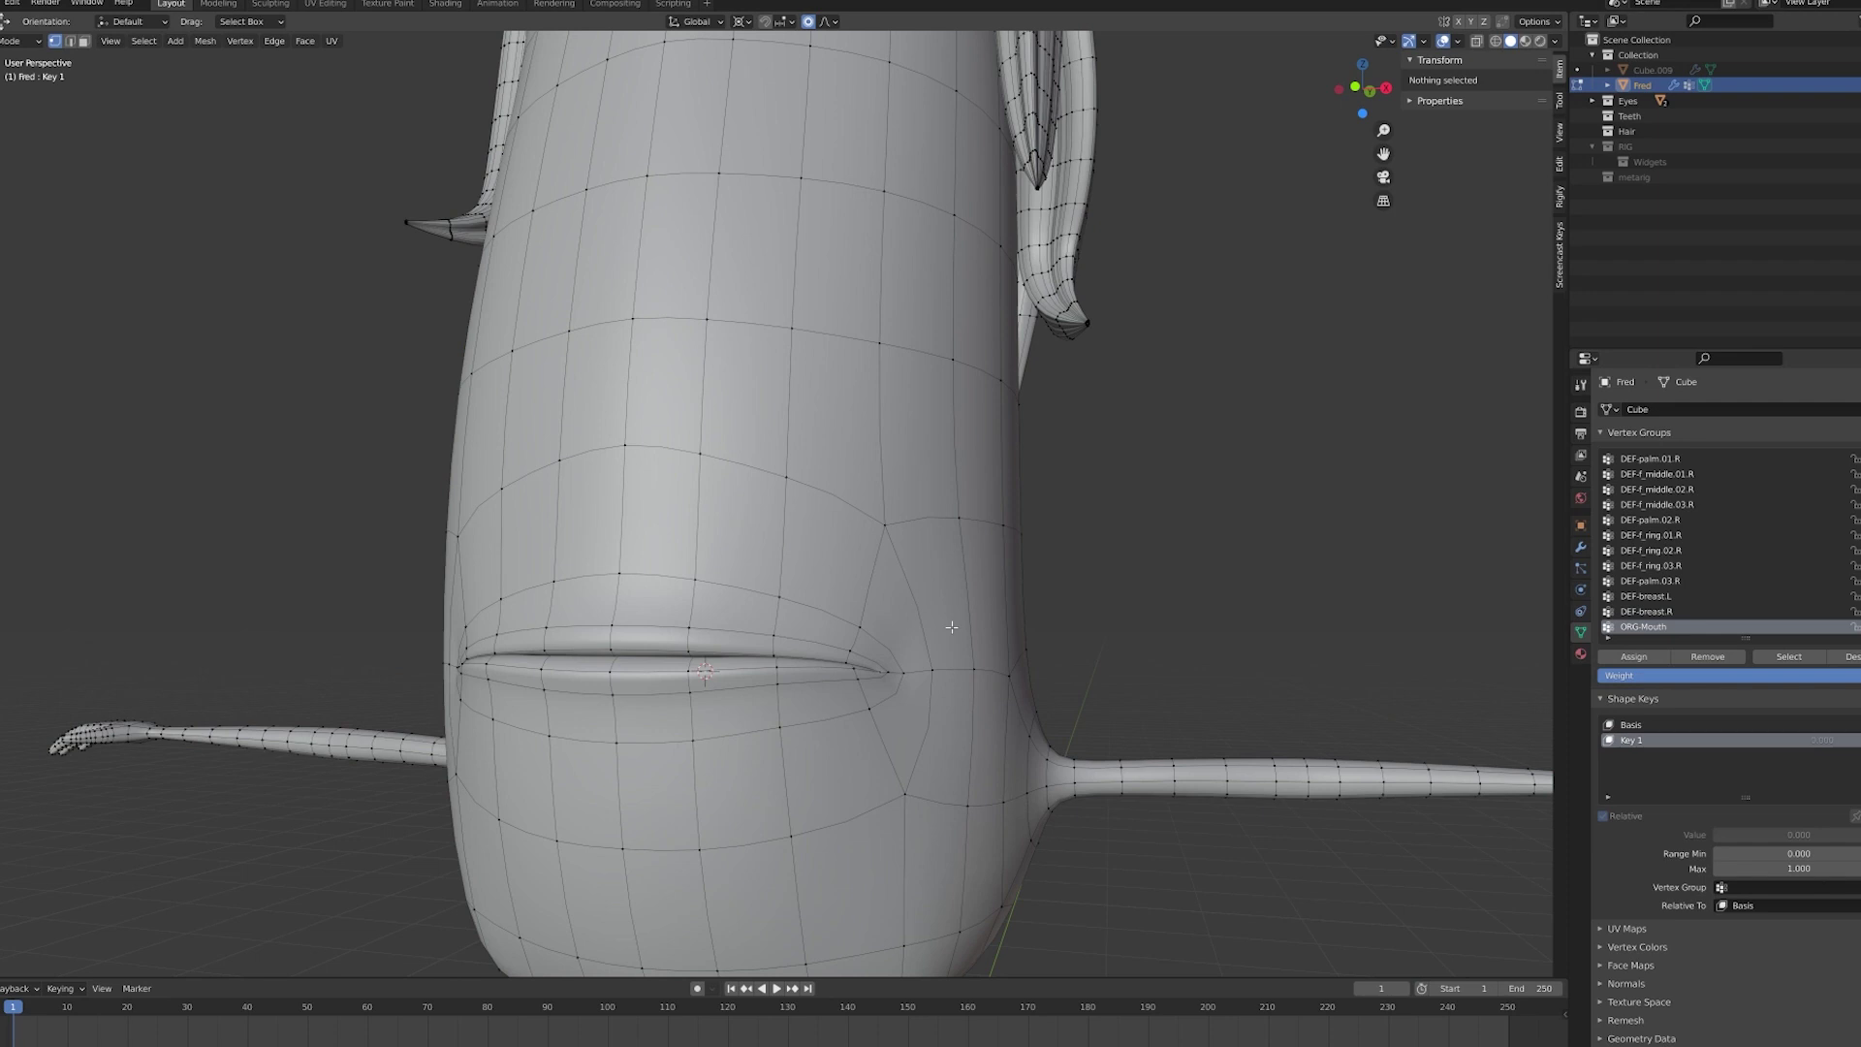
# - In Edit Mode wireframe, select a face on each of the four lower teeth and extend the selection to the whole linked teeth
pyautogui.press('KP_3')
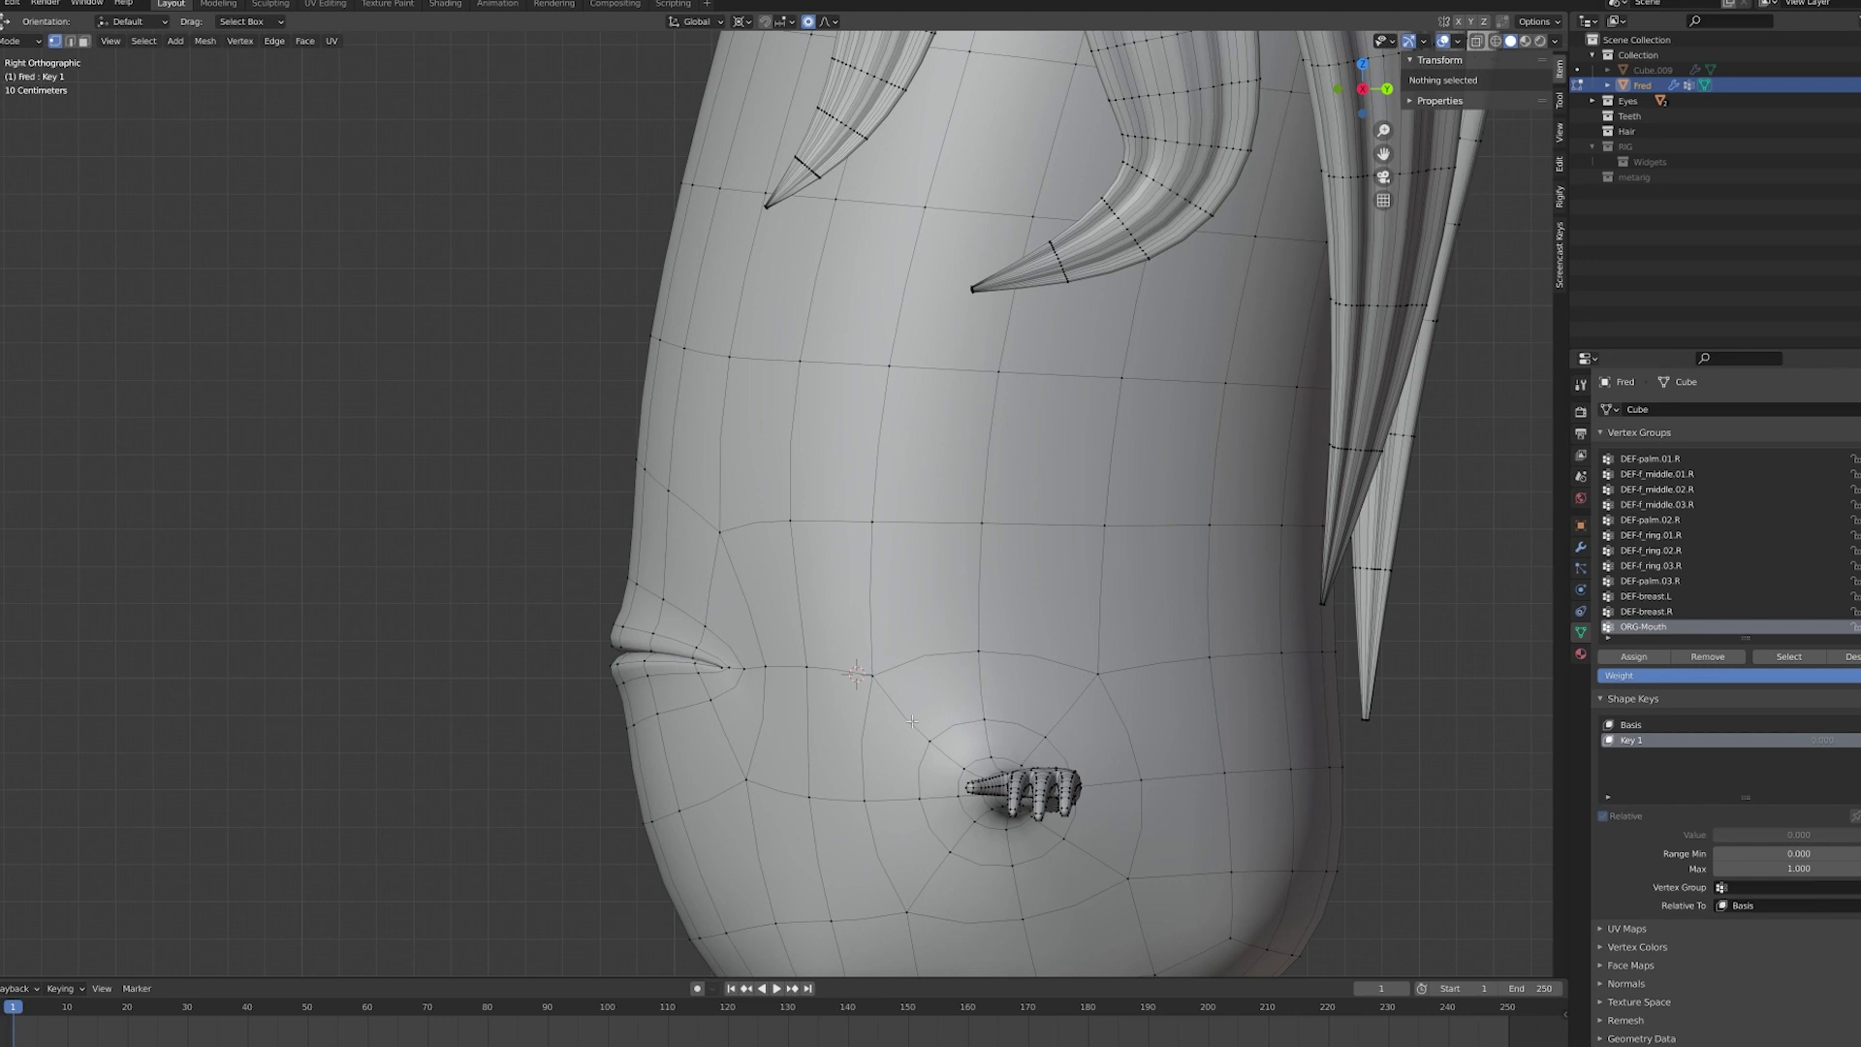
pyautogui.hotkey('shift', 'z')
pyautogui.scroll(4, 826, 733)
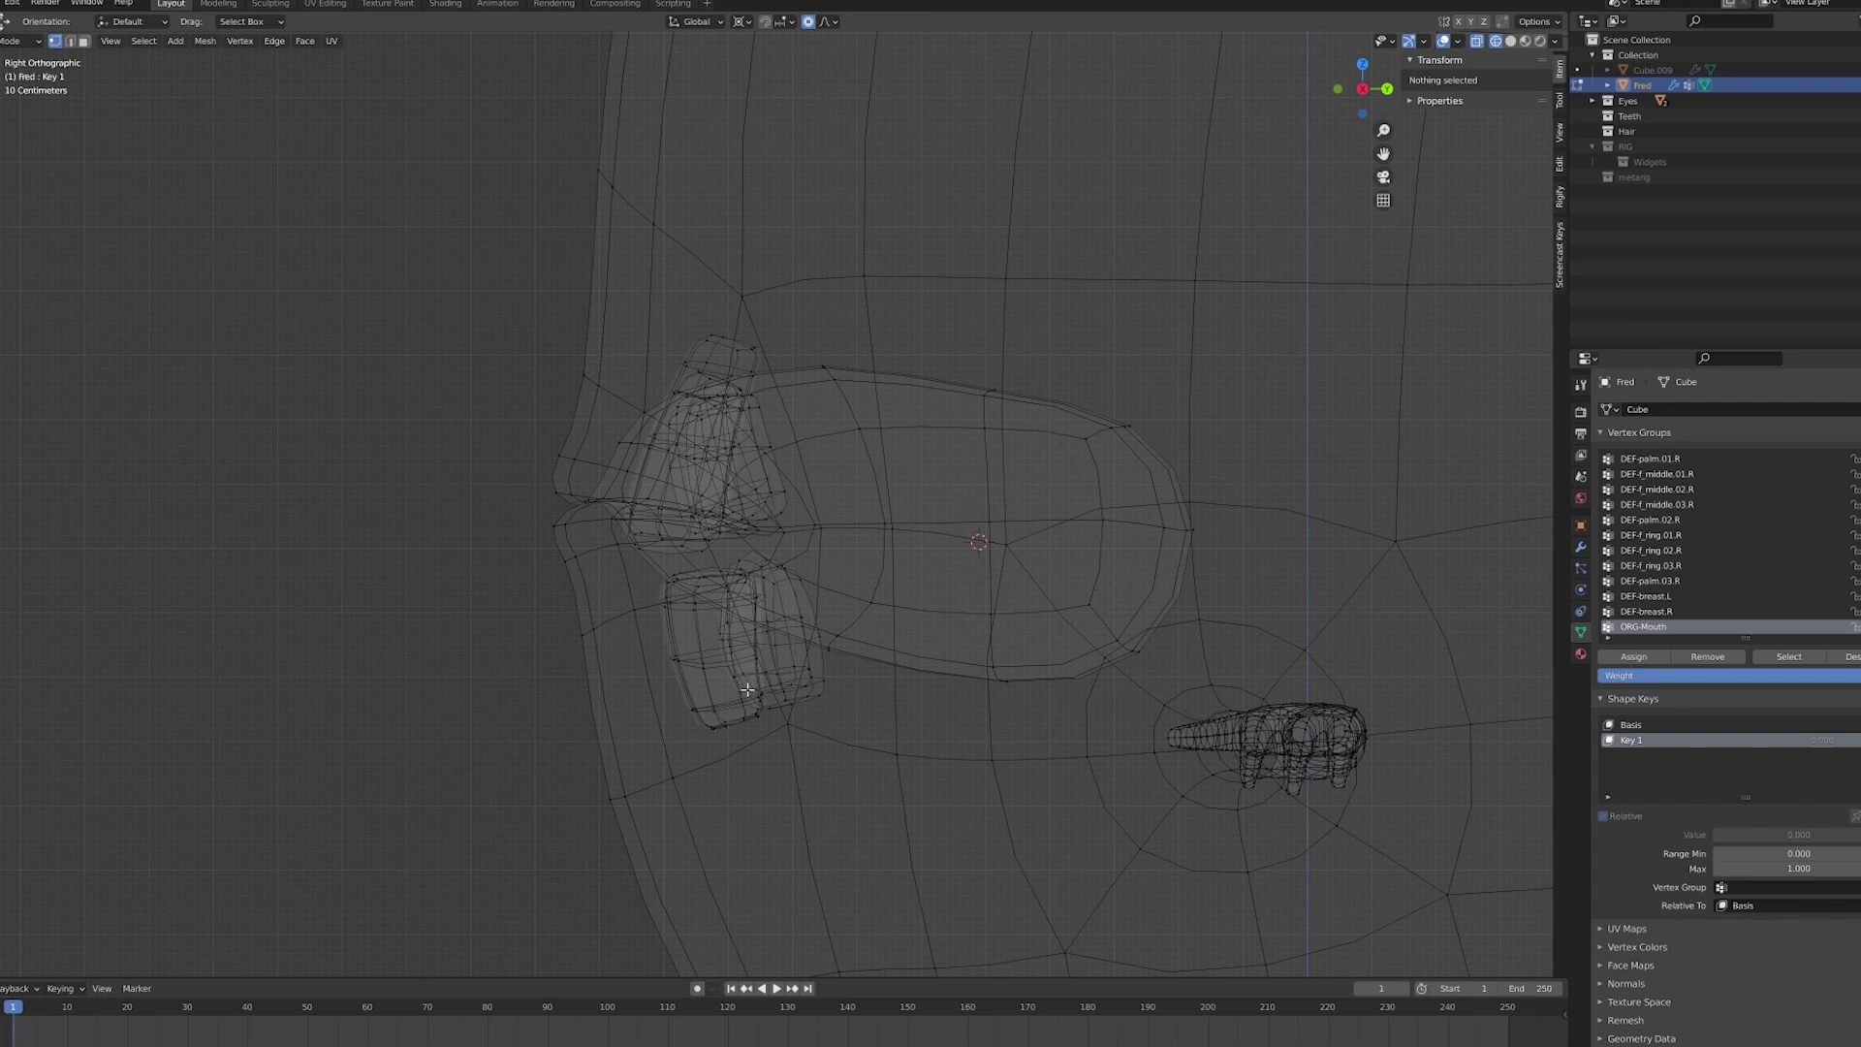
pyautogui.click(705, 682)
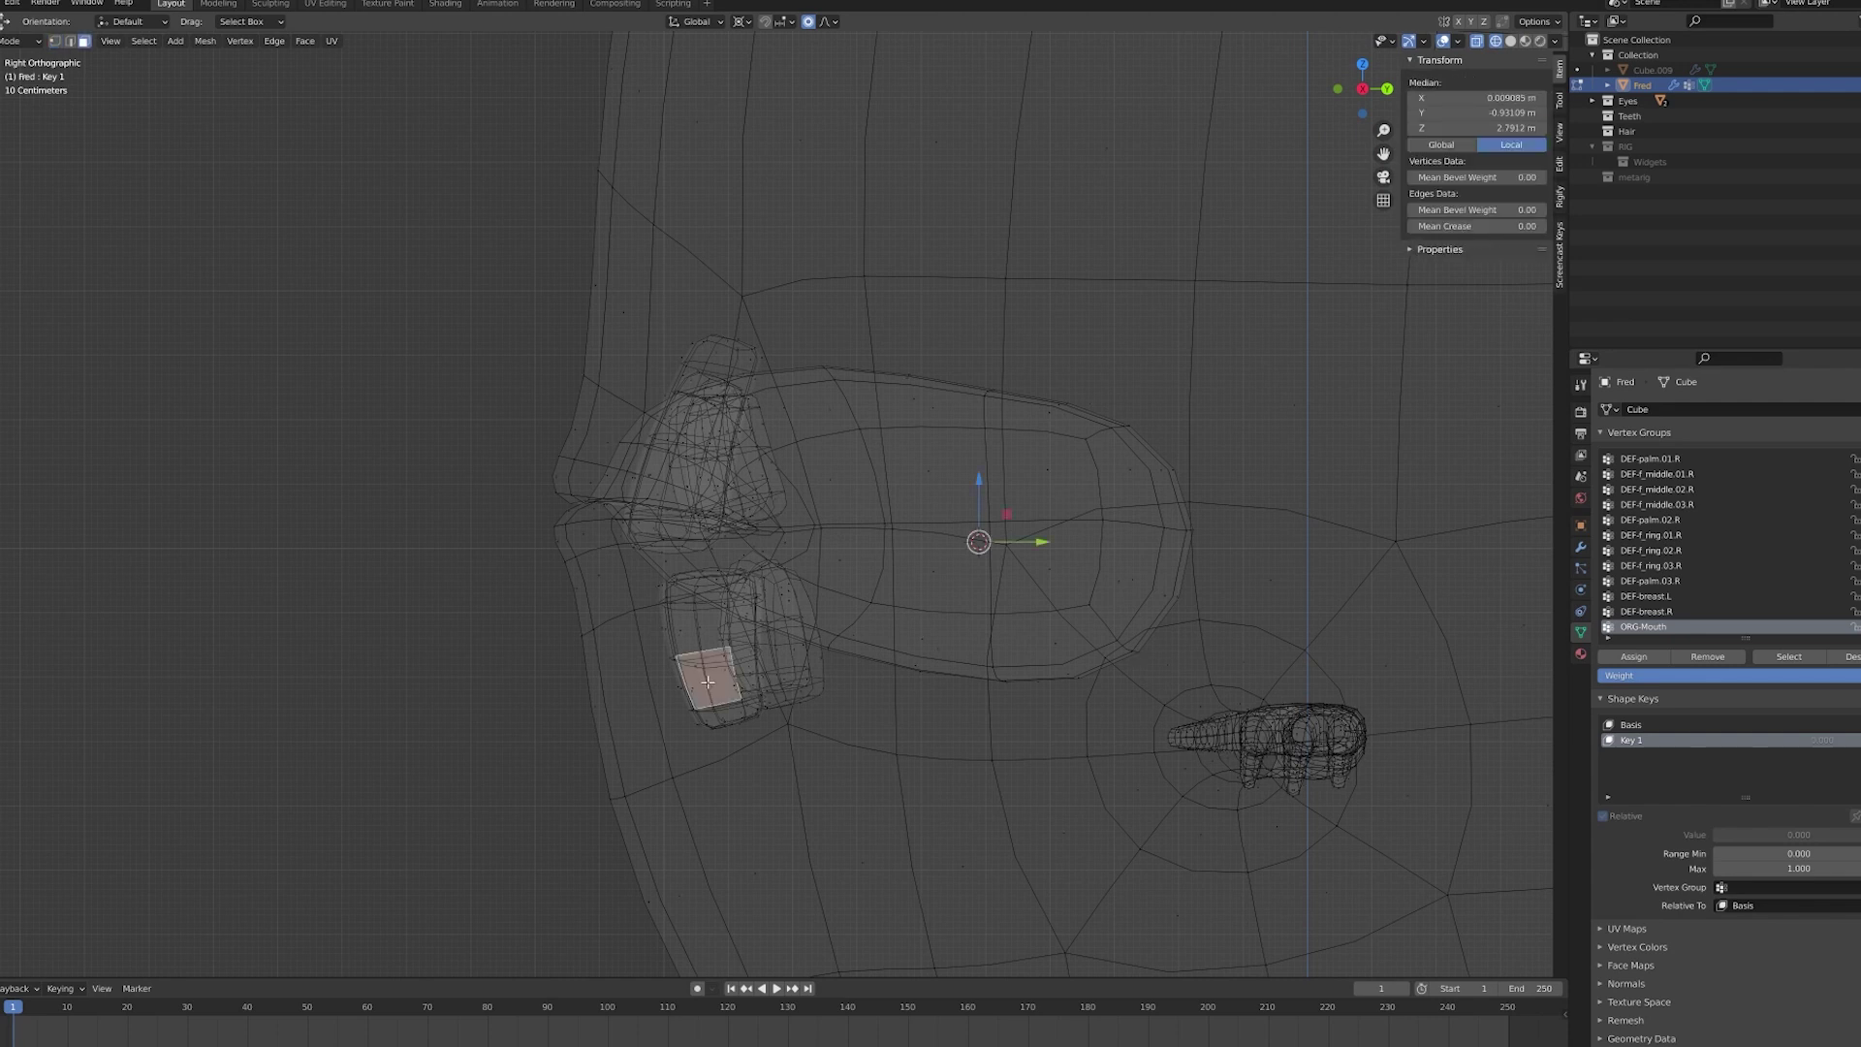
pyautogui.keyDown('shift'); pyautogui.click(772, 659); pyautogui.keyUp('shift')
pyautogui.moveTo(771, 659); pyautogui.dragTo(782, 673, button='middle')
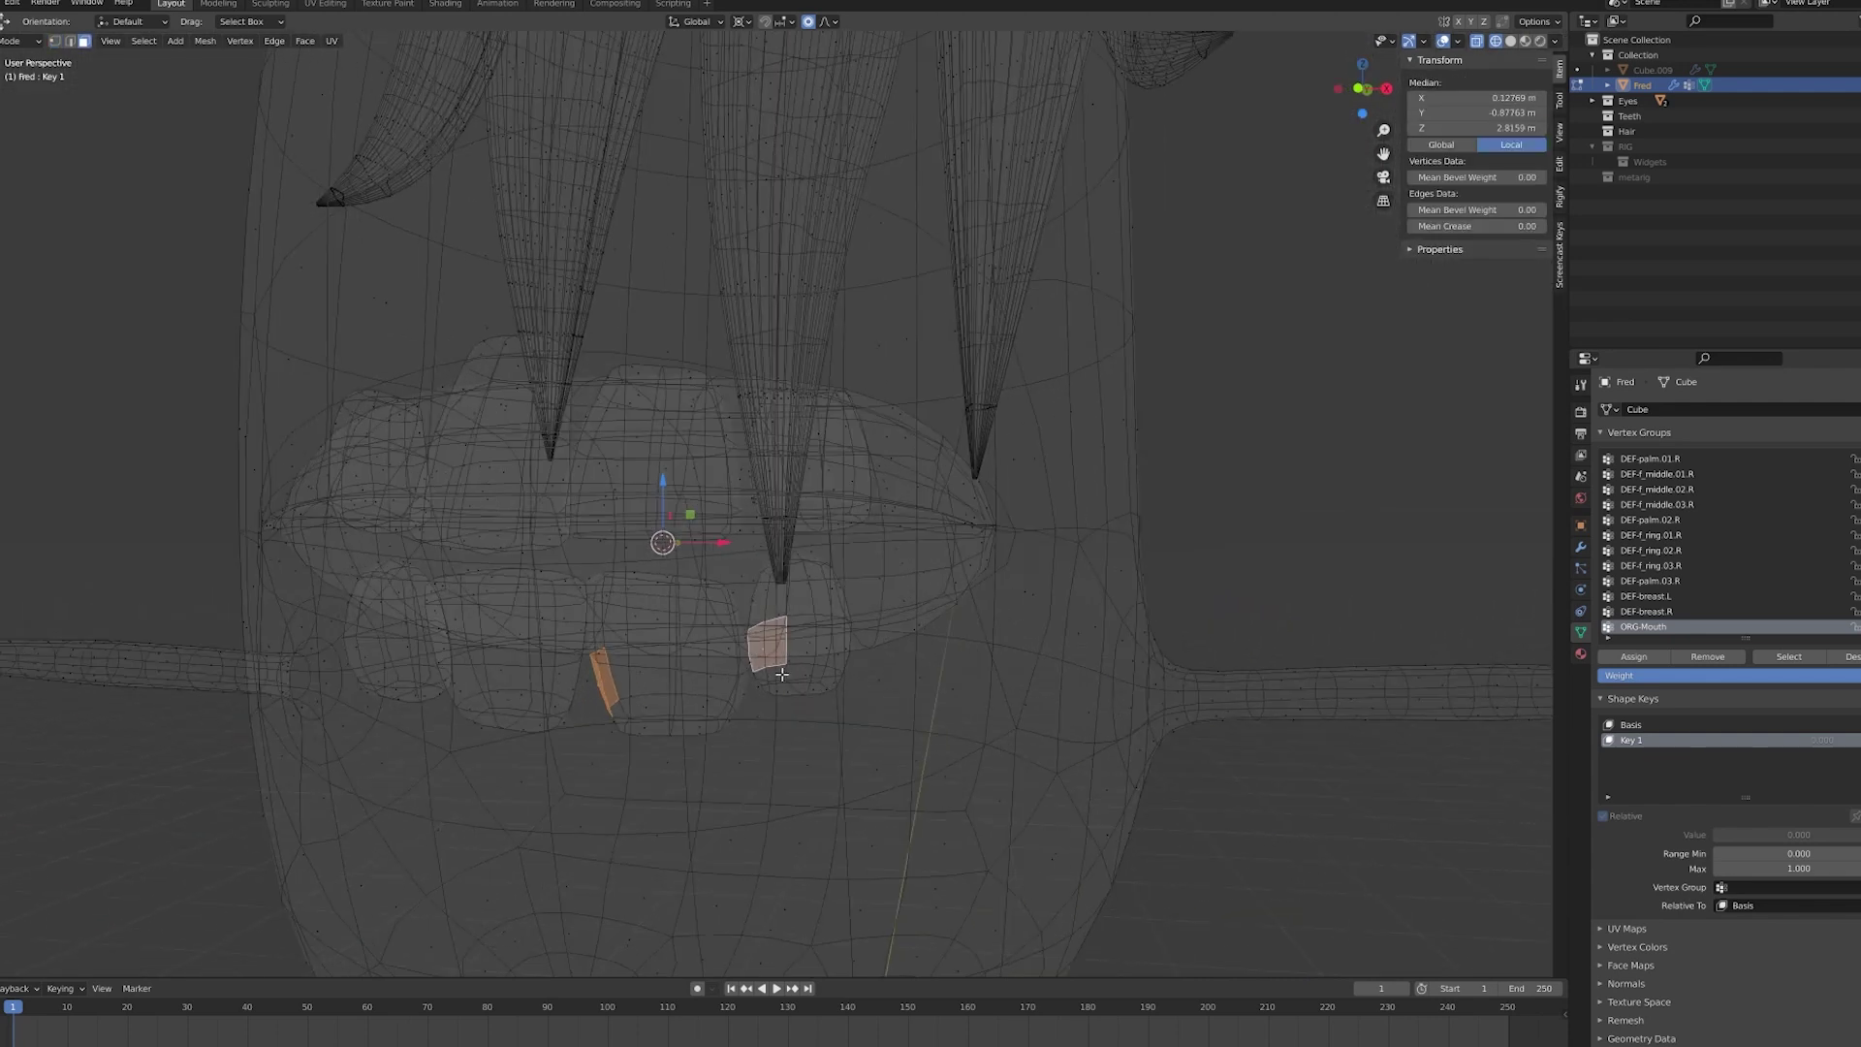
pyautogui.keyDown('shift'); pyautogui.click(561, 673); pyautogui.keyUp('shift')
pyautogui.keyDown('shift'); pyautogui.click(402, 667); pyautogui.keyUp('shift')
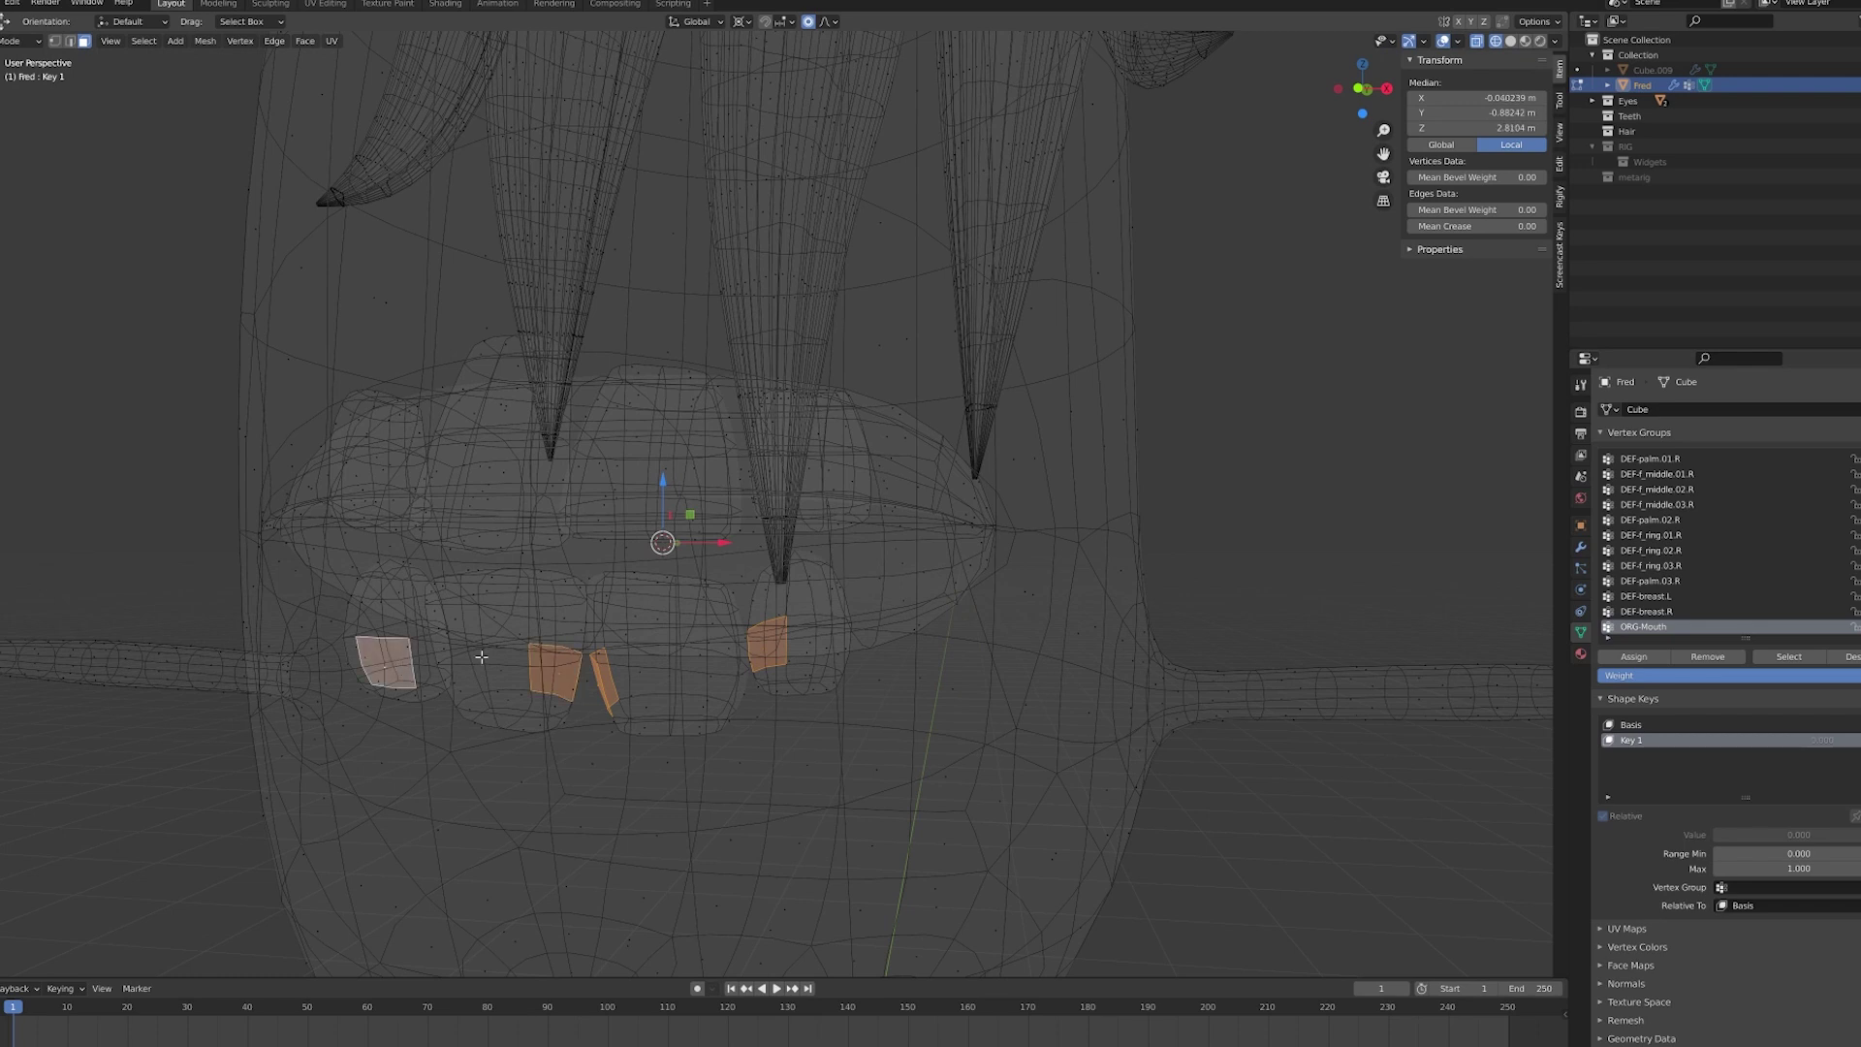
pyautogui.hotkey('ctrl', 'l')
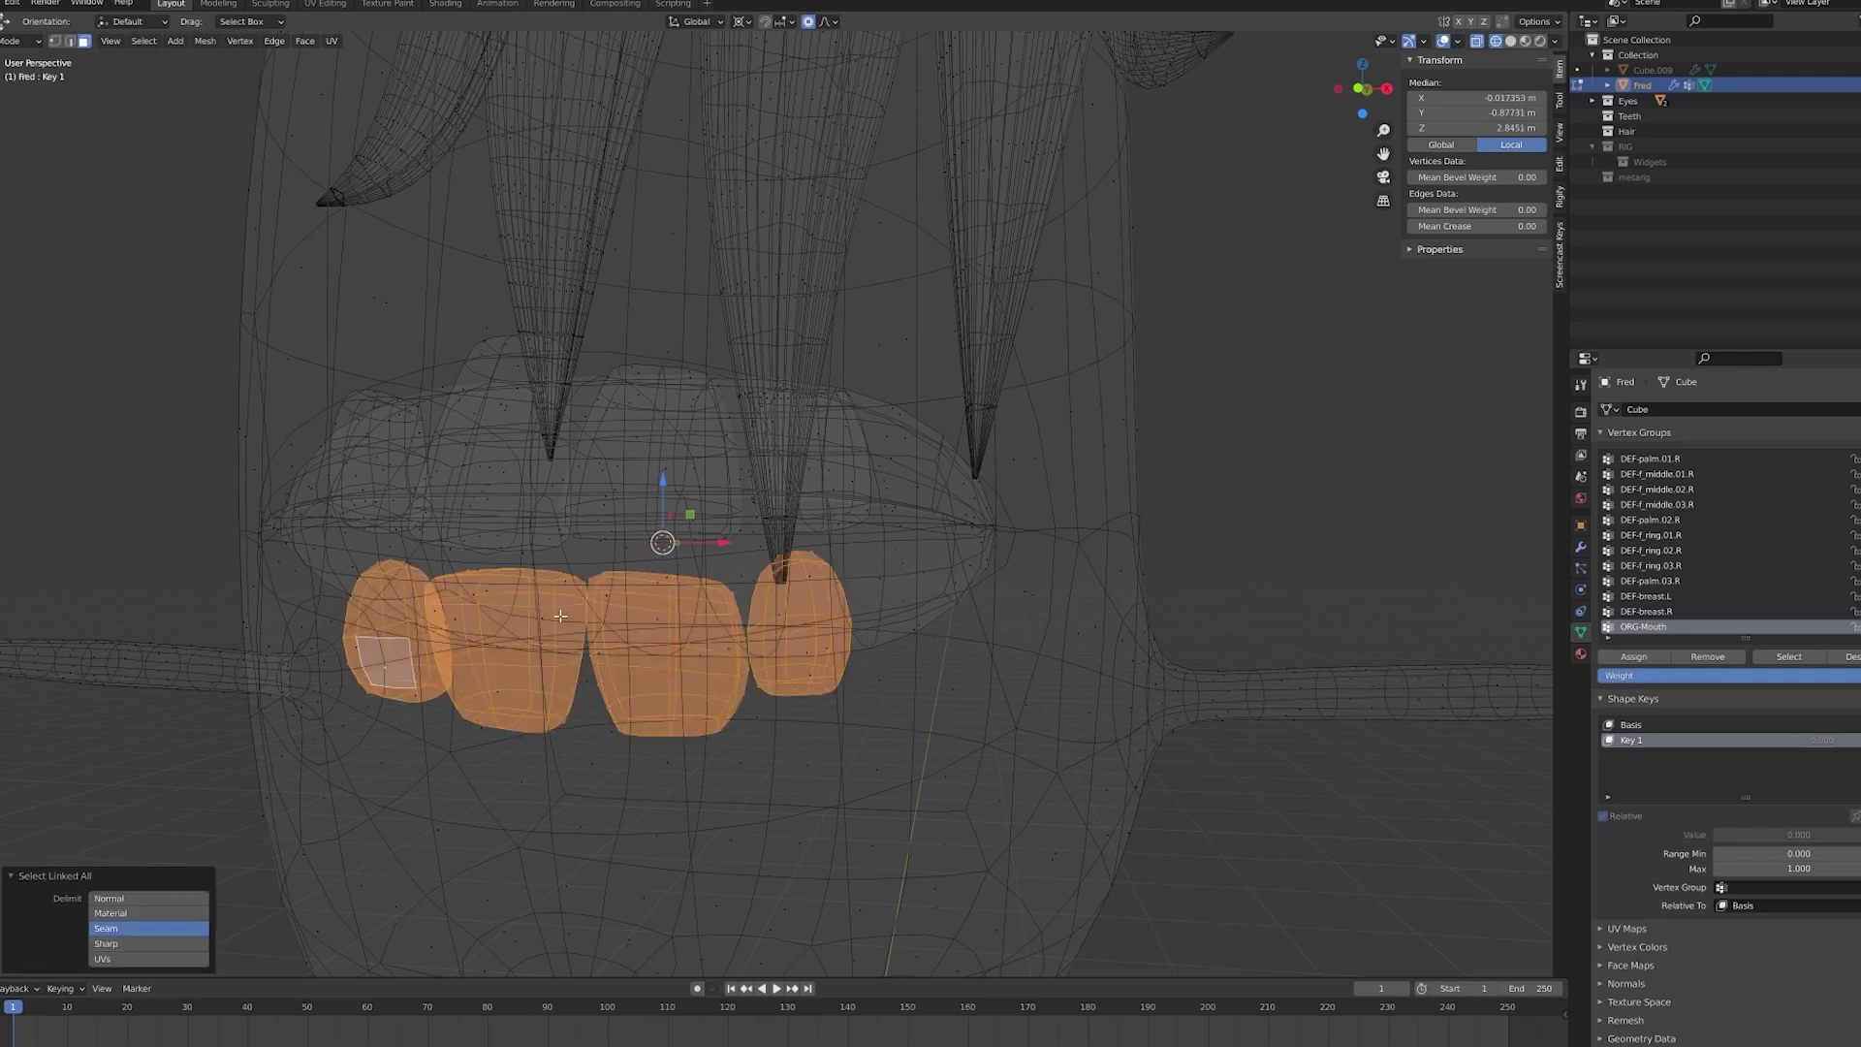
# - In side view, move the selected lower teeth about 0.015 m forward and 0.064 m up in Key 1
pyautogui.press('KP_3')
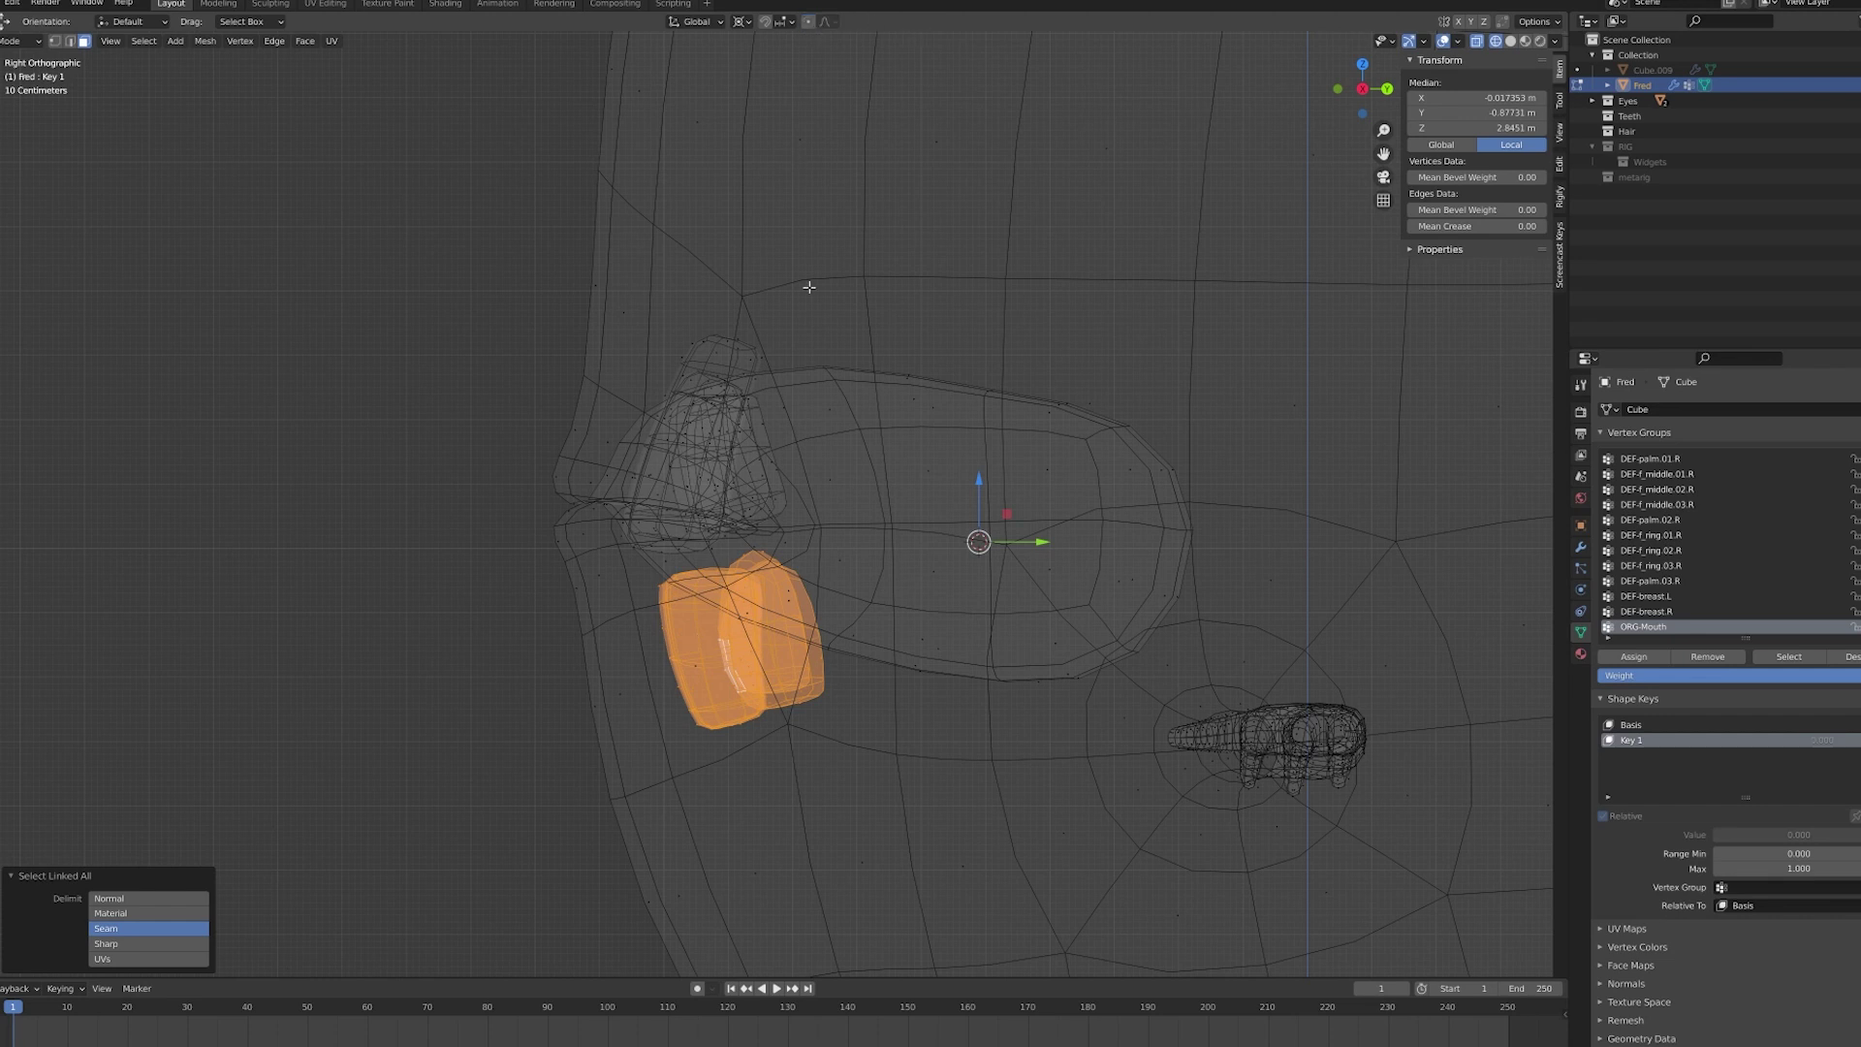
pyautogui.press('g')
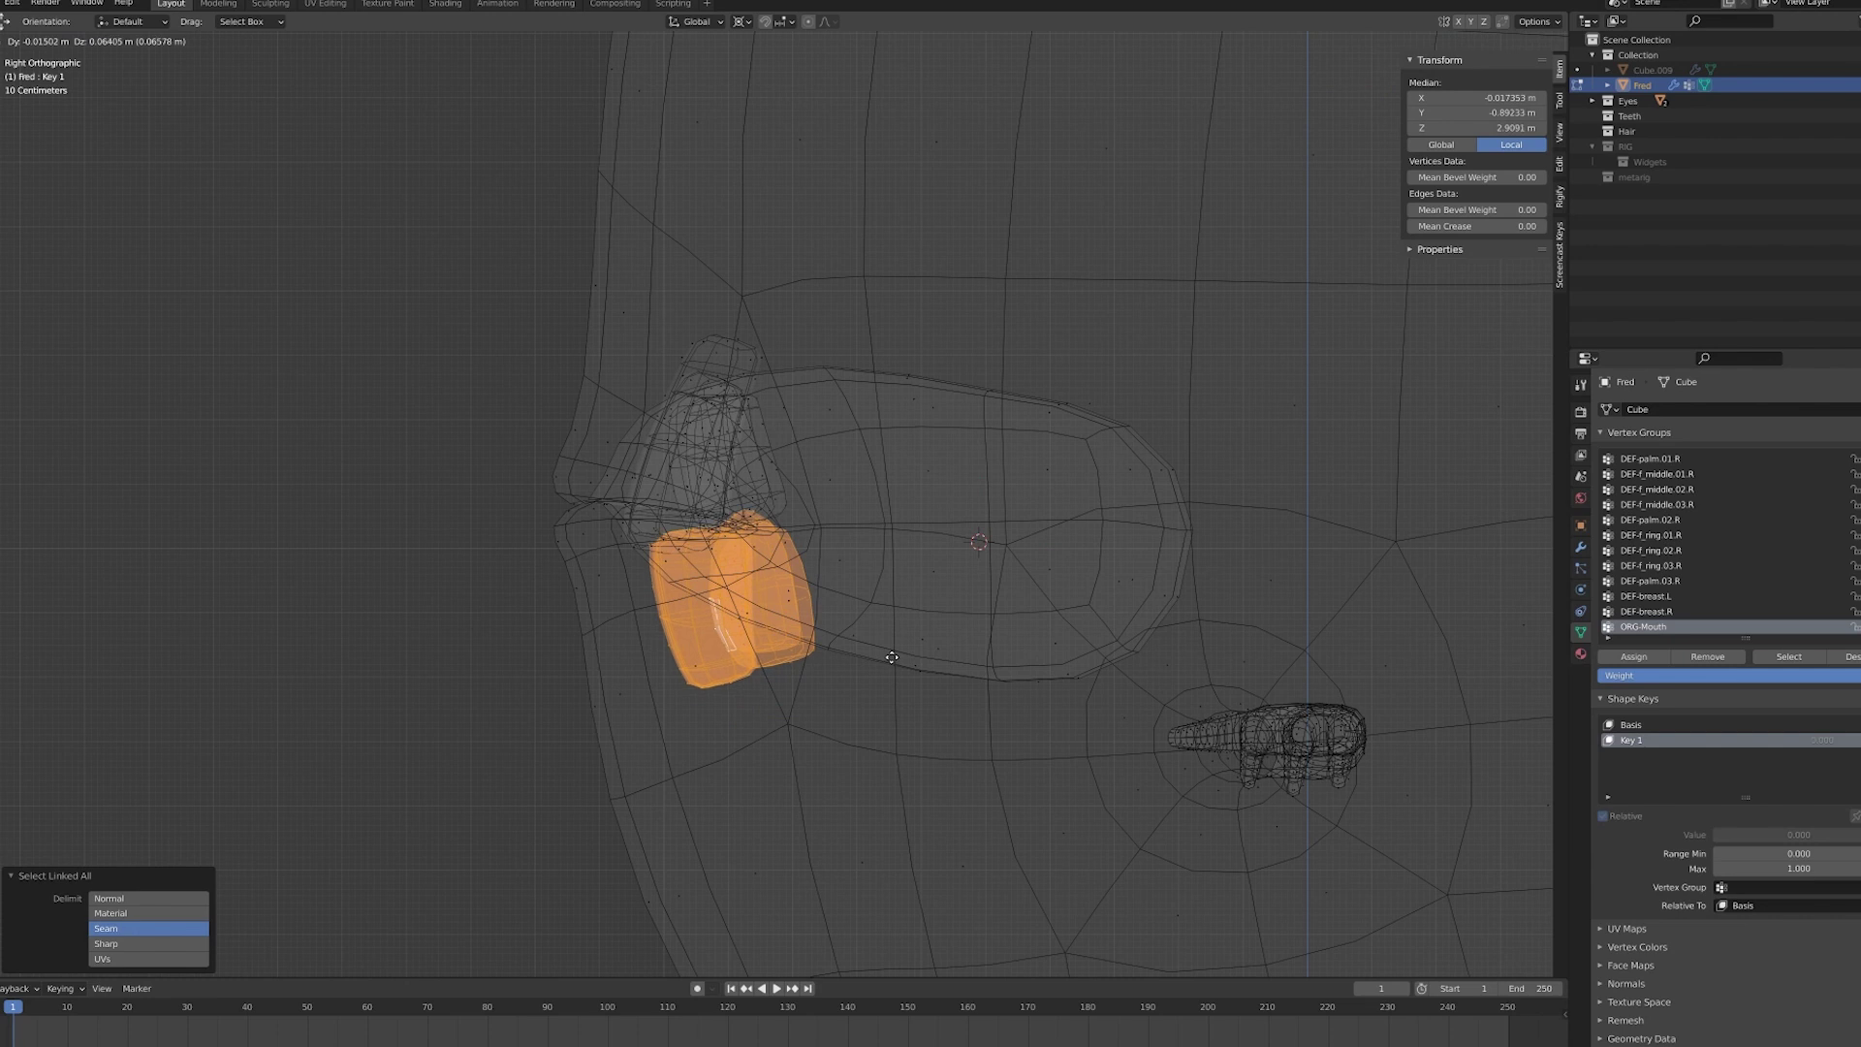
pyautogui.click(892, 657)
pyautogui.moveTo(762, 691); pyautogui.dragTo(924, 695, button='middle')
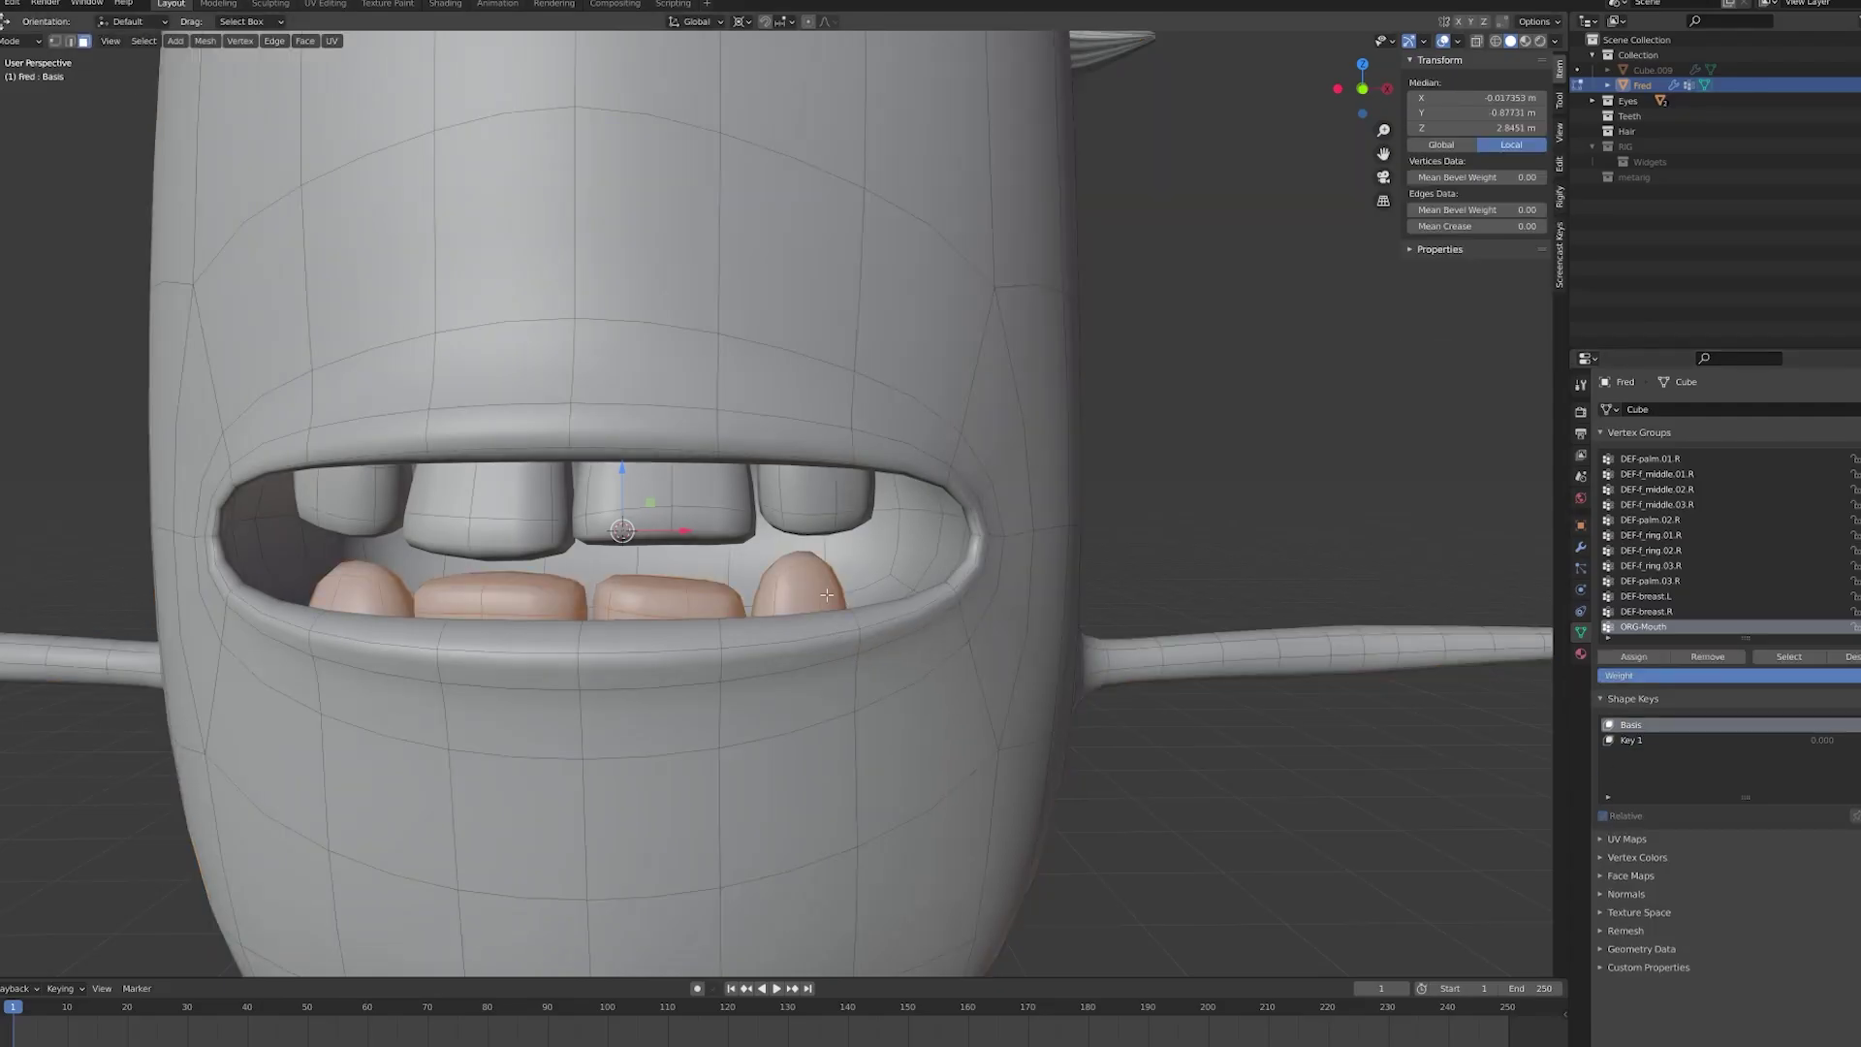
# - In the Basis shape, select each outer lower tooth as linked geometry and lower it slightly, about 0.025 m and 0.014 m
pyautogui.press('KP_1')
pyautogui.hotkey('ctrl', 'l')
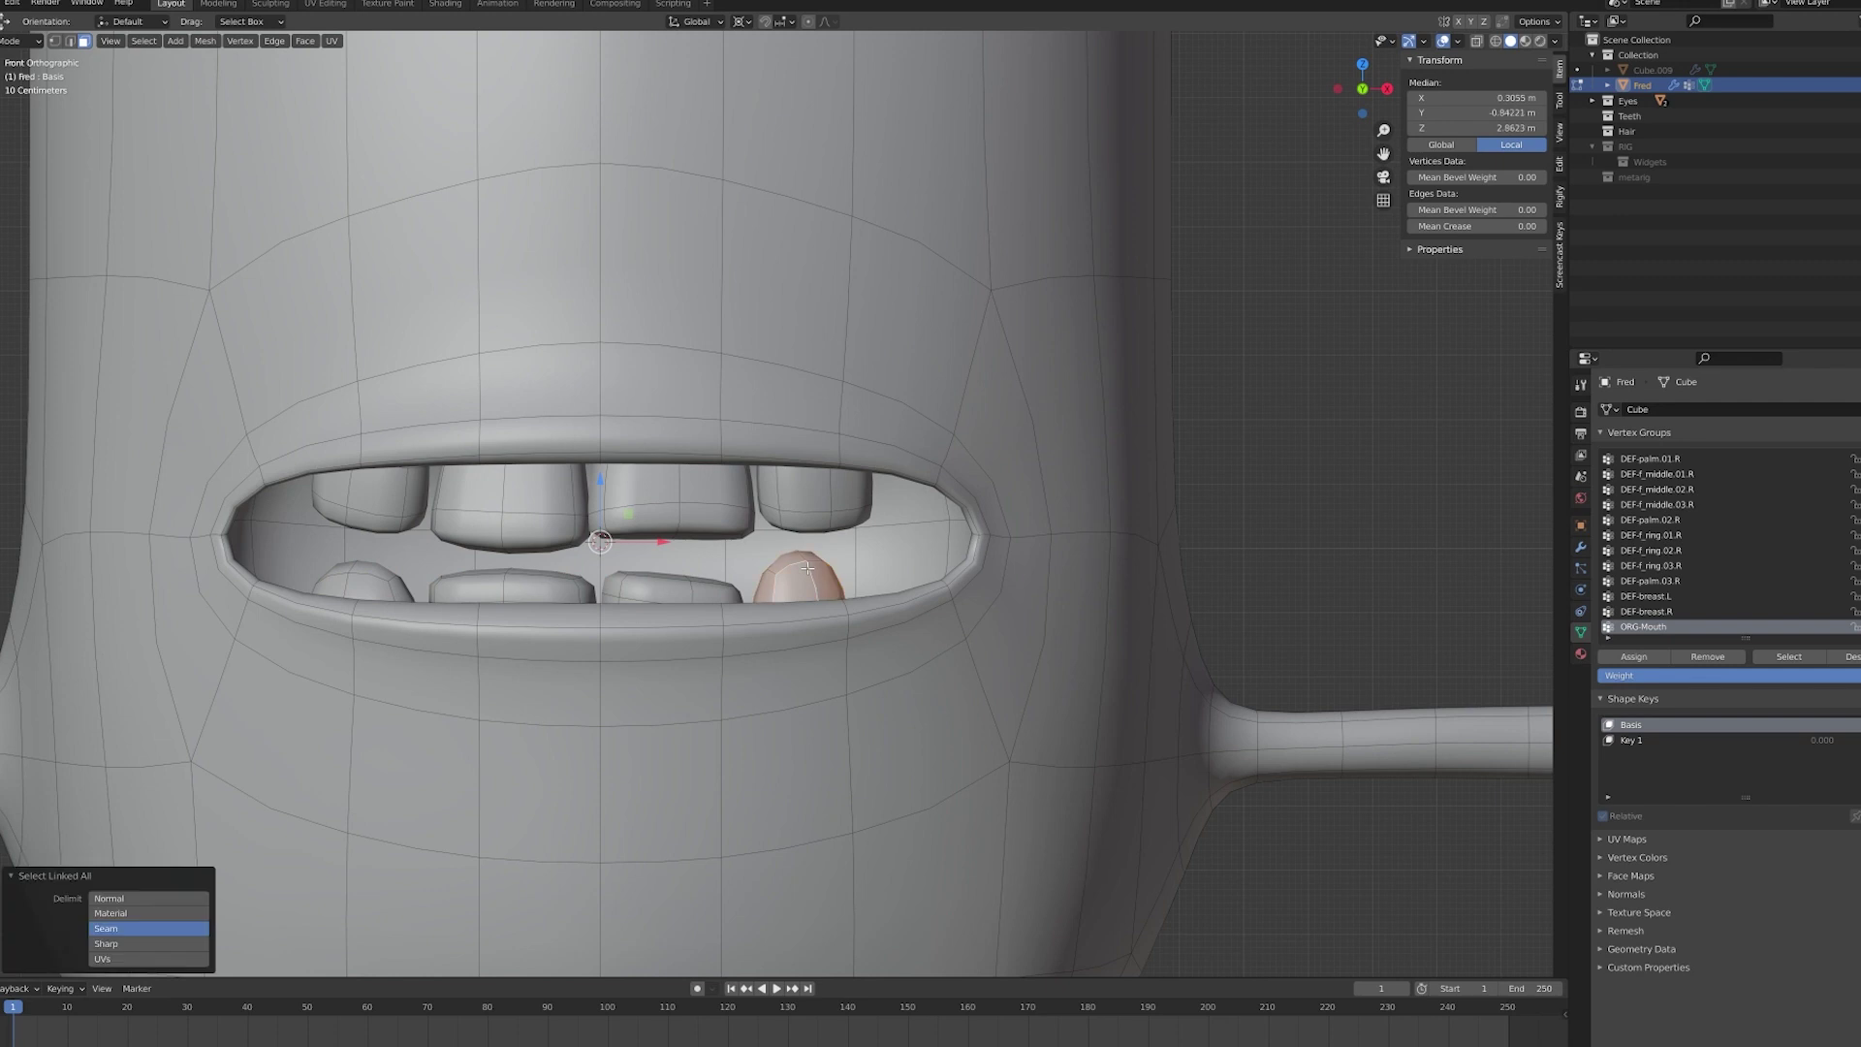
pyautogui.press('g')
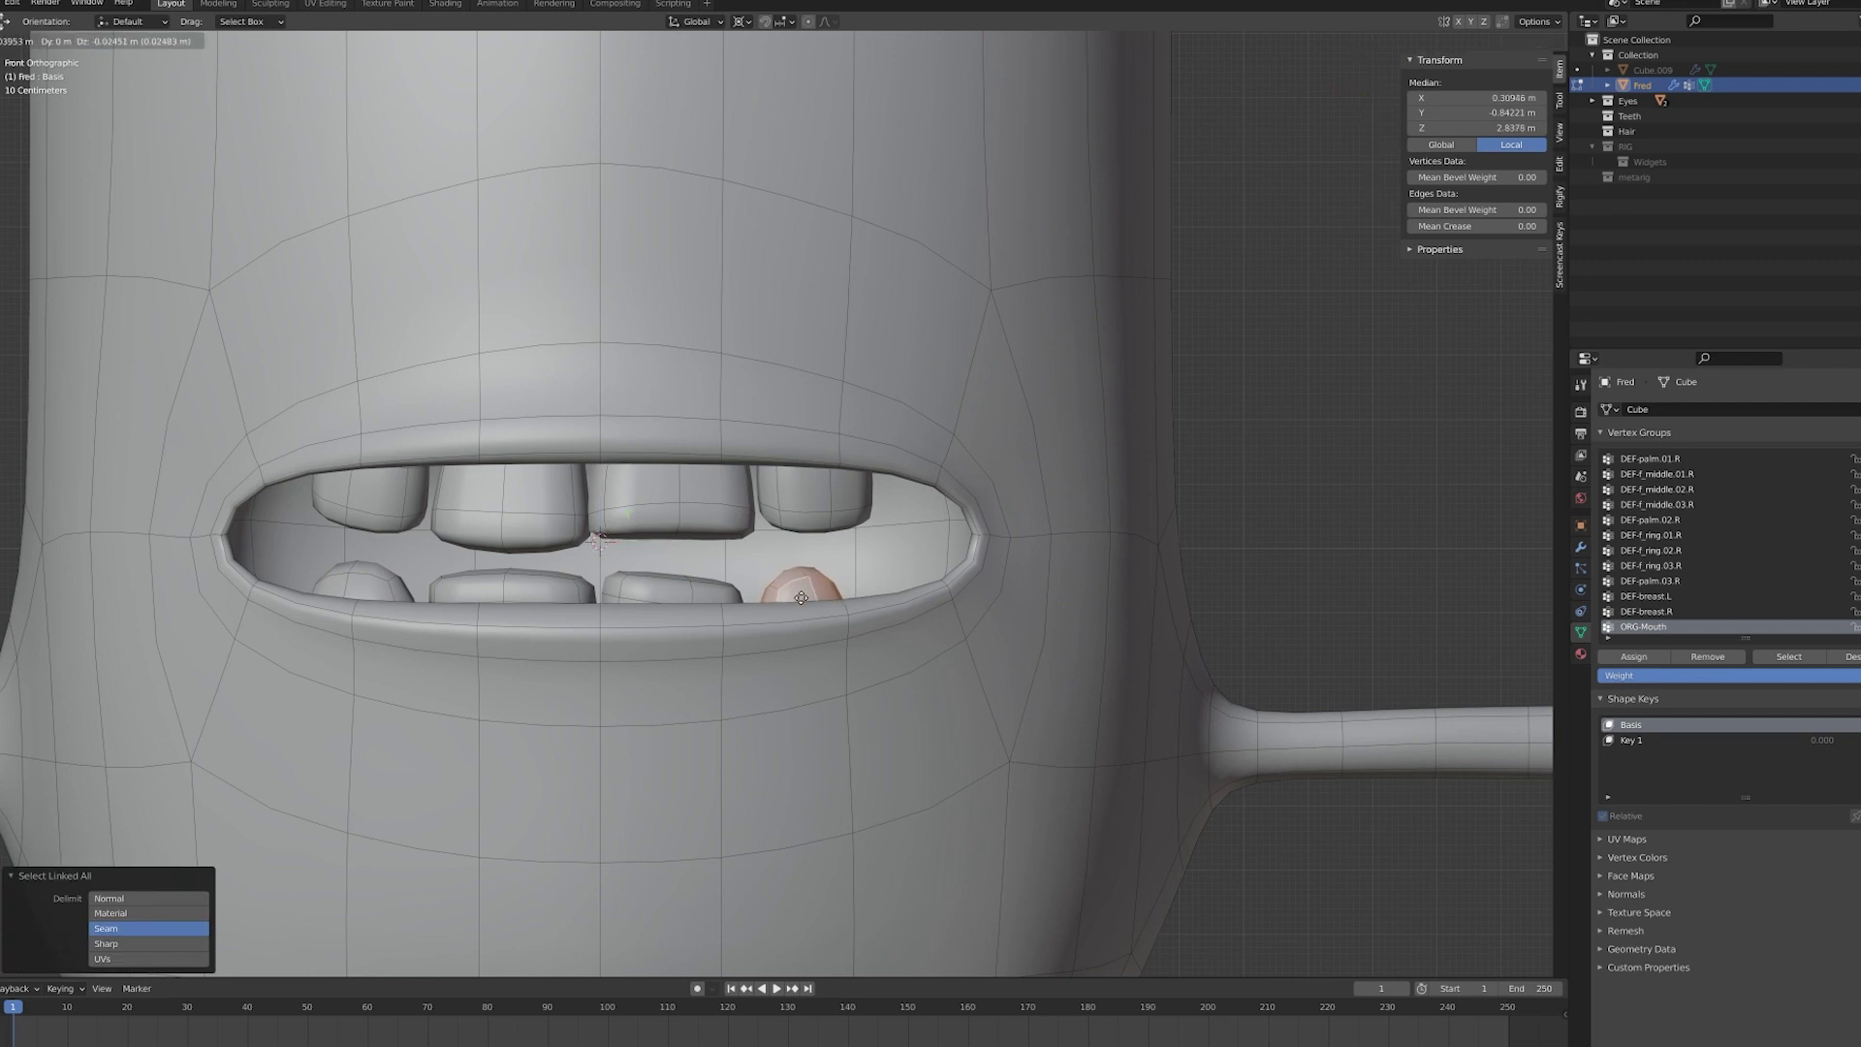
pyautogui.click(801, 599)
pyautogui.click(399, 585)
pyautogui.hotkey('ctrl', 'l')
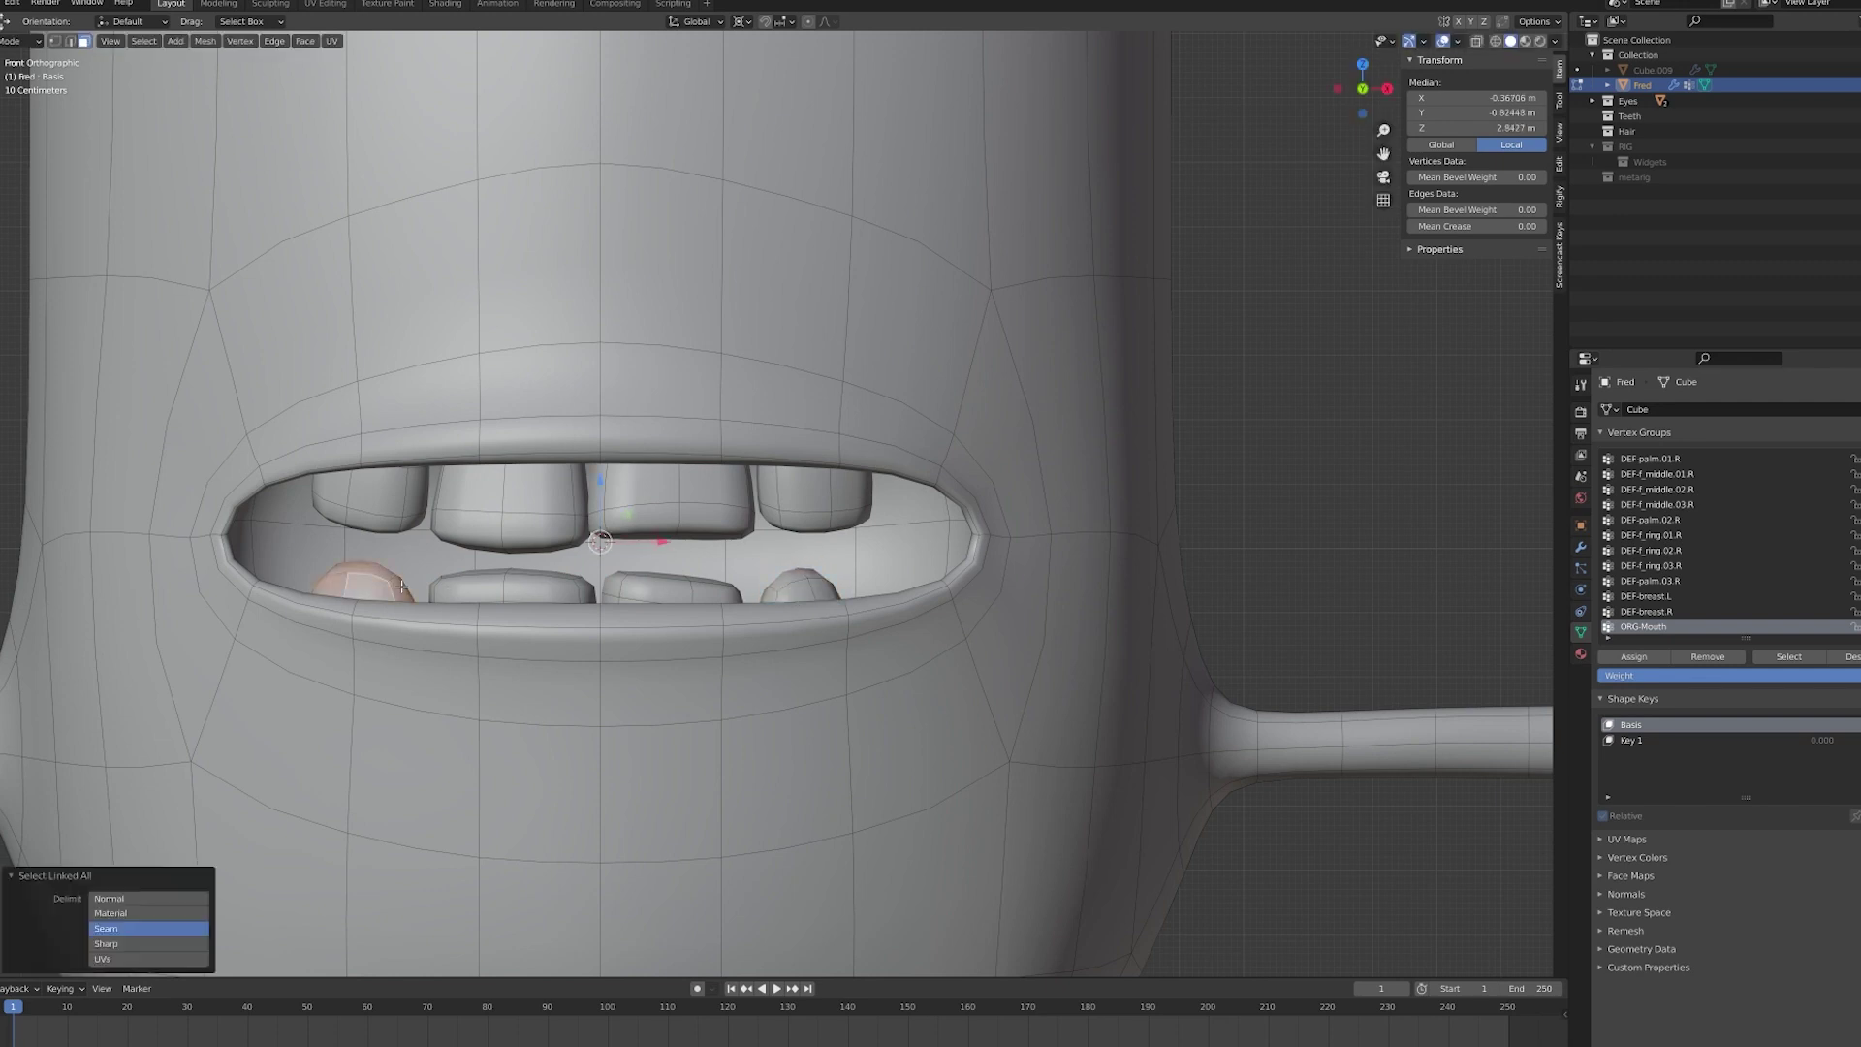
pyautogui.press('g')
pyautogui.click(390, 593)
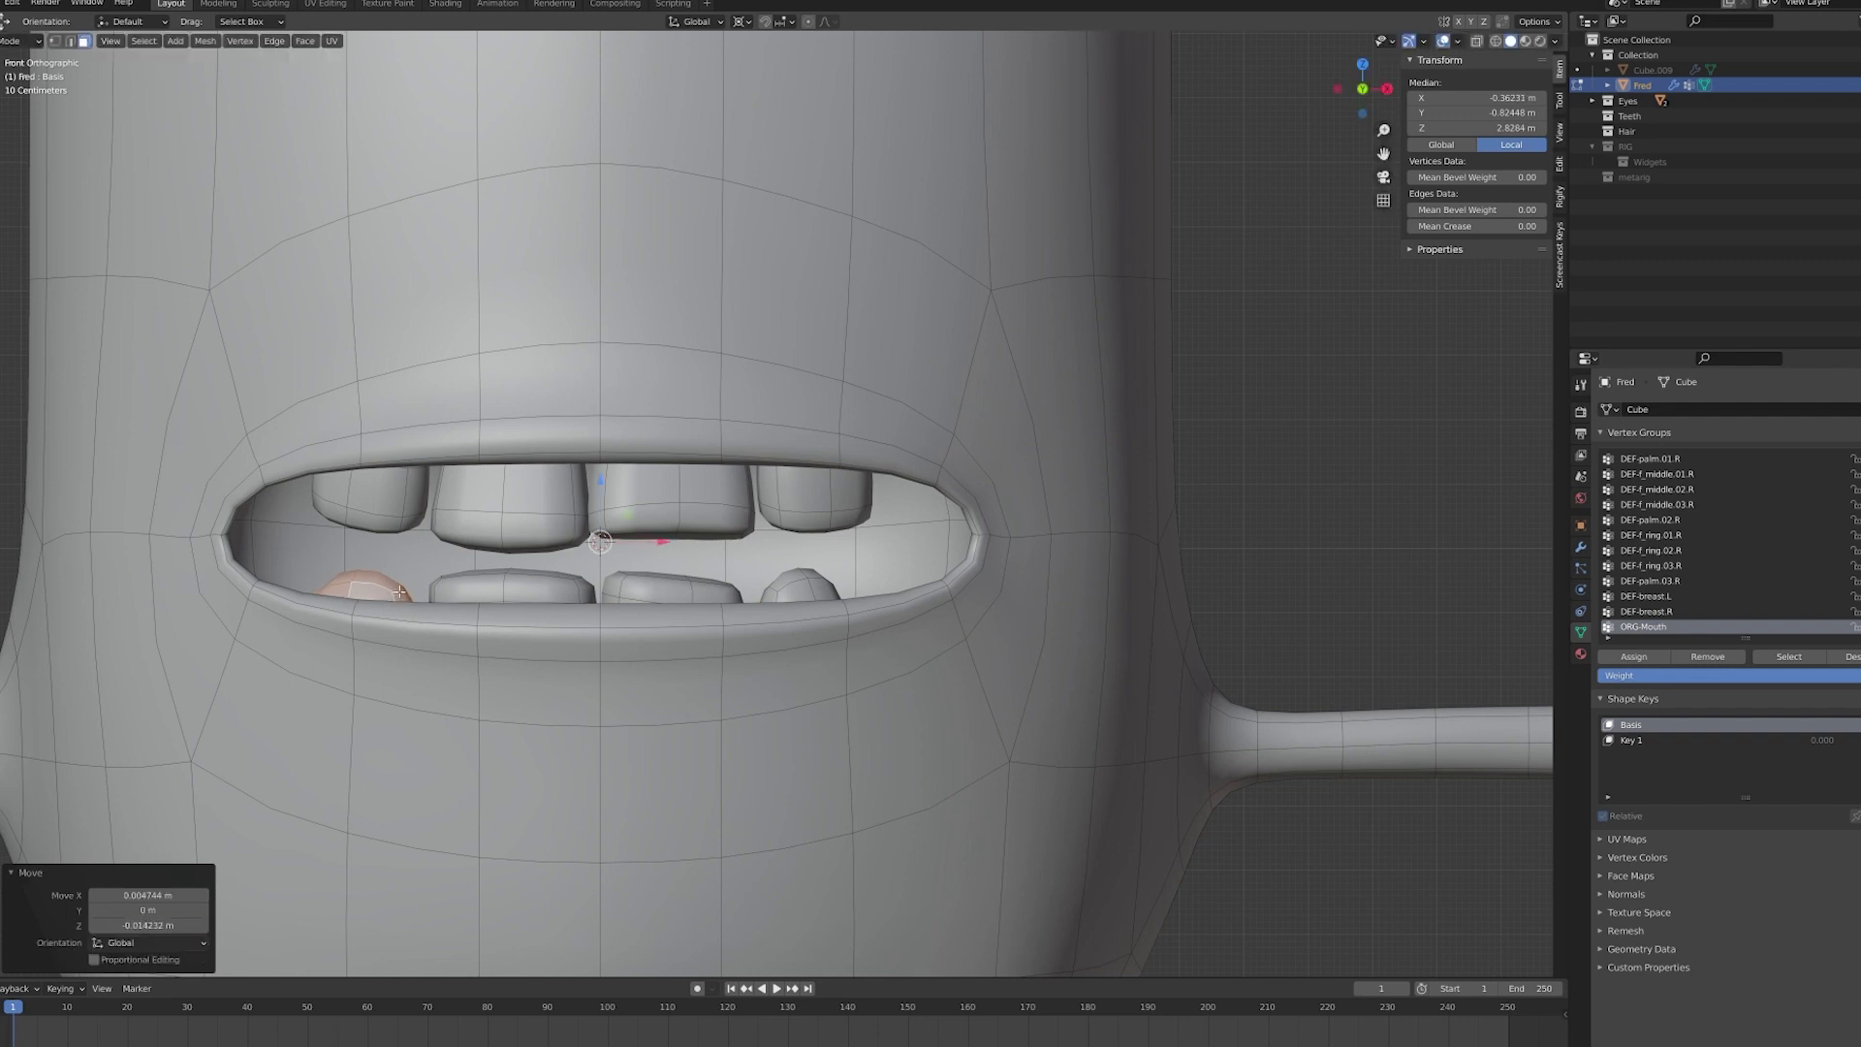
pyautogui.moveTo(389, 593); pyautogui.dragTo(513, 621, button='middle')
# - Return to Object Mode, select Key 1 and raise its value to 1.000 to check the closed mouth
pyautogui.press('Tab')
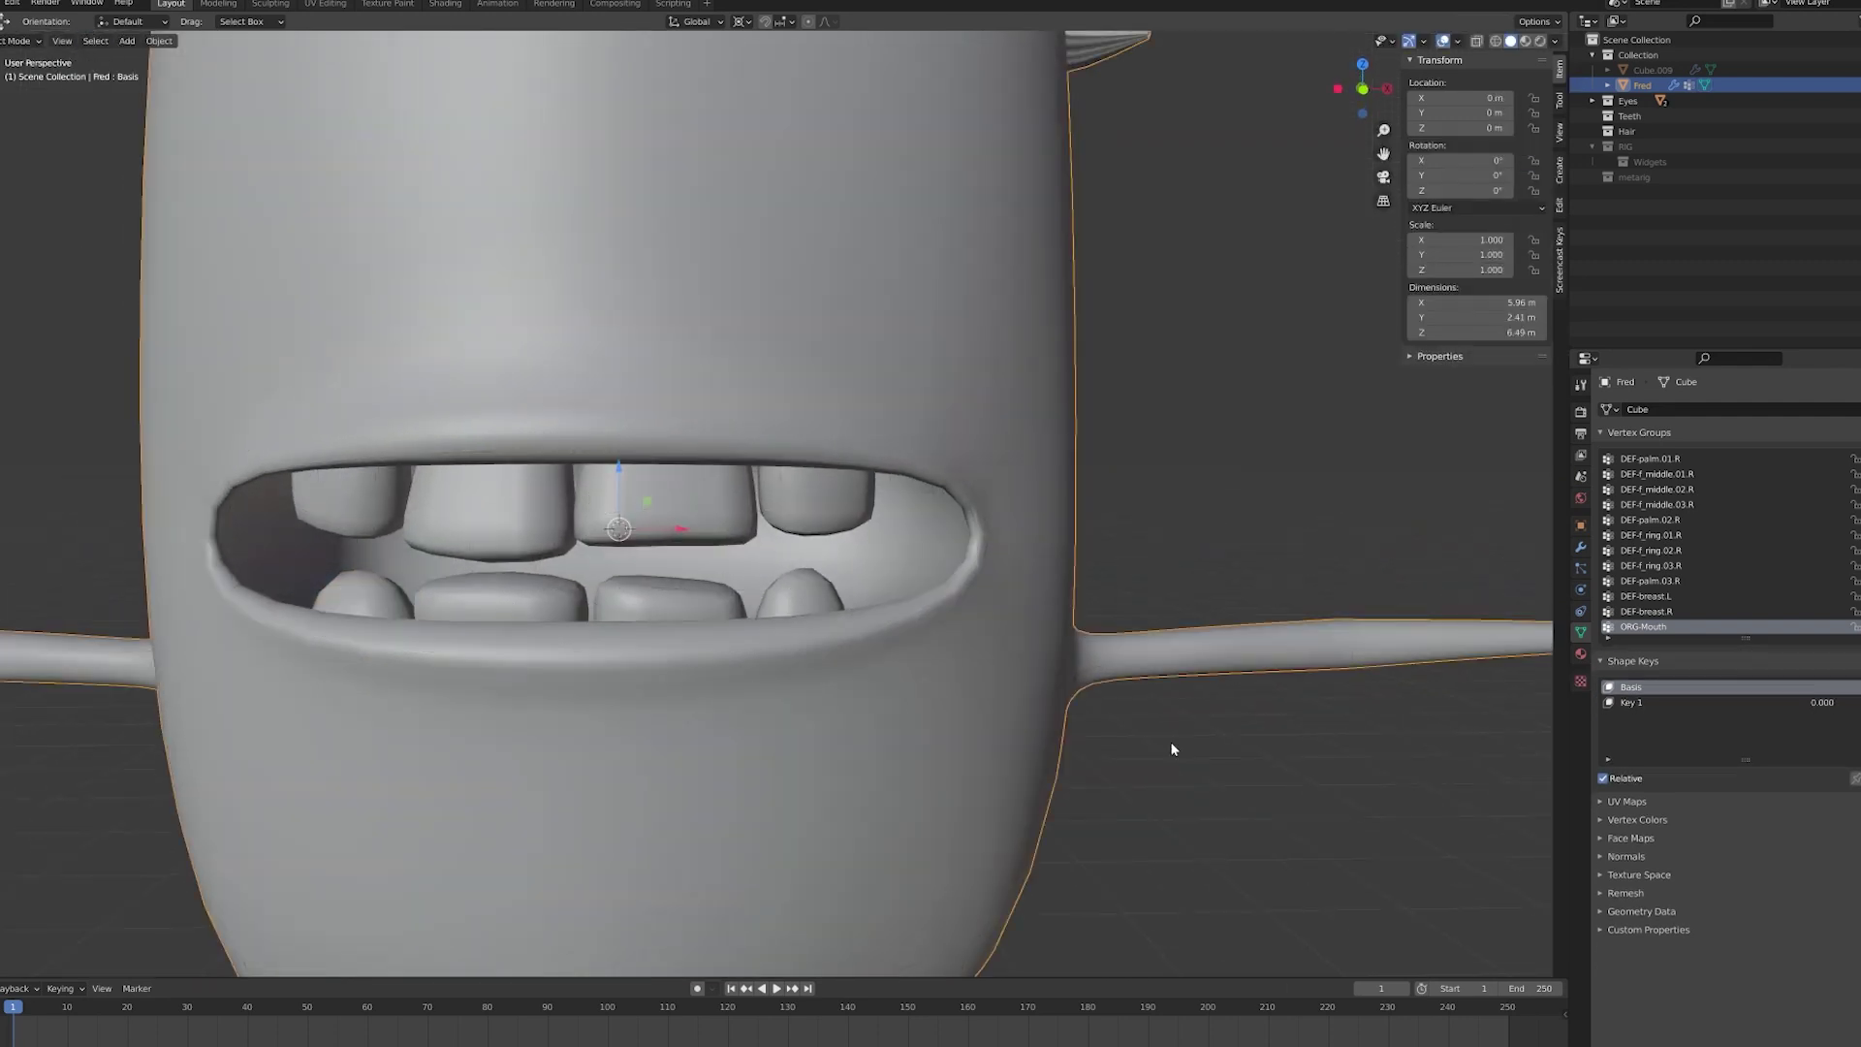
pyautogui.click(1660, 702)
pyautogui.moveTo(1752, 804); pyautogui.dragTo(1857, 797)
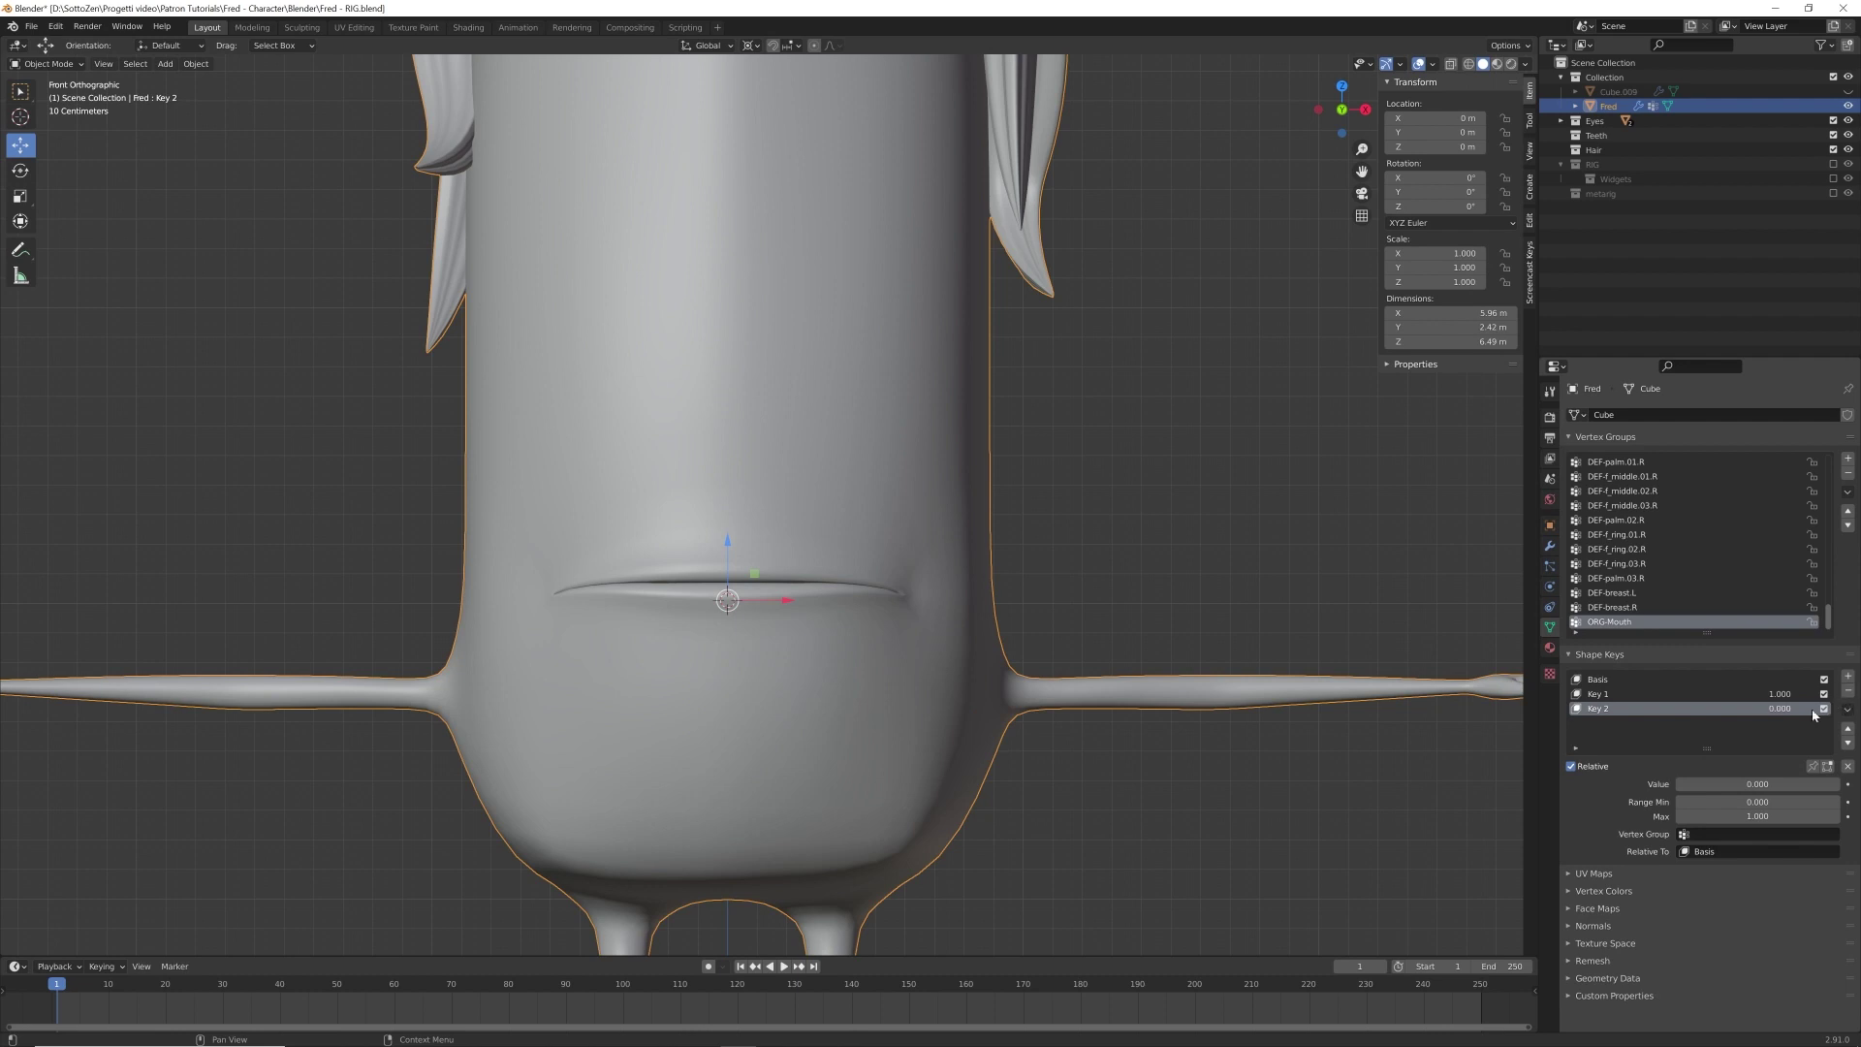
# - Remove the plain Key 2 shape key and add a new shape from the current mix instead
pyautogui.click(1848, 691)
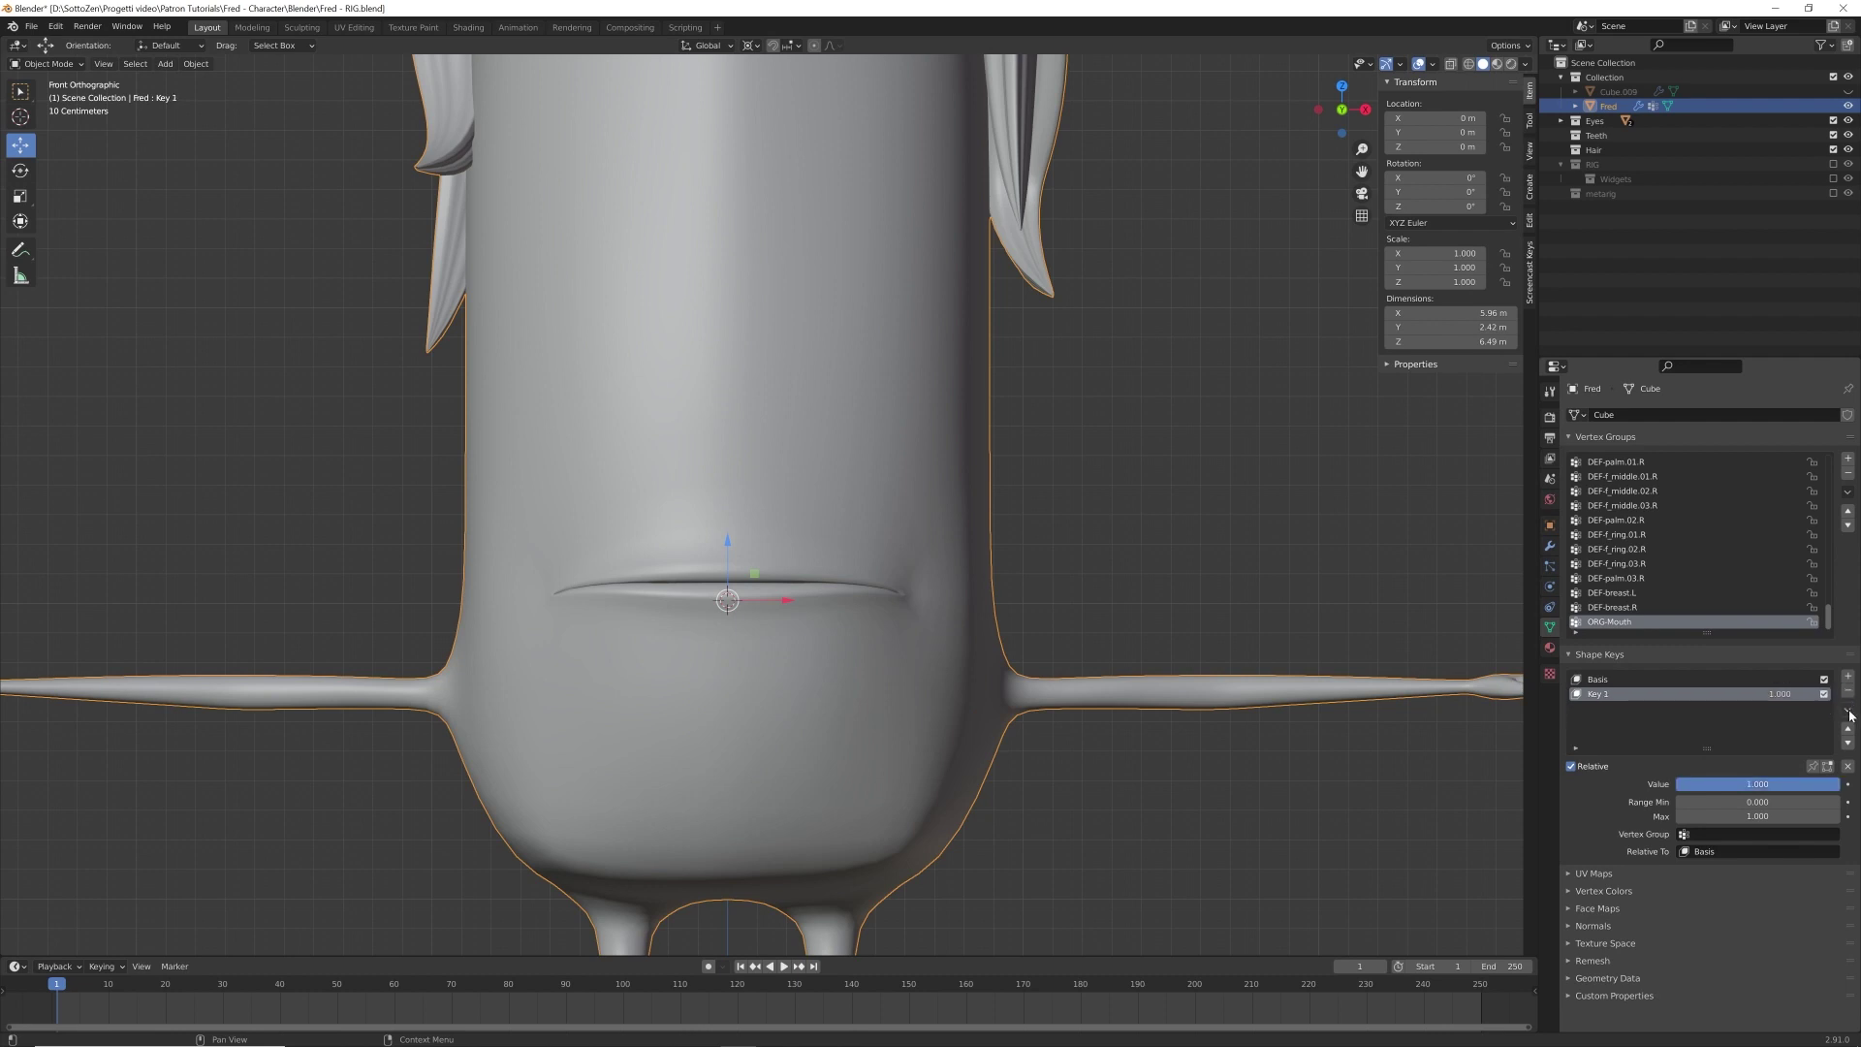
pyautogui.click(1848, 712)
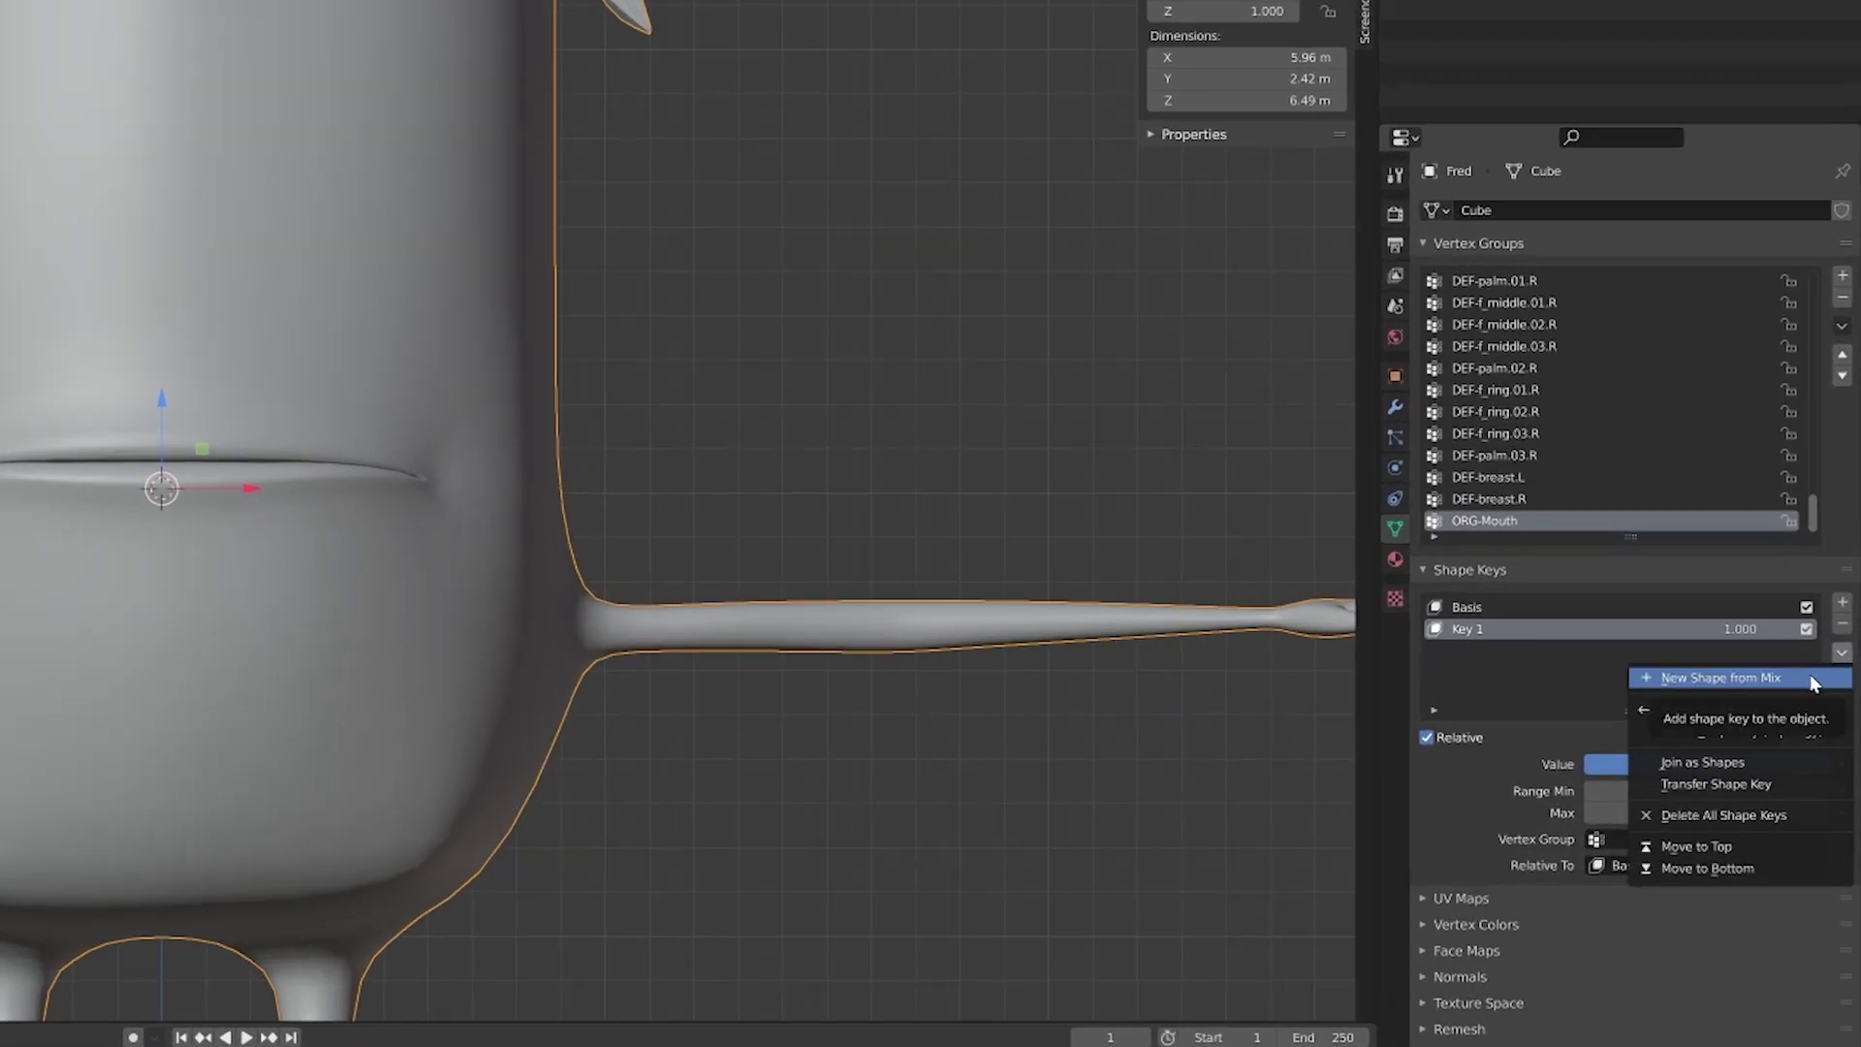
pyautogui.click(1809, 678)
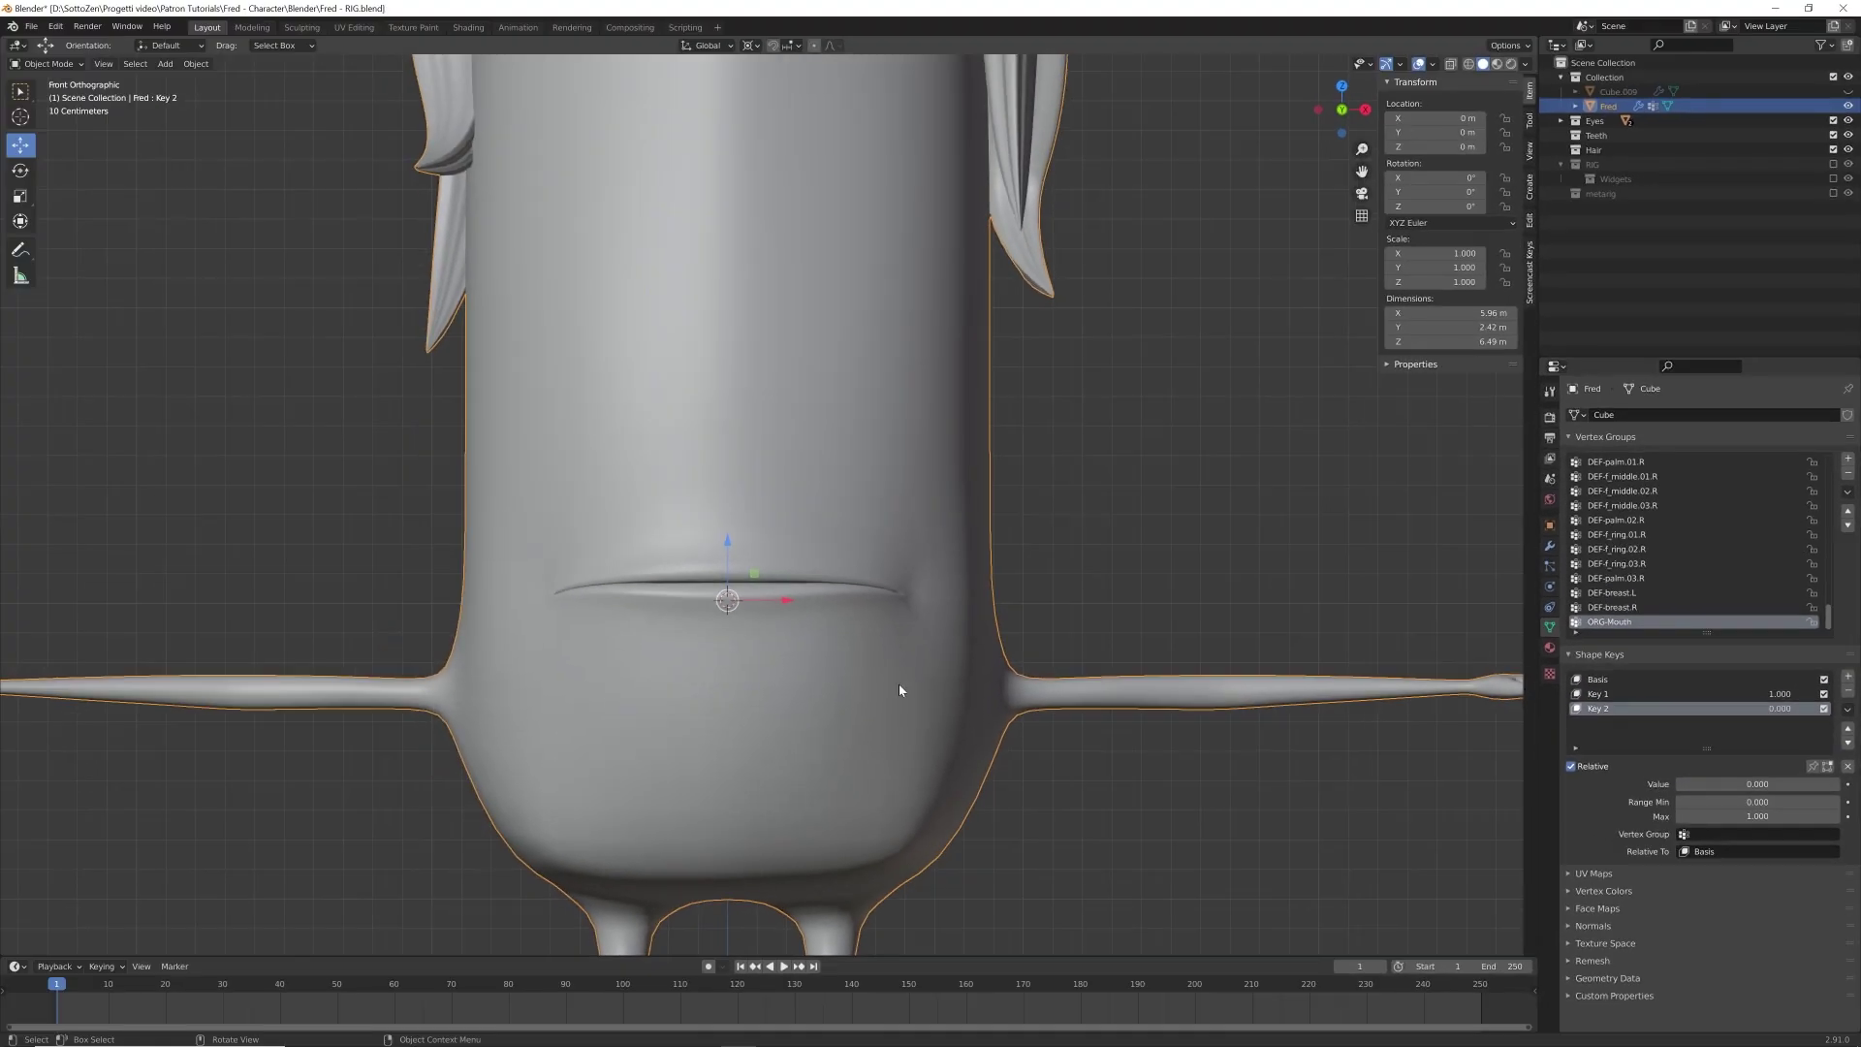
# - In Edit Mode with X mirroring, select the vertex just outside the mouth corner and use Median Point as the pivot
pyautogui.scroll(4, 973, 714)
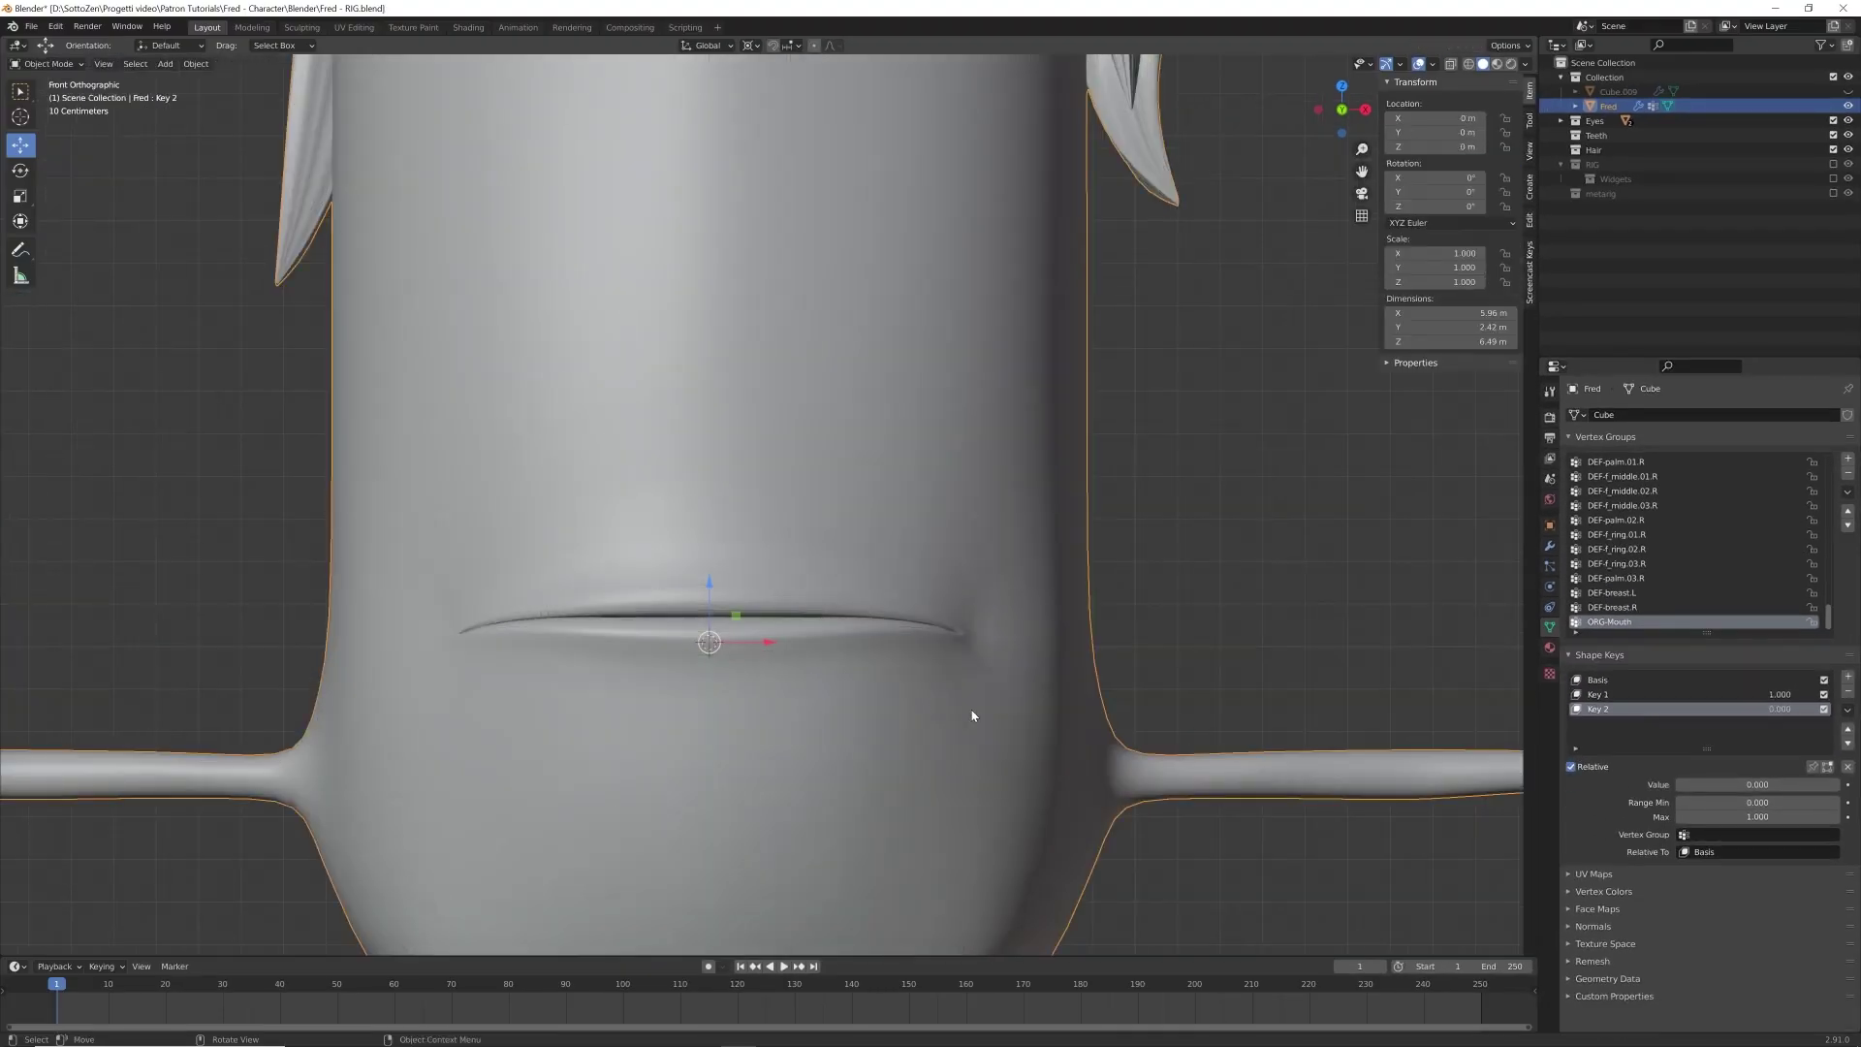
pyautogui.press('1')
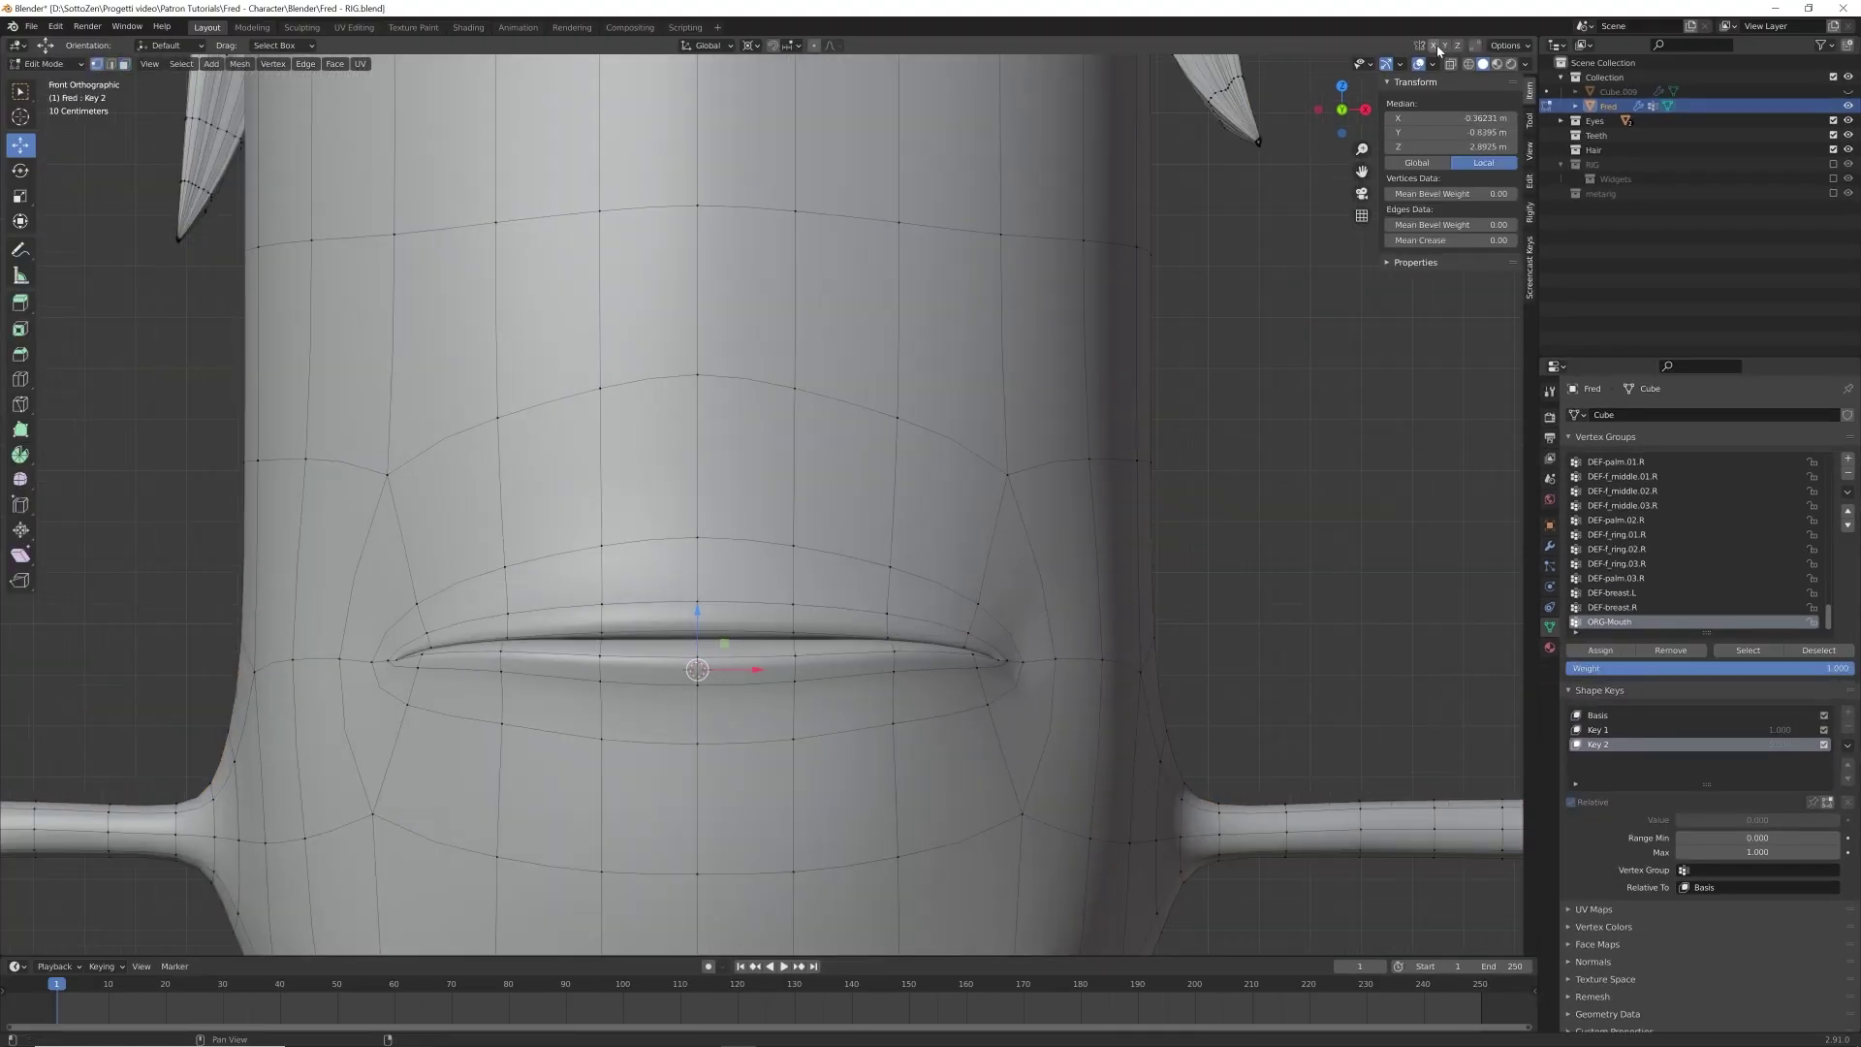
pyautogui.click(1027, 653)
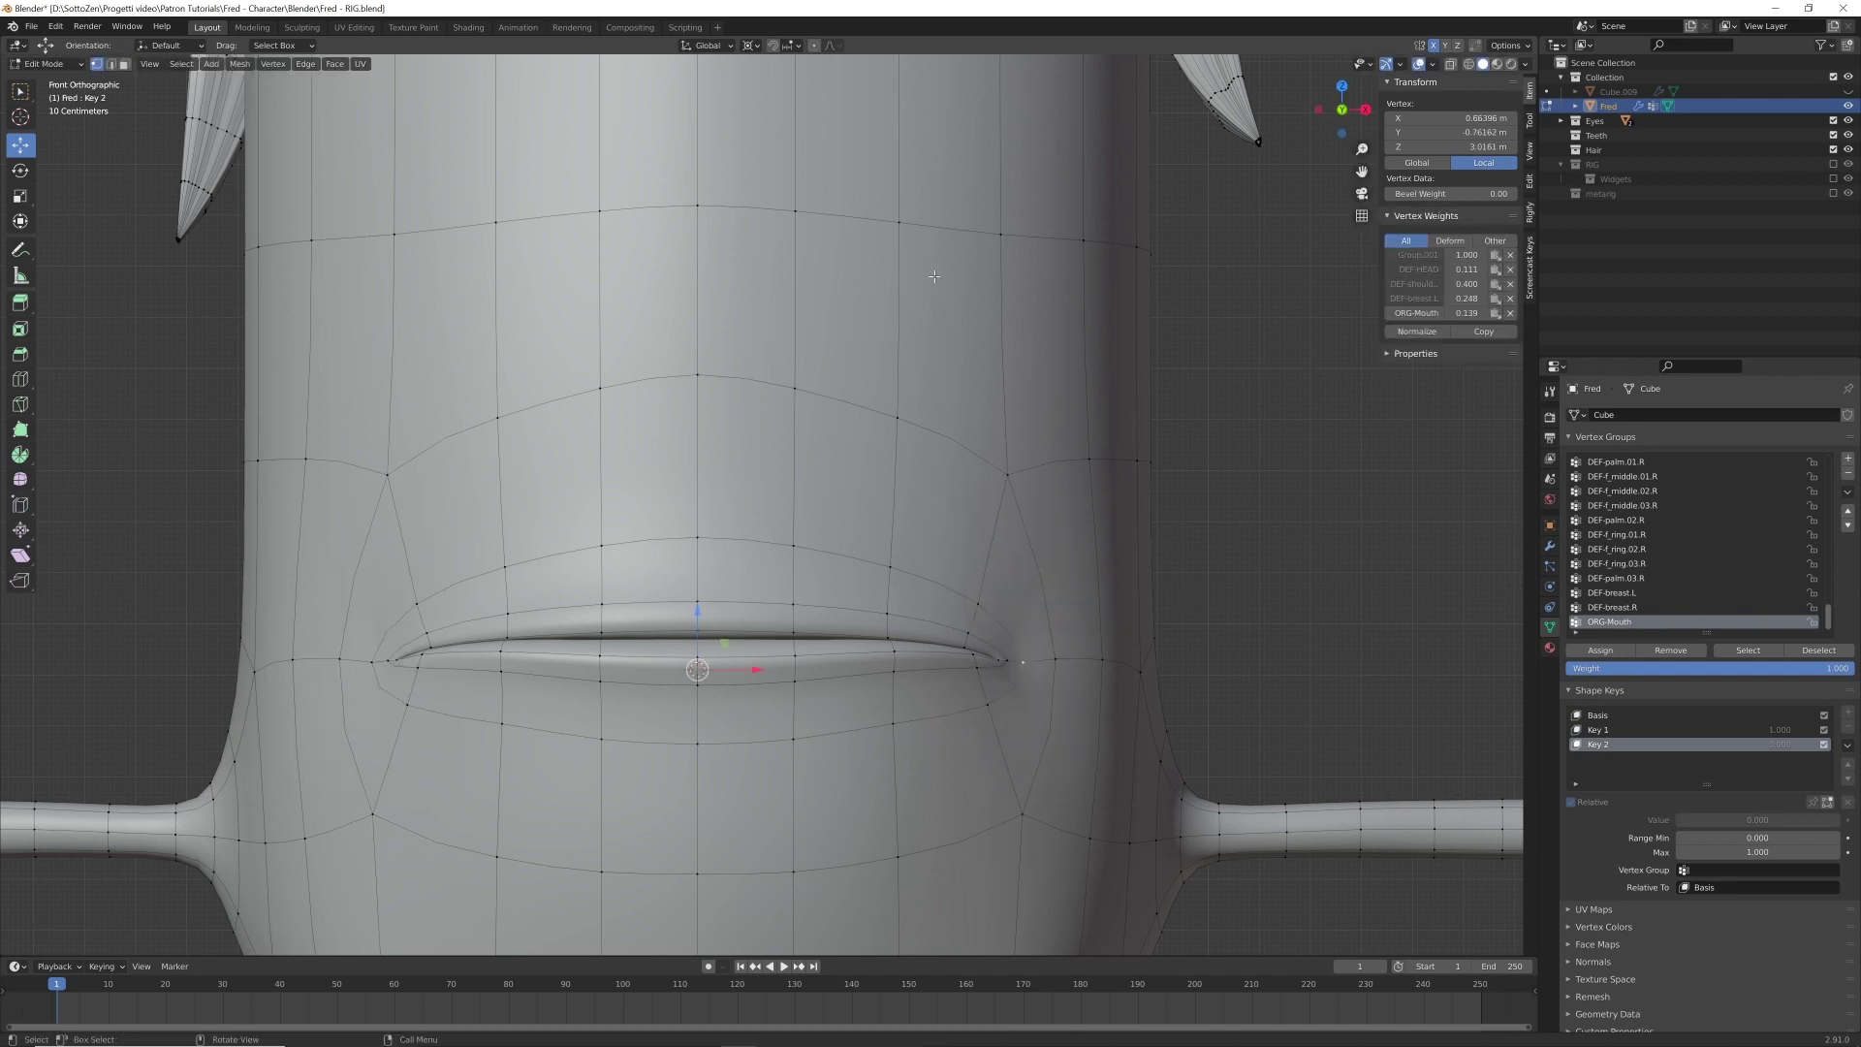
pyautogui.click(750, 45)
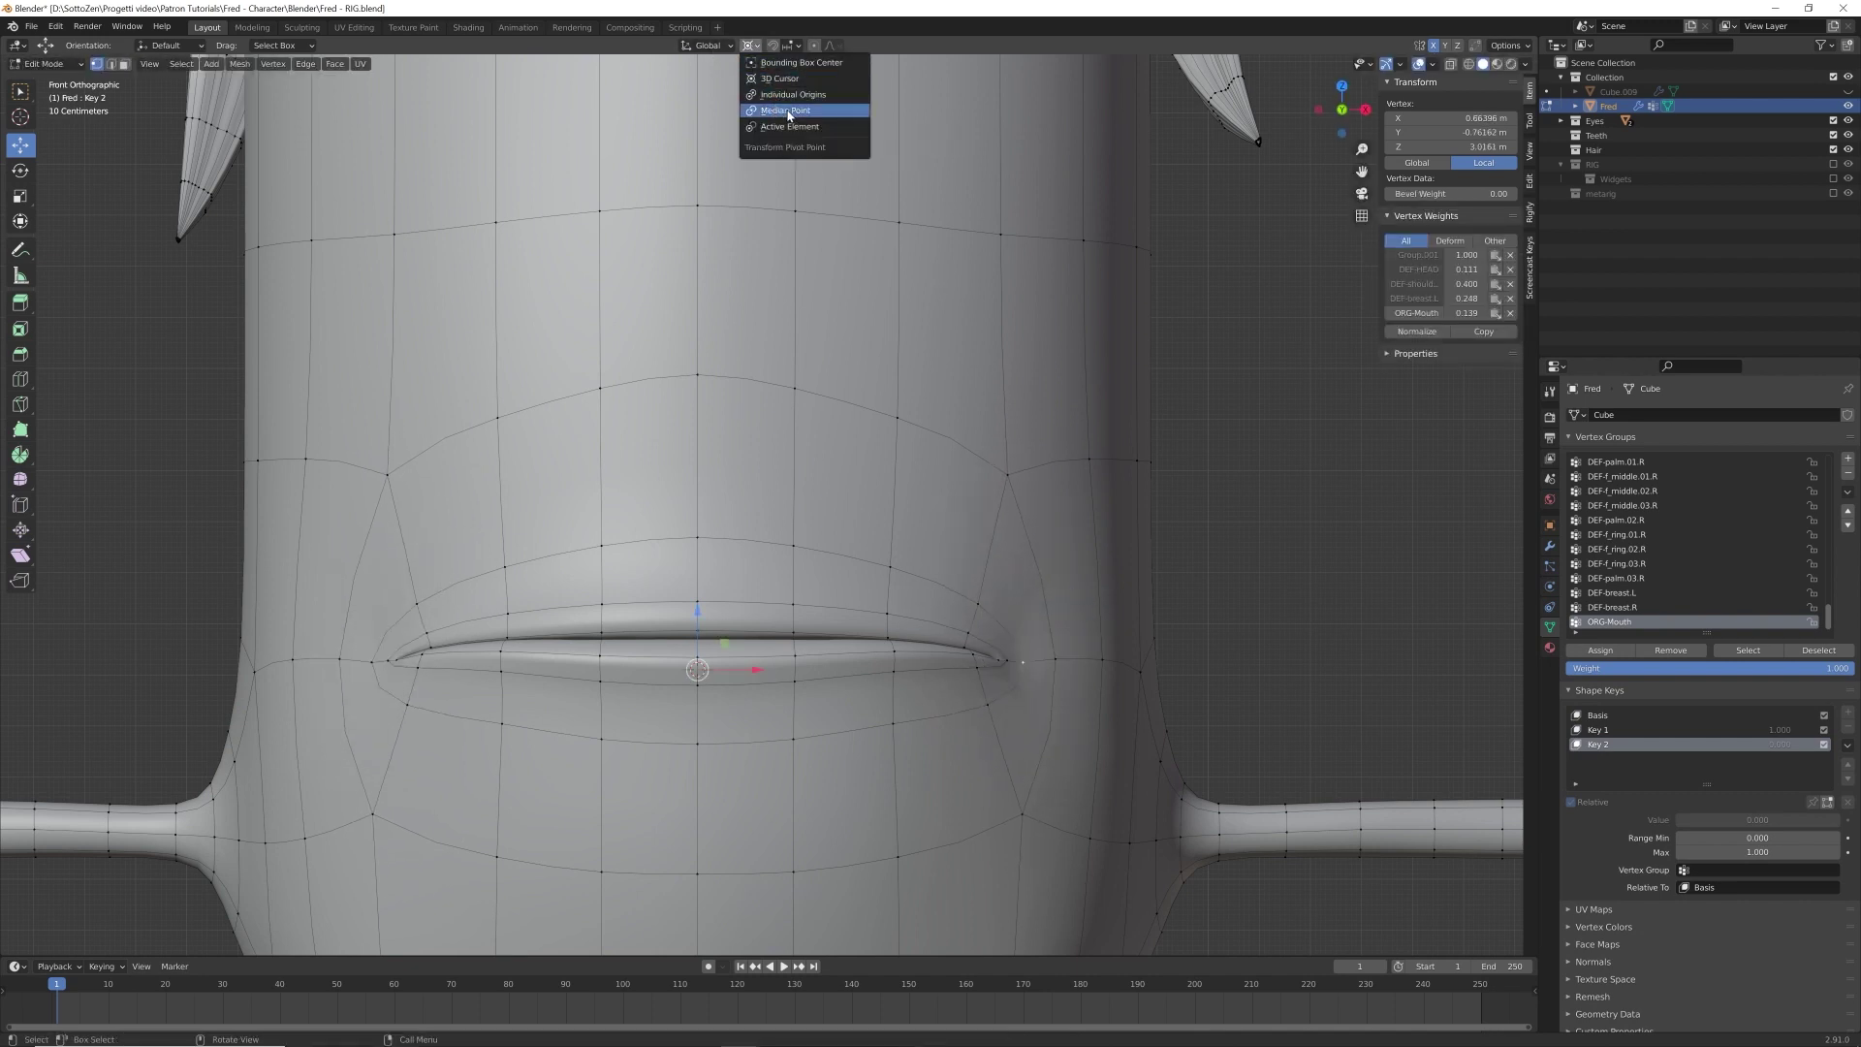
pyautogui.click(777, 112)
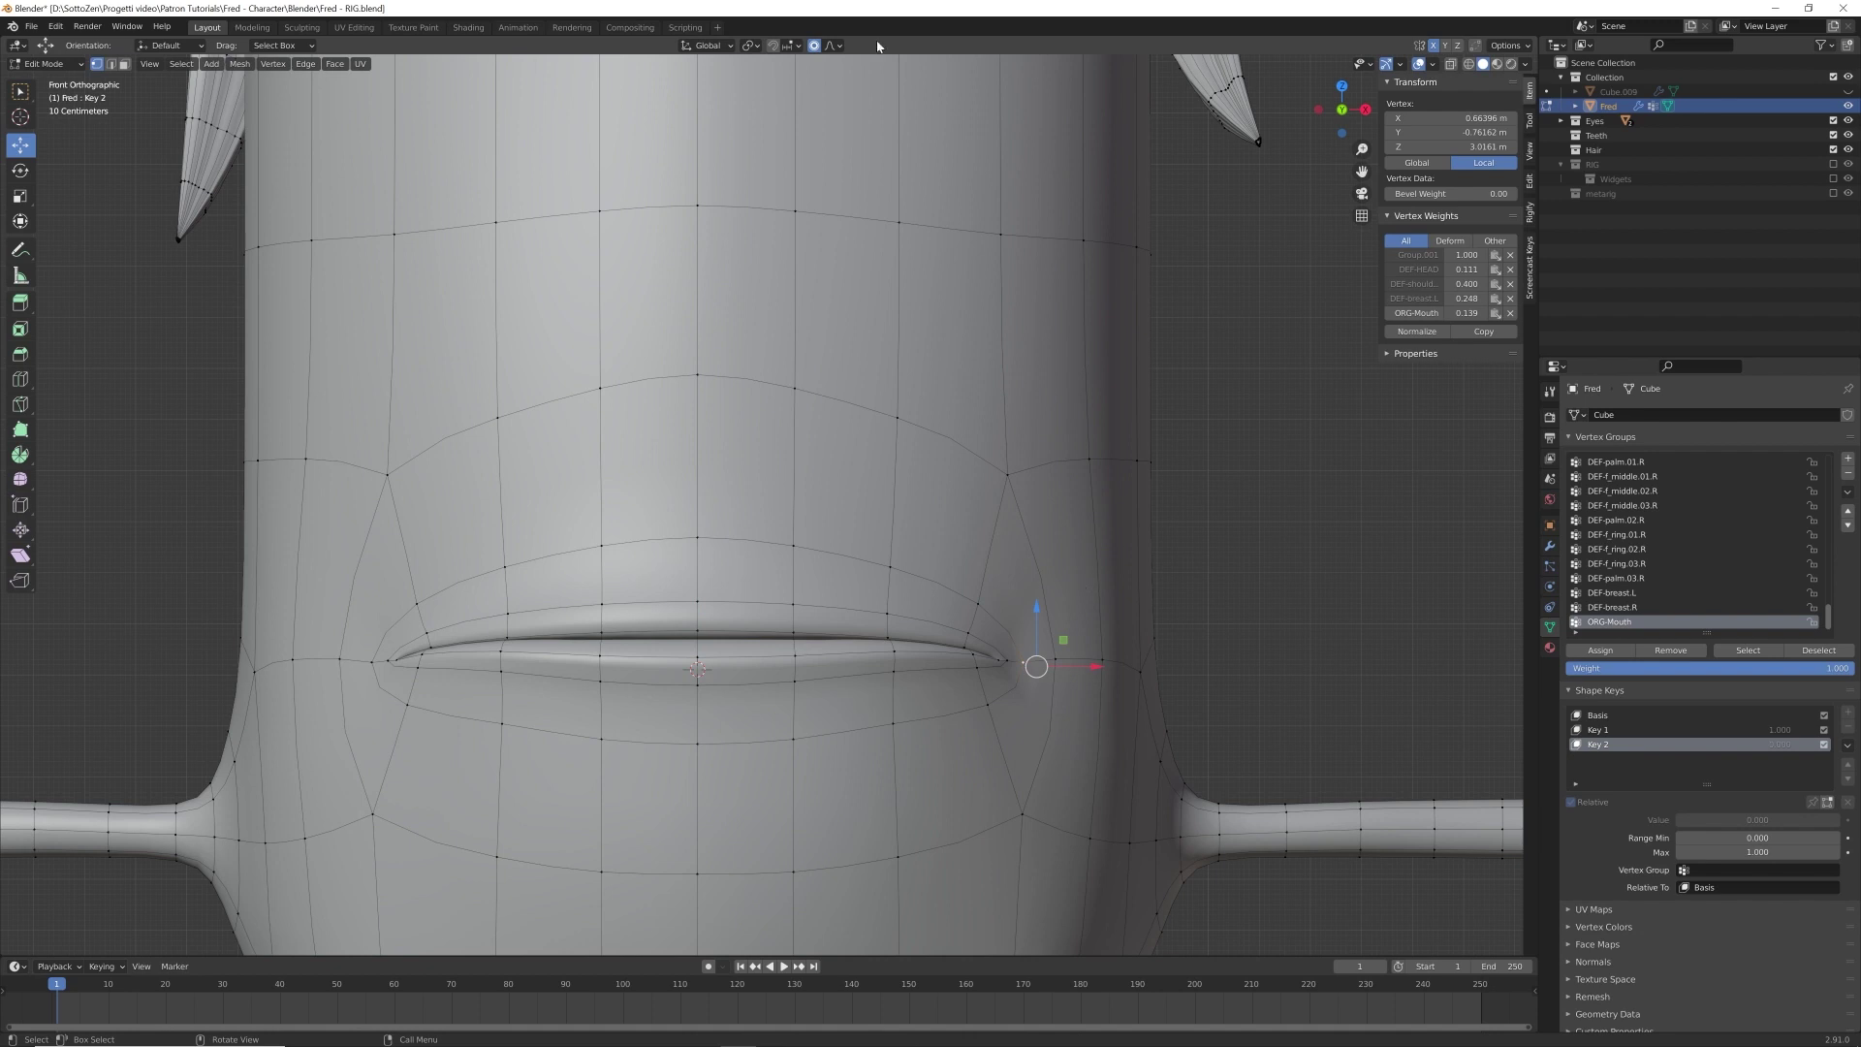
# - Pull the mouth-corner vertex up and outward with widened proportional editing to bend the lips into a smile
pyautogui.click(835, 46)
pyautogui.click(764, 76)
pyautogui.press('g')
pyautogui.scroll(-5, 1148, 607)
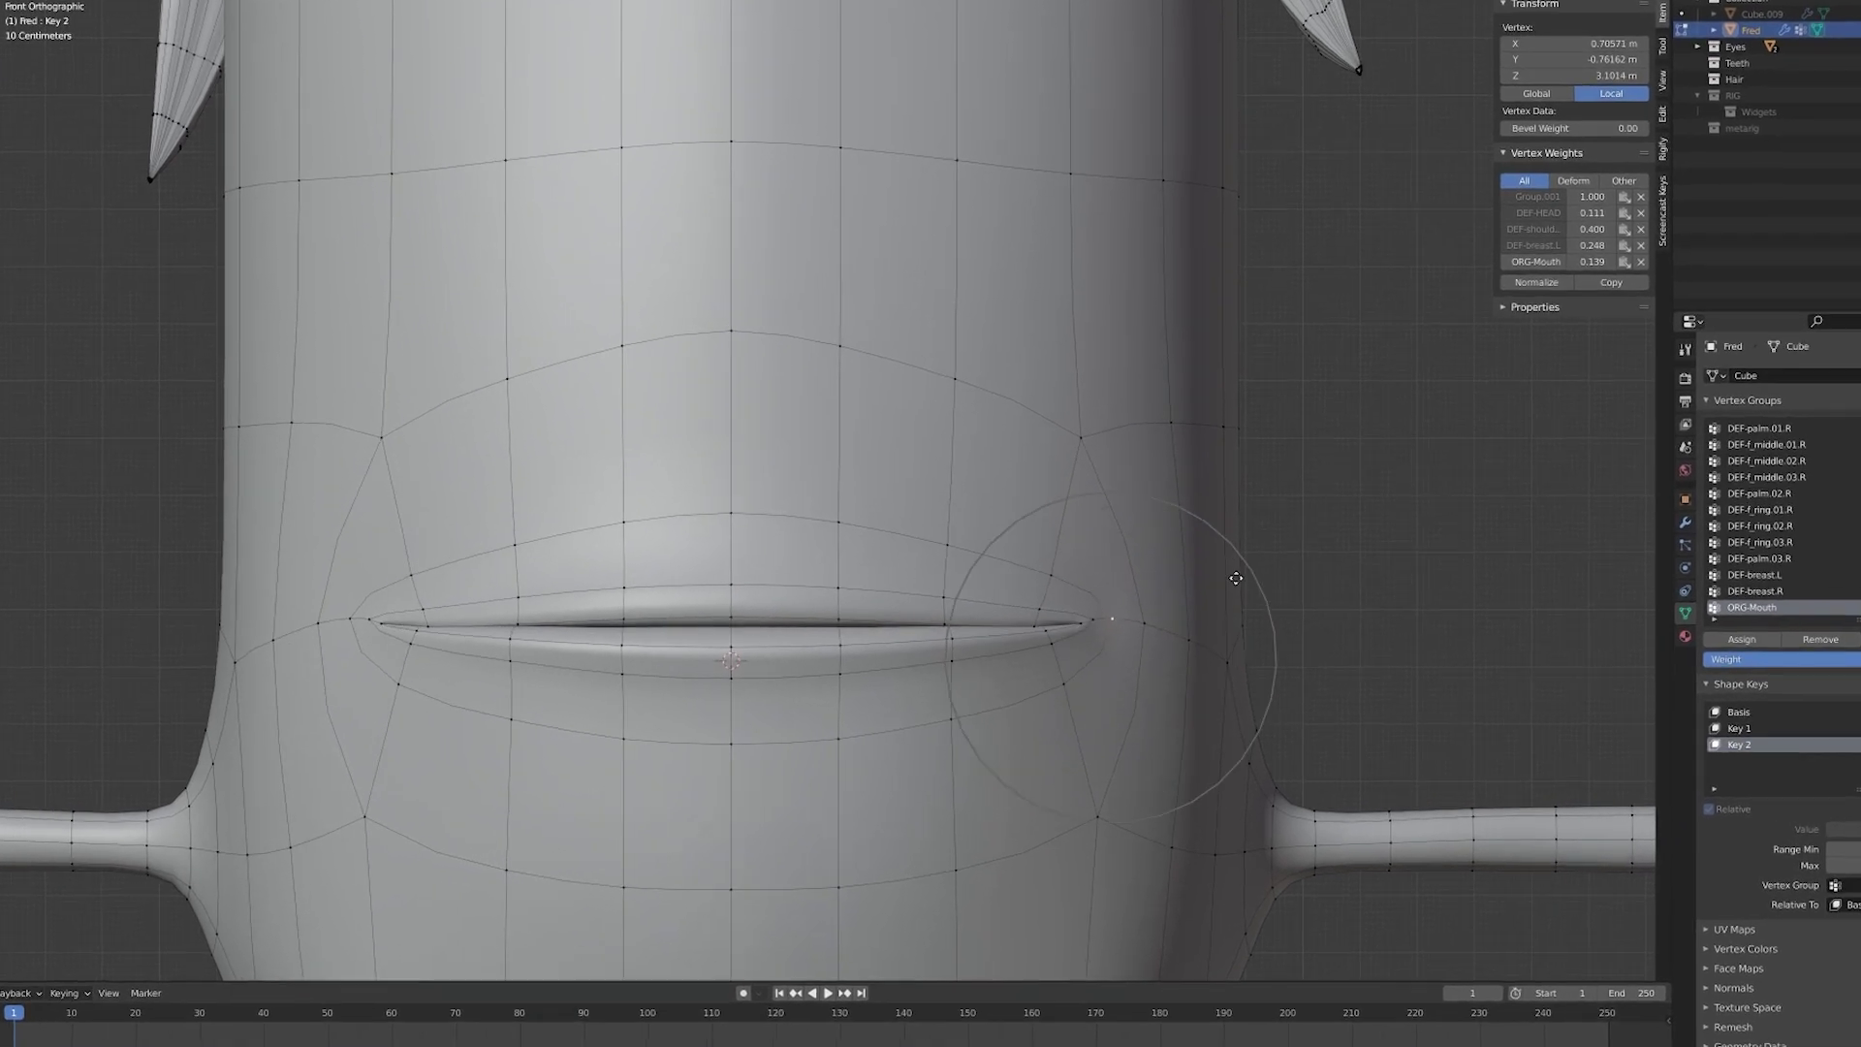
pyautogui.scroll(-4, 1246, 543)
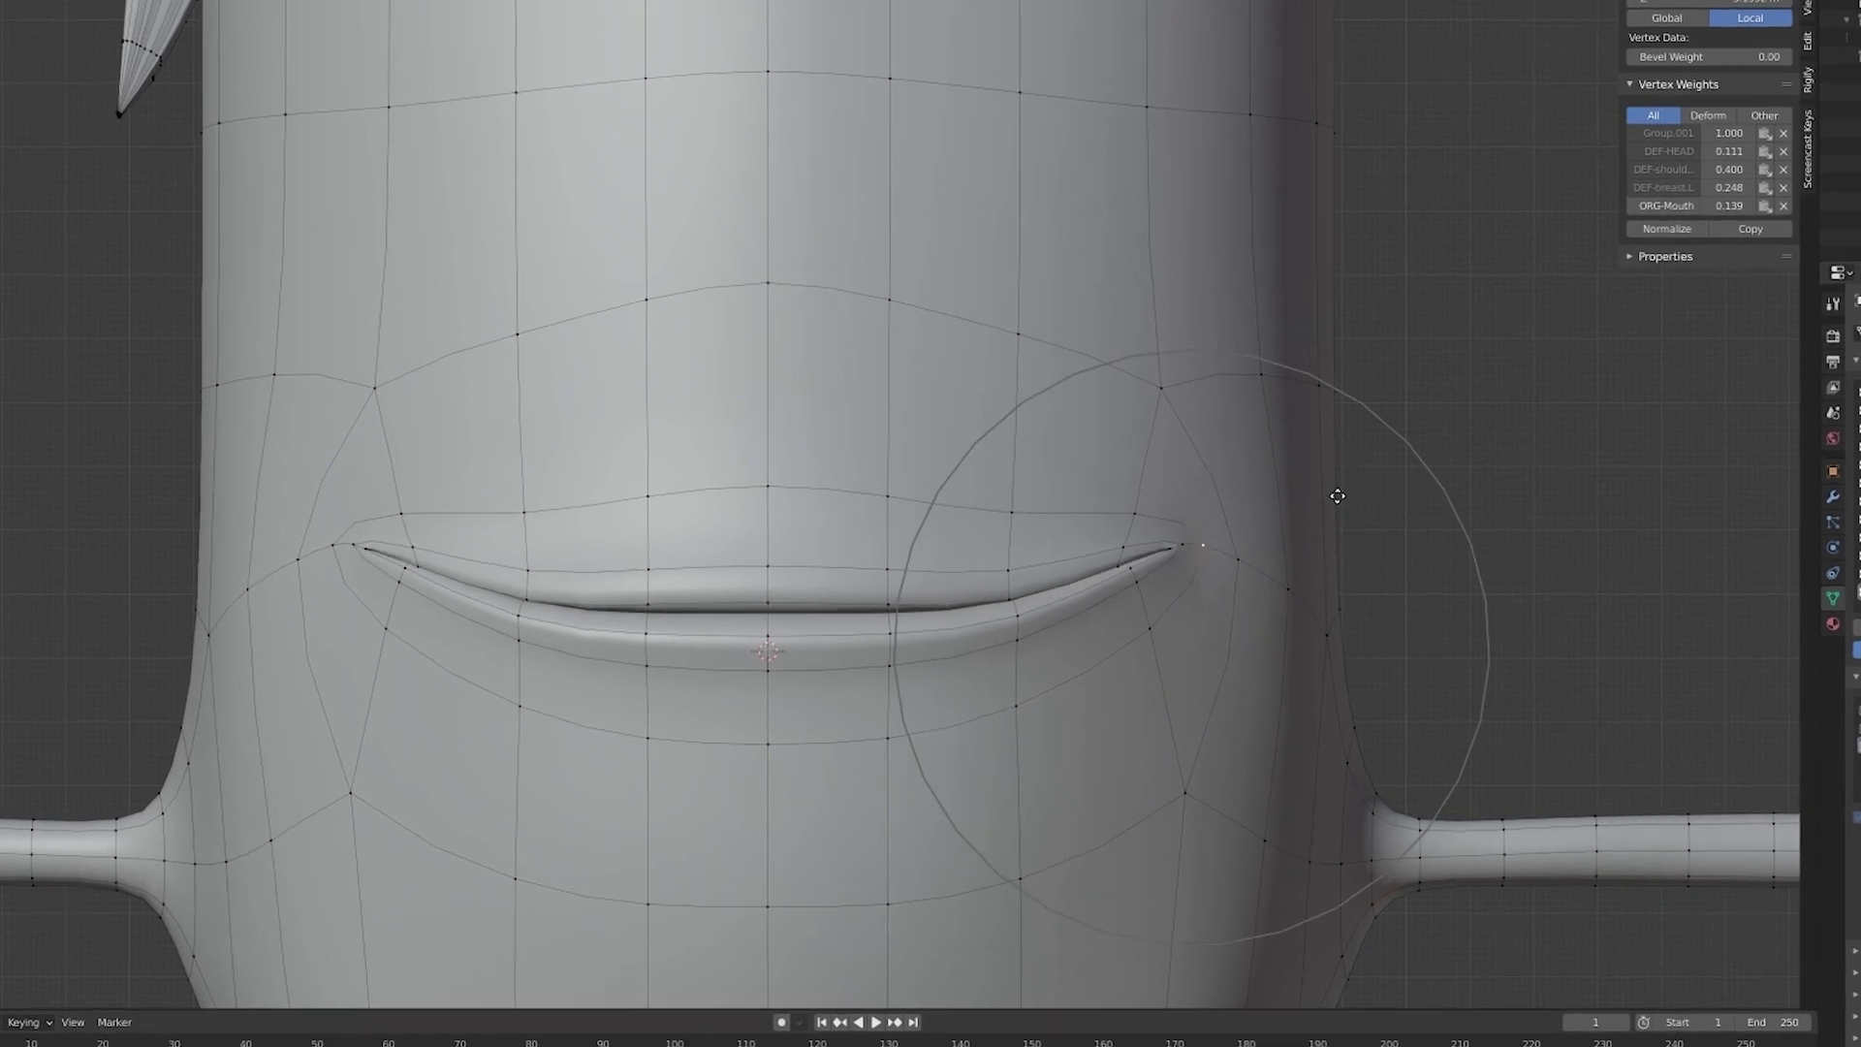
pyautogui.scroll(-3, 1376, 484)
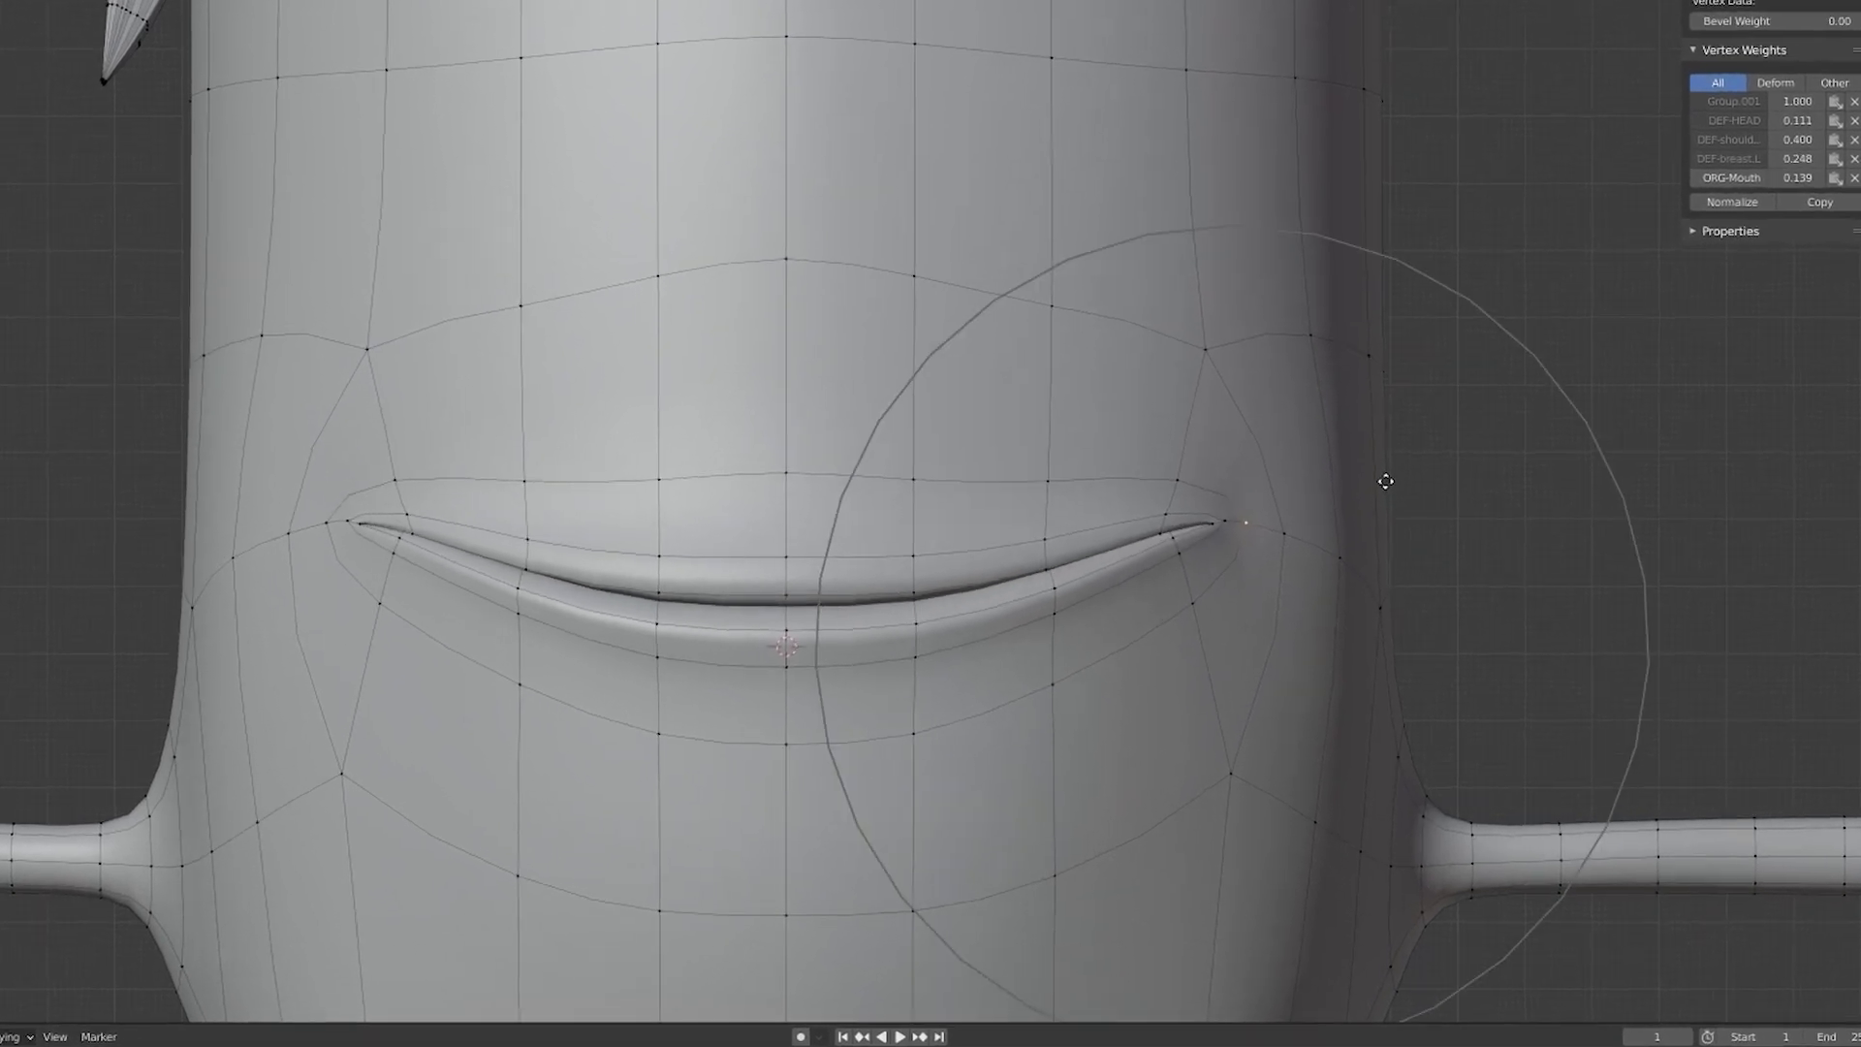
pyautogui.click(1431, 445)
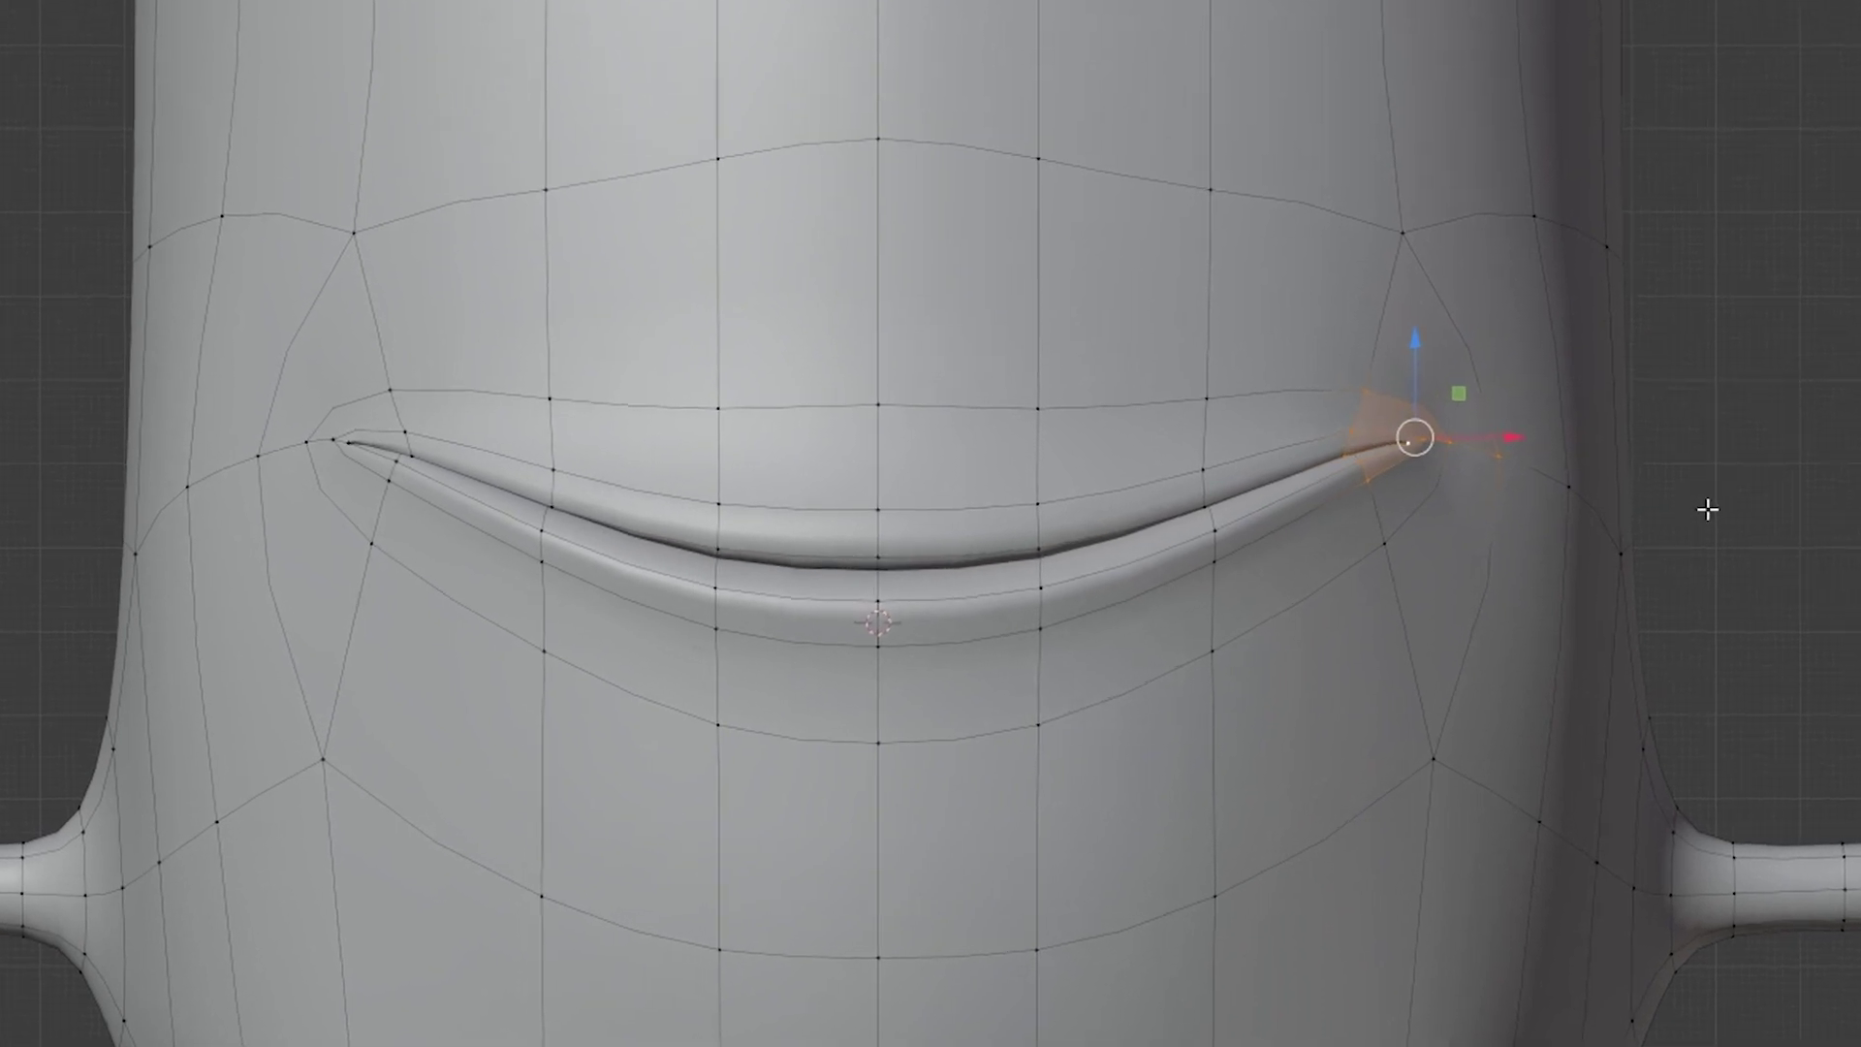
# - Rotate the mouth-corner selection 18.2° with proportional editing at size 0.350
pyautogui.press('r')
pyautogui.scroll(7, 1774, 441)
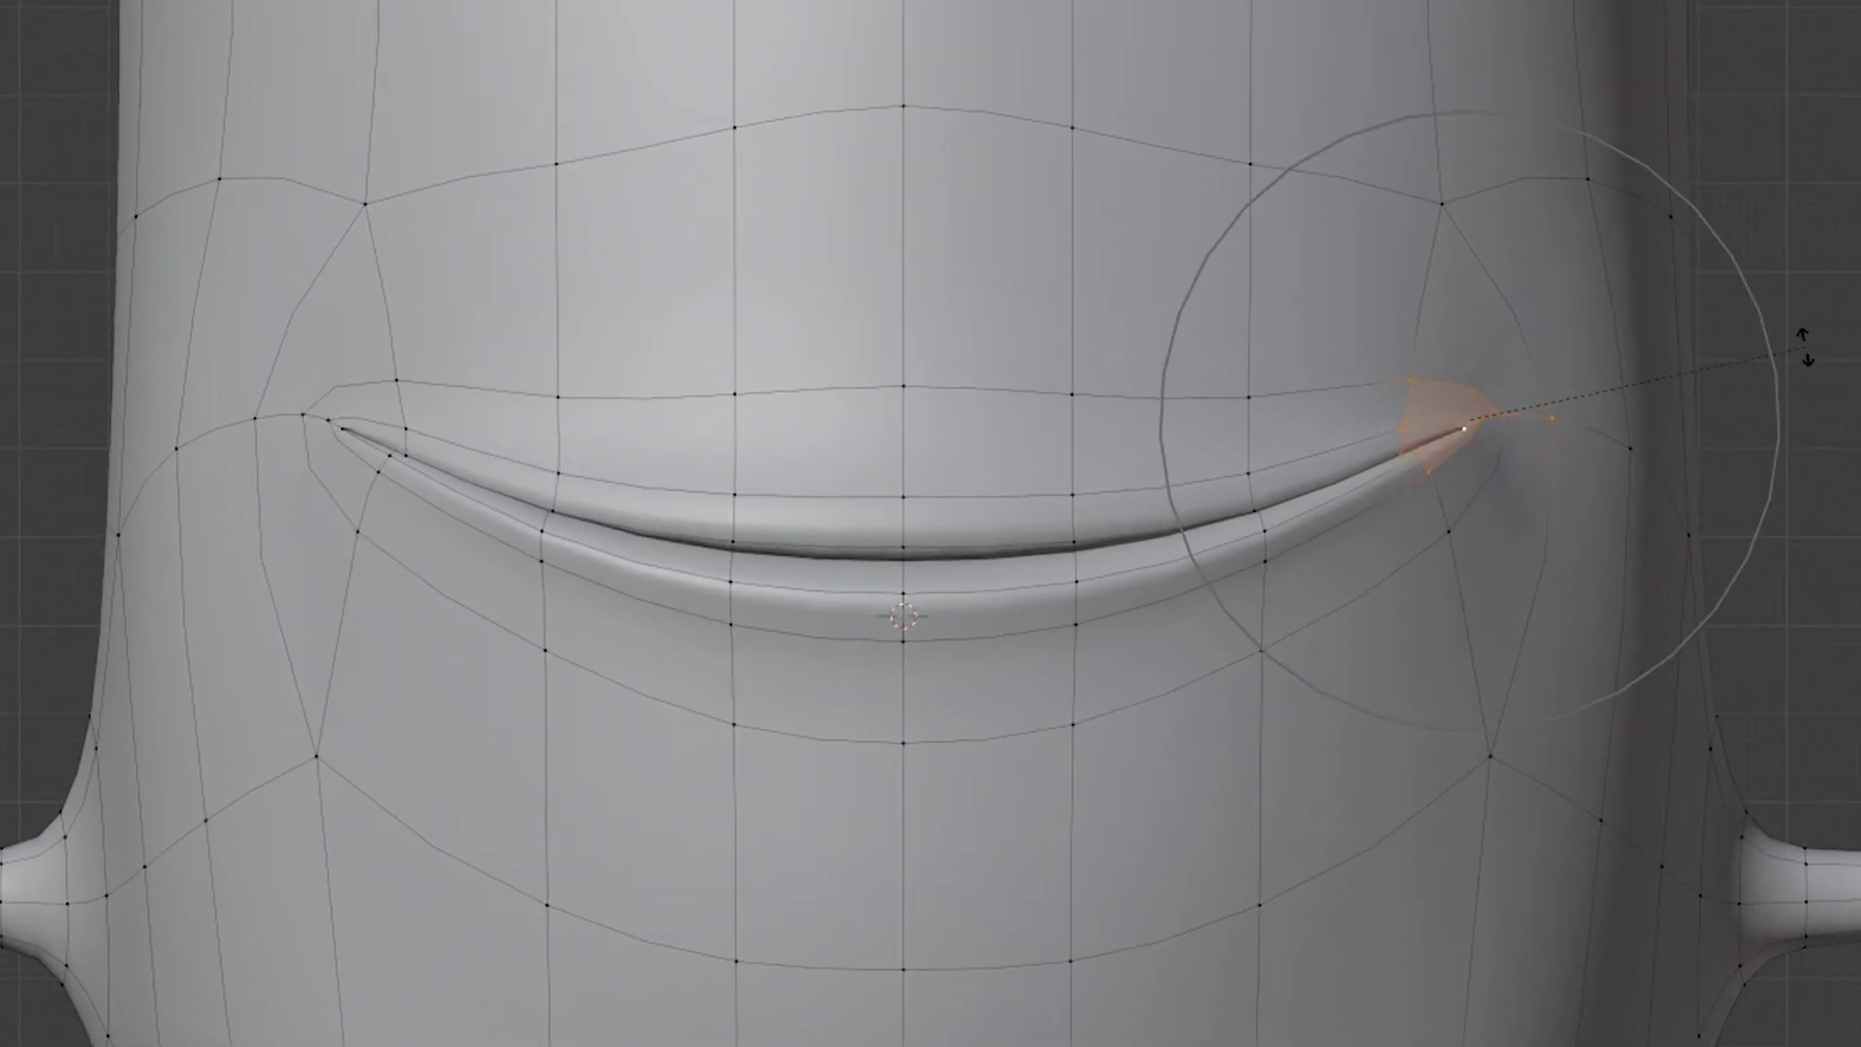
pyautogui.click(1804, 345)
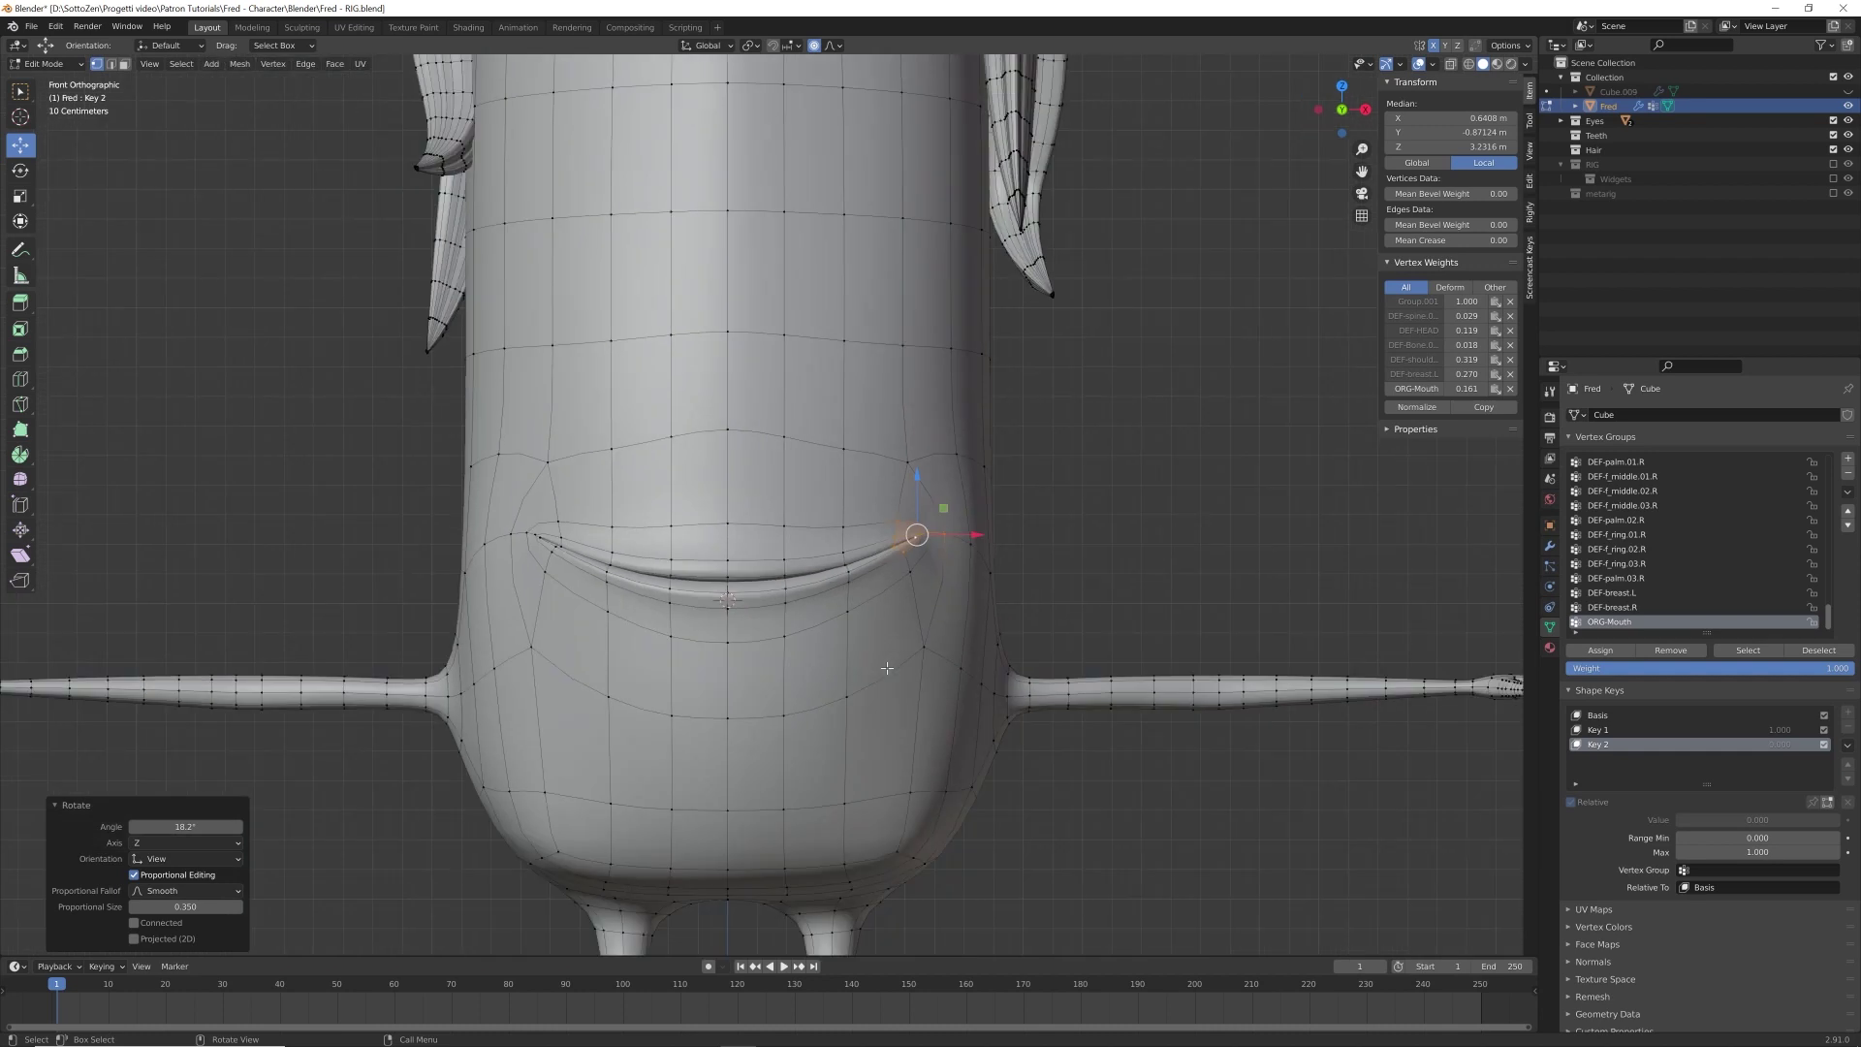
# - Return to Object Mode, set Key 1's value to 0.000 and Key 2's value to 1.000
pyautogui.press('Tab')
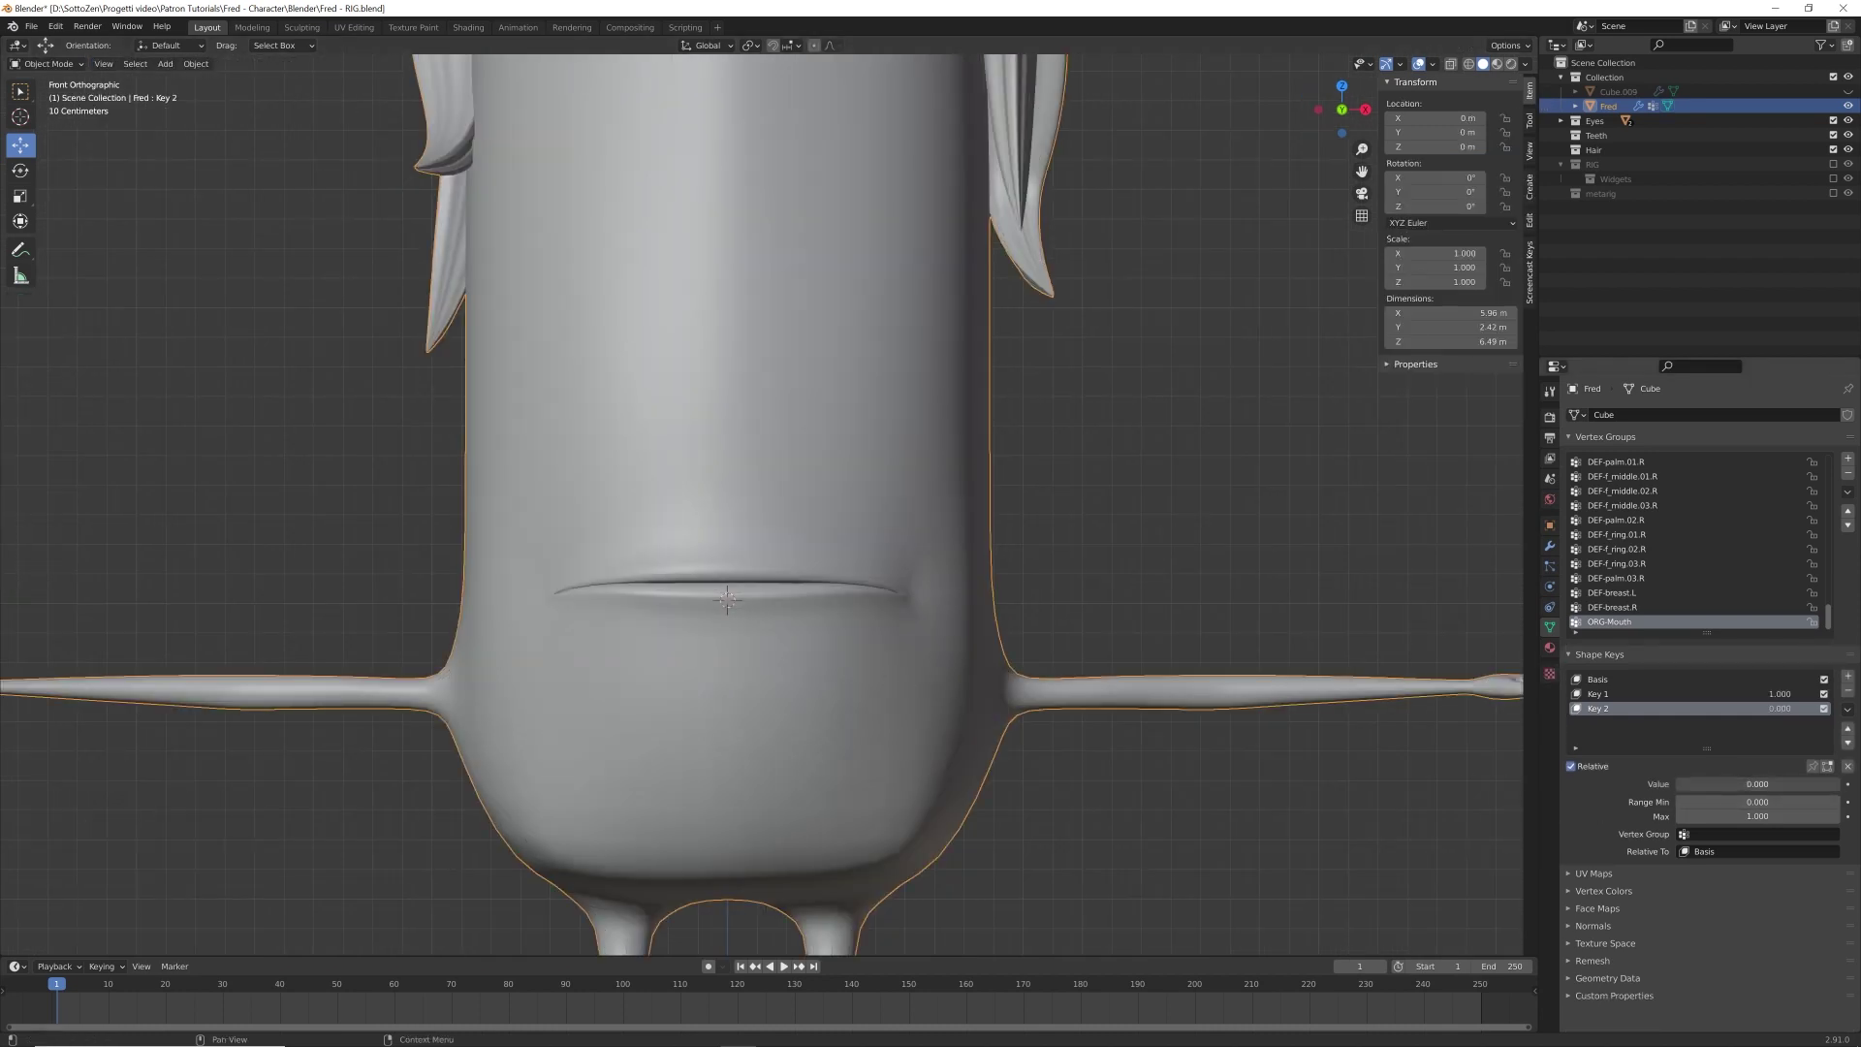
pyautogui.moveTo(1706, 784)
pyautogui.mouseDown()
pyautogui.moveTo(1839, 784)
pyautogui.moveTo(1677, 784)
pyautogui.mouseUp()
pyautogui.click(1600, 695)
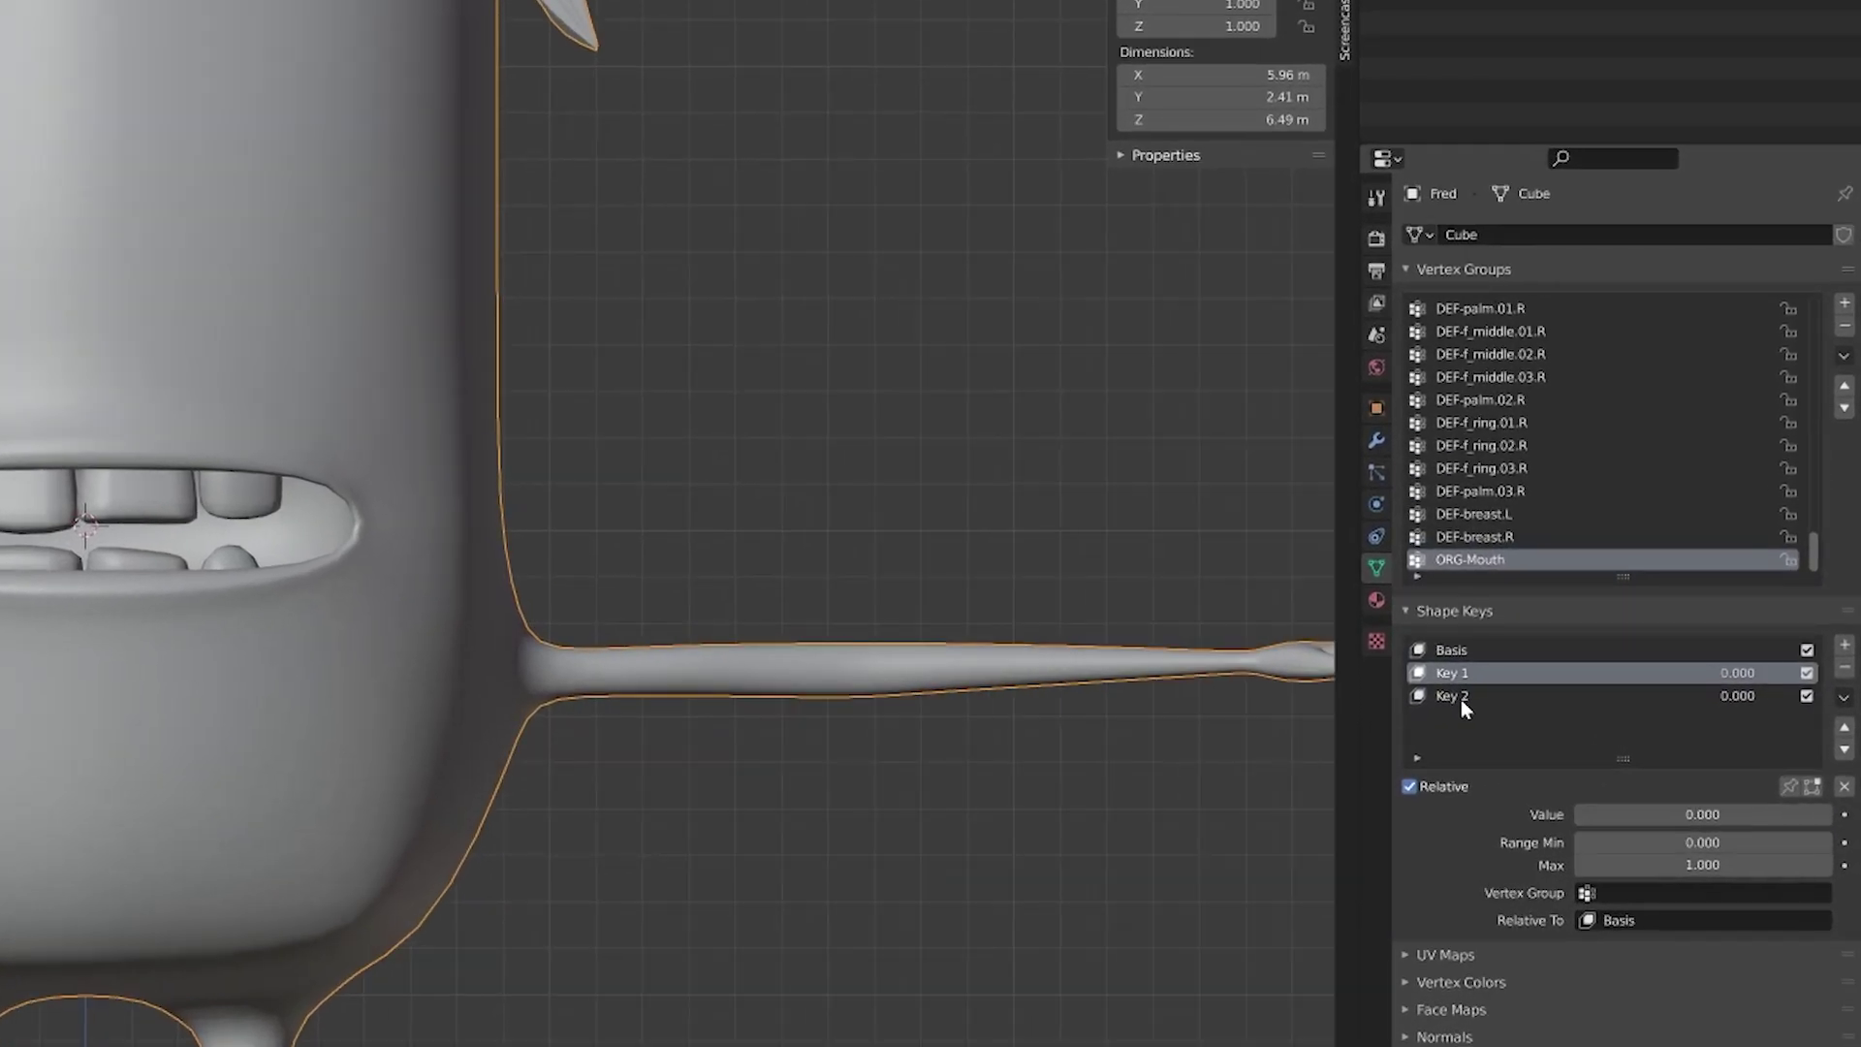
pyautogui.click(1502, 700)
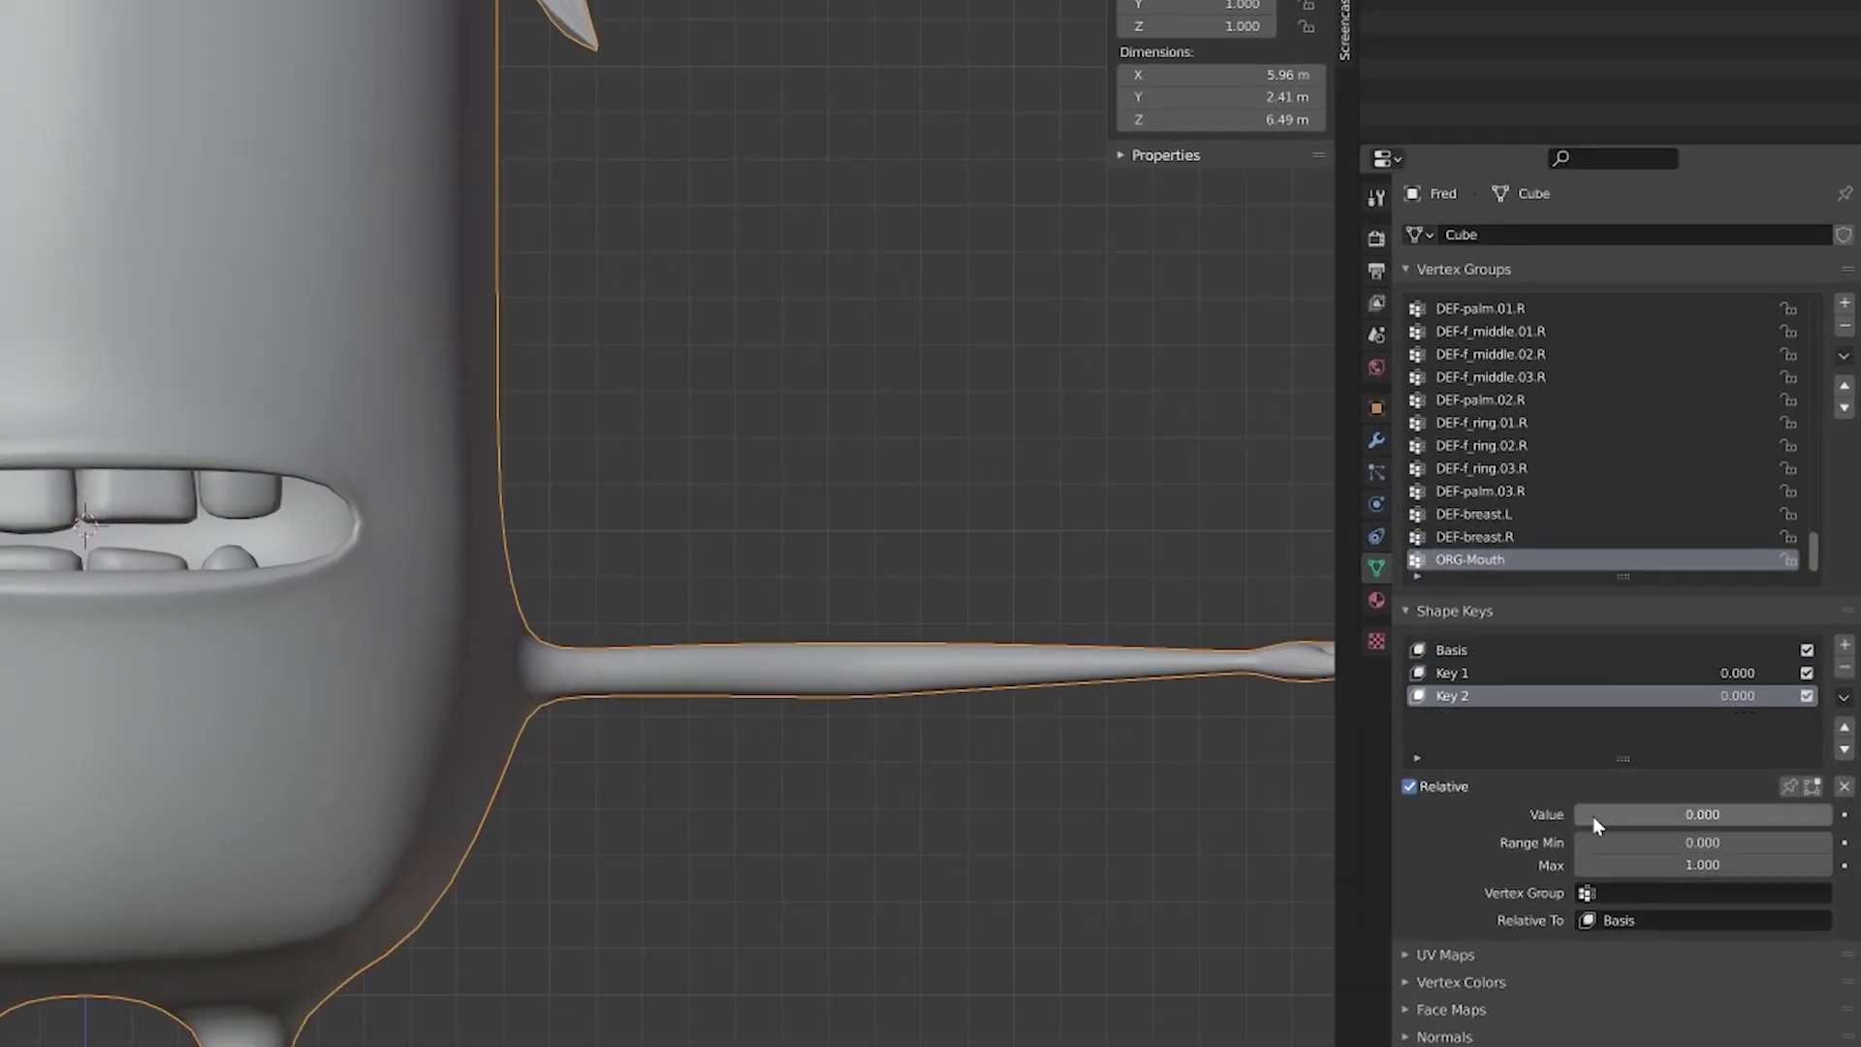
pyautogui.moveTo(1595, 820); pyautogui.dragTo(1834, 820)
# - In Edit Mode side view, raise the vertices behind and above the mouth corner slightly with proportional editing at size 0.350
pyautogui.scroll(-1, 266, 628)
pyautogui.scroll(-2, 265, 630)
pyautogui.moveTo(266, 636); pyautogui.dragTo(83, 643, button='middle')
pyautogui.moveTo(91, 648); pyautogui.dragTo(275, 650, button='middle')
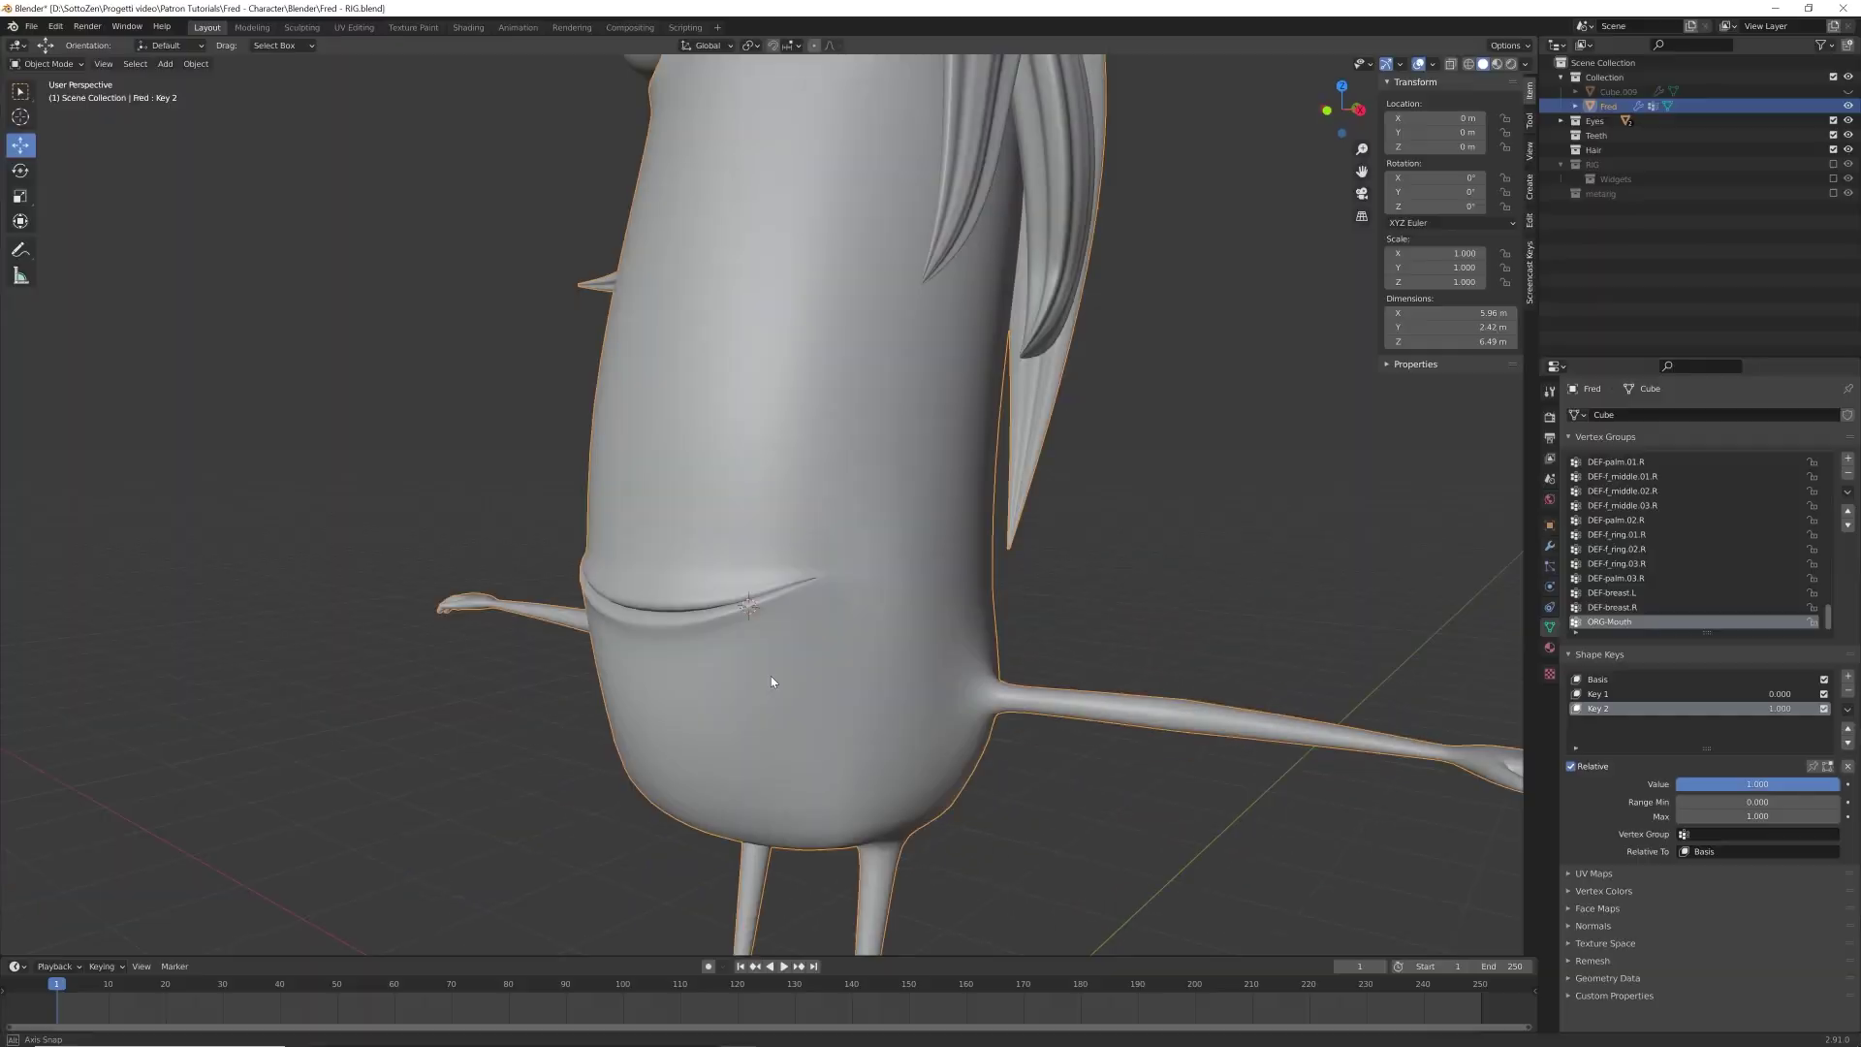
pyautogui.moveTo(770, 676); pyautogui.dragTo(735, 677, button='middle')
pyautogui.moveTo(859, 663); pyautogui.dragTo(910, 643, button='middle')
pyautogui.click(919, 630)
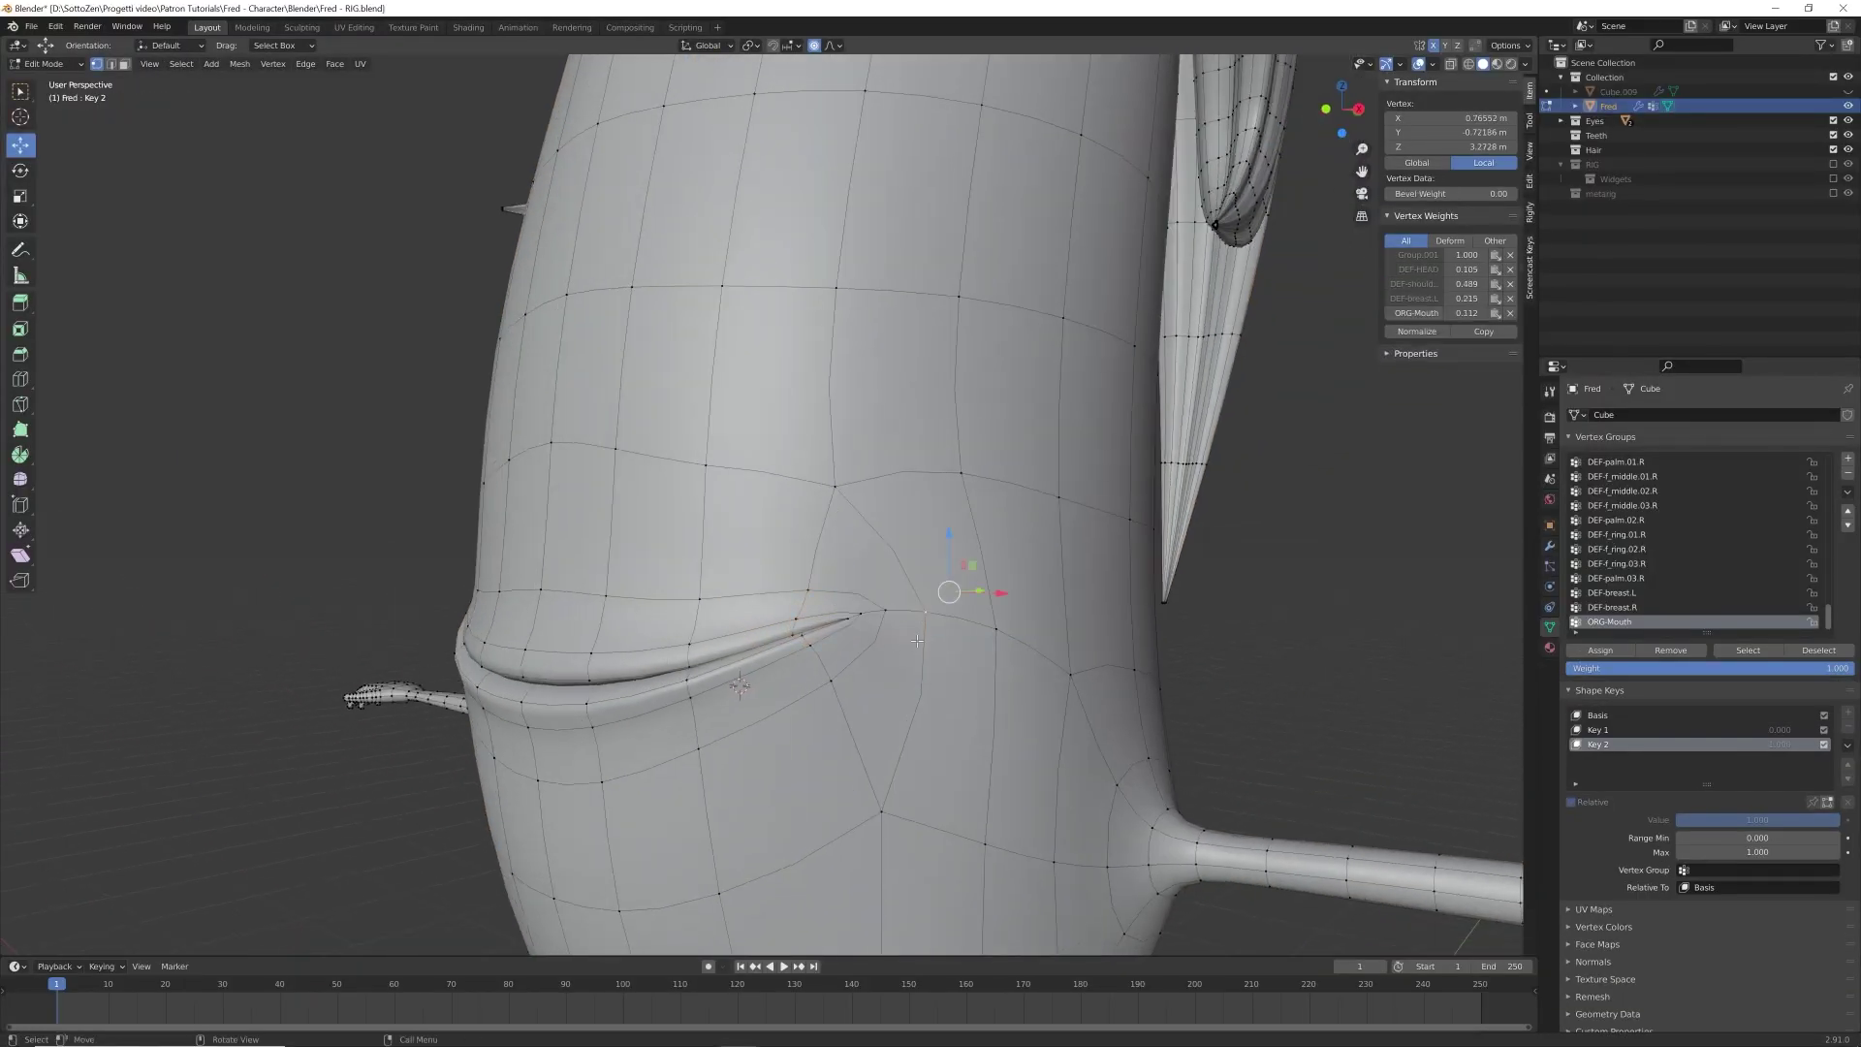
pyautogui.press('KP_3')
pyautogui.press('g')
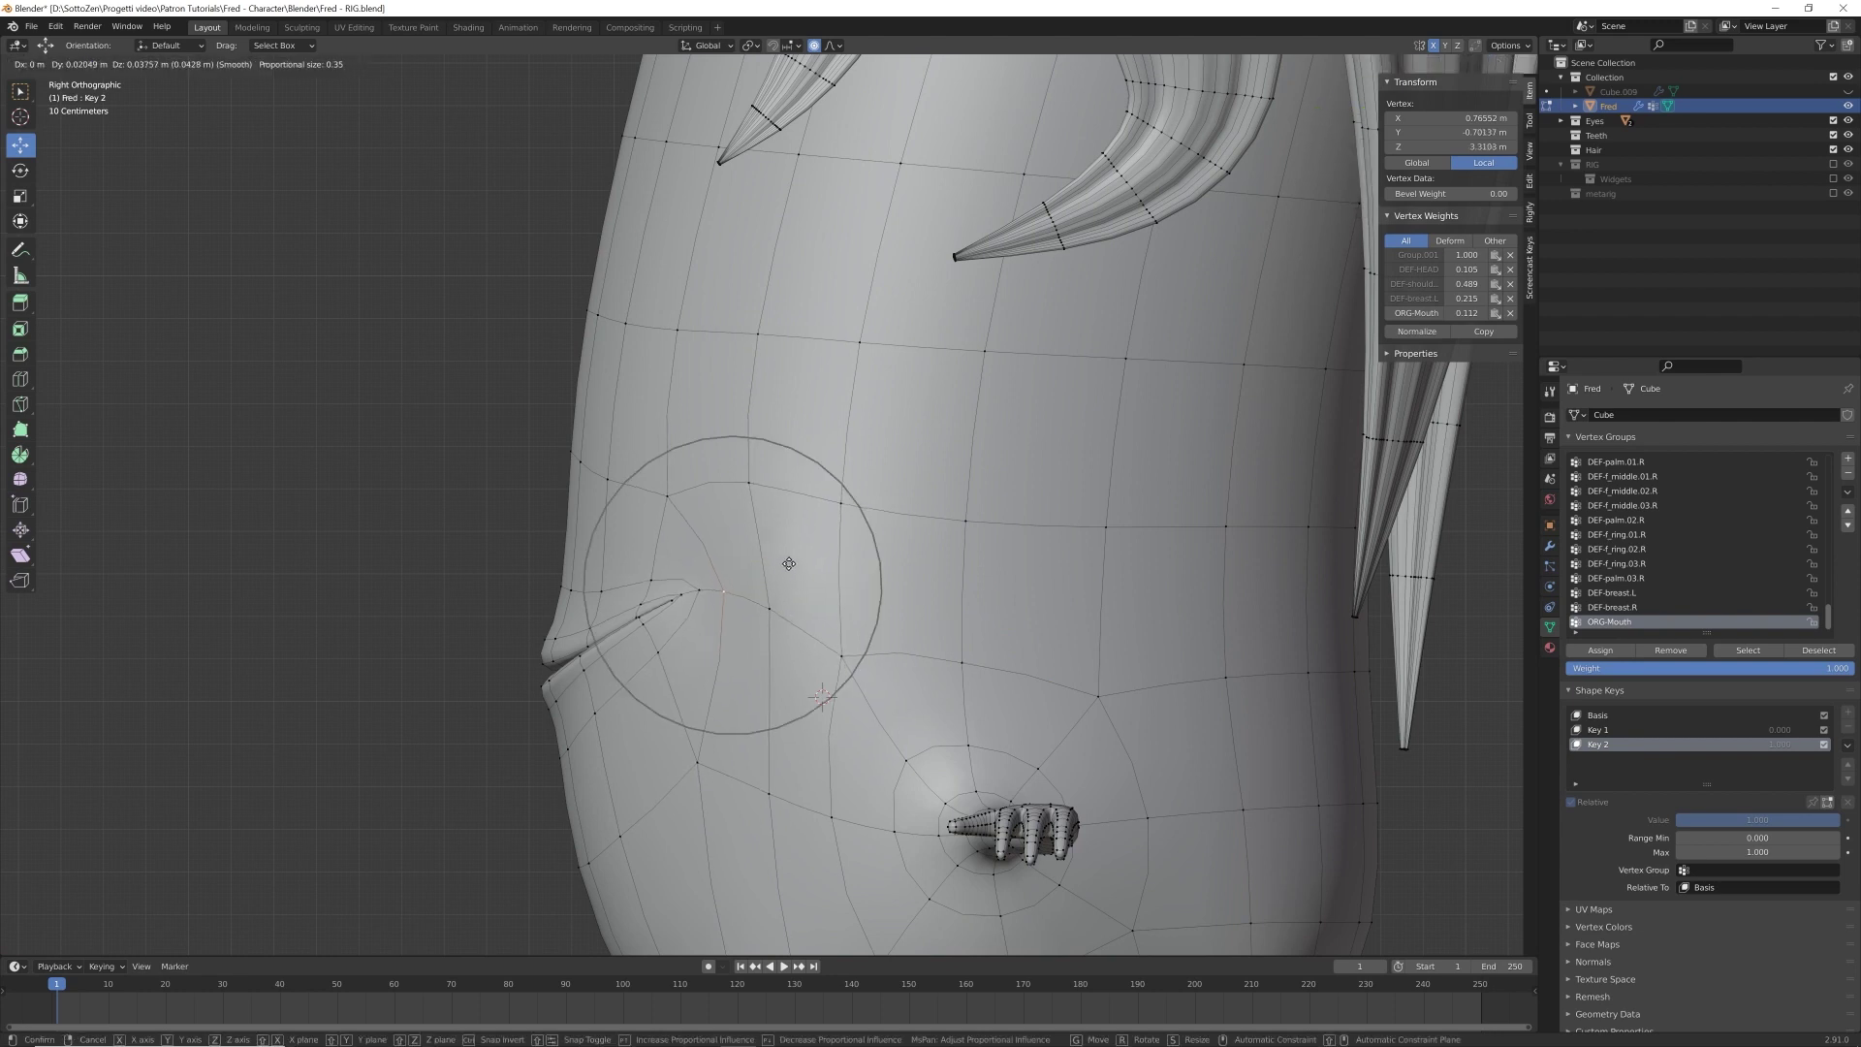
pyautogui.click(762, 475)
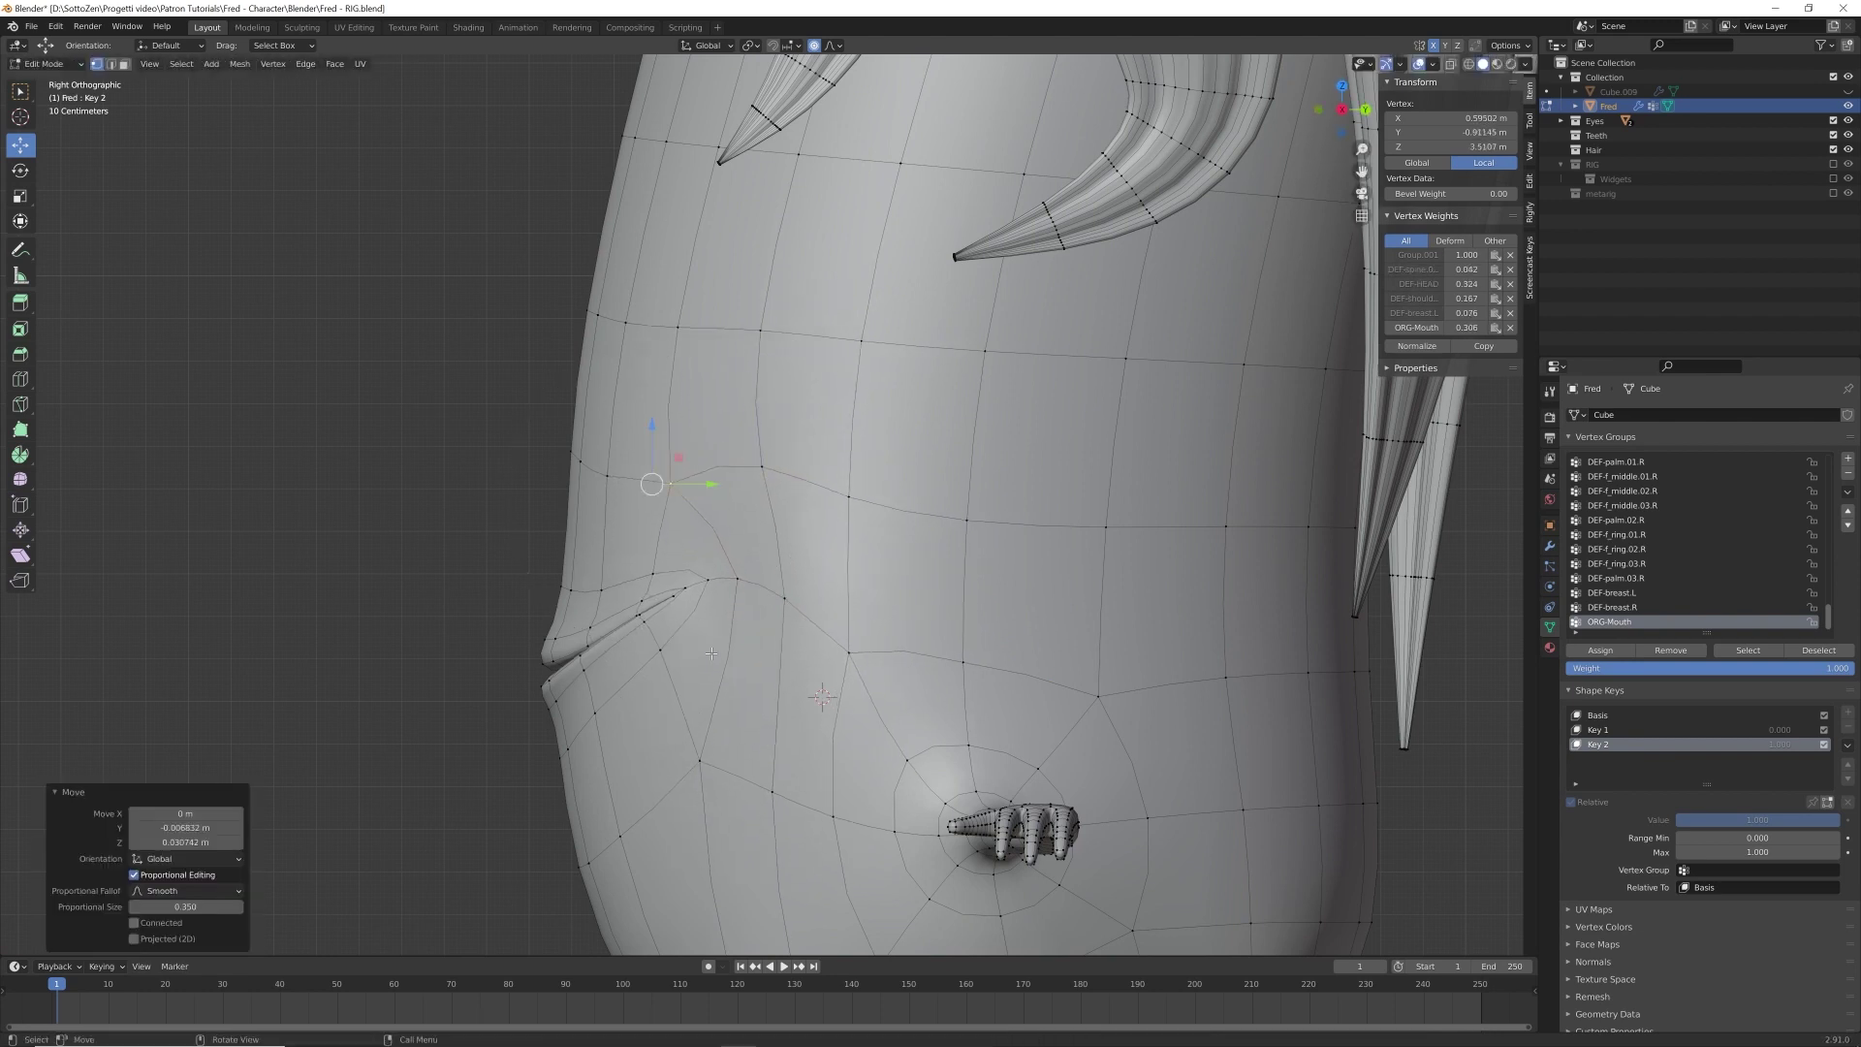
# - Shift the mouth-corner vertex about -0.037, -0.039 and -0.039 m in X, Y and Z, nudge it outward along X, and return to Object Mode
pyautogui.moveTo(711, 654); pyautogui.dragTo(1105, 644, button='middle')
pyautogui.press('g')
pyautogui.scroll(3, 905, 664)
pyautogui.click(878, 684)
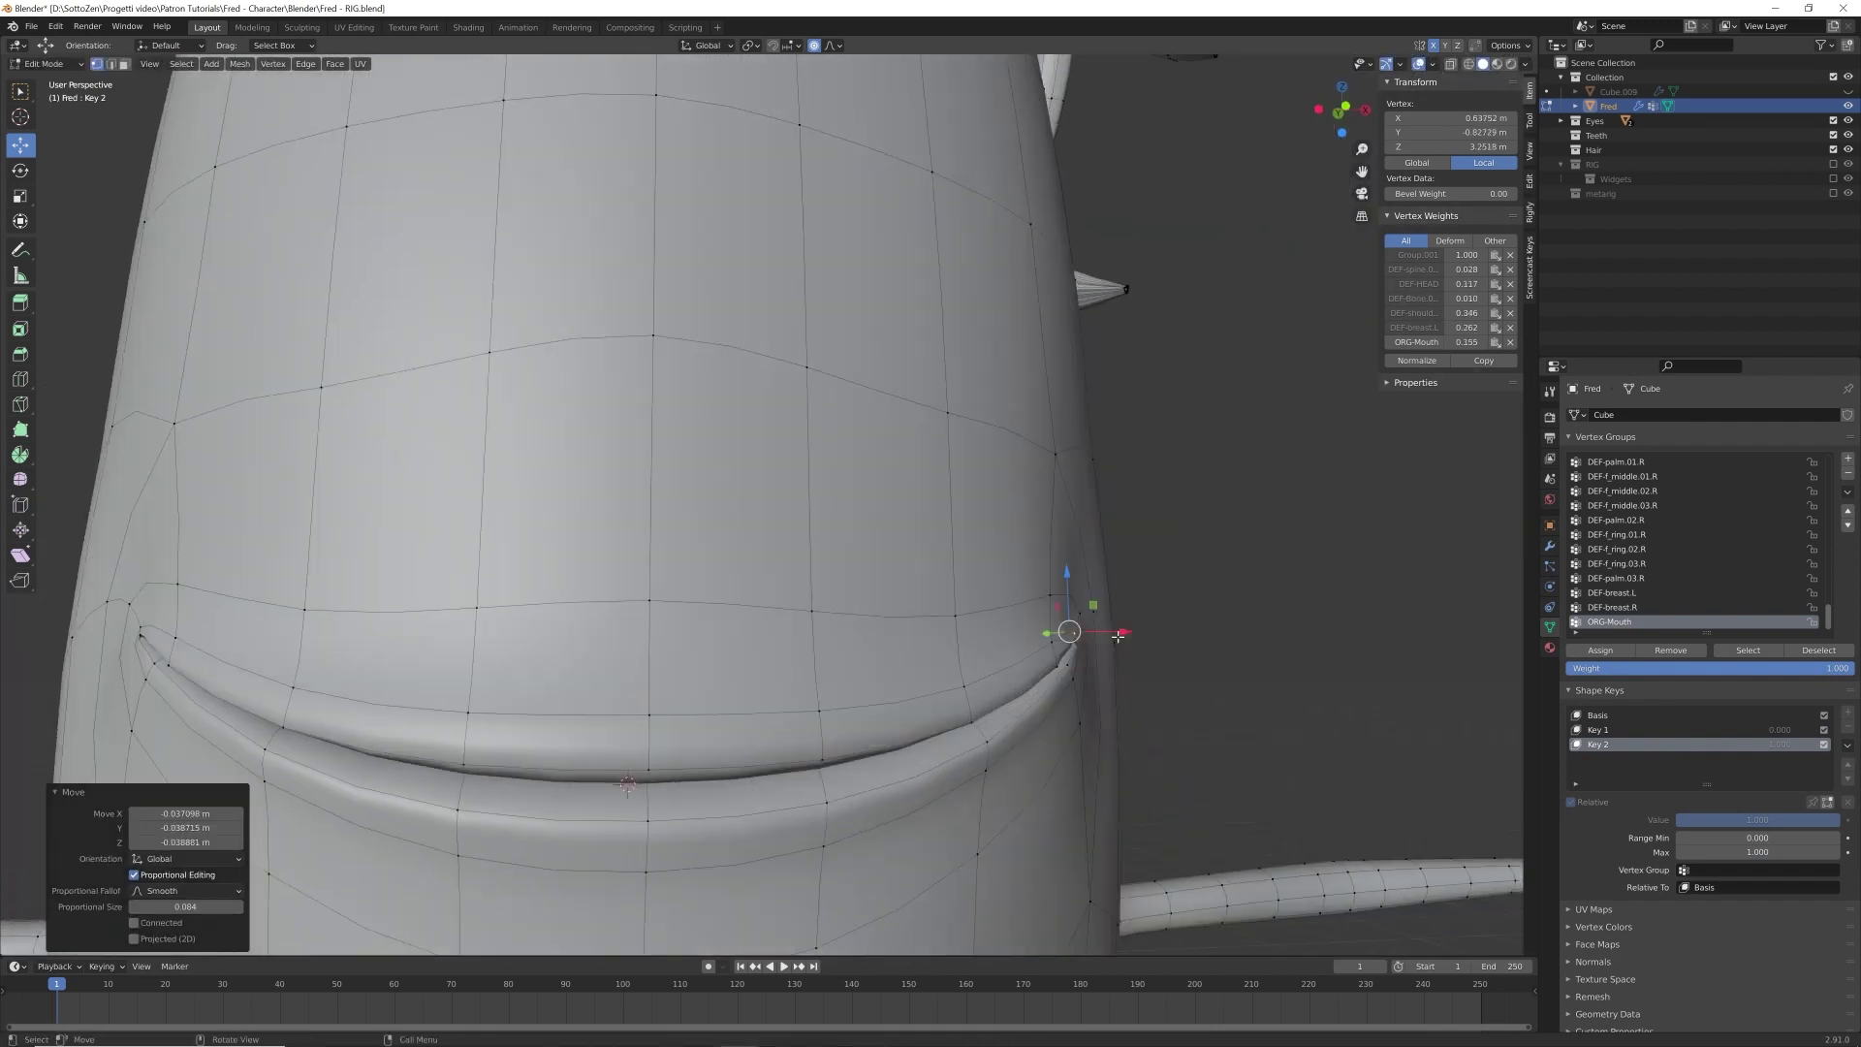
pyautogui.moveTo(1122, 634); pyautogui.dragTo(1132, 634)
pyautogui.scroll(-4, 810, 701)
pyautogui.press('Tab')
pyautogui.scroll(-2, 809, 701)
pyautogui.moveTo(809, 701); pyautogui.dragTo(747, 718, button='middle')
pyautogui.scroll(4, 898, 739)
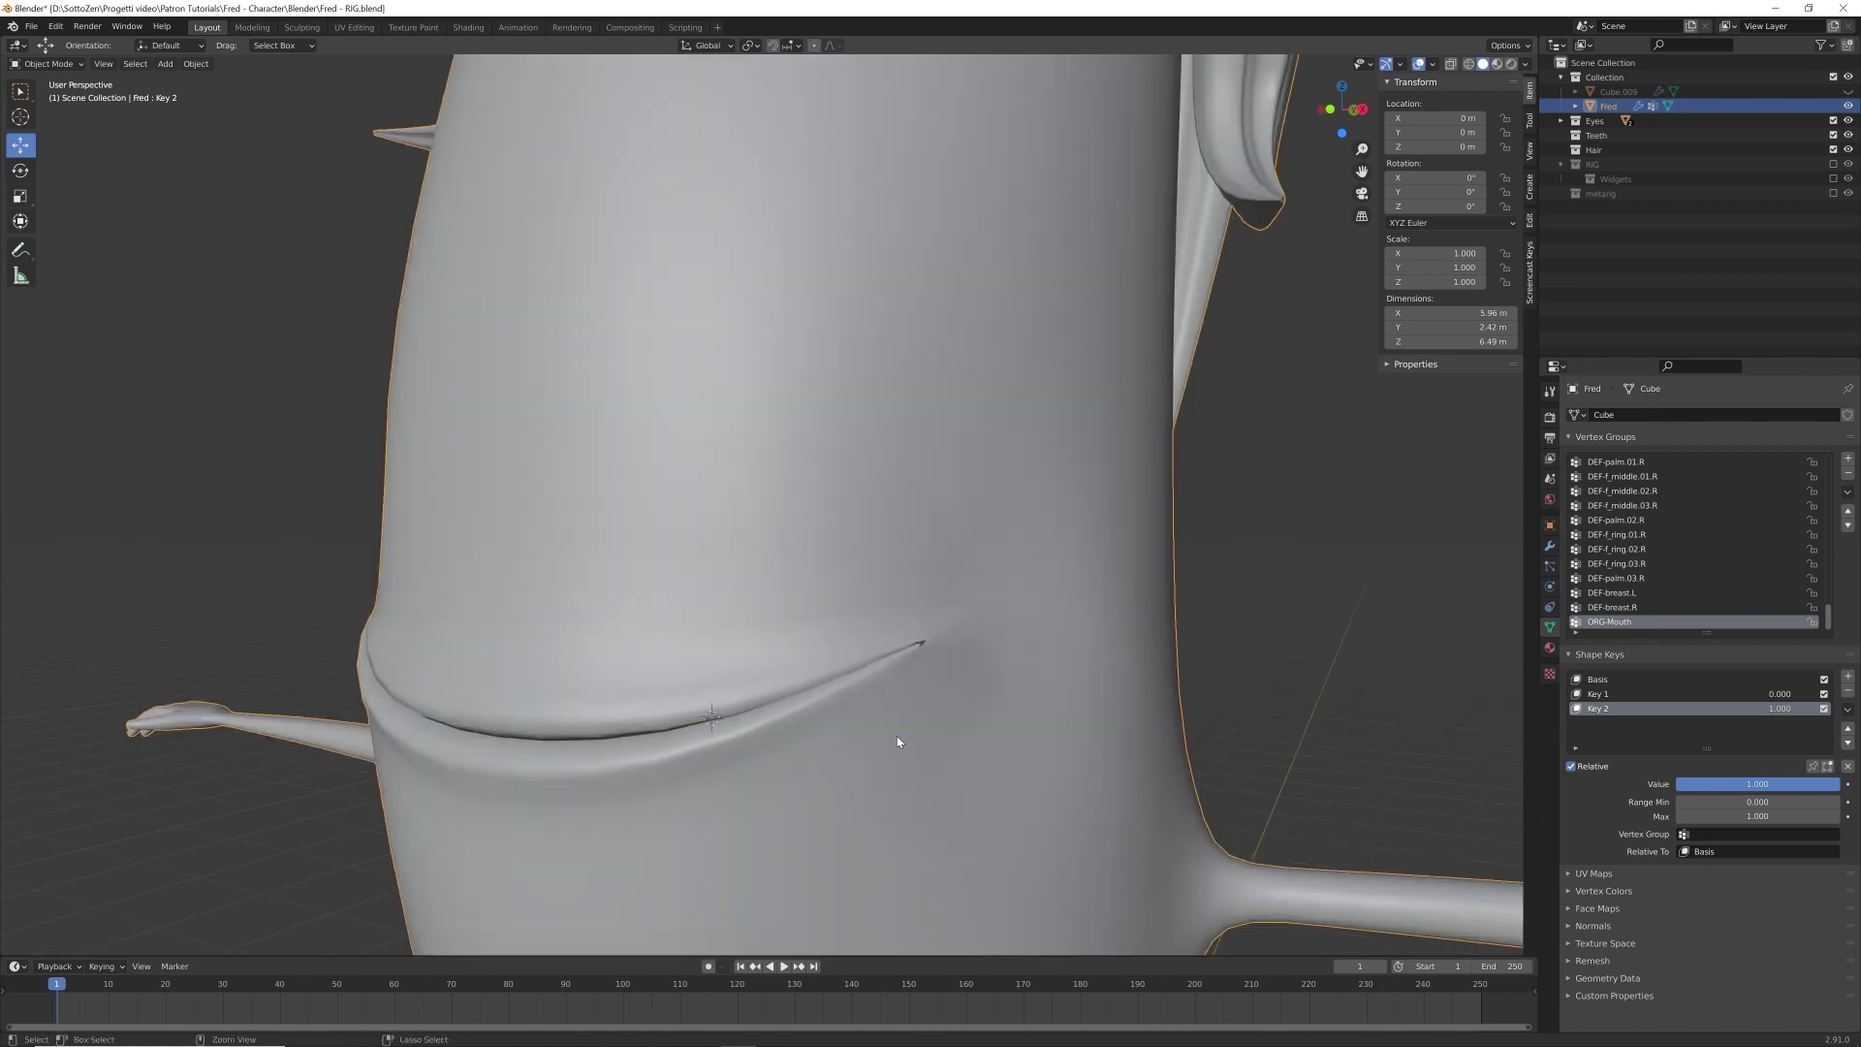
# - Re-enter Edit Mode at the mouth corner and turn off the Subdivision modifier's viewport display
pyautogui.press('Tab')
pyautogui.moveTo(903, 647); pyautogui.dragTo(953, 651, button='middle')
pyautogui.click(1550, 545)
pyautogui.click(1785, 472)
# - Vertex-slide the cheek vertices below and behind the mouth corner along their edges to even out the topology
pyautogui.click(908, 806)
pyautogui.press('g')
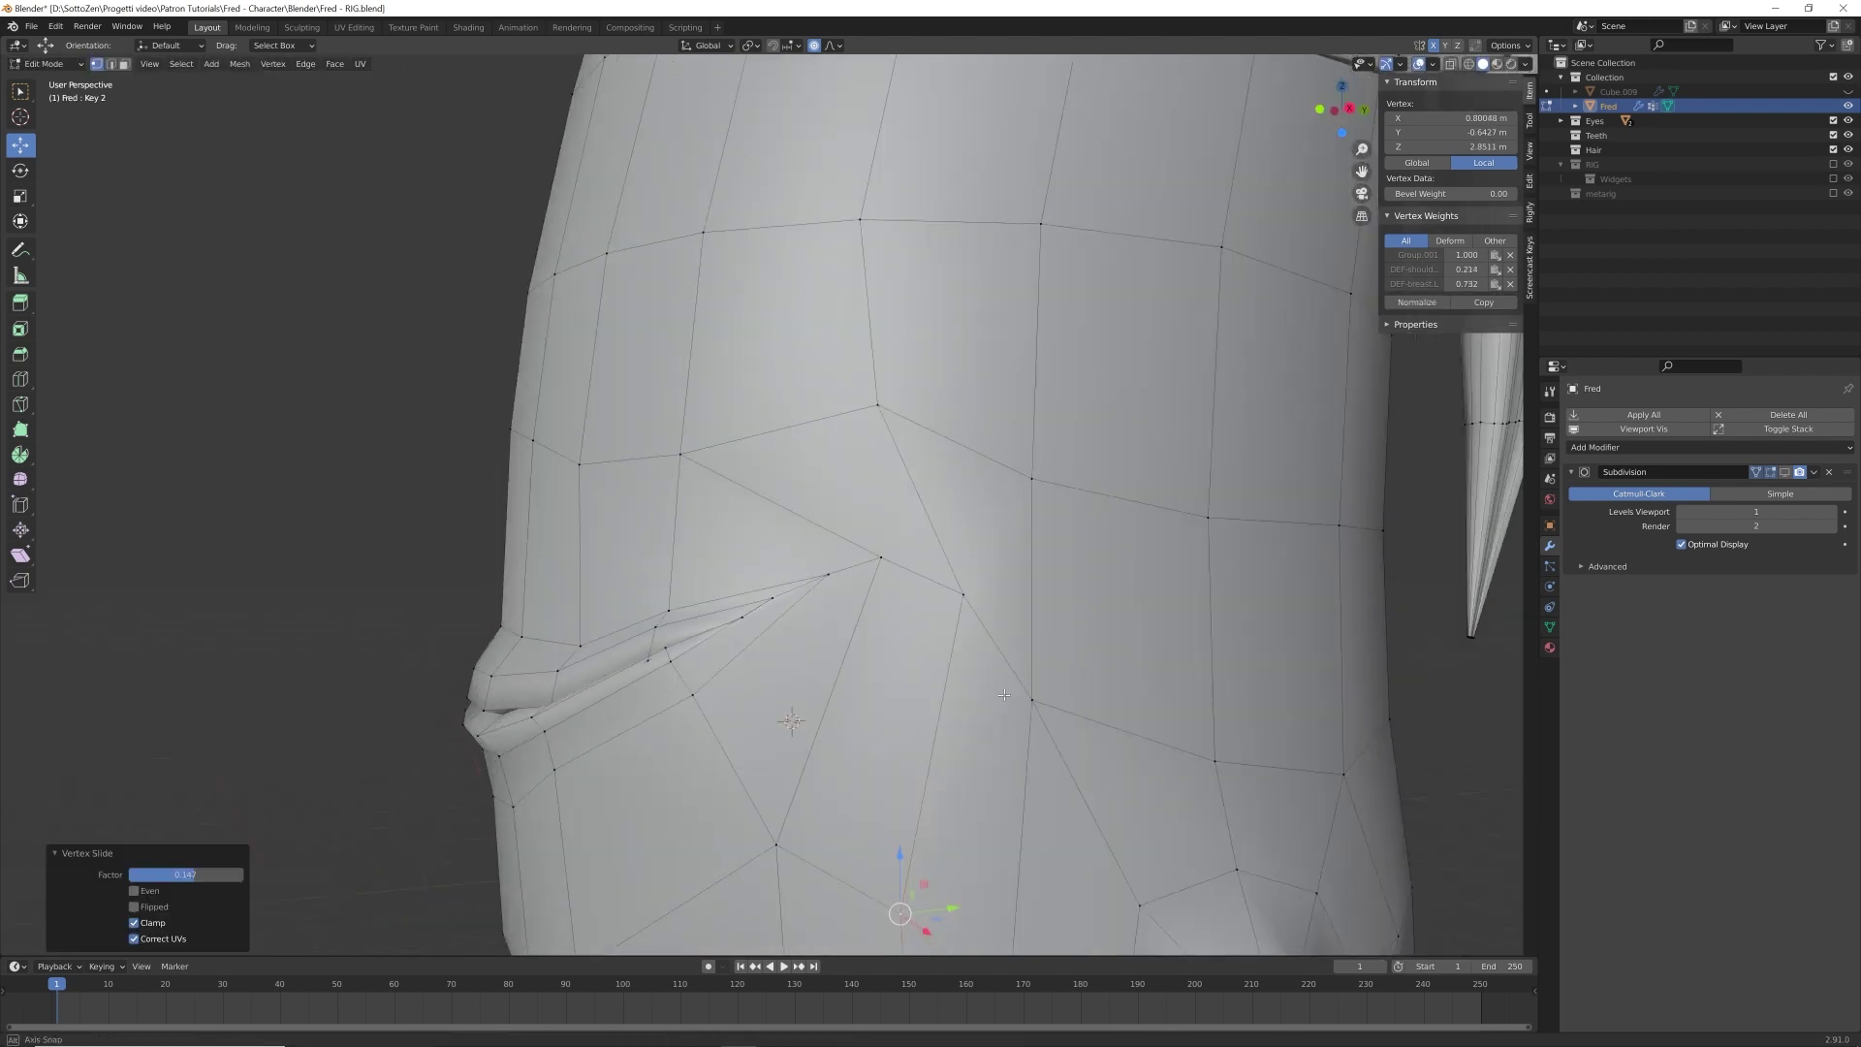
pyautogui.press('g')
pyautogui.press('g')
pyautogui.click(1034, 481)
# - Slide the cheek vertex two points behind the mouth corner upward along its edge
pyautogui.click(1026, 744)
pyautogui.press('g')
pyautogui.press('g')
pyautogui.click(1027, 686)
pyautogui.press('g')
pyautogui.press('g')
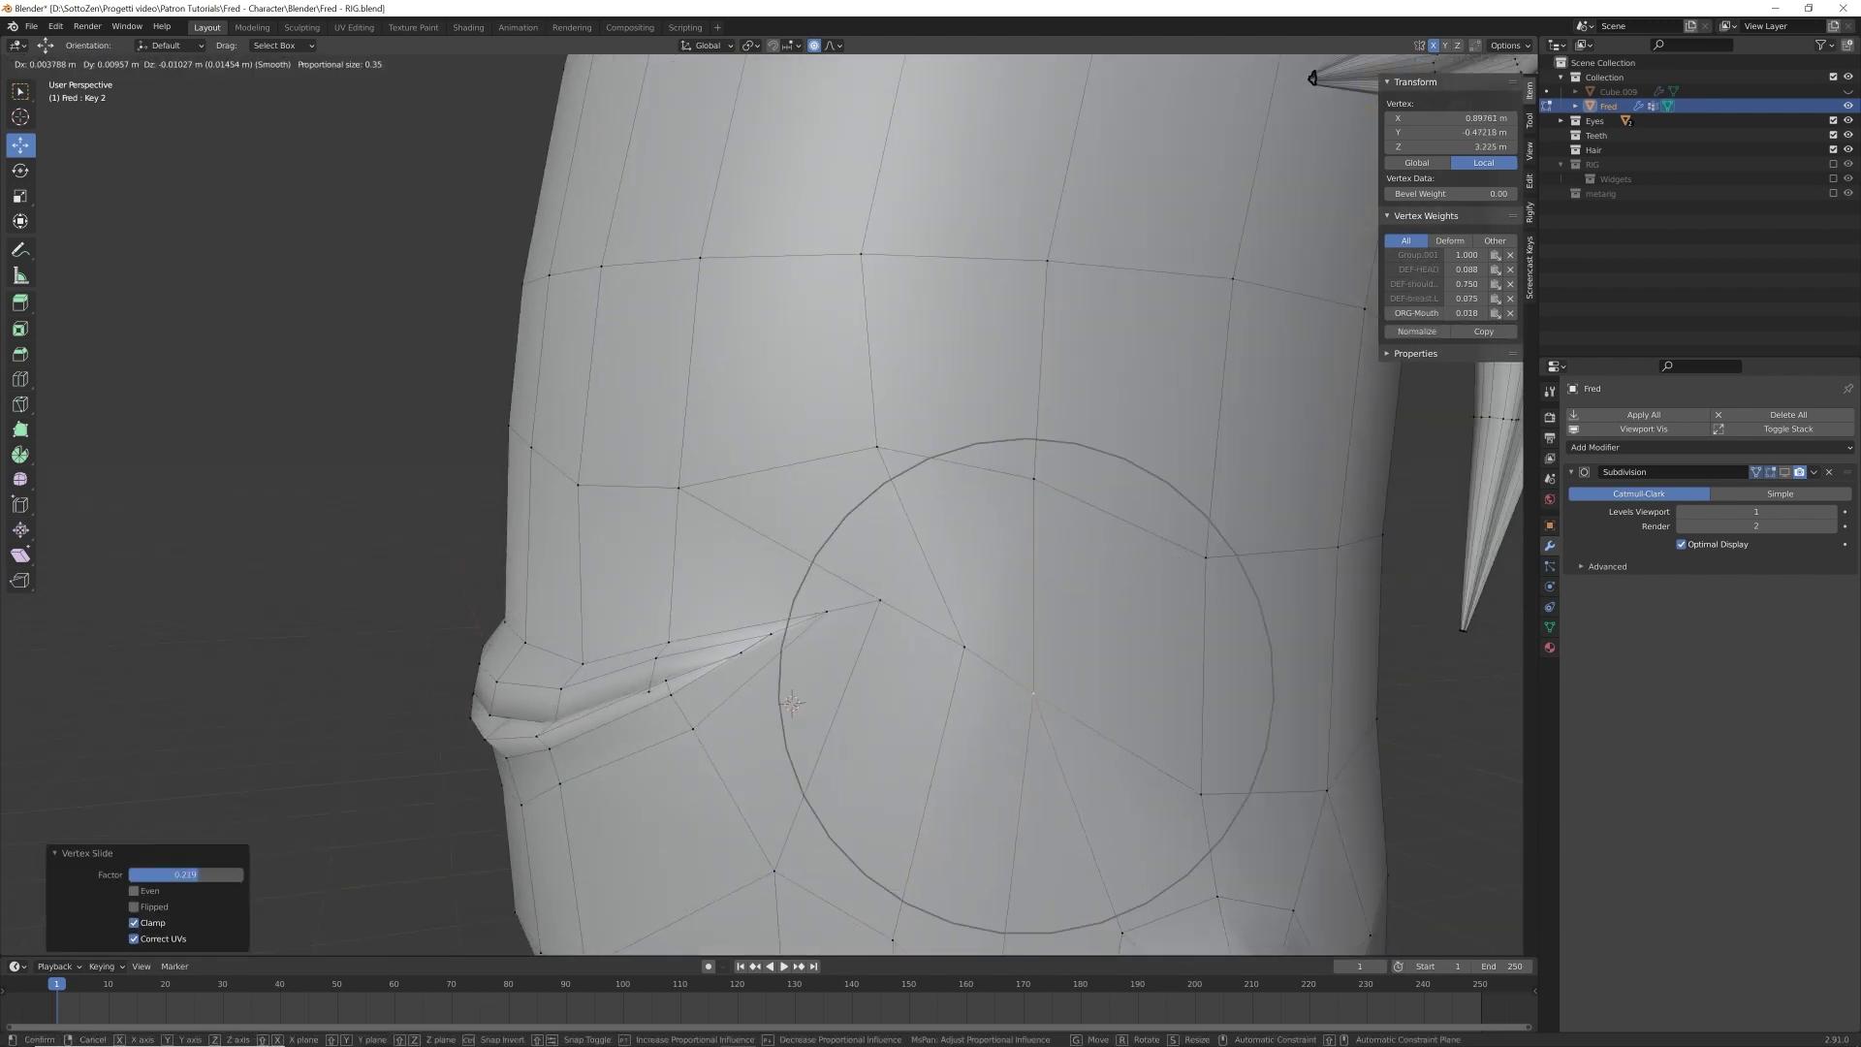
pyautogui.click(1050, 700)
# - Slide the vertex between the mouth corner and that cheek vertex along its edge by a factor of about 0.175
pyautogui.click(962, 644)
pyautogui.press('g')
pyautogui.press('g')
pyautogui.scroll(-2, 952, 649)
pyautogui.moveTo(816, 599)
pyautogui.mouseDown(button='middle')
pyautogui.moveTo(1100, 603)
pyautogui.moveTo(809, 601)
pyautogui.mouseUp(button='middle')
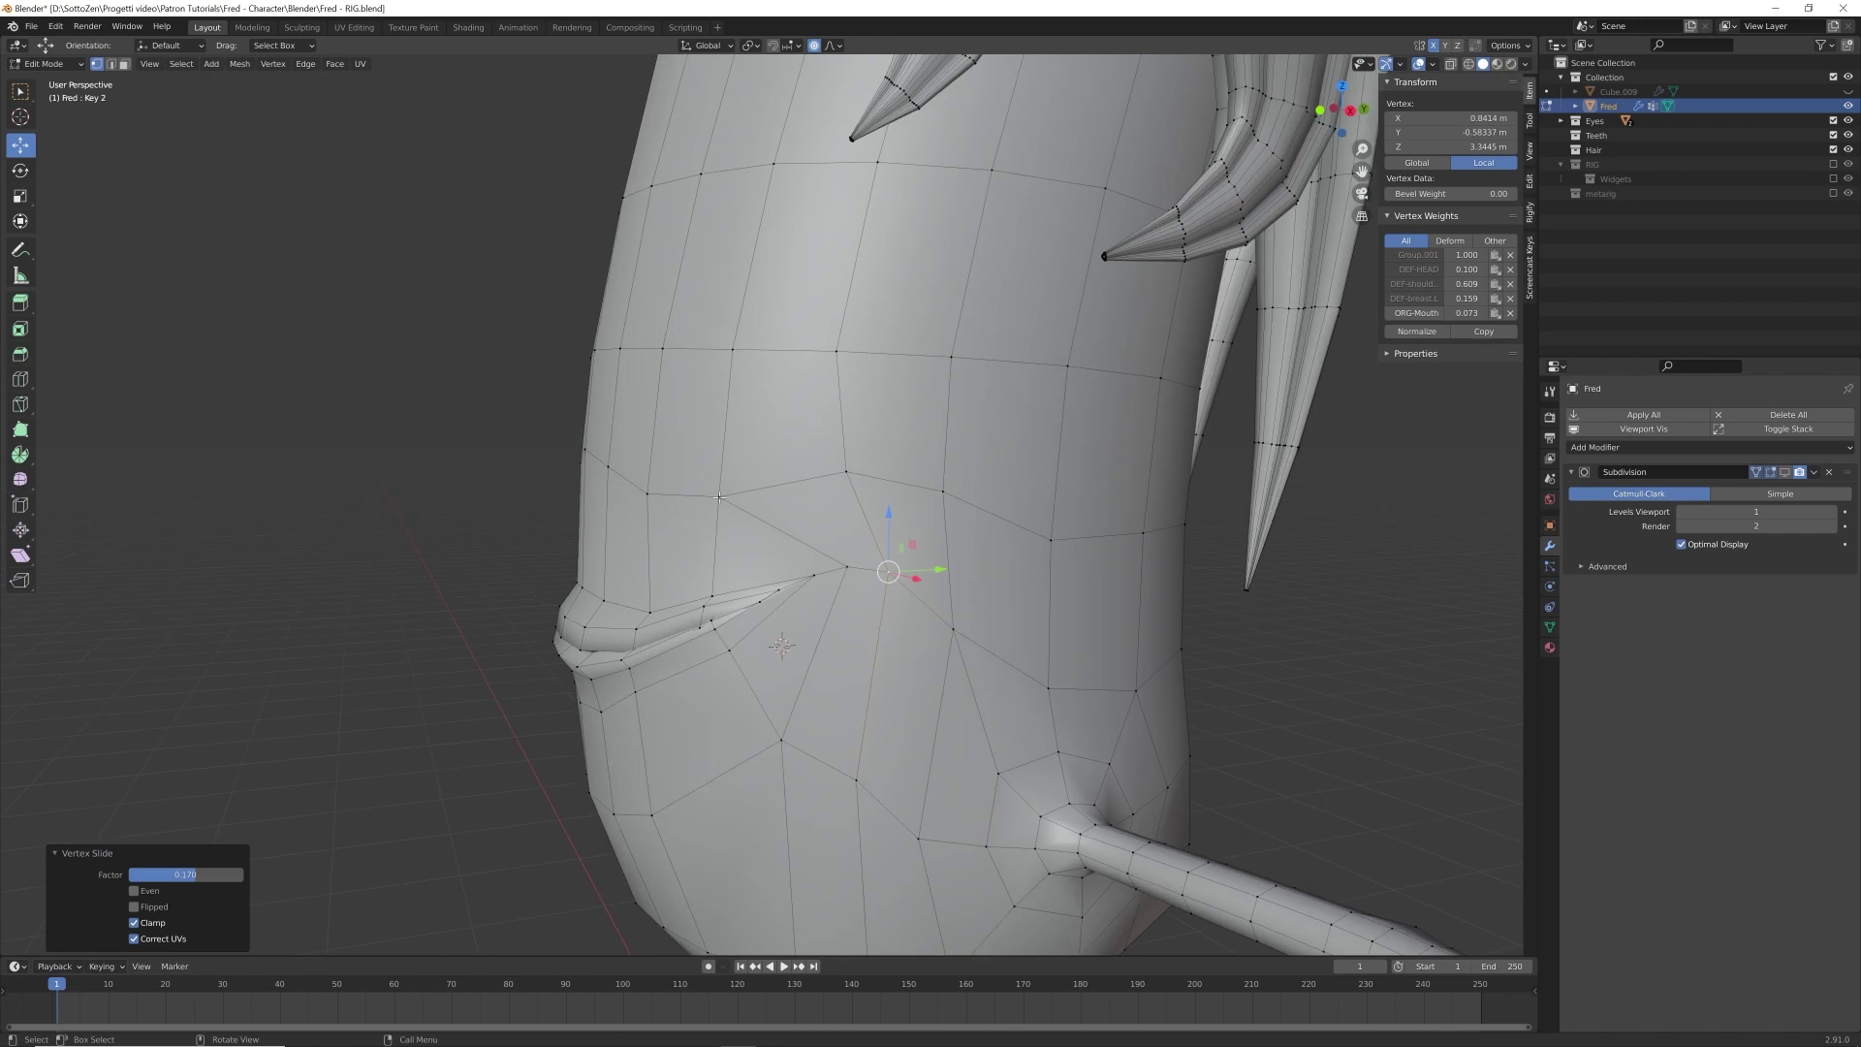
# - Reposition the cheek vertices above and behind the mouth corner with proportional editing, then adjust those lower on the cheek
pyautogui.click(850, 474)
pyautogui.press('g')
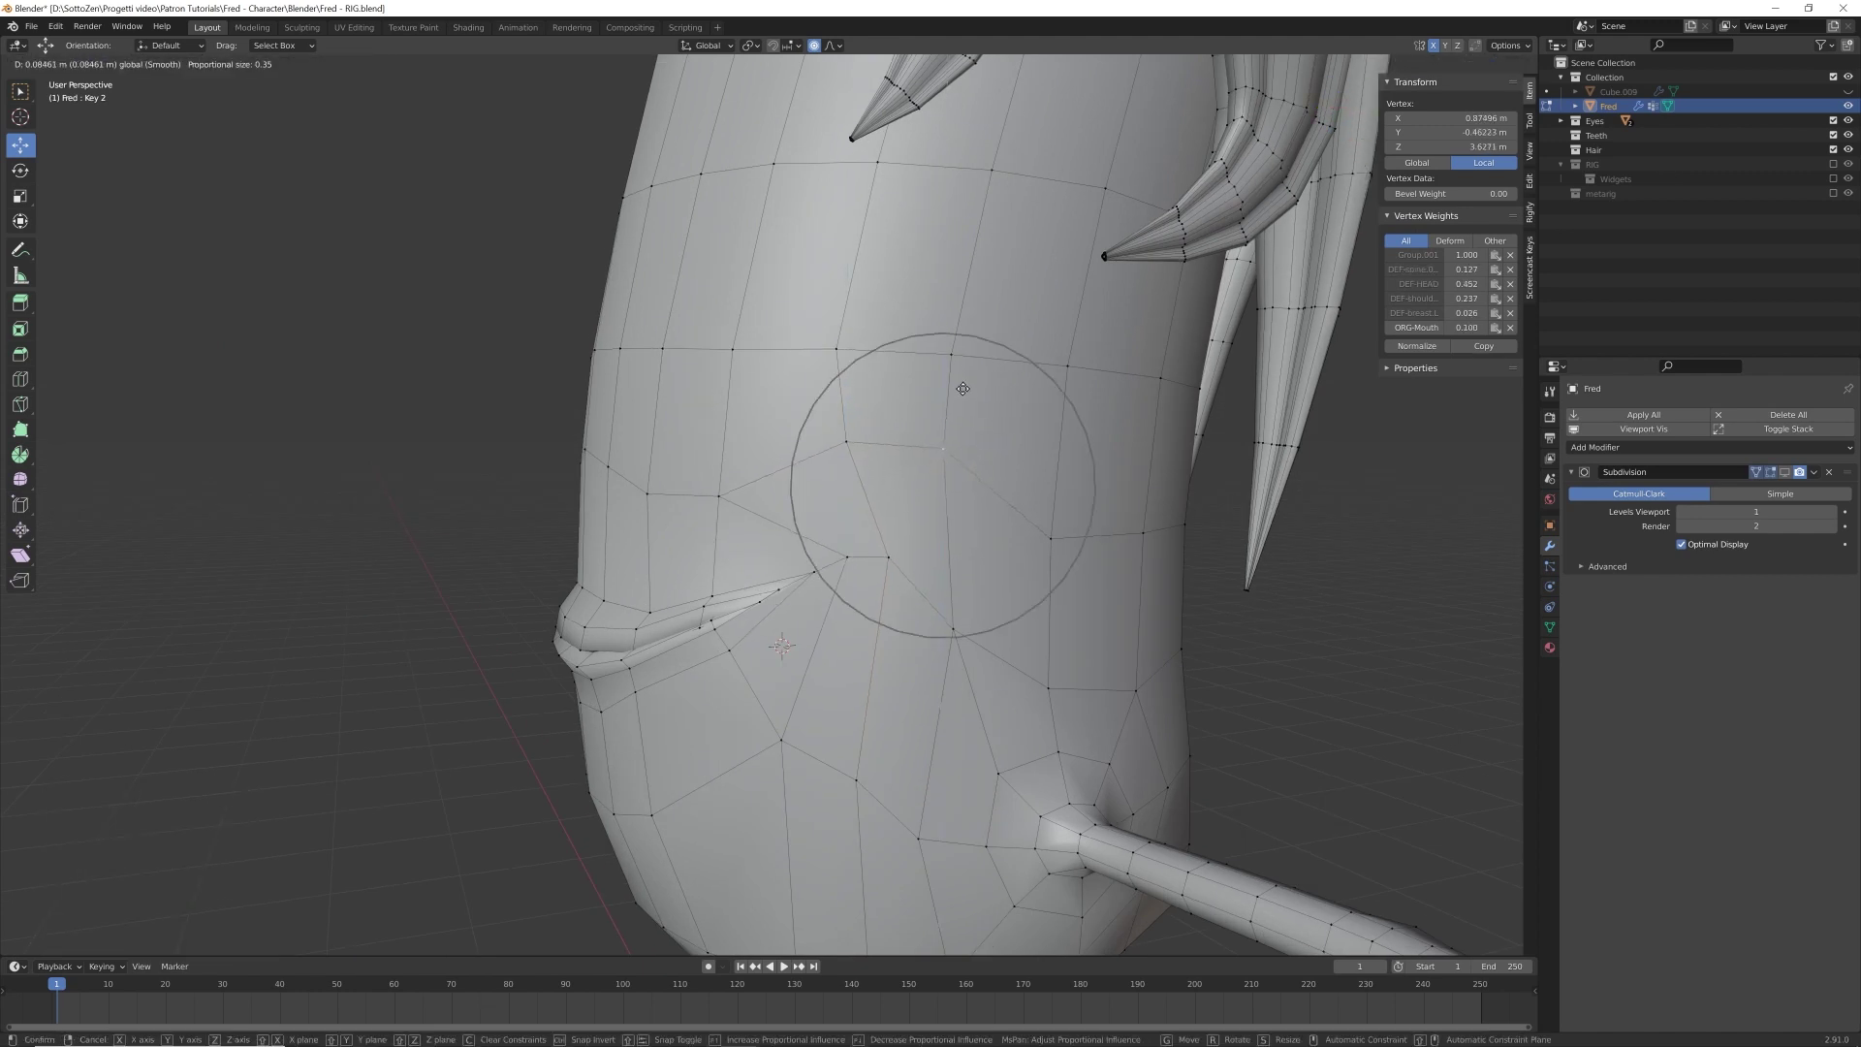
pyautogui.click(958, 561)
pyautogui.click(917, 837)
pyautogui.scroll(-2, 917, 838)
pyautogui.click(876, 790)
pyautogui.moveTo(917, 837); pyautogui.dragTo(875, 726, button='middle')
pyautogui.moveTo(871, 742); pyautogui.dragTo(818, 693)
# - Vertex-slide the centre vertex on the lower front of the body by a factor of about 0.112 and leave Edit Mode
pyautogui.click(819, 777)
pyautogui.click(740, 800)
pyautogui.press('g')
pyautogui.press('g')
pyautogui.click(719, 750)
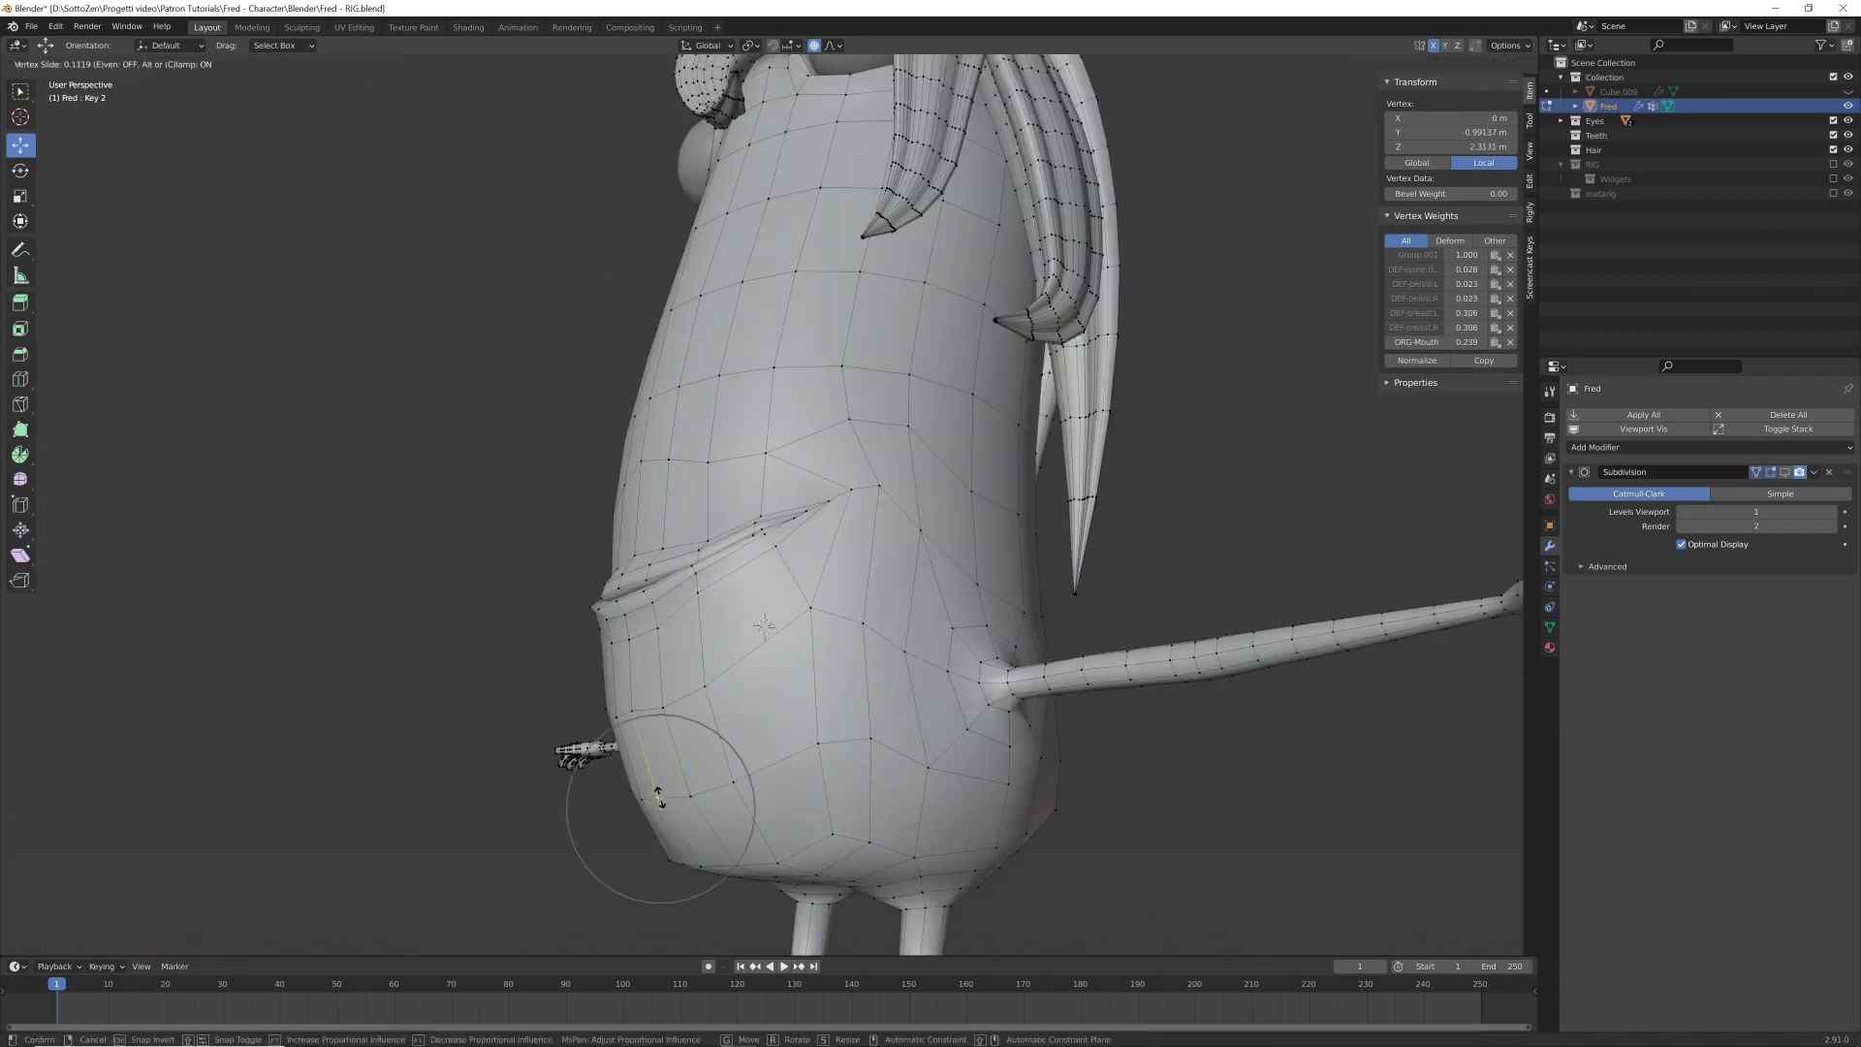
pyautogui.moveTo(719, 751)
pyautogui.mouseDown(button='middle')
pyautogui.moveTo(879, 653)
pyautogui.moveTo(893, 678)
pyautogui.moveTo(930, 679)
pyautogui.mouseUp(button='middle')
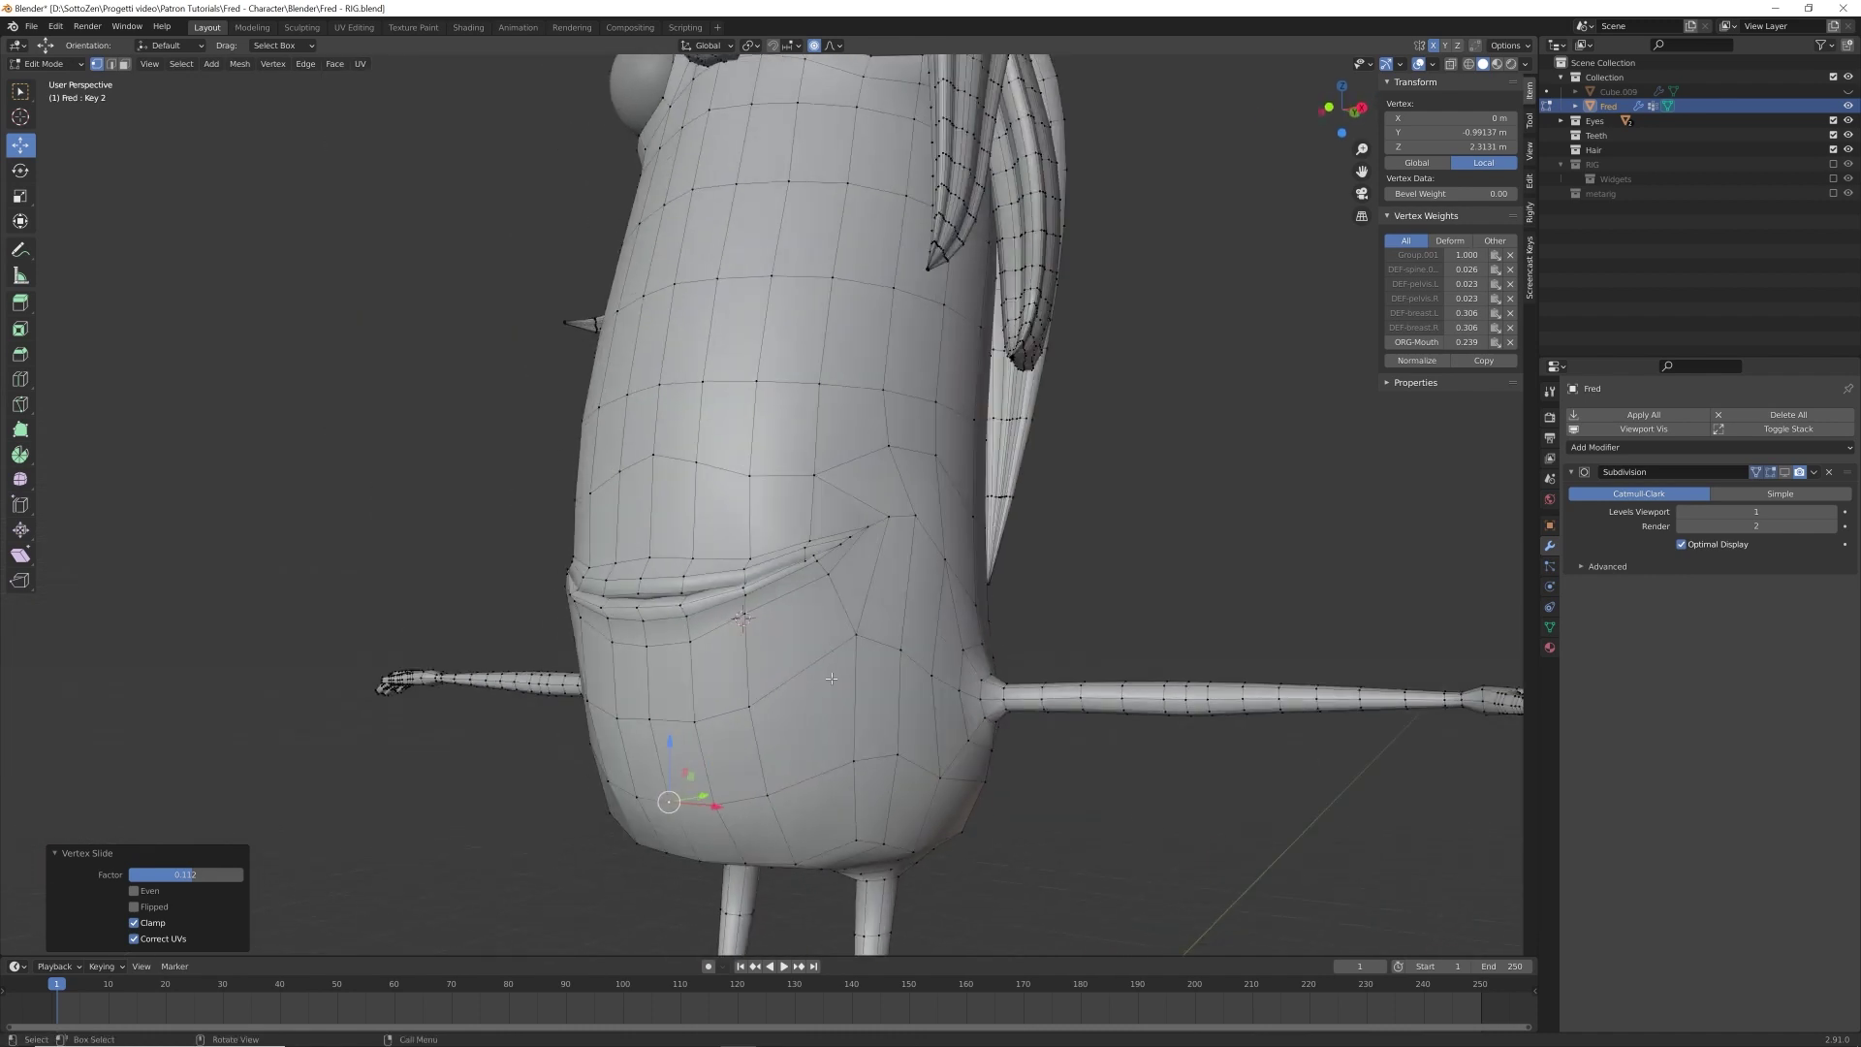
pyautogui.press('Tab')
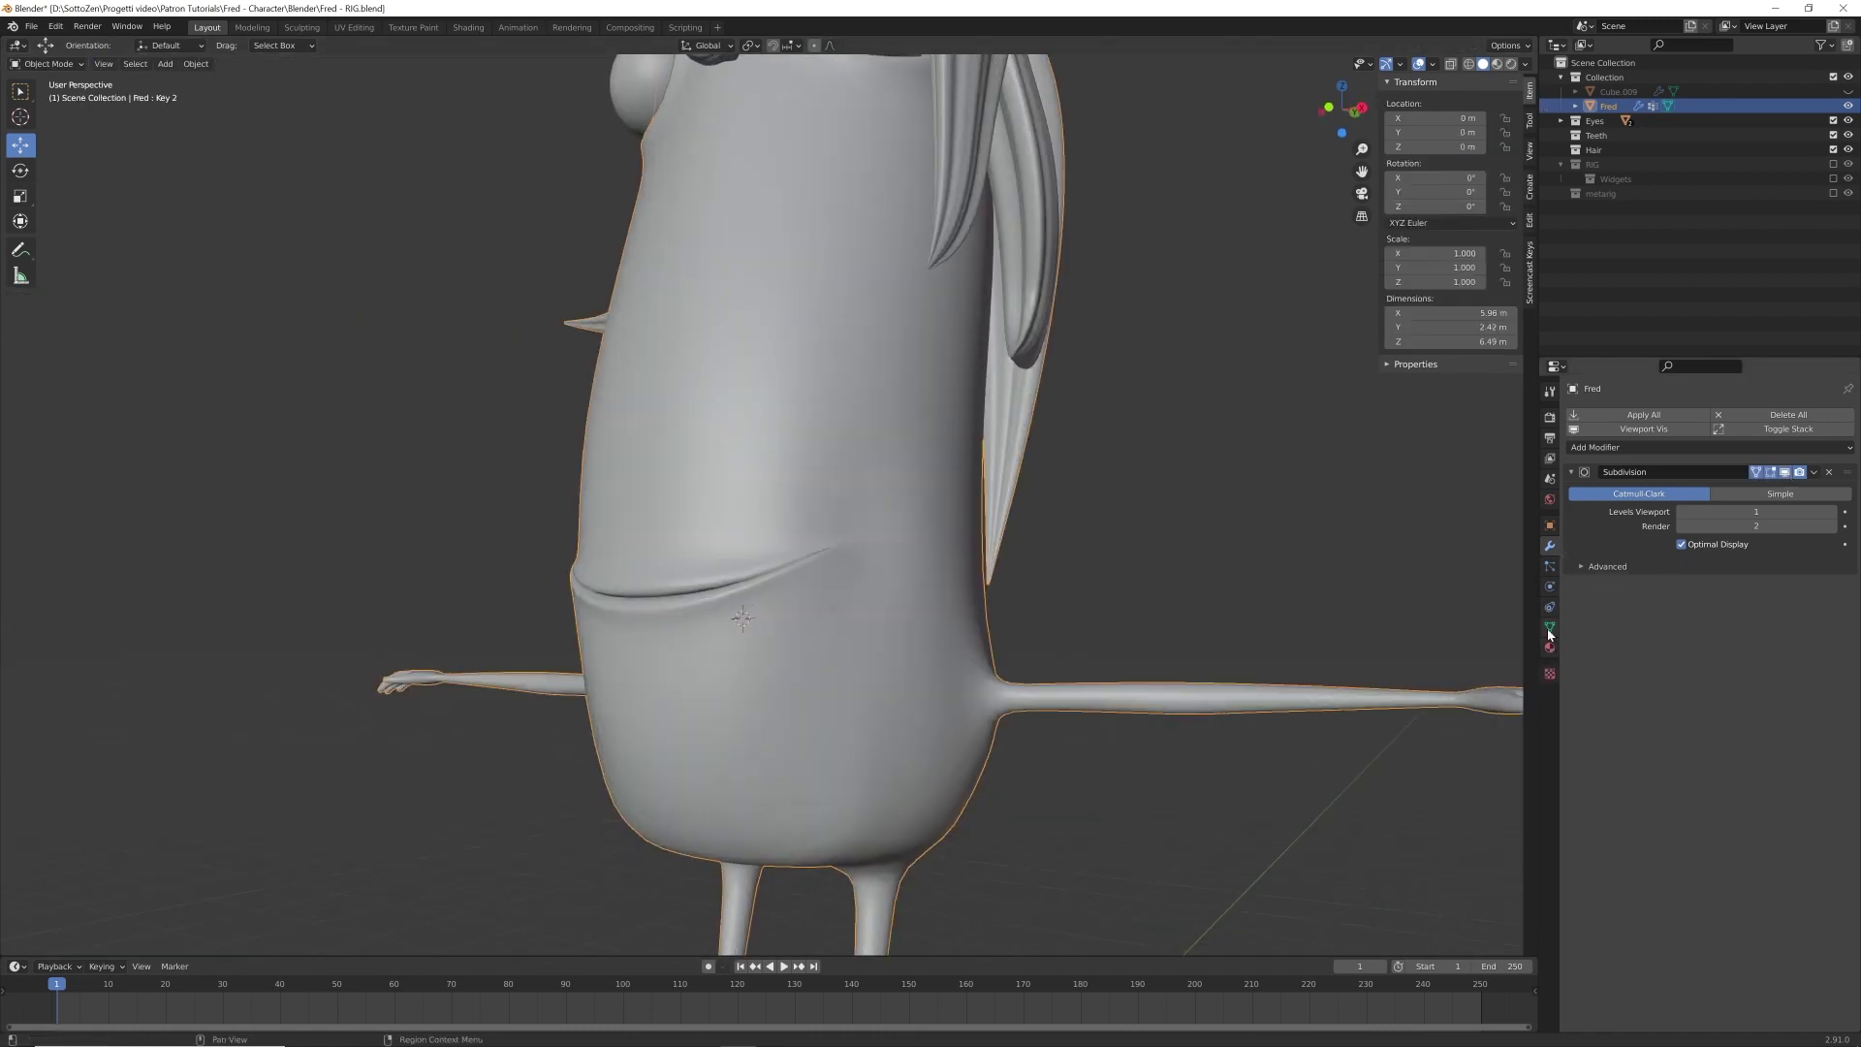
# - Preview Key 2 at value 1 on the whole character from the front in Material Preview shading
pyautogui.click(1550, 628)
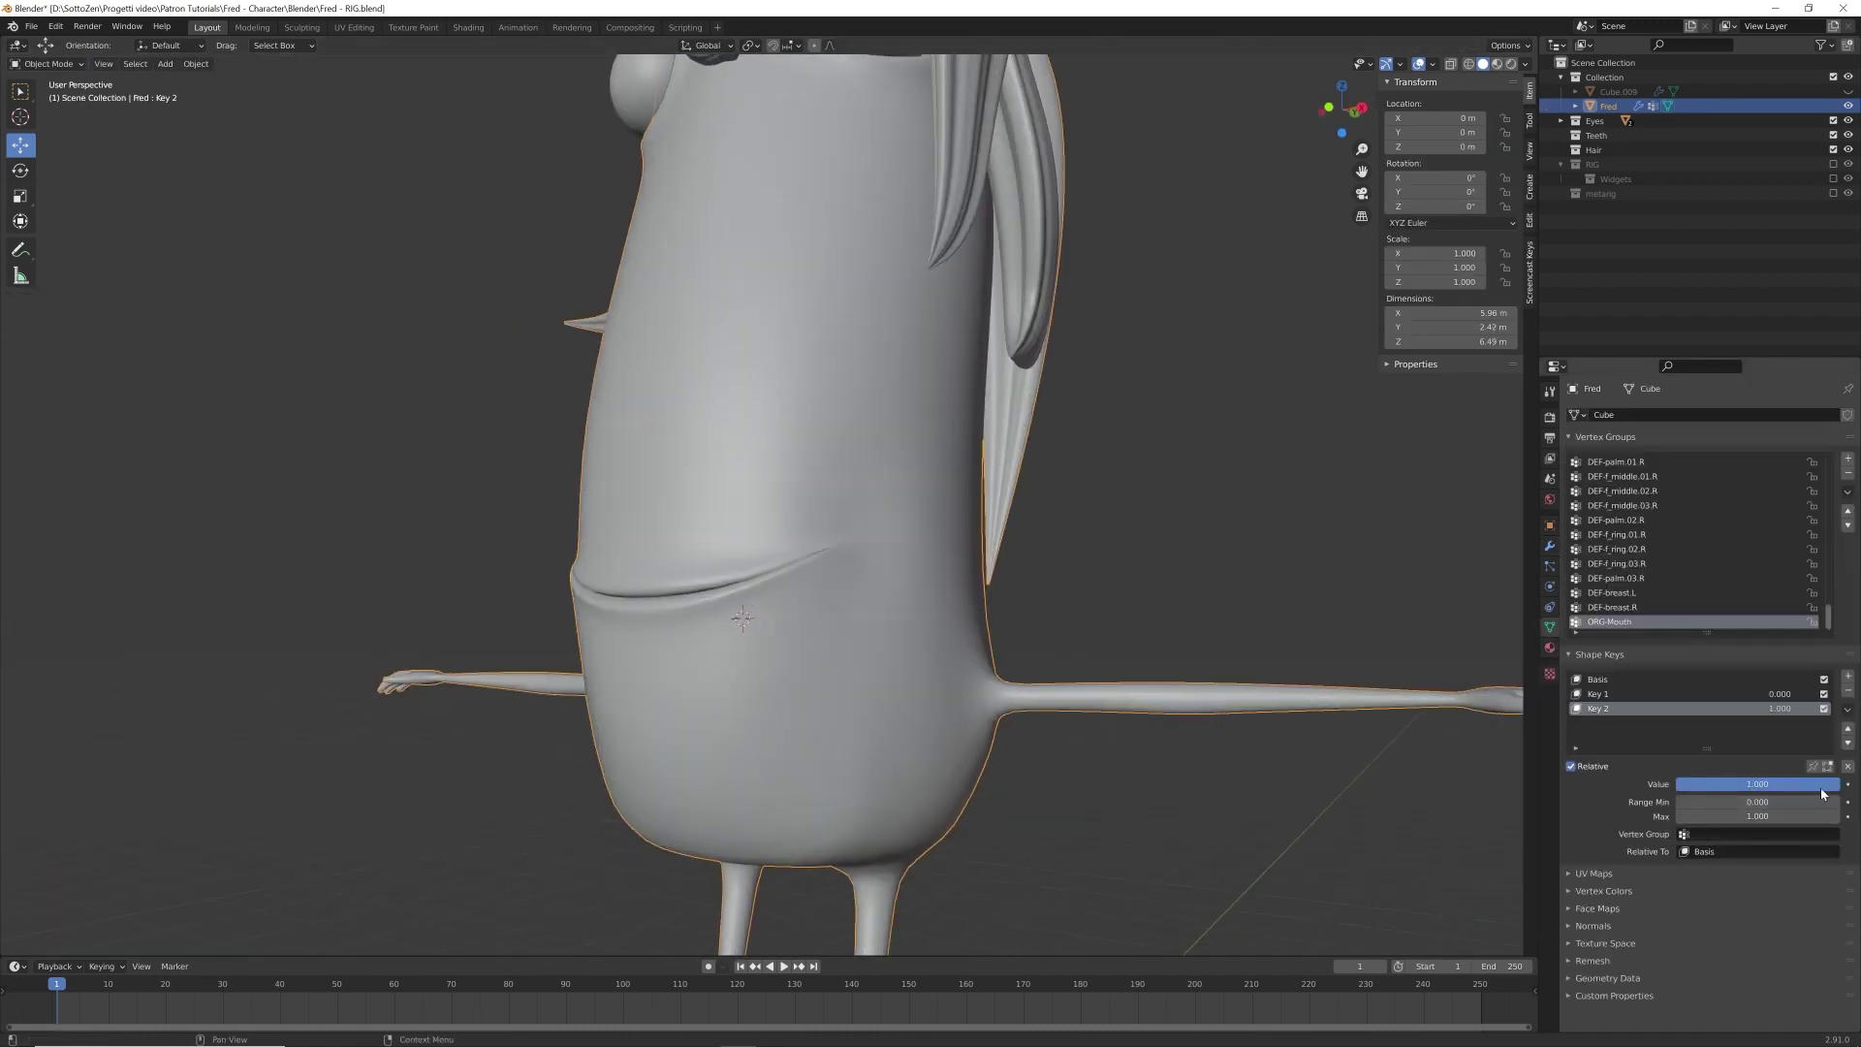
pyautogui.moveTo(1810, 784)
pyautogui.mouseDown()
pyautogui.moveTo(1676, 785)
pyautogui.moveTo(1837, 783)
pyautogui.mouseUp()
pyautogui.moveTo(669, 683); pyautogui.dragTo(804, 699, button='middle')
pyautogui.scroll(-3, 800, 708)
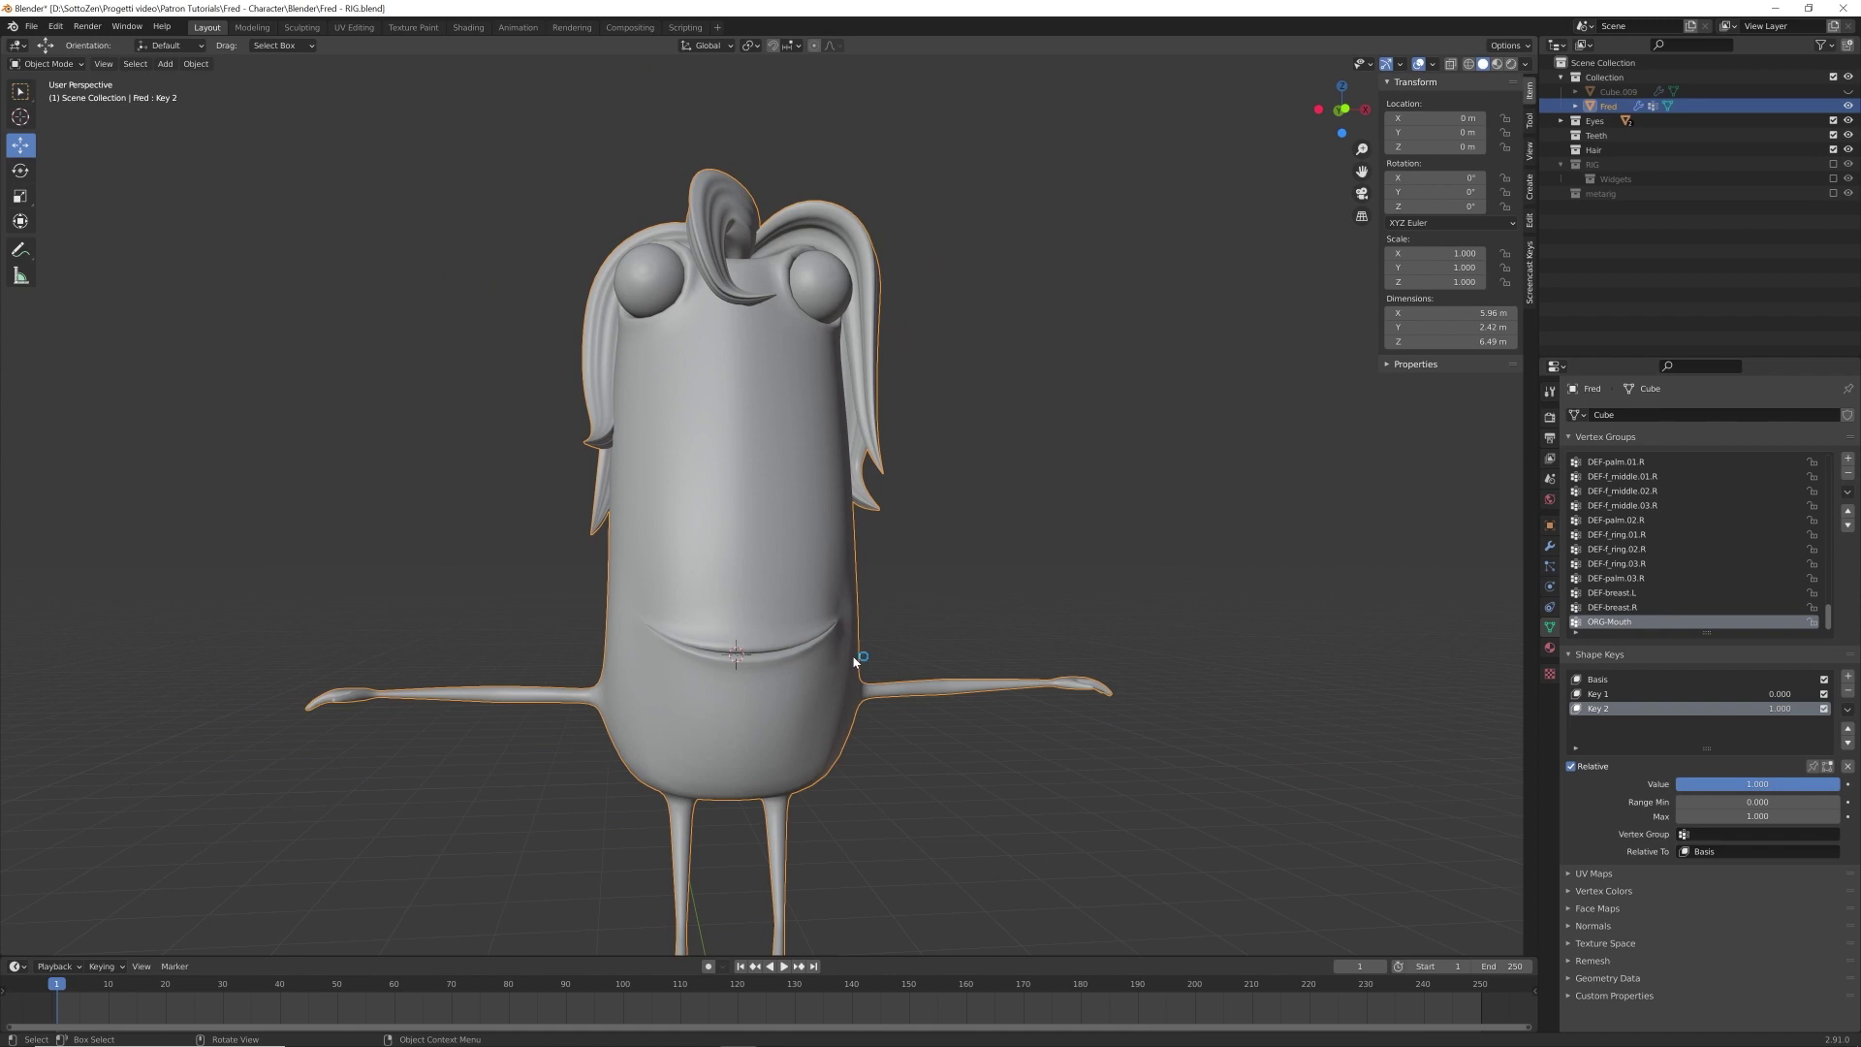
pyautogui.press('z')
pyautogui.click(863, 756)
pyautogui.moveTo(902, 745); pyautogui.dragTo(907, 748, button='middle')
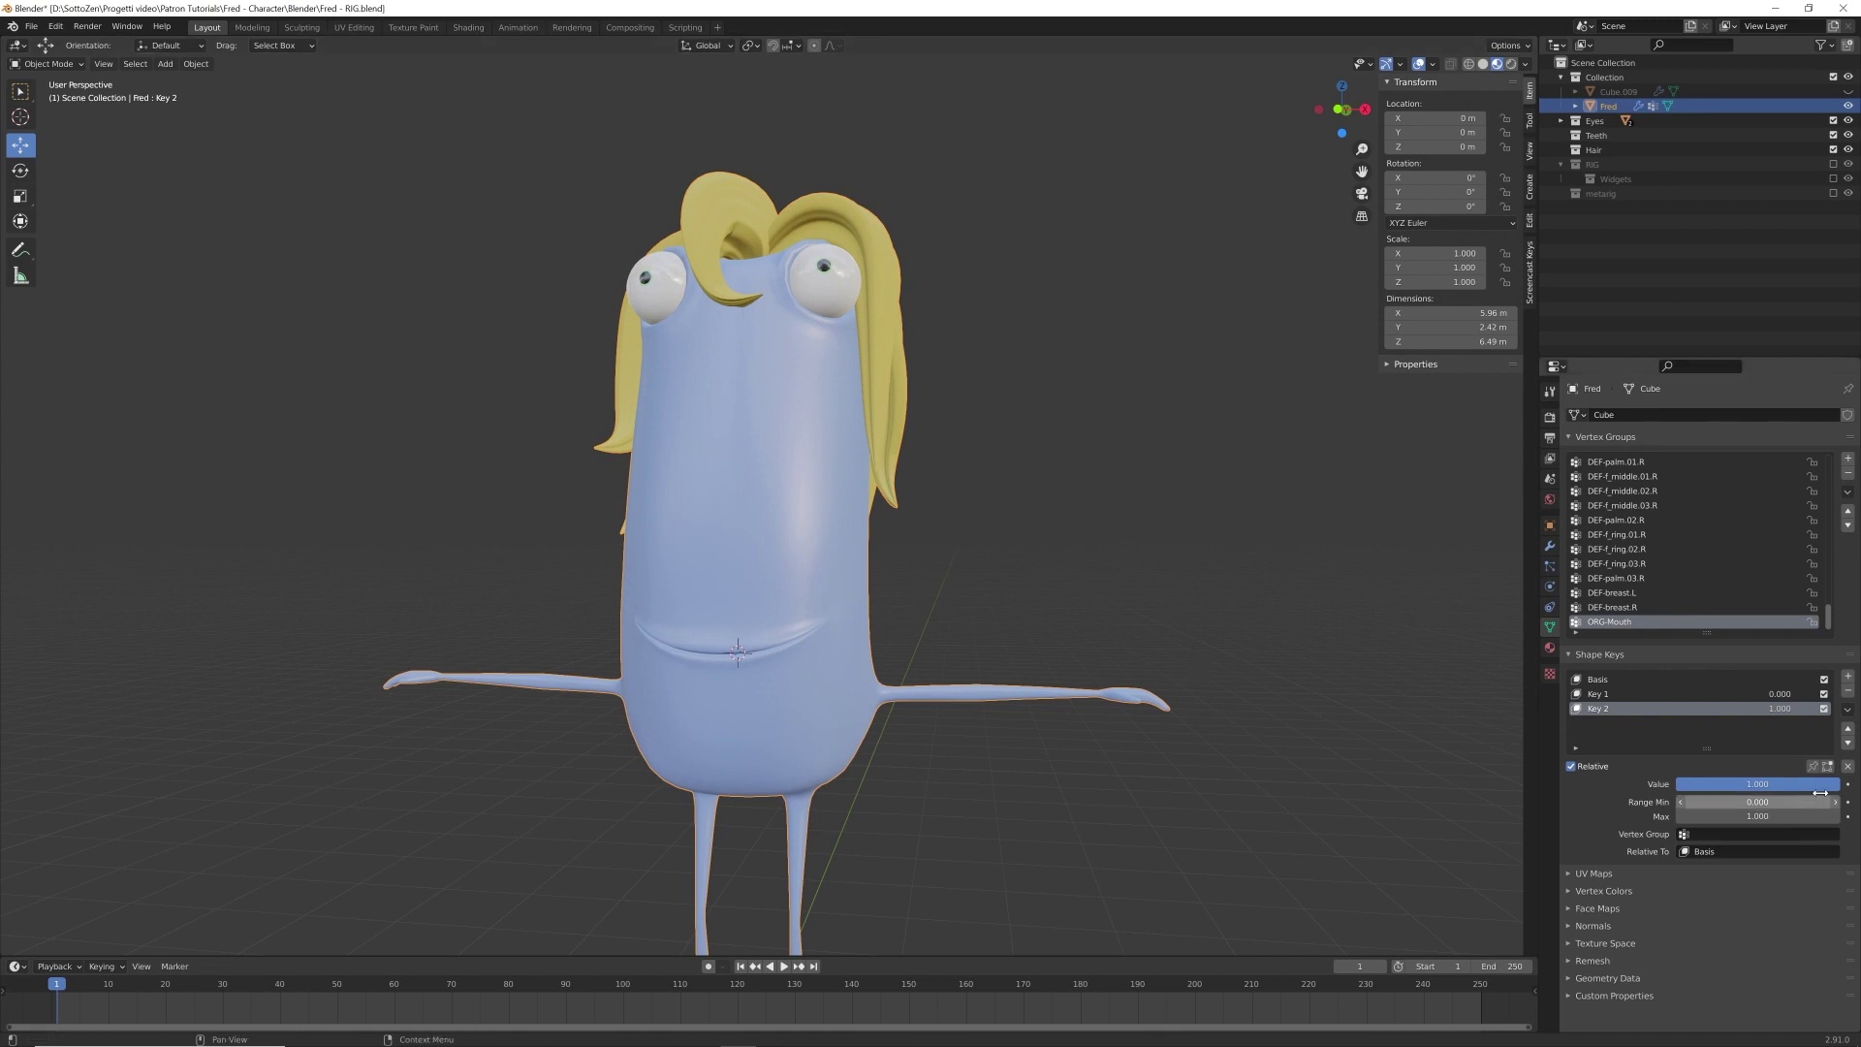
# - Compare the mouth with Key 2 at value 0 and again at value 1
pyautogui.moveTo(1758, 783); pyautogui.dragTo(1682, 784)
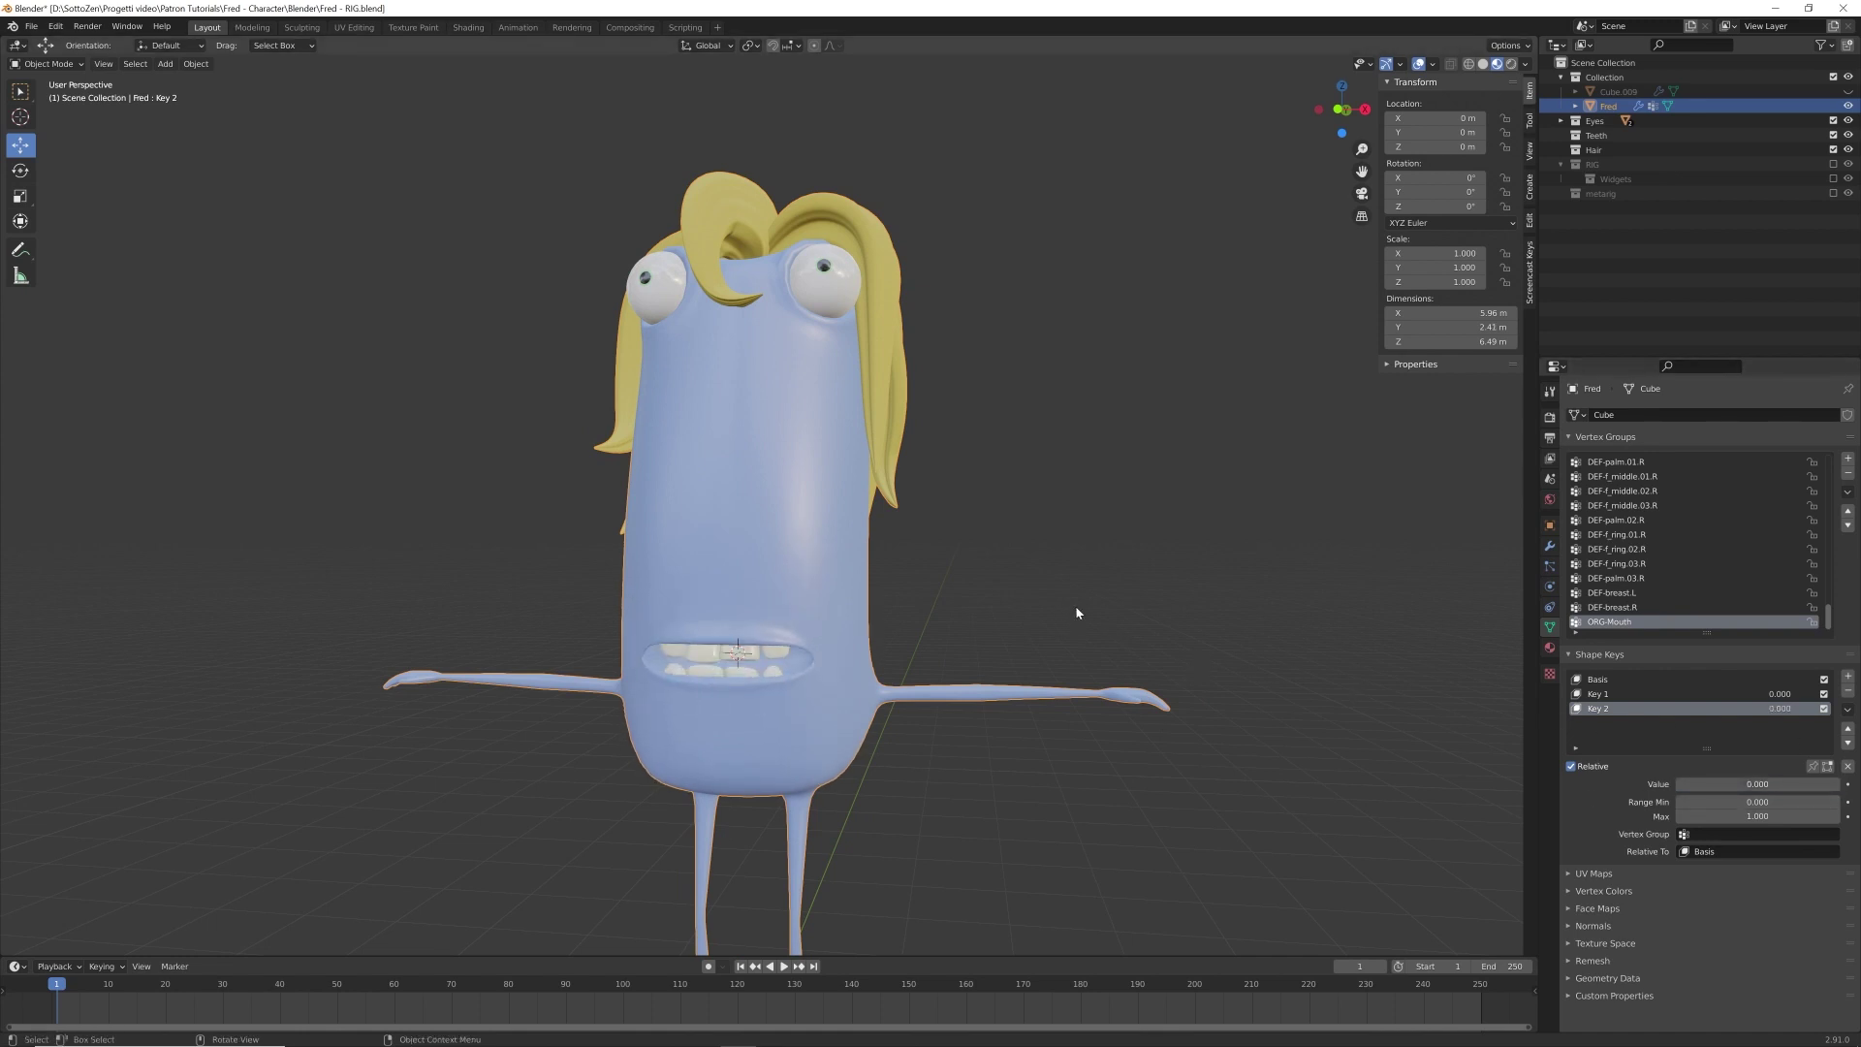
pyautogui.click(1603, 681)
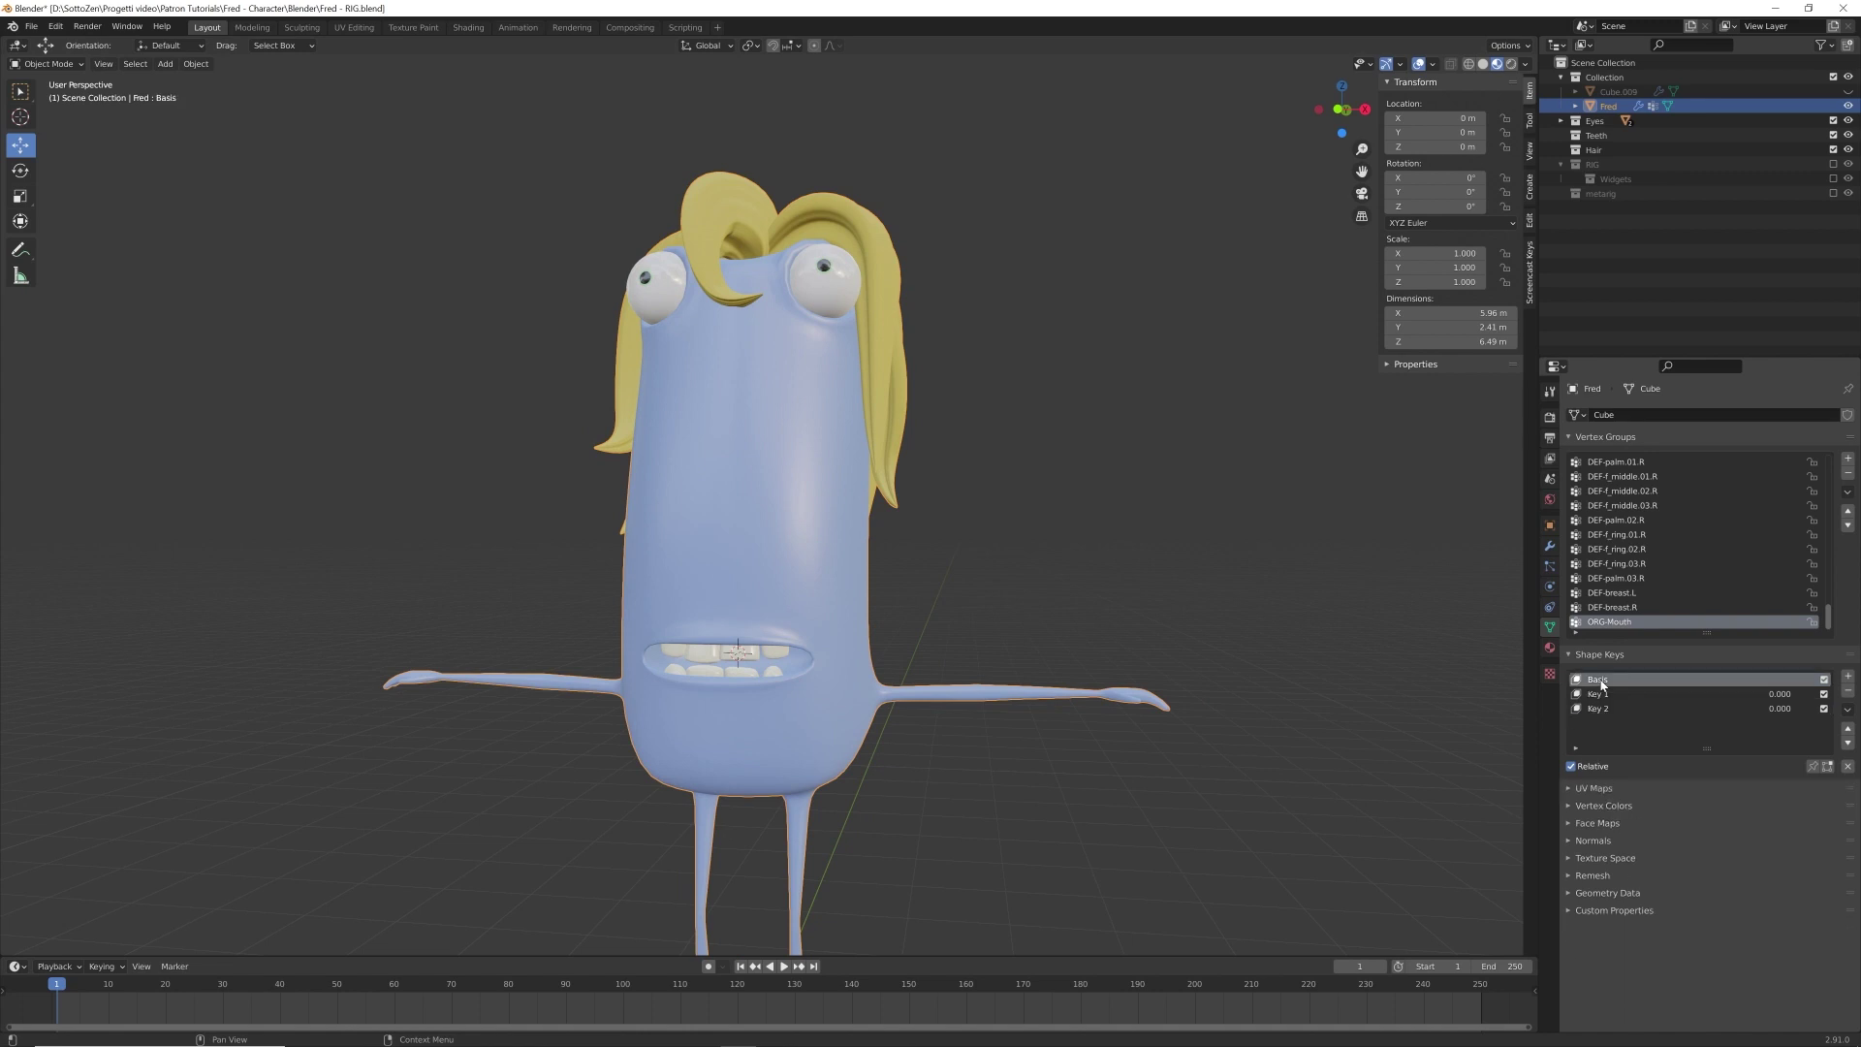
pyautogui.click(1604, 711)
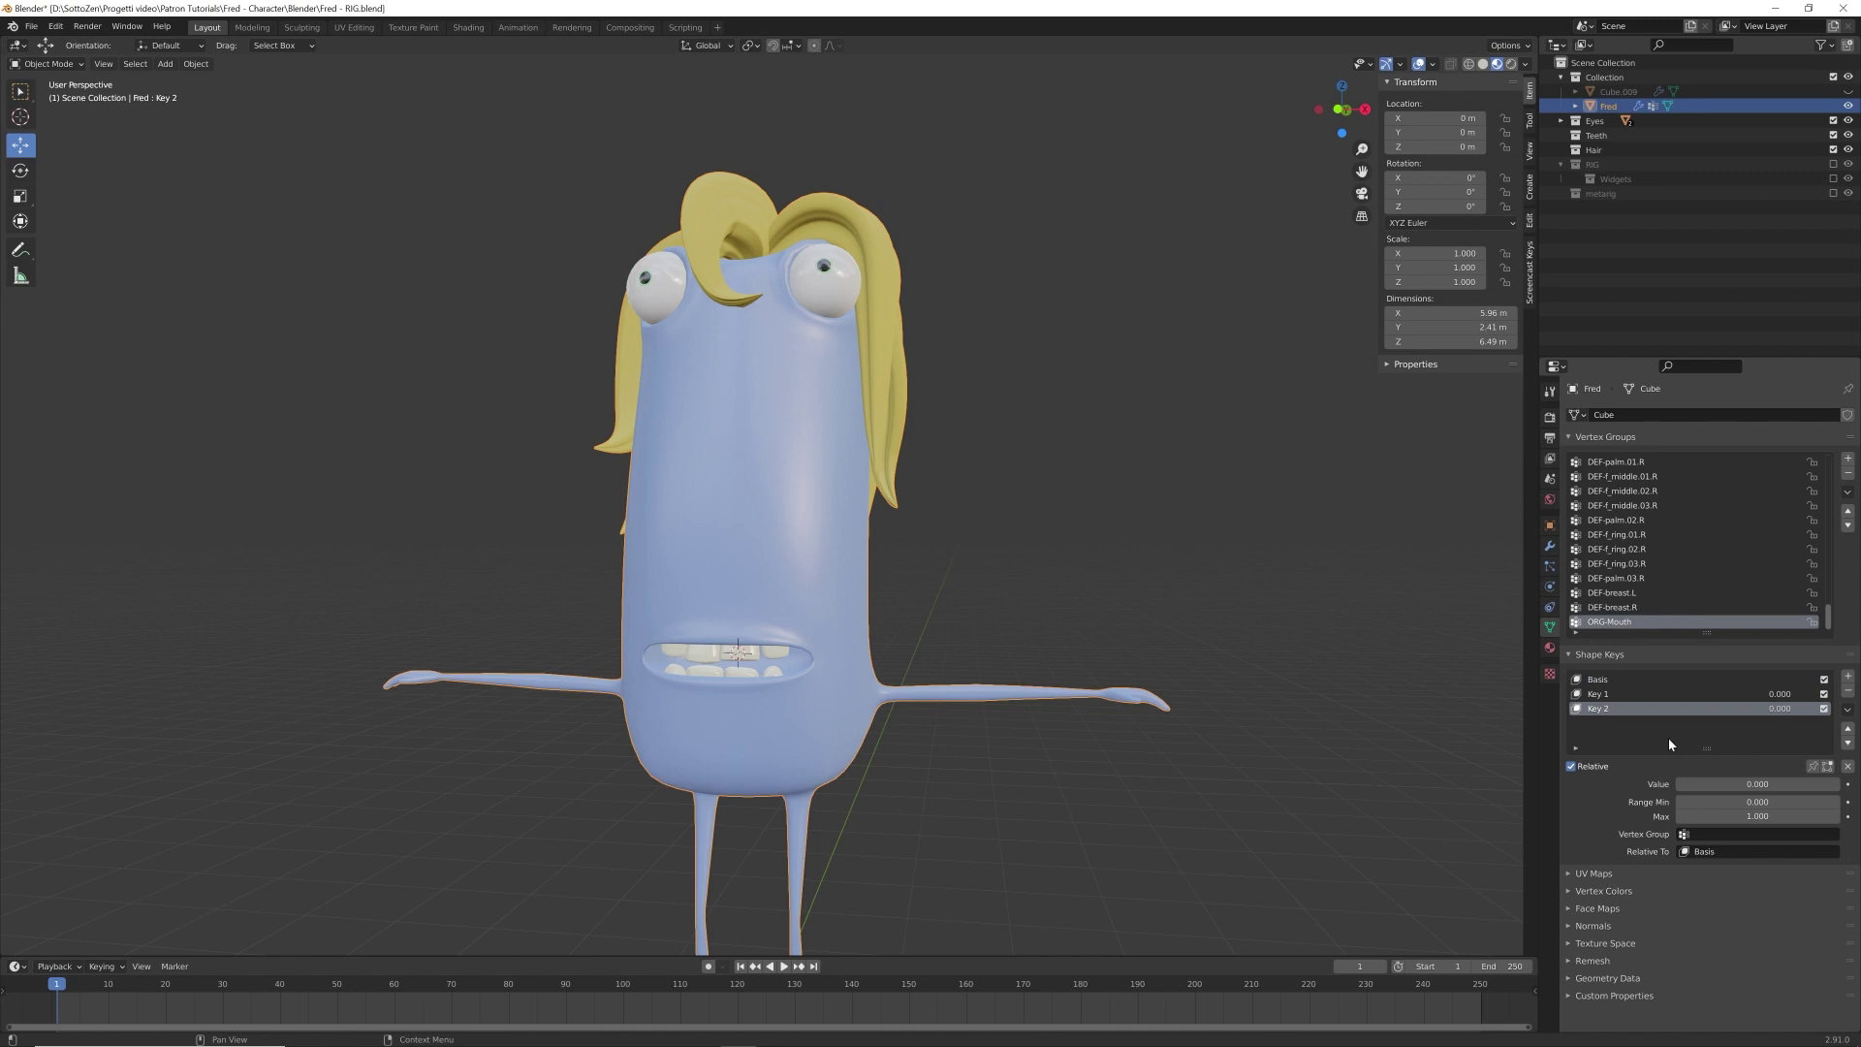
pyautogui.moveTo(1698, 784); pyautogui.dragTo(1839, 783)
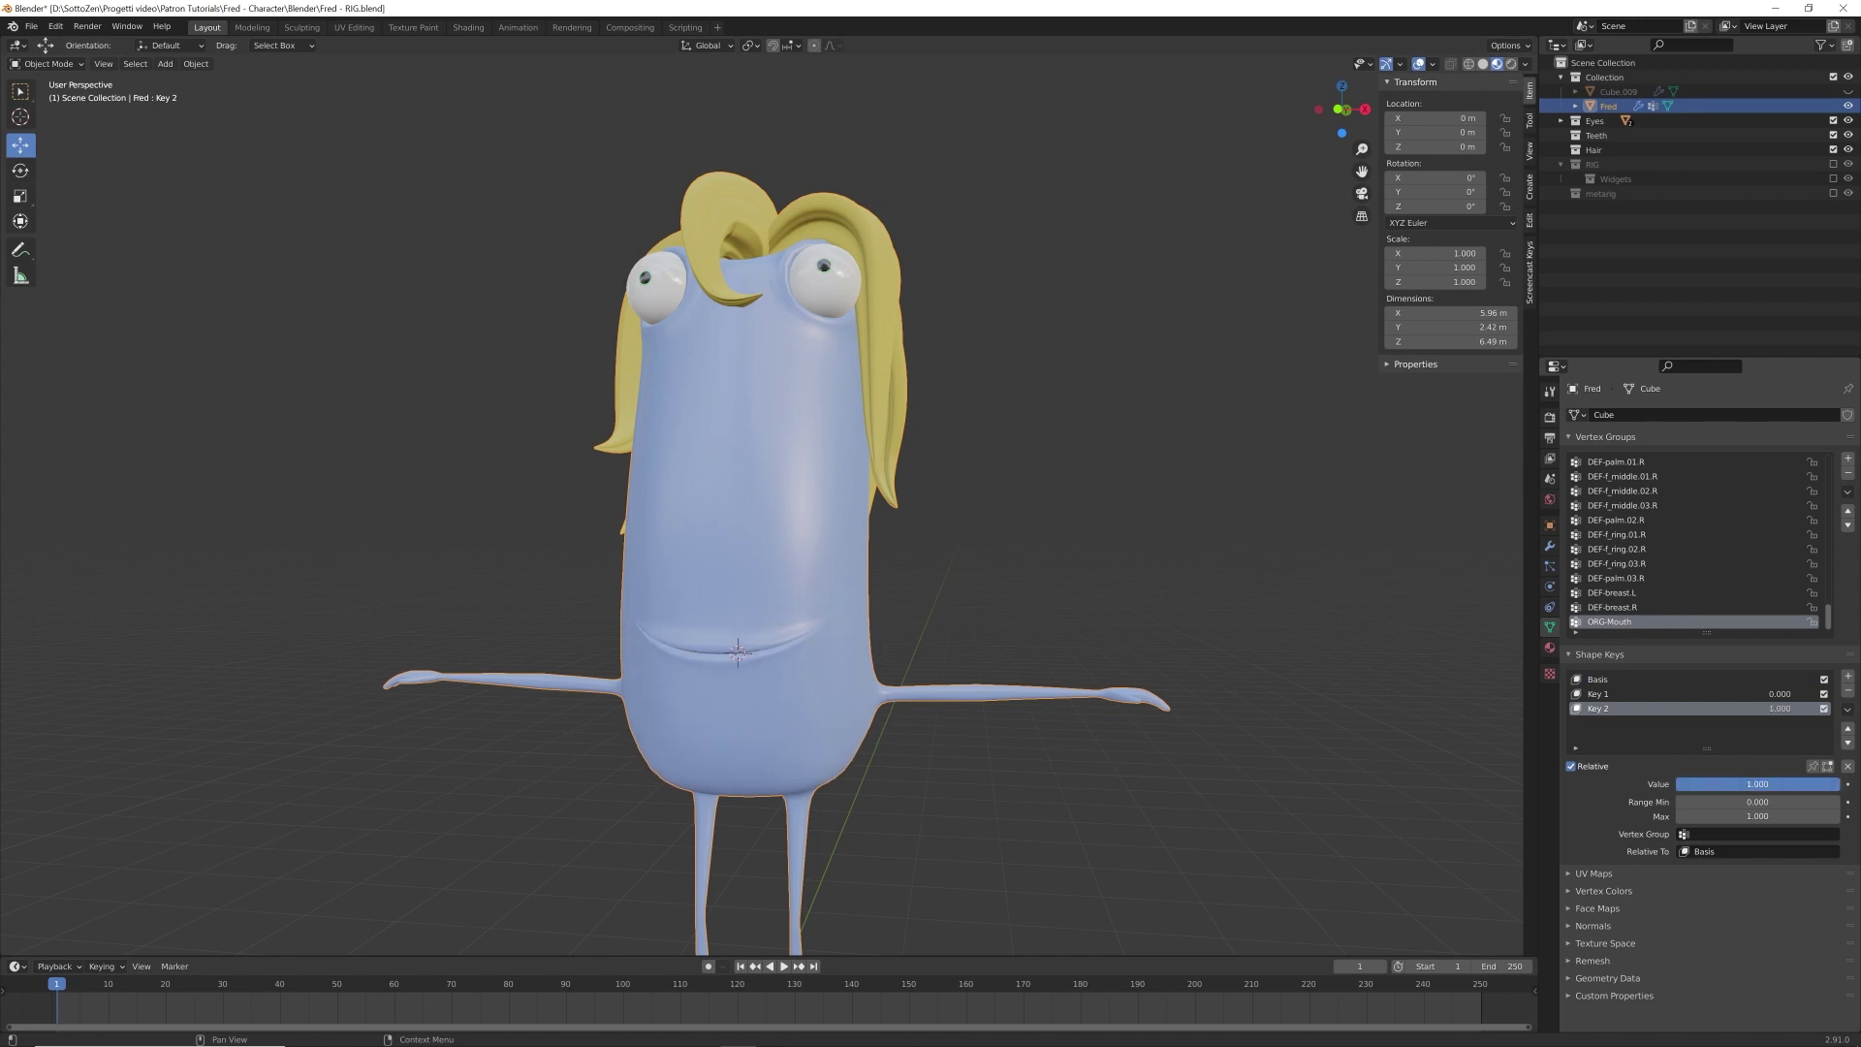
# - Create a new shape key from the current mix and set Key 2's value to 0
pyautogui.click(1848, 711)
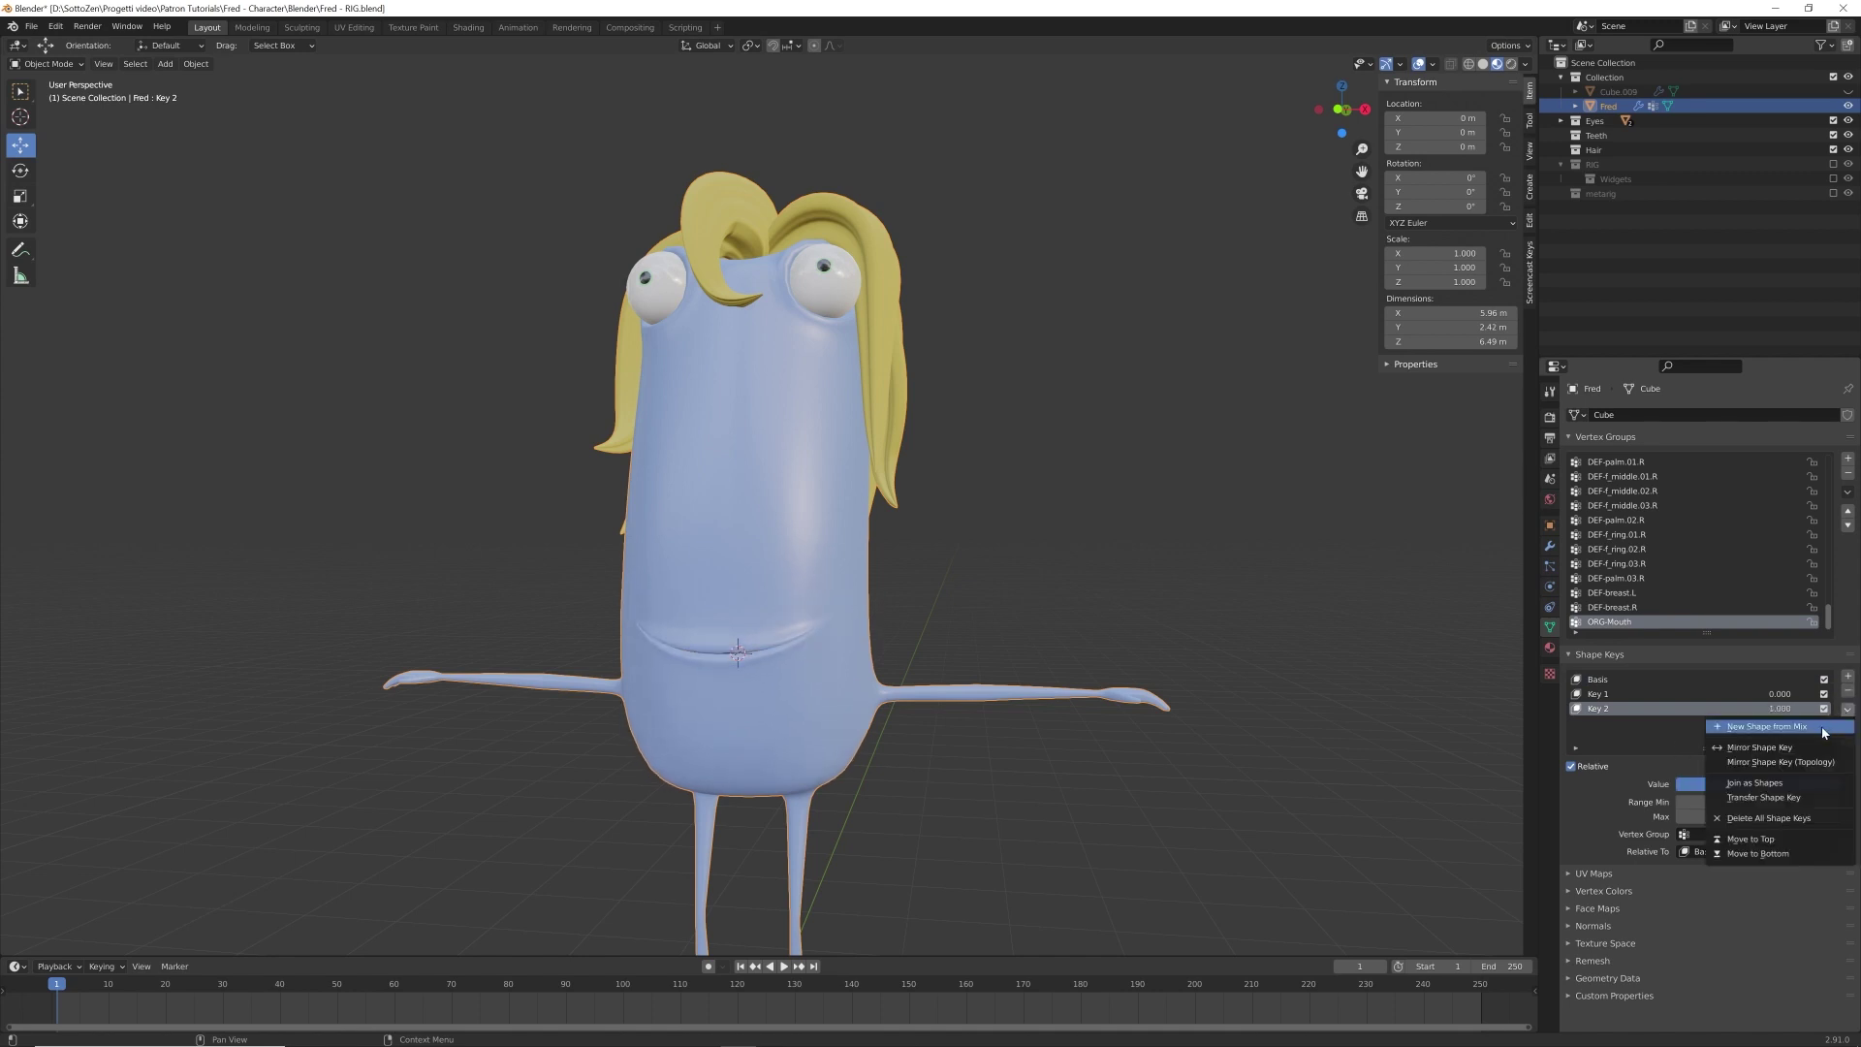
pyautogui.click(1824, 729)
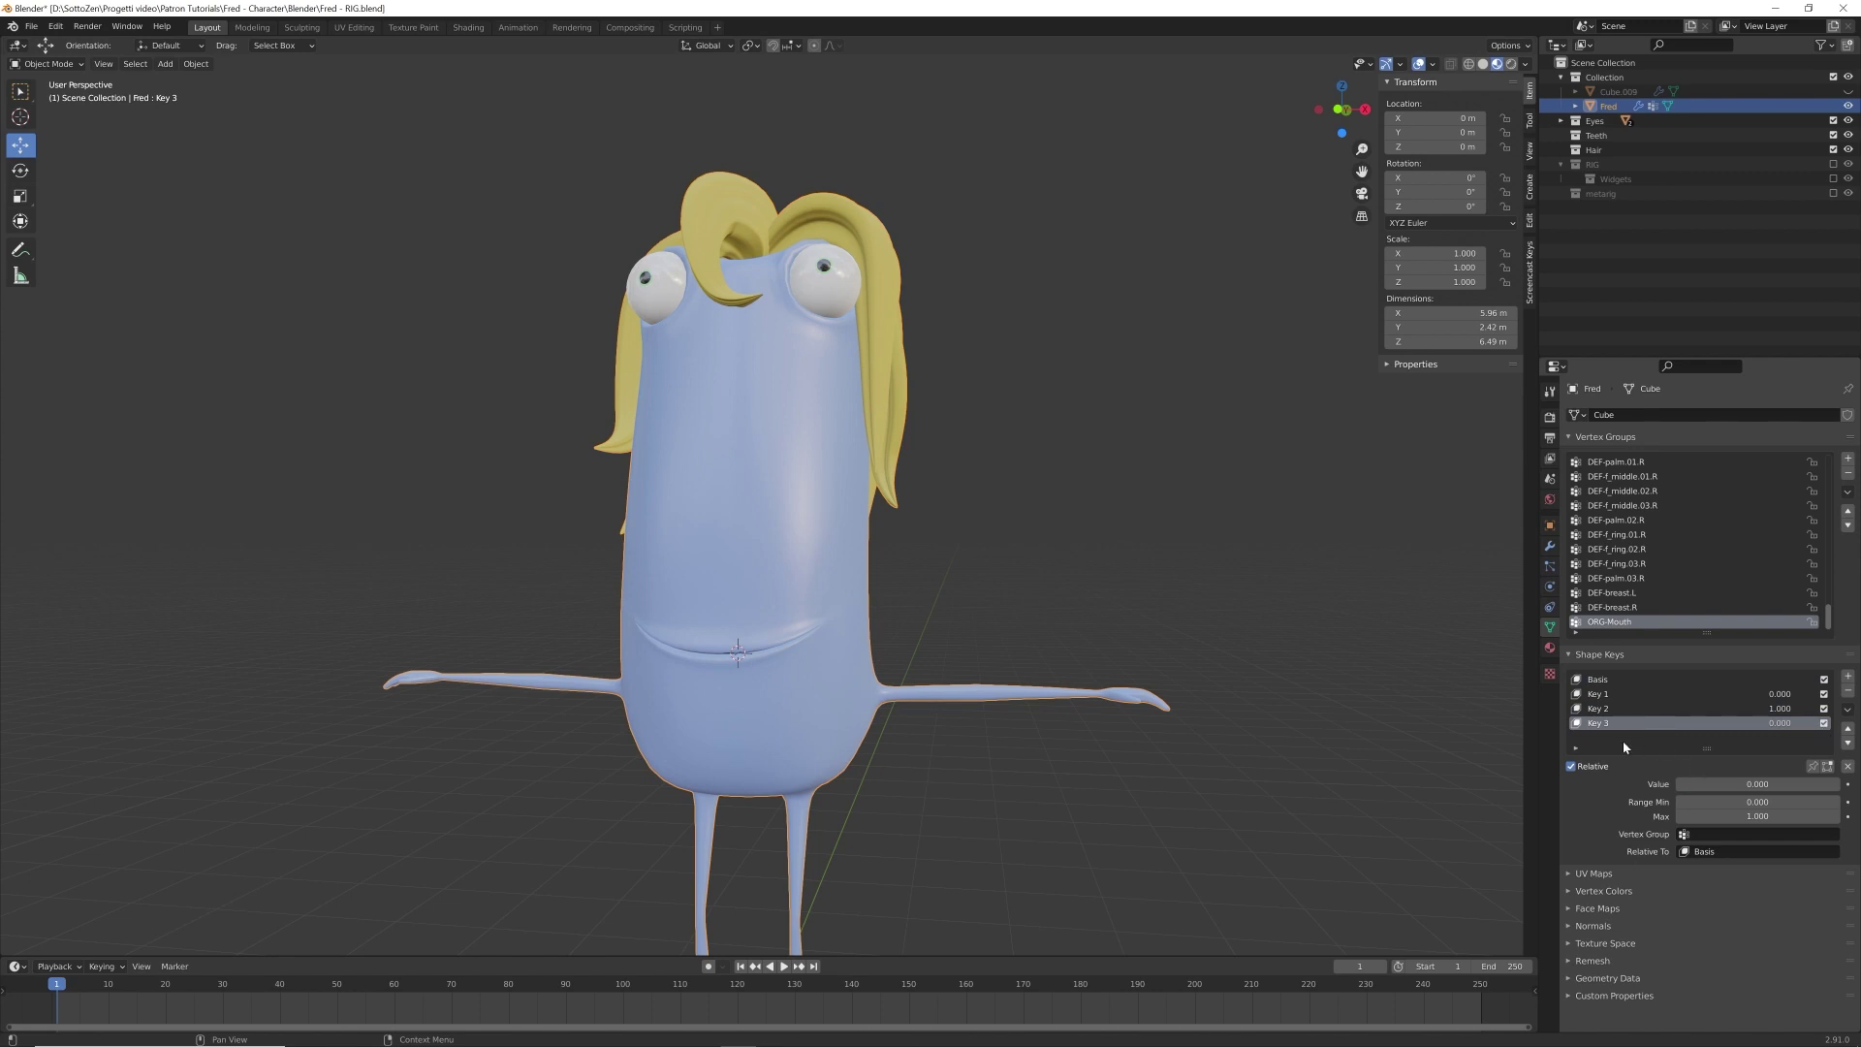
pyautogui.click(1600, 709)
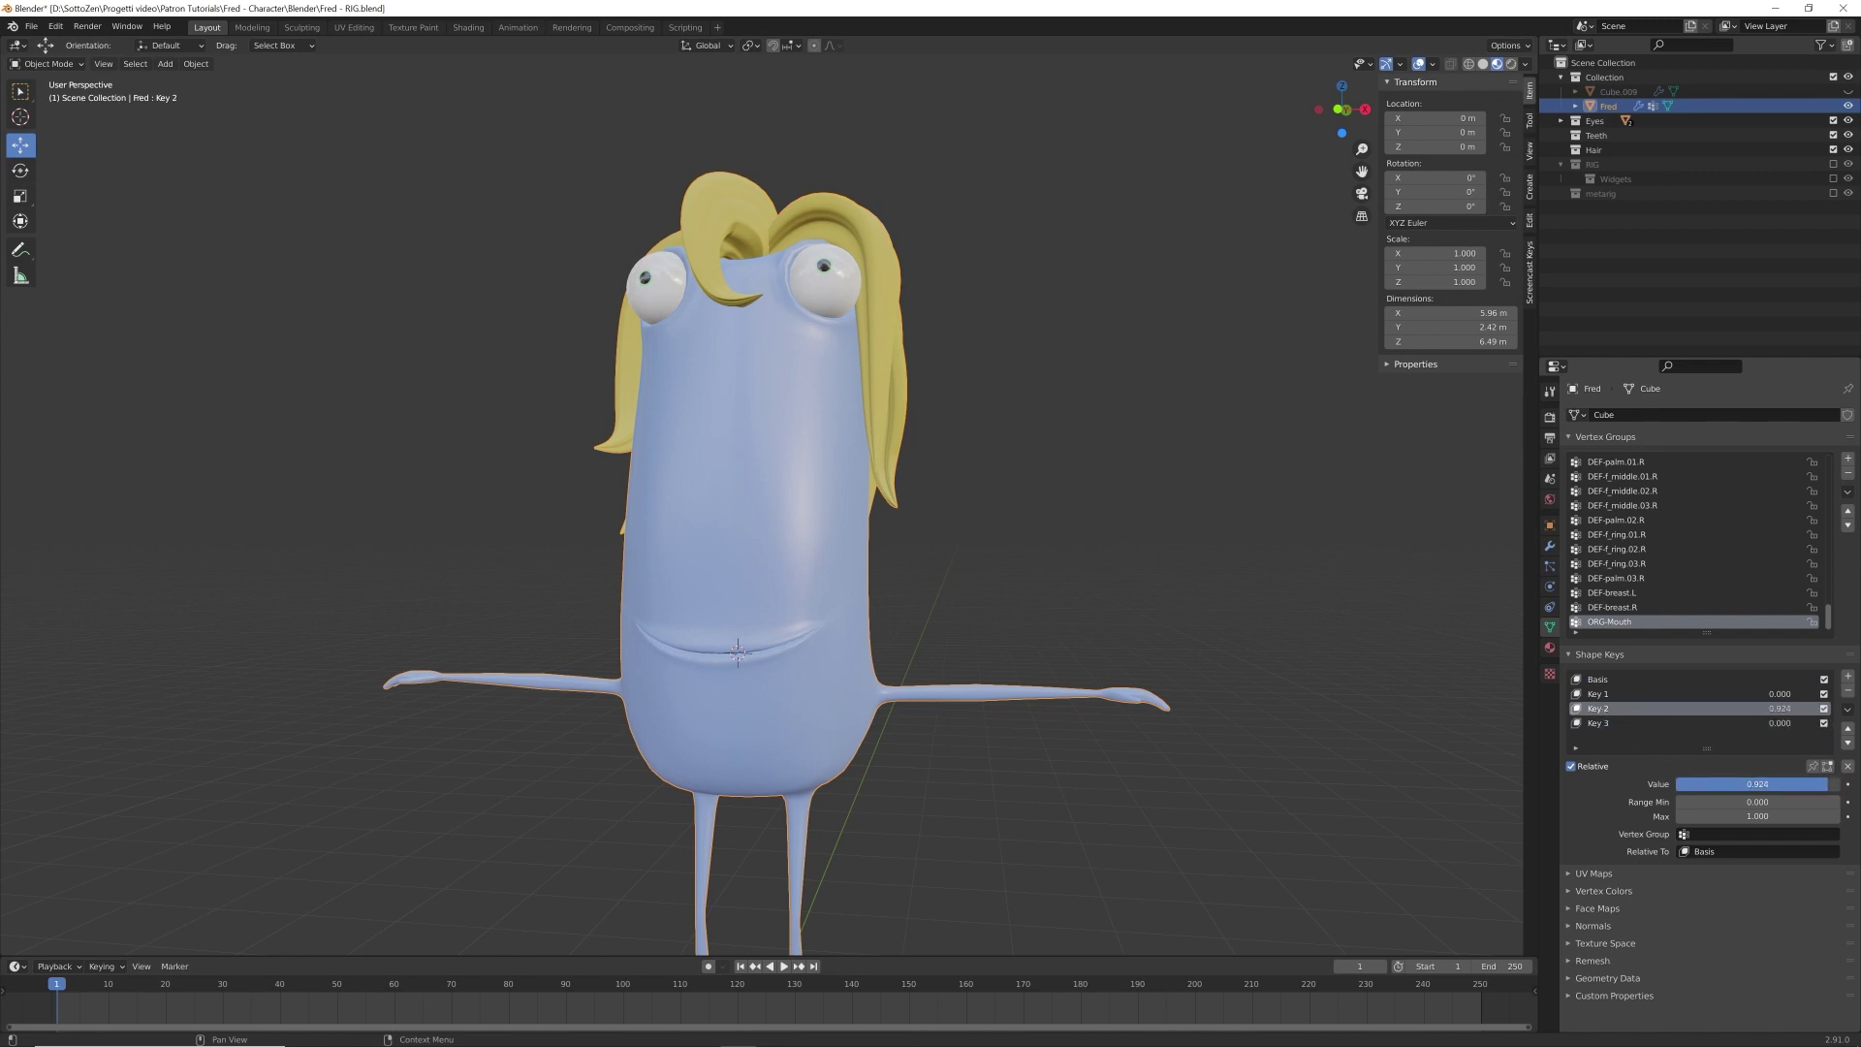
pyautogui.moveTo(1757, 784); pyautogui.dragTo(1682, 784)
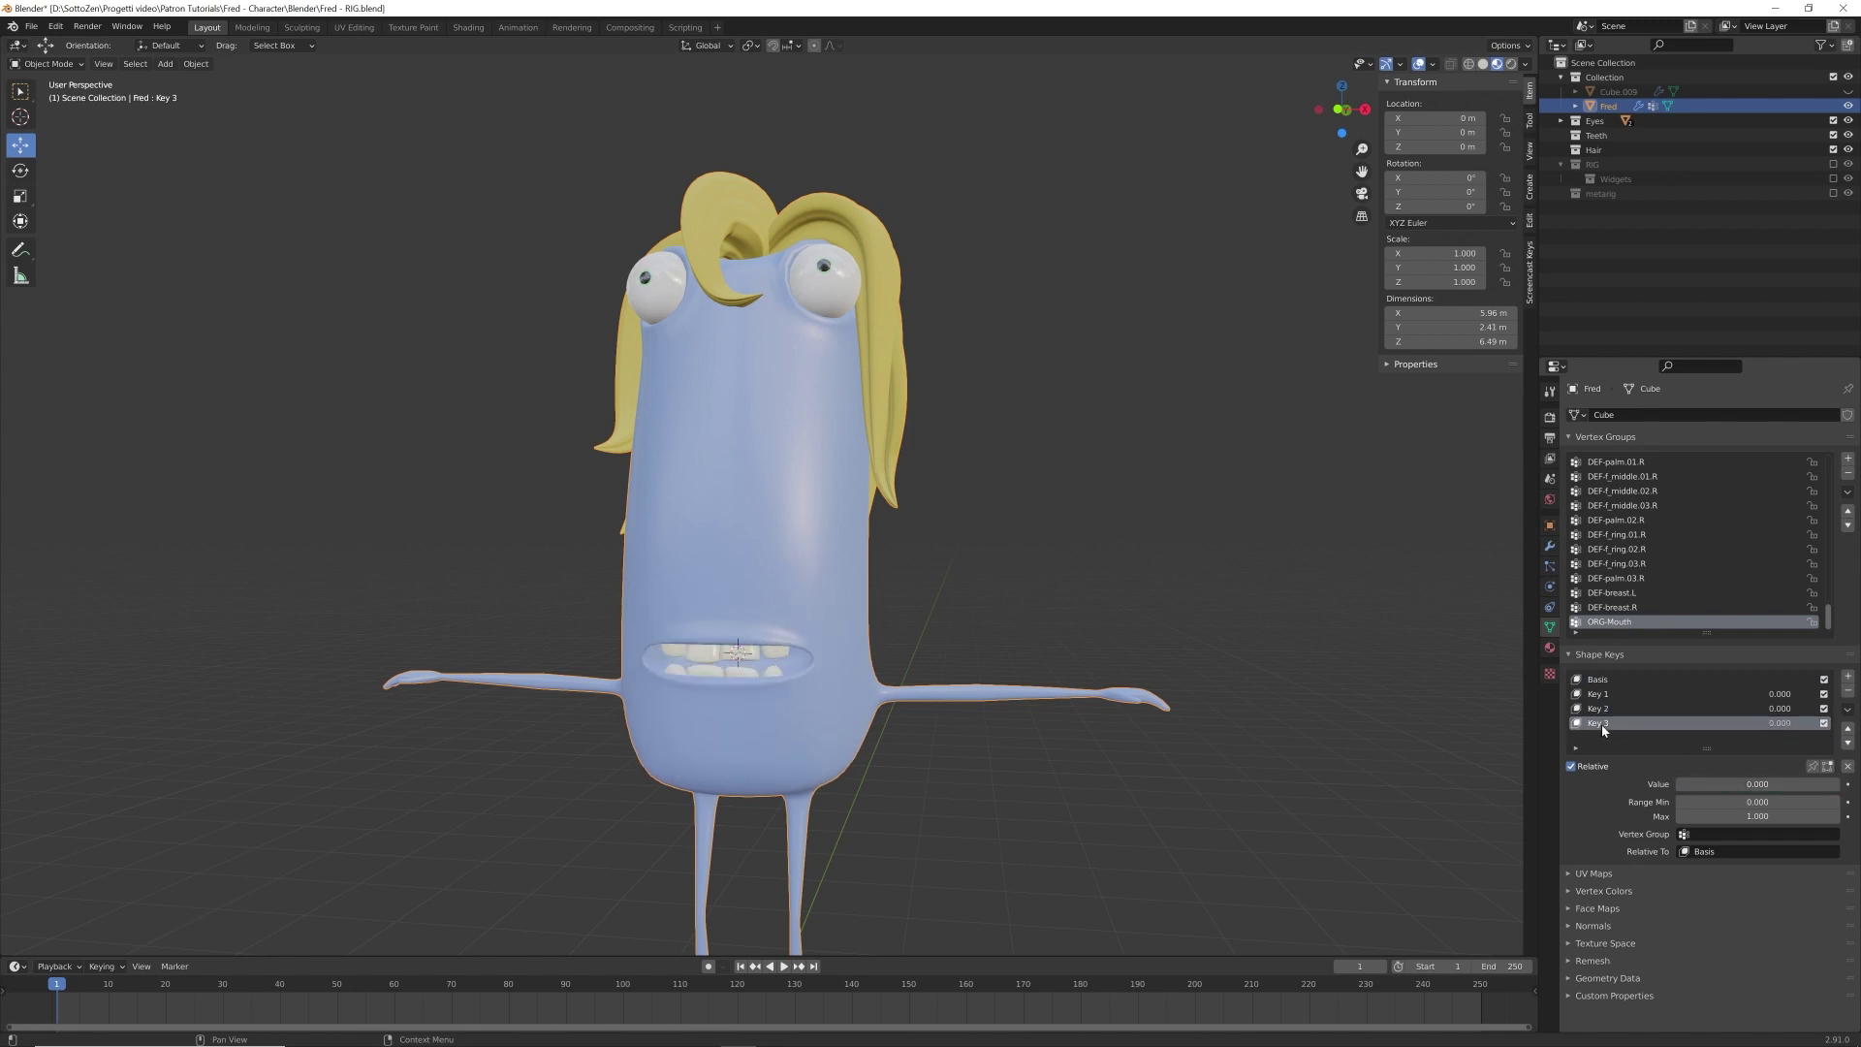
# - Enter Edit Mode on Key 3 and frame the mouth closely in front orthographic view
pyautogui.press('Tab')
pyautogui.scroll(2, 925, 656)
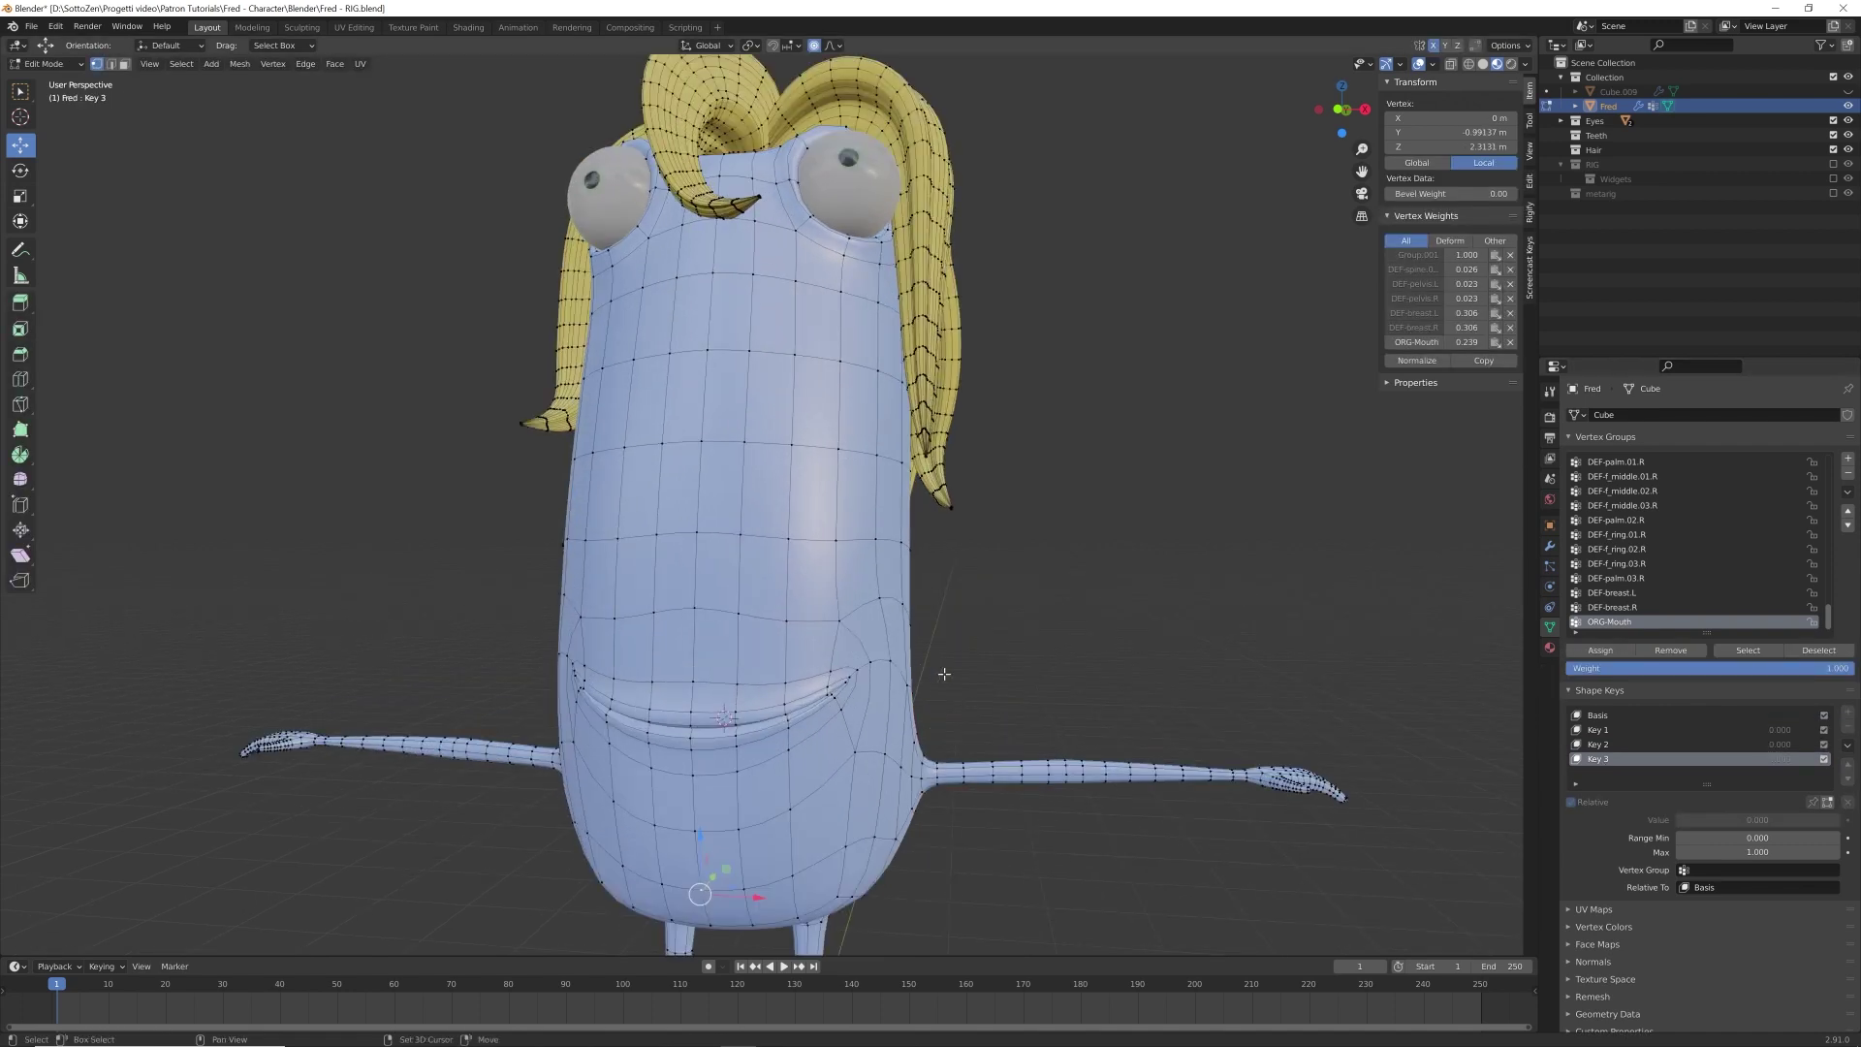
pyautogui.keyDown('shift'); pyautogui.moveTo(944, 673); pyautogui.dragTo(855, 511, button='middle'); pyautogui.keyUp('shift')
pyautogui.press('KP_1')
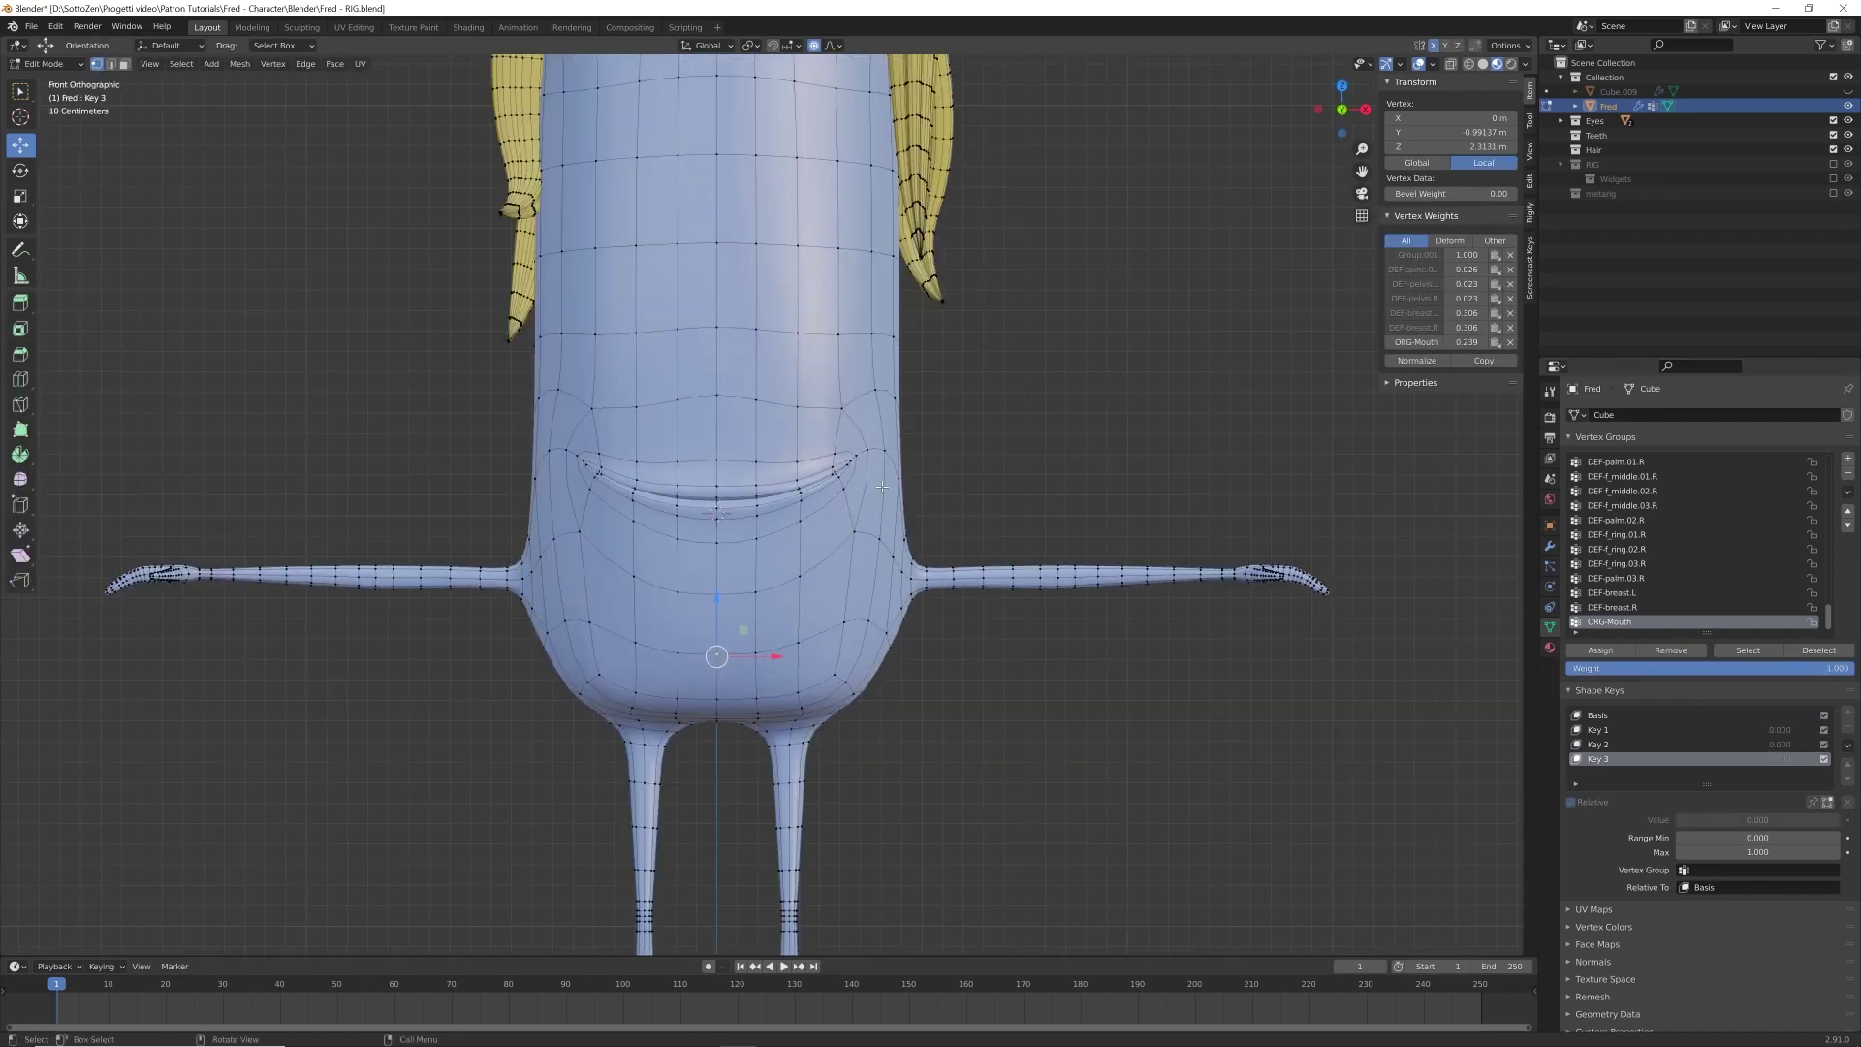
pyautogui.scroll(3, 961, 624)
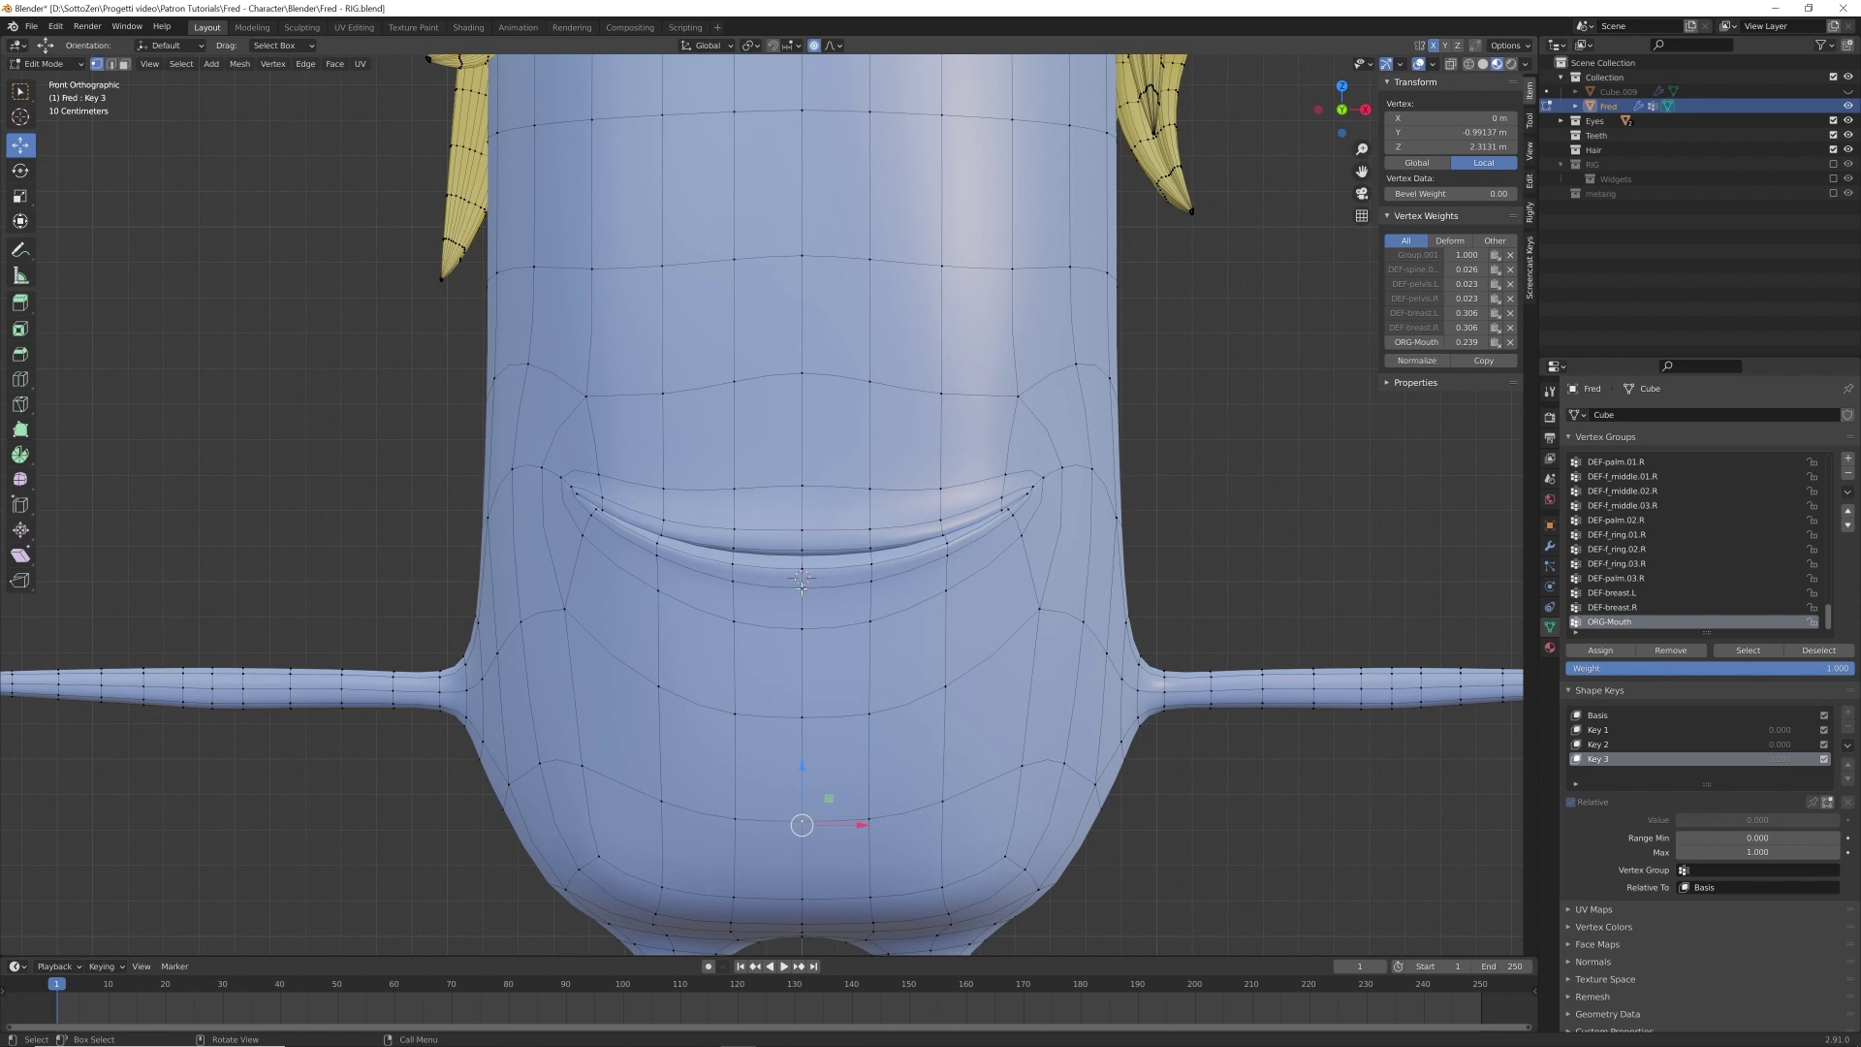
# - Move the lower lip's centre vertices down about 0.215 m using connected proportional editing with a size of about 0.909
pyautogui.click(801, 568)
pyautogui.keyDown('shift'); pyautogui.click(802, 588); pyautogui.keyUp('shift')
pyautogui.moveTo(801, 536); pyautogui.dragTo(806, 613)
pyautogui.hotkey('ctrl', 'z')
pyautogui.click(832, 45)
pyautogui.click(763, 77)
pyautogui.scroll(-10, 804, 585)
# - Set the pivot point to the 3D cursor and rotate the lower lip about 10° in right side view
pyautogui.press('KP_3')
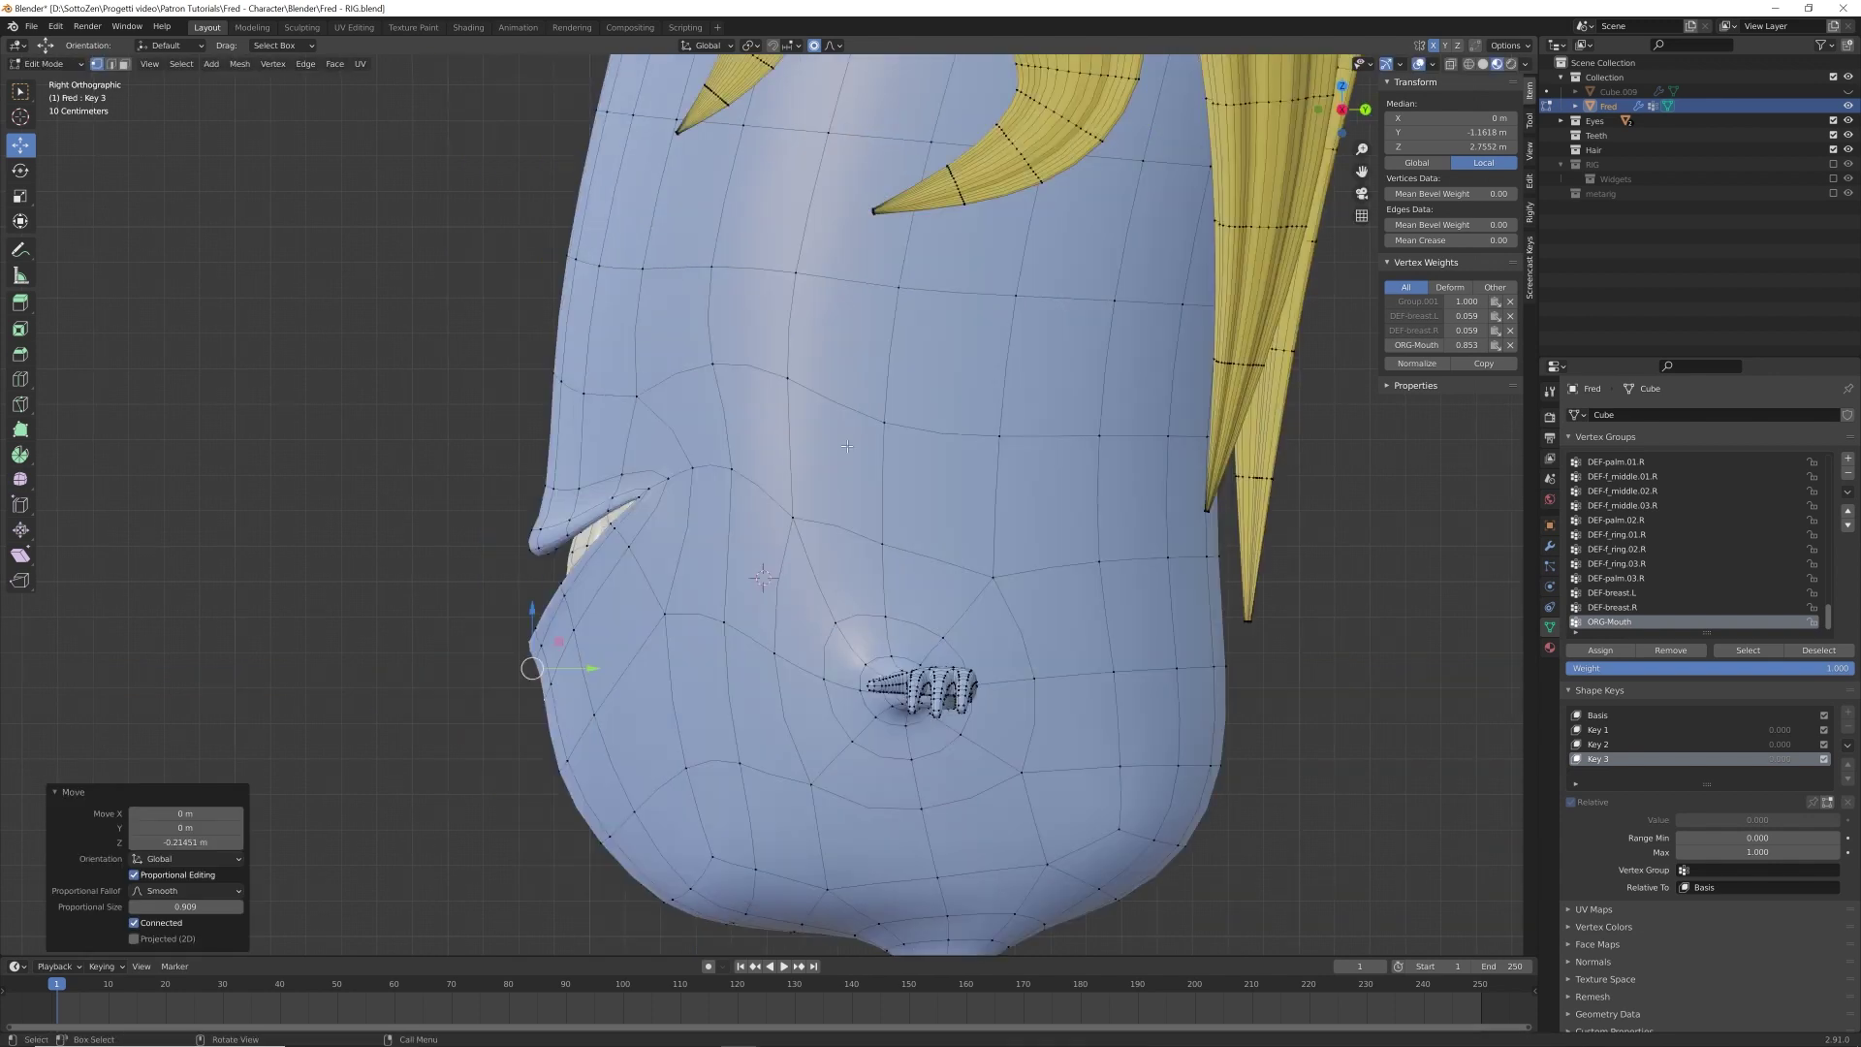
pyautogui.click(750, 46)
pyautogui.click(764, 79)
pyautogui.press('r')
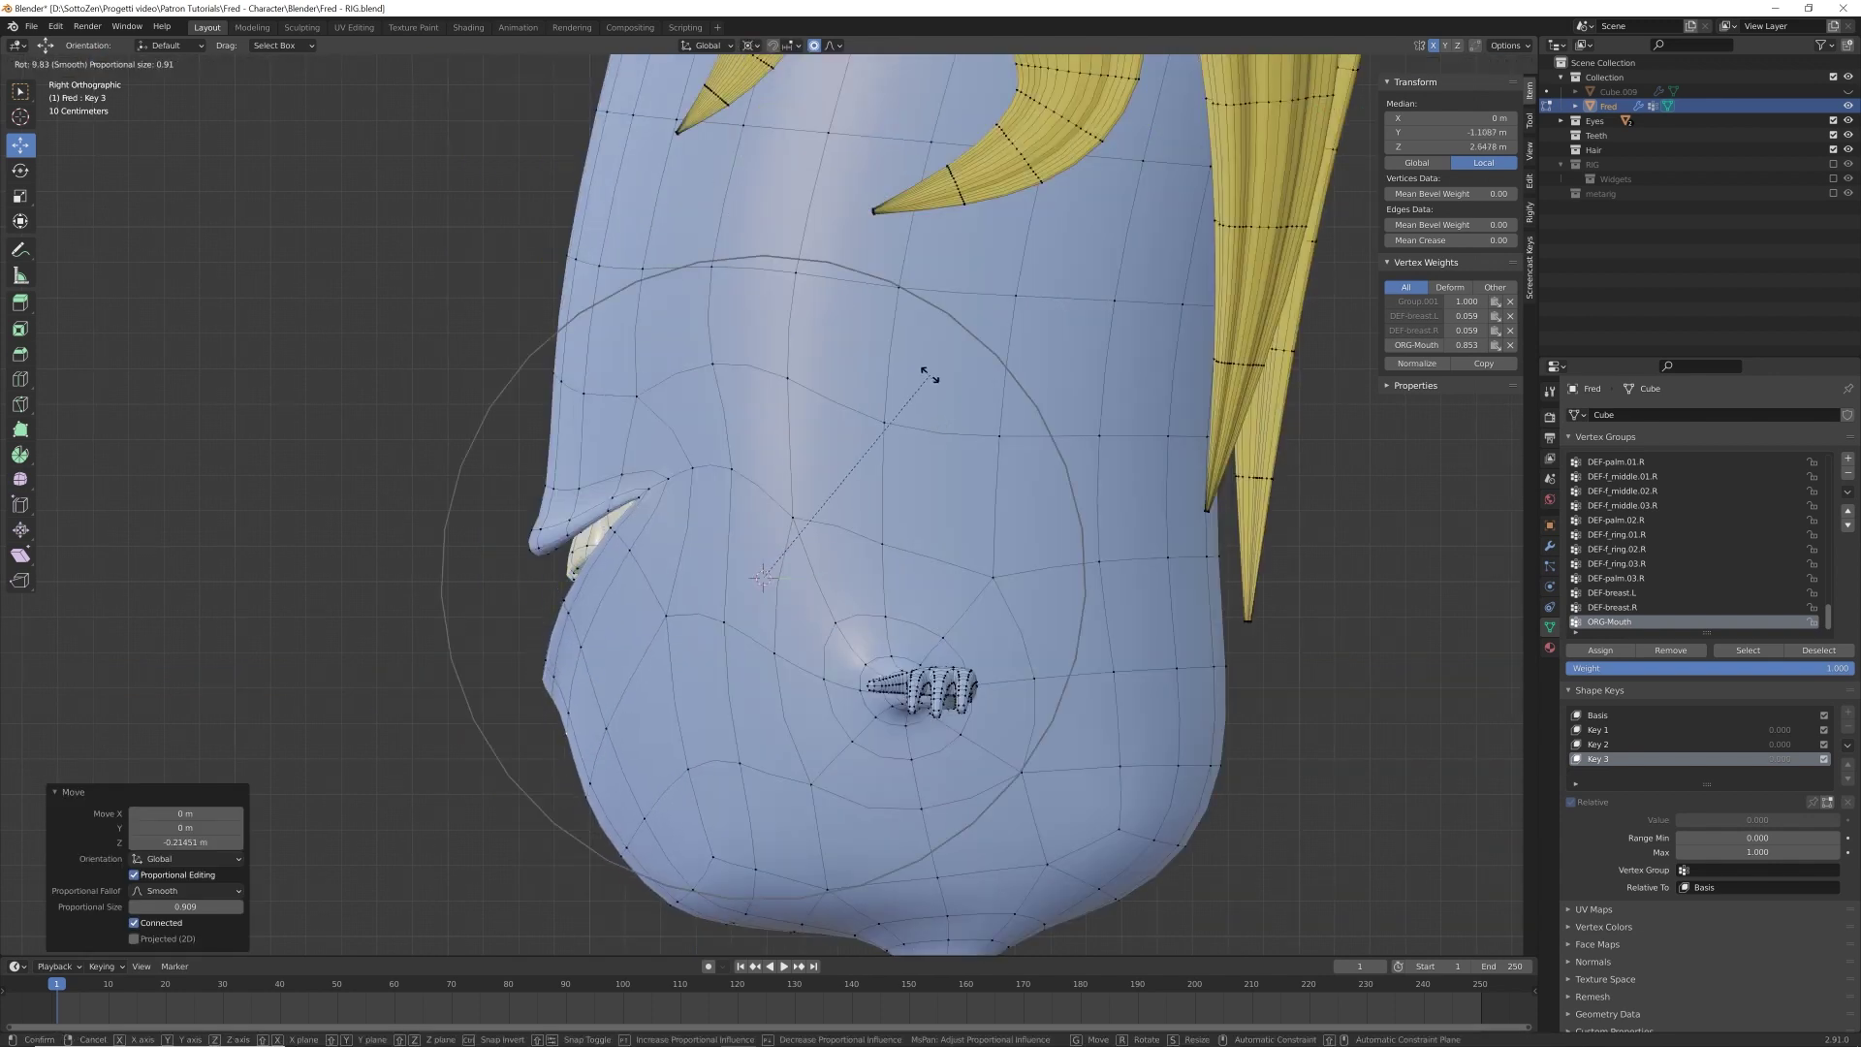
pyautogui.click(933, 374)
# - Select the lower lip's front vertices through the mesh and rotate them 2.45° around the 3D cursor with proportional size 0.386
pyautogui.hotkey('shift', 'z')
pyautogui.click(533, 681)
pyautogui.rightClick(551, 592)
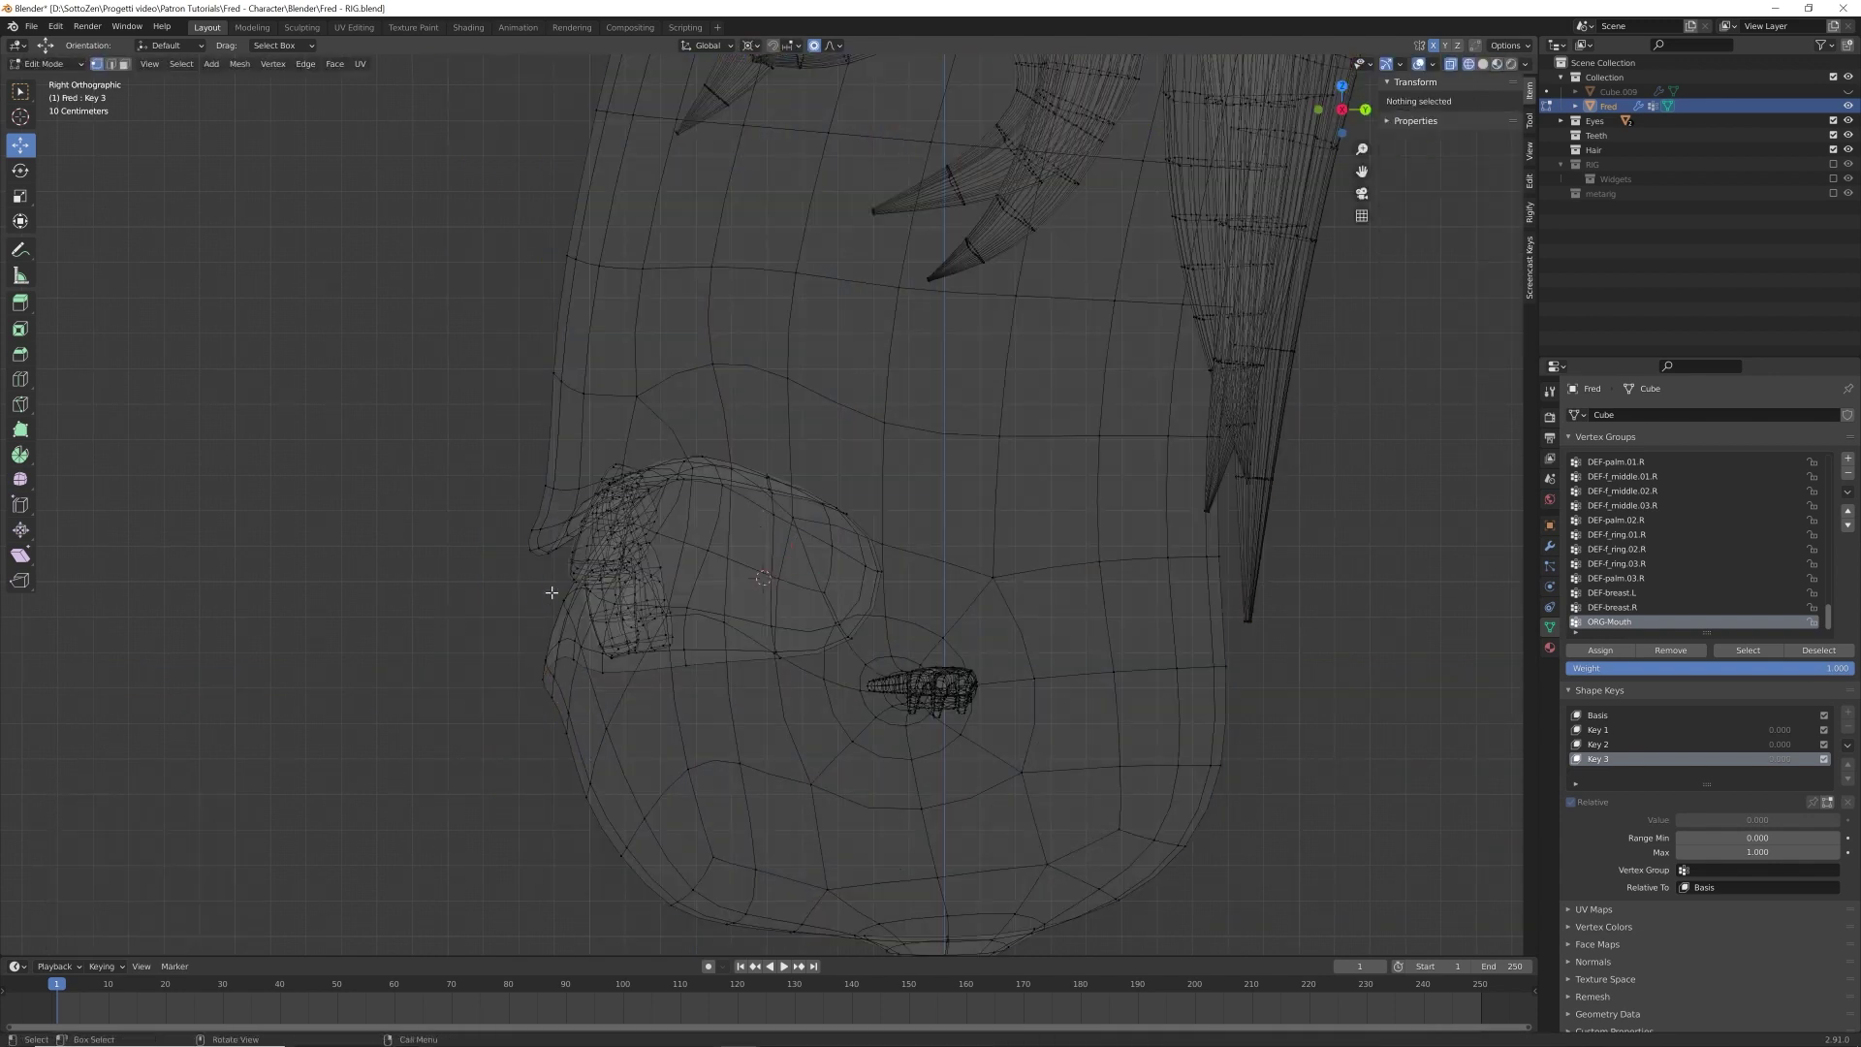
pyautogui.moveTo(573, 593); pyautogui.dragTo(583, 630)
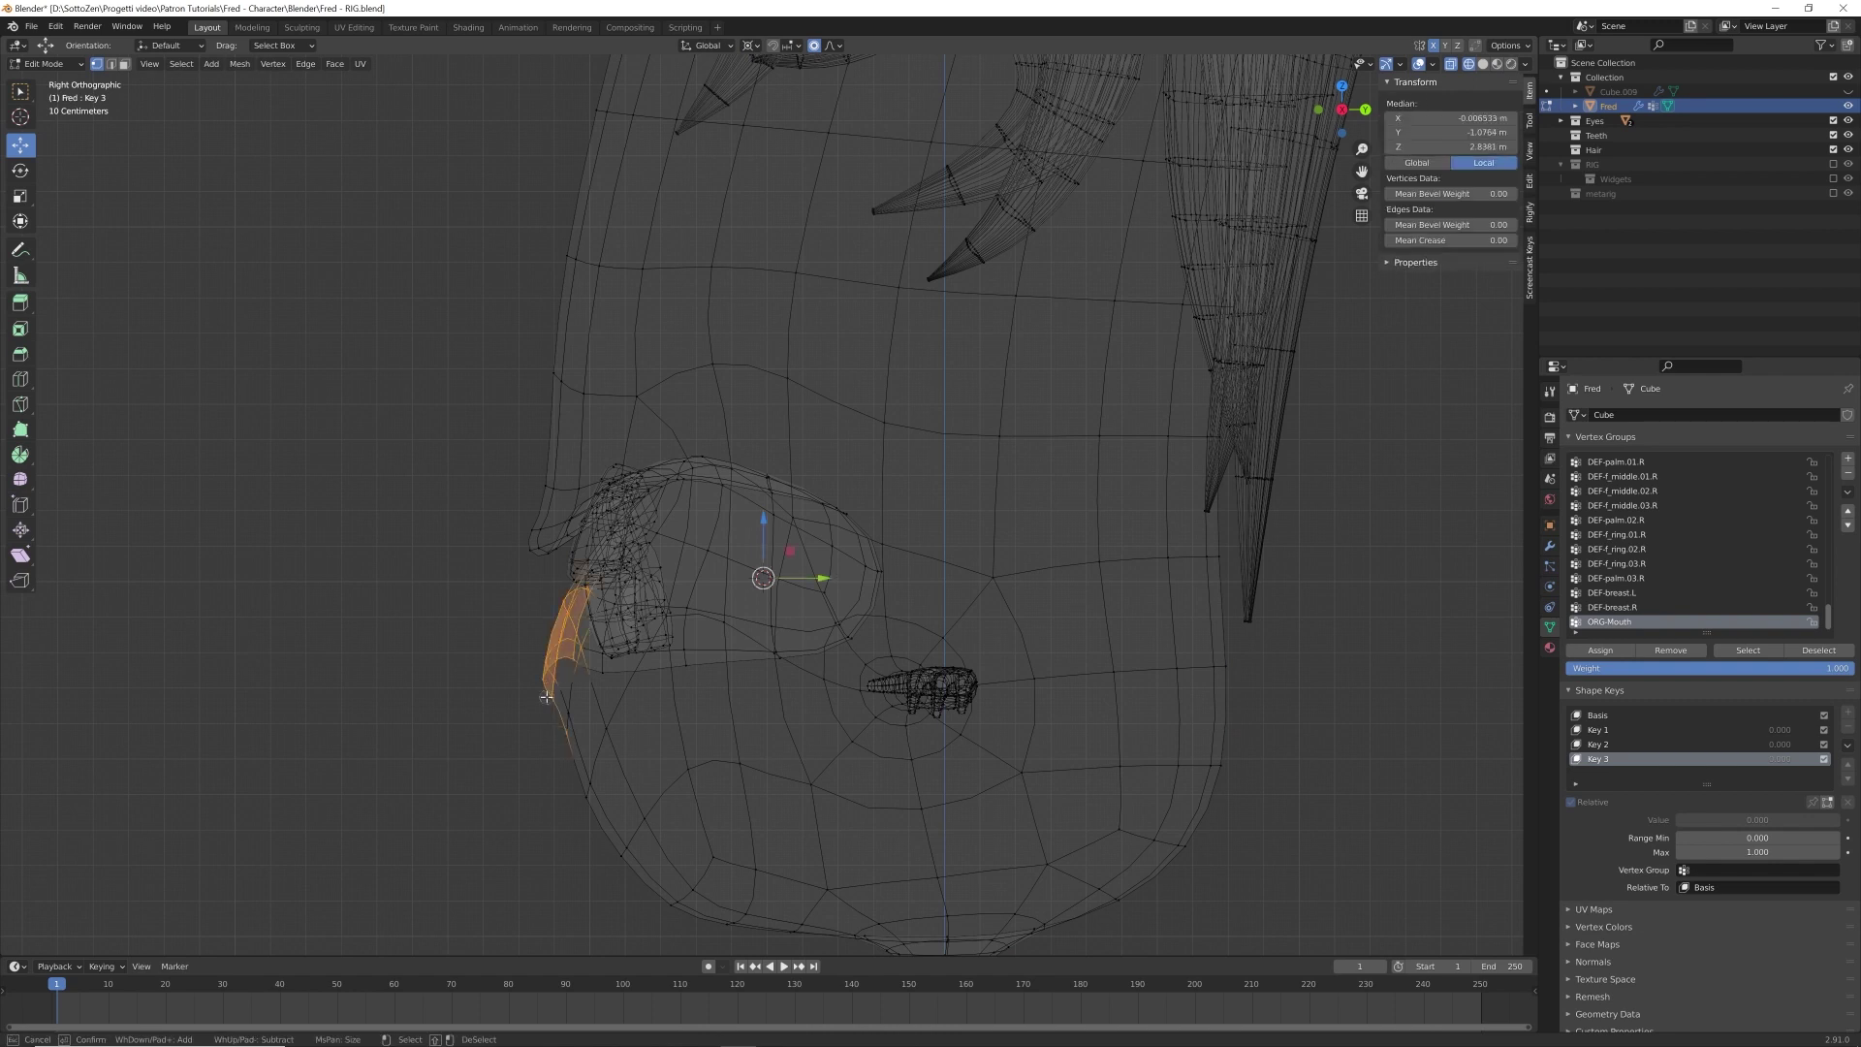
pyautogui.moveTo(547, 697); pyautogui.dragTo(644, 616, button='middle')
pyautogui.hotkey('alt', 'z')
pyautogui.press('KP_3')
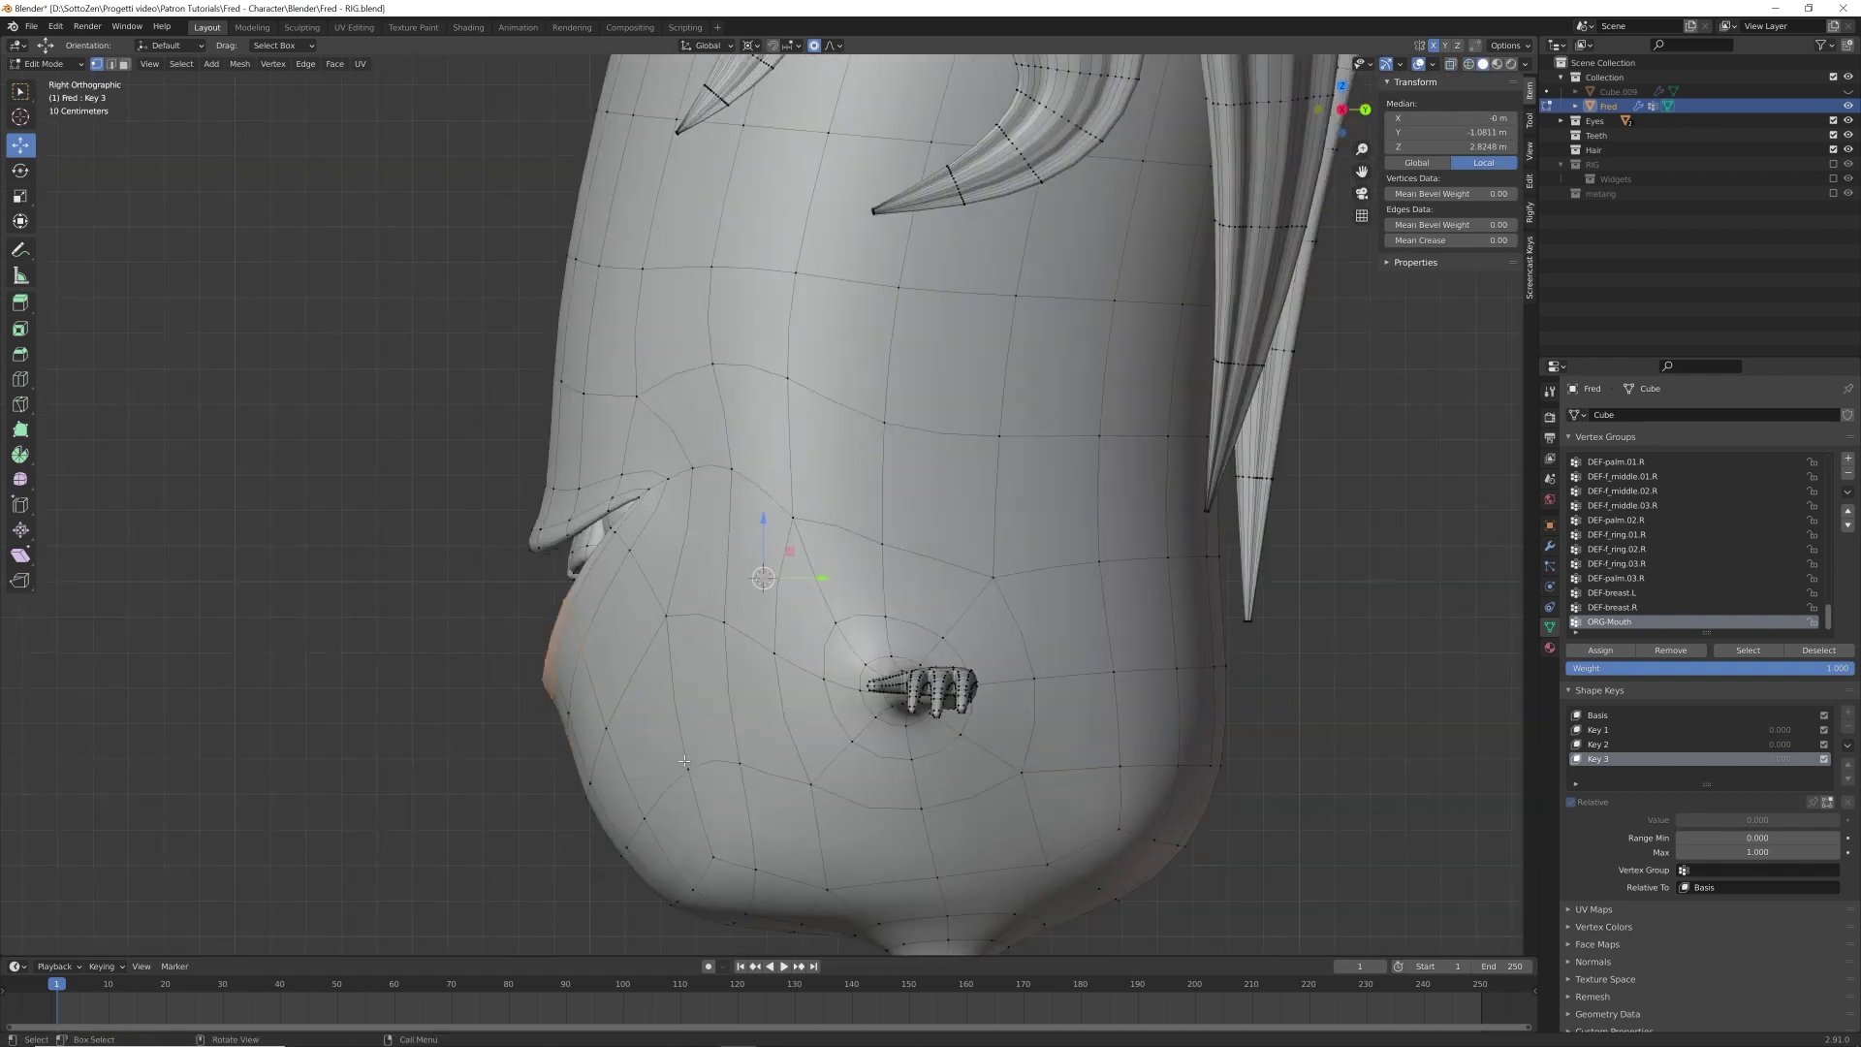
pyautogui.press('r')
pyautogui.scroll(3, 999, 427)
pyautogui.click(999, 431)
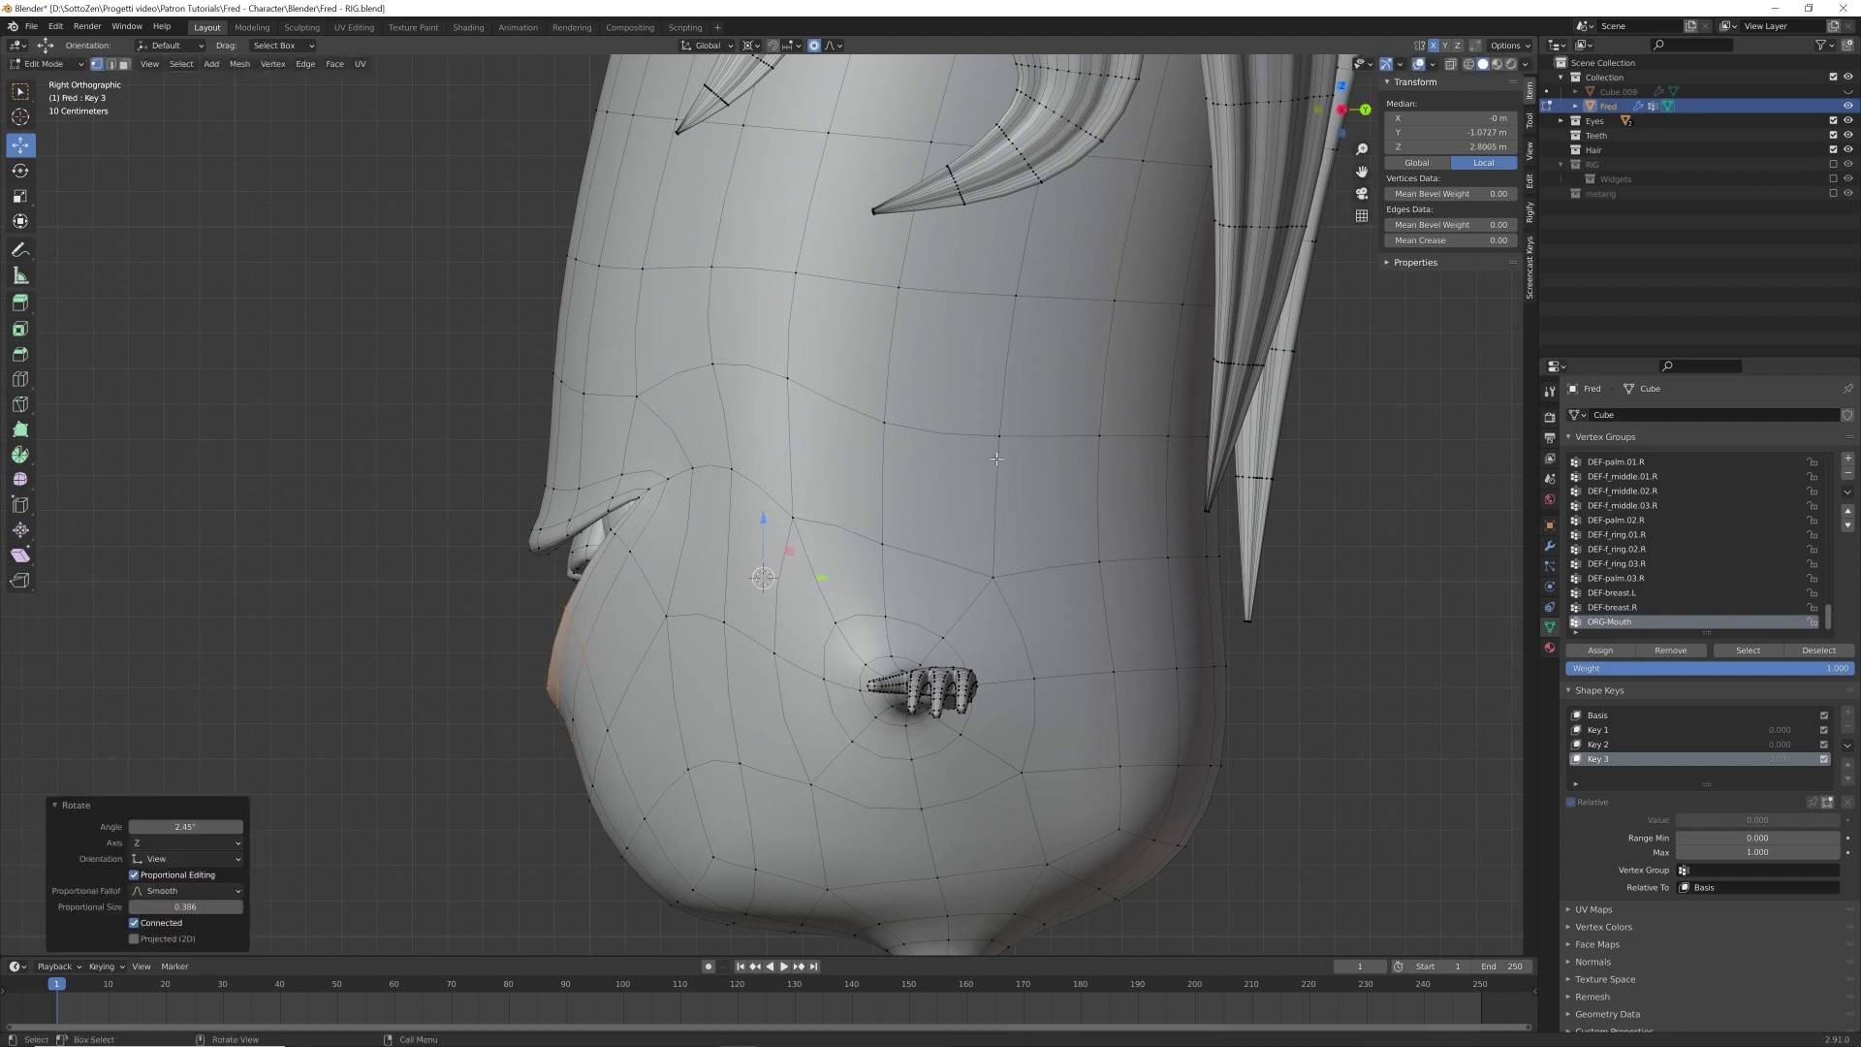
# - Clear the selection and select the lower-lip vertices beside the mouth corner in wireframe
pyautogui.scroll(-2, 811, 520)
pyautogui.moveTo(810, 520)
pyautogui.mouseDown(button='middle')
pyautogui.moveTo(1076, 503)
pyautogui.moveTo(786, 523)
pyautogui.moveTo(960, 570)
pyautogui.mouseUp(button='middle')
pyautogui.press('z')
pyautogui.scroll(2, 775, 553)
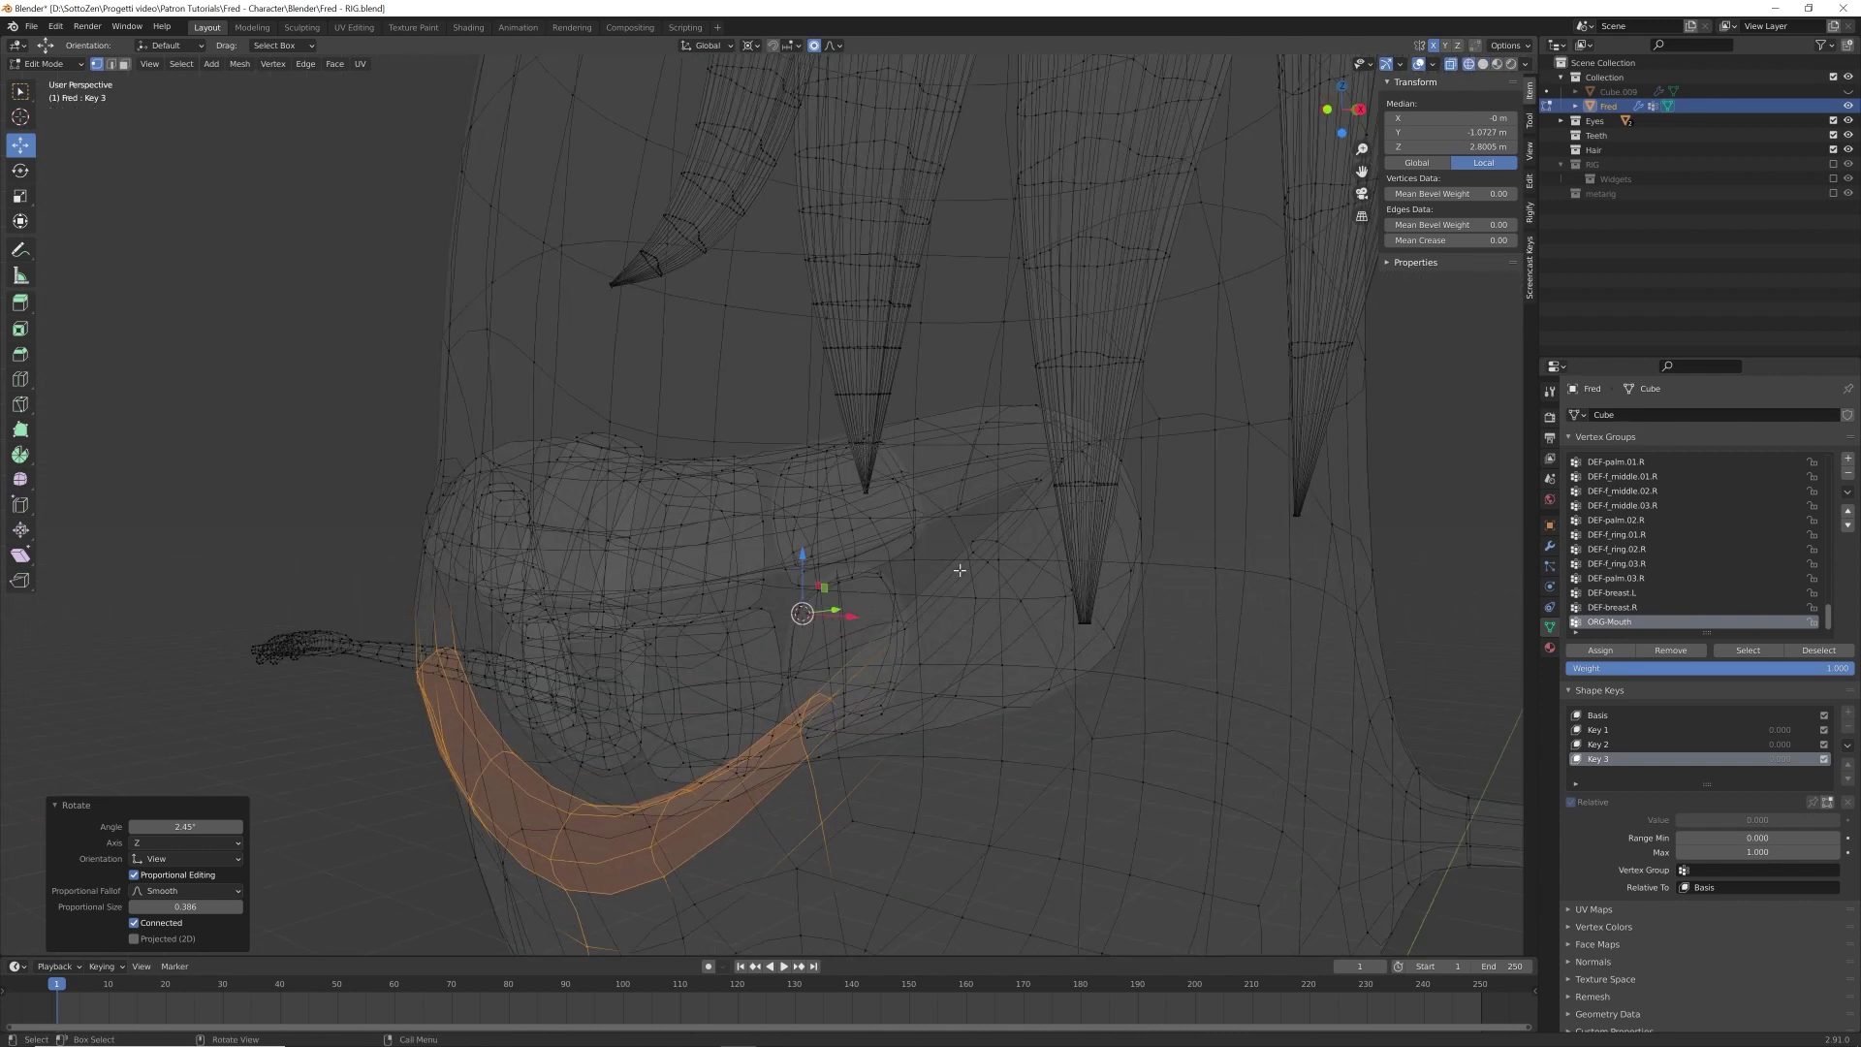
pyautogui.press('z')
pyautogui.hotkey('alt', 'a')
pyautogui.keyDown('alt'); pyautogui.click(992, 555); pyautogui.keyUp('alt')
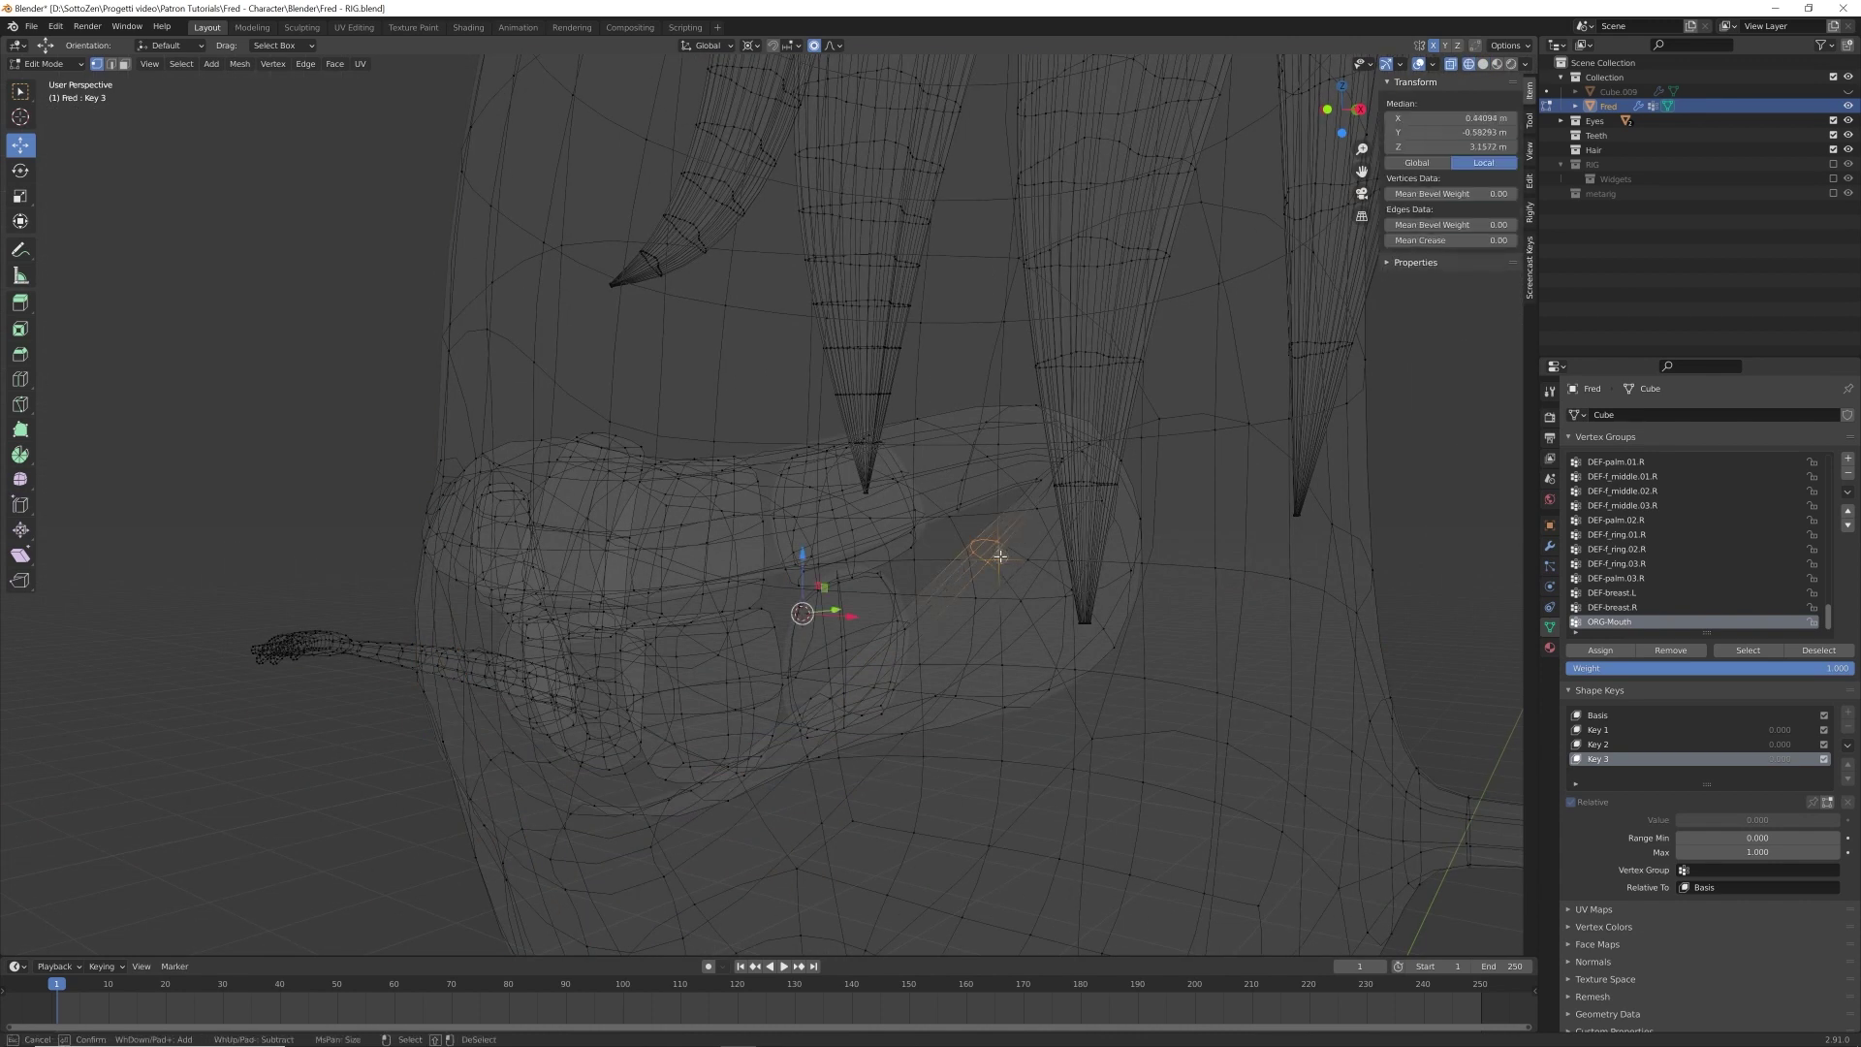
pyautogui.press('g')
pyautogui.rightClick(998, 553)
# - Try to move the selected mouth-corner vertices about 0.05 m back and 0.07 m down in right side view
pyautogui.keyDown('alt'); pyautogui.moveTo(1000, 555); pyautogui.dragTo(1067, 559, button='middle'); pyautogui.keyUp('alt')
pyautogui.hotkey('shift', 'z')
pyautogui.scroll(-2, 654, 567)
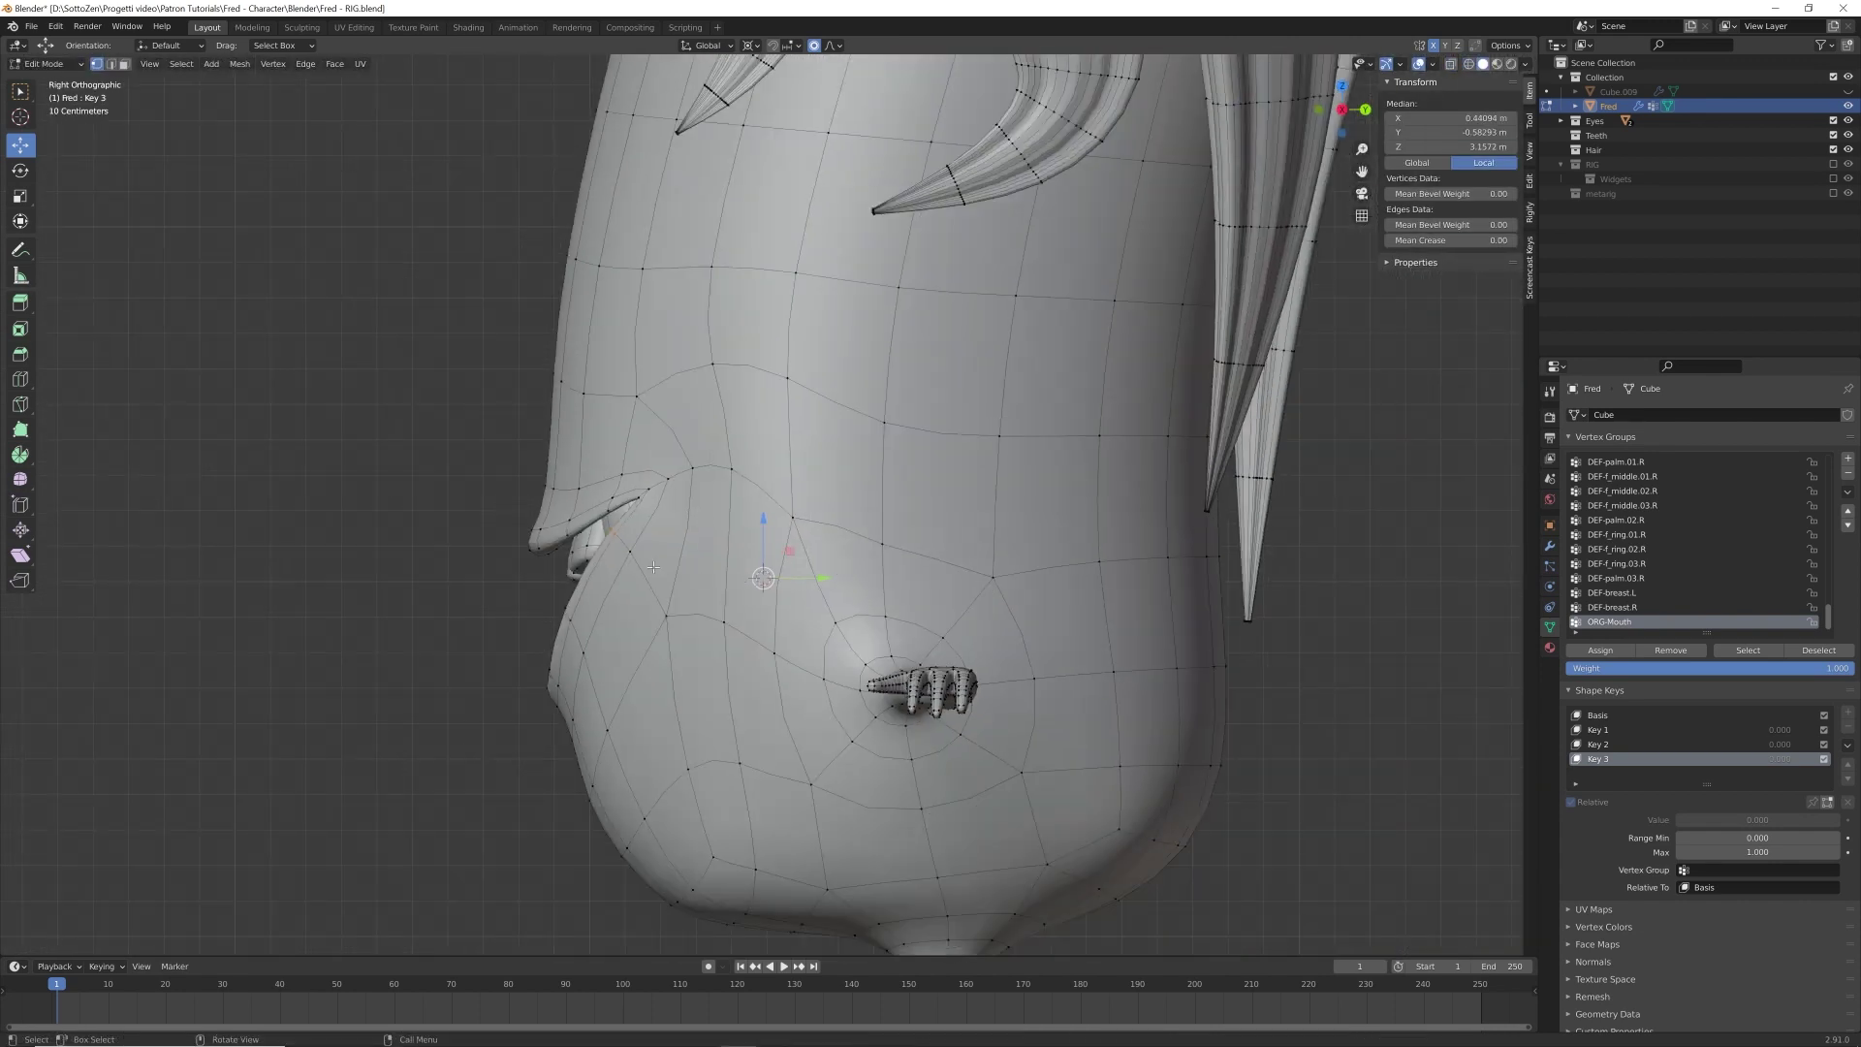
pyautogui.press('g')
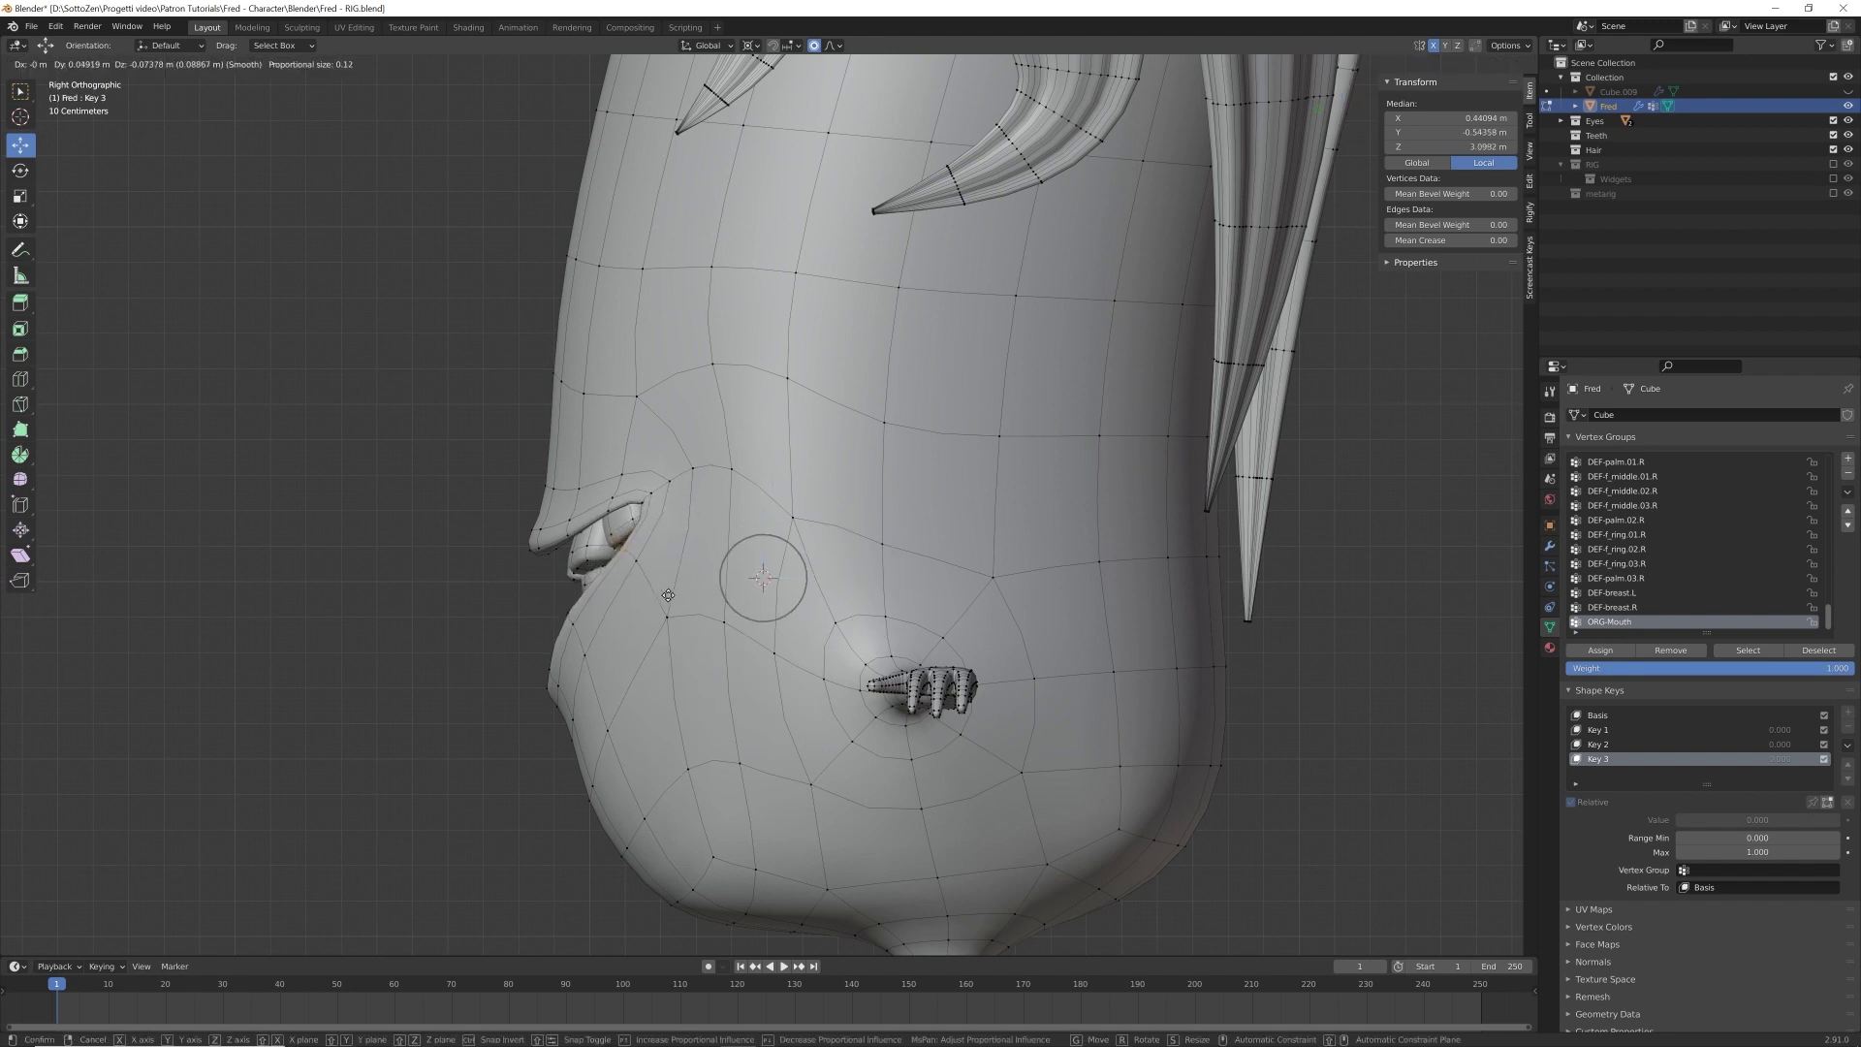
pyautogui.rightClick(668, 593)
# - Expand the selection around the mouth corner and move it back and down in side view with proportional size about 0.22
pyautogui.hotkey('shift', 'z')
pyautogui.scroll(2, 668, 582)
pyautogui.press('ctrl+KP_Add')
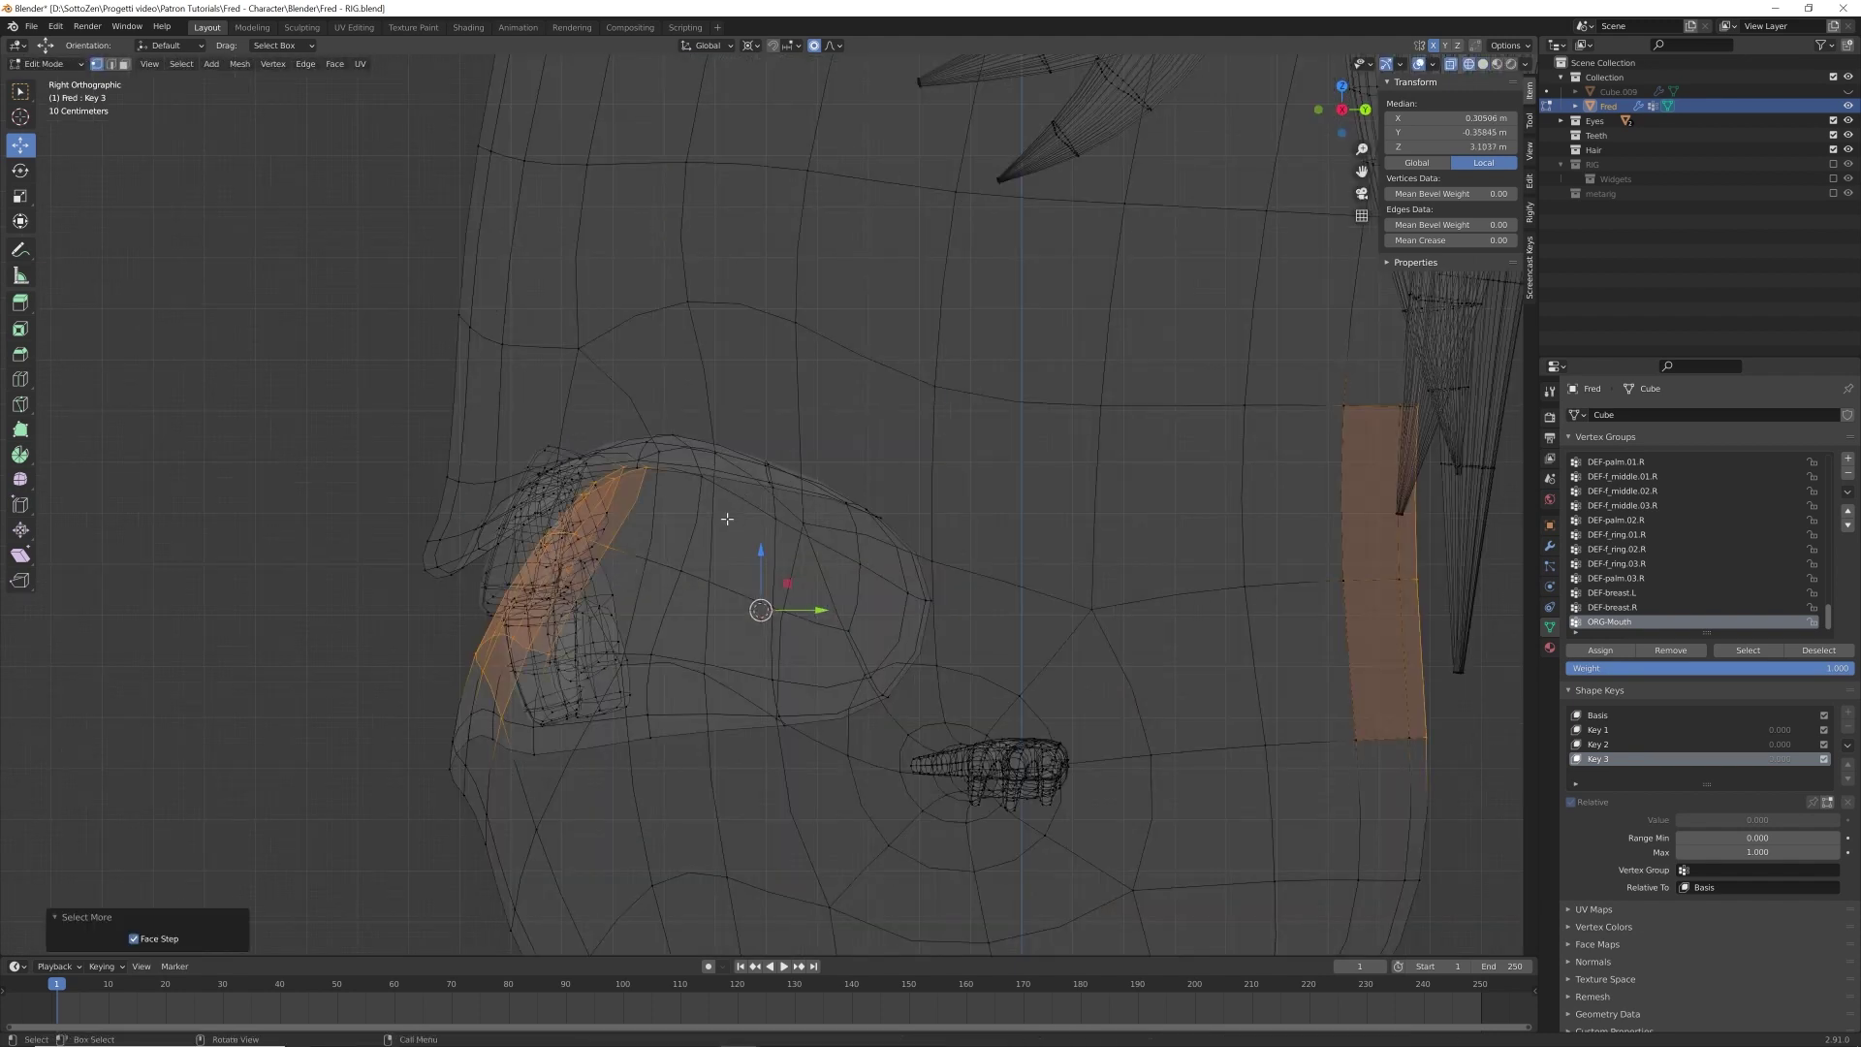
pyautogui.hotkey('shift', 'z')
pyautogui.moveTo(678, 469); pyautogui.dragTo(667, 468, button='middle')
pyautogui.press('KP_3')
pyautogui.hotkey('shift', 'z')
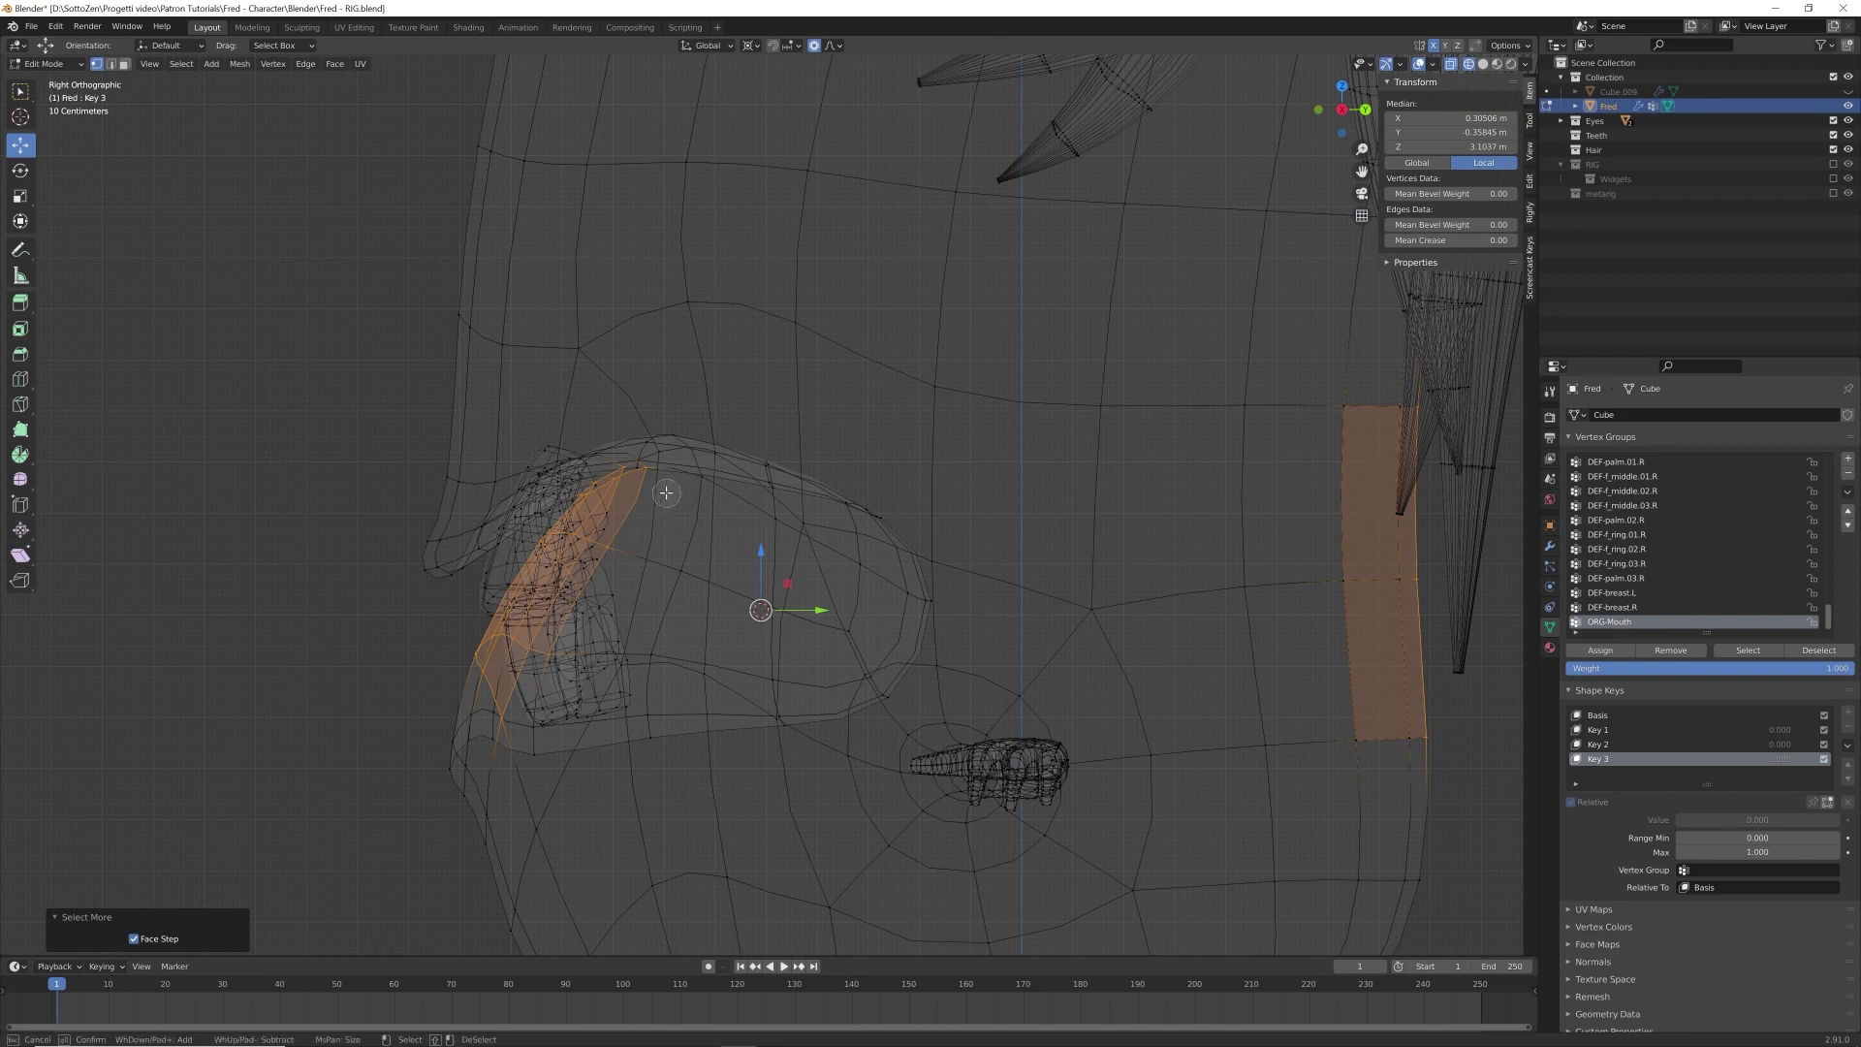
pyautogui.hotkey('shift', 'z')
pyautogui.press('g')
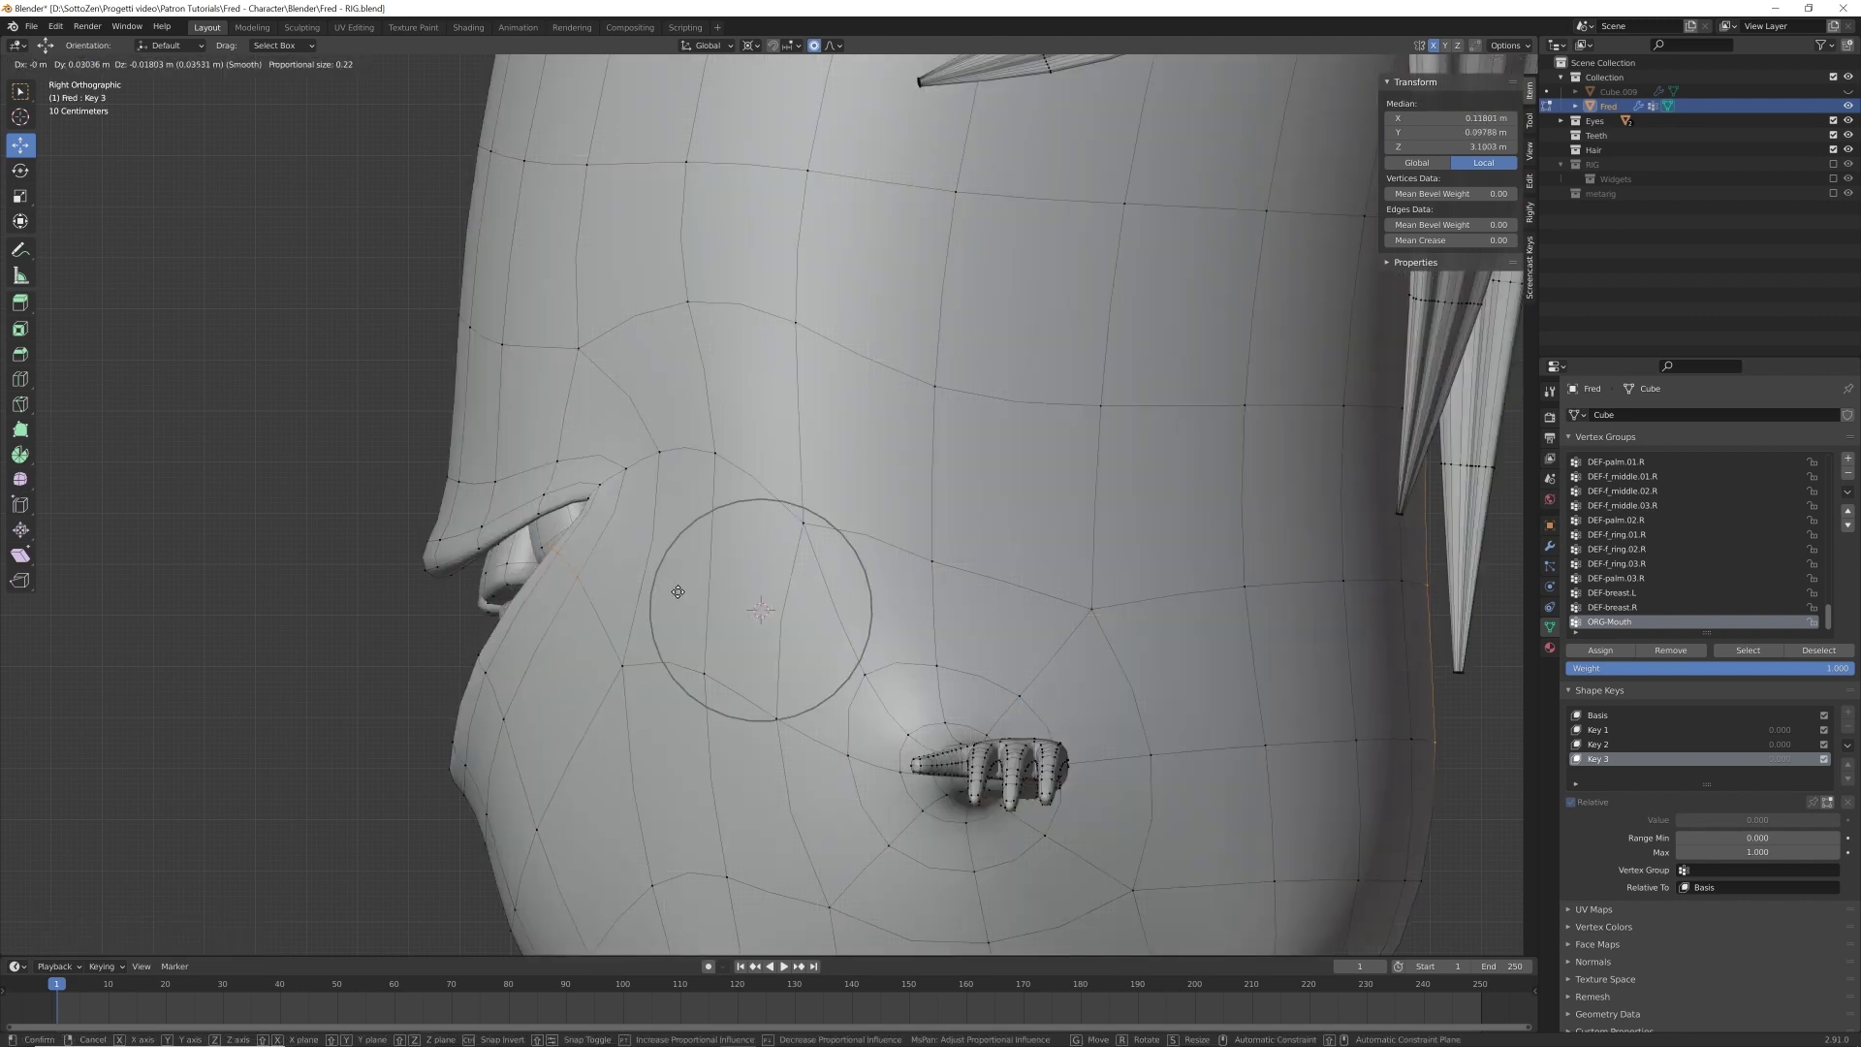
pyautogui.click(701, 609)
# - Circle-select the lower-lip vertices on both sides of the centre and rotate them 13.8° in side view with proportional size 0.180
pyautogui.hotkey('shift', 'z')
pyautogui.press('c')
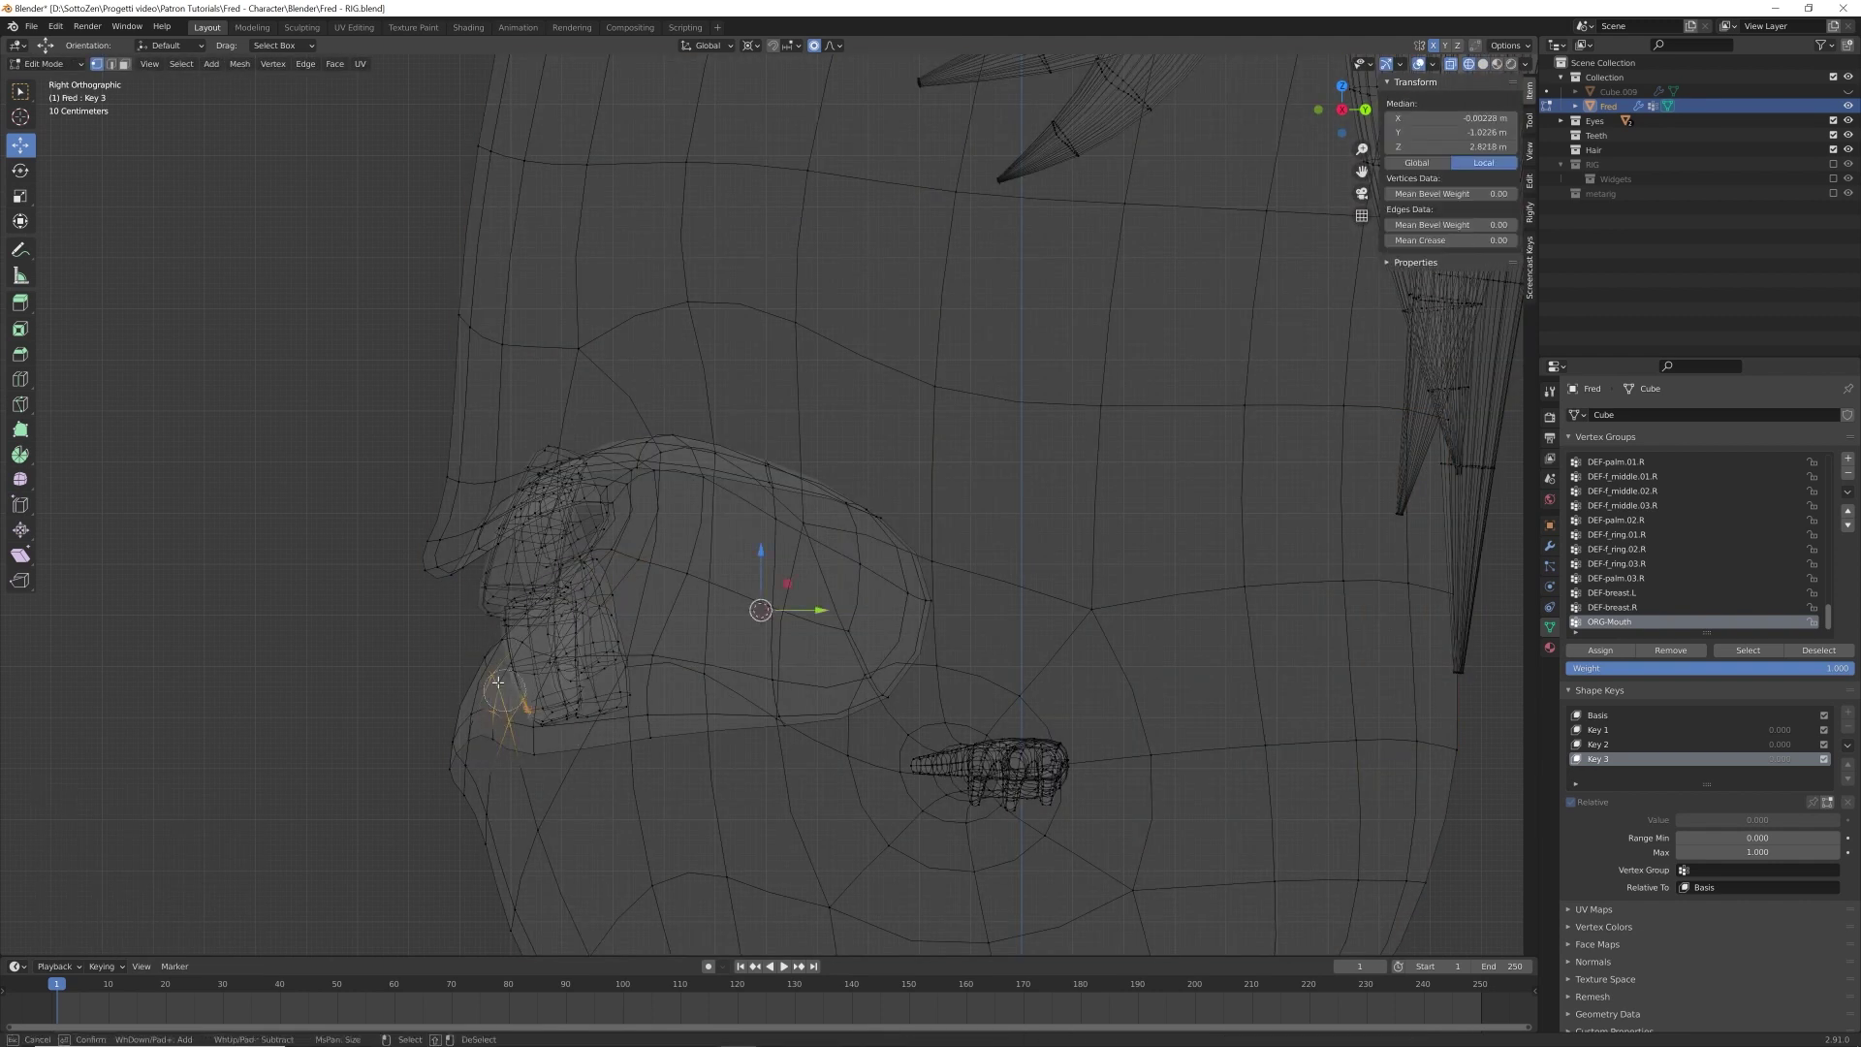
pyautogui.press('KP_1')
pyautogui.press('c')
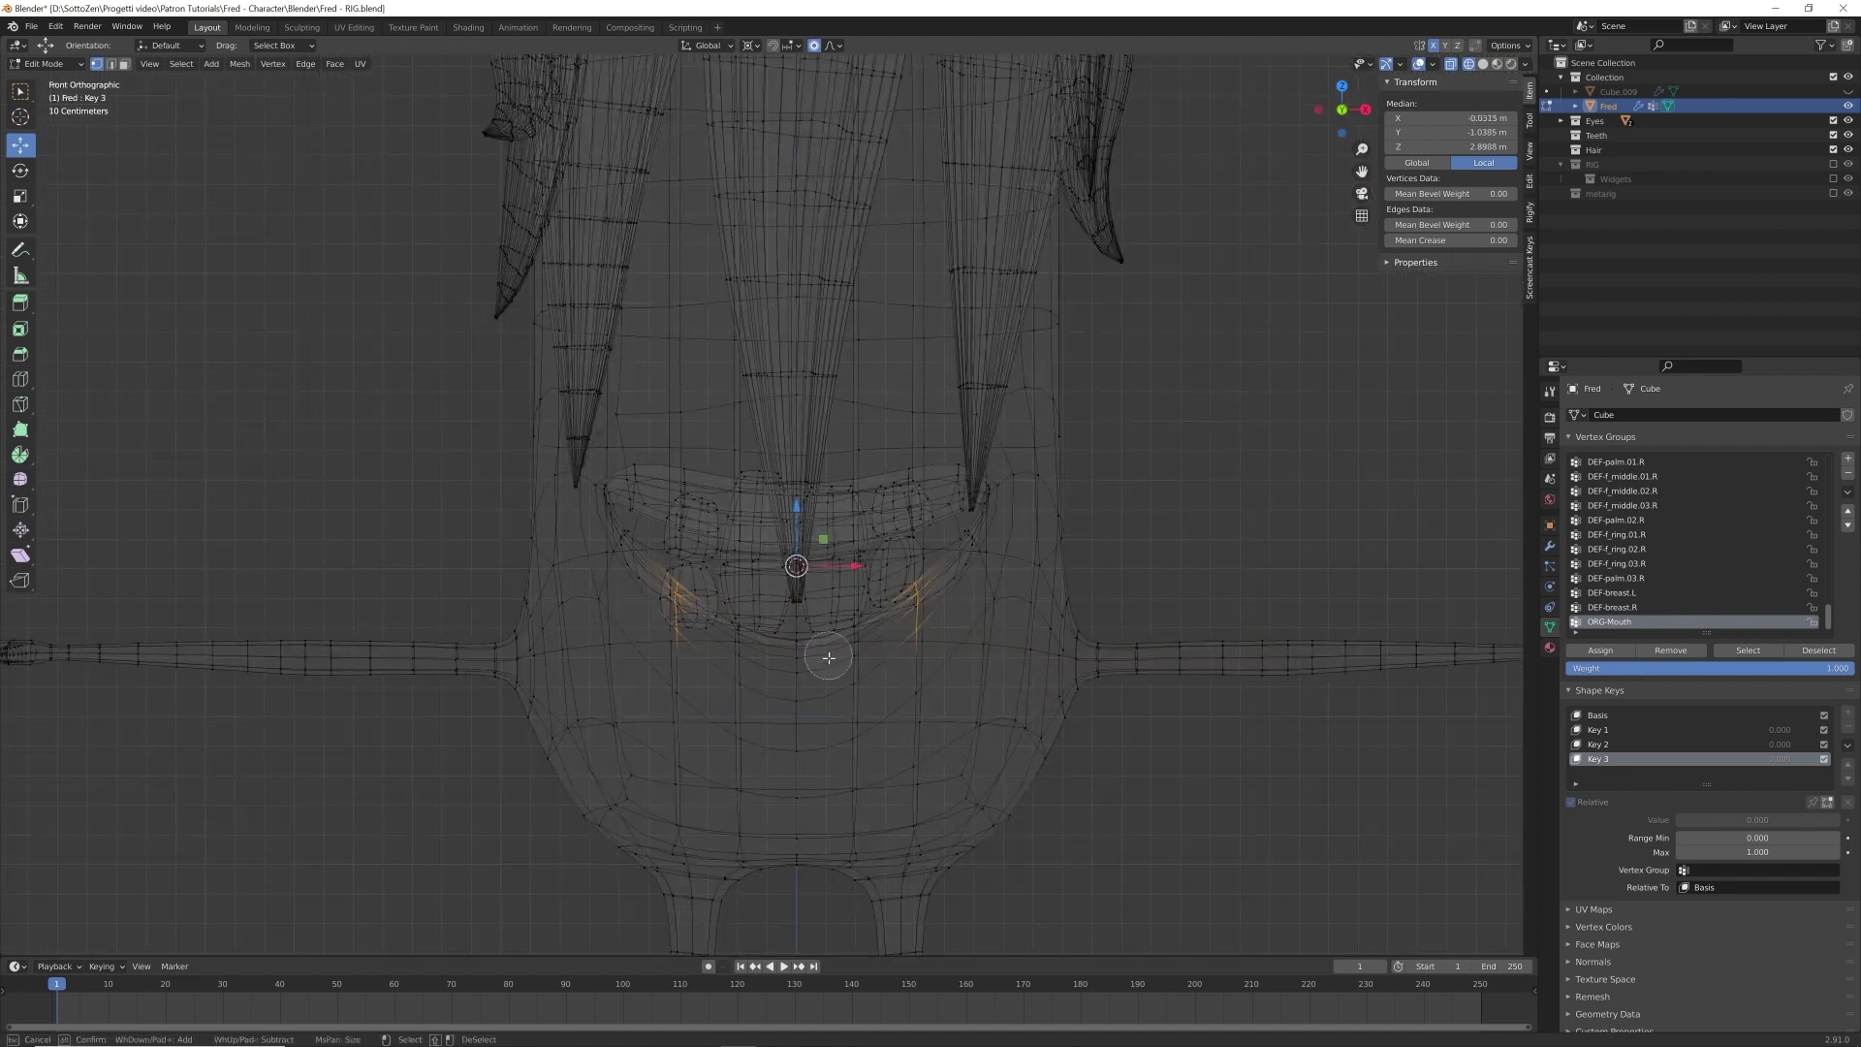
pyautogui.press('Escape')
pyautogui.press('KP_3')
pyautogui.scroll(3, 894, 658)
pyautogui.hotkey('shift', 'z')
pyautogui.press('r')
pyautogui.click(1086, 443)
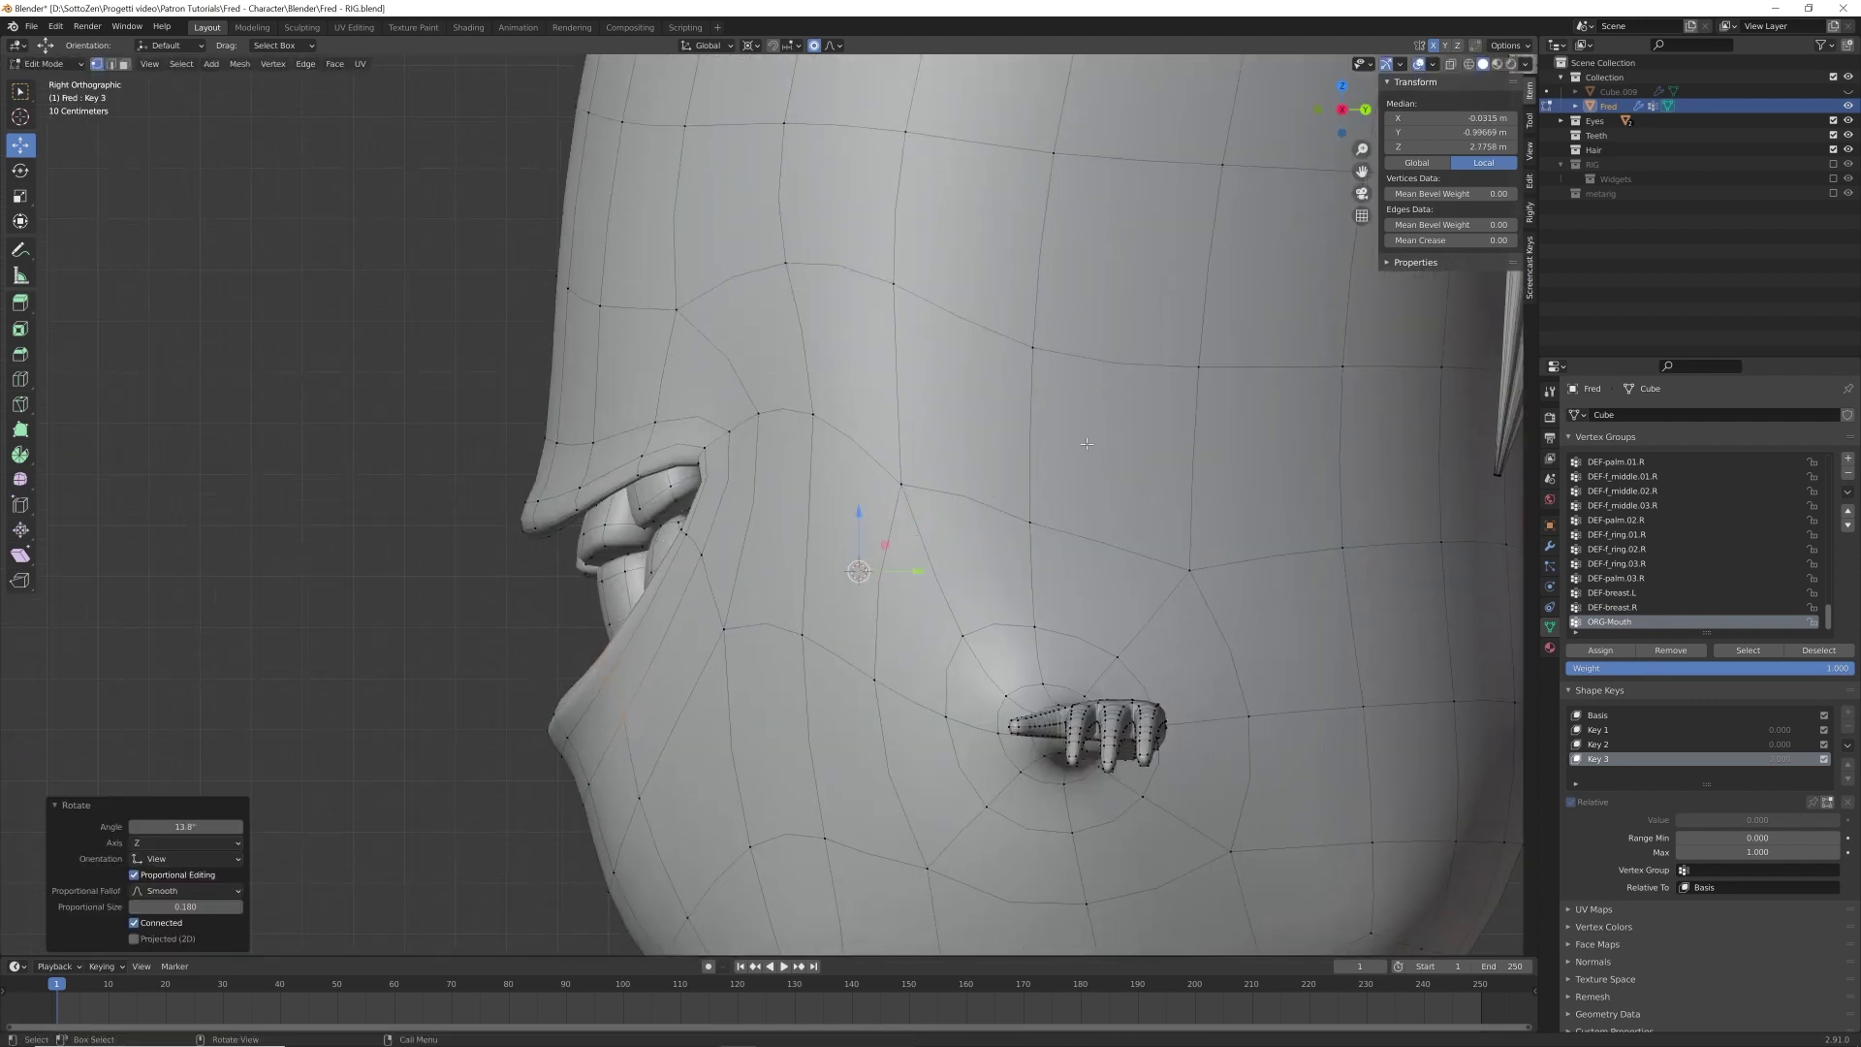
# - Move the selected lower-lip vertices about 0.027 m back and 0.054 m up
pyautogui.moveTo(861, 567); pyautogui.dragTo(876, 539)
pyautogui.moveTo(737, 567); pyautogui.dragTo(845, 611, button='middle')
pyautogui.scroll(-2, 878, 598)
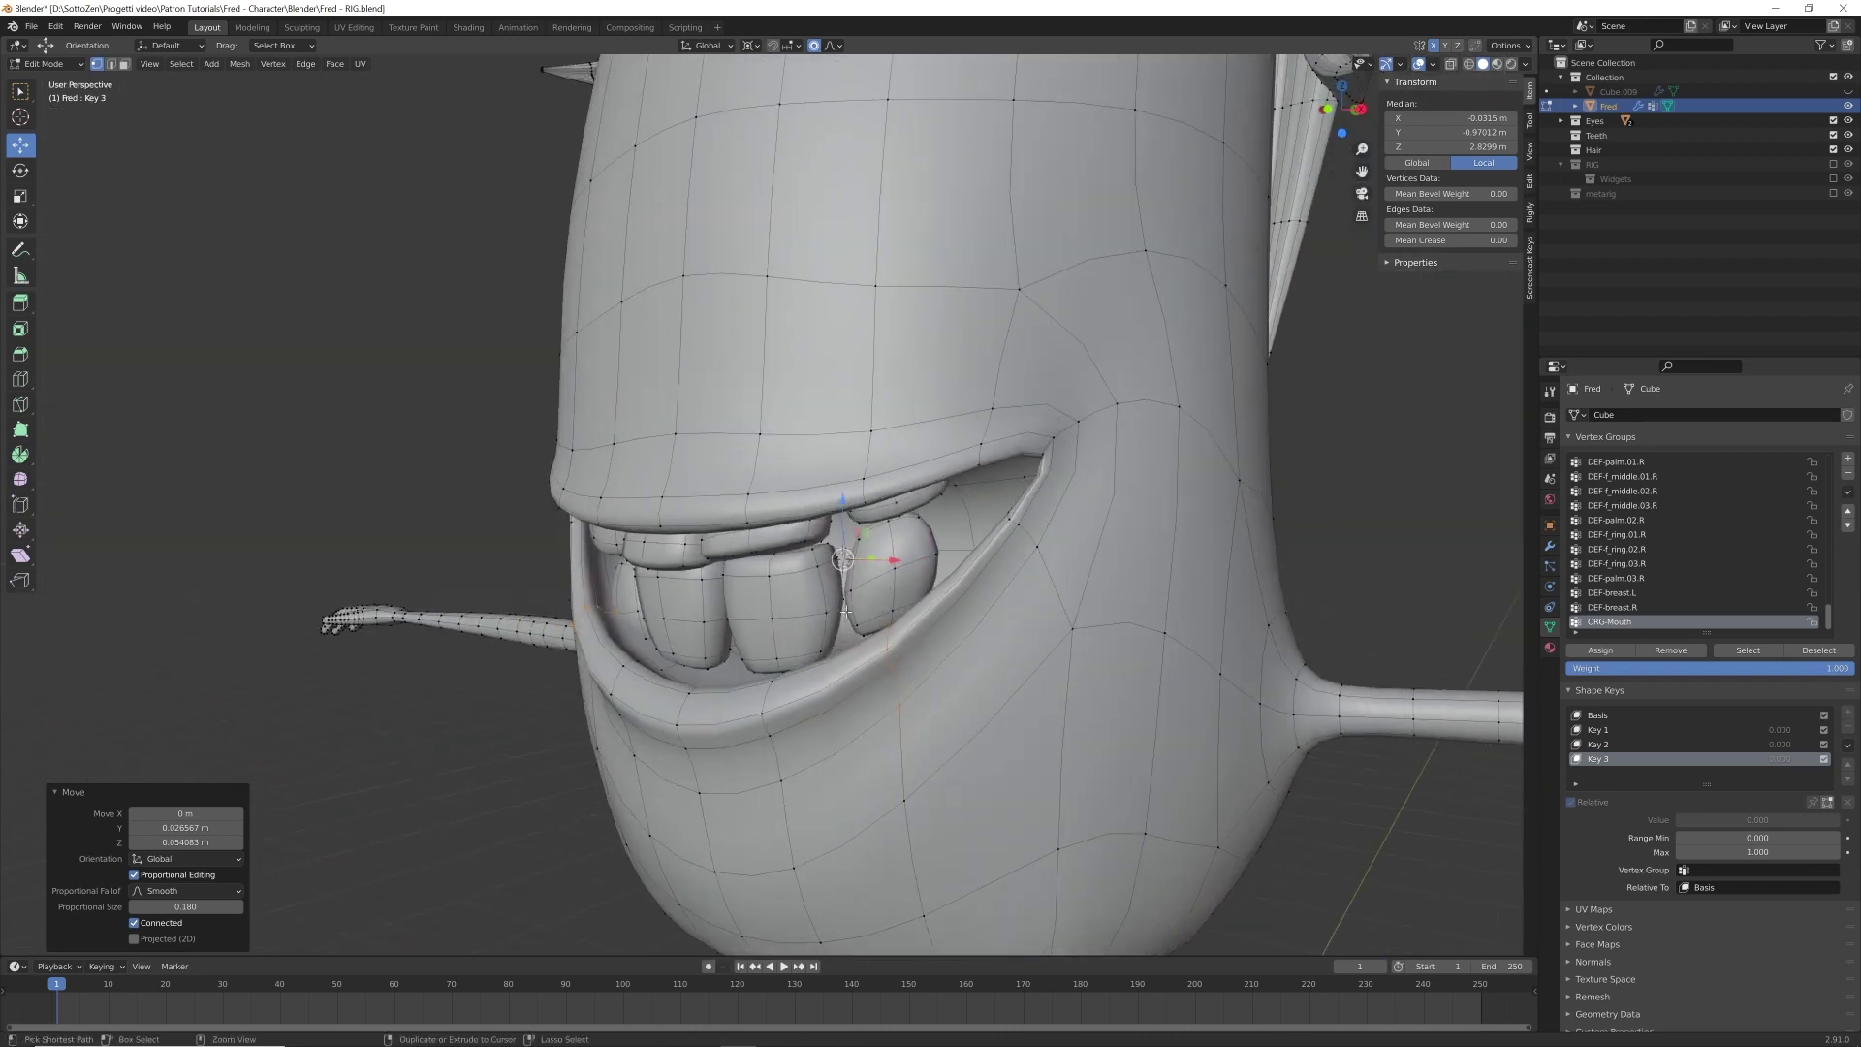
# - Select the linked geometry of the lower teeth, then rotate and reposition them behind the lower lip in right side view
pyautogui.click(847, 611)
pyautogui.hotkey('ctrl', 'l')
pyautogui.press('KP_3')
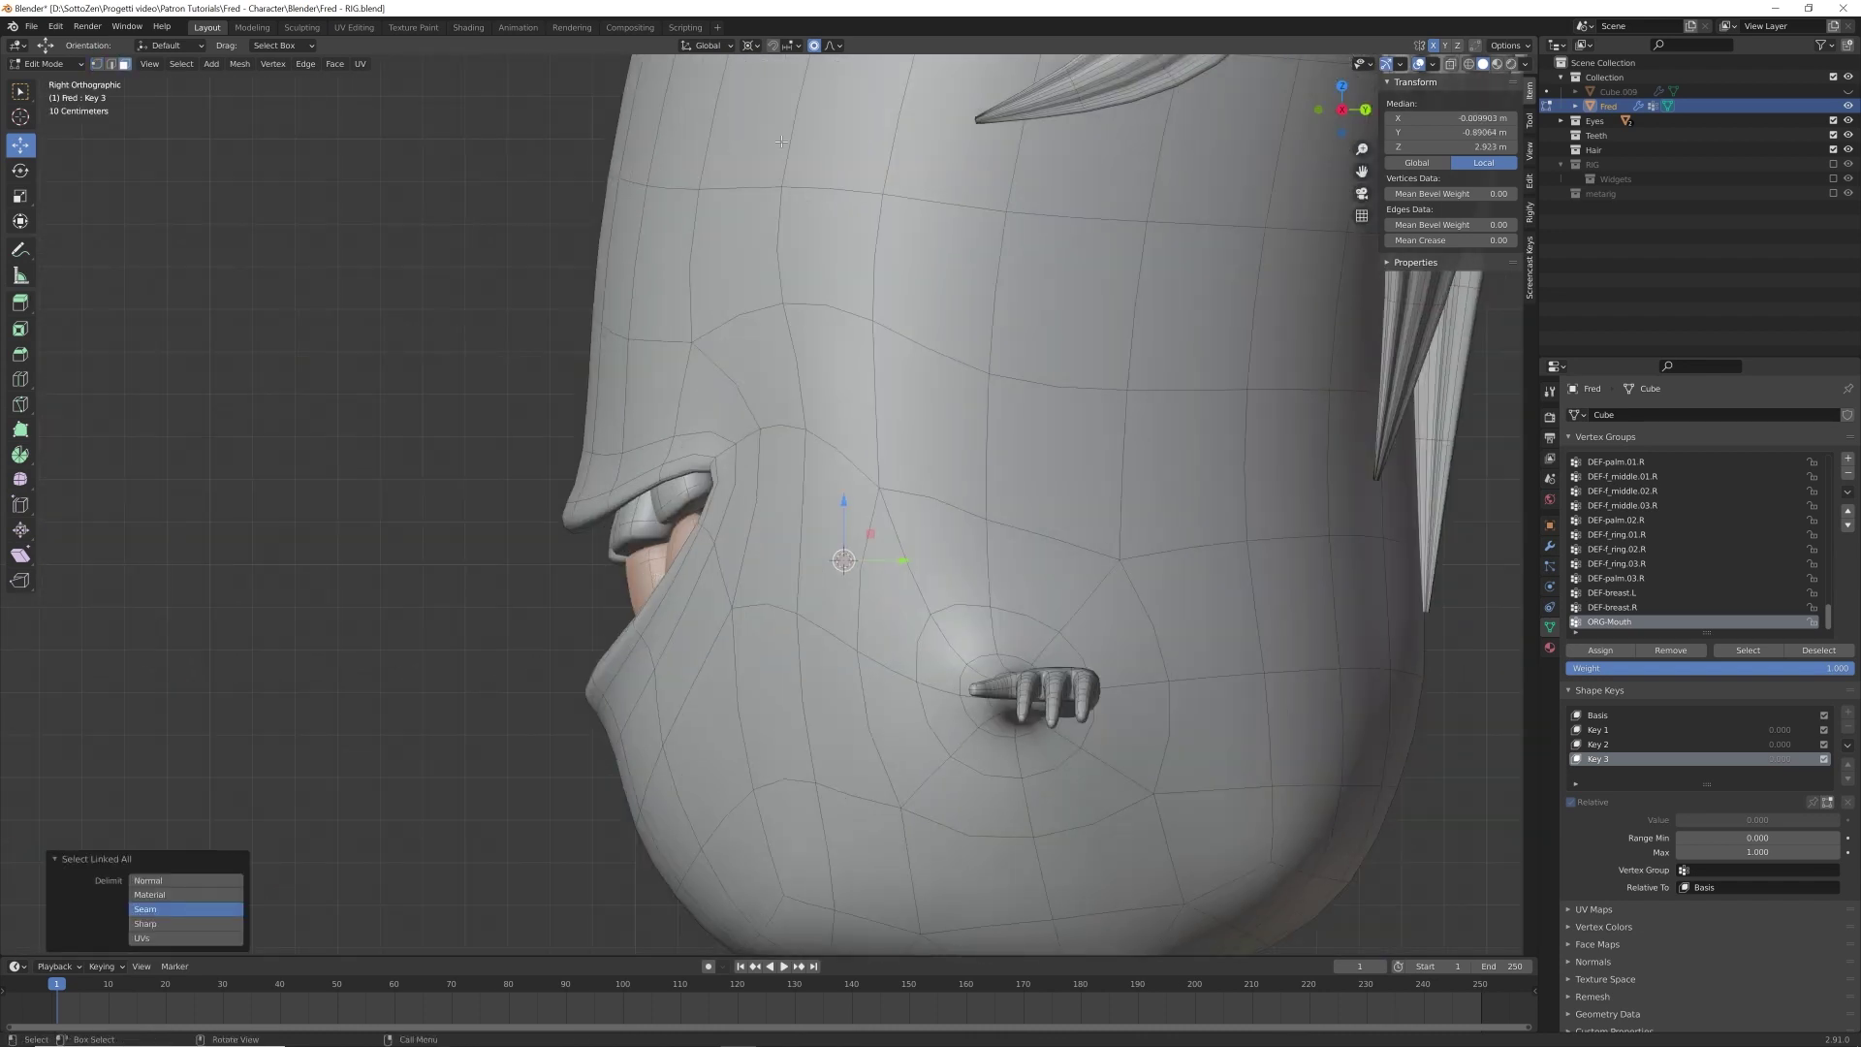
pyautogui.hotkey('shift', 'z')
pyautogui.press('r')
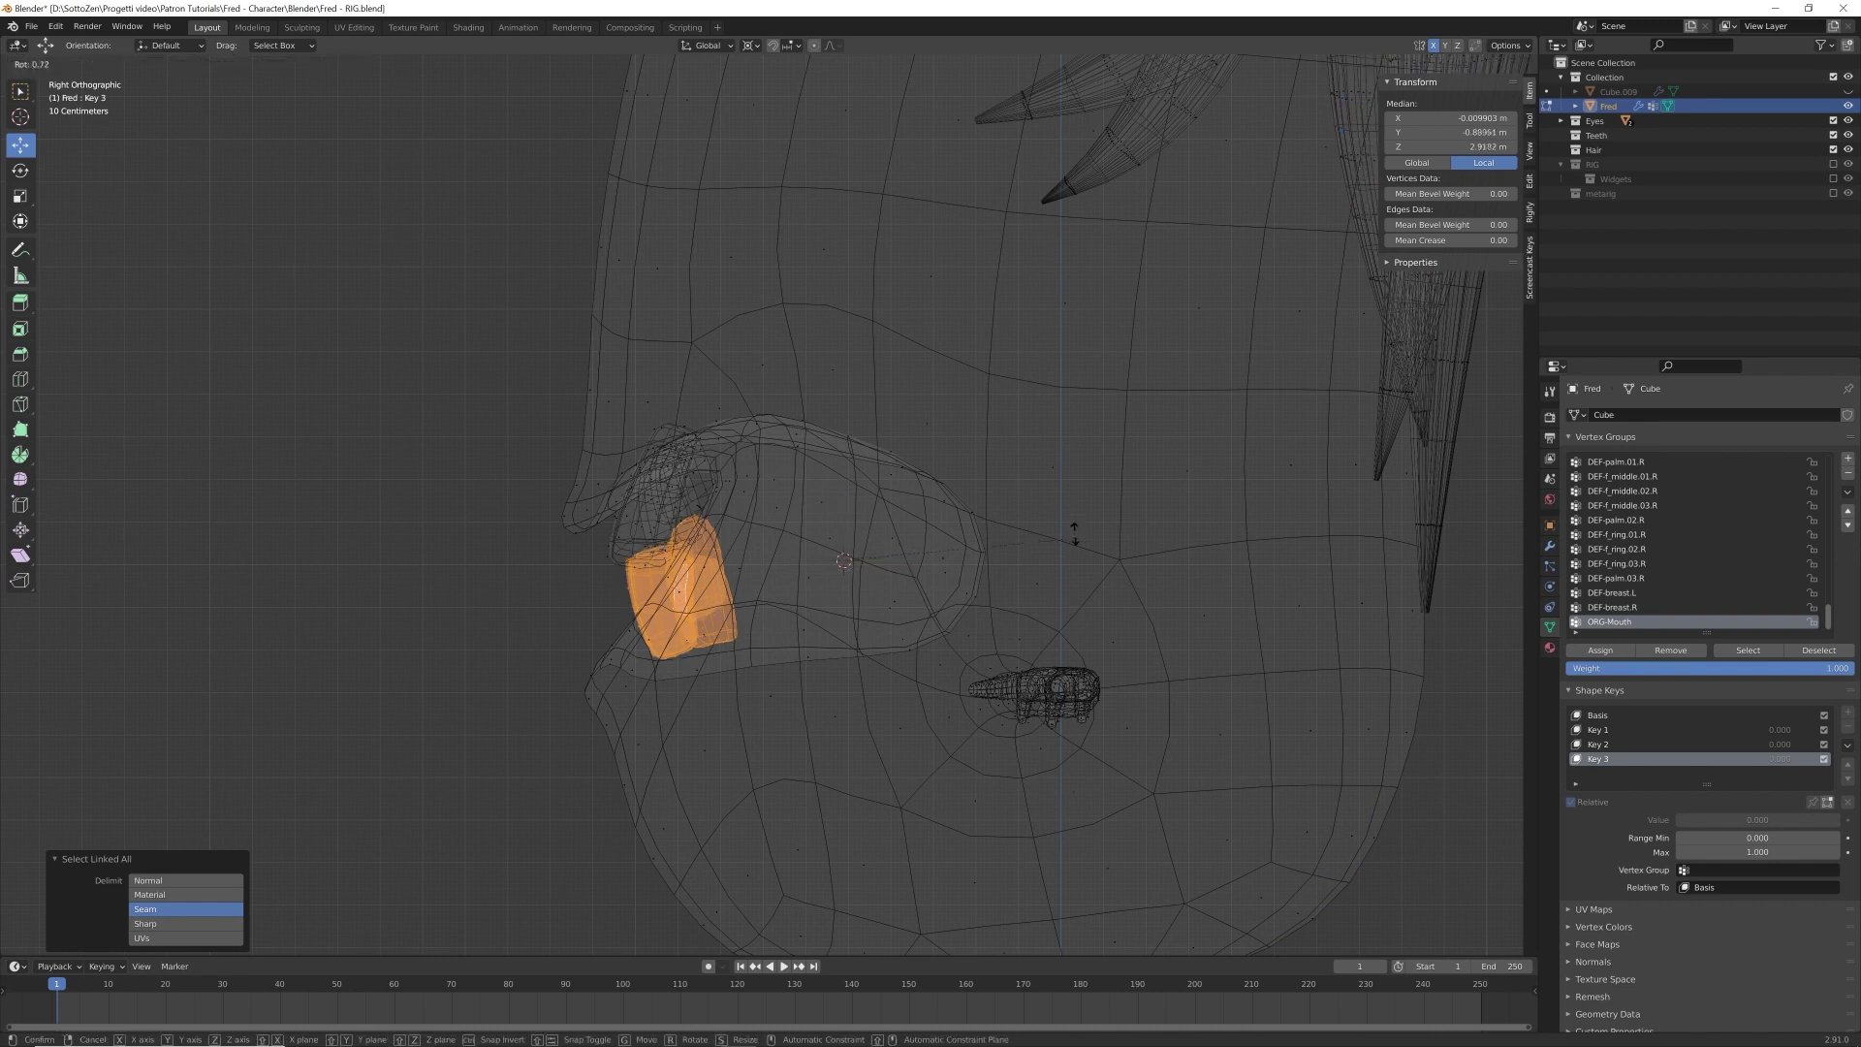
pyautogui.click(1051, 475)
pyautogui.press('g')
pyautogui.click(679, 649)
pyautogui.moveTo(659, 650); pyautogui.dragTo(838, 679, button='middle')
pyautogui.hotkey('shift', 'z')
pyautogui.moveTo(838, 679)
pyautogui.mouseDown(button='middle')
pyautogui.moveTo(974, 679)
pyautogui.moveTo(979, 621)
pyautogui.moveTo(733, 665)
pyautogui.moveTo(776, 659)
pyautogui.mouseUp(button='middle')
# - Select the vertices of the inner mouth floor just behind the lower teeth
pyautogui.press('1')
pyautogui.click(635, 492)
pyautogui.keyDown('shift'); pyautogui.click(911, 683); pyautogui.keyUp('shift')
pyautogui.moveTo(911, 683); pyautogui.dragTo(655, 630, button='middle')
pyautogui.hotkey('shift', 'z')
pyautogui.scroll(3, 872, 693)
pyautogui.moveTo(369, 627); pyautogui.dragTo(360, 592, button='middle')
pyautogui.keyDown('shift'); pyautogui.click(355, 580); pyautogui.keyUp('shift')
pyautogui.moveTo(403, 690); pyautogui.dragTo(610, 773, button='middle')
pyautogui.keyDown('shift'); pyautogui.click(407, 687); pyautogui.keyUp('shift')
pyautogui.keyDown('shift'); pyautogui.click(646, 762); pyautogui.keyUp('shift')
pyautogui.keyDown('shift'); pyautogui.click(516, 820); pyautogui.keyUp('shift')
pyautogui.scroll(-2, 519, 678)
# - Rotate the selected mouth-floor vertices about 15° in side view and move them about 0.054 m forward and 0.046 m down
pyautogui.press('r')
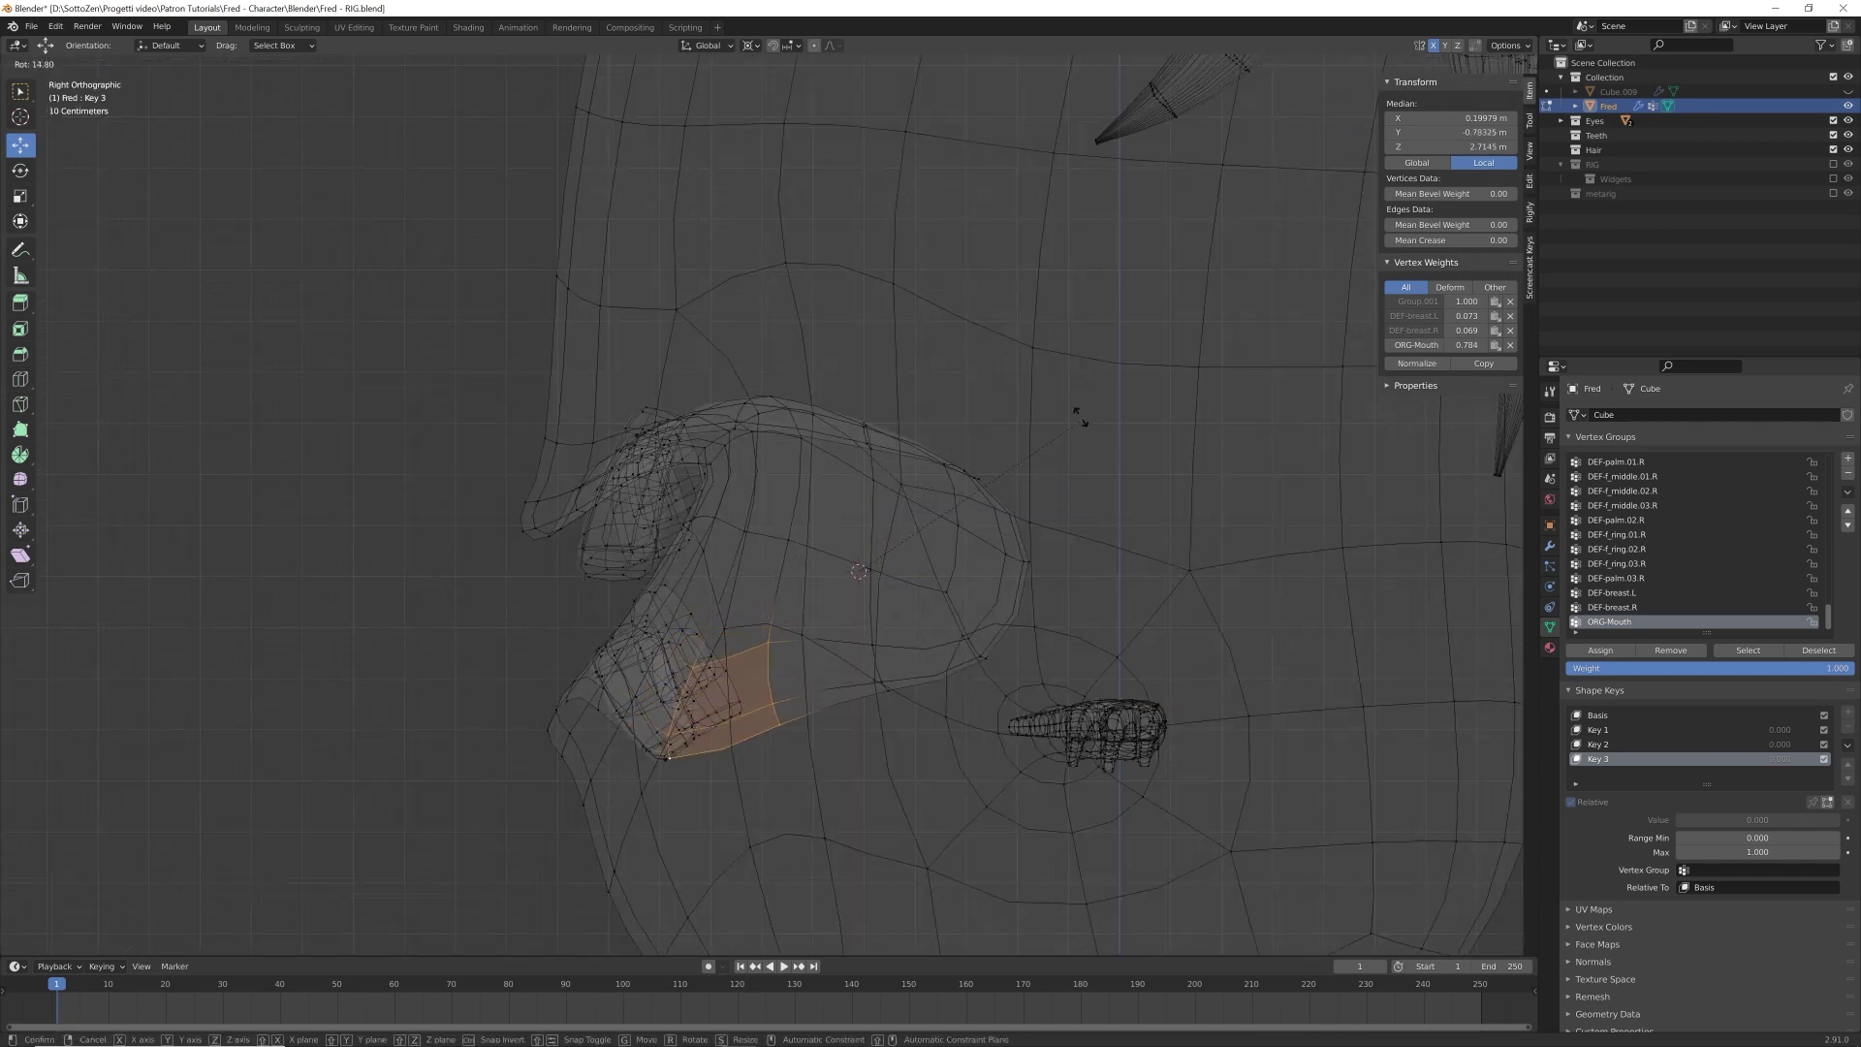
pyautogui.click(1078, 419)
pyautogui.press('g')
pyautogui.click(770, 626)
# - Set the pivot to Median Point, rotate the mouth-floor vertices slightly and move them about 0.004 m back and 0.005 m down
pyautogui.click(751, 45)
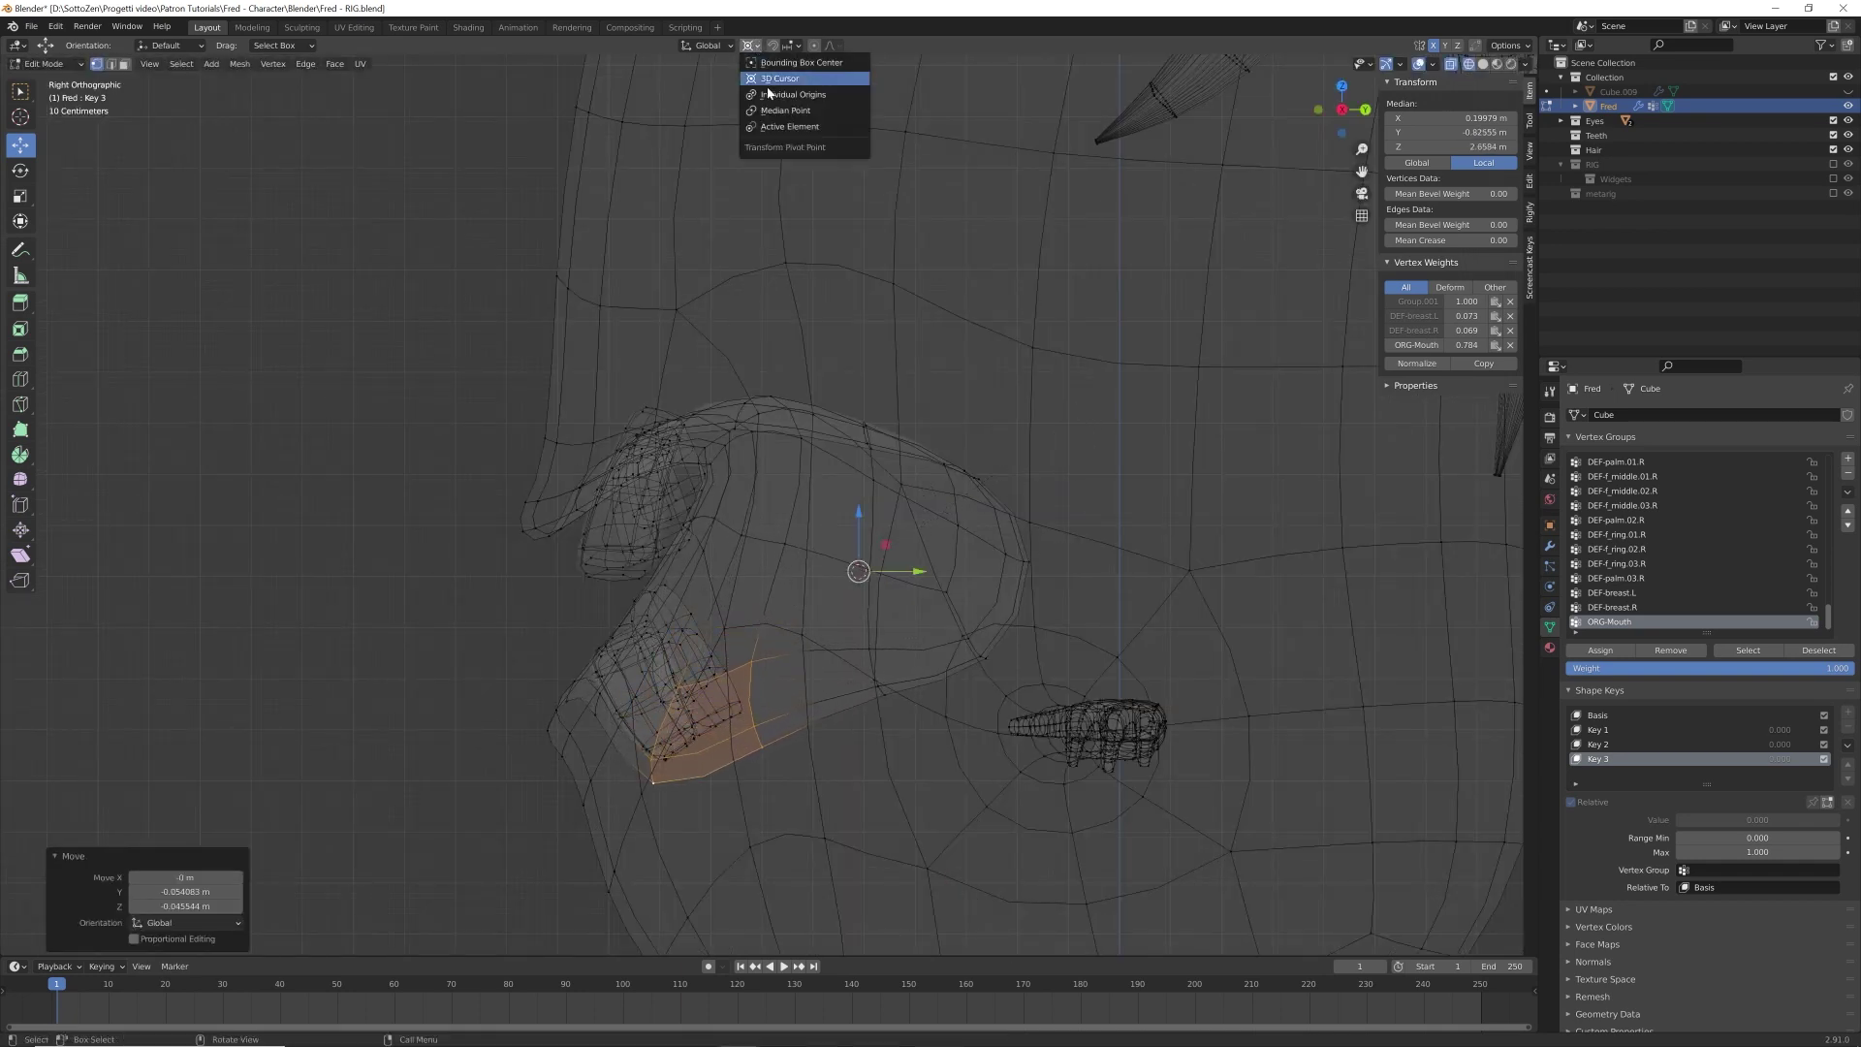
pyautogui.click(776, 110)
pyautogui.press('r')
pyautogui.click(969, 492)
pyautogui.press('g')
pyautogui.click(971, 495)
pyautogui.moveTo(971, 495); pyautogui.dragTo(1190, 543, button='middle')
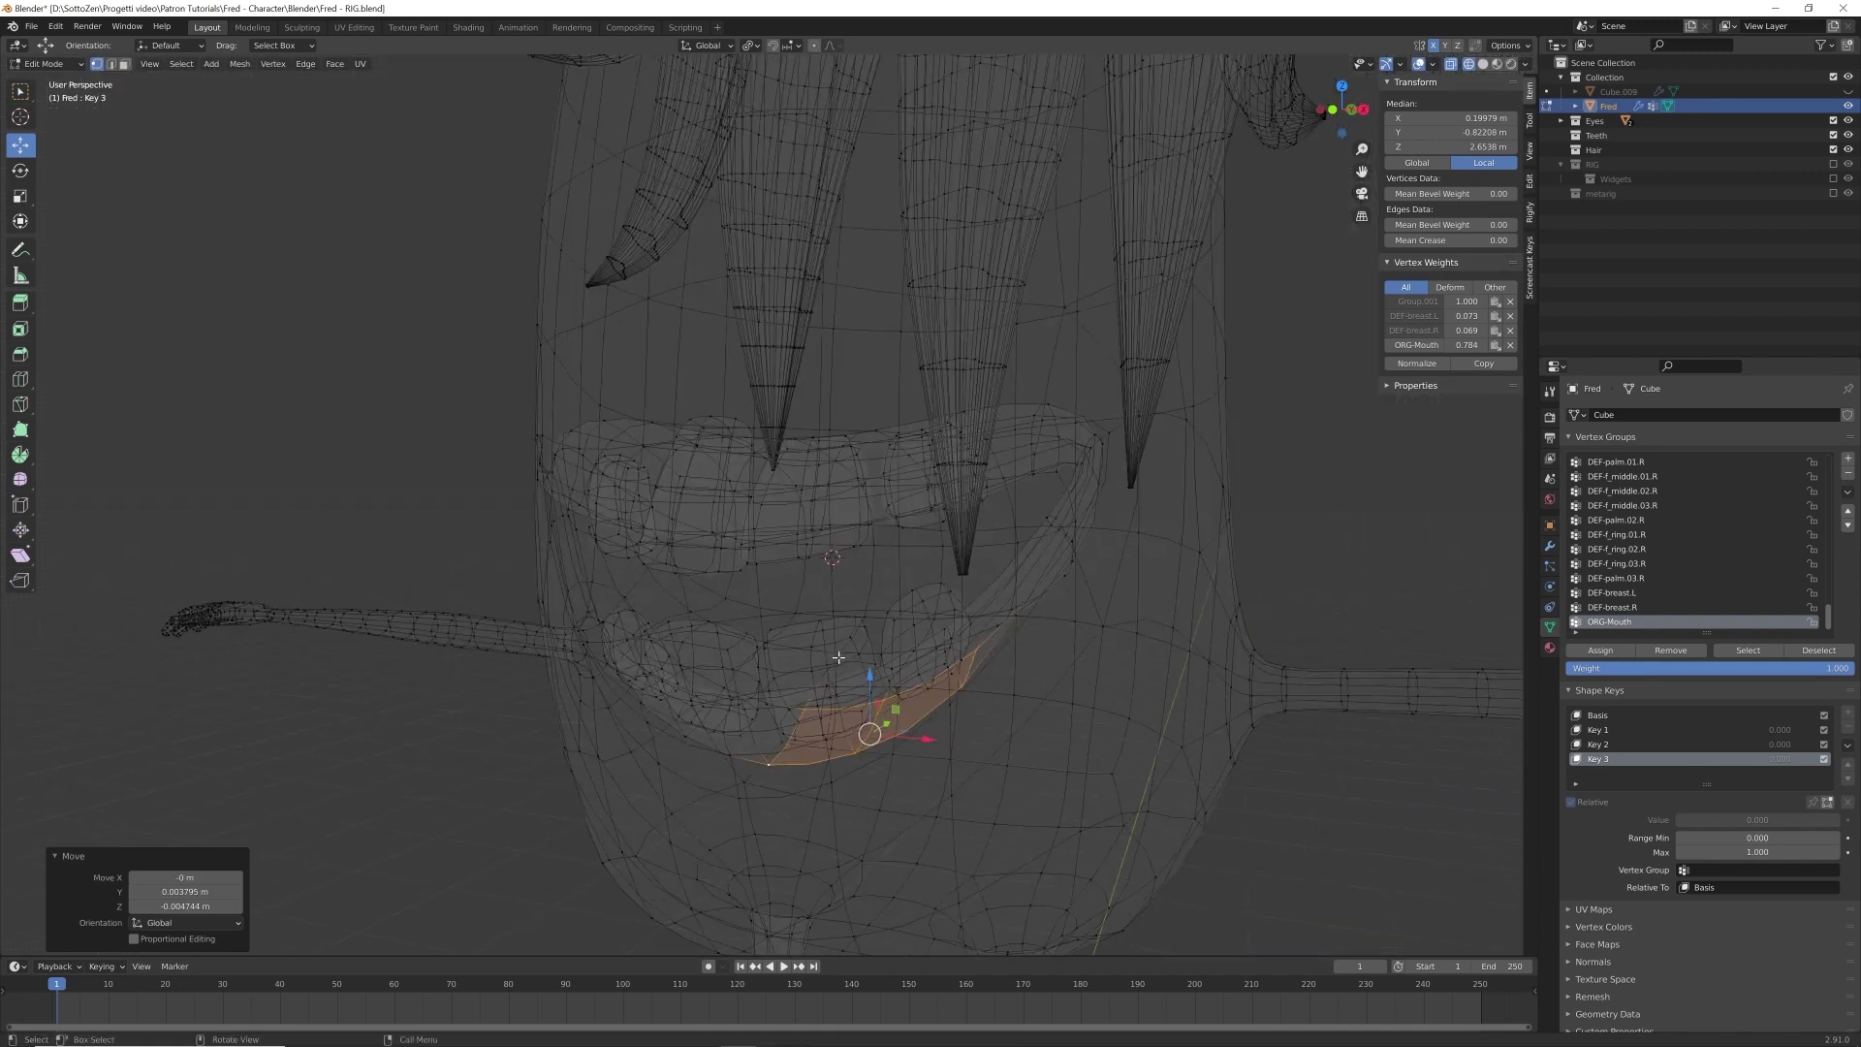
# - Return to Object Mode in material preview and set Key 3's value to 1.000 to show the open smile
pyautogui.hotkey('shift', 'z')
pyautogui.moveTo(906, 664)
pyautogui.mouseDown(button='middle')
pyautogui.moveTo(895, 687)
pyautogui.moveTo(873, 630)
pyautogui.moveTo(807, 584)
pyautogui.moveTo(804, 604)
pyautogui.moveTo(804, 581)
pyautogui.mouseUp(button='middle')
pyautogui.press('KP_1')
pyautogui.scroll(-2, 804, 603)
pyautogui.press('z')
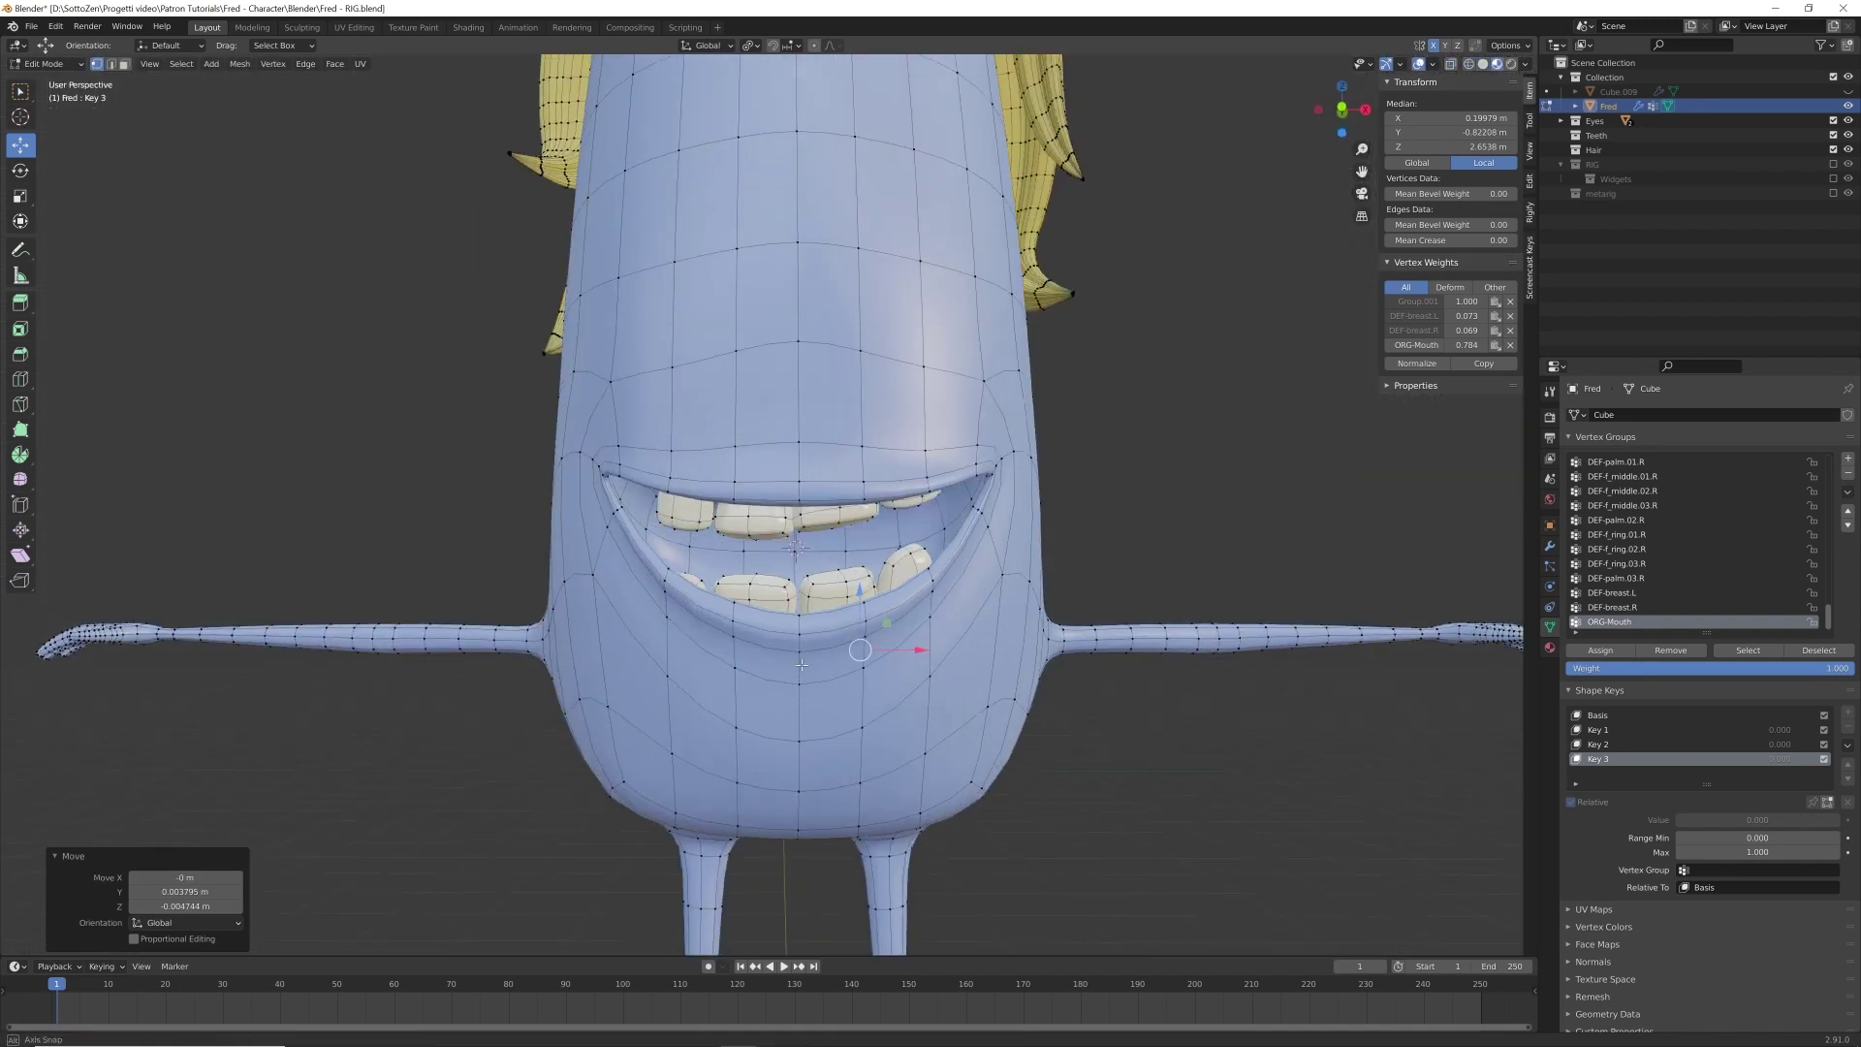
pyautogui.hotkey('alt', 'a')
pyautogui.moveTo(840, 683)
pyautogui.mouseDown(button='middle')
pyautogui.moveTo(703, 696)
pyautogui.moveTo(774, 642)
pyautogui.moveTo(766, 721)
pyautogui.mouseUp(button='middle')
pyautogui.press('Tab')
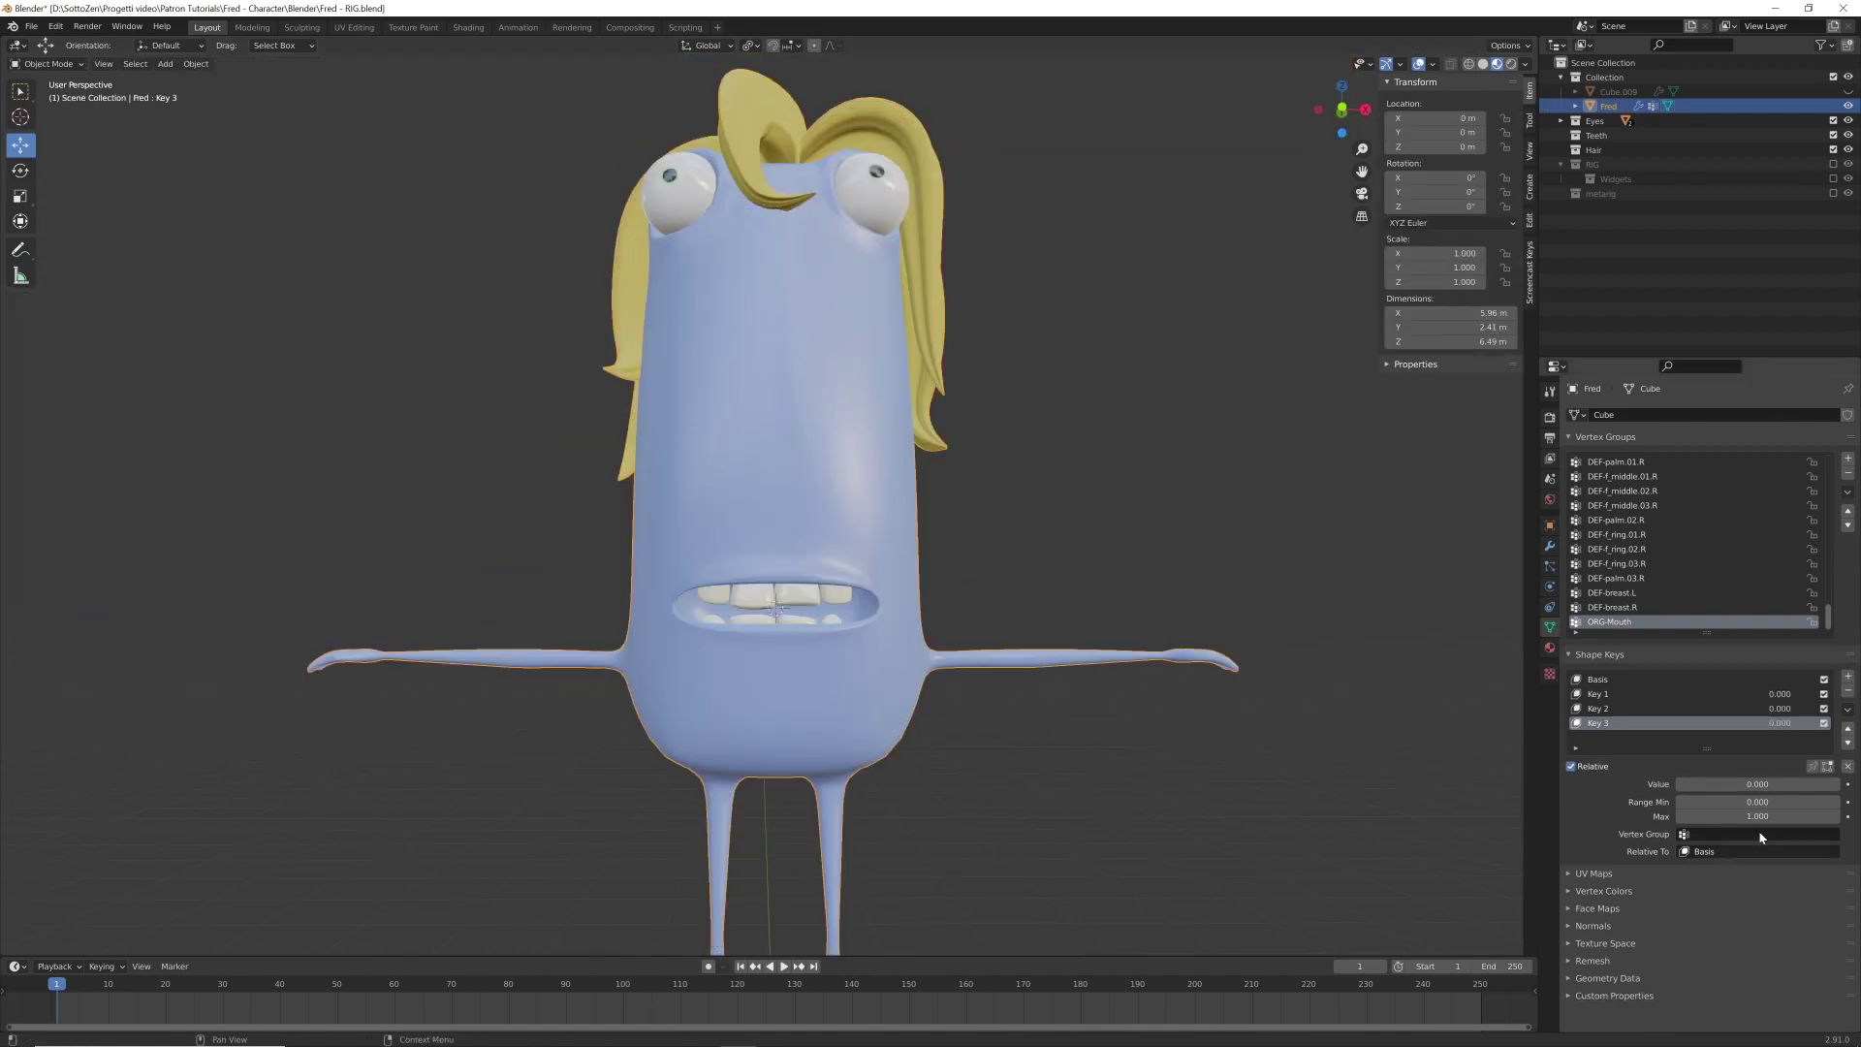
pyautogui.moveTo(1725, 783); pyautogui.dragTo(1839, 783)
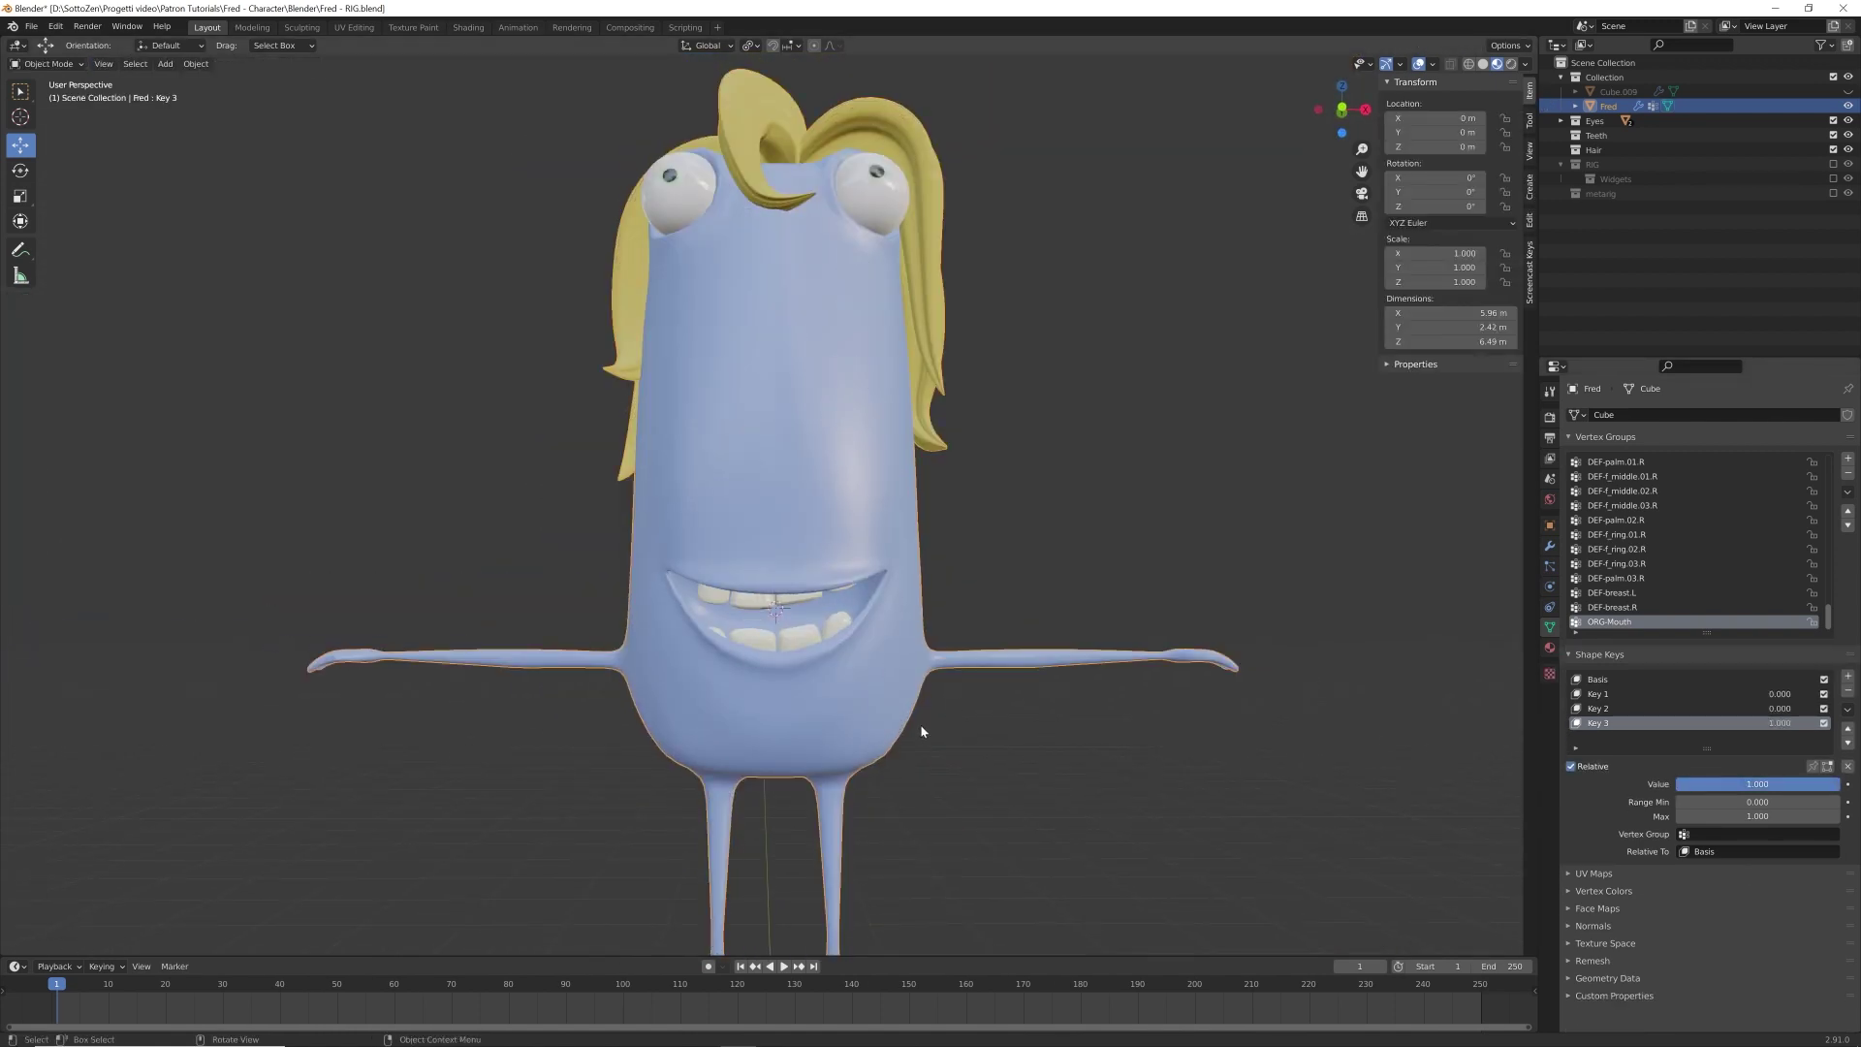
pyautogui.moveTo(923, 730); pyautogui.dragTo(820, 738, button='middle')
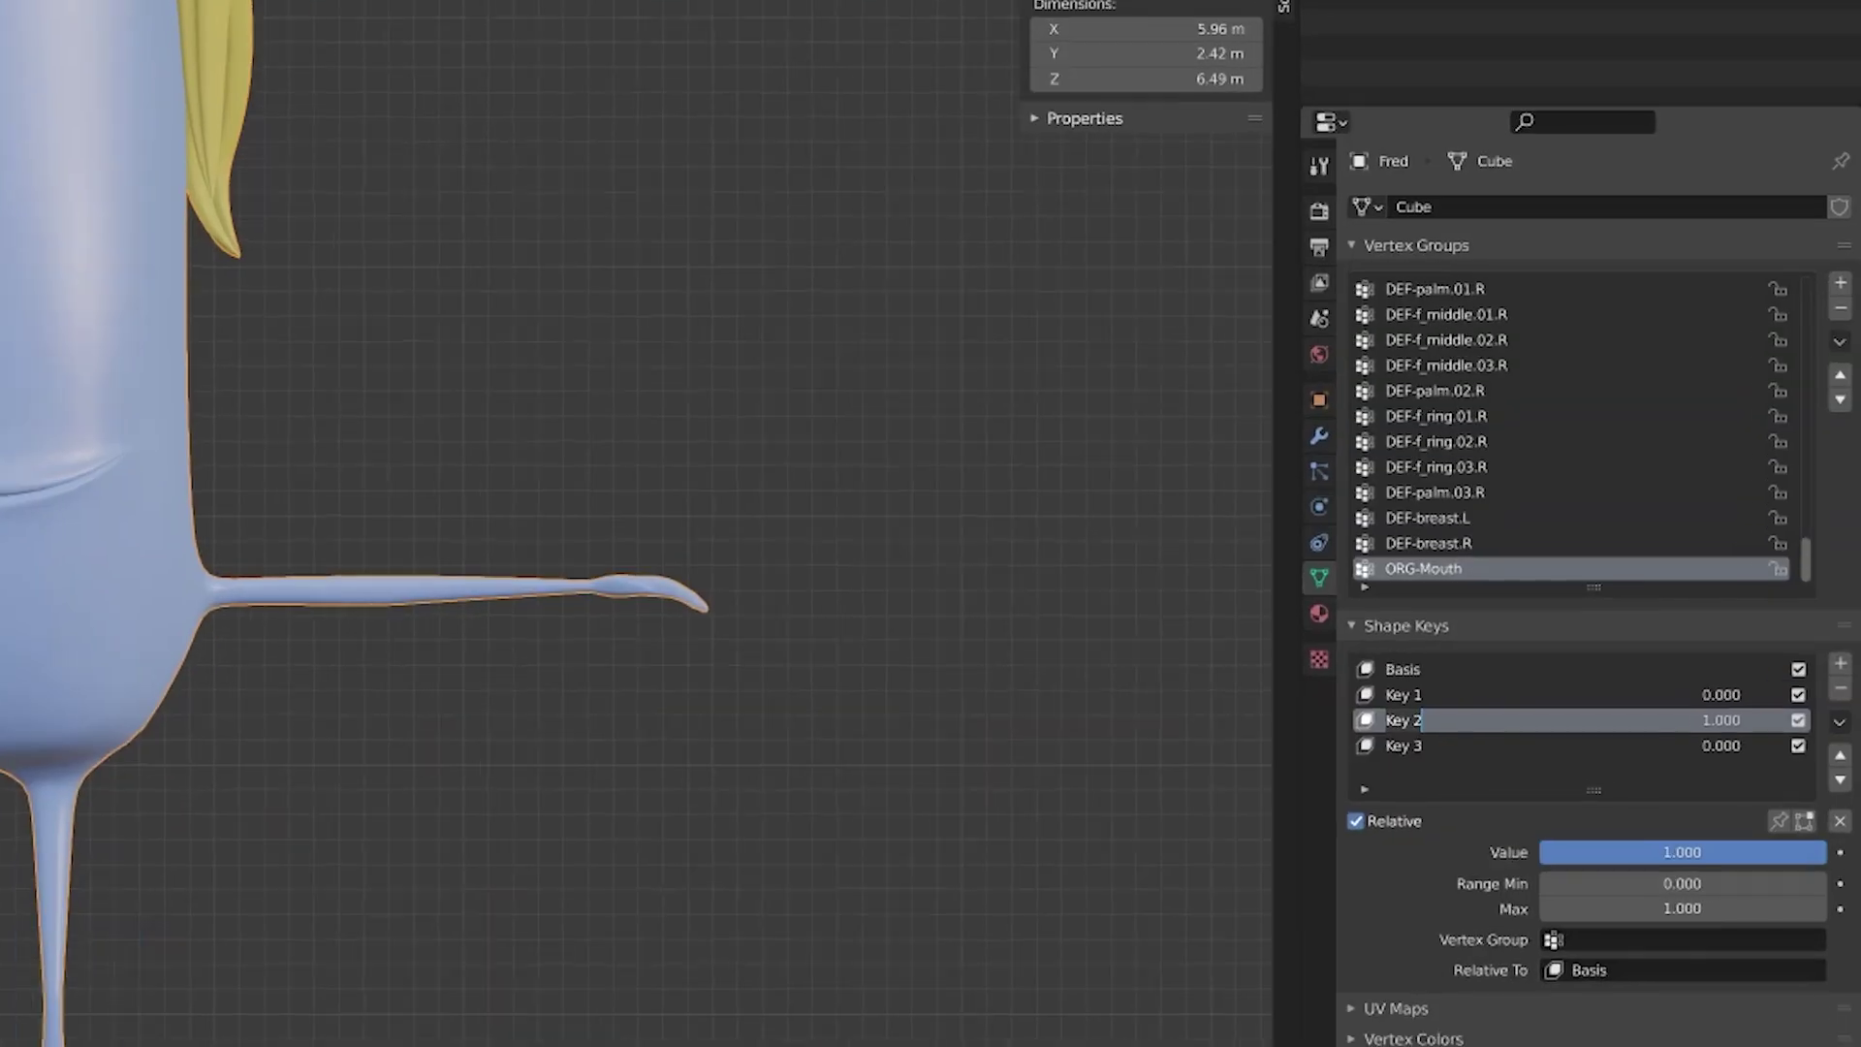
# - Rename the Key 2 shape key as "simple smile"
pyautogui.doubleClick(1598, 709)
pyautogui.write('sl')
pyautogui.write('mple smile')
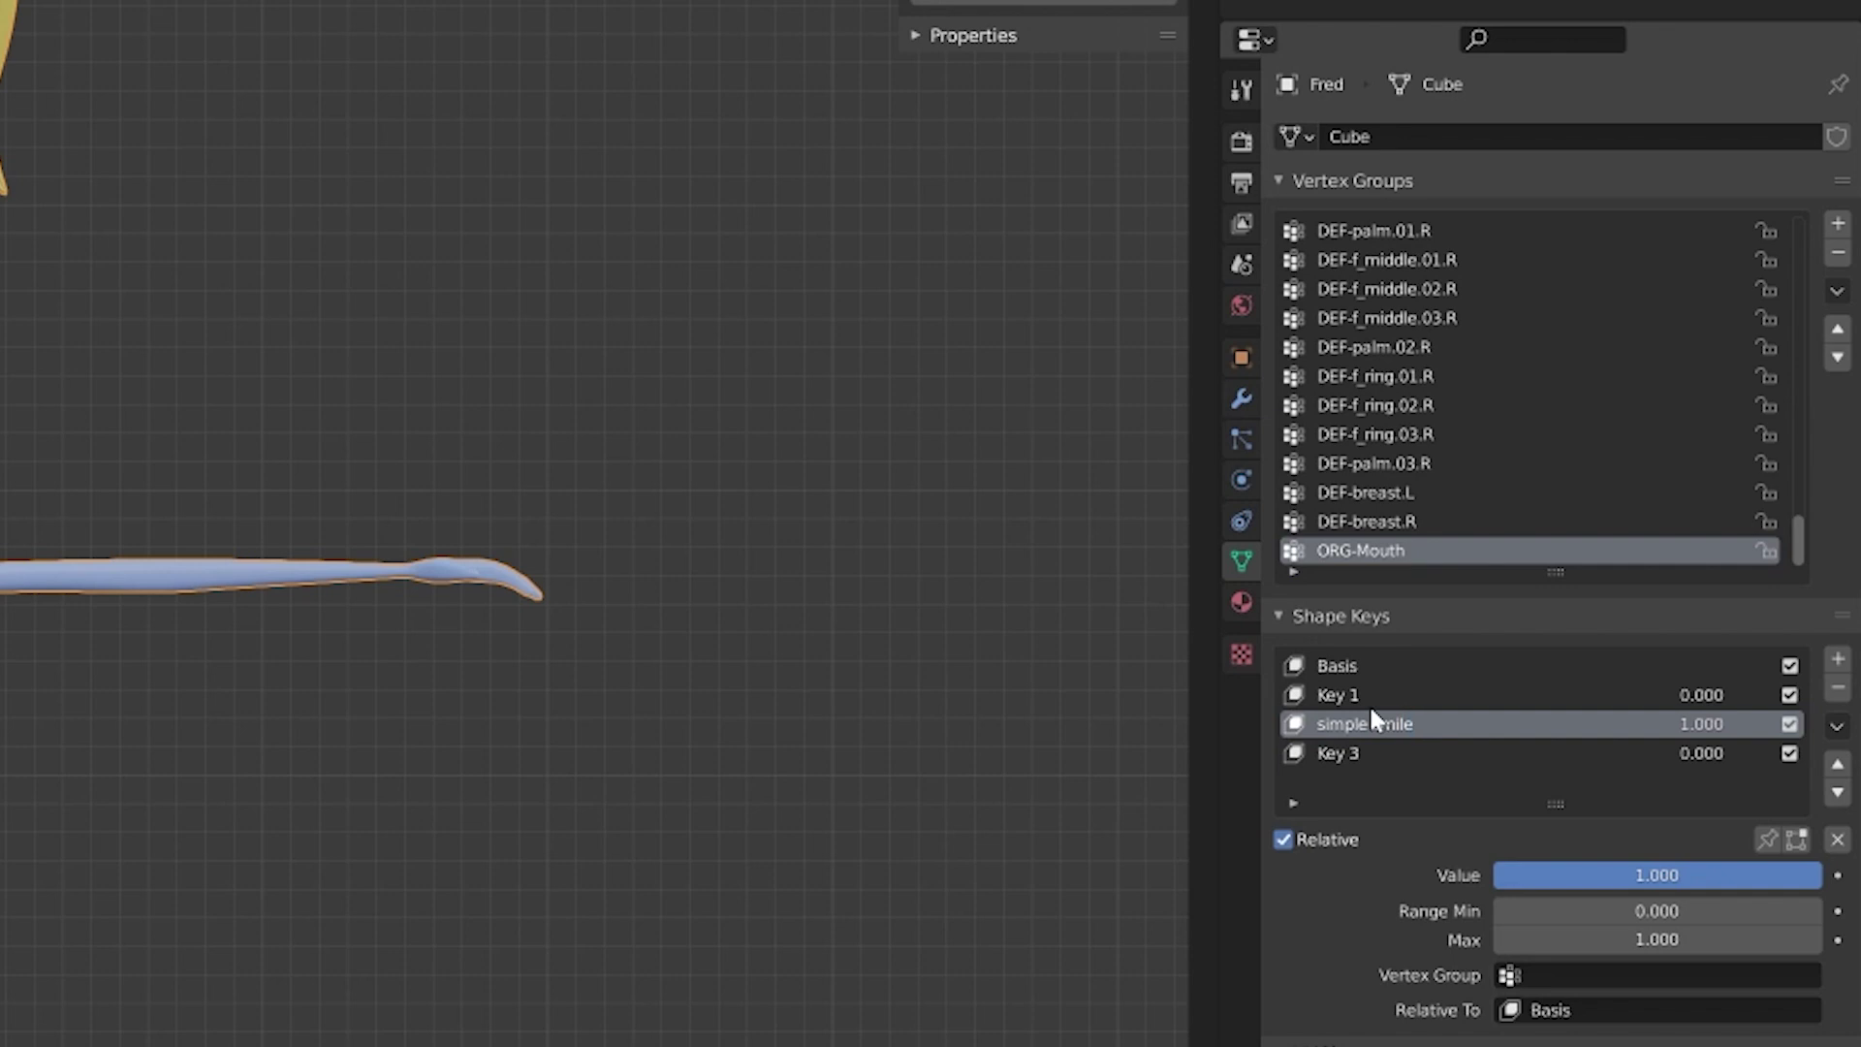
pyautogui.press('Return')
# - Set the simple smile key's value to 0.000 and Key 3's value to 1.000
pyautogui.click(1318, 753)
pyautogui.click(1524, 726)
pyautogui.moveTo(1818, 875)
pyautogui.mouseDown()
pyautogui.moveTo(1495, 876)
pyautogui.moveTo(1821, 876)
pyautogui.mouseUp()
pyautogui.click(1344, 754)
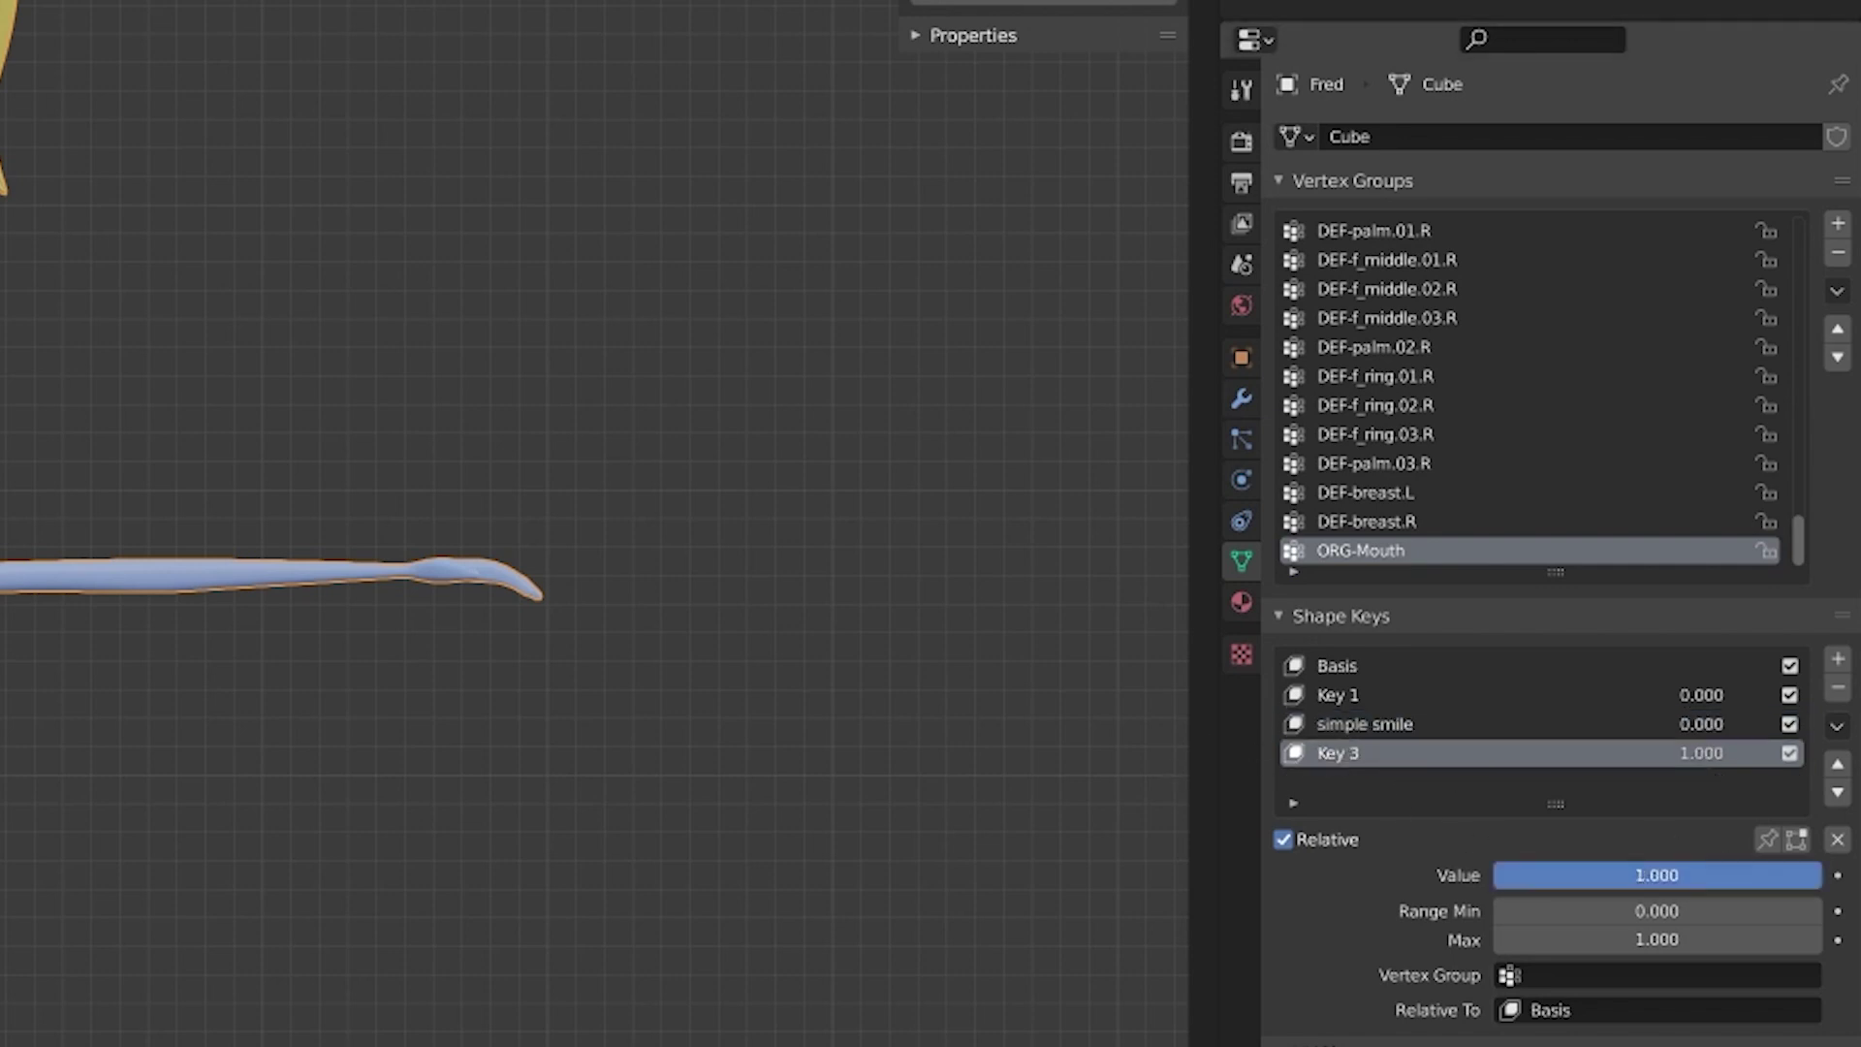
# - Rename Key 3 as "Open smile" with value 0.000 and Key 1 as "closed mouth", and save the file
pyautogui.doubleClick(1340, 753)
pyautogui.moveTo(1795, 887); pyautogui.dragTo(1488, 875)
pyautogui.click(1333, 698)
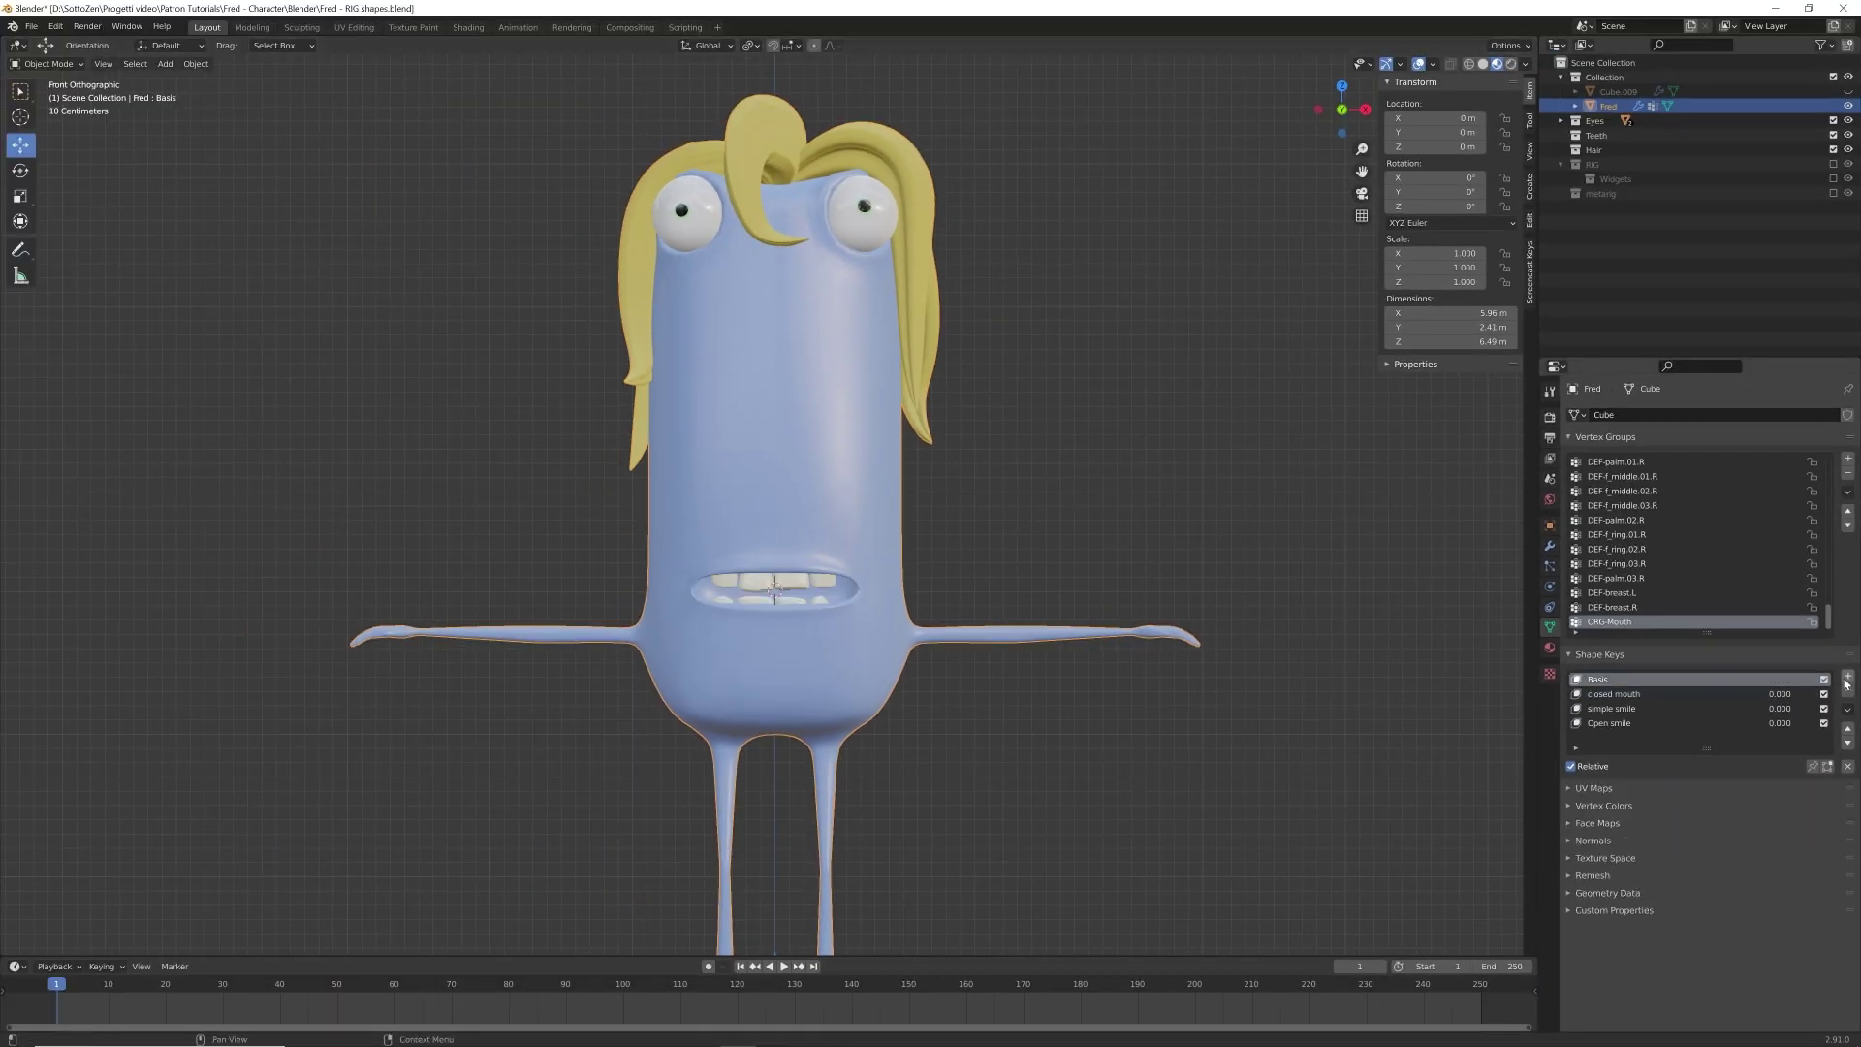
pyautogui.hotkey('ctrl', 's')
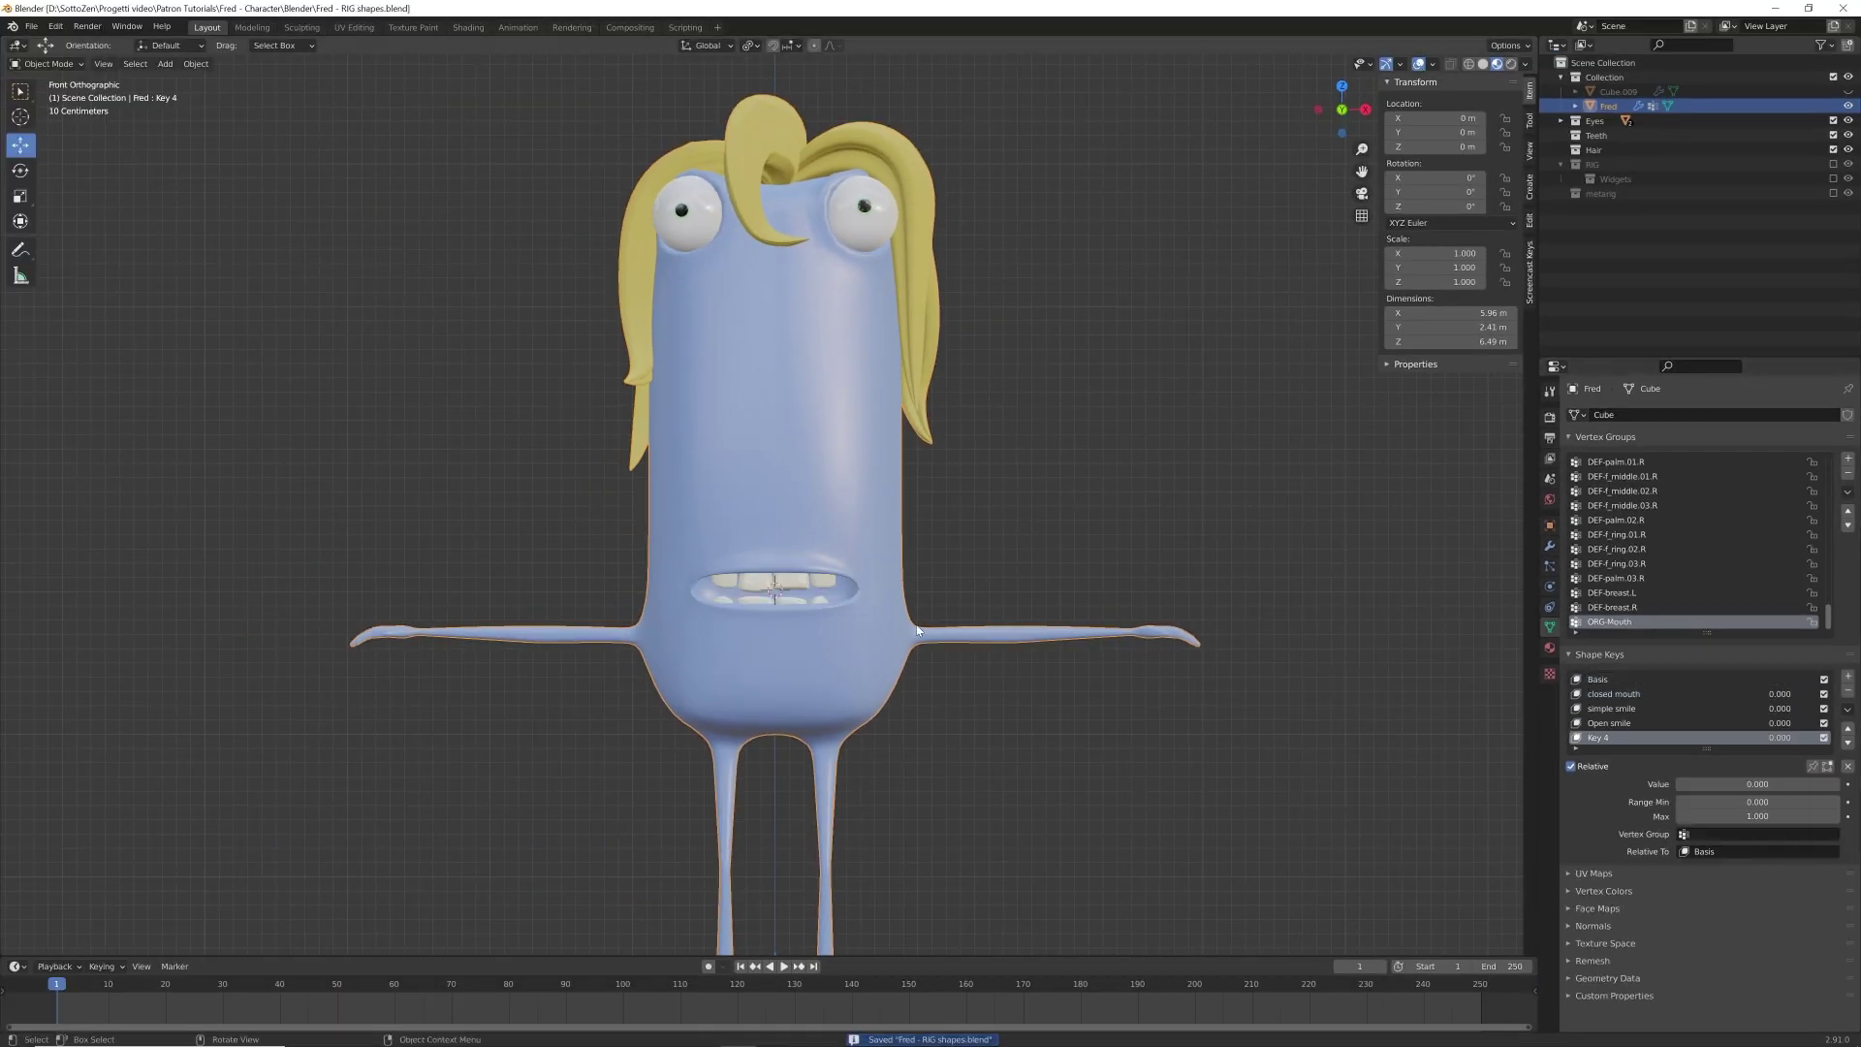
# - Add a fourth shape key and circle-select the front lower-lip vertices in right side view with see-through display in Edit Mode
pyautogui.scroll(4, 917, 630)
pyautogui.press('Tab')
pyautogui.press('KP_3')
pyautogui.hotkey('alt', 'z')
pyautogui.press('c')
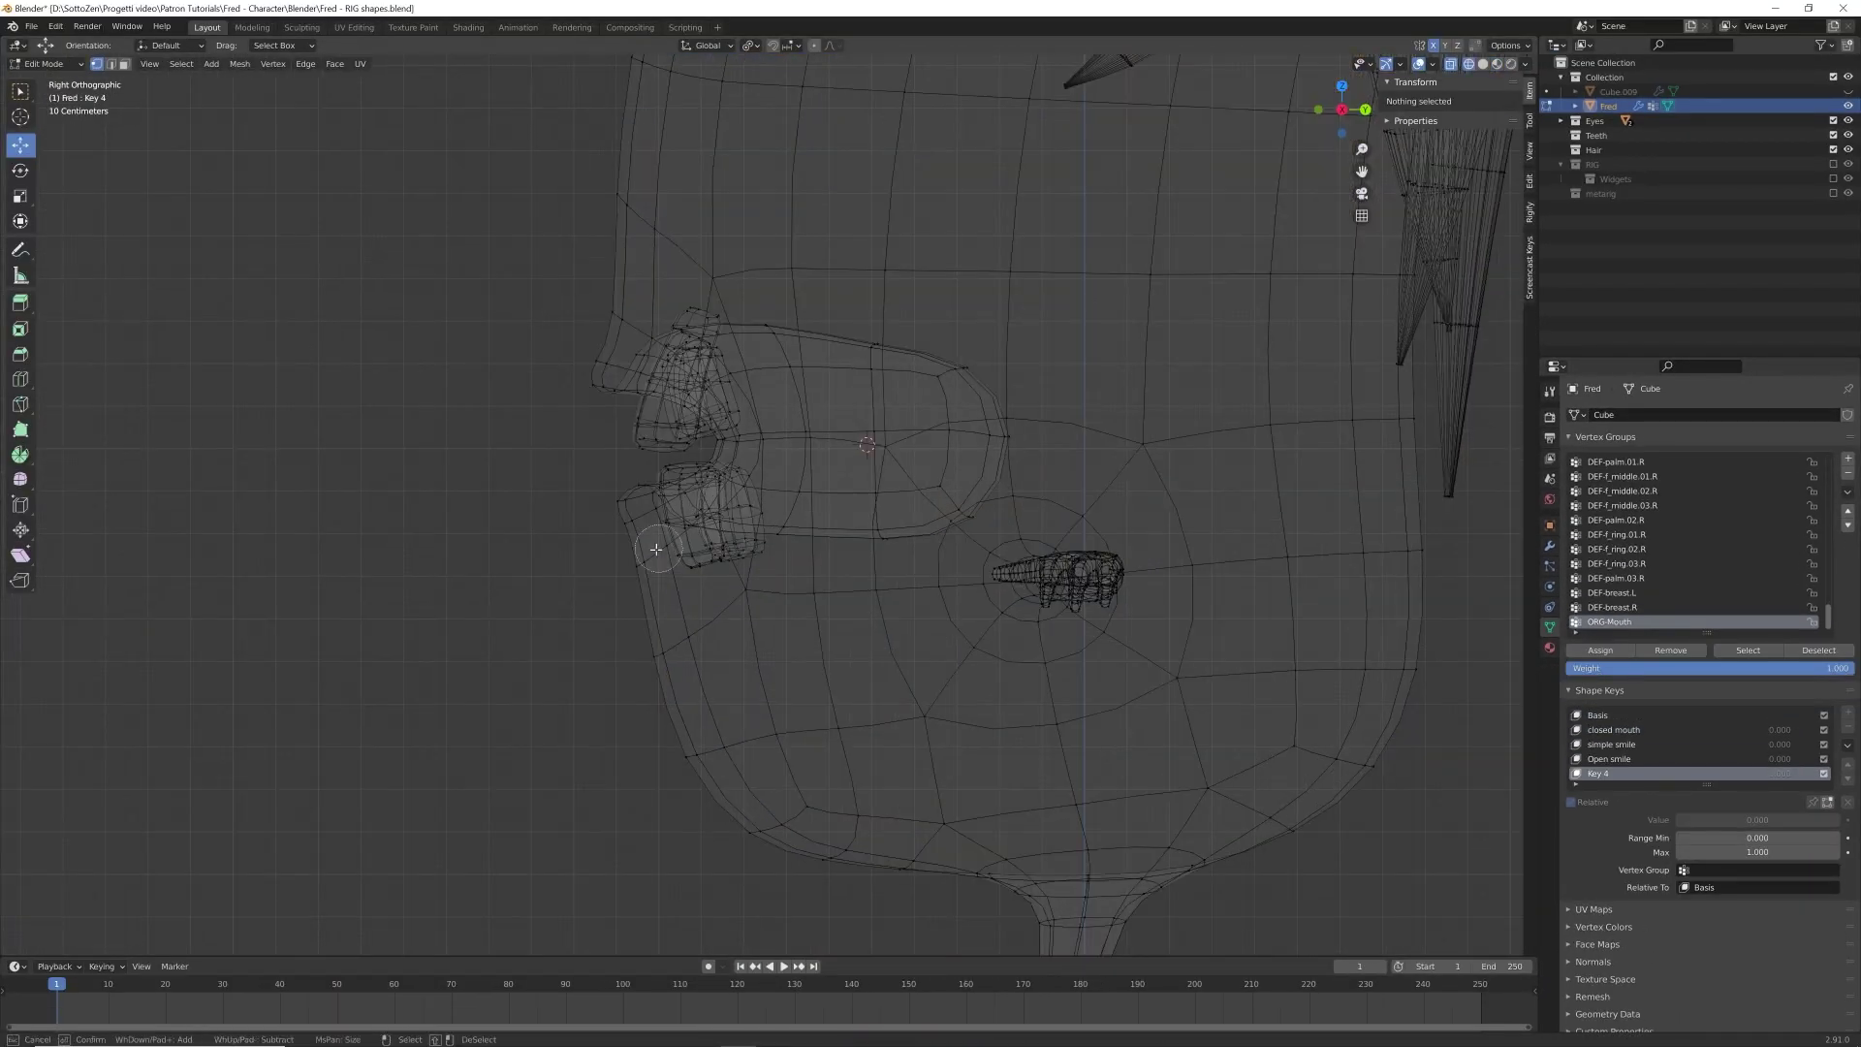
pyautogui.moveTo(656, 550); pyautogui.dragTo(636, 500)
pyautogui.press('Escape')
pyautogui.press('KP_1')
pyautogui.moveTo(830, 566); pyautogui.dragTo(791, 664, button='middle')
pyautogui.scroll(5, 791, 664)
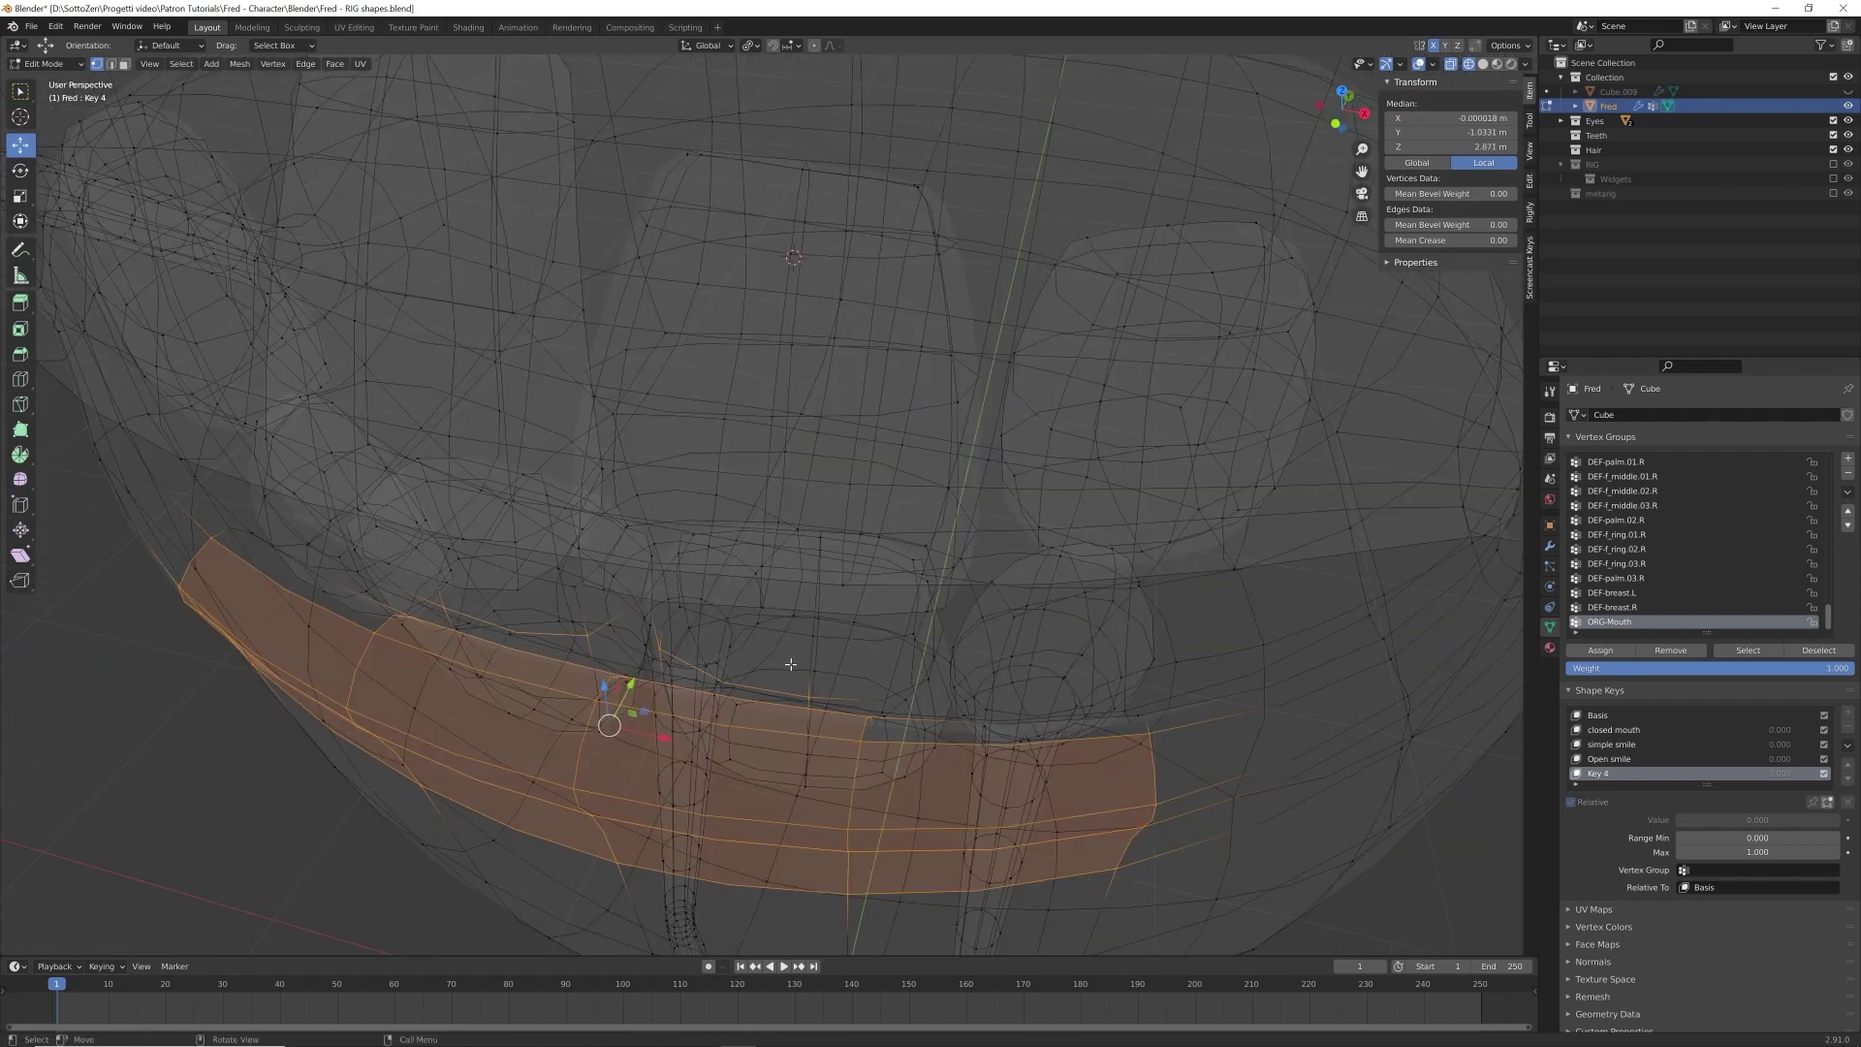
# - Add the missing lower-lip vertices so the selection is symmetrical on both sides of the centre
pyautogui.press('Escape')
pyautogui.scroll(-5, 486, 611)
pyautogui.keyDown('shift'); pyautogui.click(499, 685); pyautogui.keyUp('shift')
pyautogui.moveTo(659, 640)
pyautogui.mouseDown(button='middle')
pyautogui.moveTo(499, 686)
pyautogui.moveTo(659, 650)
pyautogui.mouseUp(button='middle')
pyautogui.scroll(5, 582, 601)
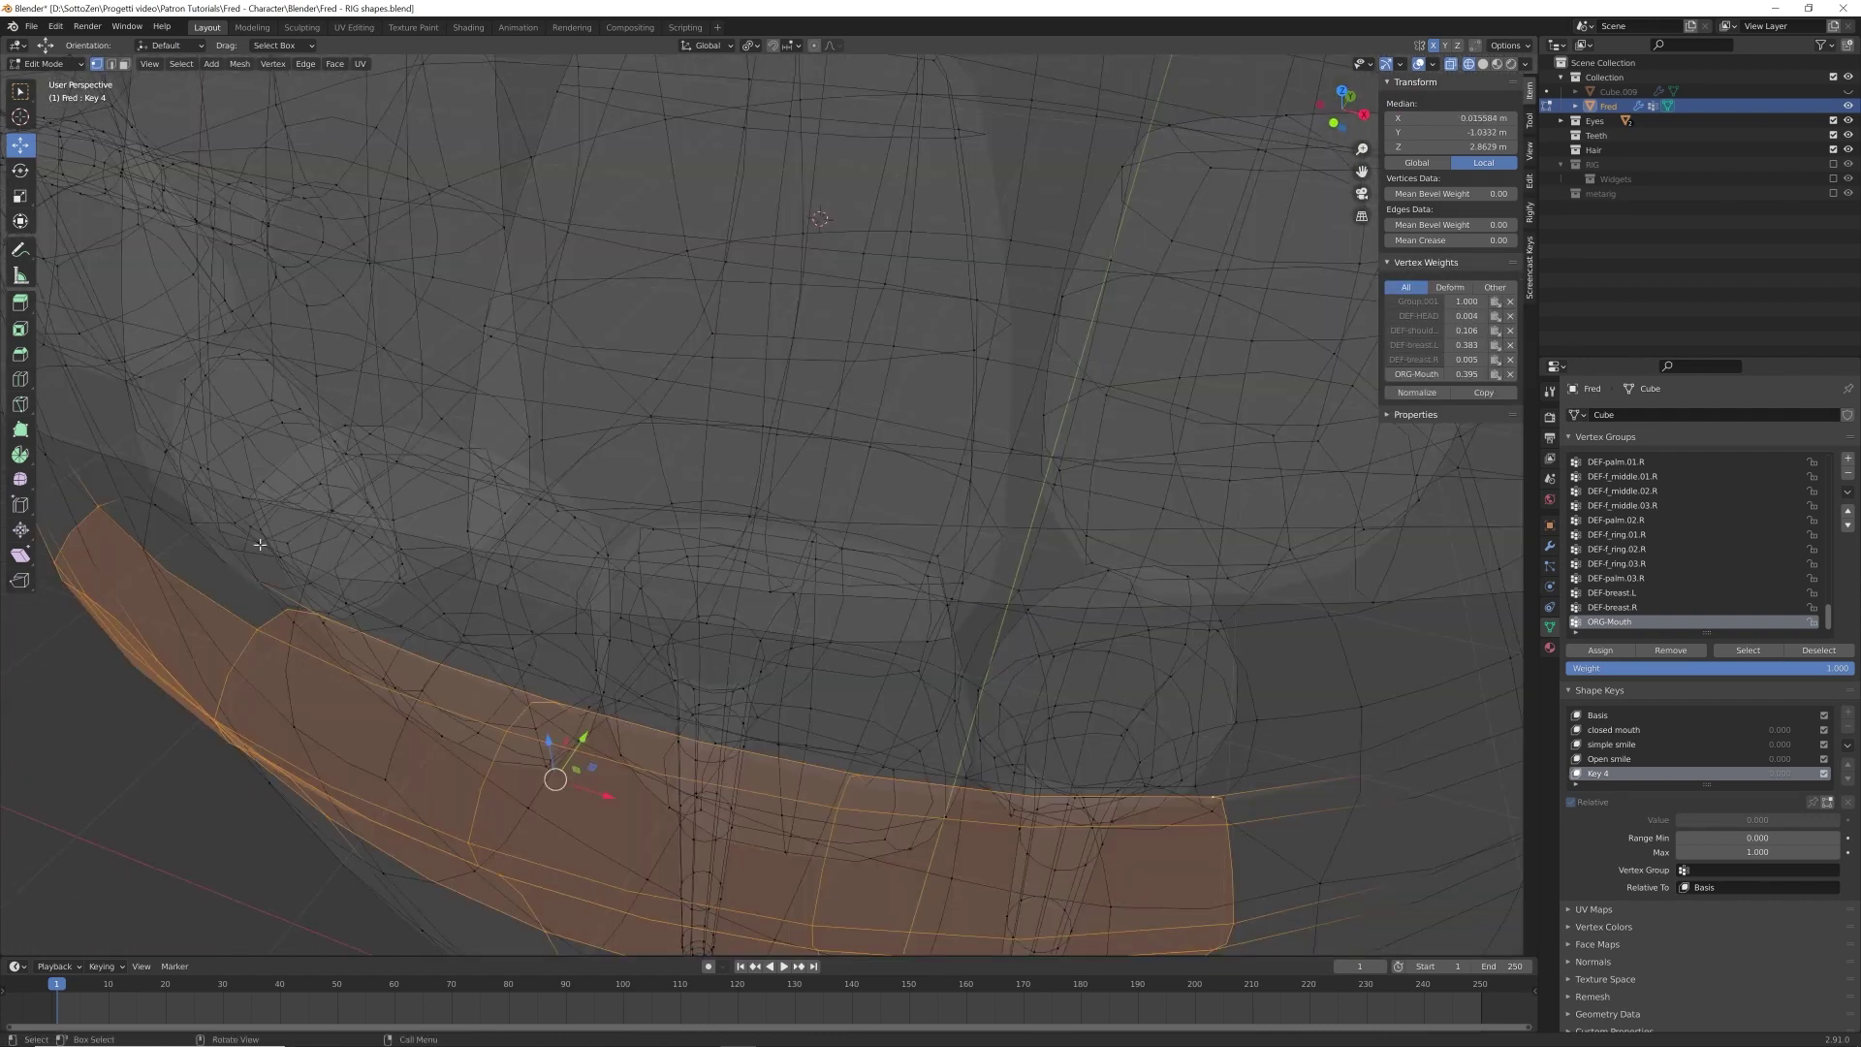
pyautogui.keyDown('shift'); pyautogui.click(258, 543); pyautogui.keyUp('shift')
# - Rotate the lower lip downward about 25° around the 3D Cursor in side view with proportional size 0.467
pyautogui.press('KP_3')
pyautogui.hotkey('shift', 'z')
pyautogui.scroll(-2, 756, 560)
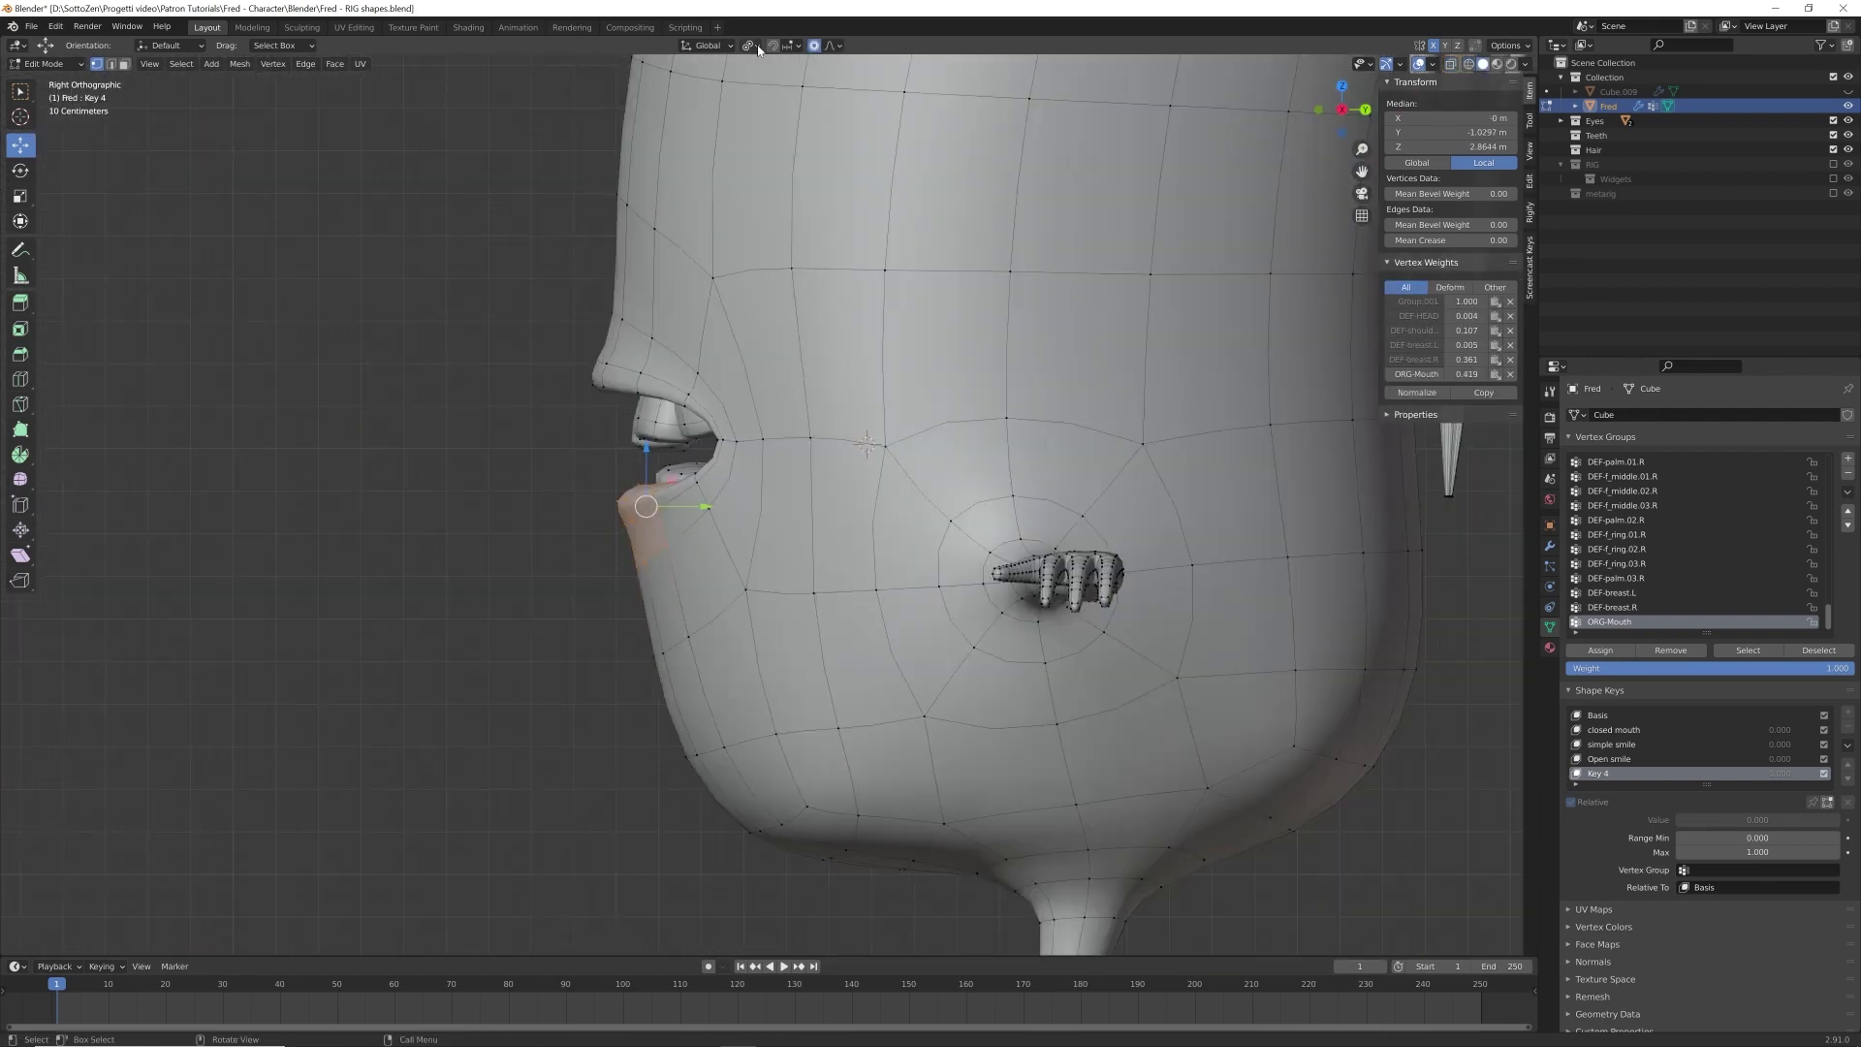
pyautogui.click(752, 45)
pyautogui.click(776, 98)
pyautogui.press('r')
pyautogui.scroll(-10, 1131, 415)
pyautogui.click(1103, 347)
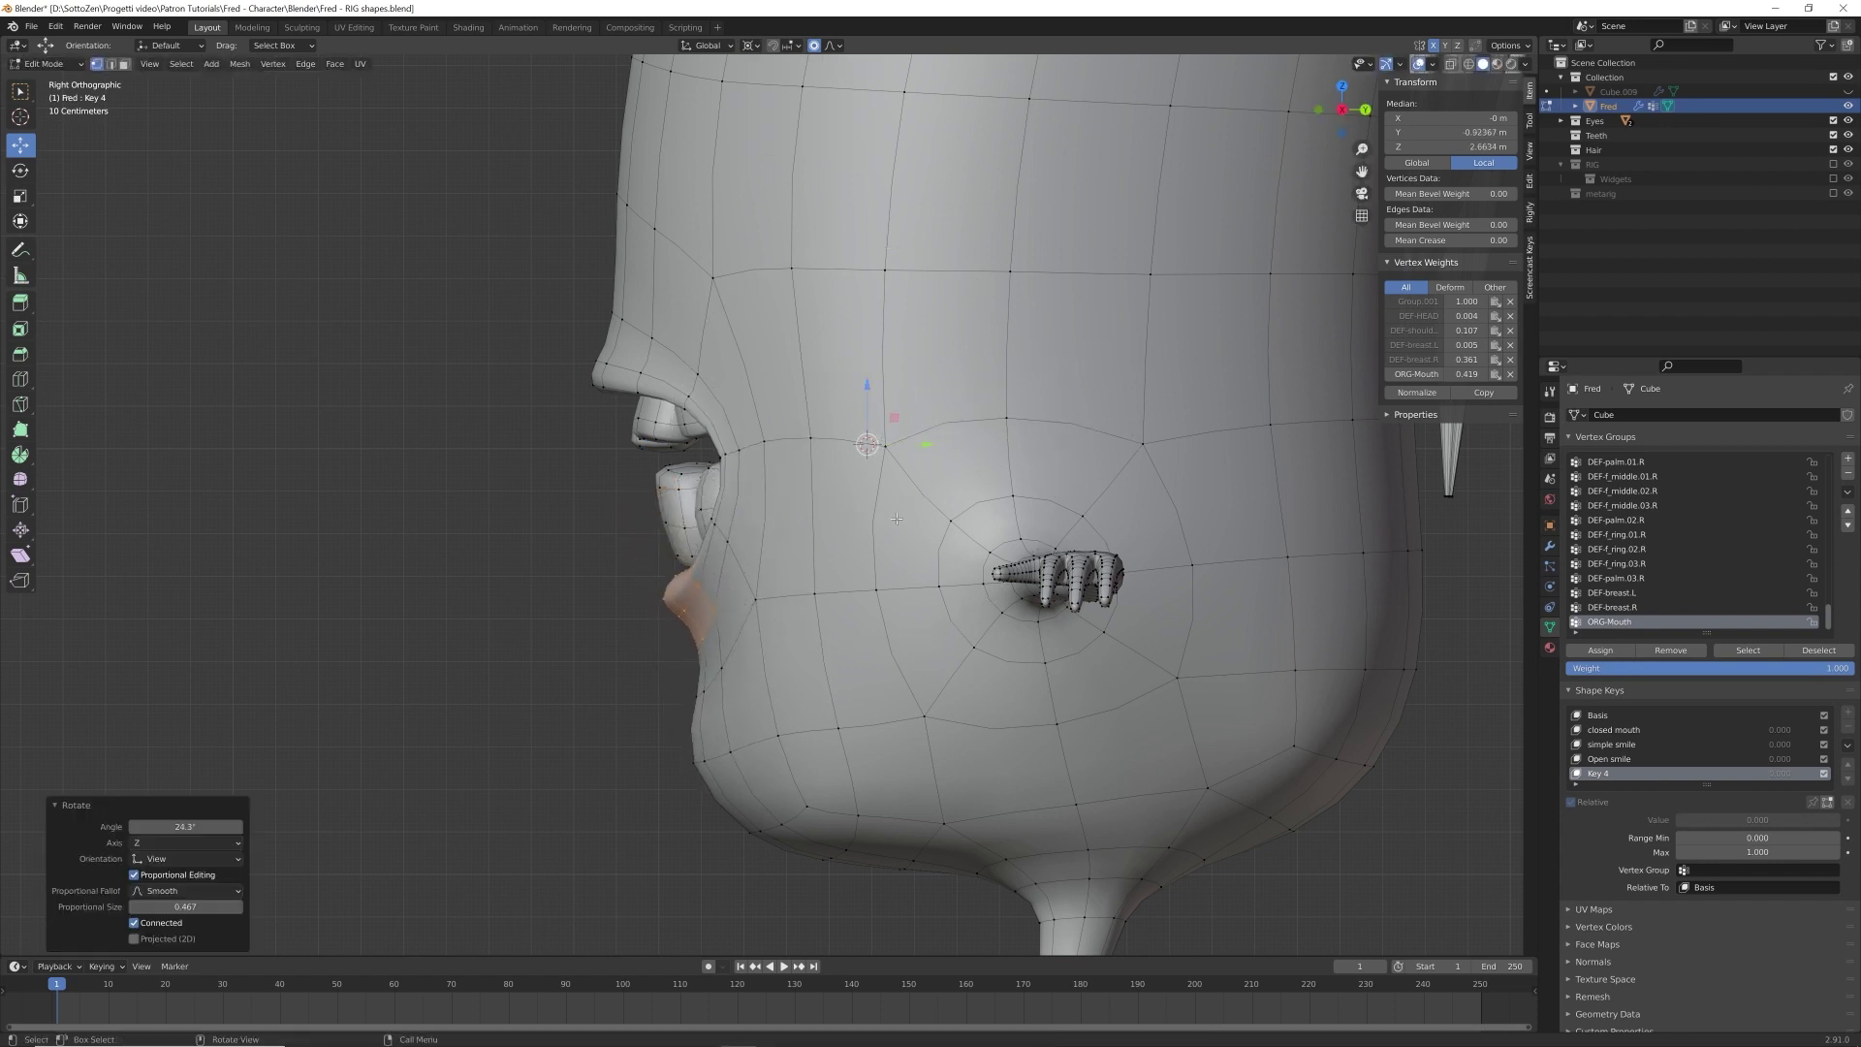
# - Move the lower lip about 0.048 m forward and 0.142 m down with proportional size 0.467
pyautogui.press('g')
pyautogui.click(874, 584)
pyautogui.press('KP_1')
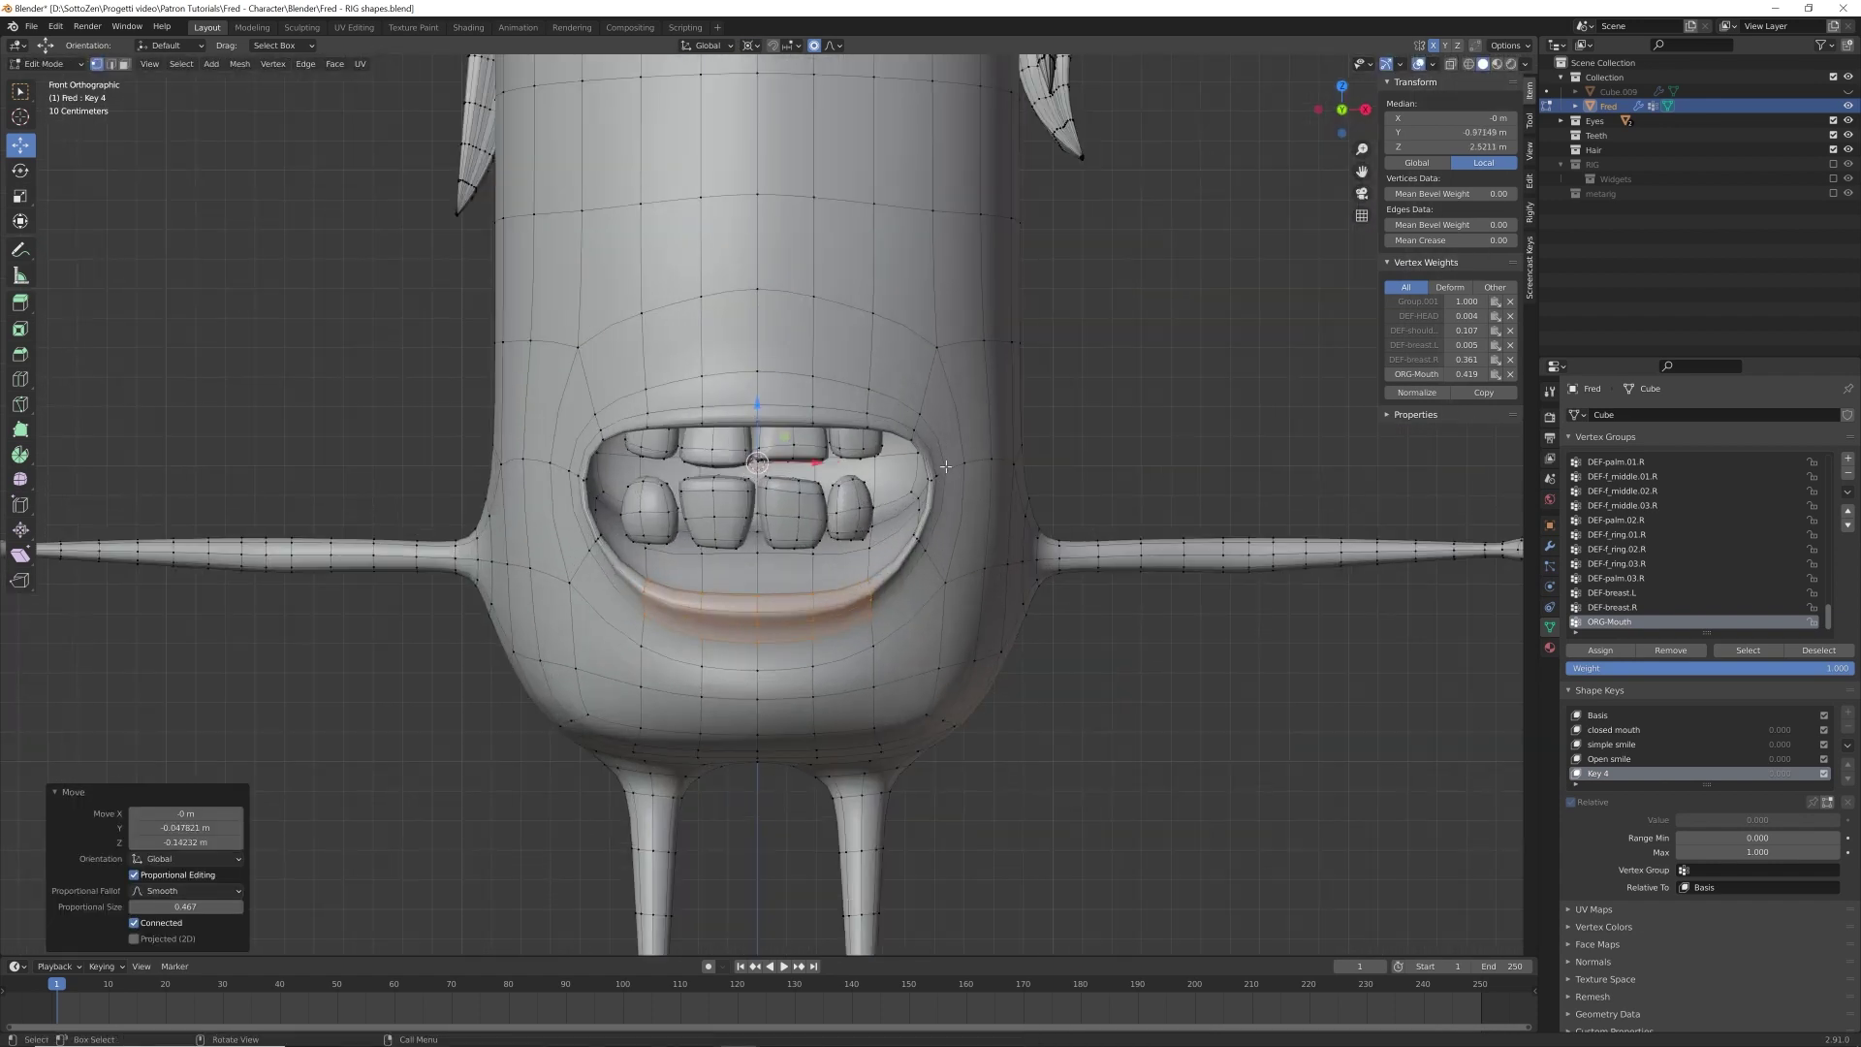
# - Box-select the lower mouth-side vertices on both sides and move them down about 0.1 m with proportional size 0.350
pyautogui.press('KP_3')
pyautogui.hotkey('shift', 'z')
pyautogui.scroll(3, 844, 524)
pyautogui.moveTo(665, 549); pyautogui.dragTo(716, 590)
pyautogui.press('KP_1')
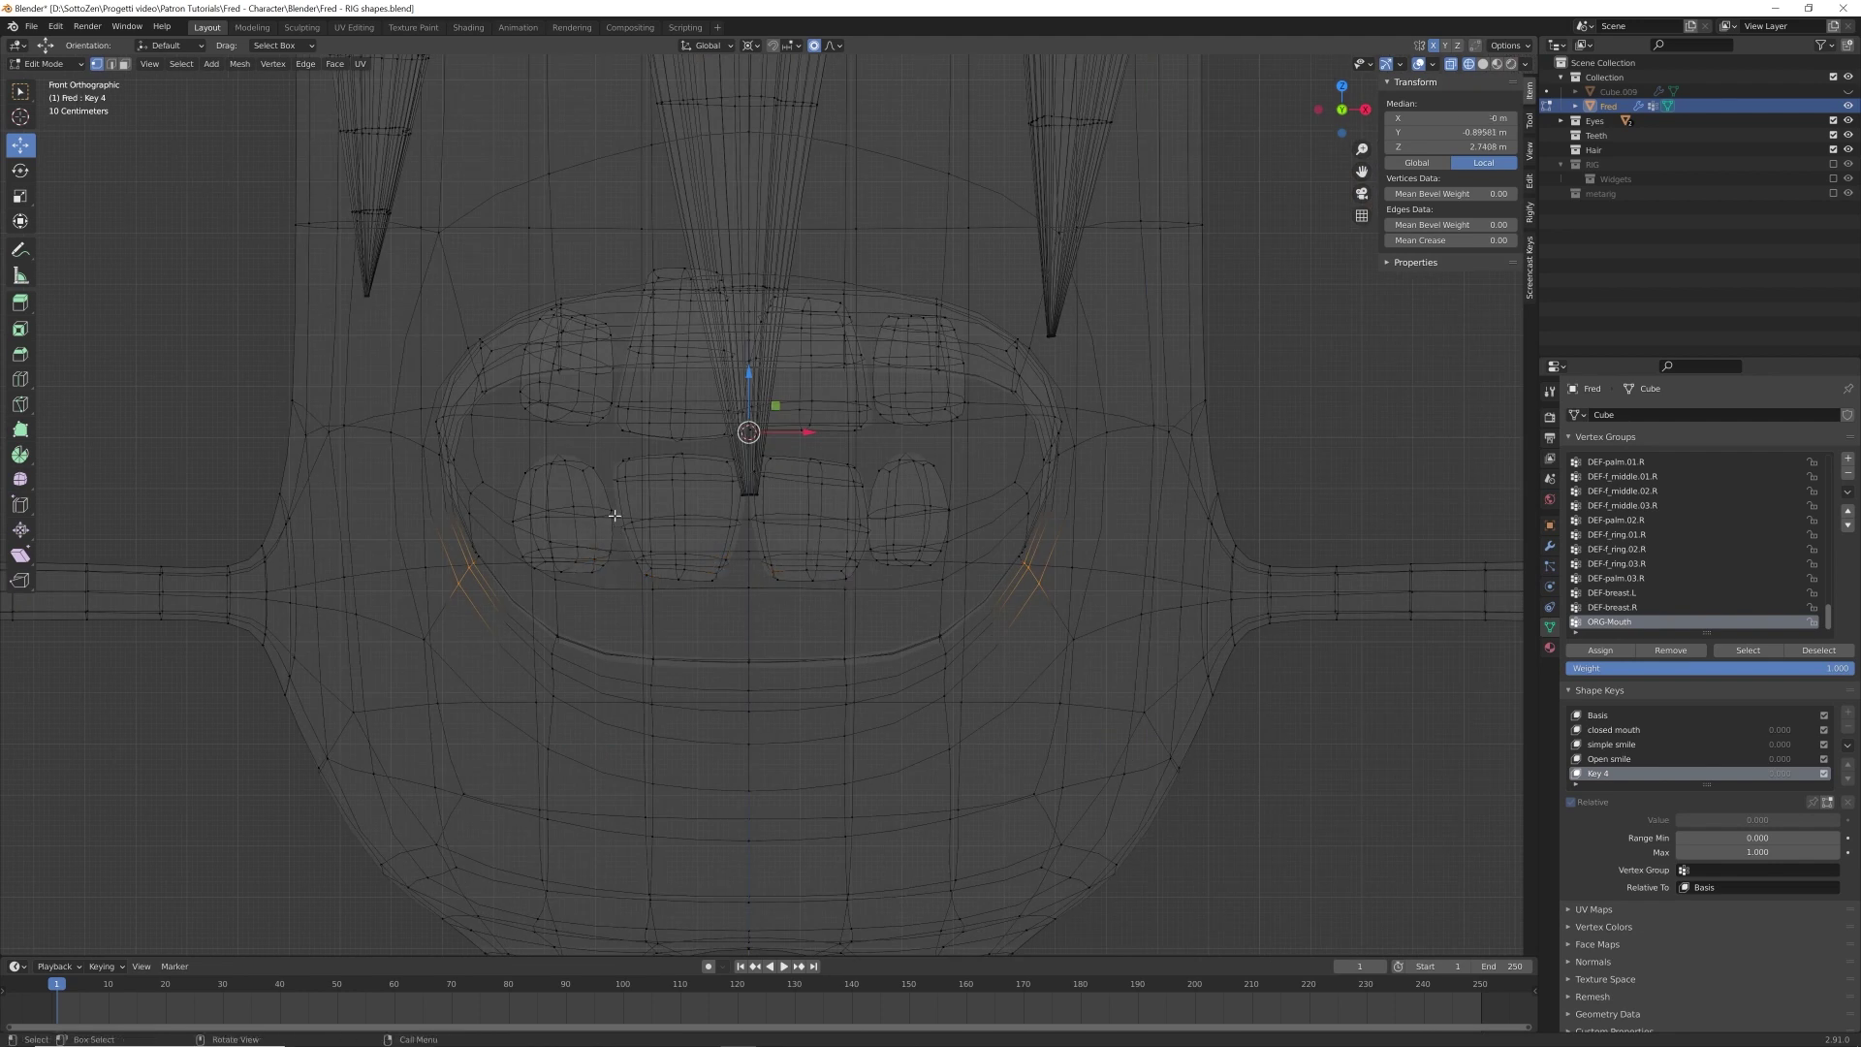
pyautogui.press('KP_3')
pyautogui.hotkey('shift', 'z')
pyautogui.press('g')
pyautogui.click(1102, 507)
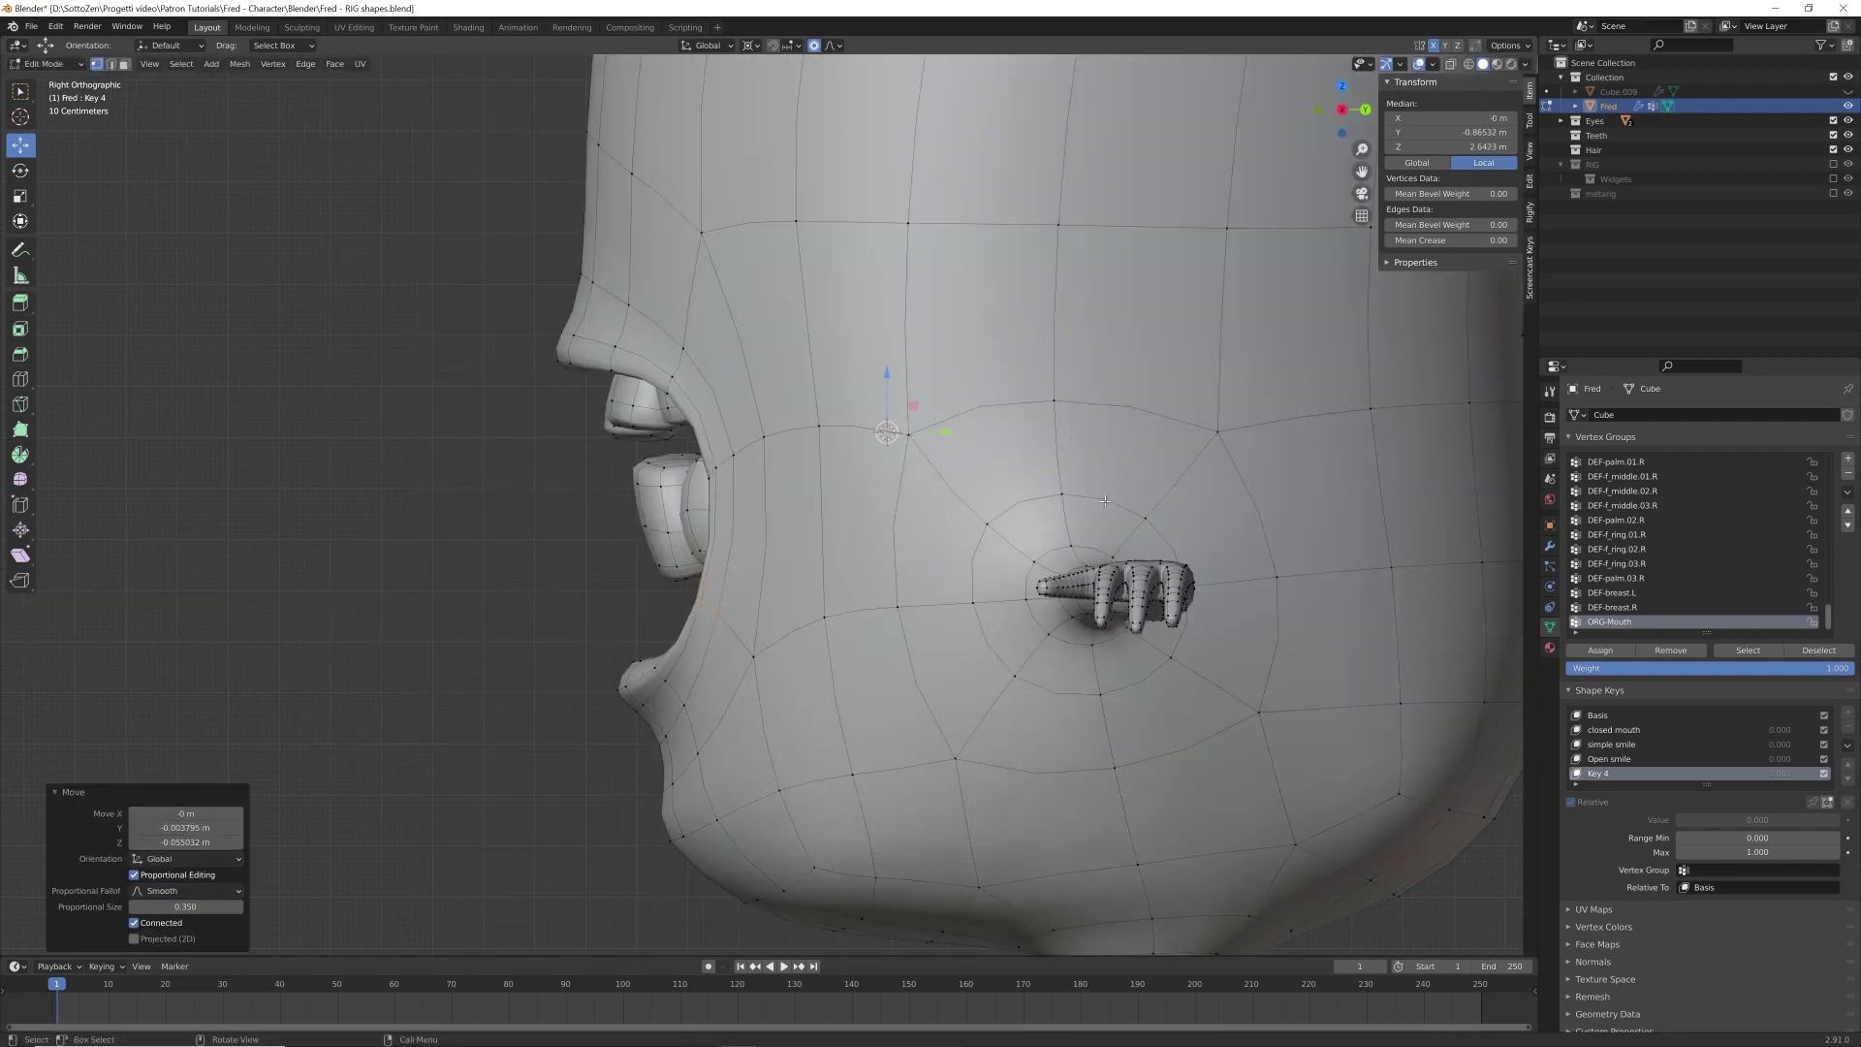
# - Clear the selection and circle-select the front upper-lip vertices in right side view
pyautogui.hotkey('shift', 'z')
pyautogui.hotkey('alt', 'a')
pyautogui.press('c')
pyautogui.moveTo(602, 345); pyautogui.dragTo(587, 291)
pyautogui.rightClick(621, 334)
pyautogui.press('KP_1')
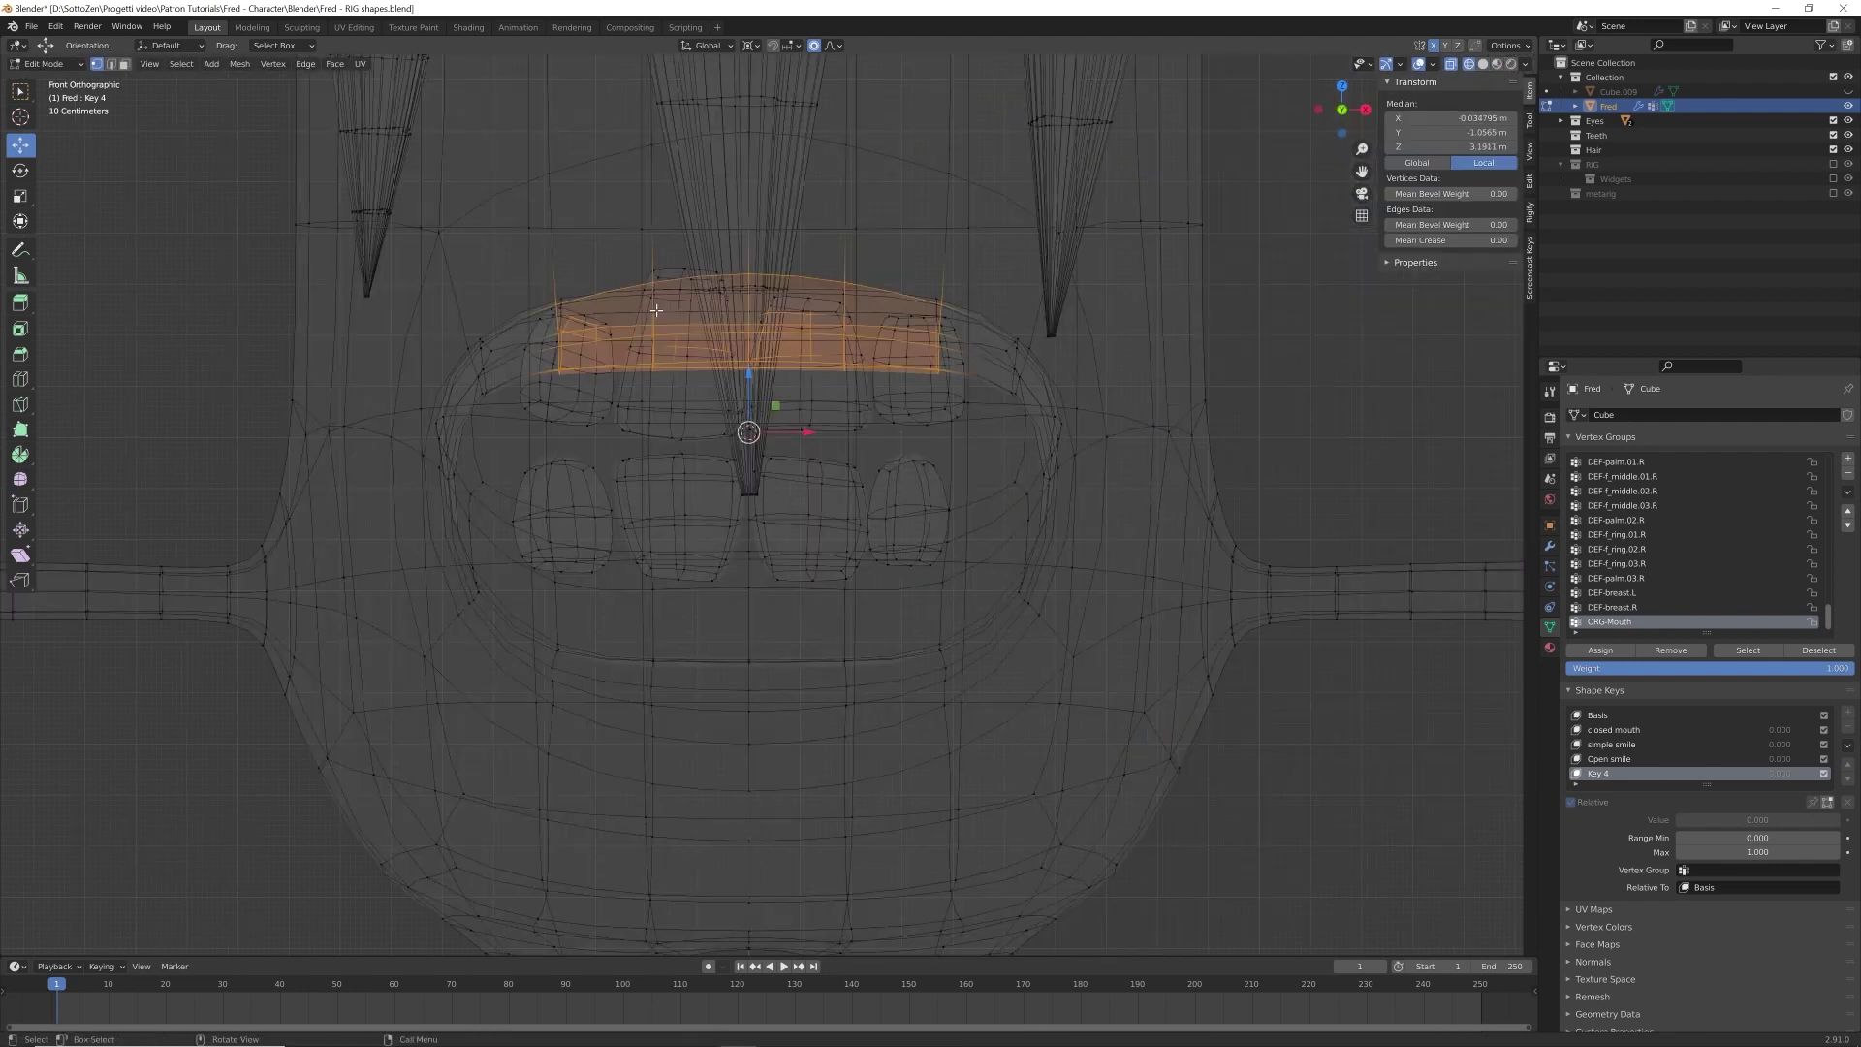
# - Refine the upper-lip selection with circle select so it is symmetrical about the centre
pyautogui.moveTo(657, 312); pyautogui.dragTo(640, 239, button='middle')
pyautogui.press('c')
pyautogui.press('c')
pyautogui.moveTo(668, 352)
pyautogui.mouseDown(button='middle')
pyautogui.moveTo(465, 277)
pyautogui.moveTo(669, 388)
pyautogui.moveTo(686, 460)
pyautogui.moveTo(687, 445)
pyautogui.mouseUp(button='middle')
pyautogui.middleClick(457, 301)
pyautogui.rightClick(457, 301)
pyautogui.scroll(1, 687, 461)
pyautogui.rightClick(609, 450)
pyautogui.moveTo(609, 450); pyautogui.dragTo(417, 455, button='middle')
pyautogui.scroll(-3, 609, 450)
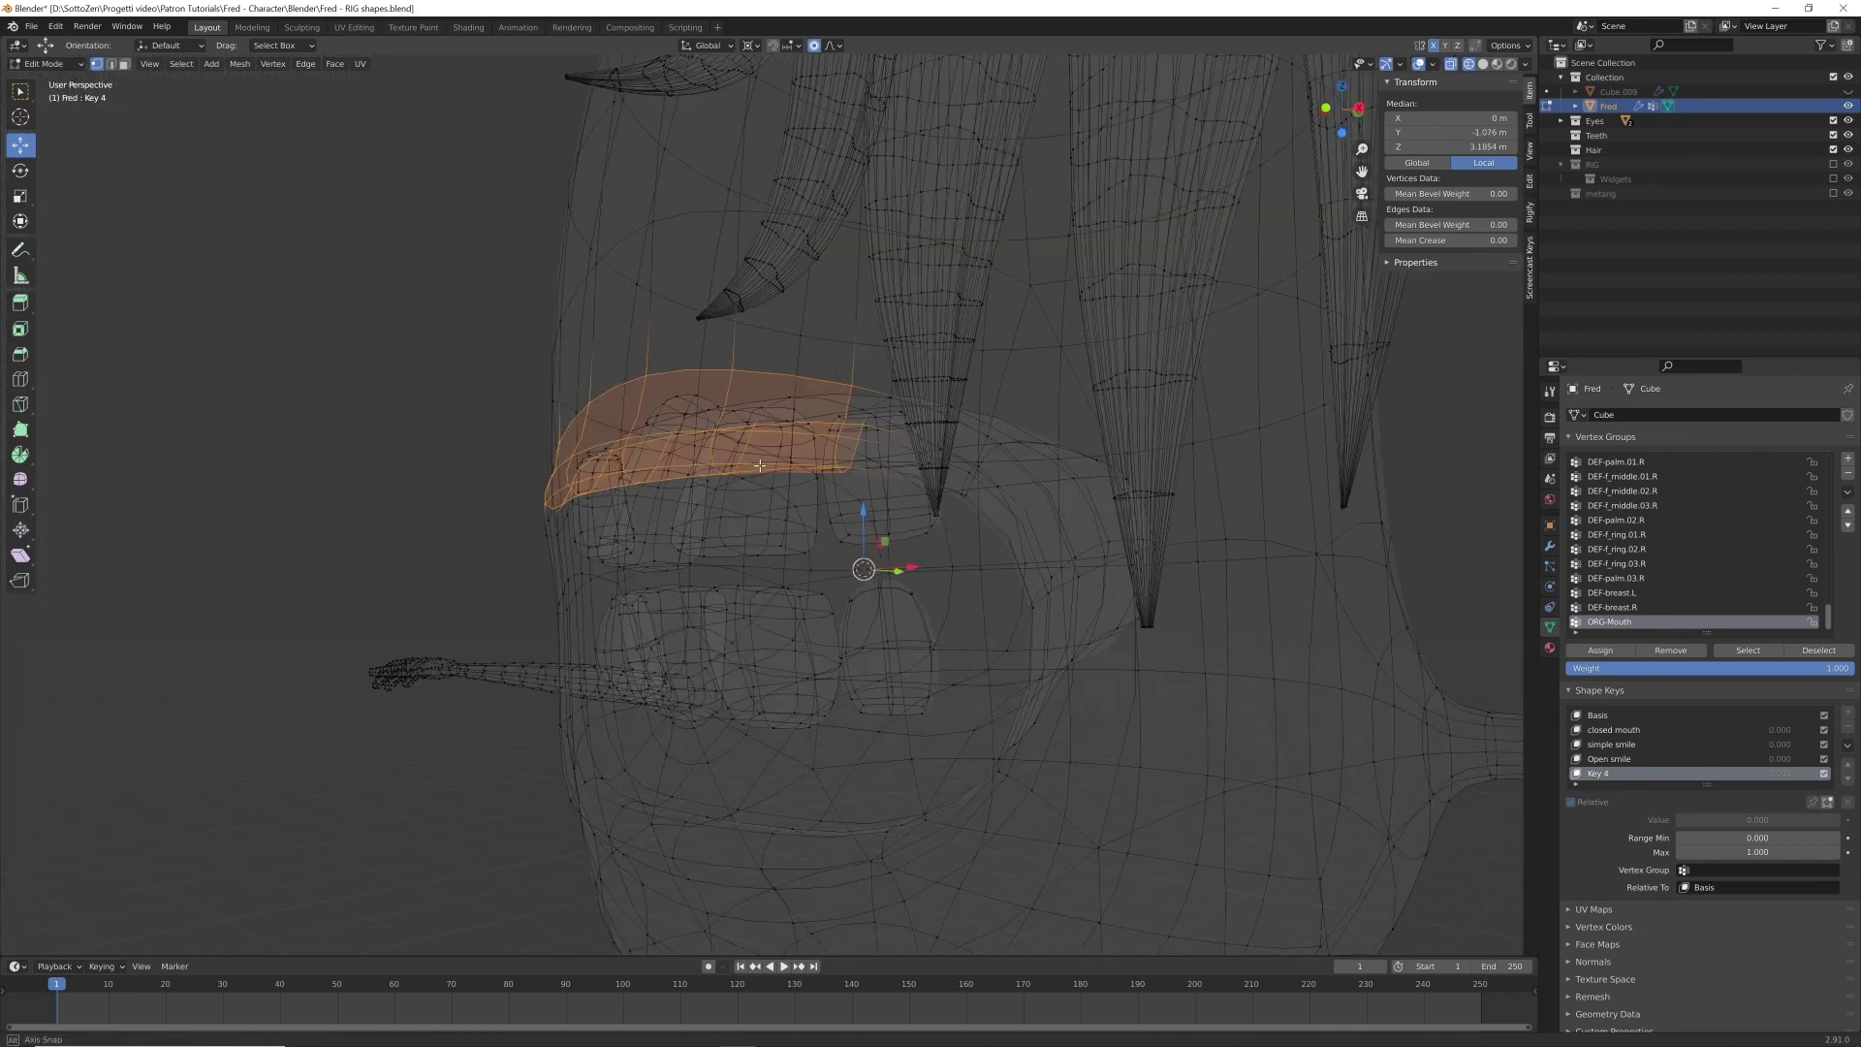
# - Rotate the upper lip upward about 9.6° in side view and move it about 0.048 m forward and 0.068 m up
pyautogui.press('KP_3')
pyautogui.hotkey('shift', 'z')
pyautogui.press('r')
pyautogui.click(1072, 523)
pyautogui.press('g')
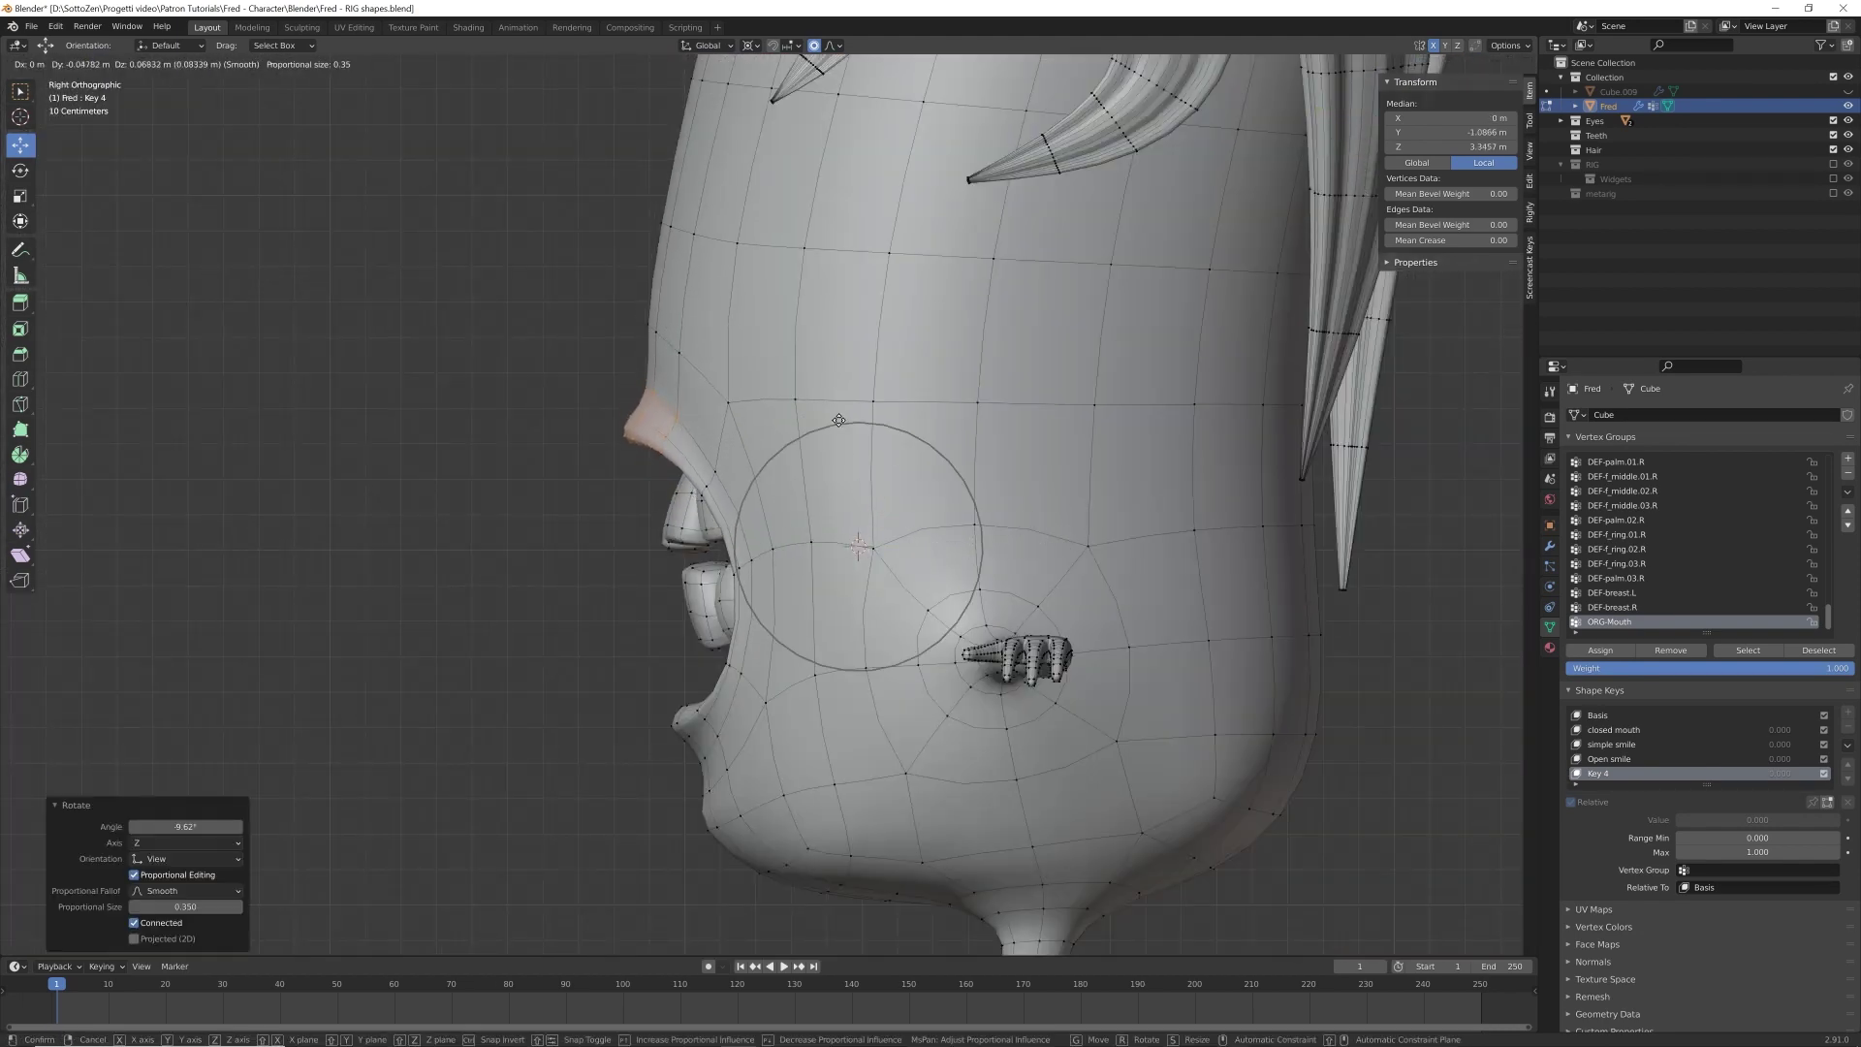
pyautogui.click(839, 420)
# - Select the central lower-lip faces and move them down about 0.11 m with proportional size 0.239
pyautogui.press('KP_1')
pyautogui.scroll(1, 876, 581)
pyautogui.click(790, 692)
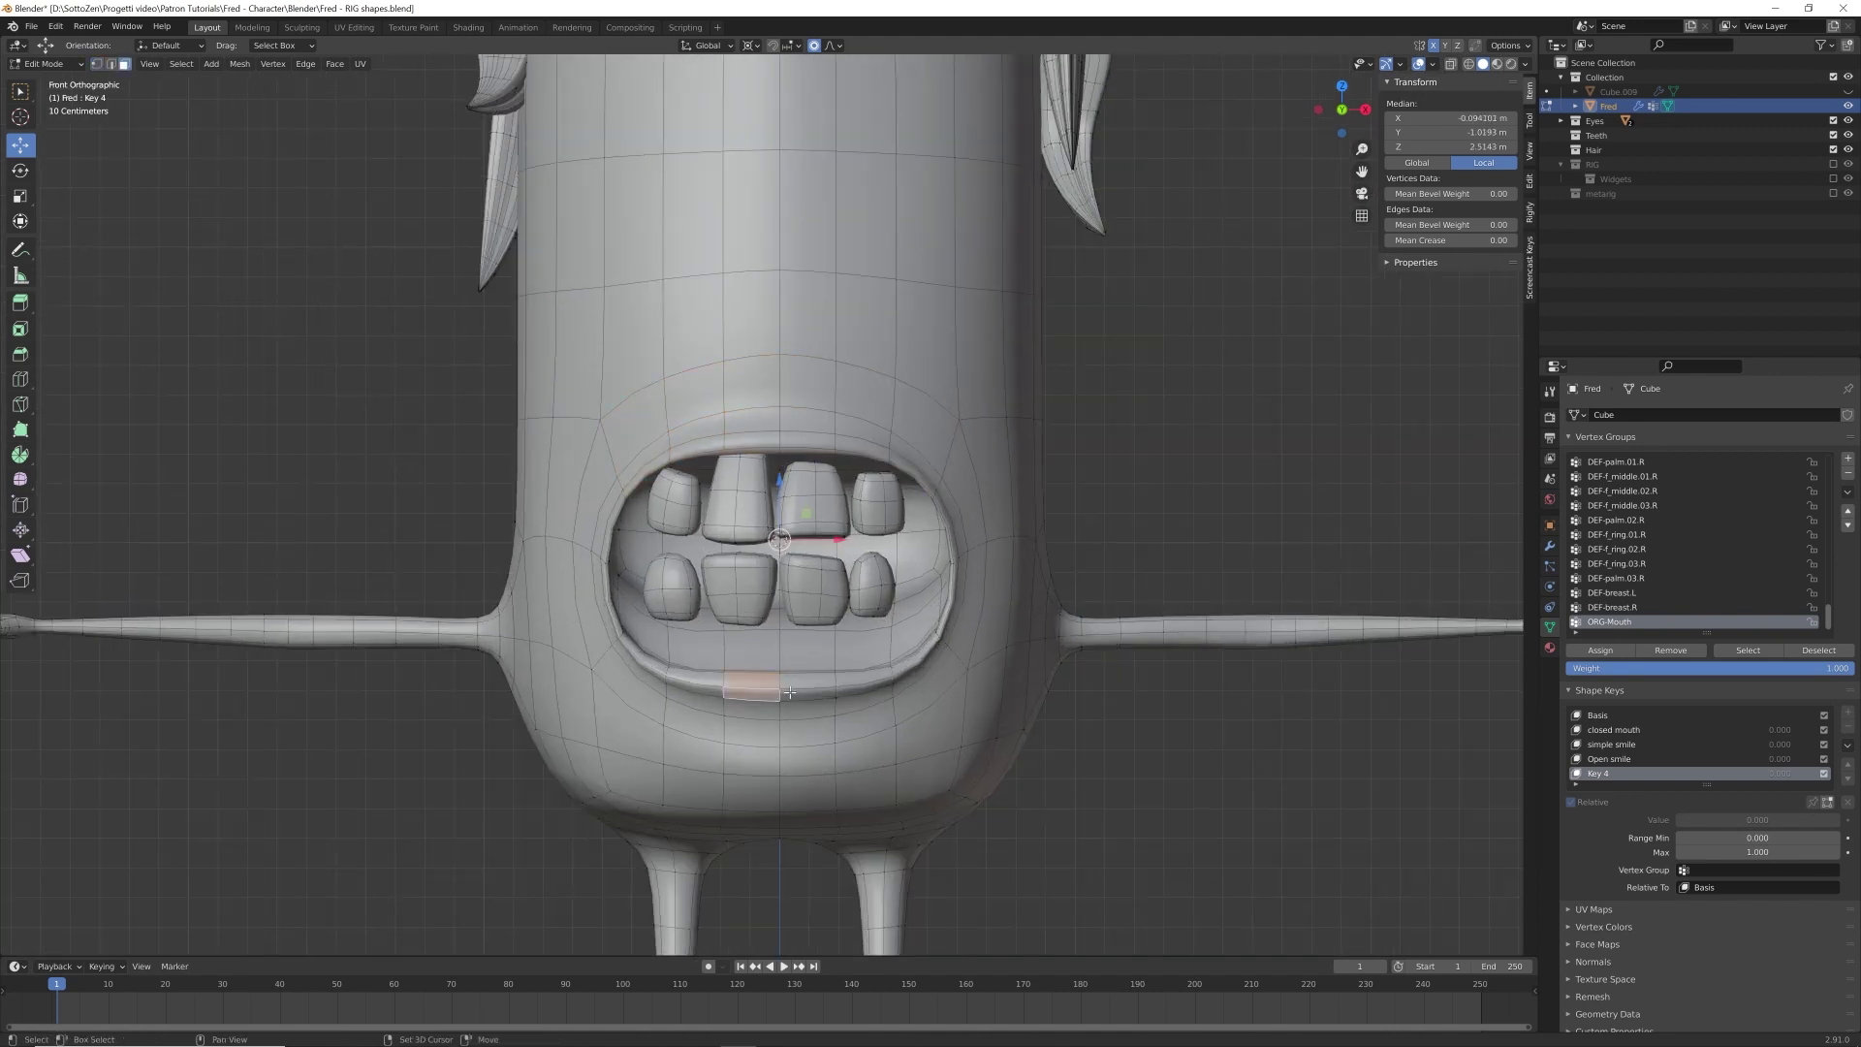
pyautogui.press('g')
pyautogui.click(802, 665)
pyautogui.moveTo(801, 665); pyautogui.dragTo(686, 665, button='middle')
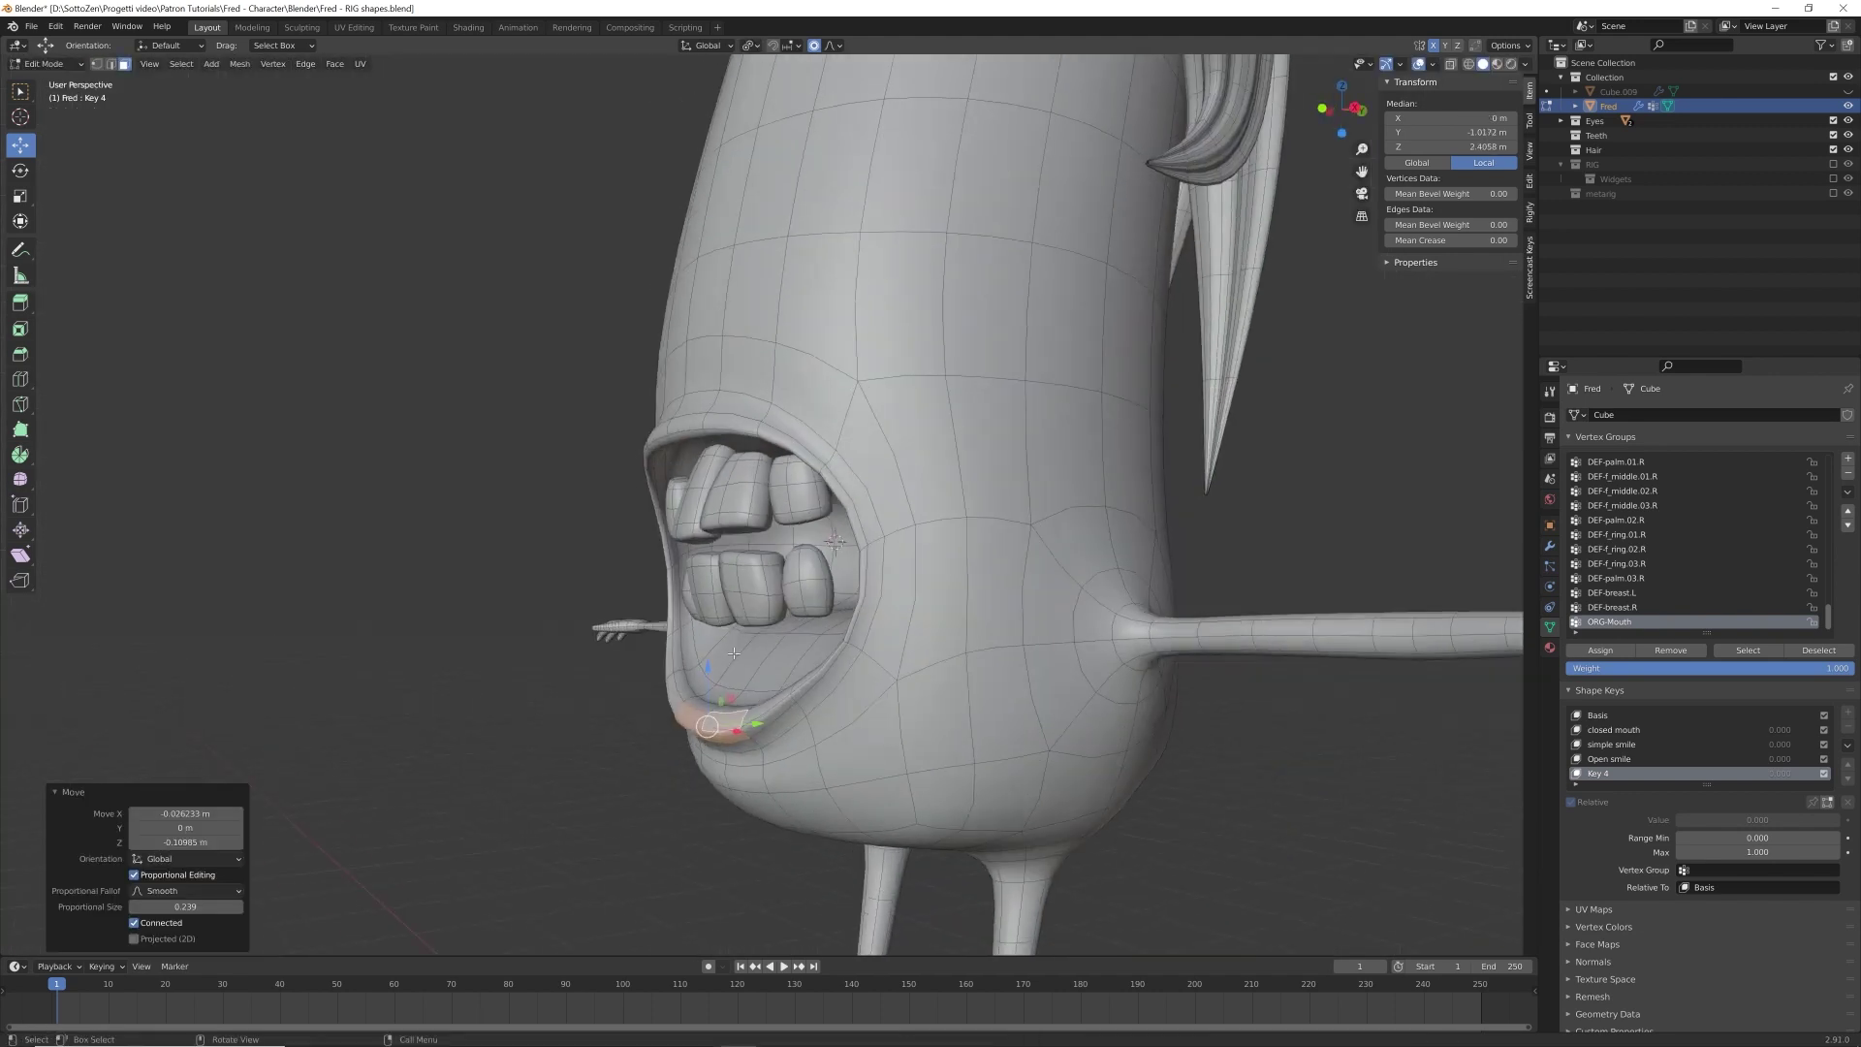
# - In edge select mode, rotate an inner lower-mouth edge around the global X axis with proportional size about 0.24
pyautogui.press('2')
pyautogui.click(813, 628)
pyautogui.moveTo(812, 627); pyautogui.dragTo(762, 626, button='middle')
pyautogui.press('r')
pyautogui.press('x')
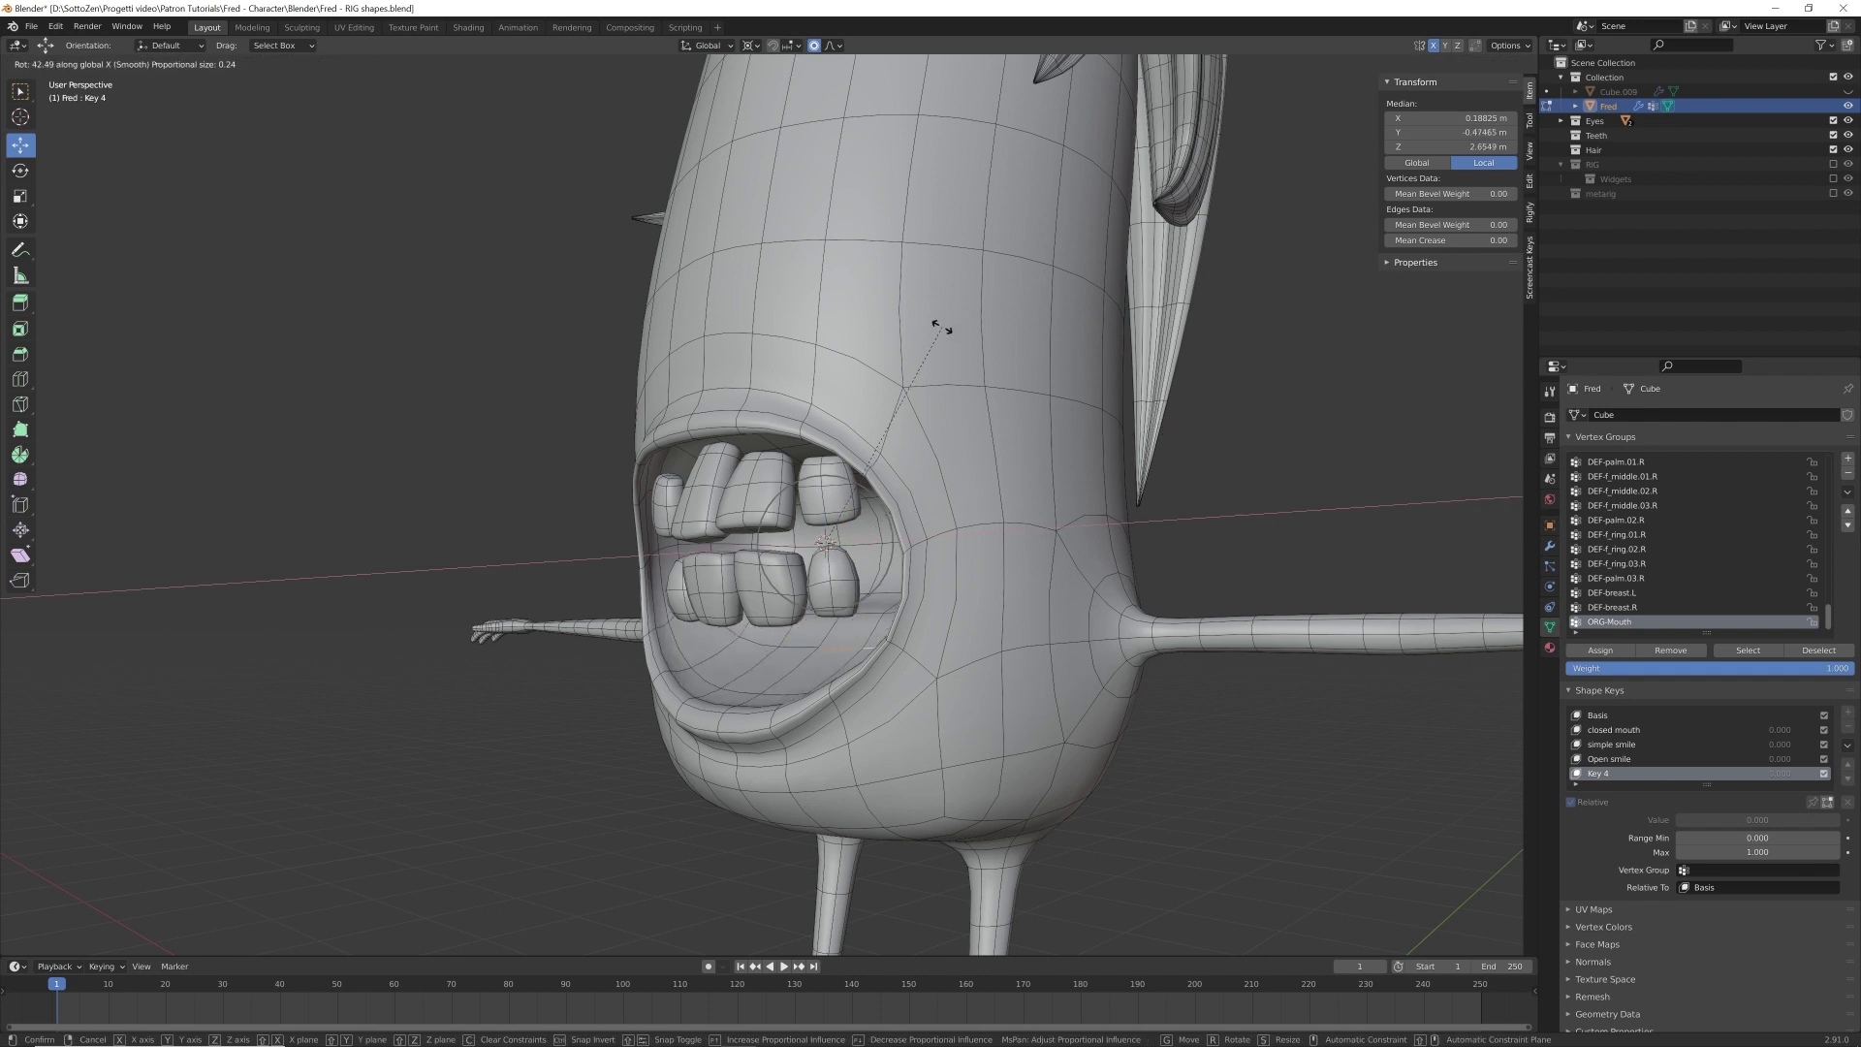
pyautogui.click(978, 407)
pyautogui.moveTo(978, 407); pyautogui.dragTo(1003, 423, button='middle')
# - Select an edge nearer the lower lip and rotate it around the global X axis with proportional size about 0.10
pyautogui.click(835, 696)
pyautogui.press('r')
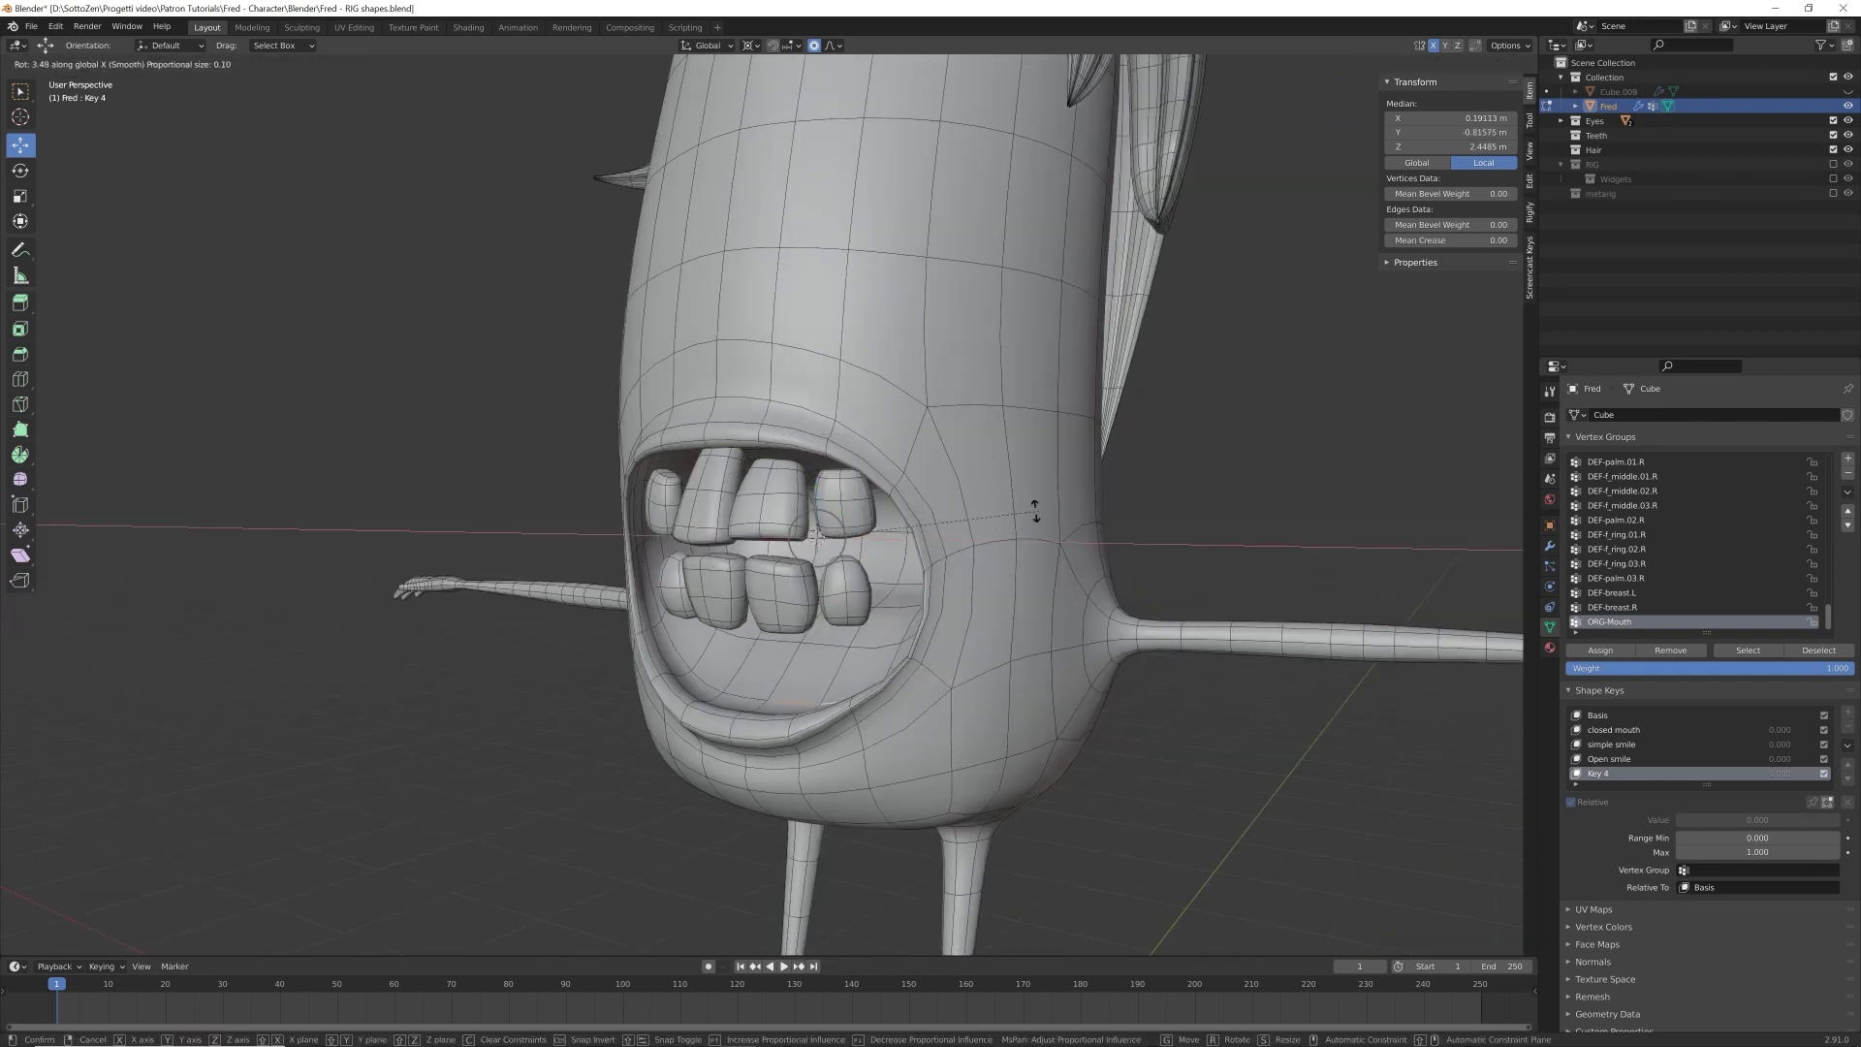
pyautogui.click(1008, 567)
pyautogui.moveTo(931, 568); pyautogui.dragTo(1001, 572, button='middle')
# - Select two edges on the inner mouth floor and rotate them about 9.1° around the global X axis with proportional size 0.102
pyautogui.click(834, 655)
pyautogui.keyDown('shift'); pyautogui.click(840, 620); pyautogui.keyUp('shift')
pyautogui.moveTo(840, 620); pyautogui.dragTo(751, 610, button='middle')
pyautogui.press('r')
pyautogui.press('x')
pyautogui.click(1096, 498)
# - Move the selected mouth-floor edges about 0.011 m back and 0.219 m down in side view
pyautogui.press('KP_3')
pyautogui.hotkey('shift', 'z')
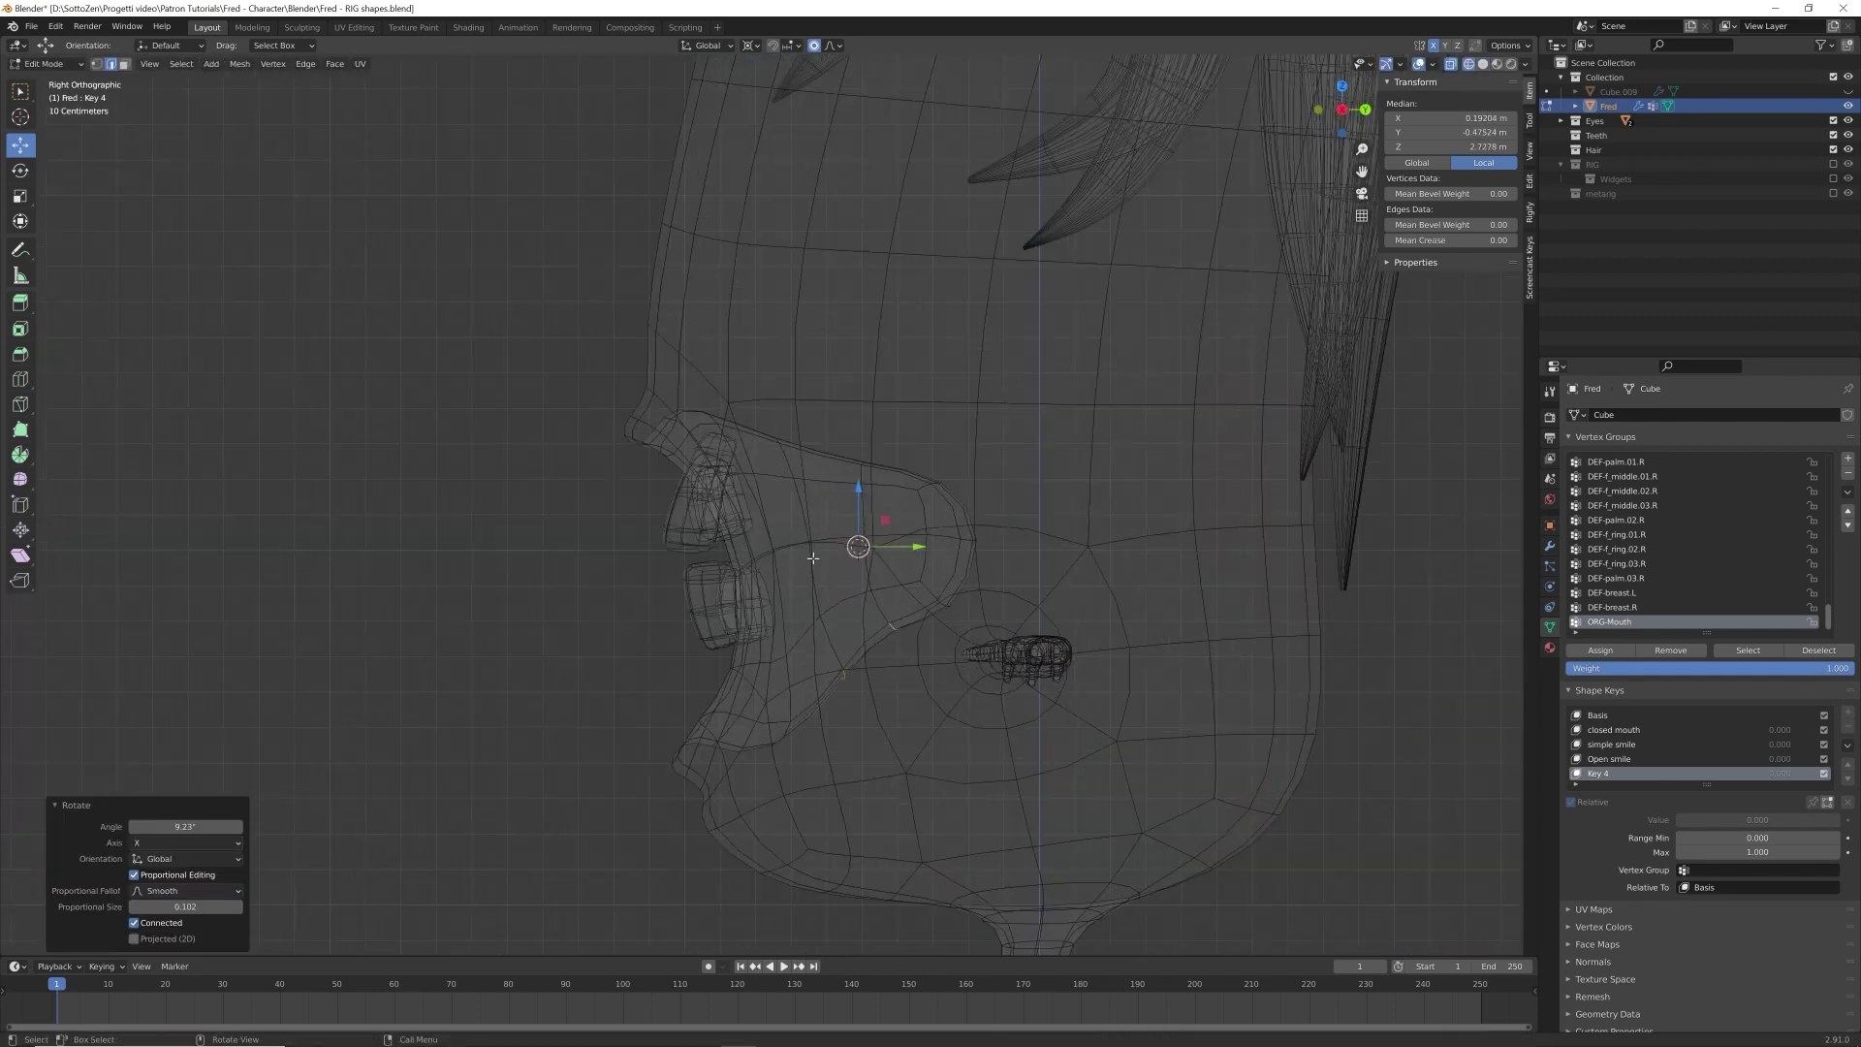
pyautogui.press('g')
pyautogui.click(782, 673)
pyautogui.hotkey('shift', 'z')
pyautogui.moveTo(781, 673)
pyautogui.mouseDown(button='middle')
pyautogui.moveTo(1001, 651)
pyautogui.moveTo(1013, 632)
pyautogui.mouseUp(button='middle')
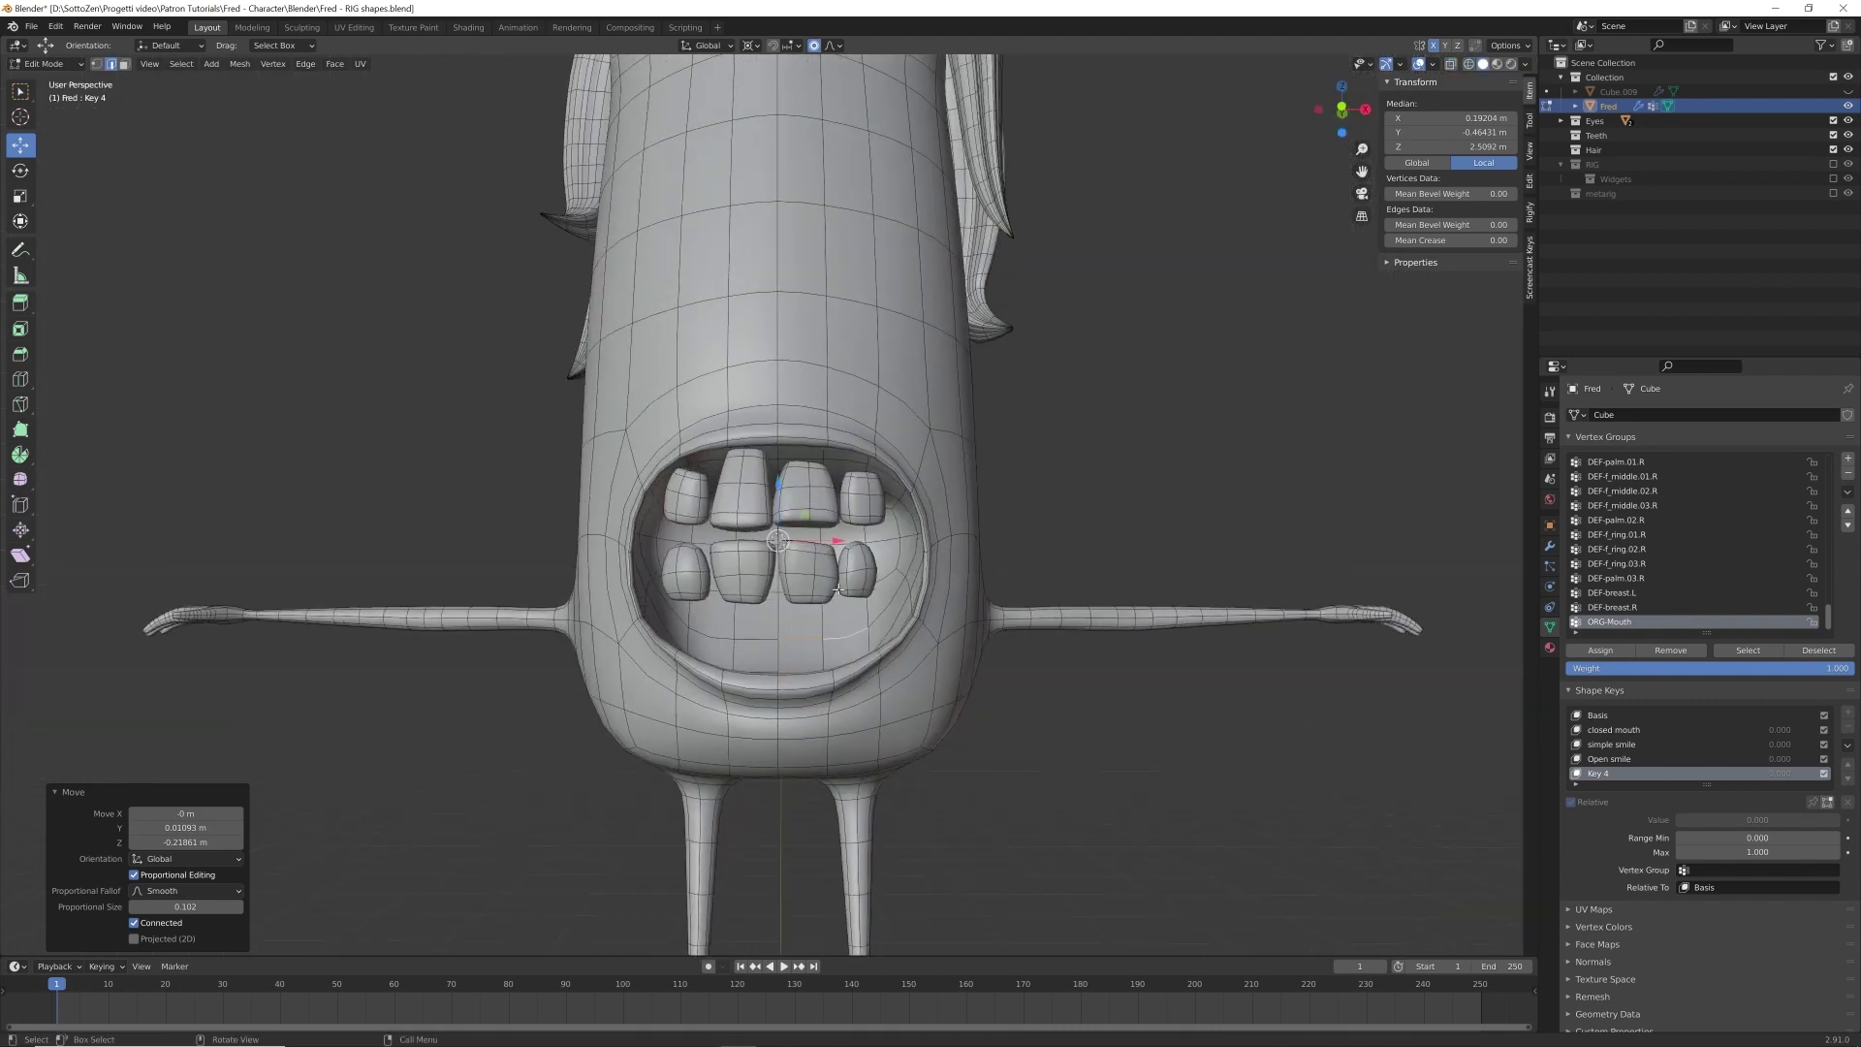
# - Select the linked geometry of all four lower teeth and move them down about 0.288 m along Z without proportional editing
pyautogui.hotkey('ctrl', 'l')
pyautogui.press('KP_1')
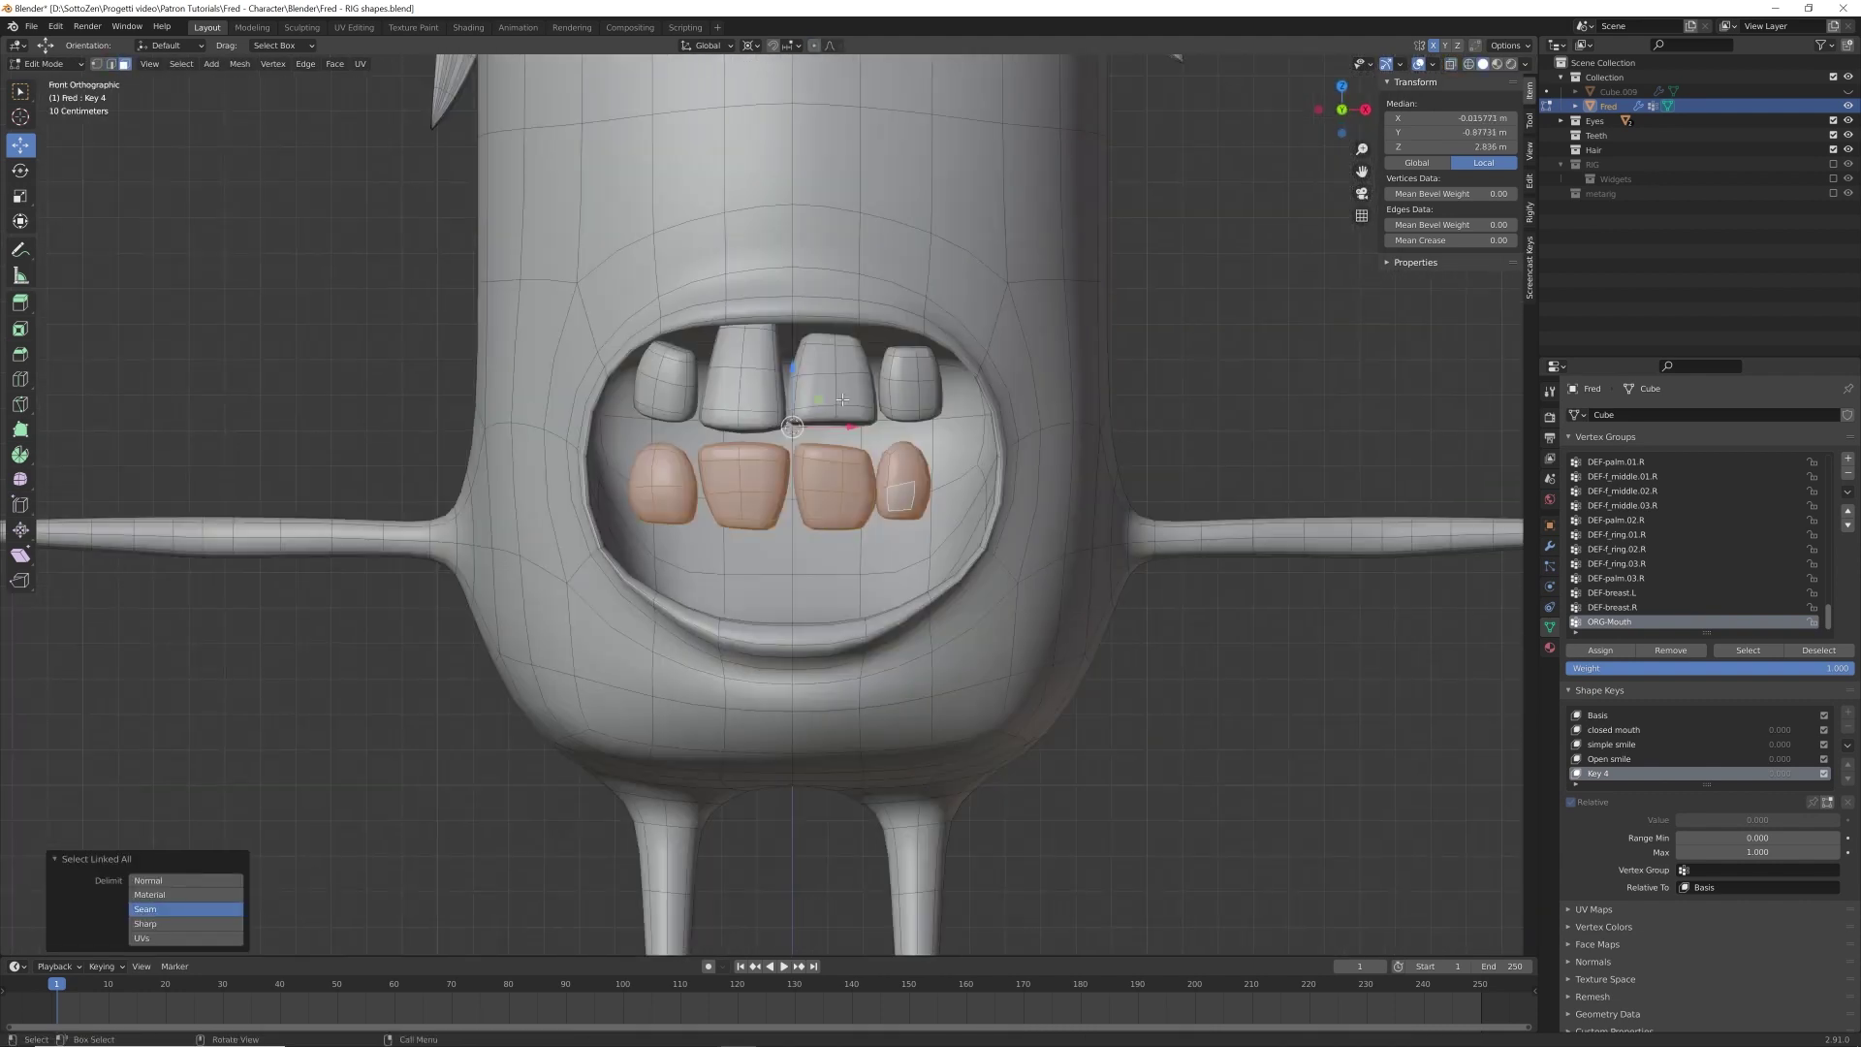
pyautogui.press('g')
pyautogui.rightClick(873, 538)
pyautogui.press('g')
pyautogui.press('z')
pyautogui.click(882, 659)
# - Move the lower teeth about 0.035 m back and 0.028 m down in side view, behind the lower lip
pyautogui.press('KP_3')
pyautogui.hotkey('shift', 'z')
pyautogui.scroll(2, 882, 659)
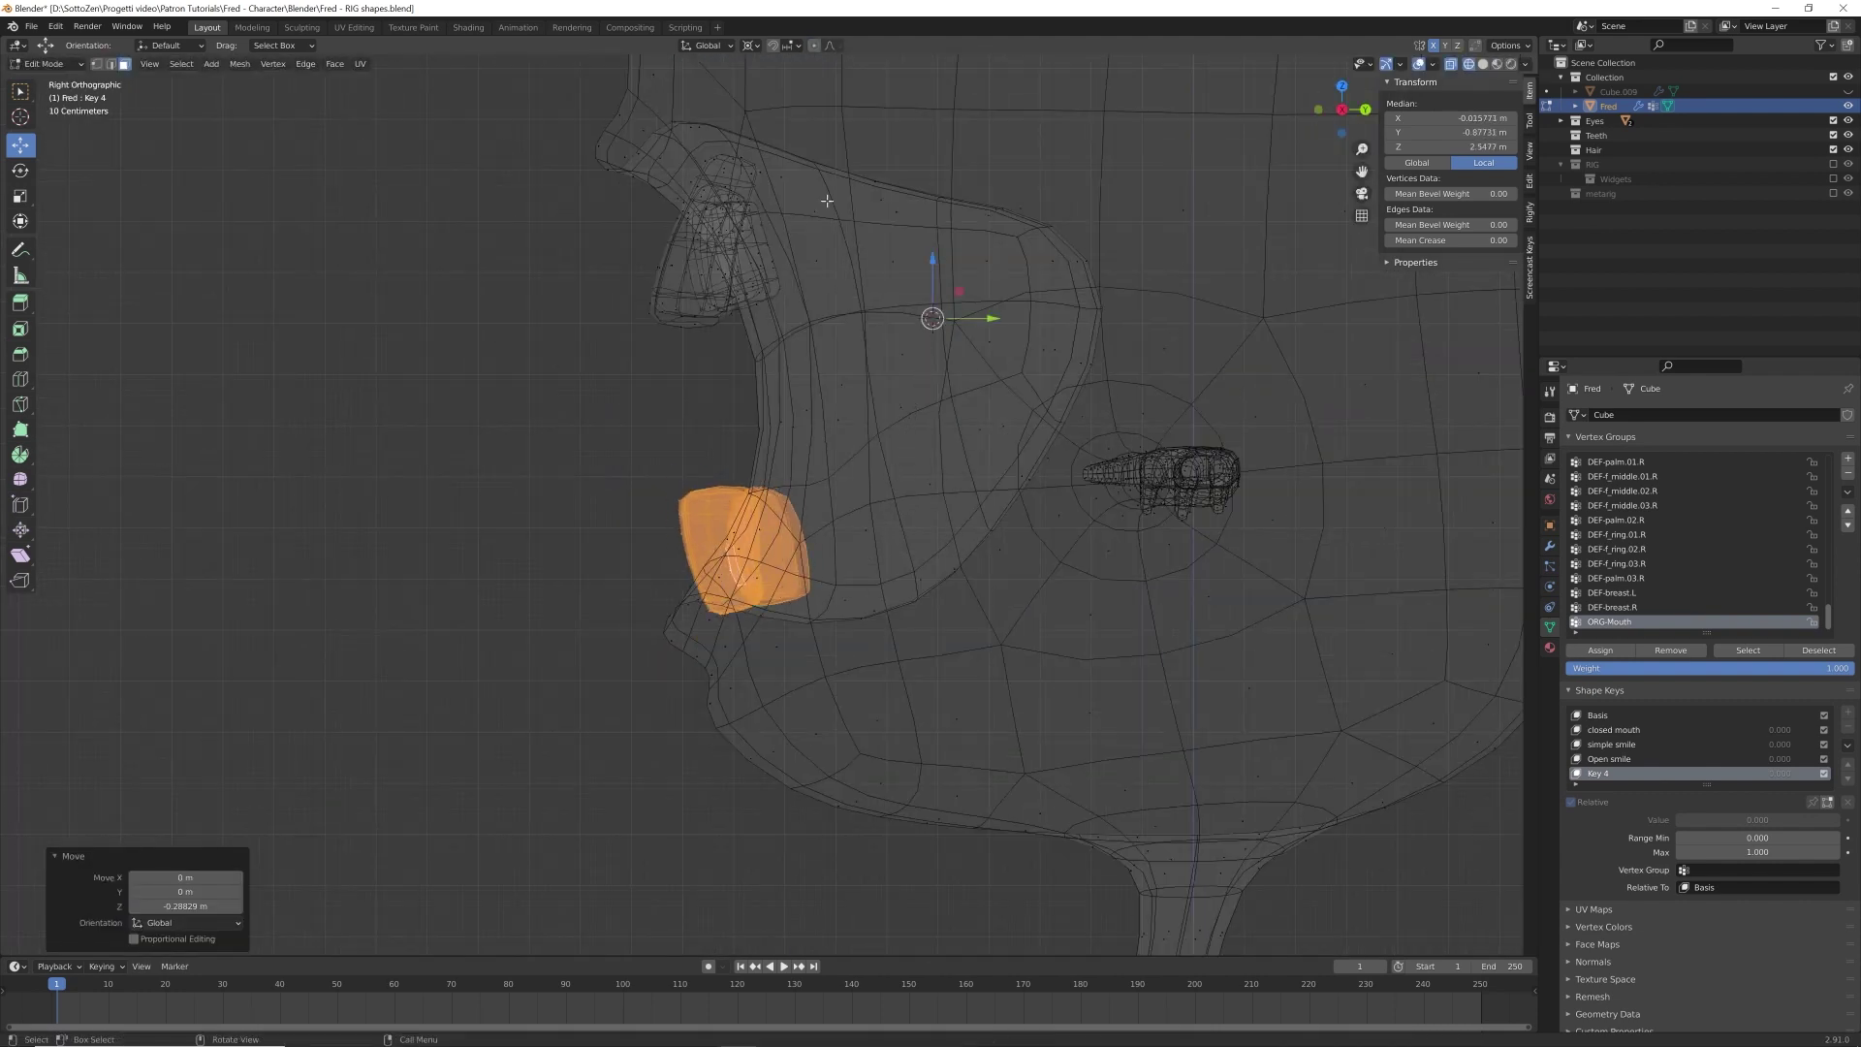
pyautogui.press('g')
pyautogui.click(1030, 533)
pyautogui.press('KP_1')
pyautogui.hotkey('alt', 'z')
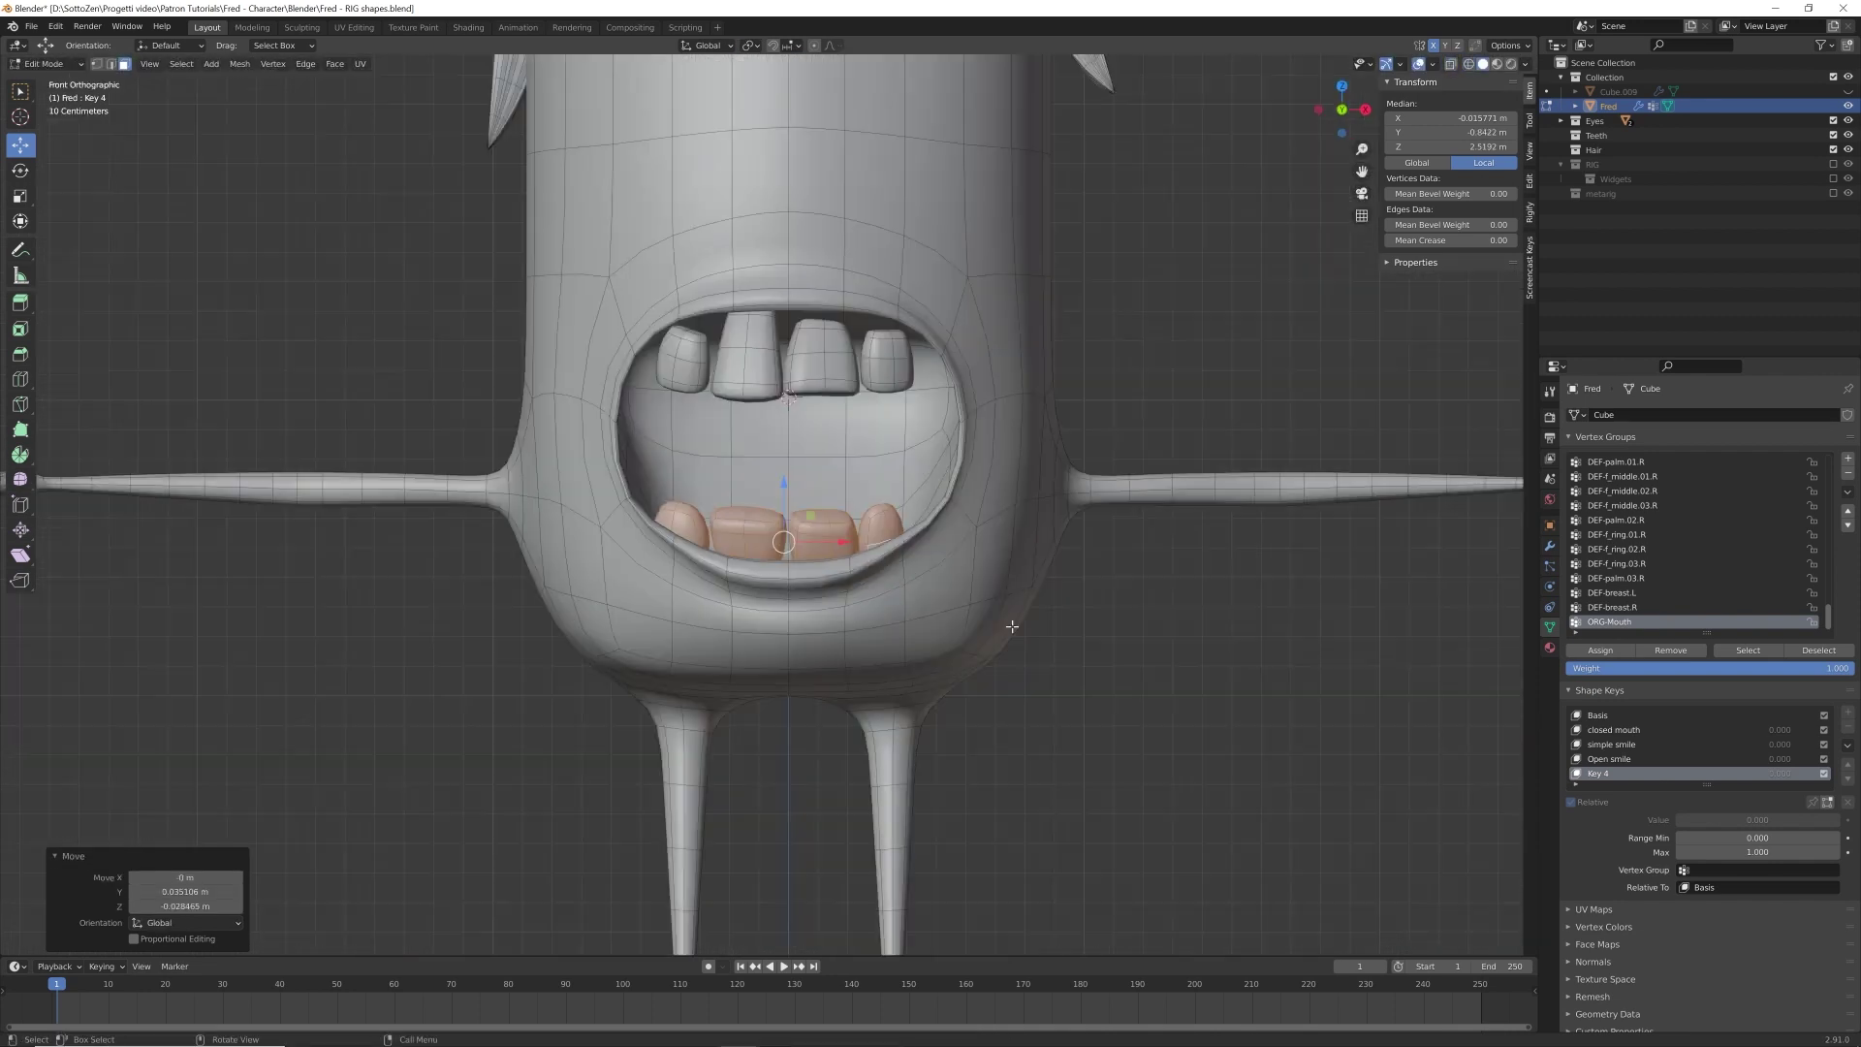
# - Select the linked geometry of all four upper teeth and rotate it around the 3D cursor in side view
pyautogui.click(852, 350)
pyautogui.hotkey('ctrl', 'l')
pyautogui.press('KP_3')
pyautogui.hotkey('alt', 'z')
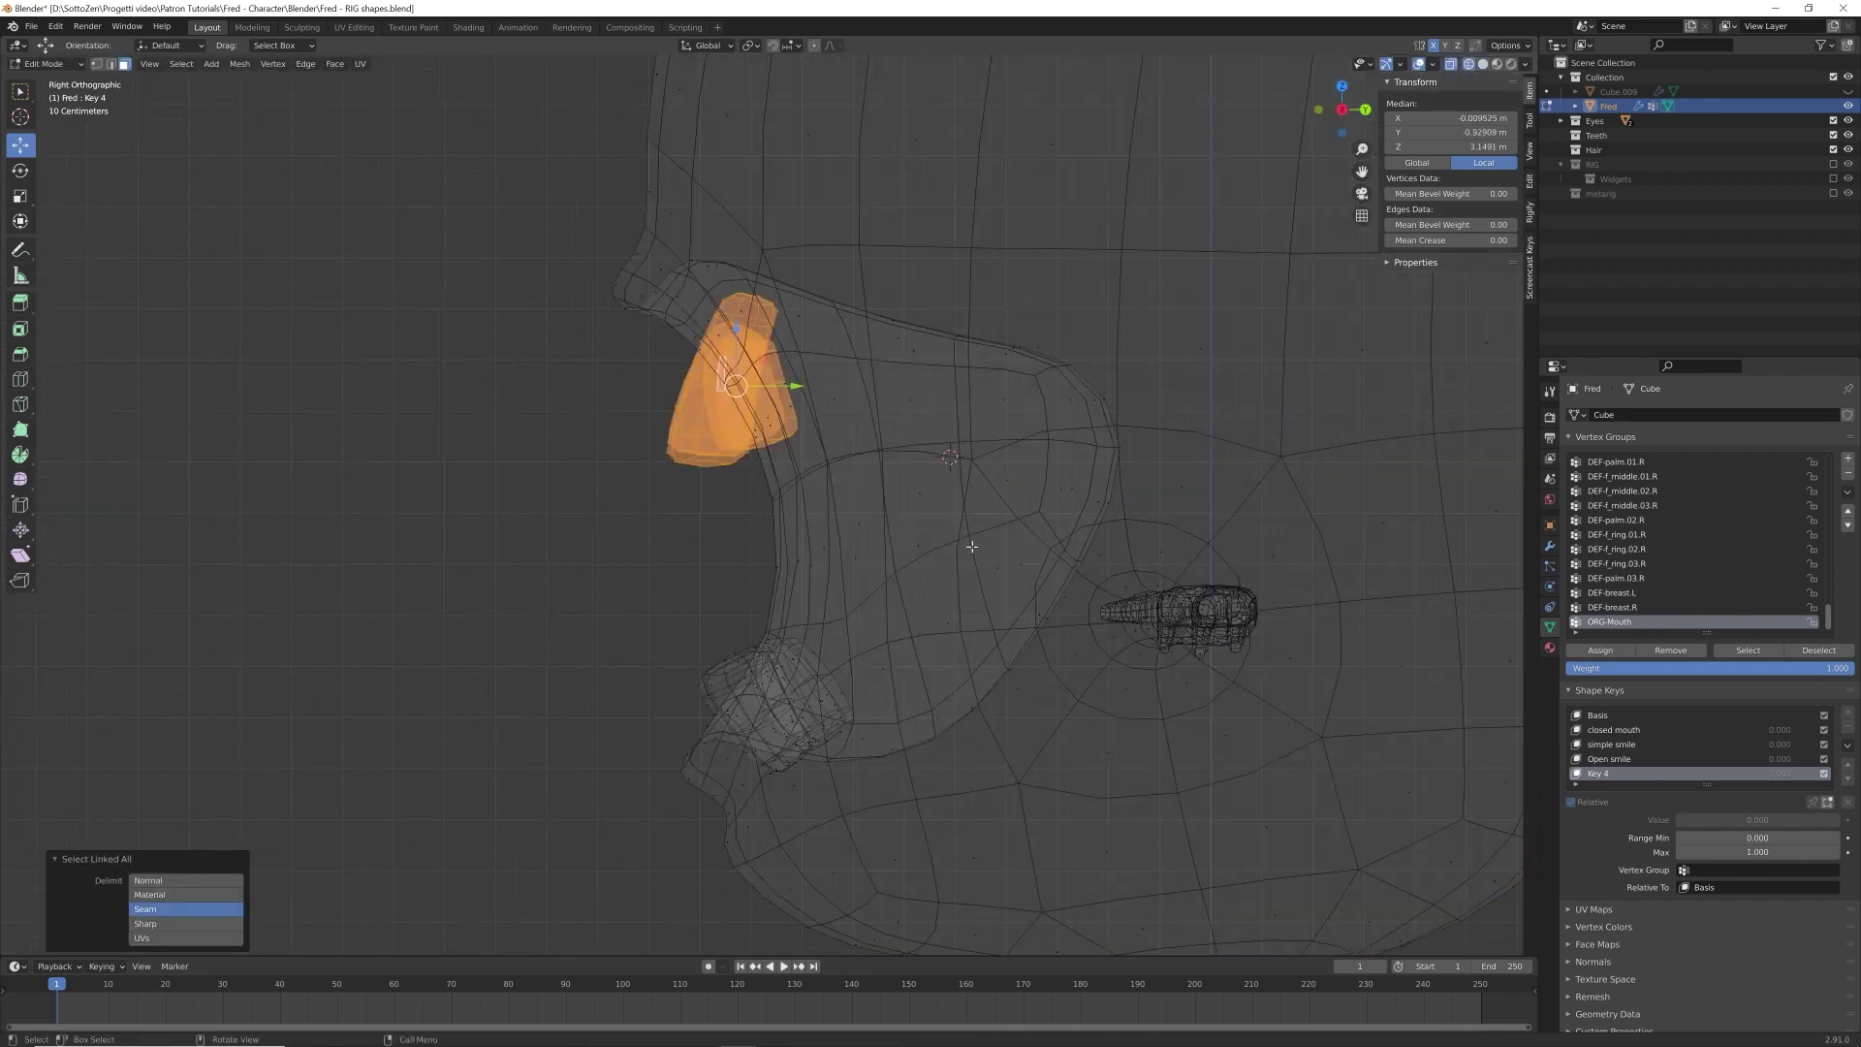
pyautogui.click(773, 79)
pyautogui.press('r')
pyautogui.click(969, 237)
# - Move the upper teeth about 0.046 m forward and 0.017 m up in side view without proportional editing
pyautogui.press('g')
pyautogui.click(955, 296)
pyautogui.press('KP_1')
pyautogui.hotkey('alt', 'z')
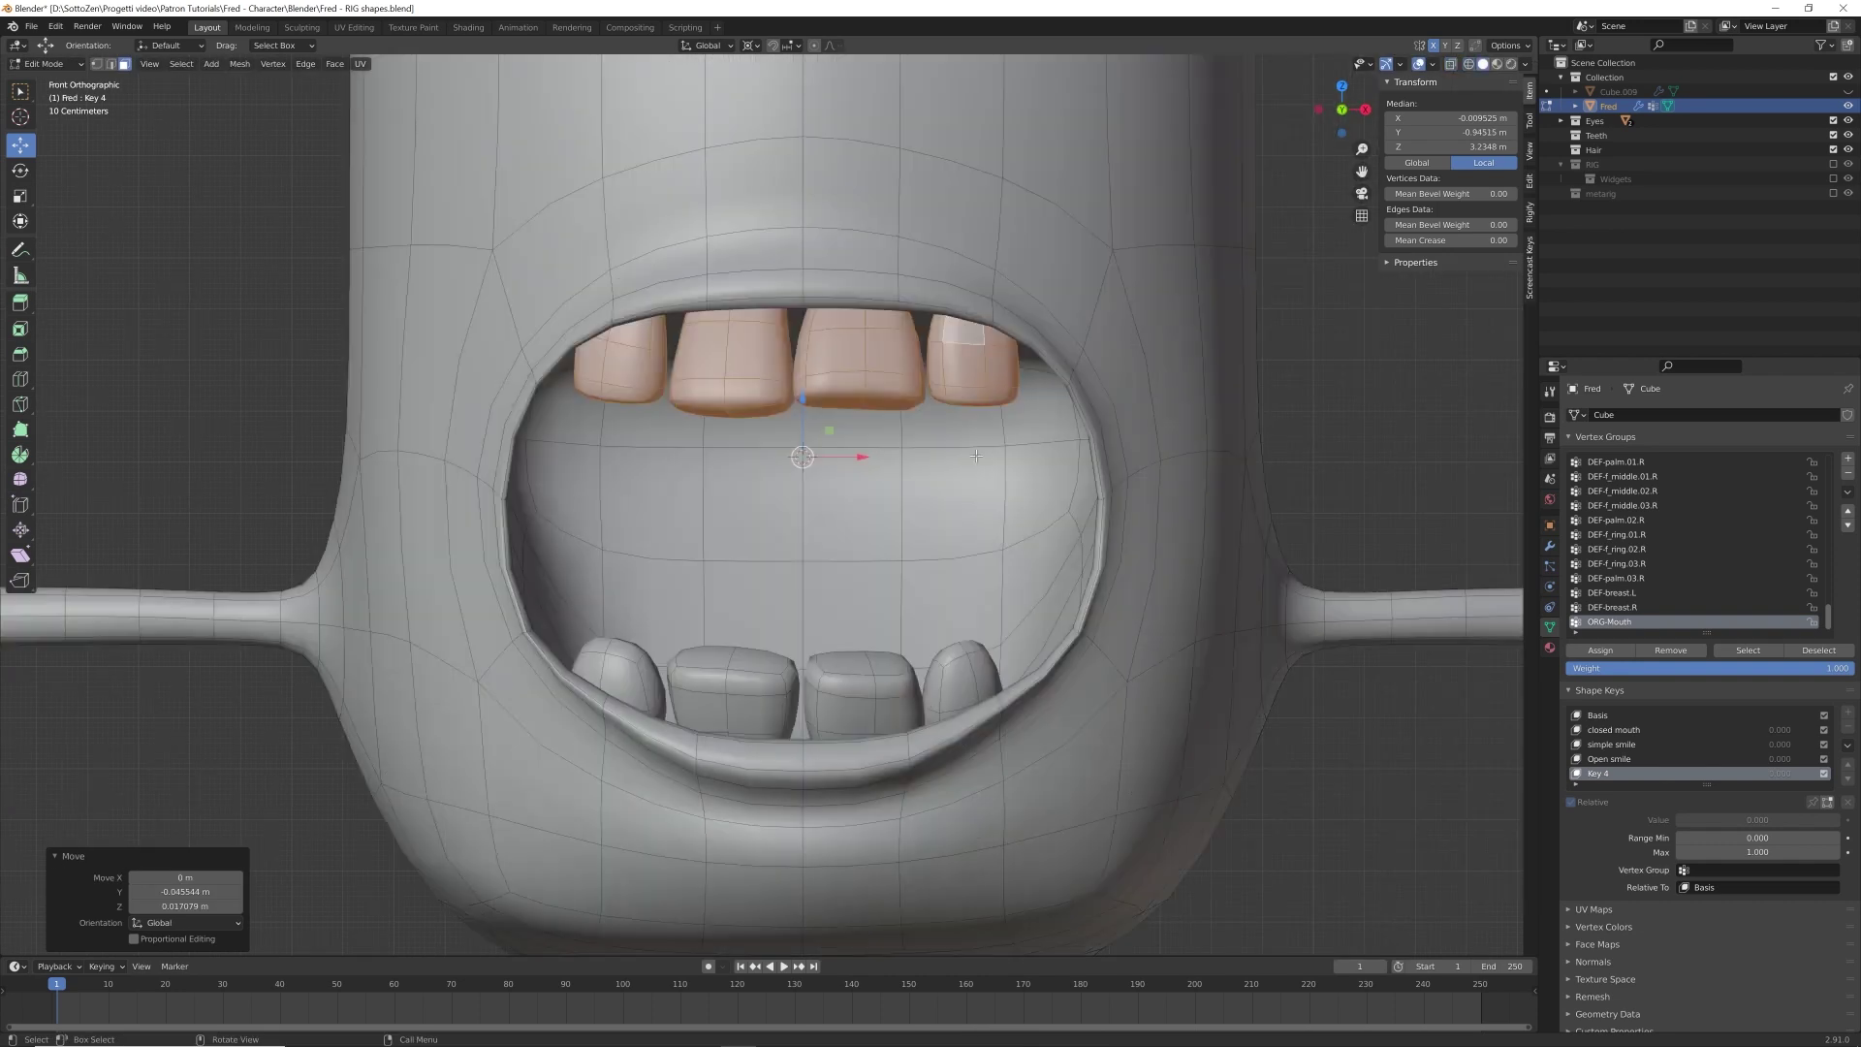
# - Raise the centre upper-lip vertices about 0.04 m along Z, enabling connected proportional editing with size 0.350
pyautogui.scroll(-5, 872, 445)
pyautogui.moveTo(858, 441); pyautogui.dragTo(872, 446, button='middle')
pyautogui.scroll(3, 872, 446)
pyautogui.press('1')
pyautogui.click(794, 341)
pyautogui.keyDown('shift'); pyautogui.click(794, 356); pyautogui.keyUp('shift')
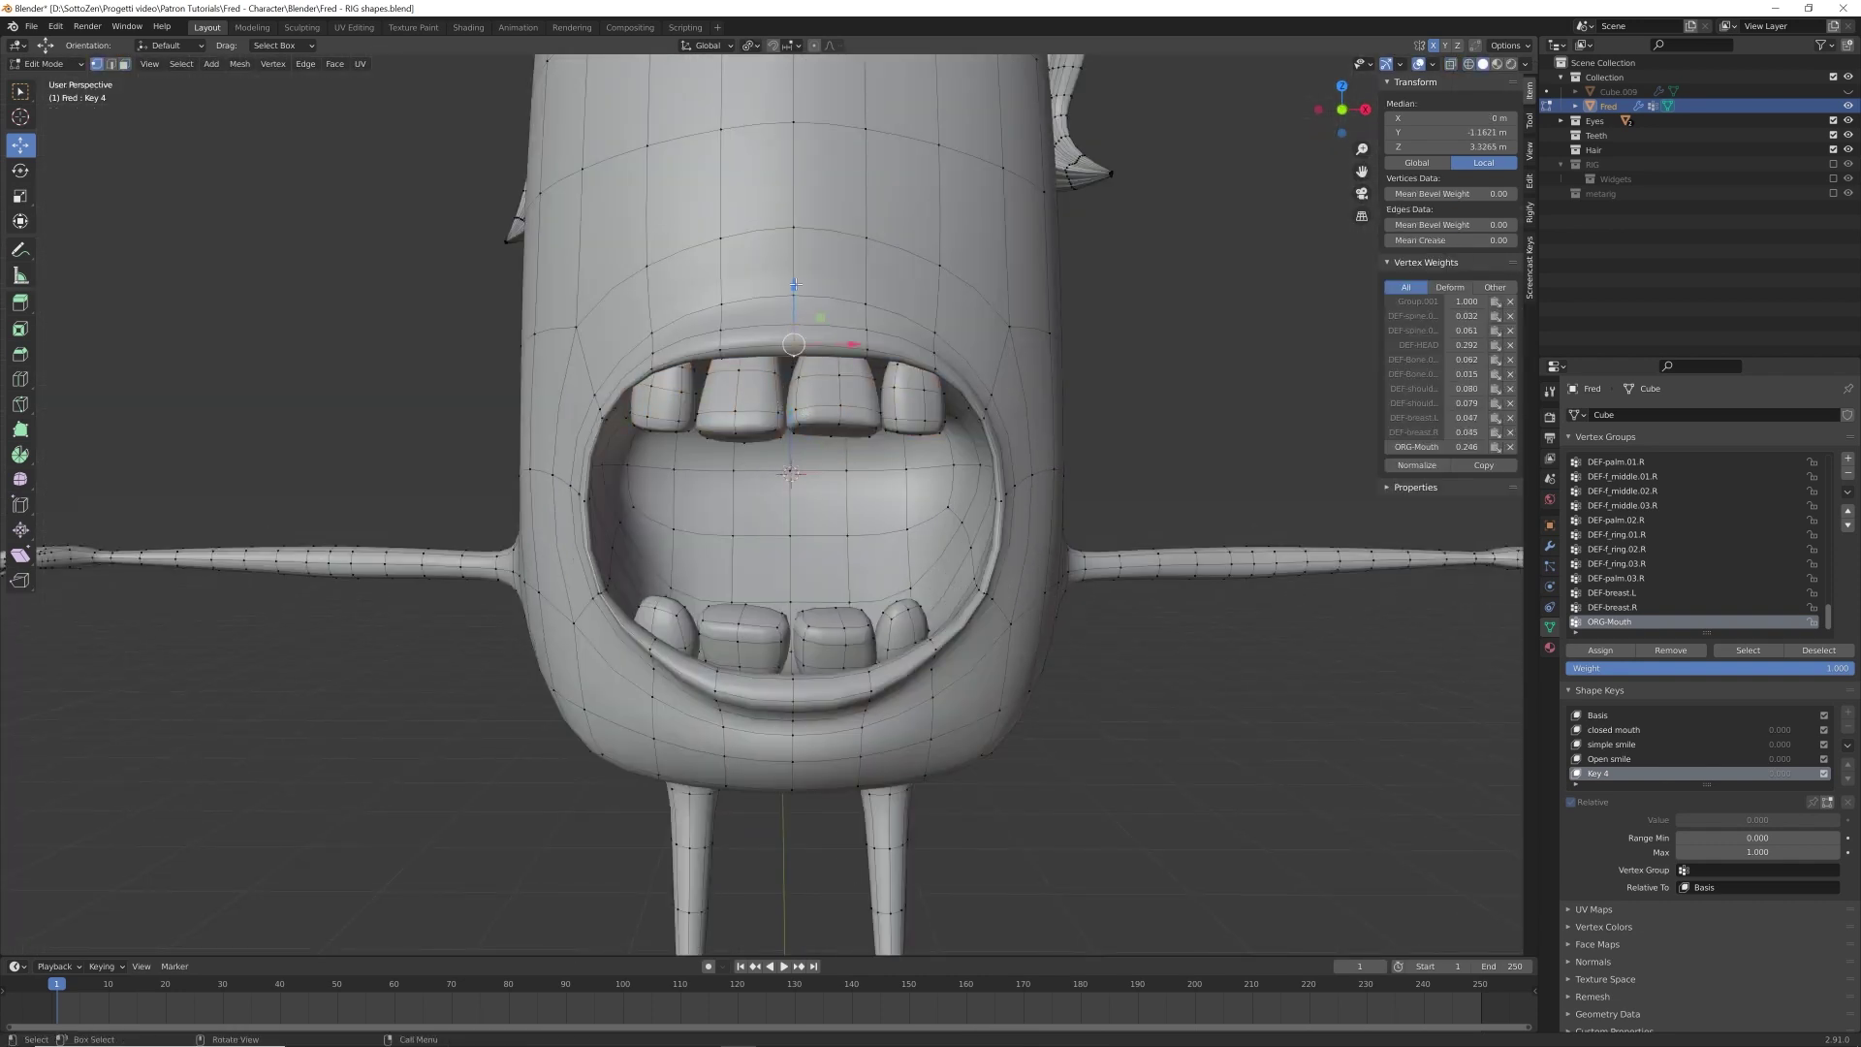
pyautogui.moveTo(795, 284); pyautogui.dragTo(795, 274)
pyautogui.press('o')
pyautogui.press('g')
pyautogui.click(900, 448)
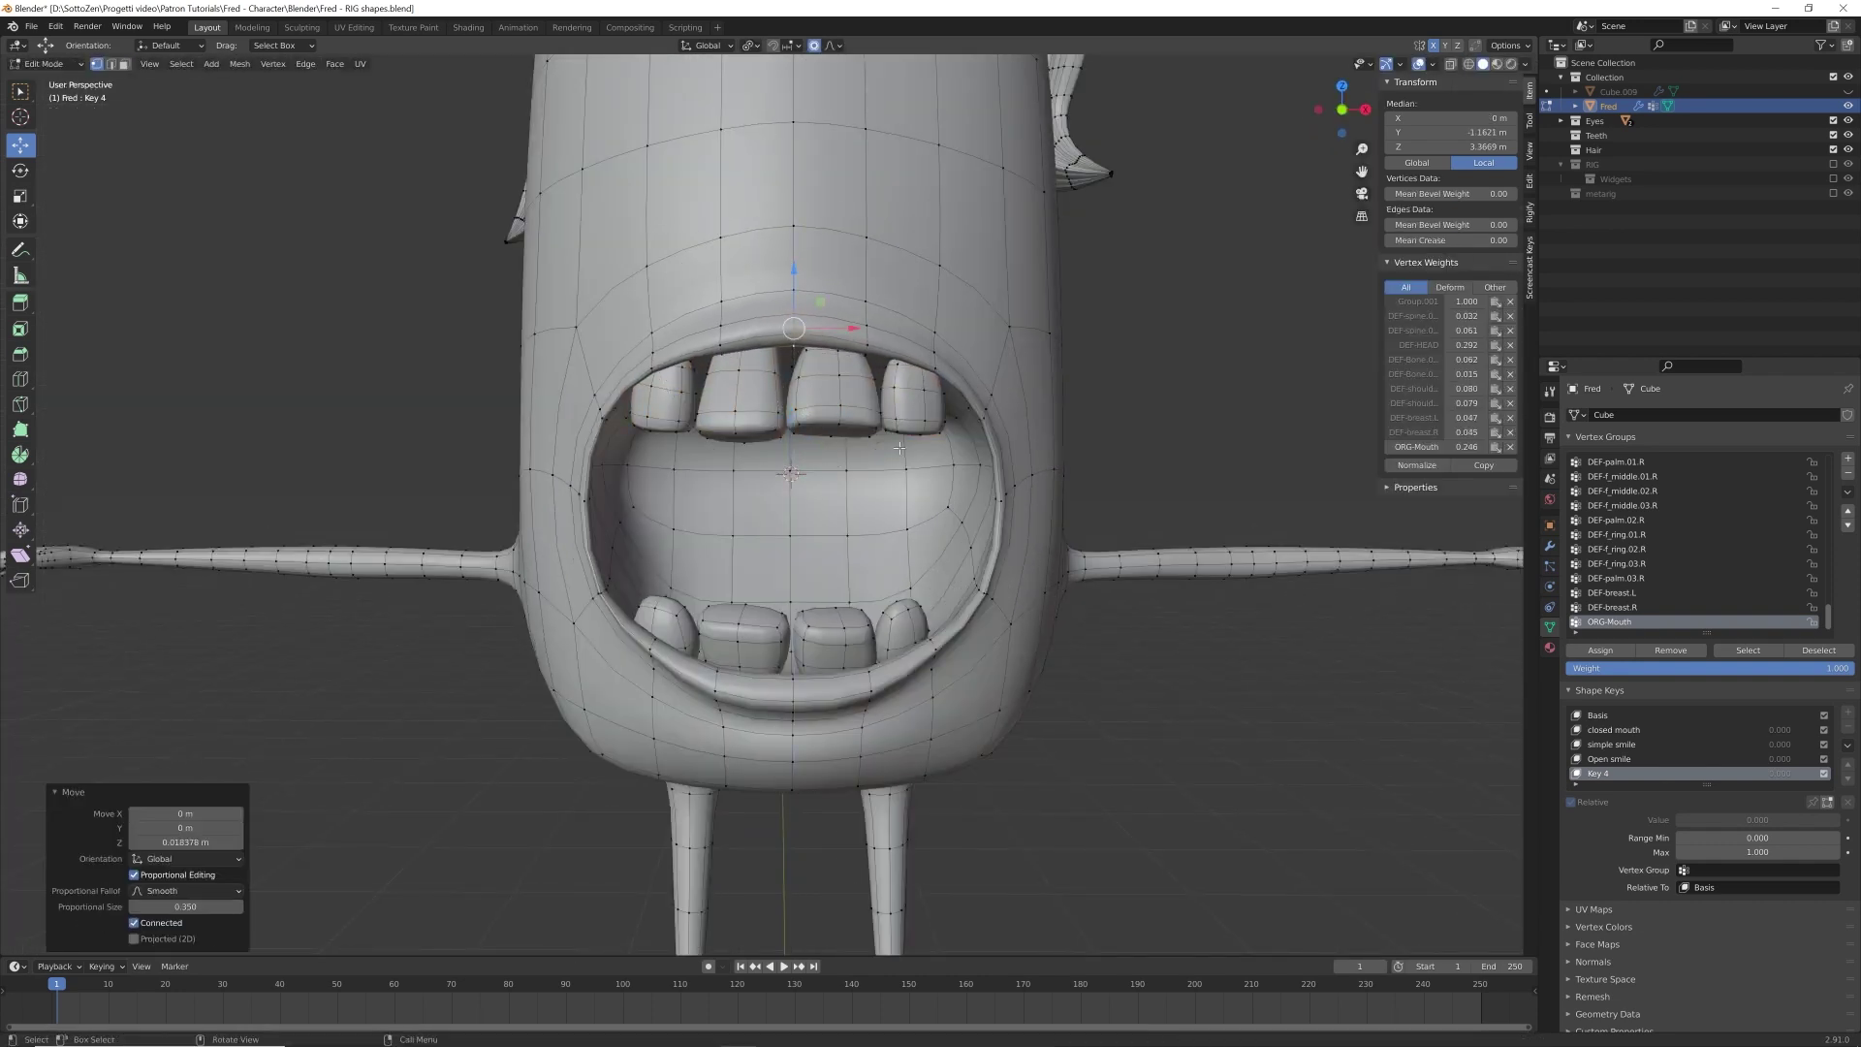
# - Raise the centre lower-lip vertices about 0.105 m along Z with proportional size 0.350, and raise the lip vertex near the mouth corner
pyautogui.click(794, 701)
pyautogui.press('g')
pyautogui.moveTo(796, 593); pyautogui.dragTo(796, 593)
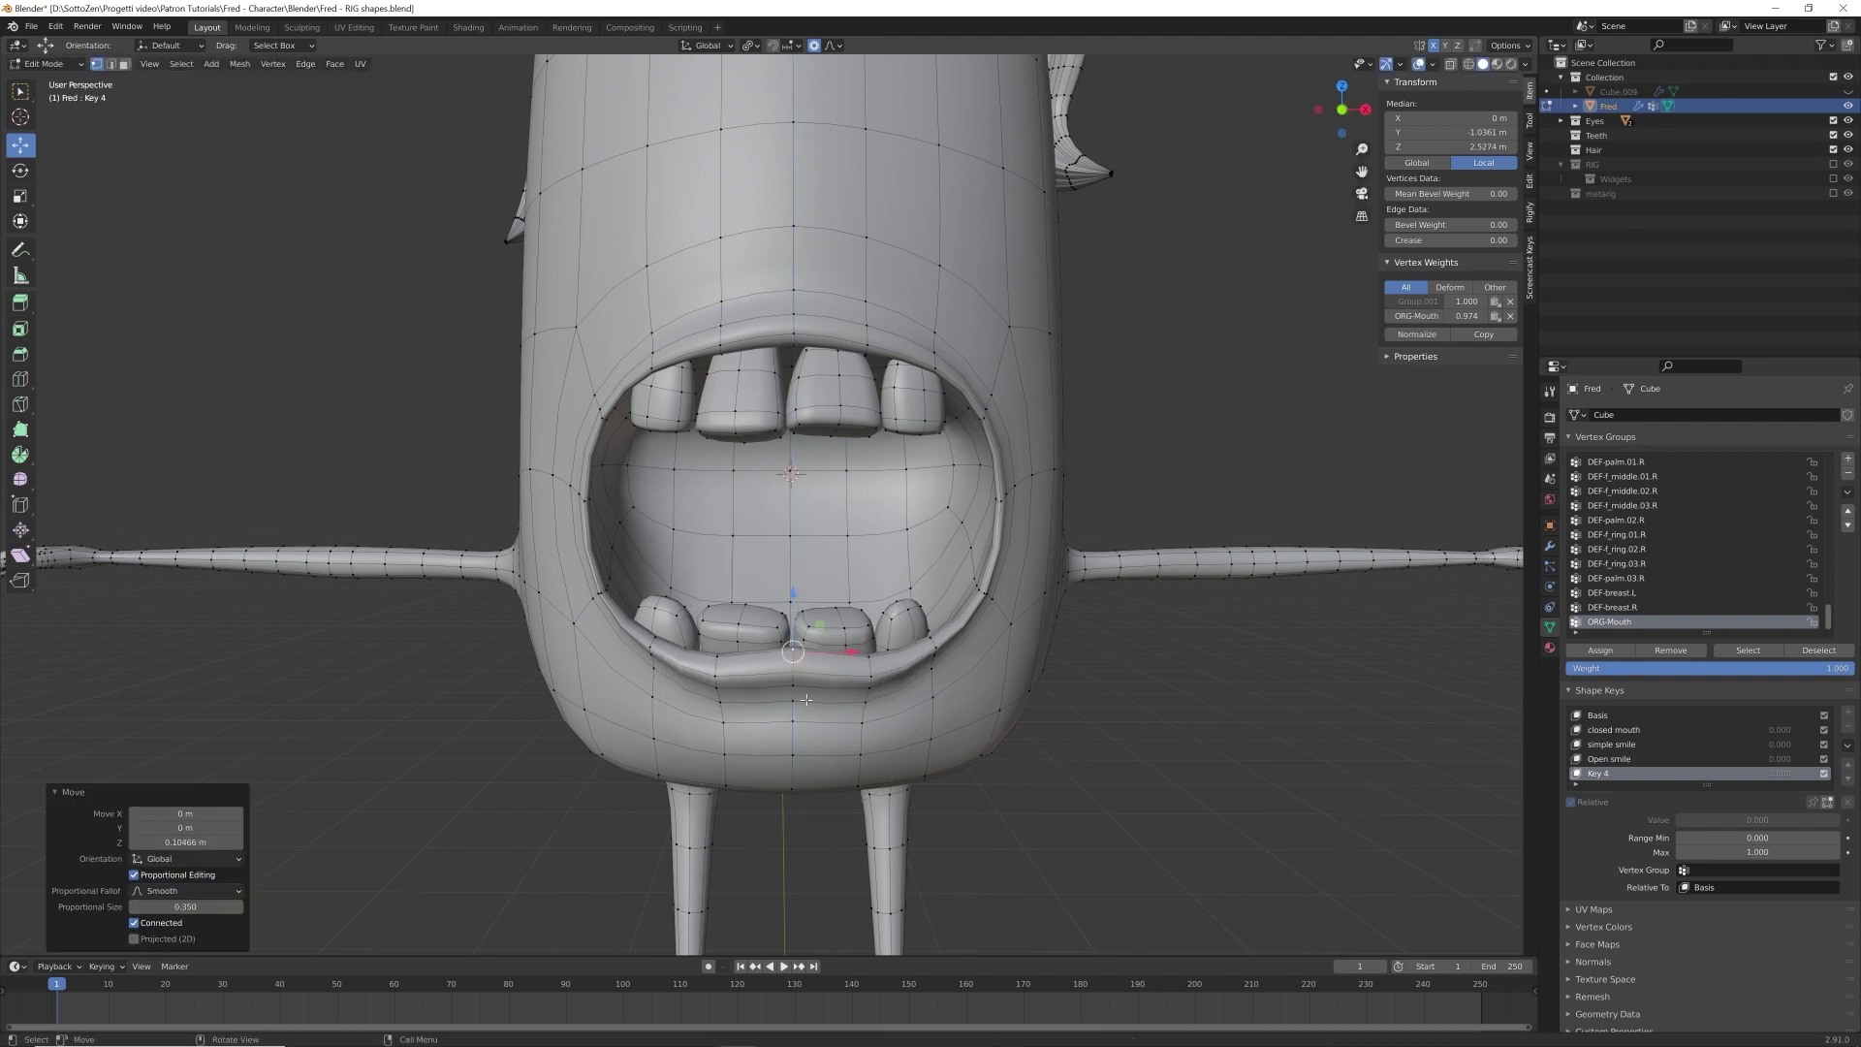
pyautogui.click(655, 675)
pyautogui.moveTo(654, 621); pyautogui.dragTo(652, 601)
# - Move the side vertices of the mouth opening inward along X
pyautogui.click(578, 499)
pyautogui.keyDown('shift'); pyautogui.click(584, 497); pyautogui.keyUp('shift')
pyautogui.moveTo(636, 496); pyautogui.dragTo(677, 497)
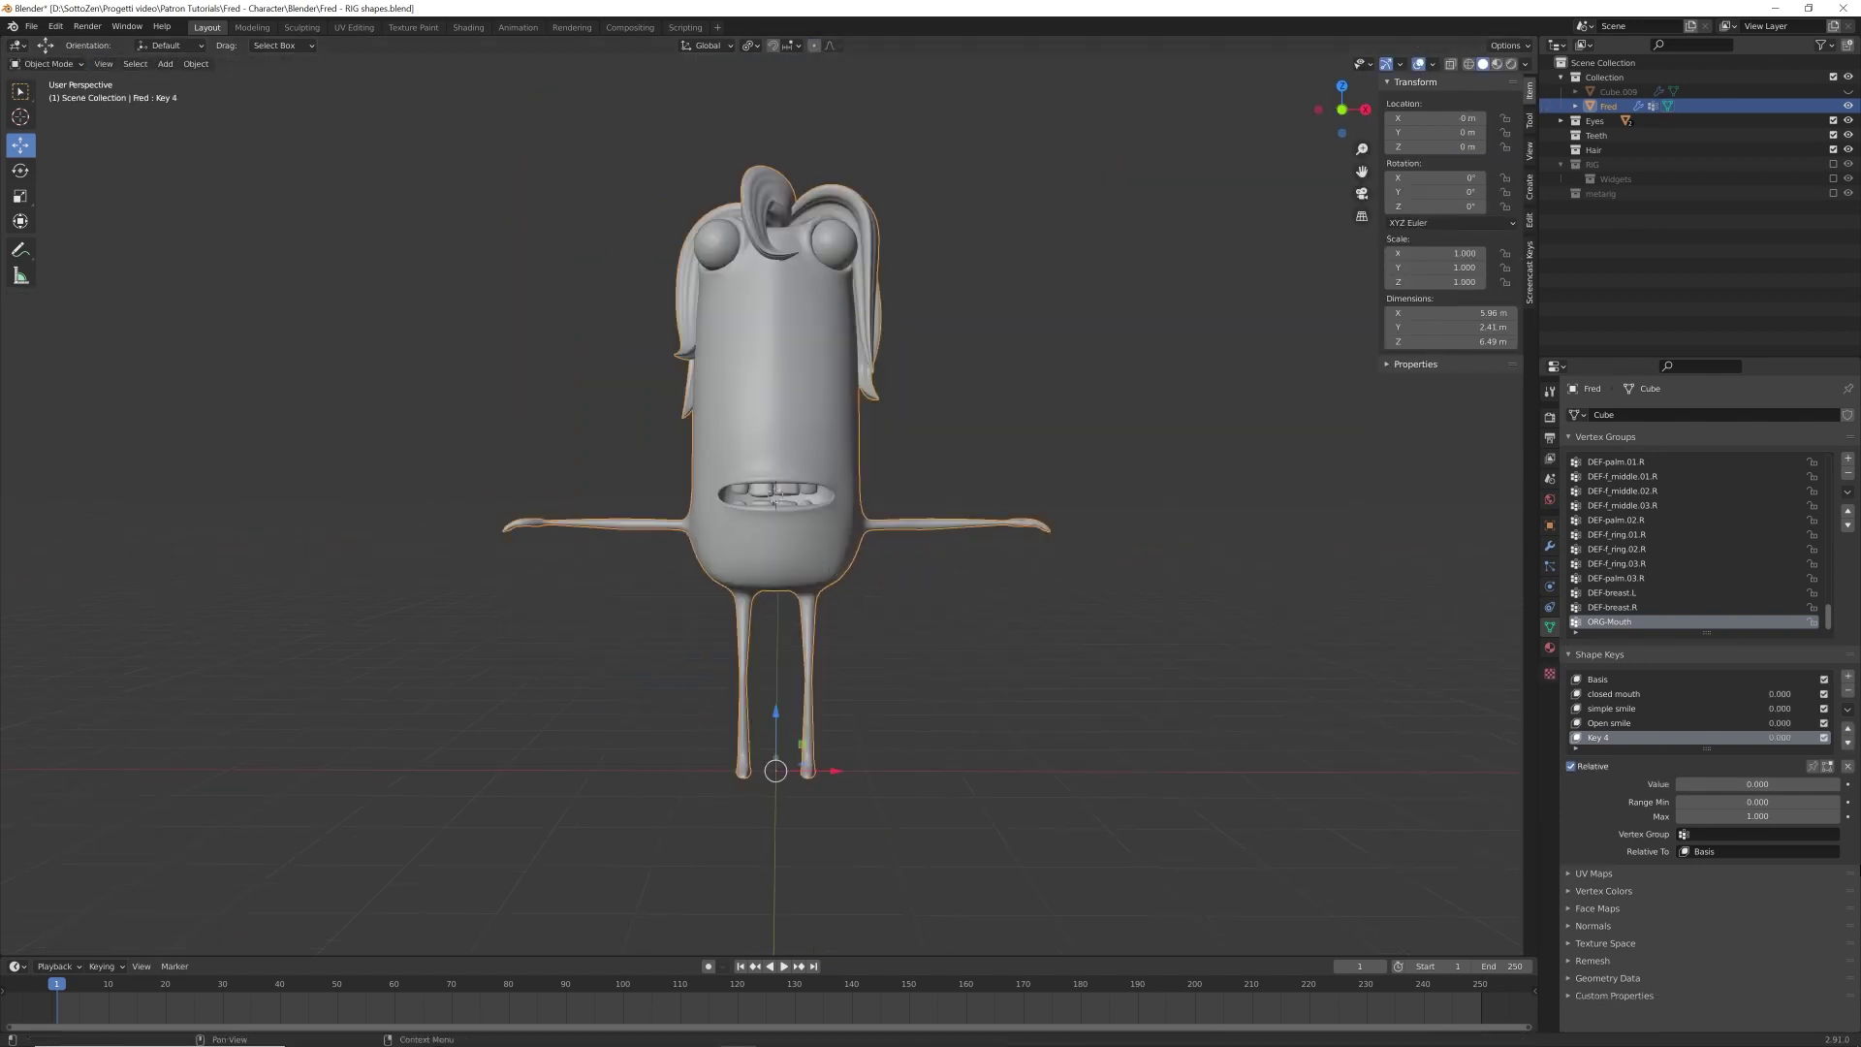
# - Set the Key 4 shape key's value to 1.000 in Object Mode to preview the wide-open mouth
pyautogui.moveTo(1706, 784); pyautogui.dragTo(1839, 783)
pyautogui.scroll(2, 851, 647)
pyautogui.moveTo(851, 647); pyautogui.dragTo(814, 630, button='middle')
# - Select the linked geometry of all four upper teeth in Edit Mode and reposition it against the upper lip in wireframe side view
pyautogui.press('Tab')
pyautogui.scroll(4, 763, 495)
pyautogui.moveTo(669, 446); pyautogui.dragTo(722, 446, button='middle')
pyautogui.keyDown('shift'); pyautogui.click(703, 441); pyautogui.keyUp('shift')
pyautogui.keyDown('shift'); pyautogui.click(644, 437); pyautogui.keyUp('shift')
pyautogui.hotkey('ctrl', 'l')
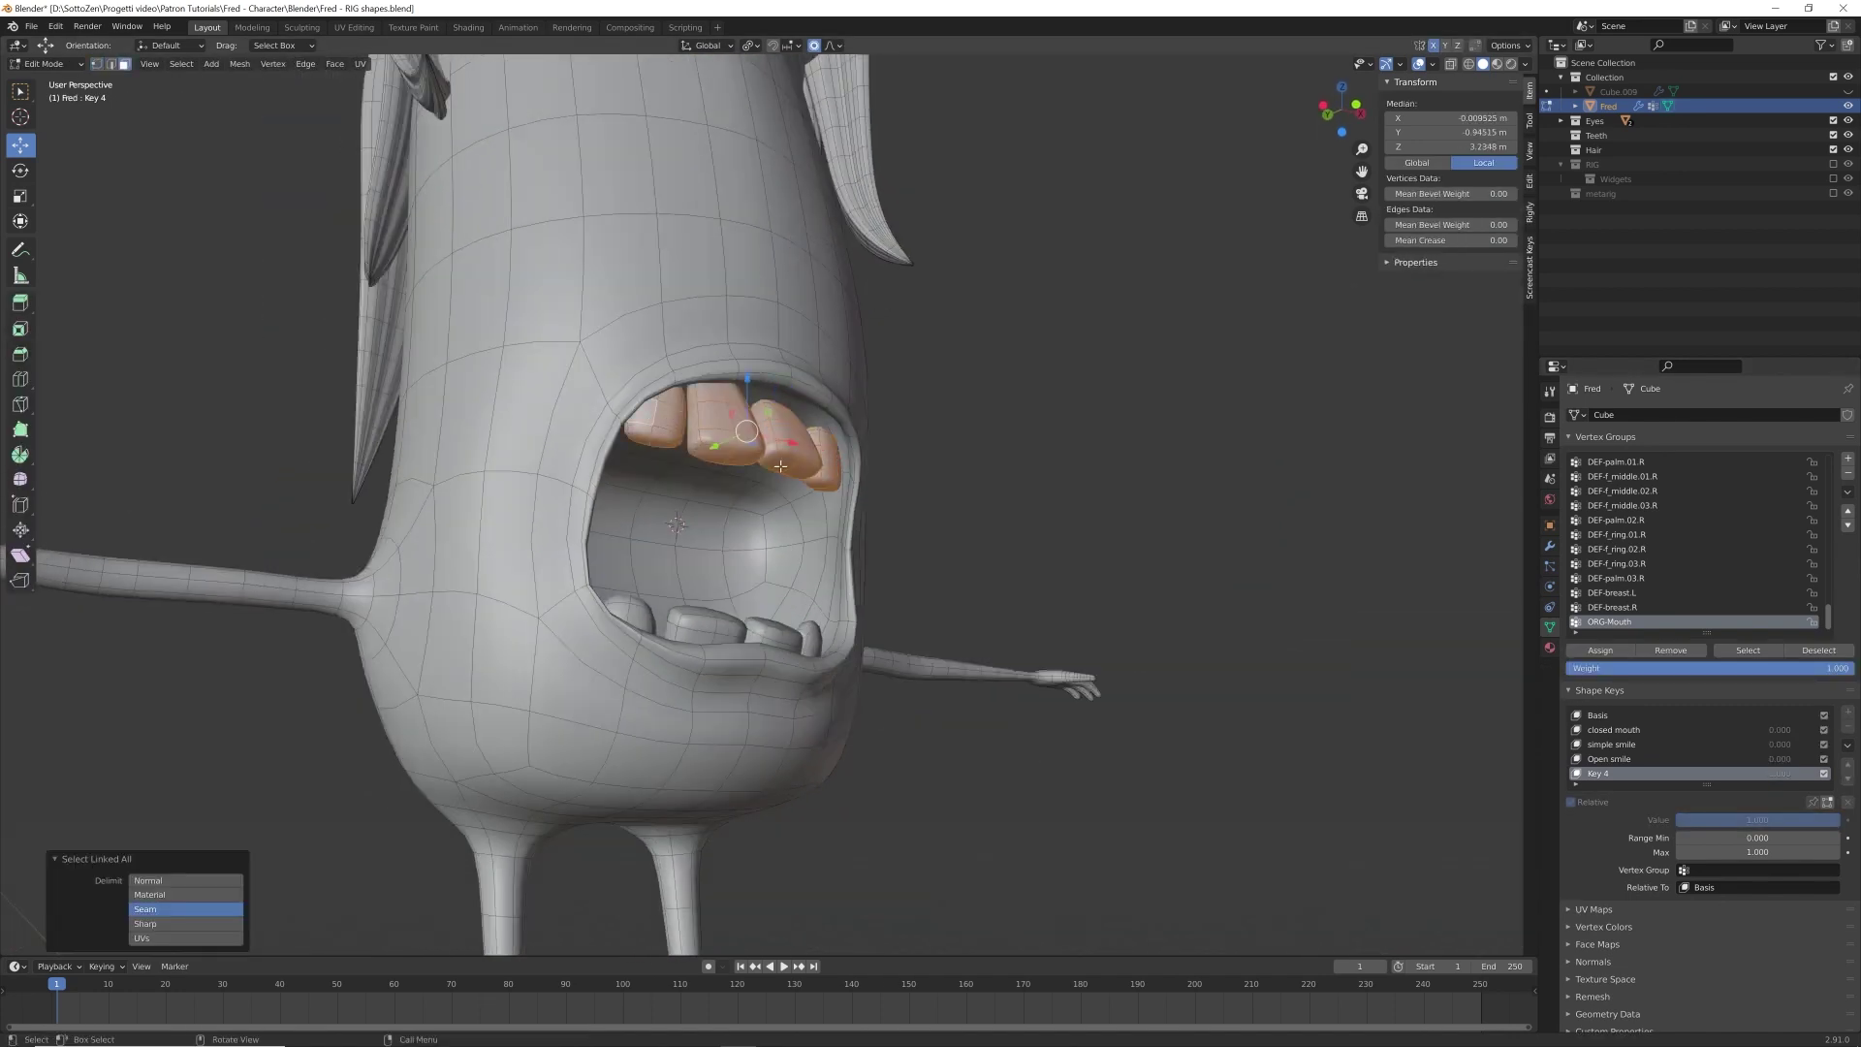
pyautogui.press('KP_3')
pyautogui.hotkey('shift', 'z')
pyautogui.scroll(4, 734, 418)
pyautogui.press('g')
pyautogui.click(709, 392)
pyautogui.hotkey('shift', 'z')
pyautogui.moveTo(801, 503); pyautogui.dragTo(1211, 475, button='middle')
pyautogui.click(771, 391)
pyautogui.hotkey('ctrl', 'l')
pyautogui.hotkey('ctrl', 'z')
pyautogui.hotkey('ctrl', 'z')
# - Rotate the upper teeth and shift them along Y, finishing with about 0.012 m forward at connected proportional size 0.386
pyautogui.moveTo(820, 419); pyautogui.dragTo(776, 523, button='middle')
pyautogui.press('g')
pyautogui.press('y')
pyautogui.click(809, 446)
pyautogui.press('r')
pyautogui.click(1088, 346)
pyautogui.press('g')
pyautogui.press('y')
pyautogui.click(1067, 339)
# - Select the centre vertex of the chin in vertex mode and set the transform pivot point to 3D Cursor
pyautogui.scroll(-4, 823, 572)
pyautogui.scroll(3, 865, 625)
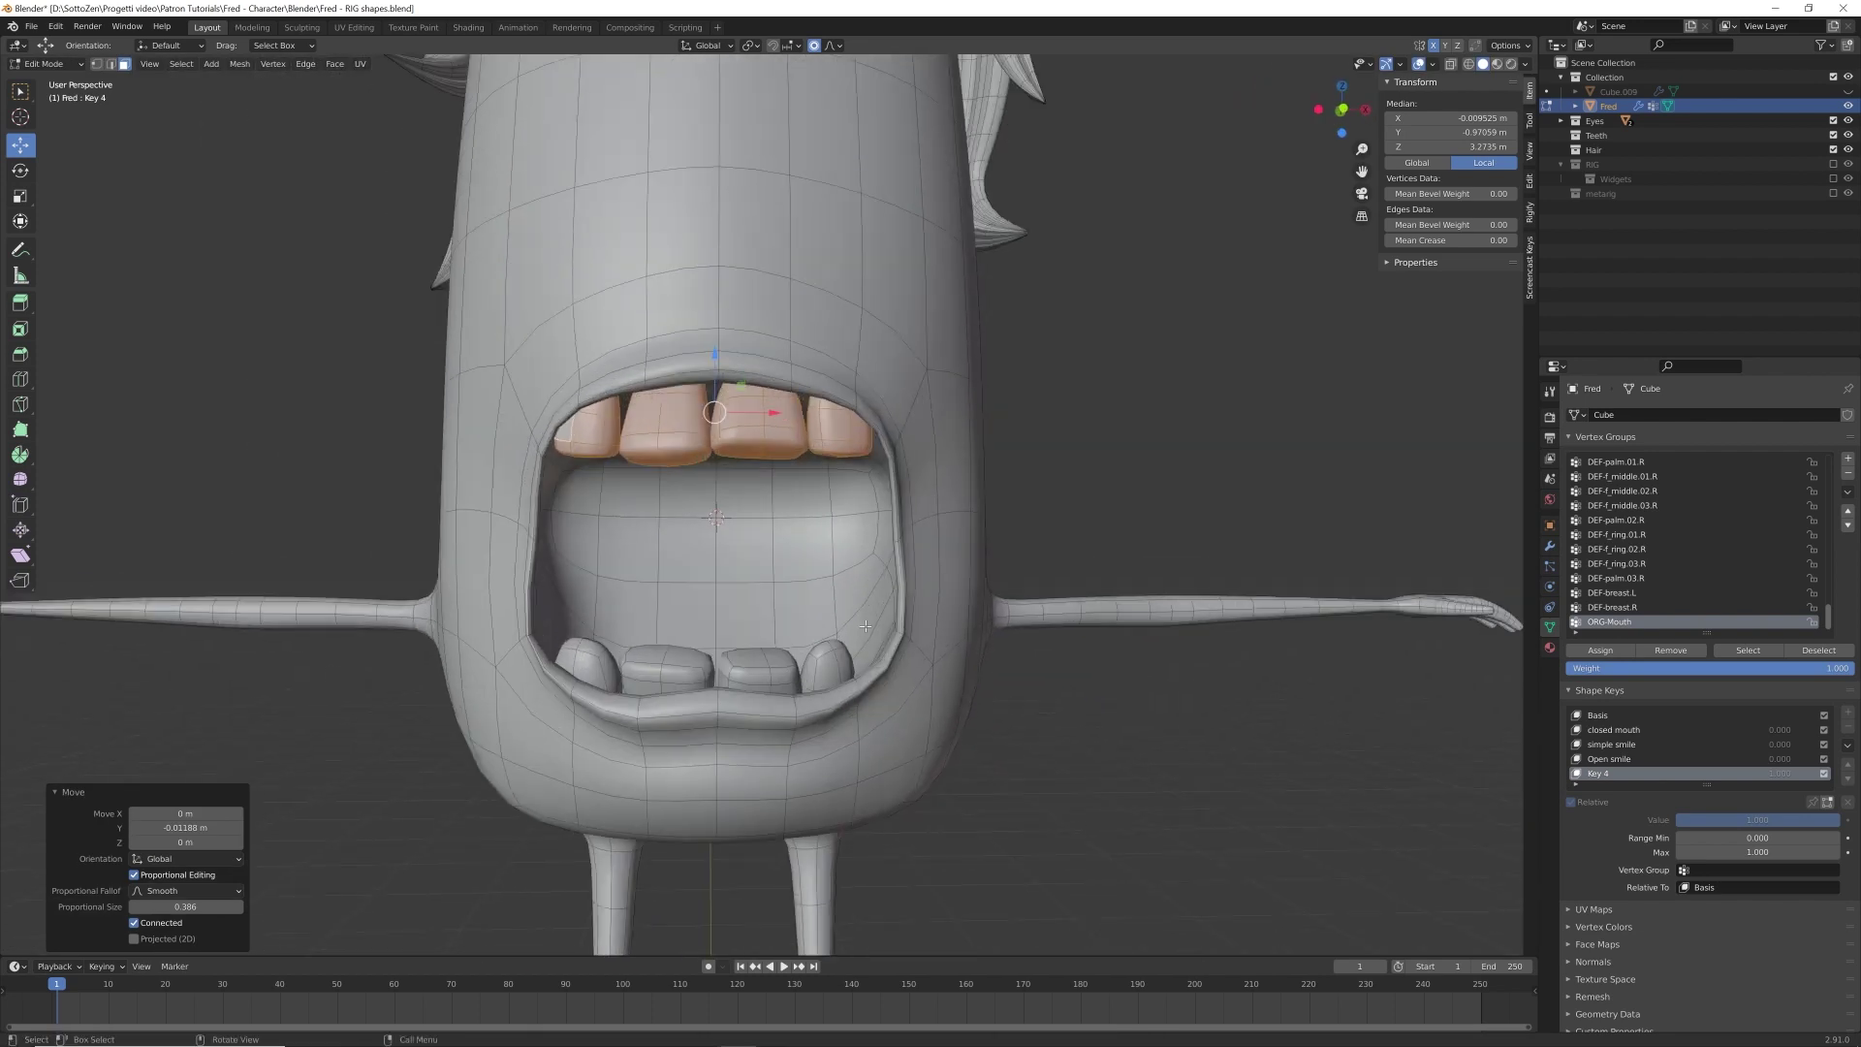
pyautogui.scroll(-4, 866, 626)
pyautogui.scroll(4, 865, 626)
pyautogui.moveTo(865, 626); pyautogui.dragTo(770, 659, button='middle')
pyautogui.scroll(-2, 770, 659)
pyautogui.press('1')
pyautogui.click(737, 722)
pyautogui.press('KP_3')
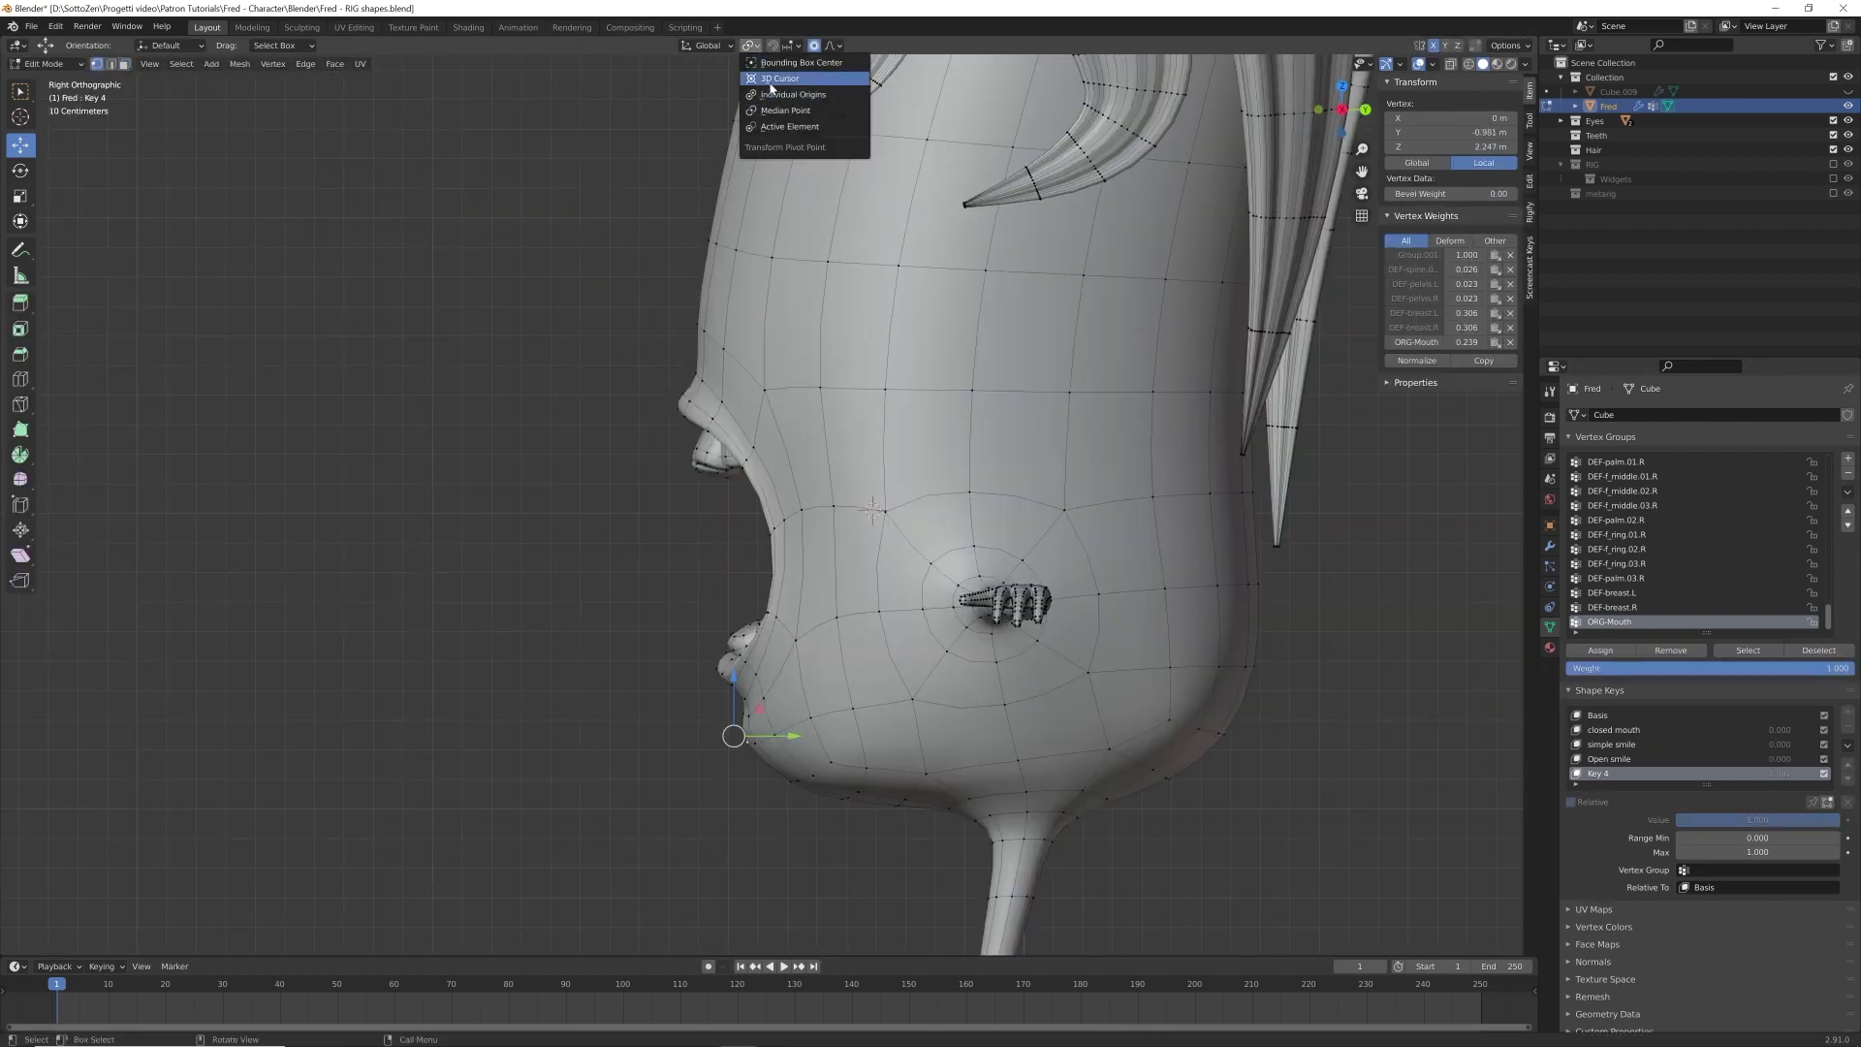
pyautogui.click(771, 80)
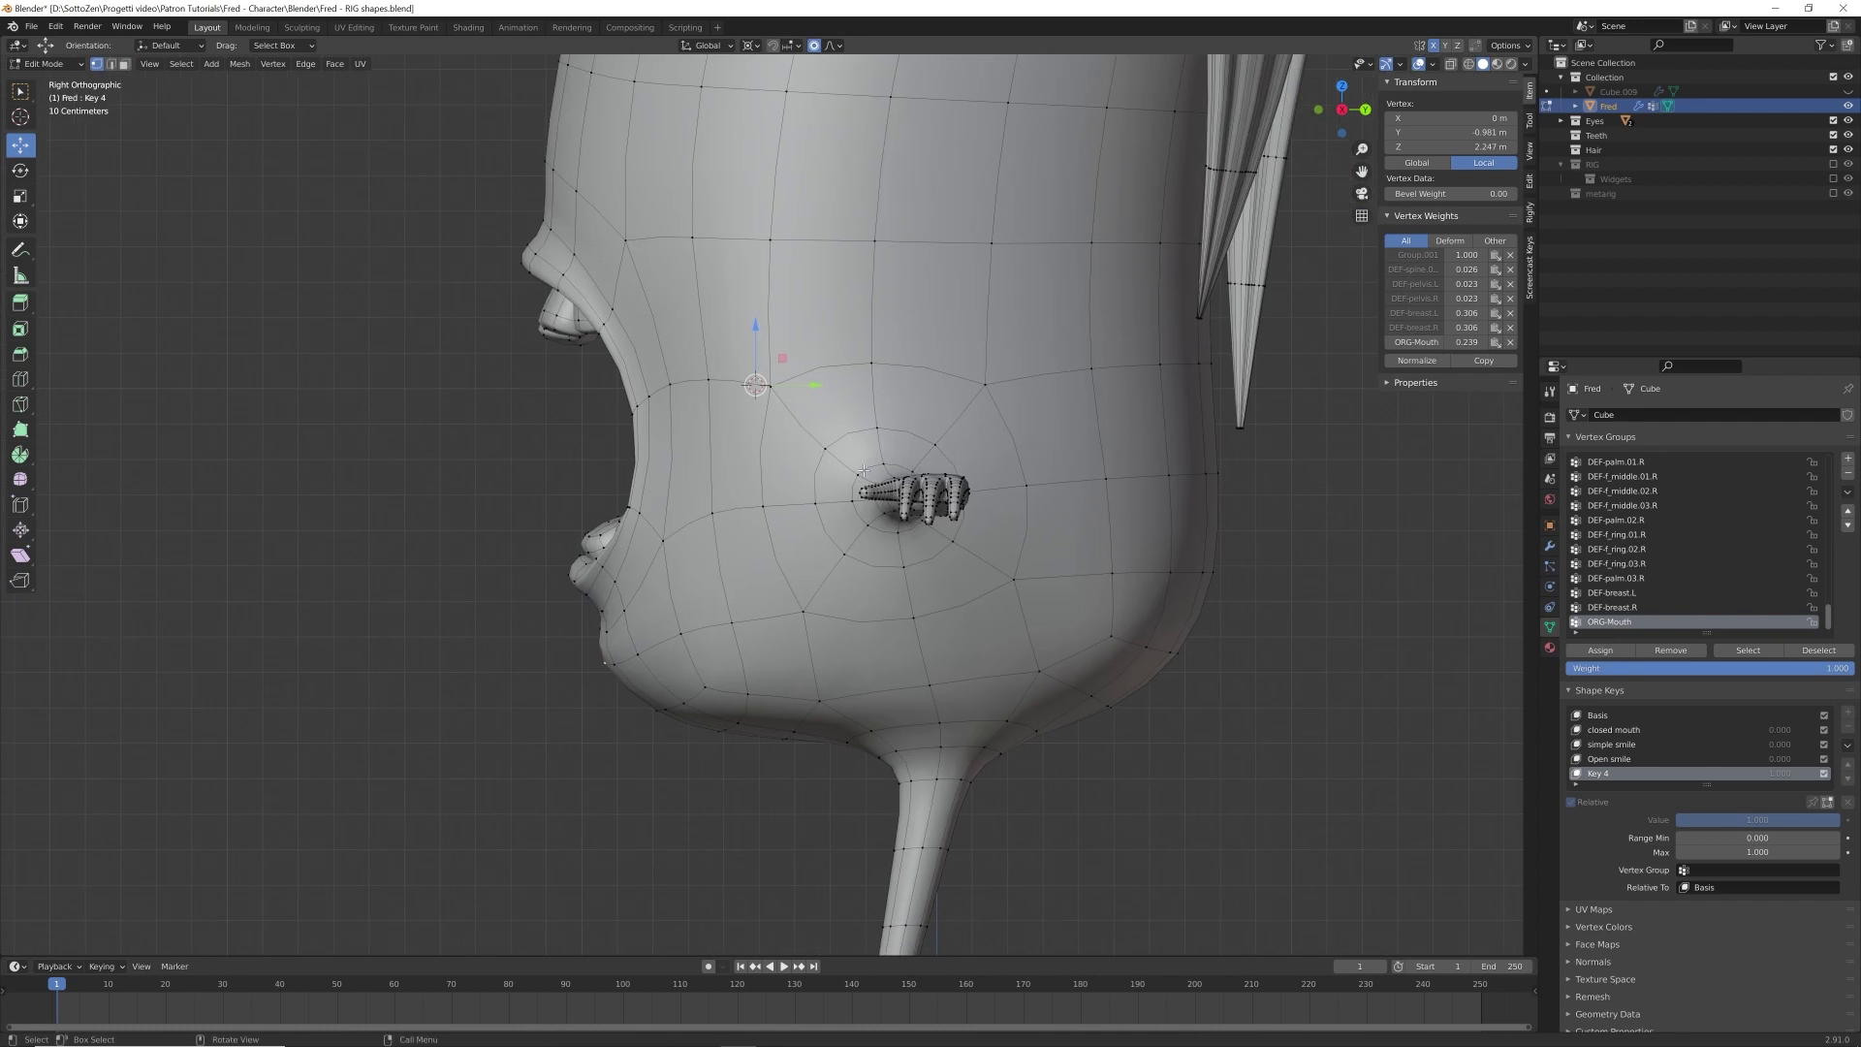
pyautogui.press('r')
pyautogui.press('Escape')
# - Add neighbouring vertices on the chin's underside to the selection and rotate them around the 3D cursor in side view
pyautogui.moveTo(543, 718); pyautogui.dragTo(678, 679, button='middle')
pyautogui.keyDown('shift'); pyautogui.click(655, 707); pyautogui.keyUp('shift')
pyautogui.keyDown('shift'); pyautogui.click(726, 703); pyautogui.keyUp('shift')
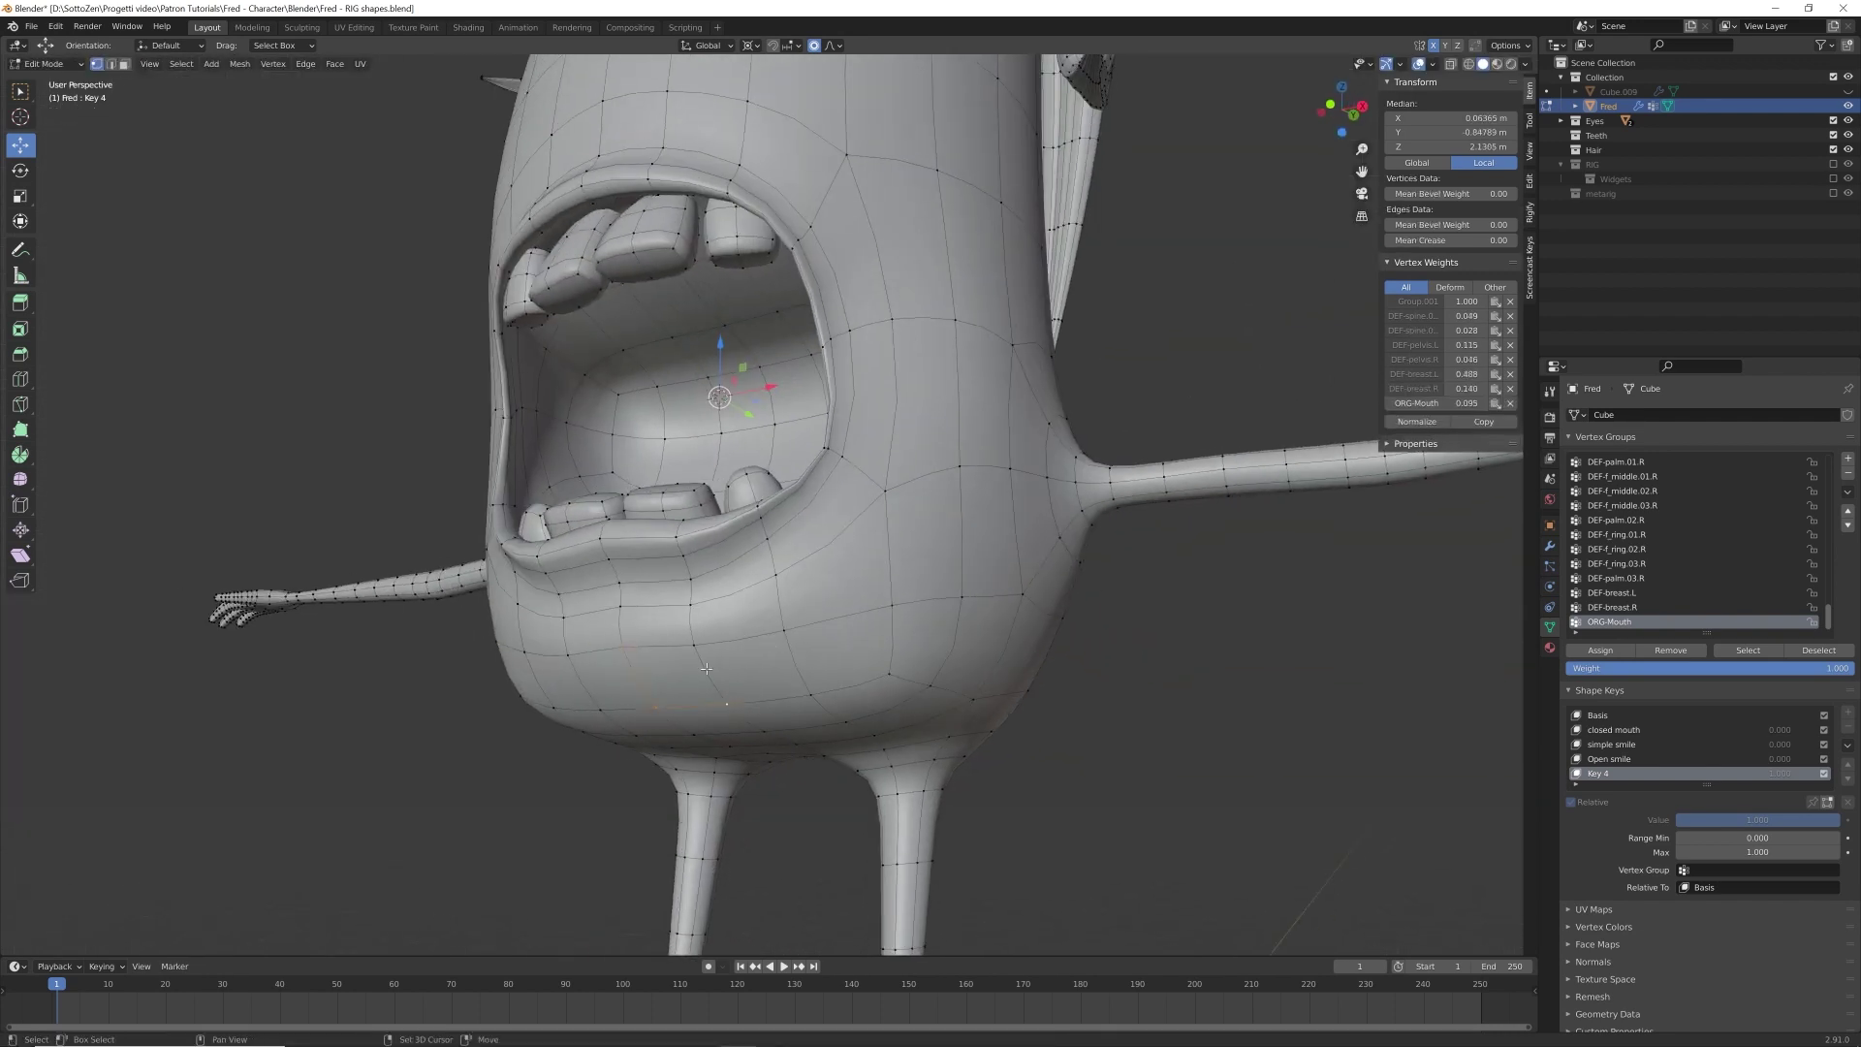
pyautogui.press('KP_3')
pyautogui.press('r')
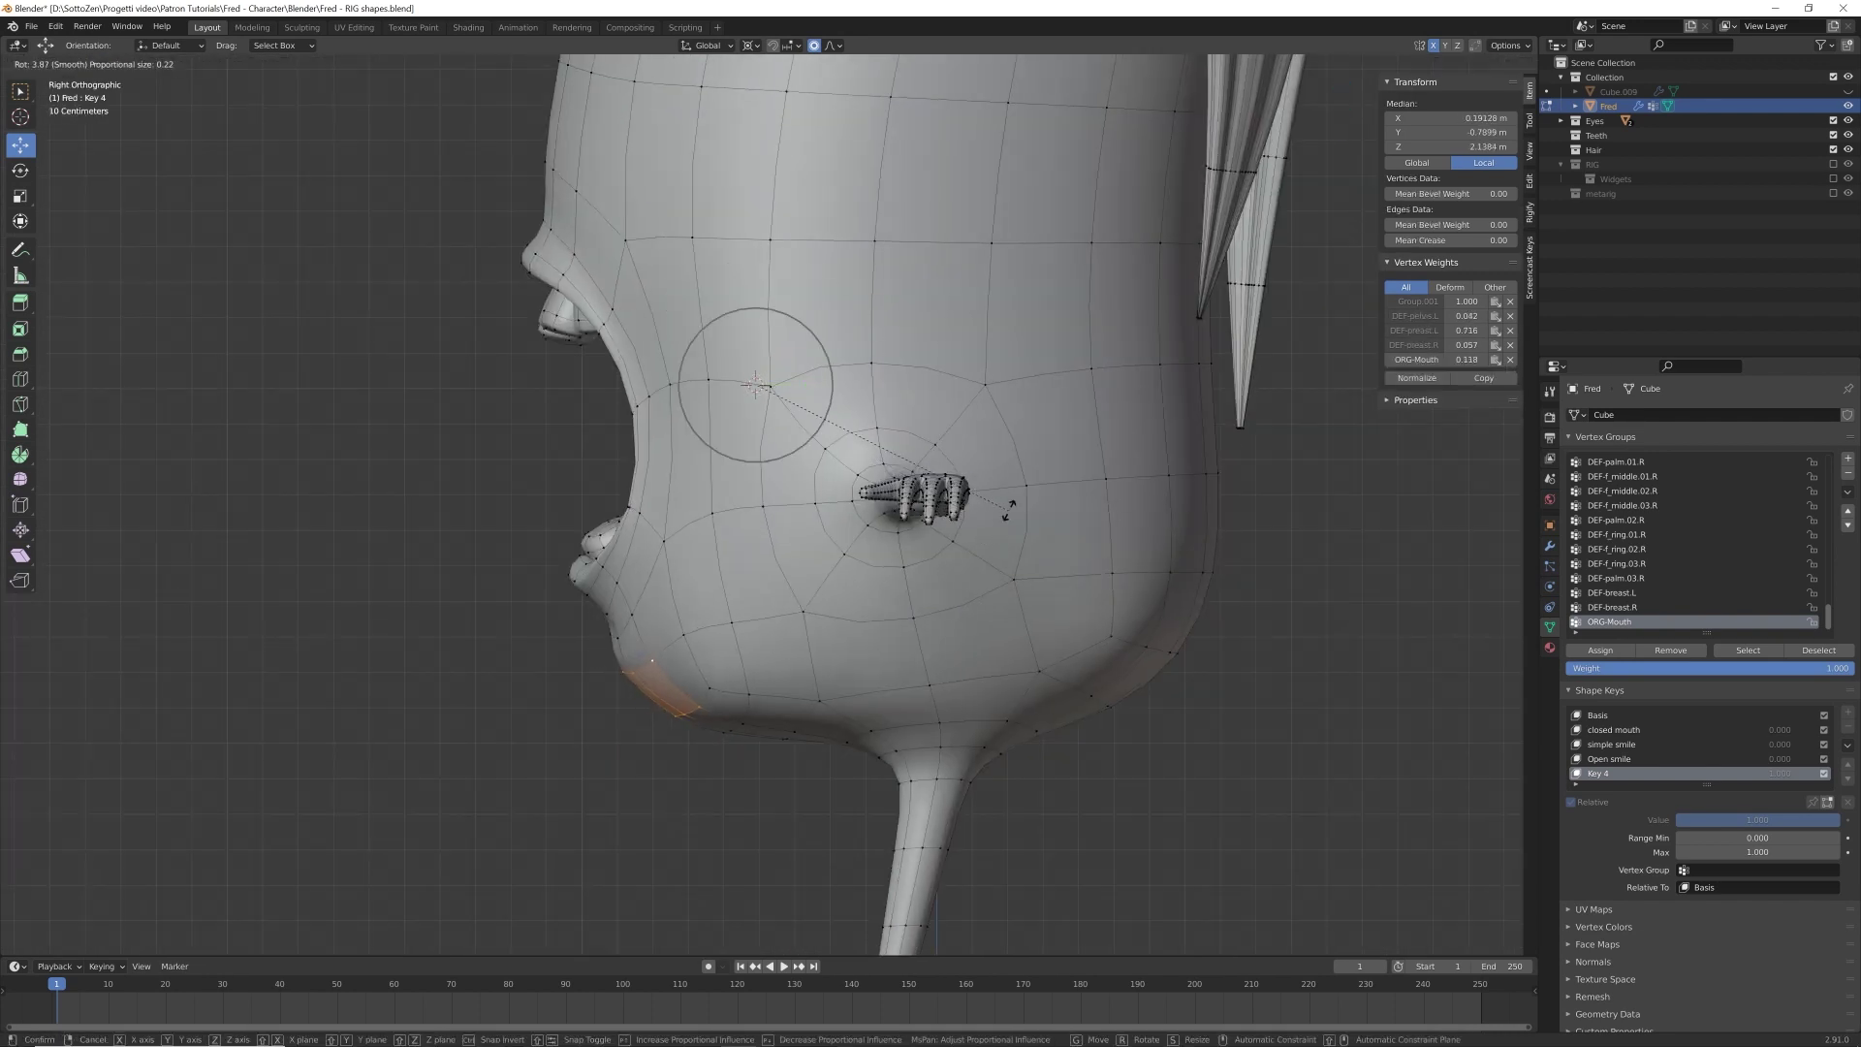
pyautogui.click(978, 508)
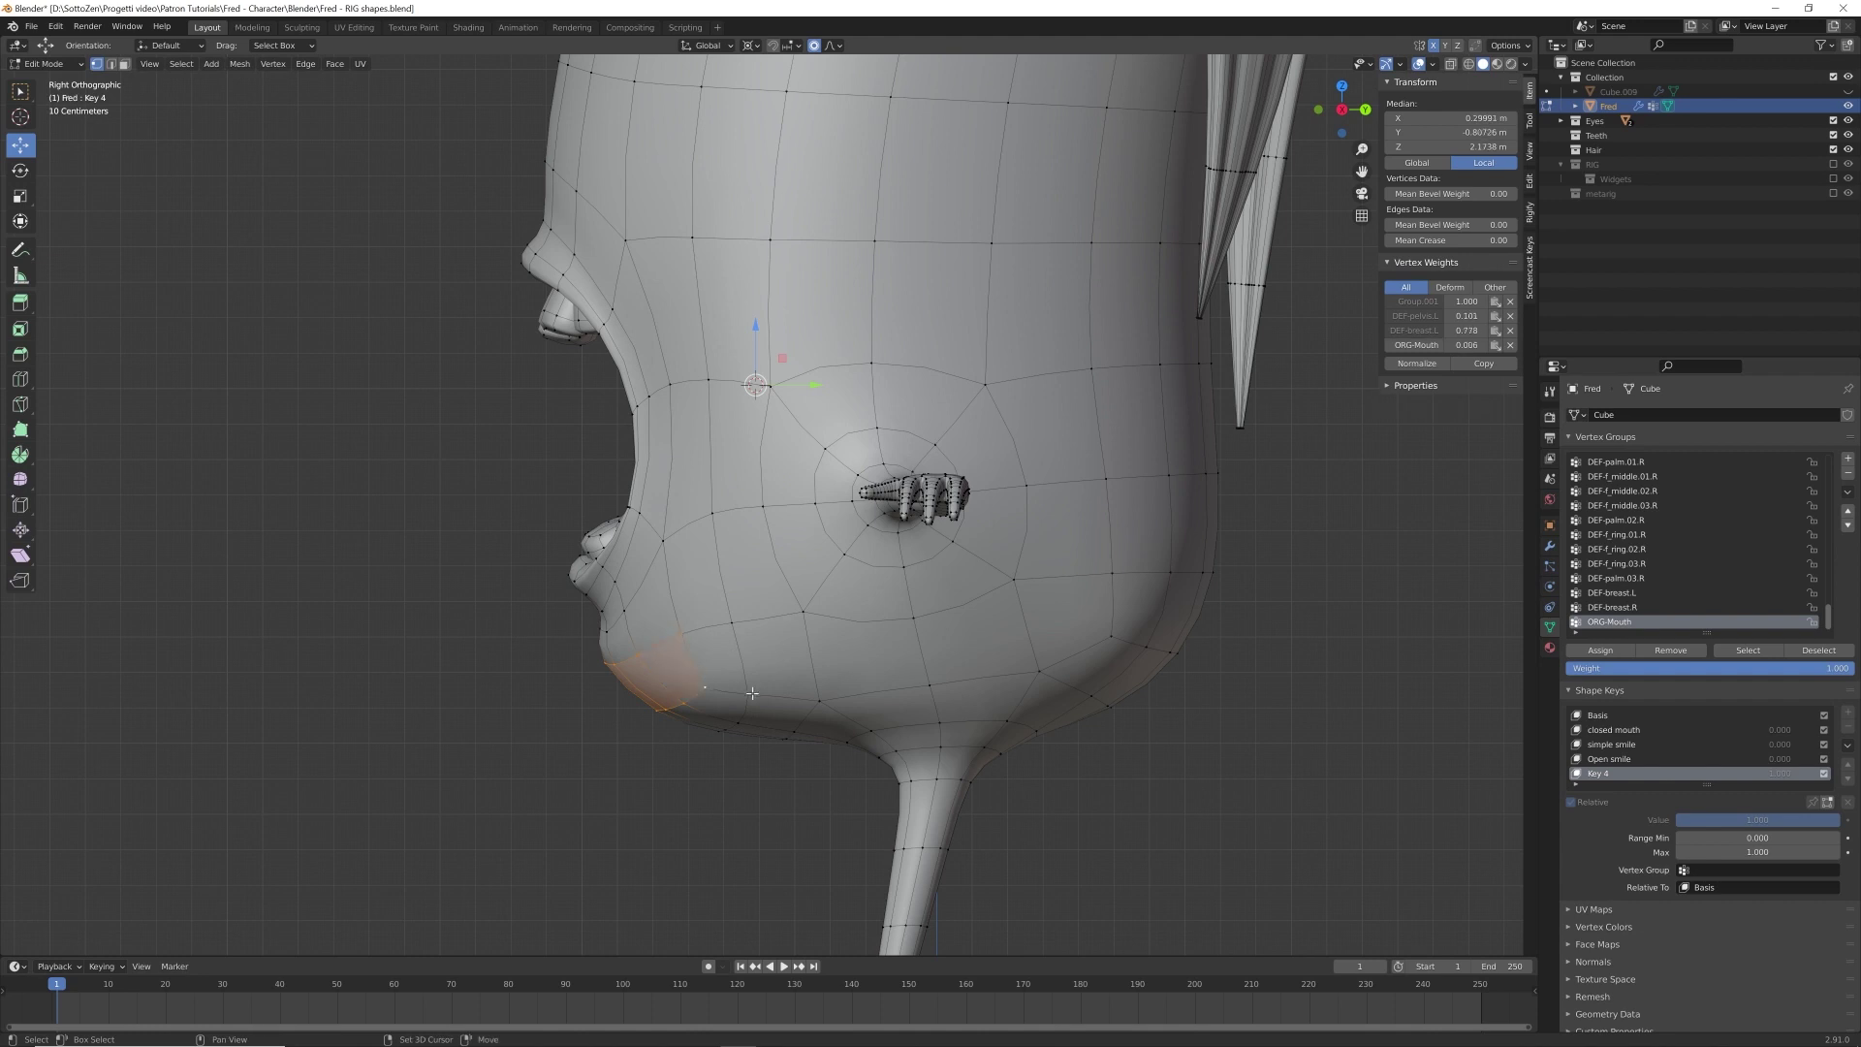
# - Extend the chin selection along the jaw and rotate it around the 3D cursor with proportional editing
pyautogui.keyDown('shift'); pyautogui.click(753, 693); pyautogui.keyUp('shift')
pyautogui.keyDown('shift'); pyautogui.click(731, 622); pyautogui.keyUp('shift')
pyautogui.press('r')
pyautogui.click(918, 458)
# - Rotate the upper-lip vertices about 7.83° in front view with connected proportional editing at size 0.467
pyautogui.press('KP_1')
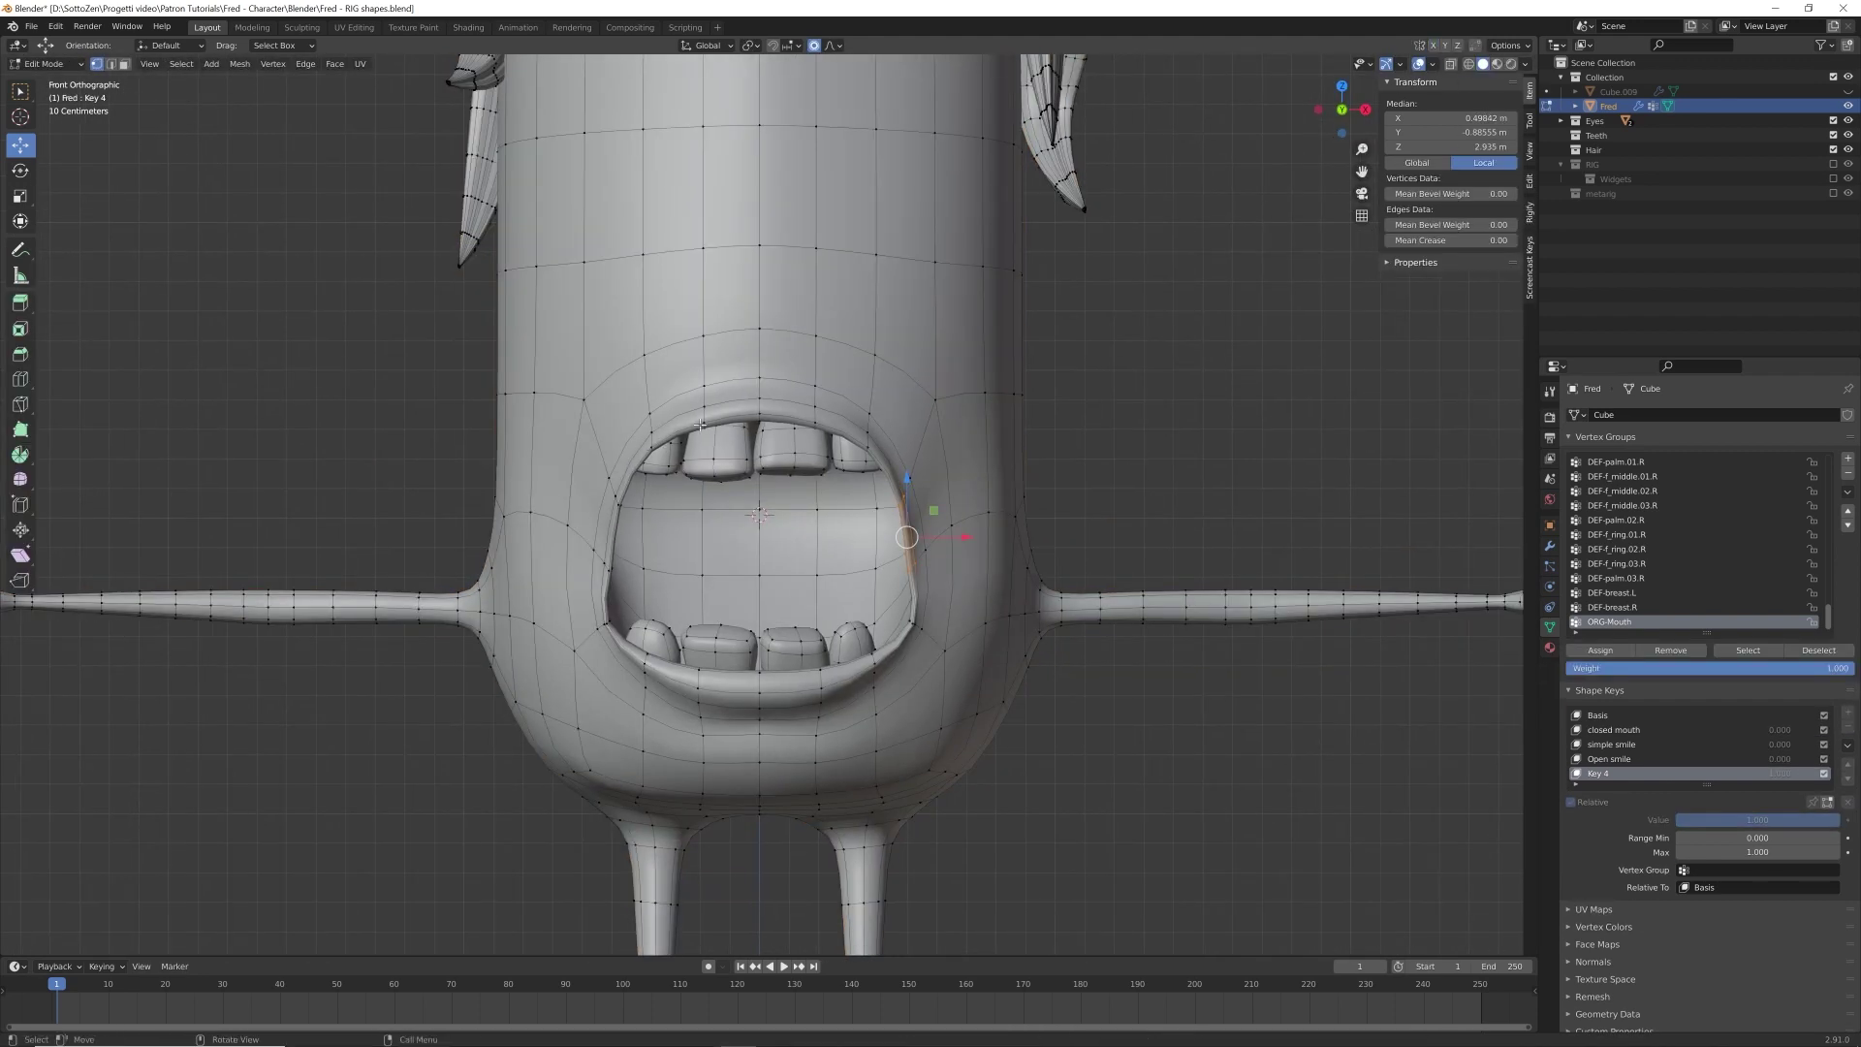
pyautogui.click(732, 418)
pyautogui.press('r')
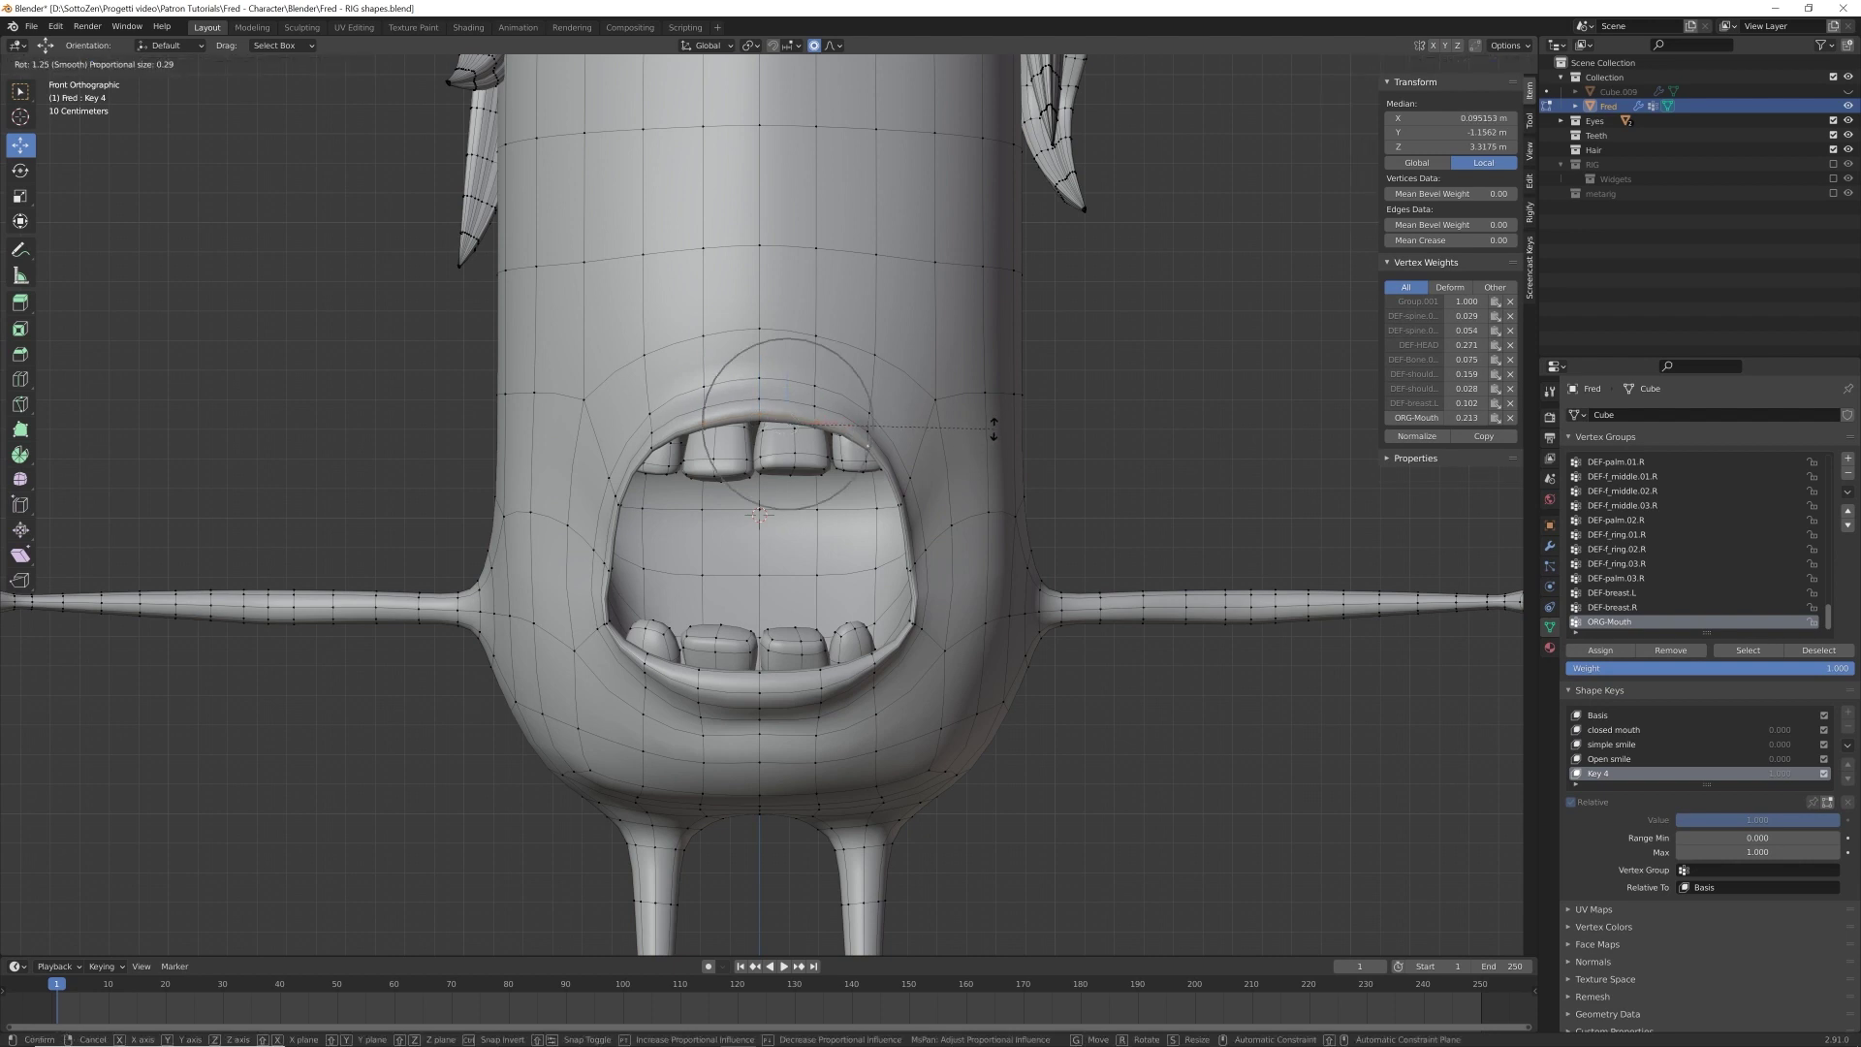
pyautogui.click(1008, 384)
pyautogui.hotkey('ctrl', 'z')
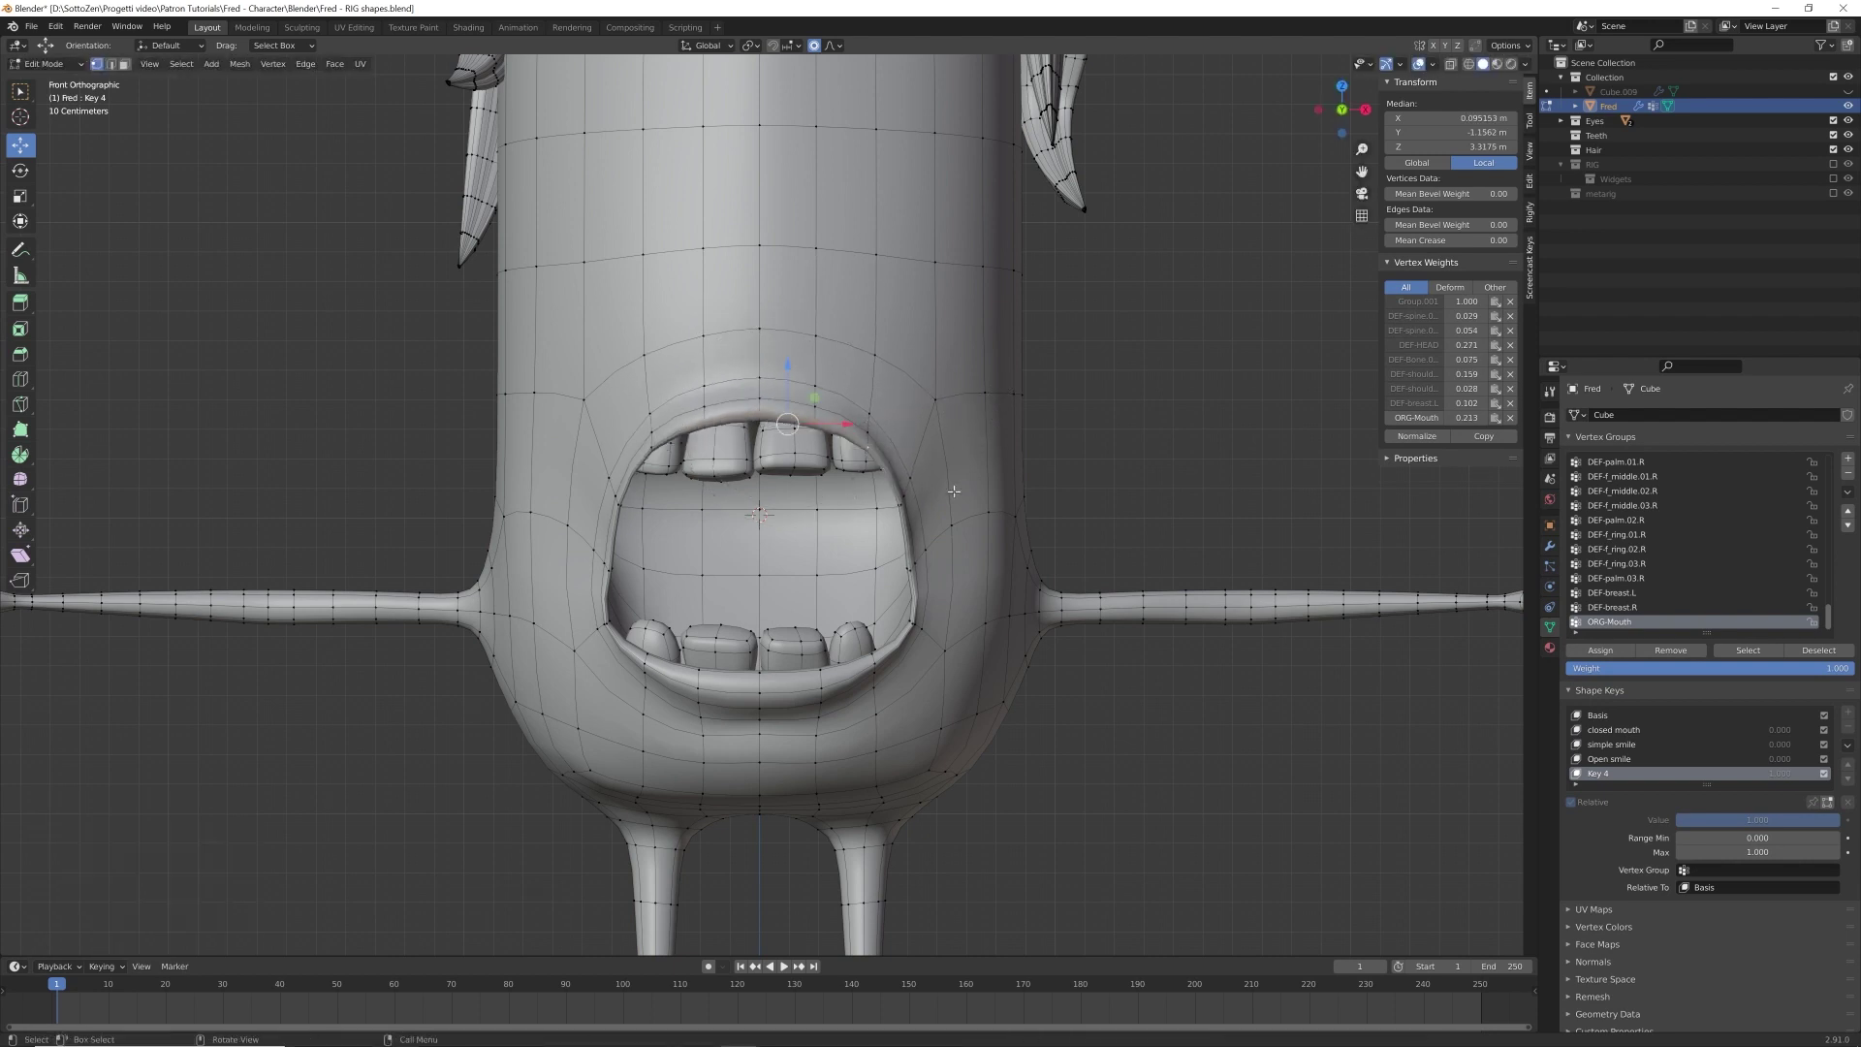
pyautogui.press('r')
pyautogui.scroll(-3, 968, 479)
pyautogui.click(974, 463)
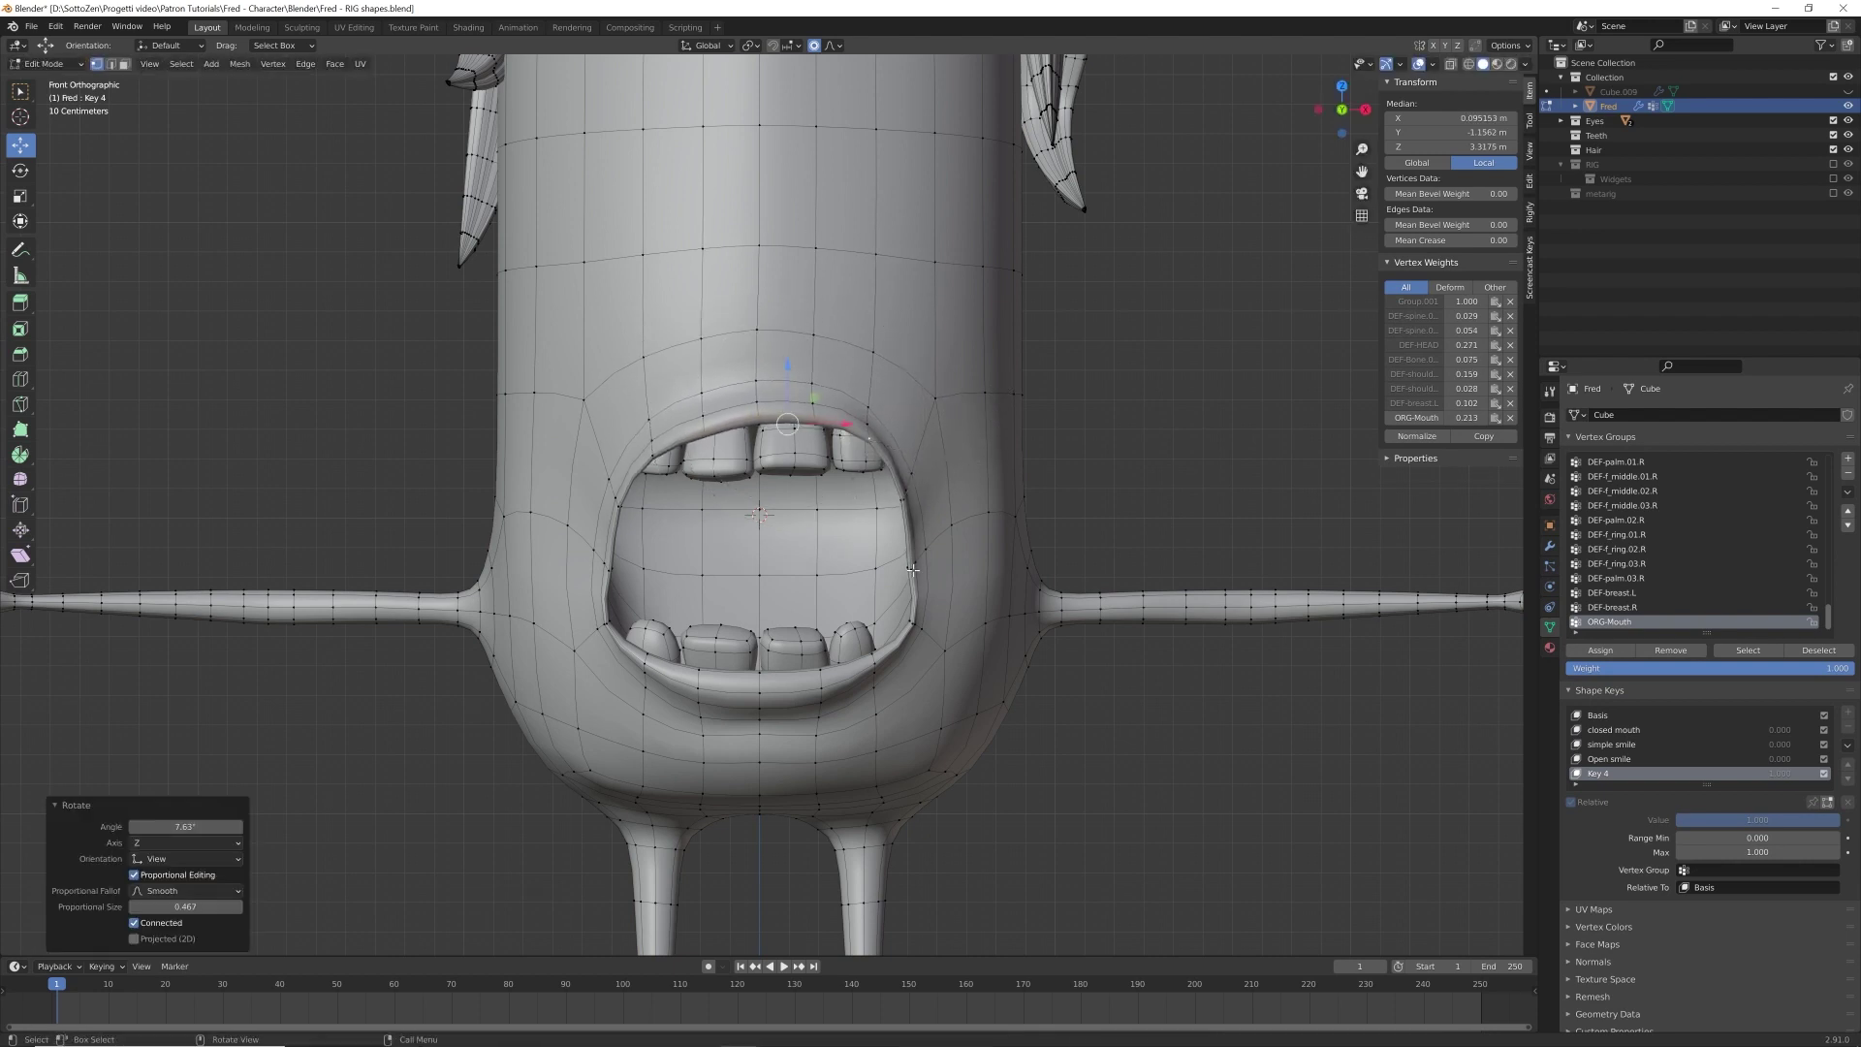
# - Rotate the lower-lip vertices about 4.87° in front view with connected proportional size 0.467
pyautogui.click(698, 687)
pyautogui.press('r')
pyautogui.click(939, 630)
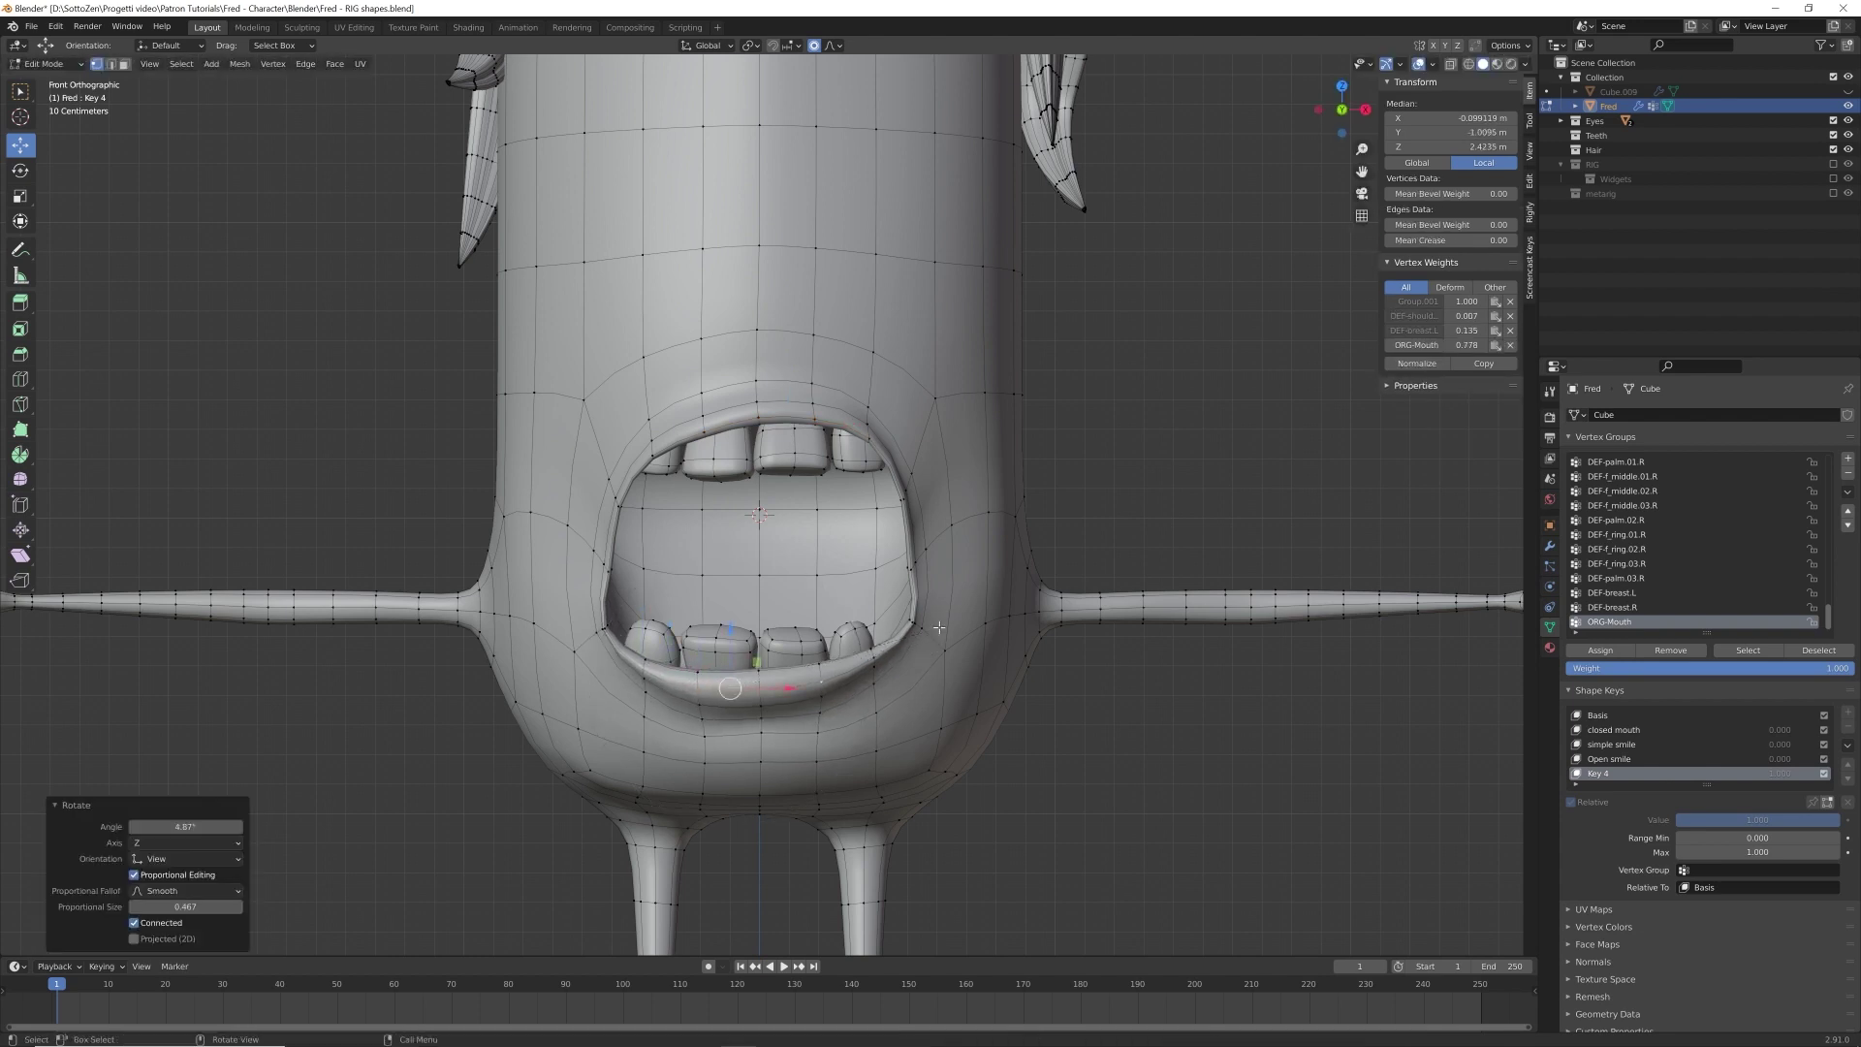
# - Move both mouth-corner vertices inward, the second one about 0.061 m along X and 0.011 m down with proportional size 0.290
pyautogui.click(922, 626)
pyautogui.press('g')
pyautogui.click(942, 635)
pyautogui.click(628, 635)
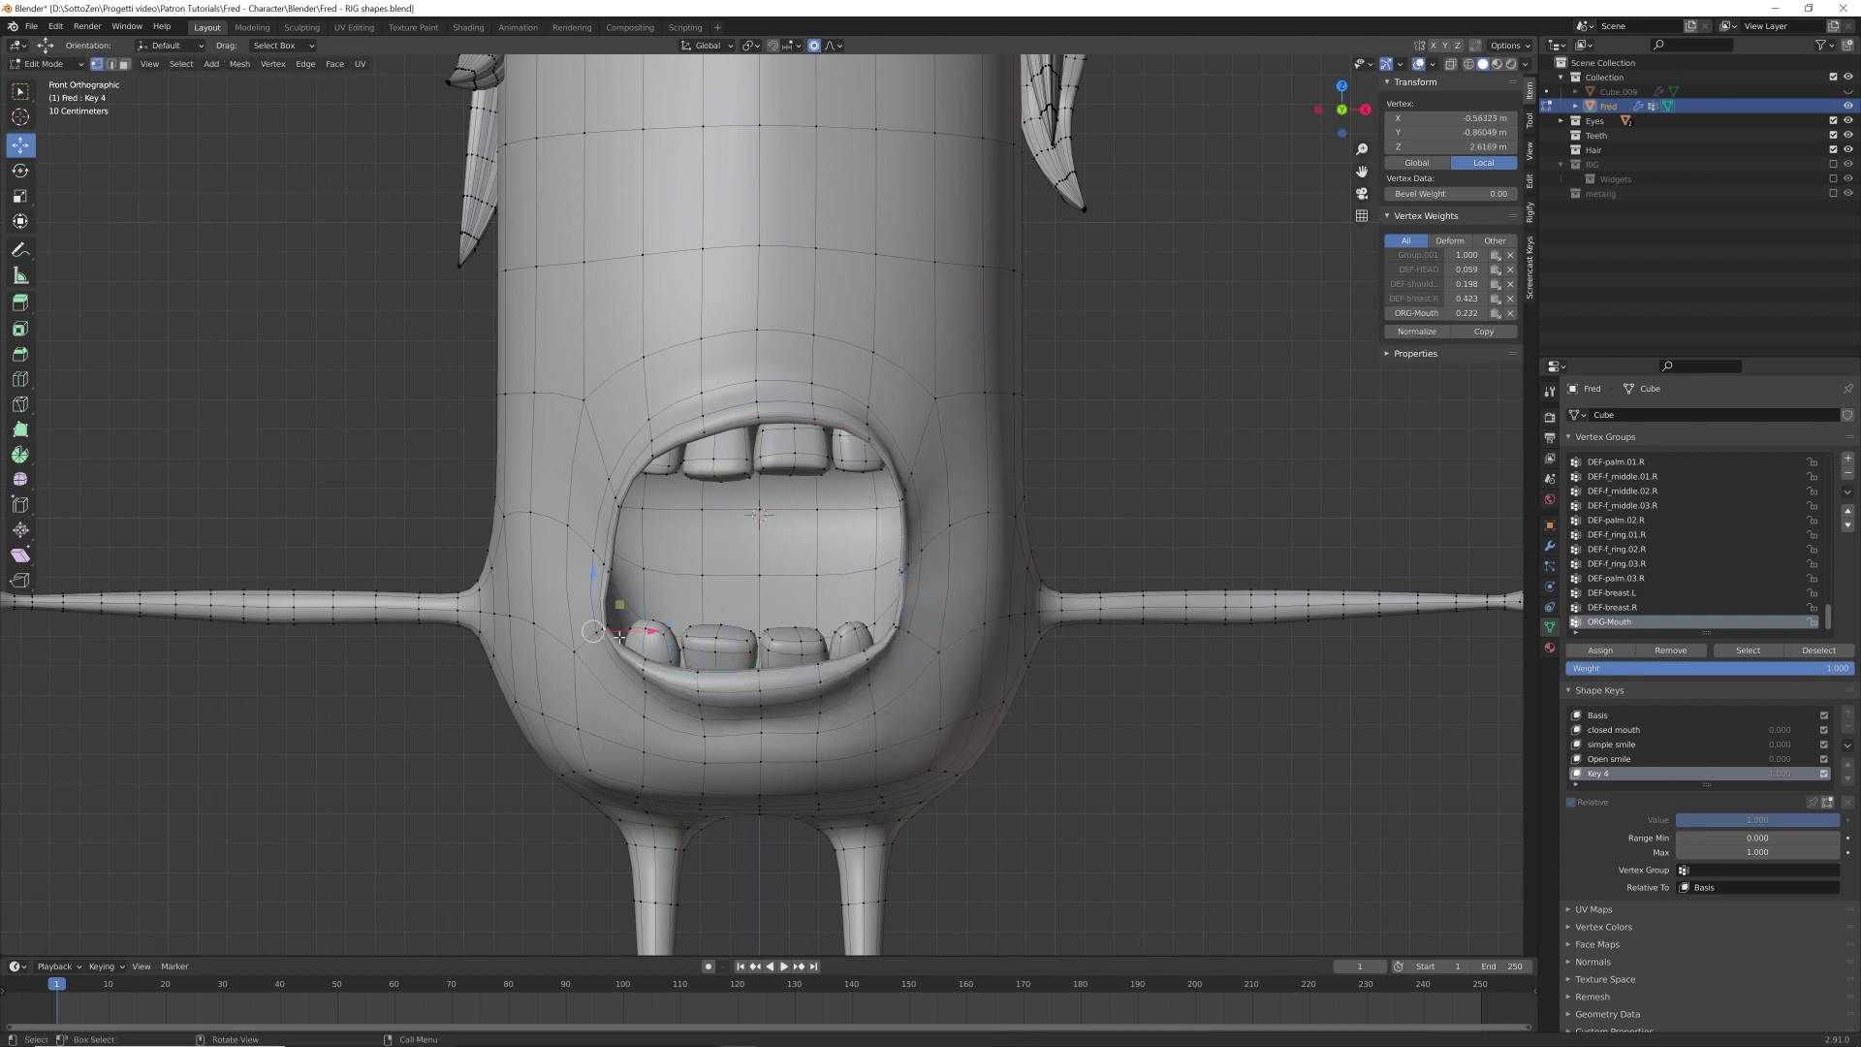
pyautogui.press('g')
pyautogui.click(639, 641)
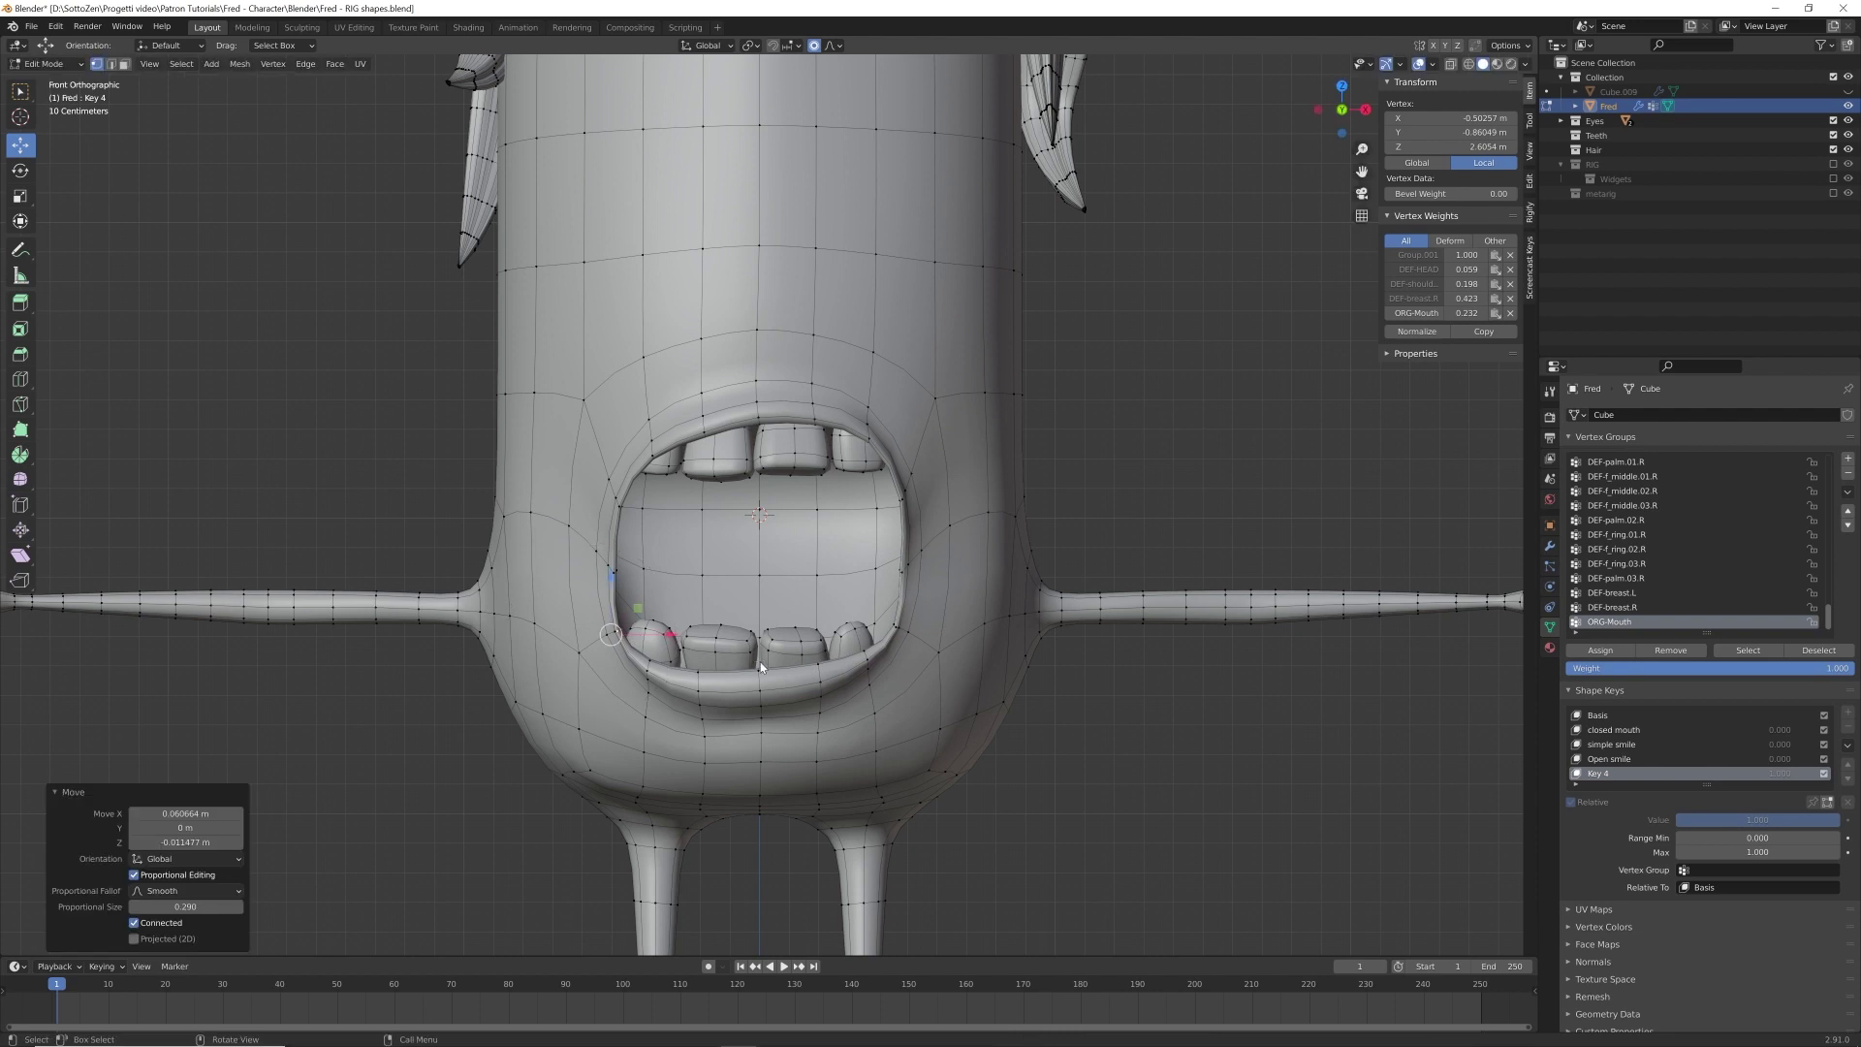
# - Return to Object Mode and examine the whole character with the Key 4 mouth shape
pyautogui.press('Tab')
pyautogui.scroll(-6, 781, 640)
pyautogui.keyDown('shift'); pyautogui.moveTo(813, 665); pyautogui.dragTo(831, 716, button='middle'); pyautogui.keyUp('shift')
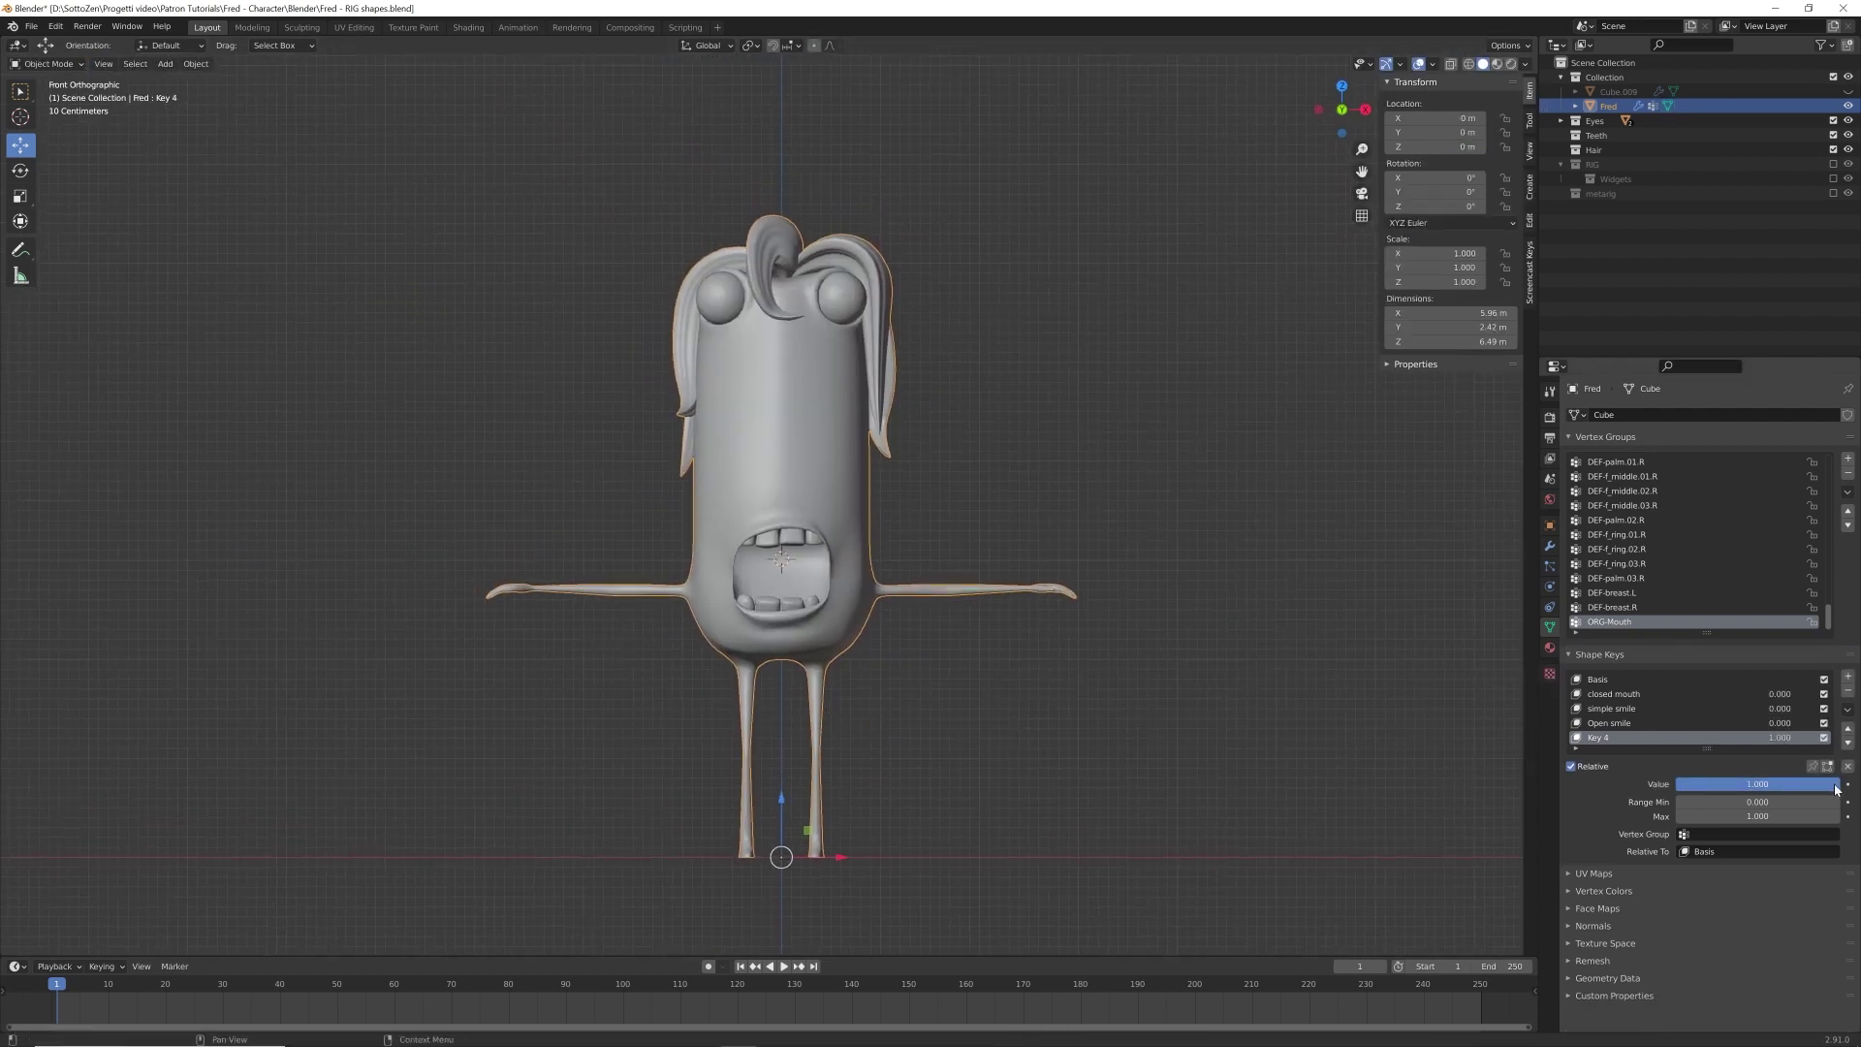